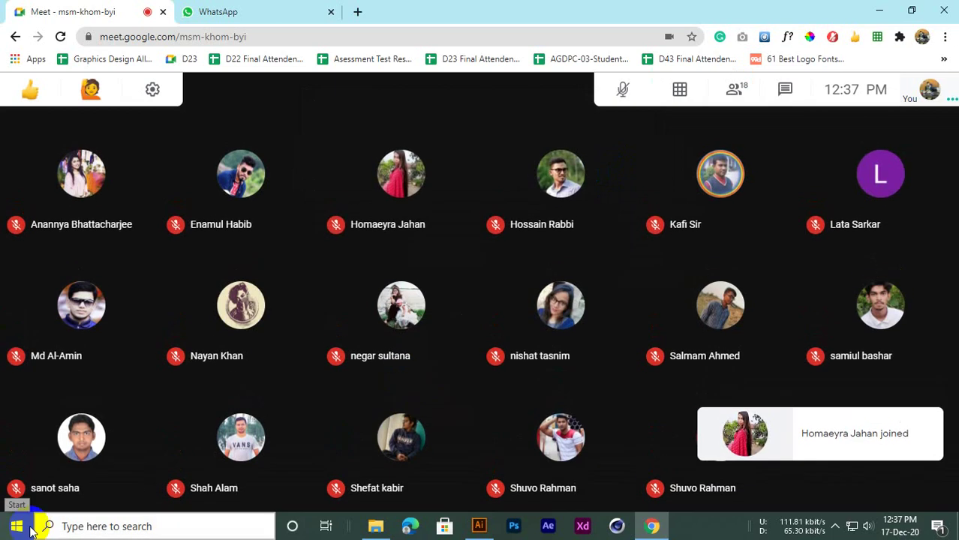
Glance at WhatsApp between meeting views, then admit the first waiting guest.
left_click(304, 8)
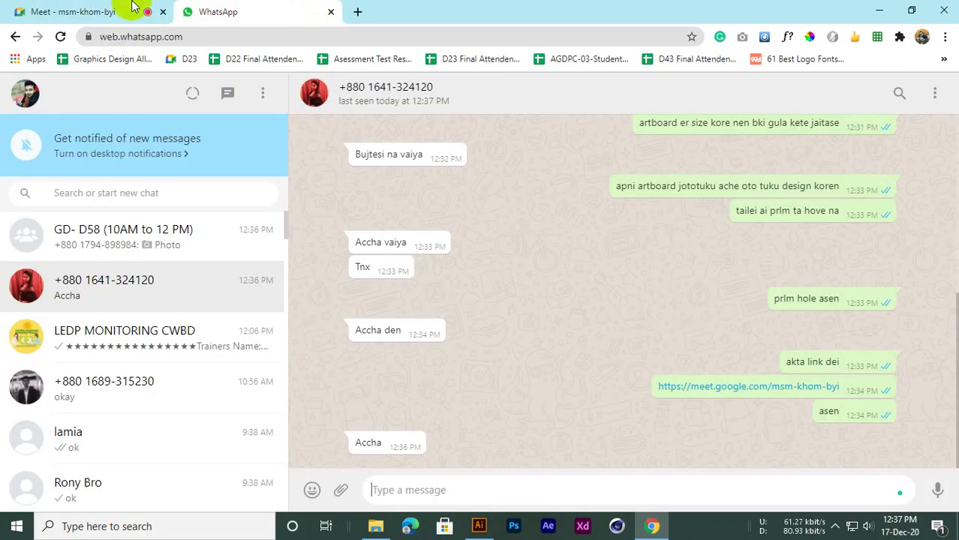
left_click(94, 9)
left_click(278, 8)
left_click(144, 7)
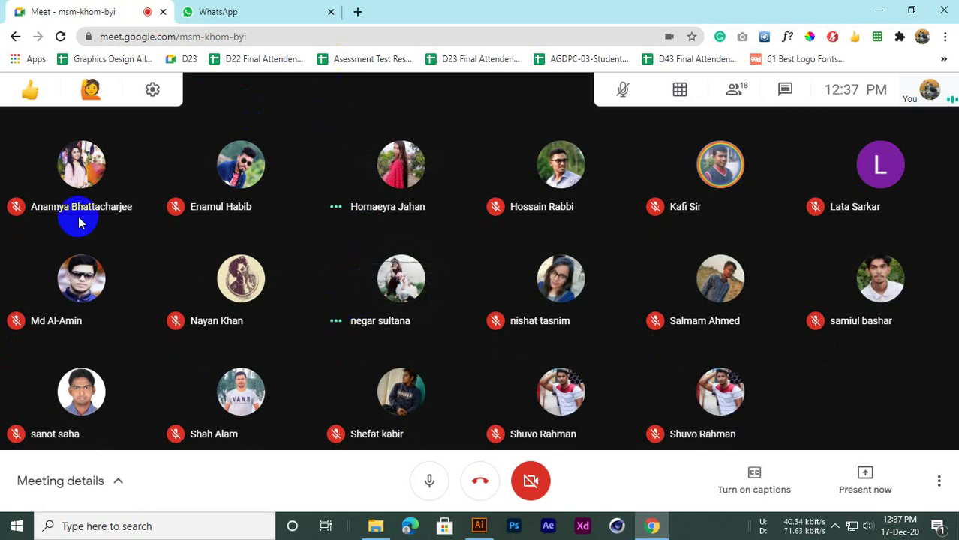
left_click(199, 9)
left_click(73, 7)
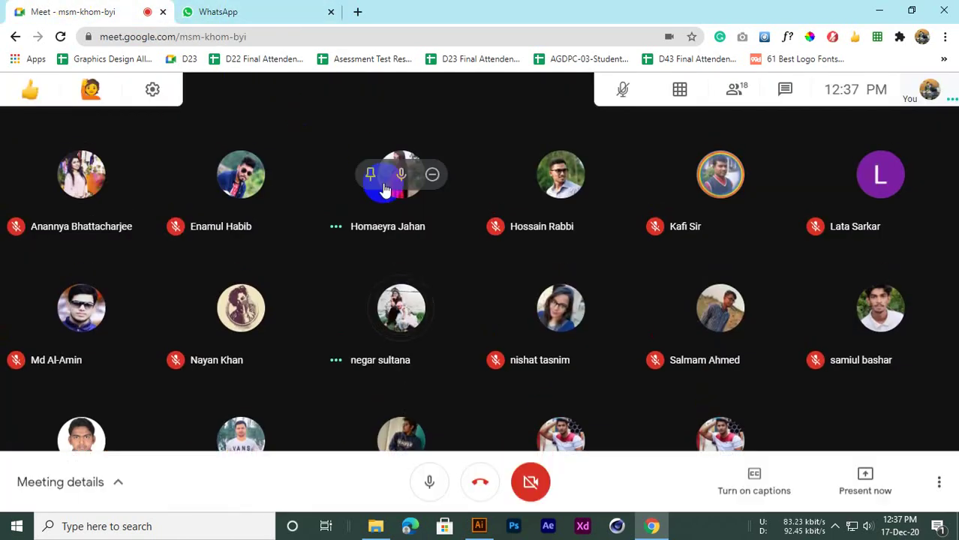
left_click(225, 9)
left_click(37, 9)
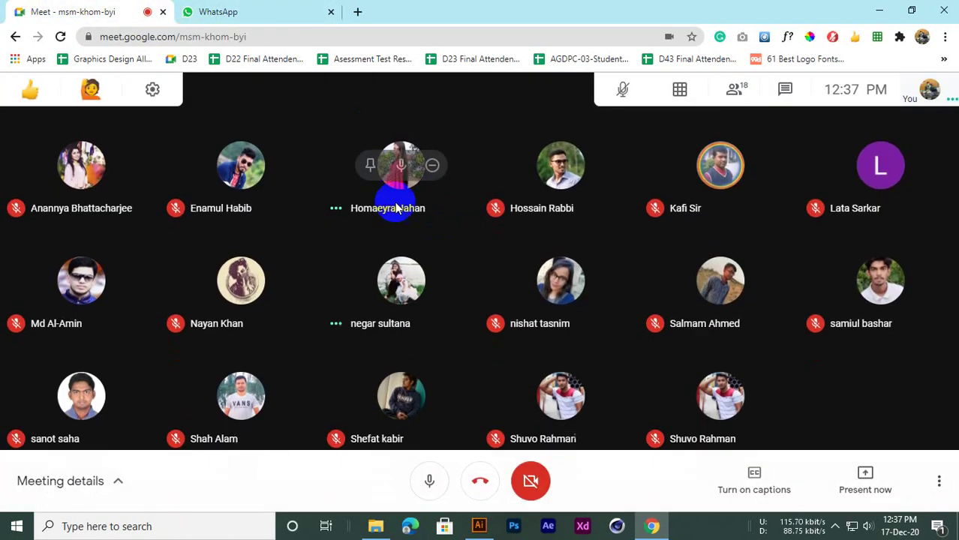
left_click(218, 11)
left_click(67, 11)
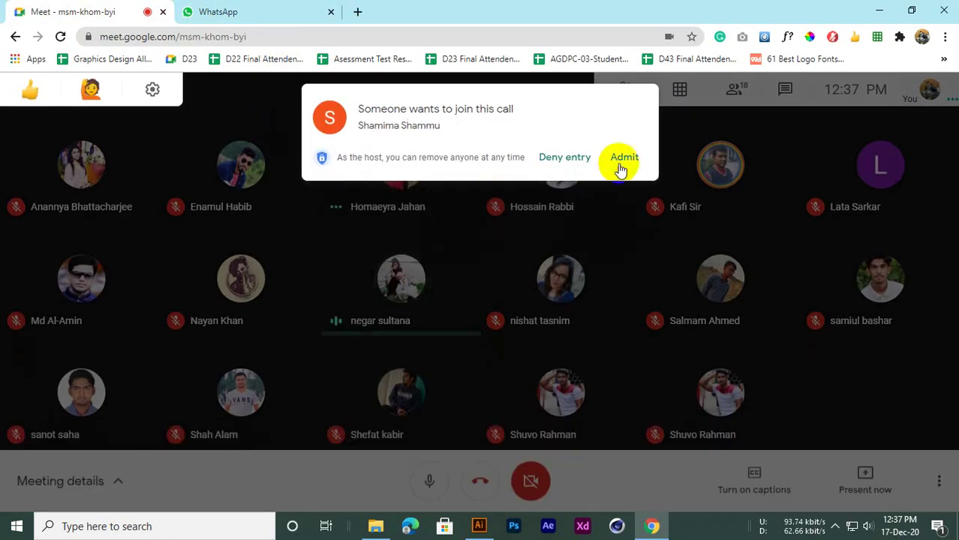
left_click(625, 157)
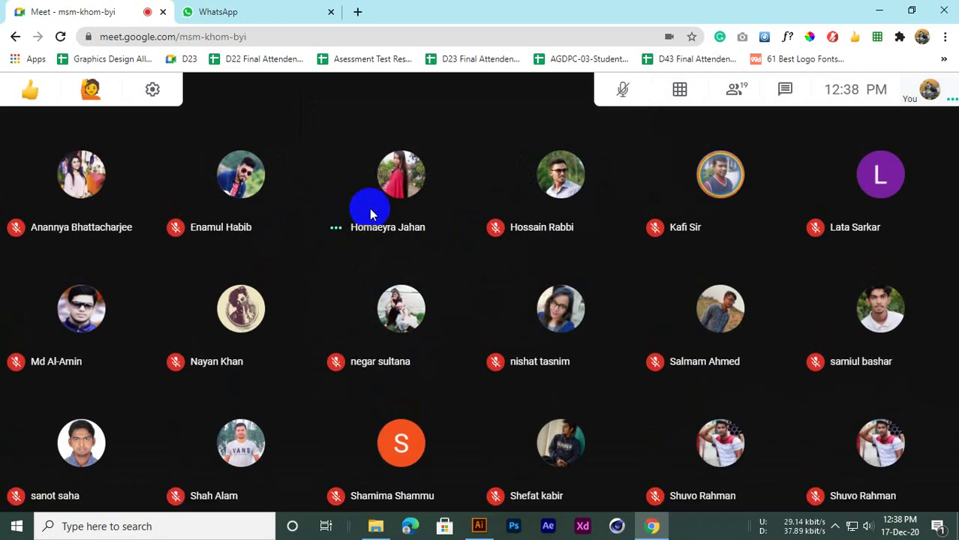
Raise the system speaker volume from 17 to 20.
left_click(225, 11)
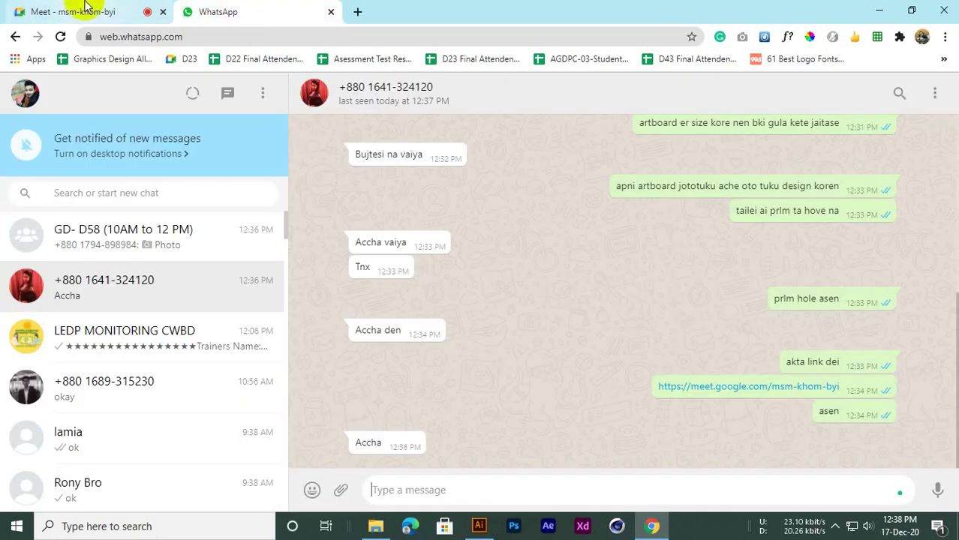
left_click(82, 11)
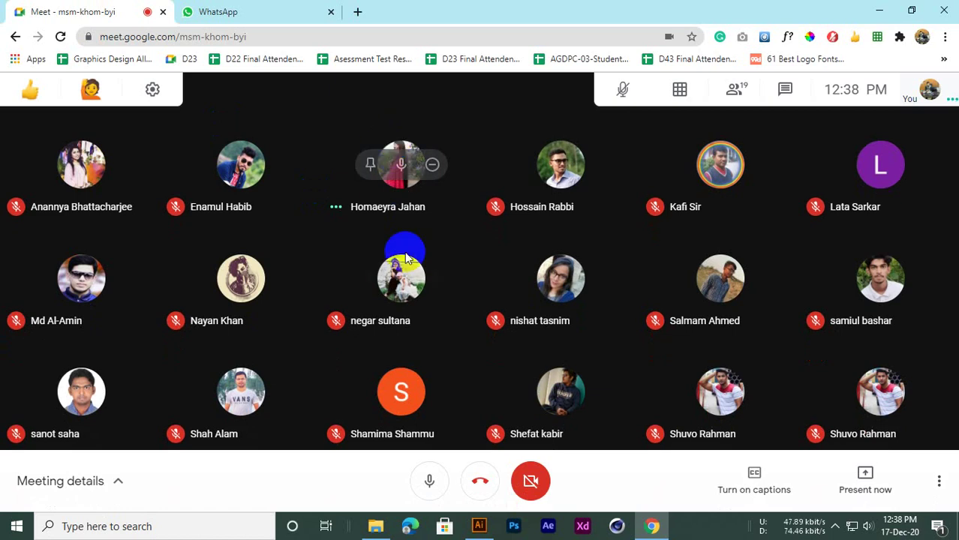
left_click(869, 529)
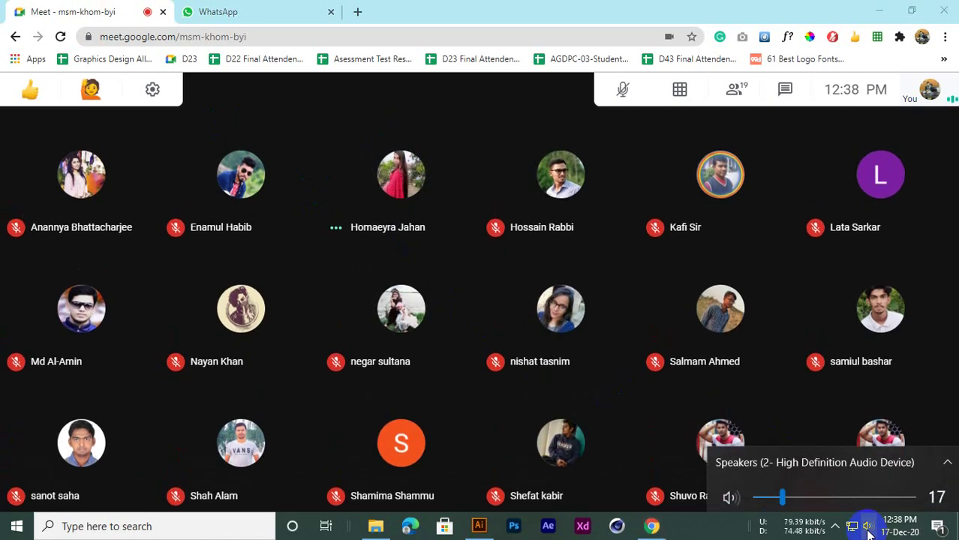
left_click_drag(784, 493, 787, 493)
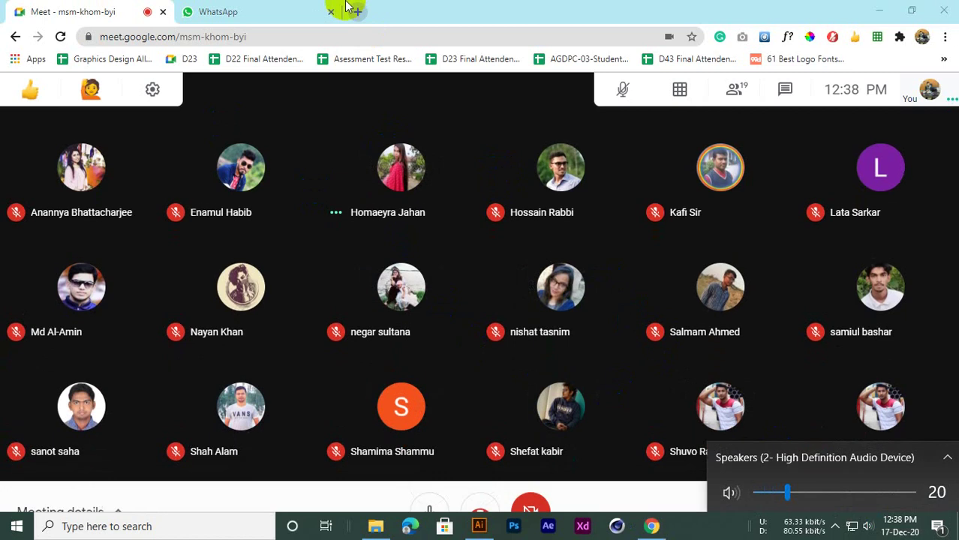
Briefly check WhatsApp again, then admit the second waiting guest.
left_click(300, 11)
left_click(133, 12)
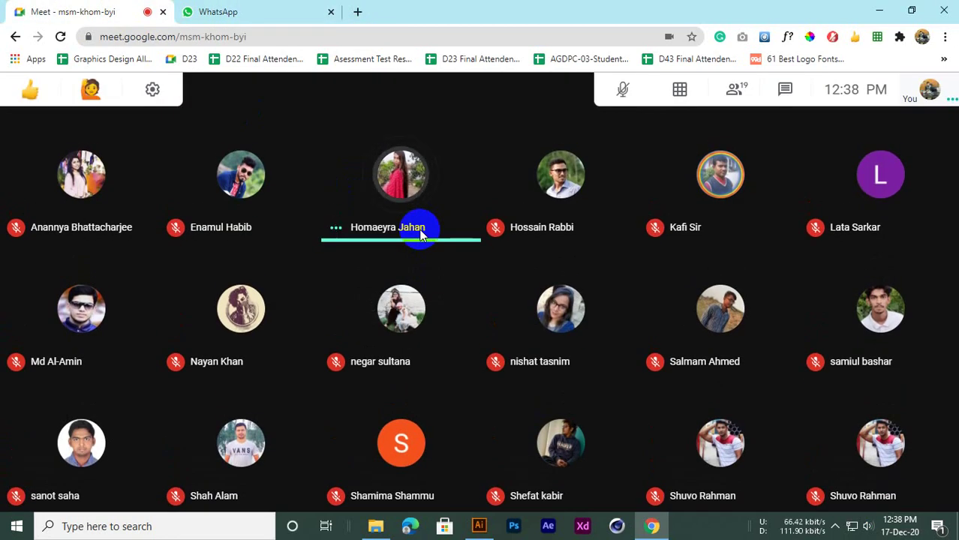
left_click(218, 11)
left_click(72, 12)
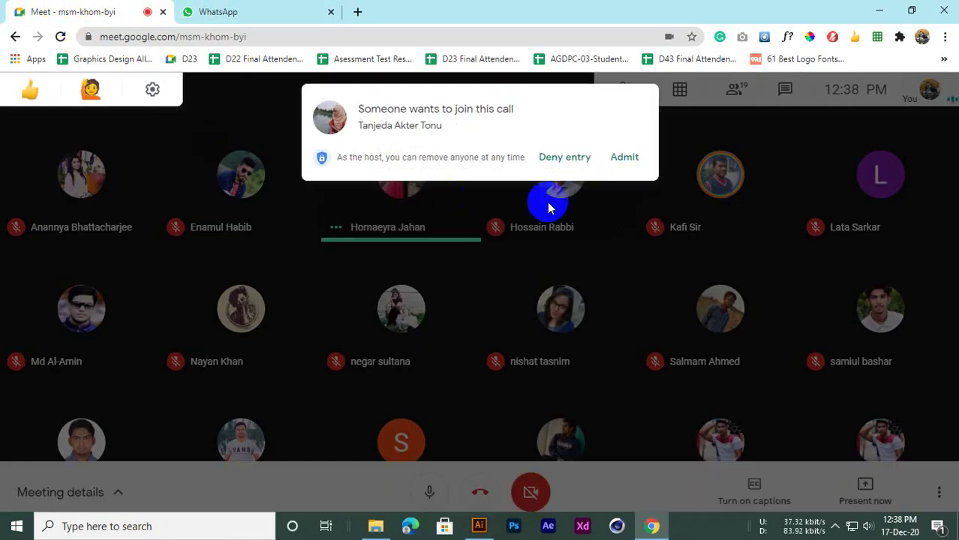
left_click(625, 158)
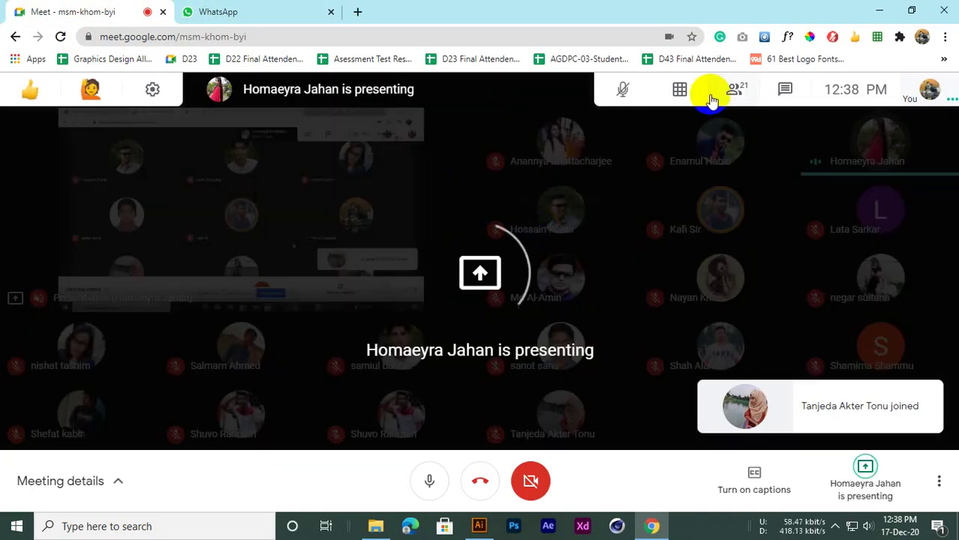
Turn off grid view, pin the presenter's screen to the main view, and admit the waiting guest.
left_click(679, 91)
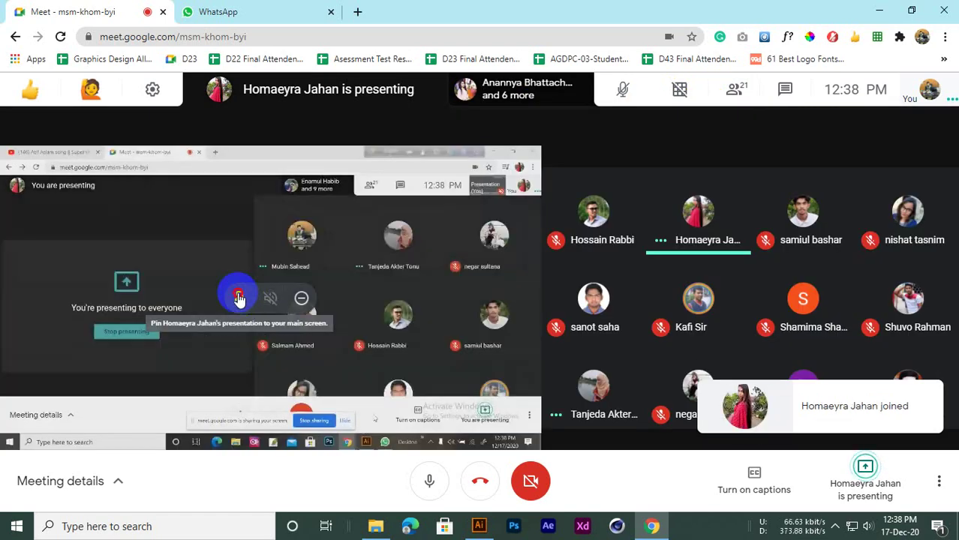
left_click(238, 298)
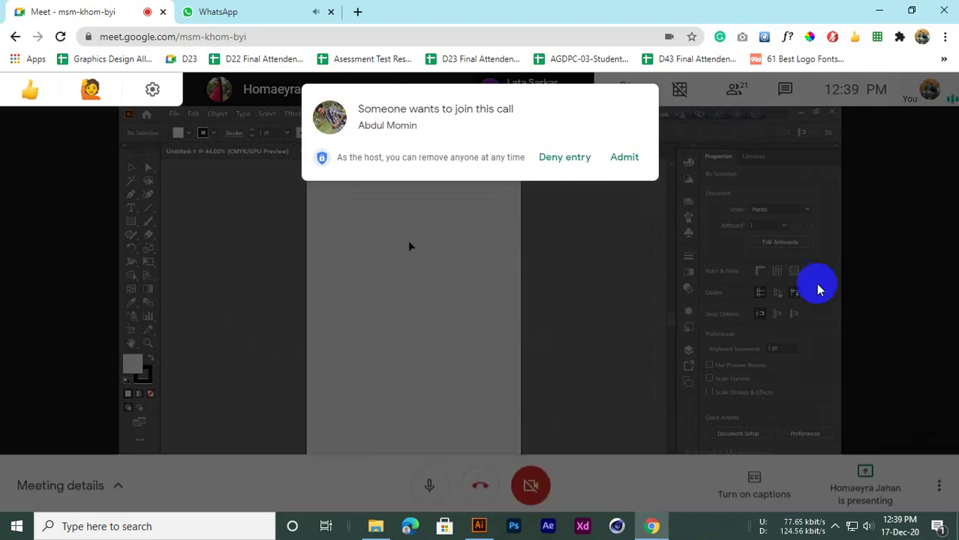
left_click(624, 157)
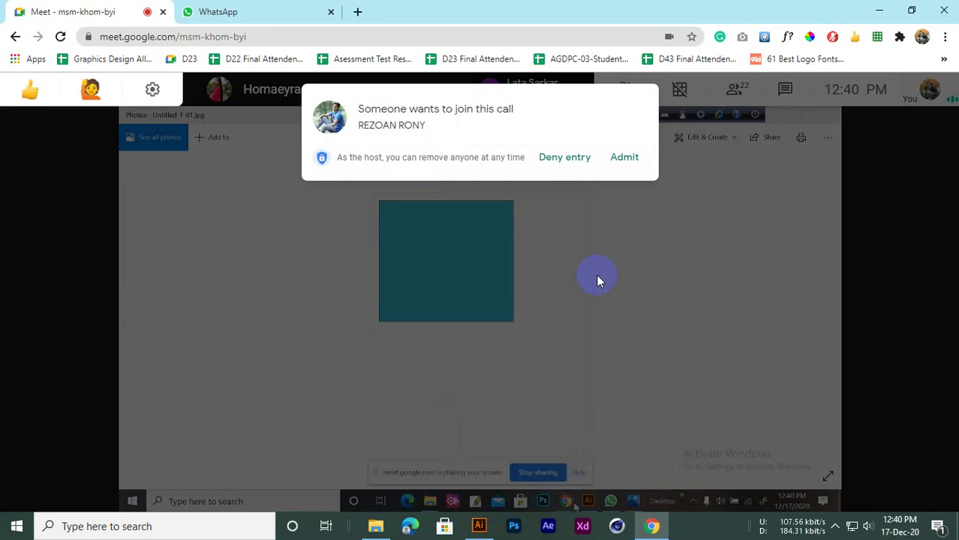
Admit the next waiting guest, glance at the WhatsApp chat list, and return to Meet.
left_click(623, 158)
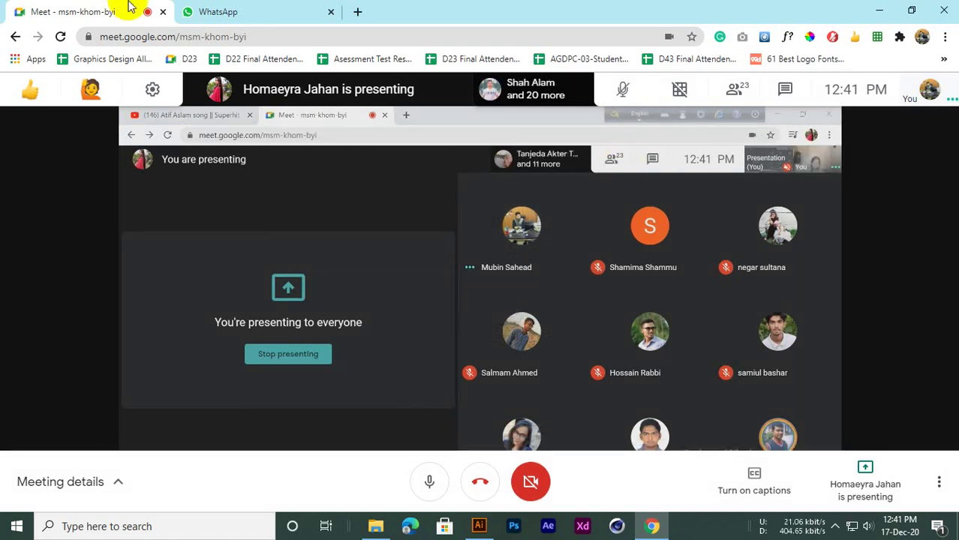
left_click(214, 9)
left_click(75, 12)
left_click(257, 9)
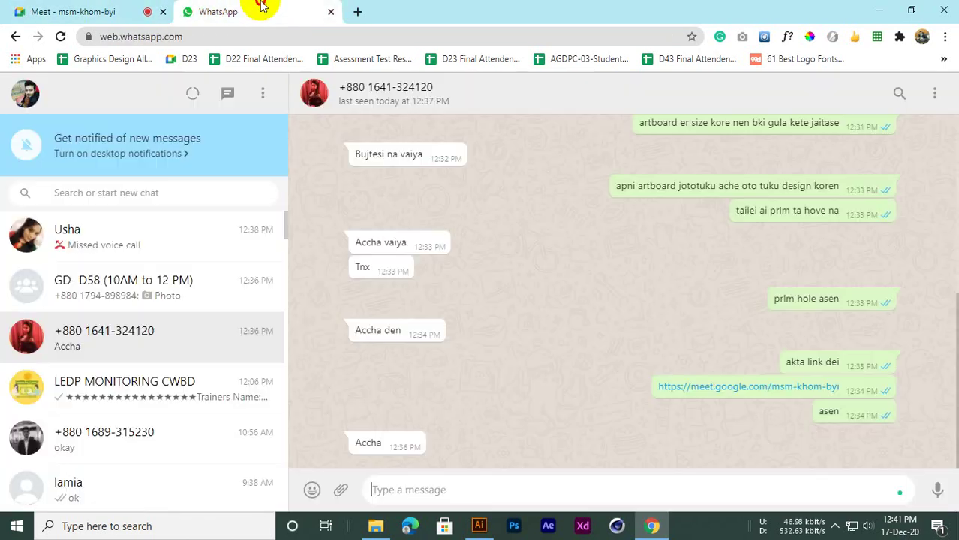
left_click(90, 9)
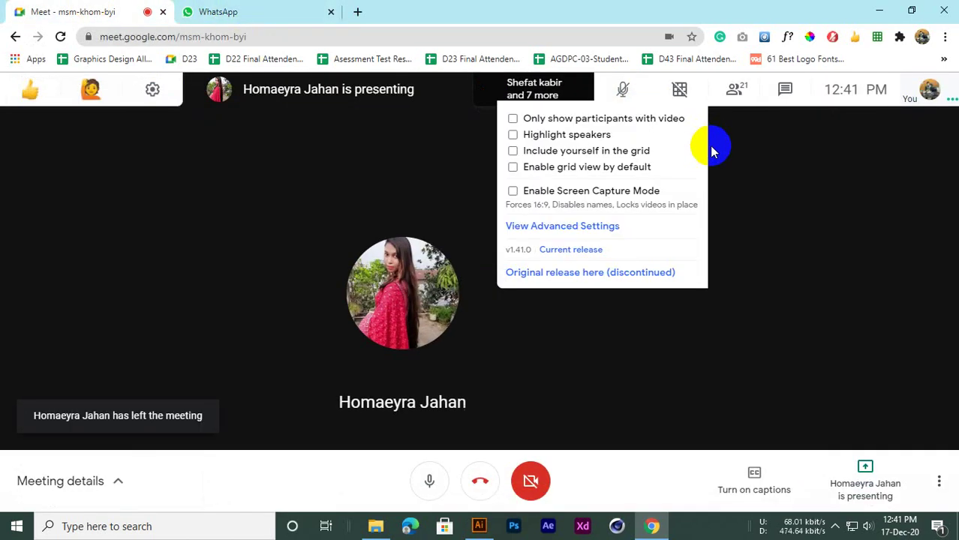
Turn the tiled grid view back on and mute the speaking participant's tile.
left_click(679, 86)
mouse_move(253, 320)
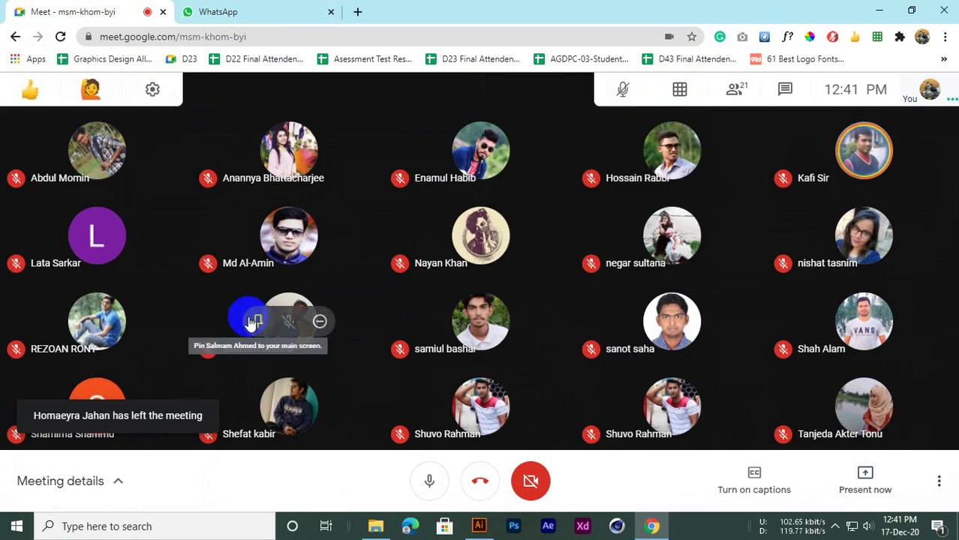
mouse_move(676, 168)
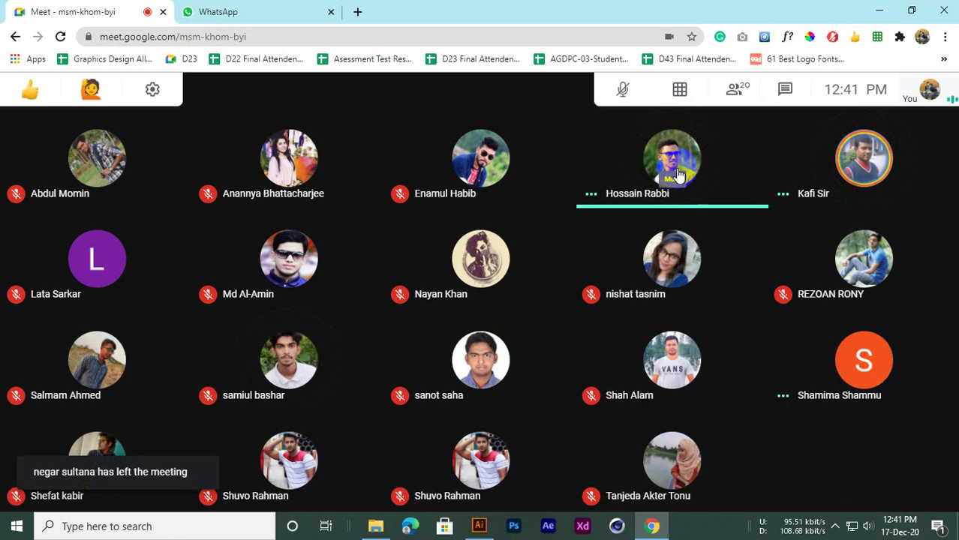
left_click(678, 172)
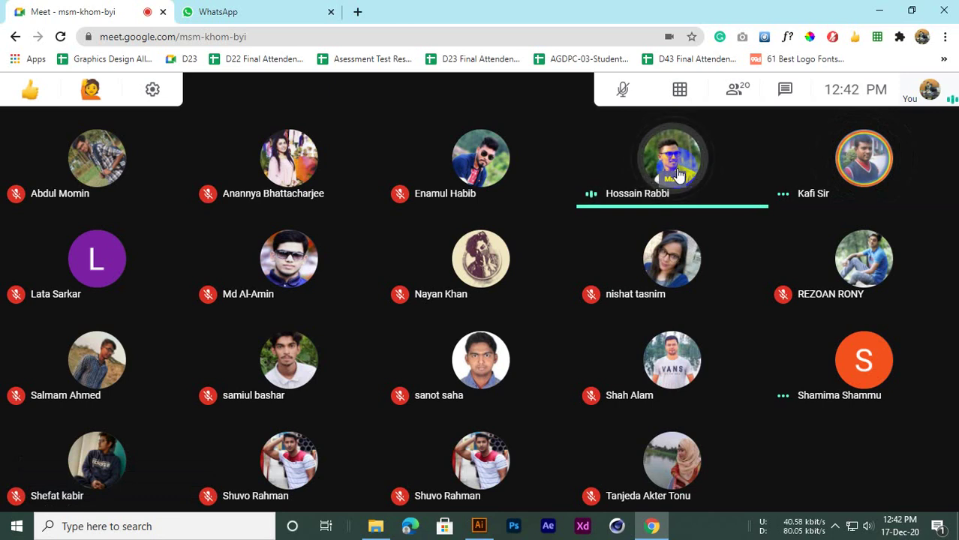
left_click(677, 175)
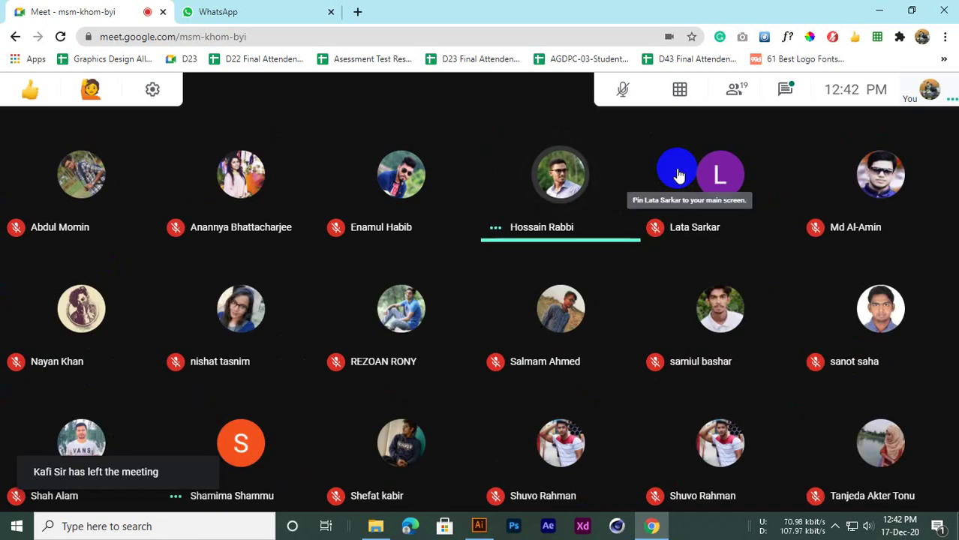
Read the latest meeting chat message, close the panel, and glance at WhatsApp.
left_click(782, 90)
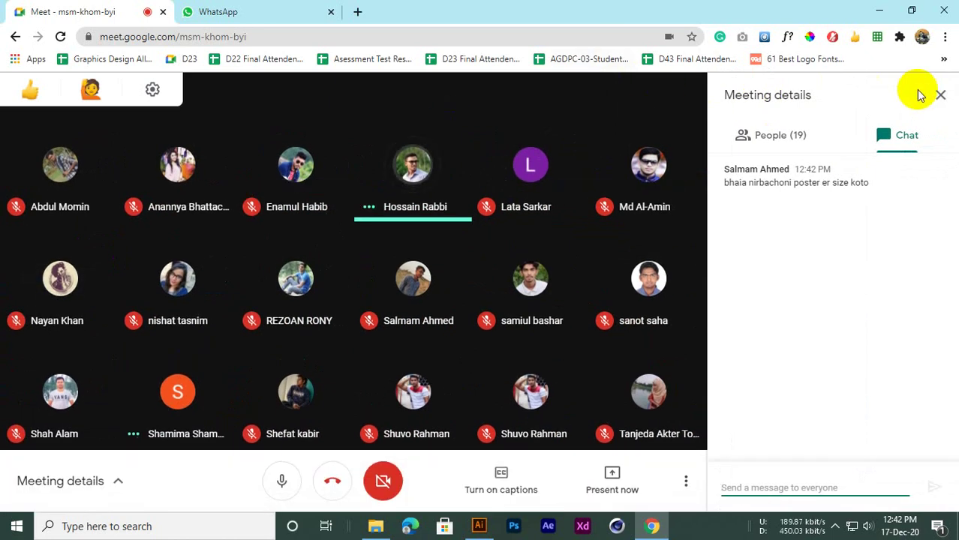
left_click(938, 96)
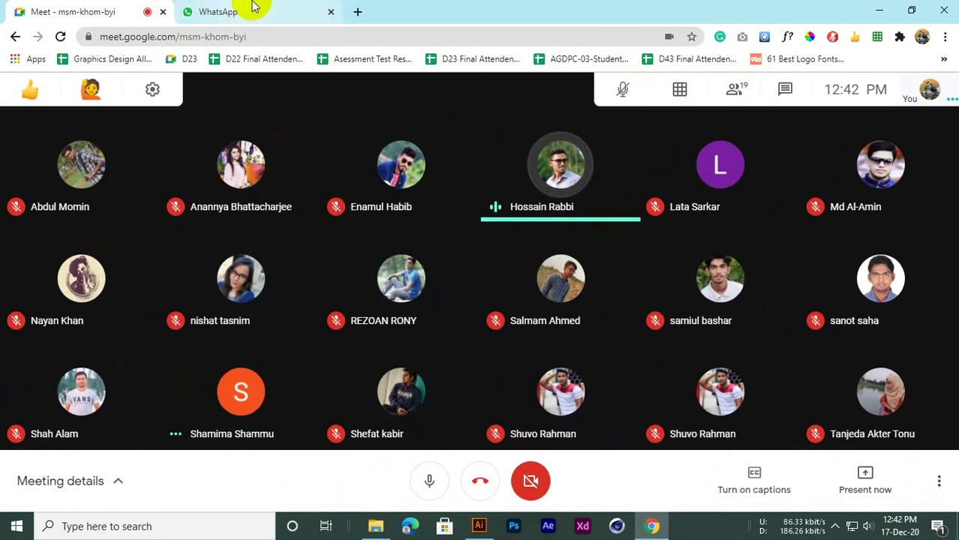
left_click(225, 10)
left_click(96, 9)
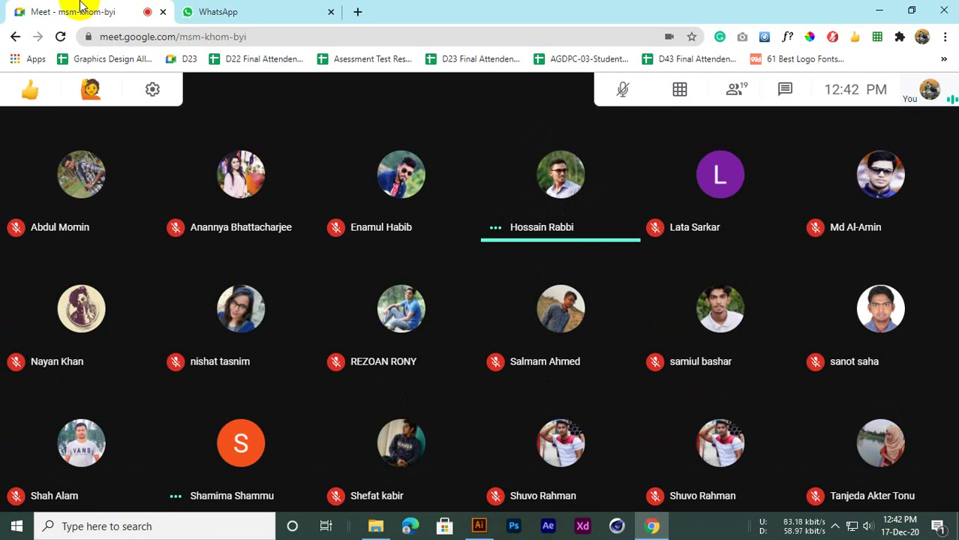
Present your entire screen to the call and dismiss the sharing notice.
mouse_move(728, 399)
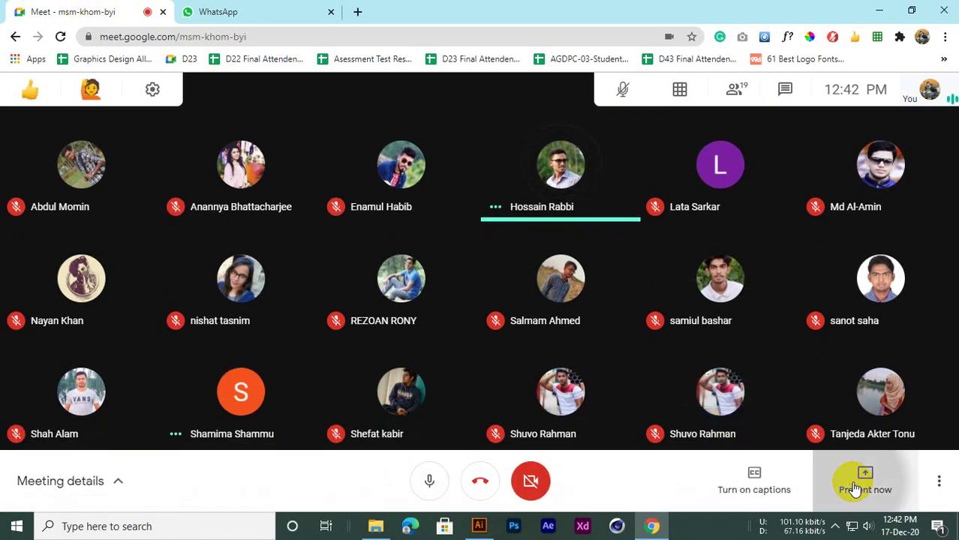
left_click(856, 475)
left_click(822, 360)
left_click(409, 183)
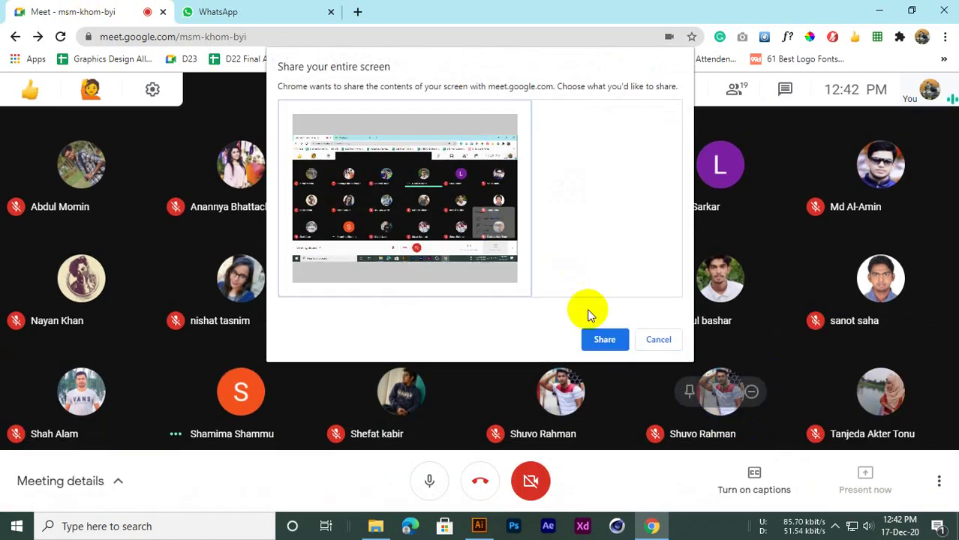
left_click(604, 339)
left_click(604, 489)
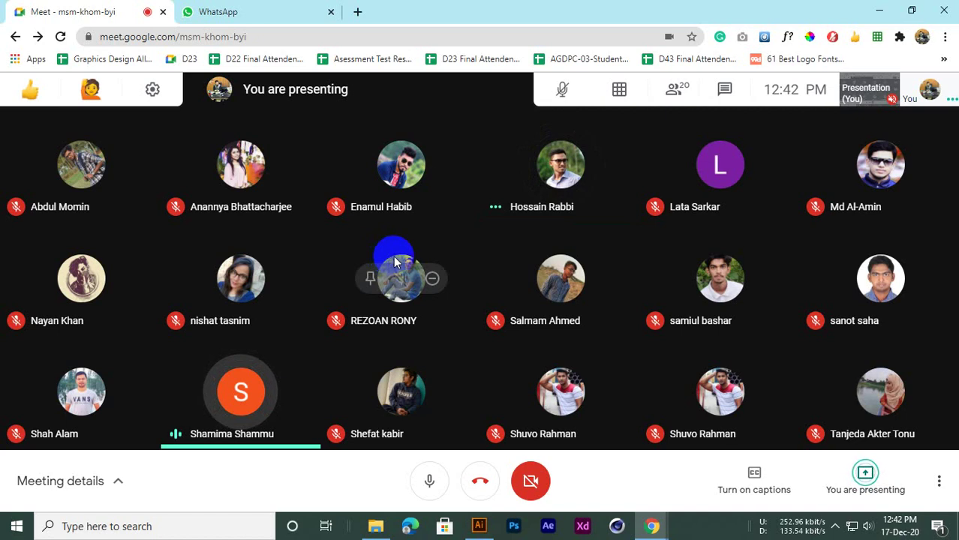
left_click(278, 9)
left_click(75, 9)
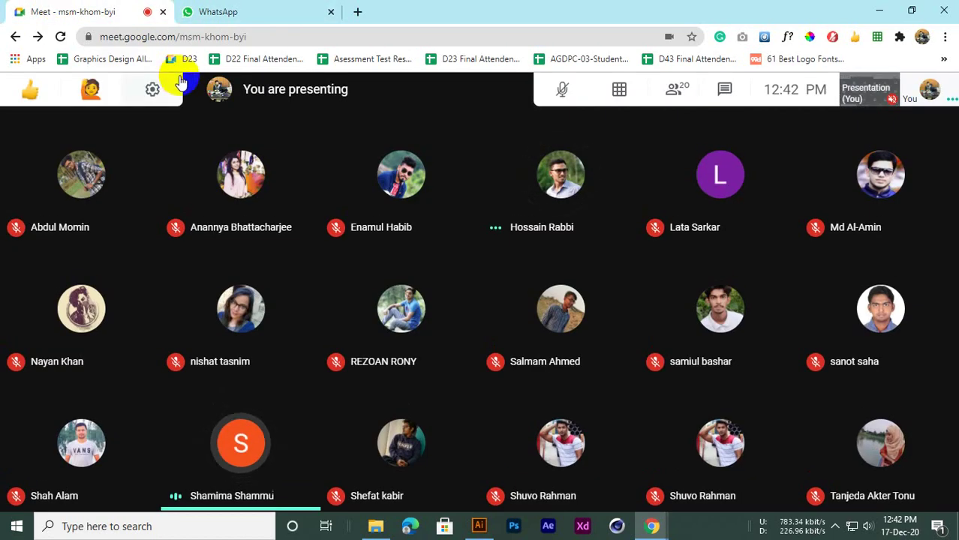
left_click(226, 11)
left_click(108, 7)
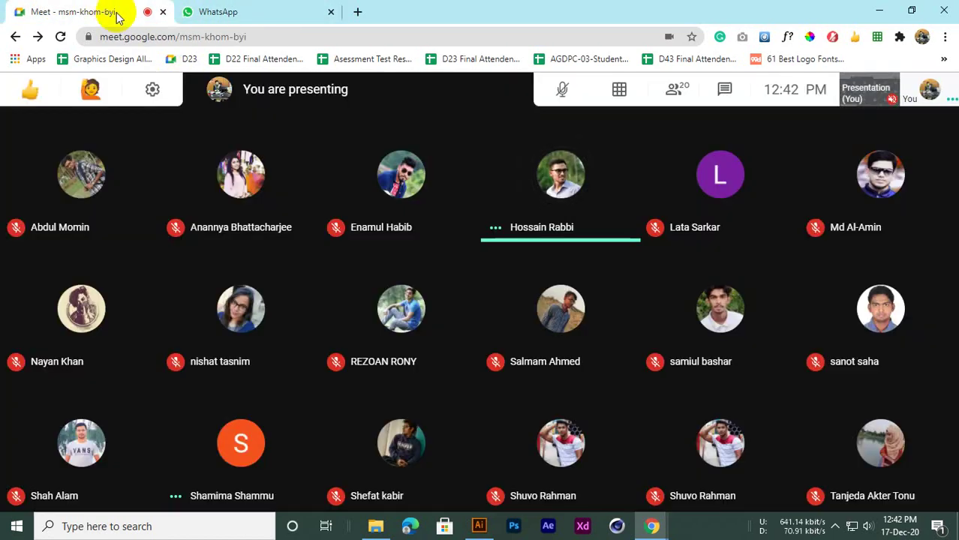
left_click(233, 11)
left_click(34, 10)
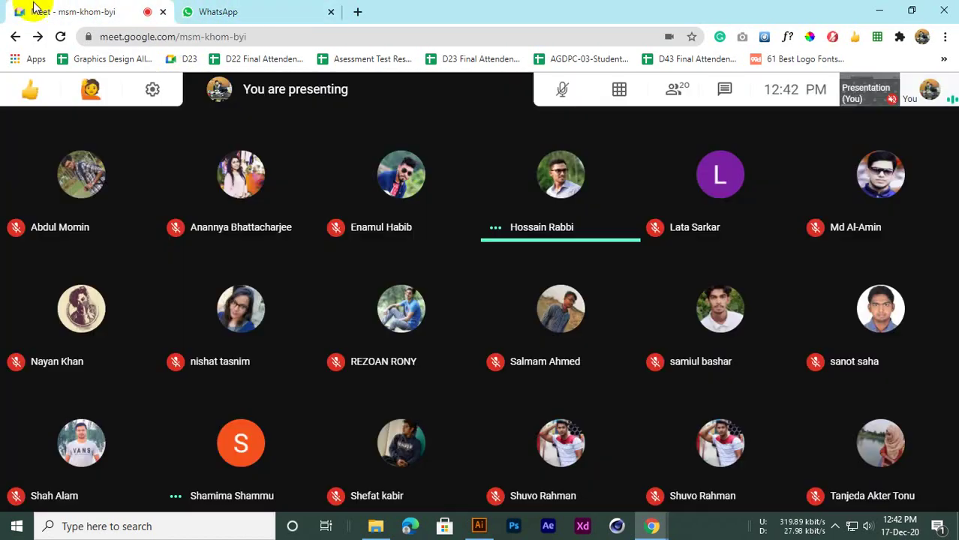
left_click(180, 9)
left_click(107, 8)
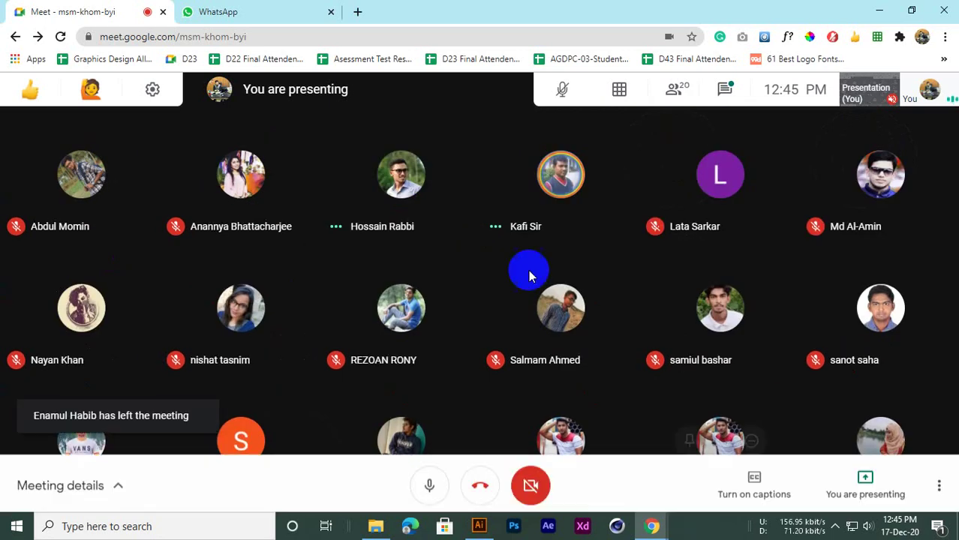
left_click(251, 10)
Open a blank new tab and switch between it and Meet, ending on the participant grid.
left_click(358, 12)
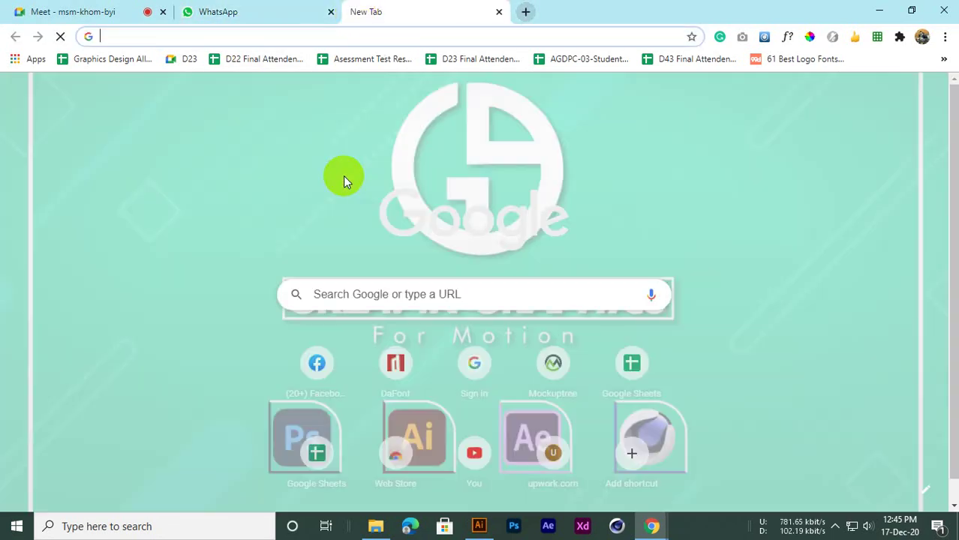
left_click(26, 6)
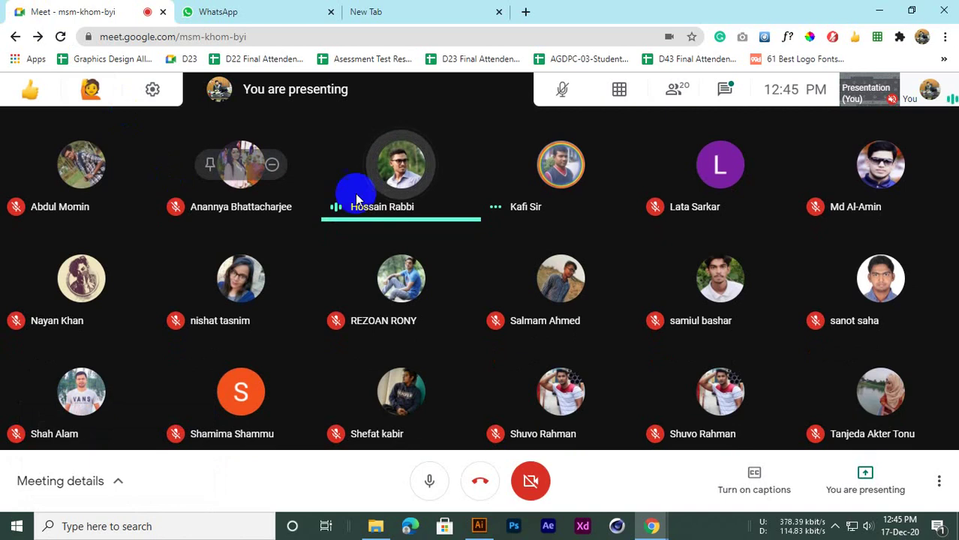
left_click(456, 7)
left_click(66, 8)
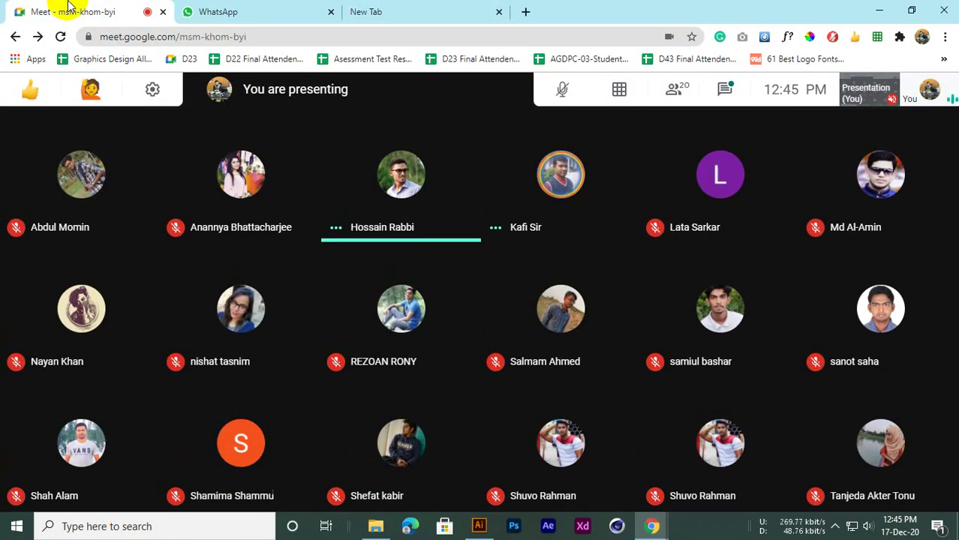
left_click(432, 7)
left_click(56, 8)
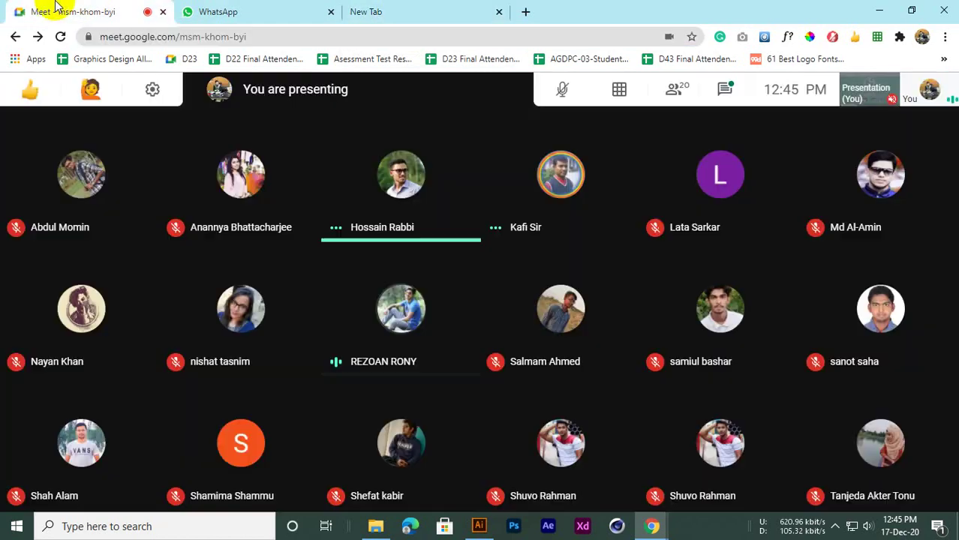
mouse_move(133, 96)
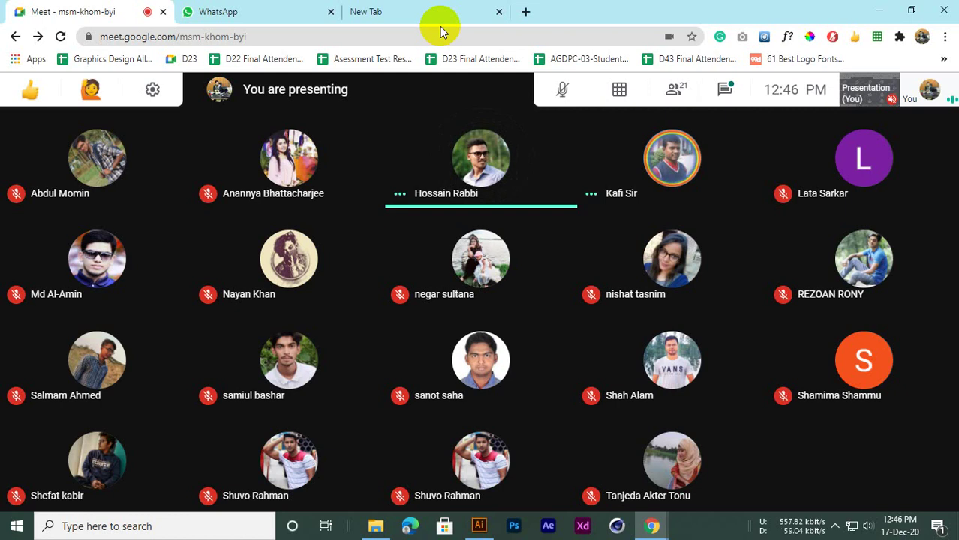
mouse_move(147, 497)
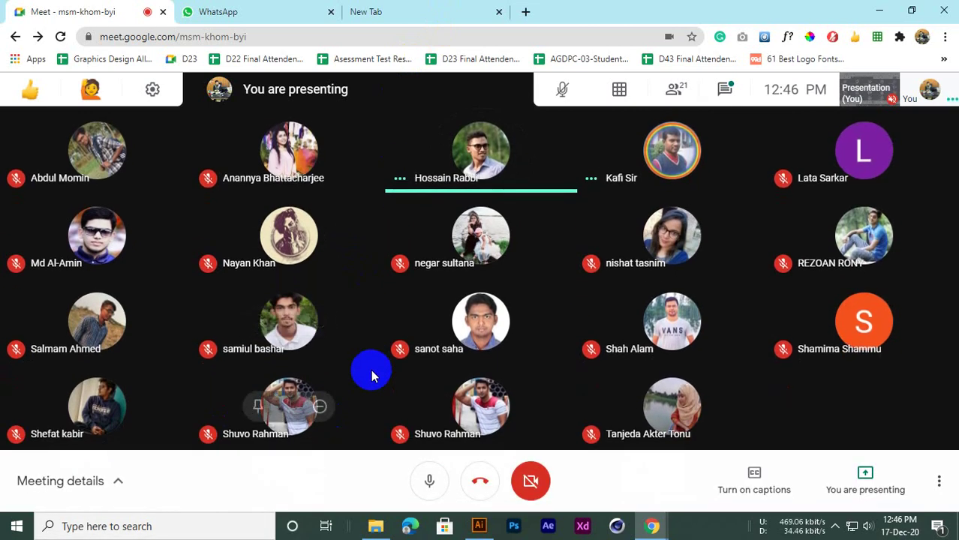
left_click(398, 10)
left_click(71, 9)
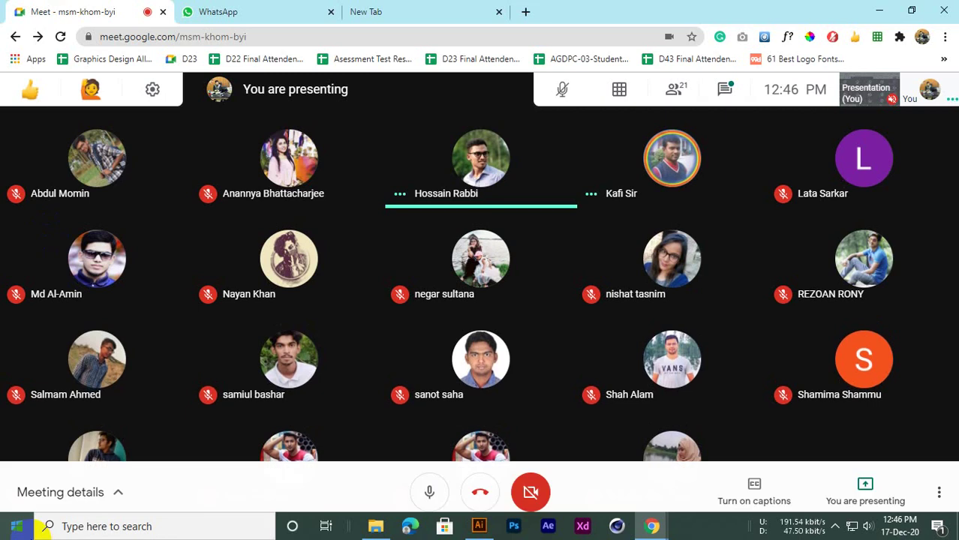
mouse_move(115, 262)
mouse_move(206, 231)
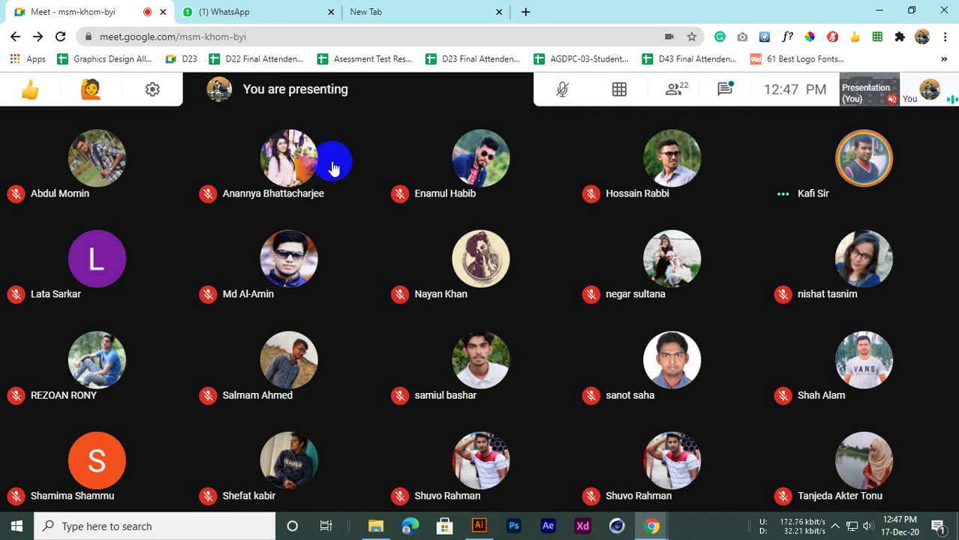
left_click(400, 7)
left_click(88, 10)
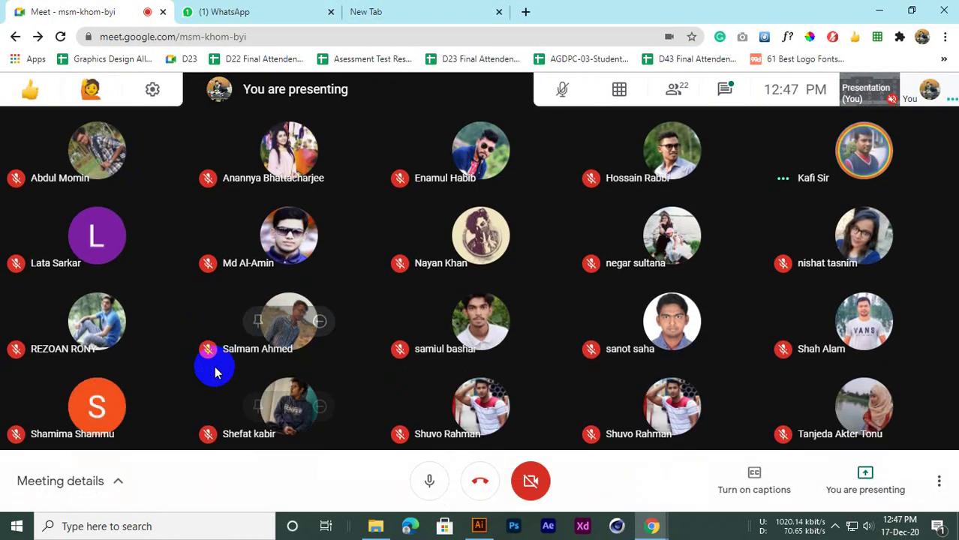
left_click(398, 8)
left_click(41, 9)
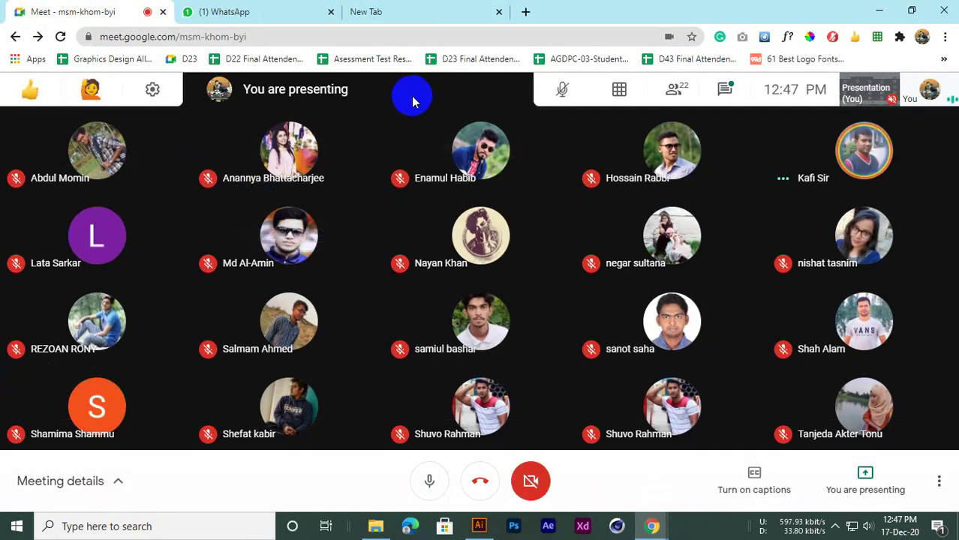
left_click(722, 91)
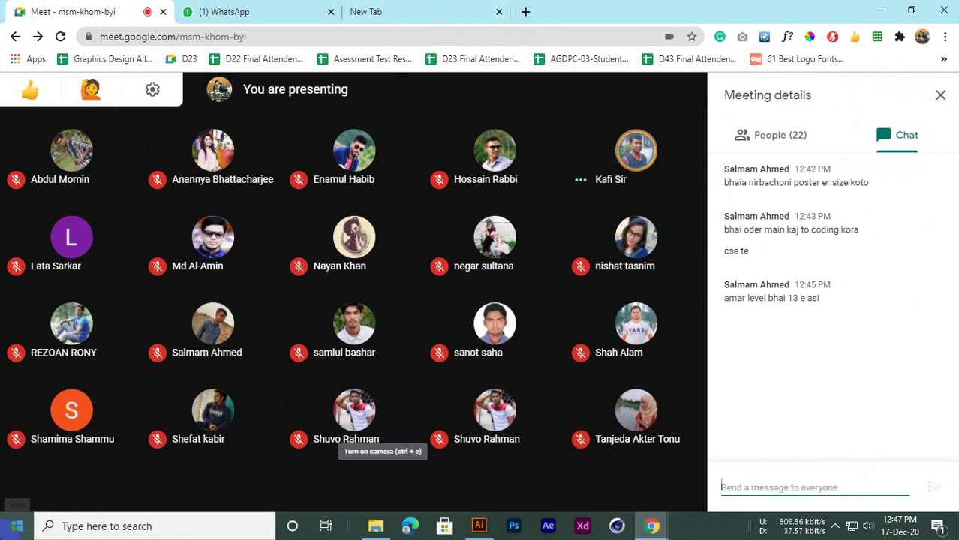
left_click(941, 95)
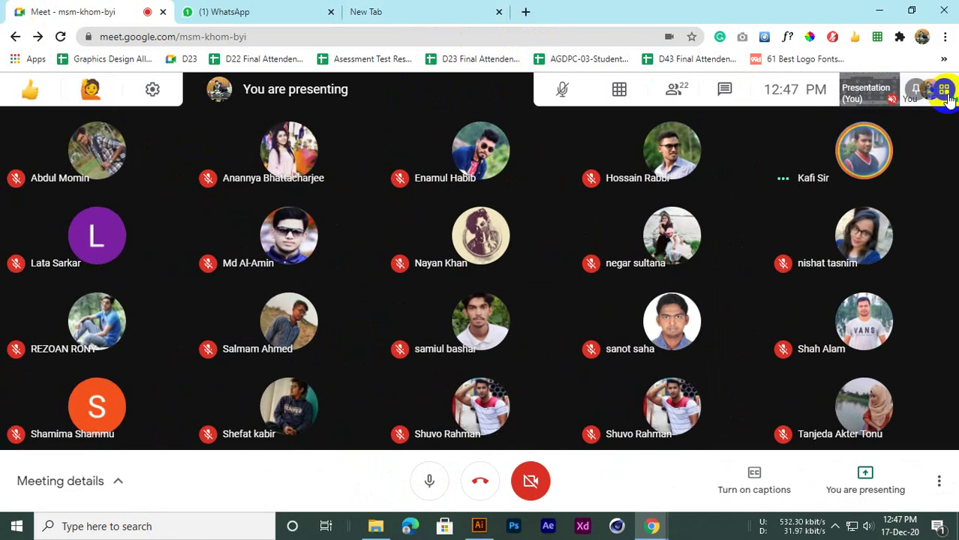
Minimize Chrome and hide the Downloads folder to bring Illustrator to the front.
left_click(356, 9)
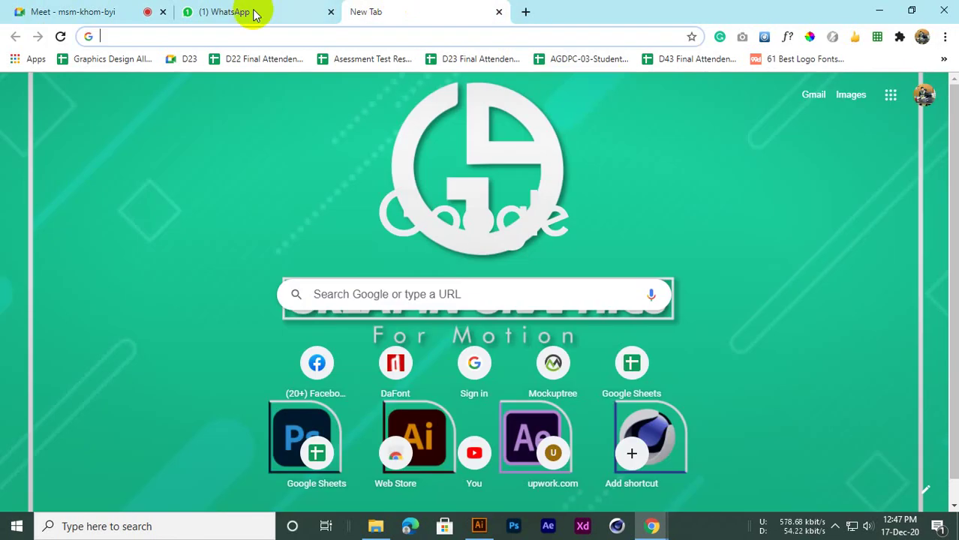
left_click(150, 11)
left_click(392, 13)
left_click(109, 9)
left_click(396, 9)
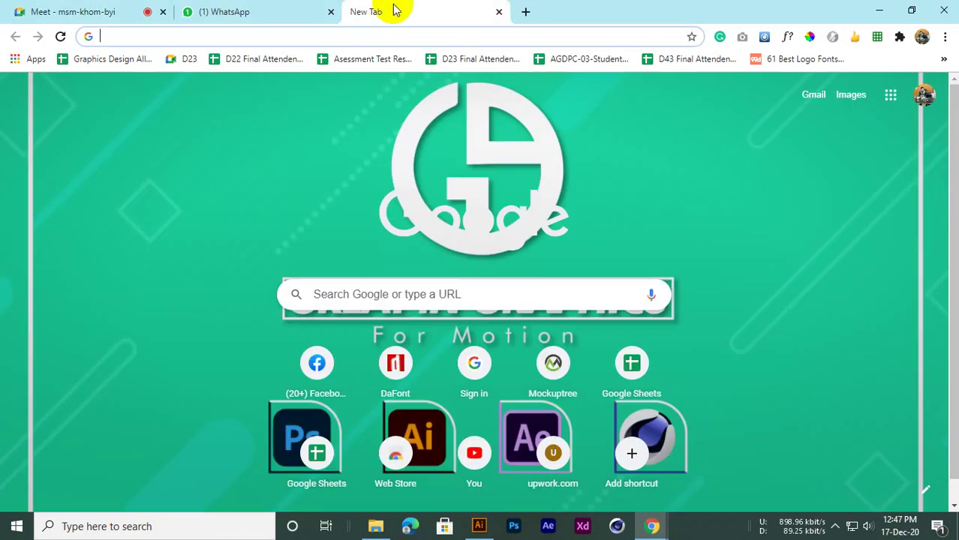
left_click(880, 11)
left_click(482, 529)
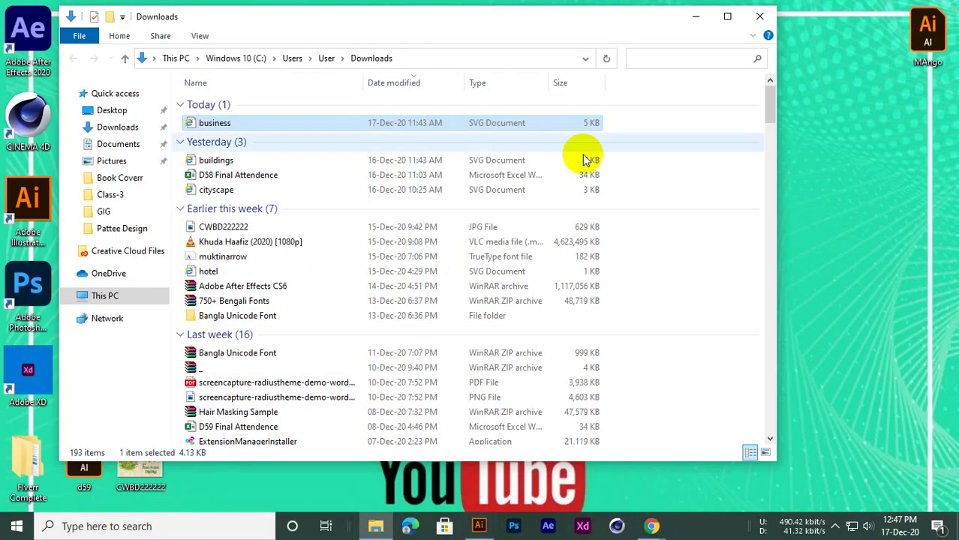
left_click(726, 13)
left_click(479, 526)
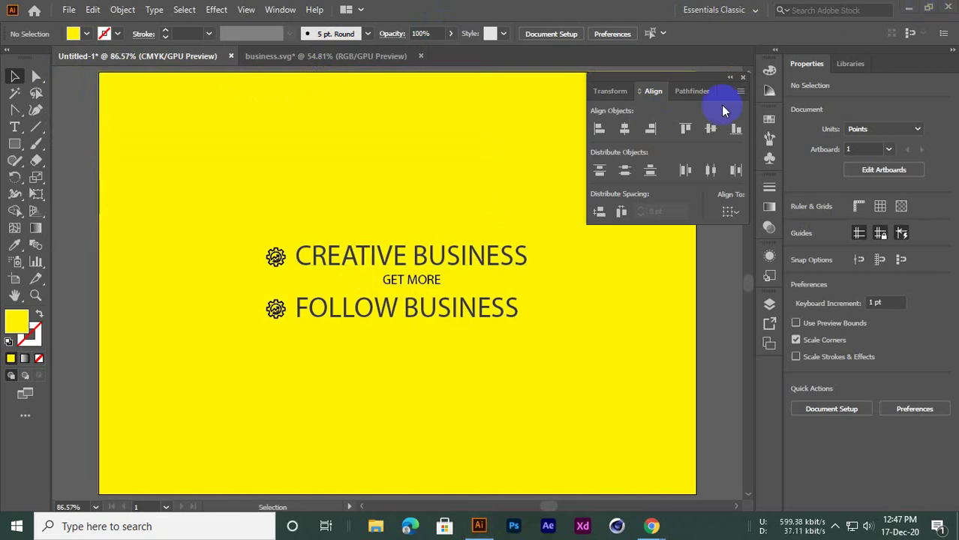
Quit Illustrator without saving Untitled-1 or business.svg, clearing the clipboard.
left_click(949, 8)
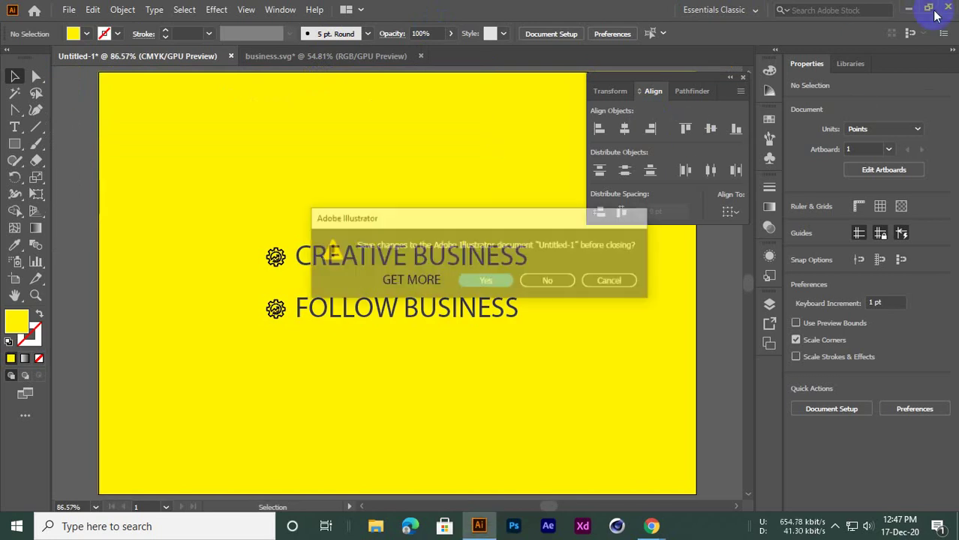
left_click(550, 282)
left_click(561, 280)
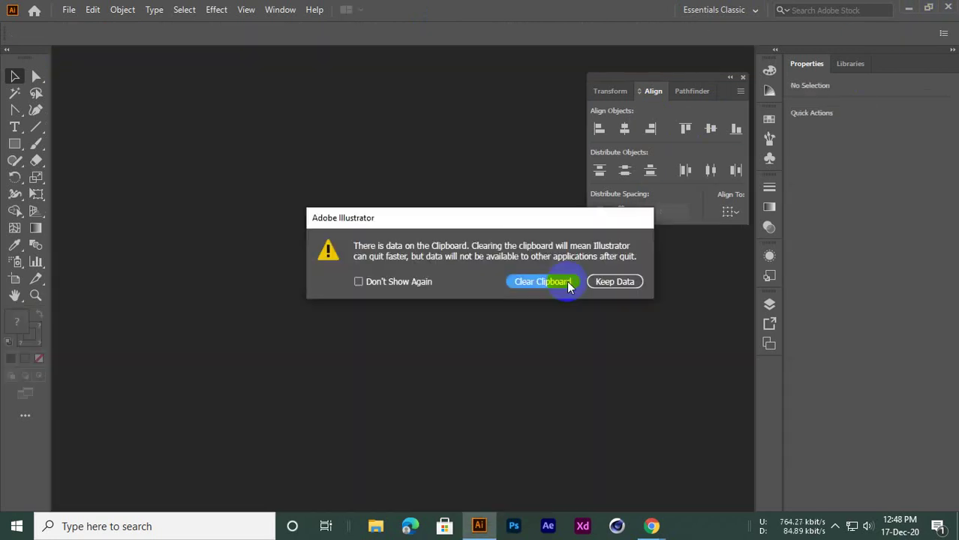
left_click(568, 285)
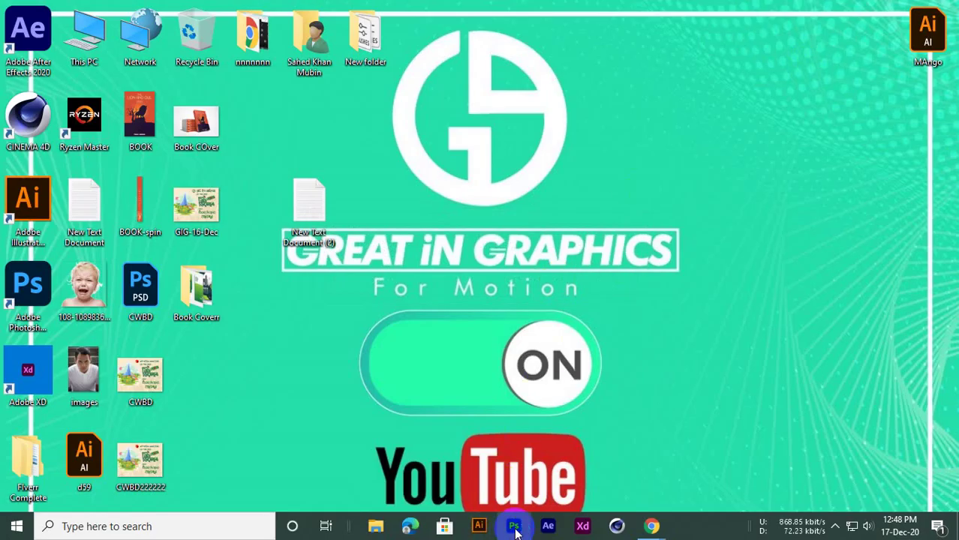
Return briefly to the Meet tab, then minimize Chrome to reveal Photoshop.
mouse_move(650, 526)
left_click(574, 466)
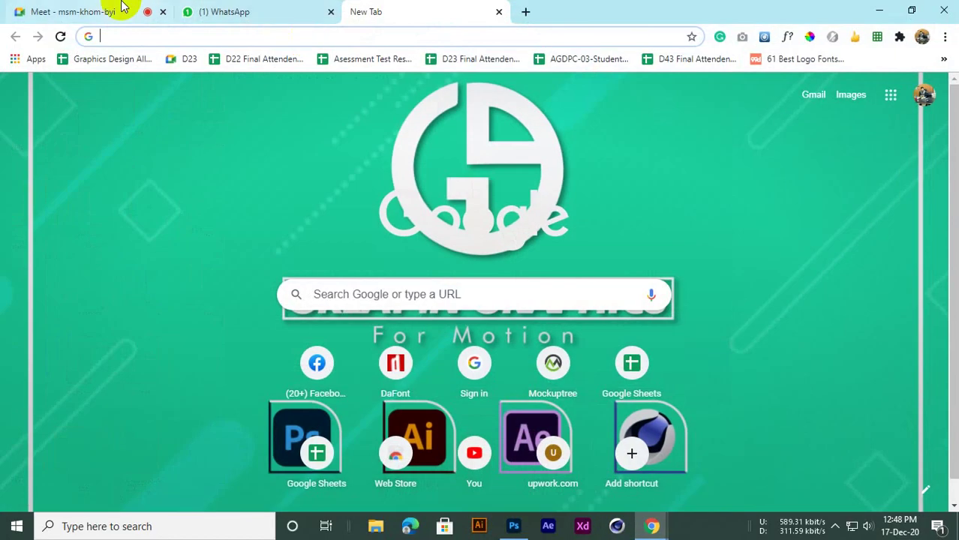
left_click(122, 7)
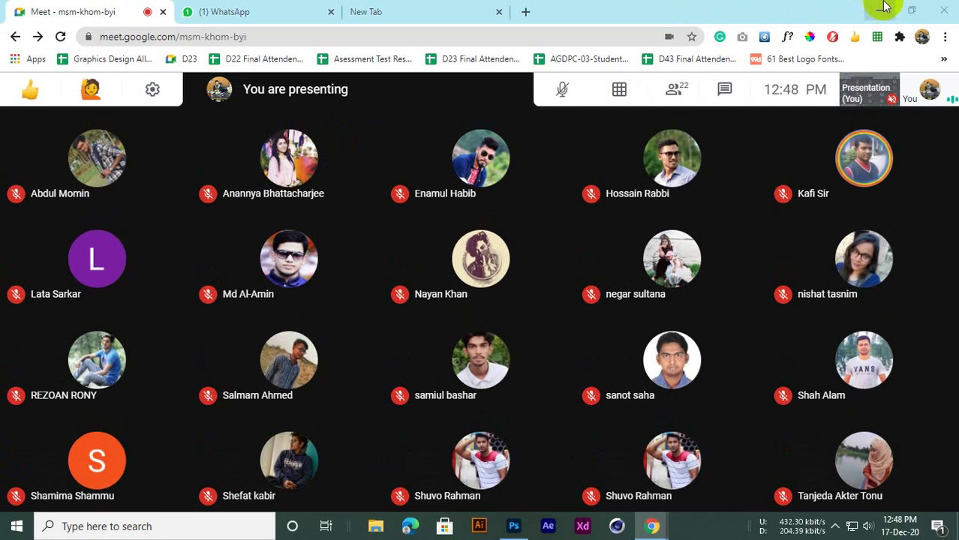
left_click(885, 8)
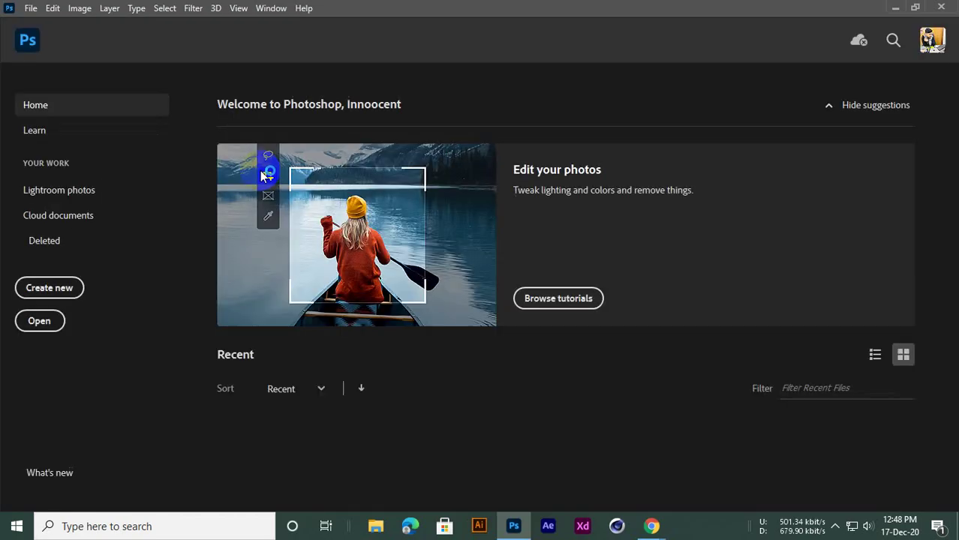
Create a new Untitled-1 document from the first custom preset (1667 x 1250 px, 150 ppi).
left_click(31, 7)
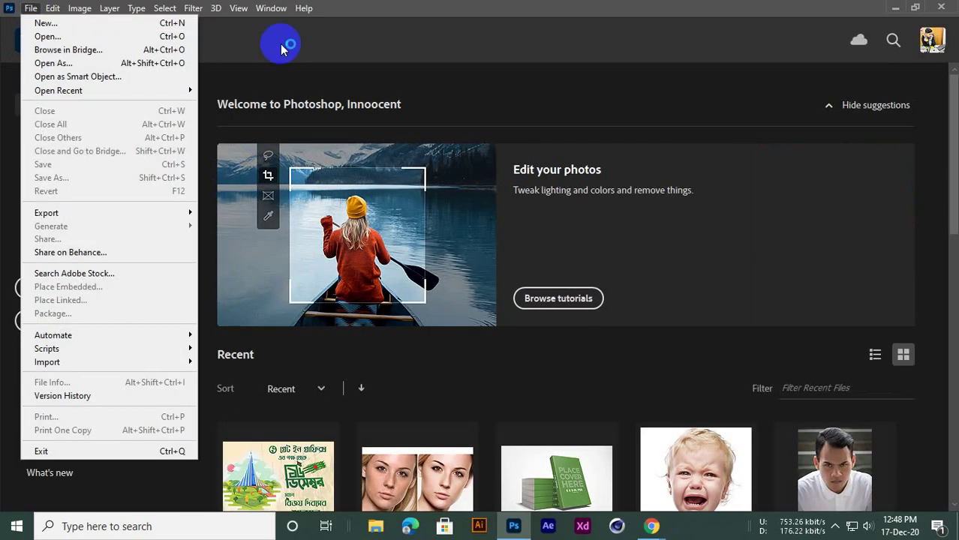
left_click(283, 48)
left_click(31, 7)
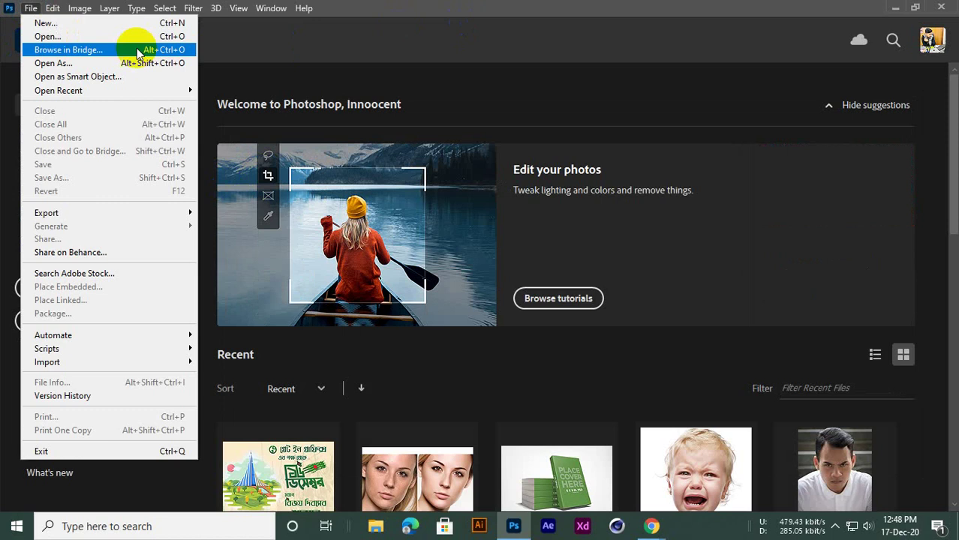
left_click(64, 36)
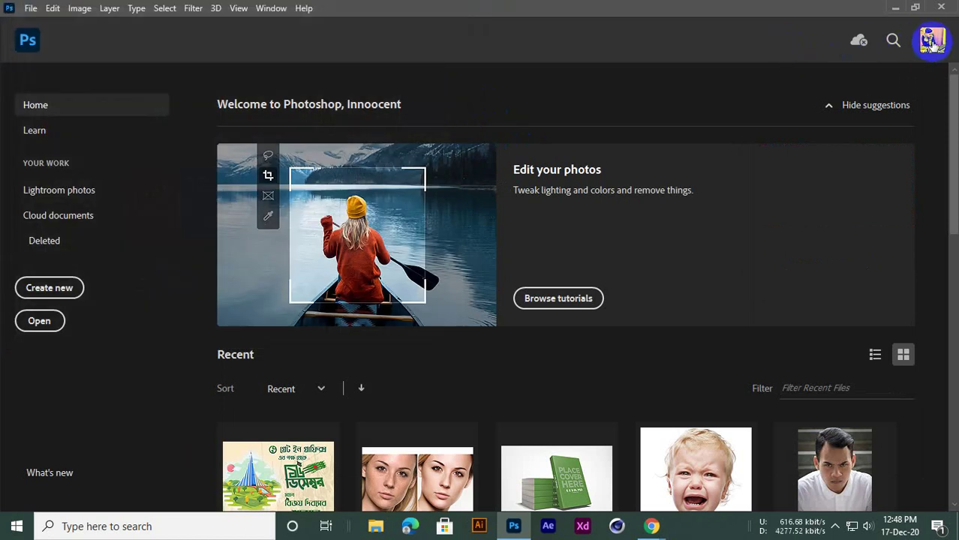
left_click(30, 8)
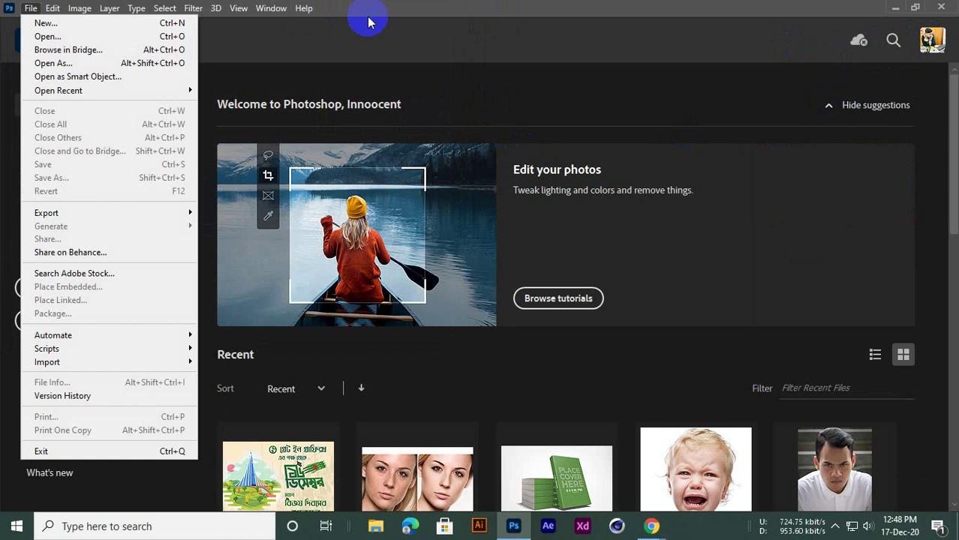
left_click(33, 34)
left_click(30, 8)
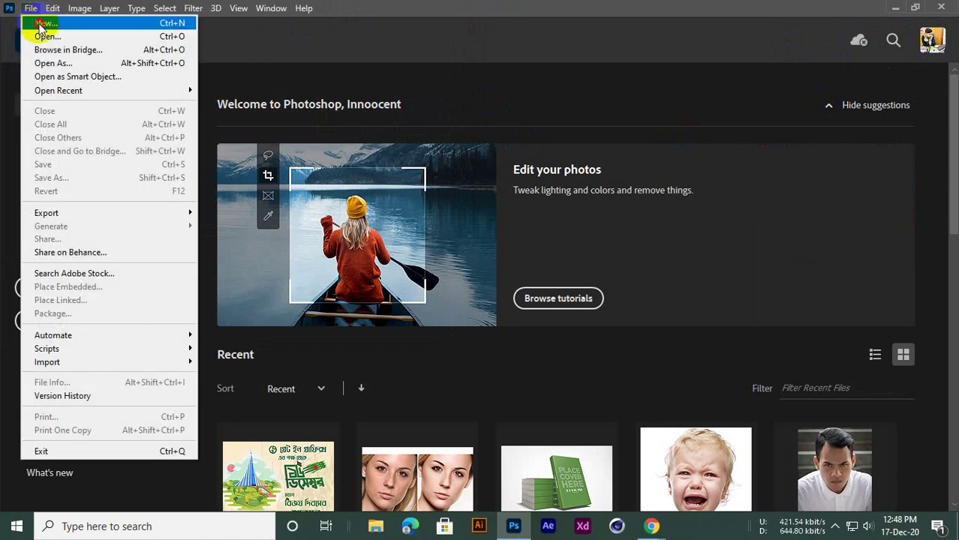
left_click(30, 20)
left_click_drag(311, 10, 395, 10)
left_click(263, 164)
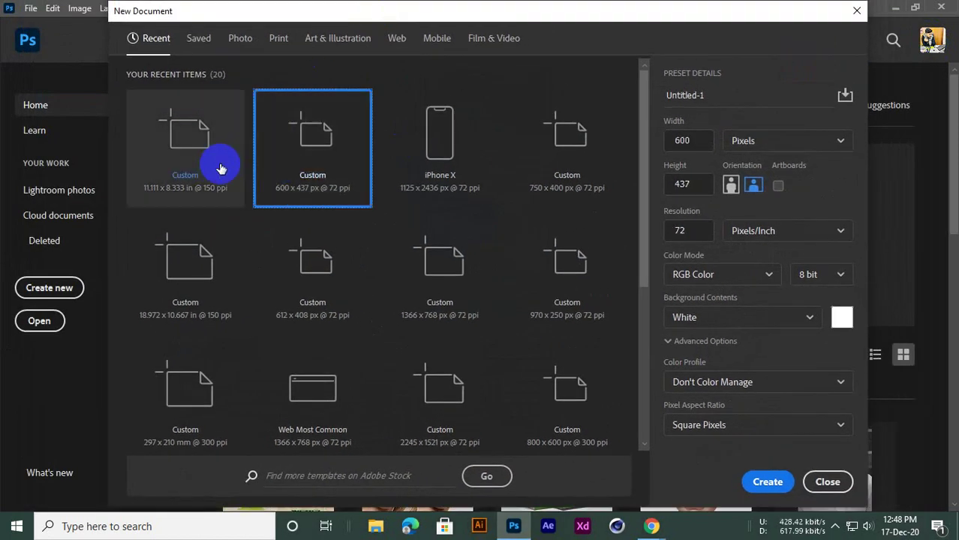
left_click(216, 162)
left_click(768, 484)
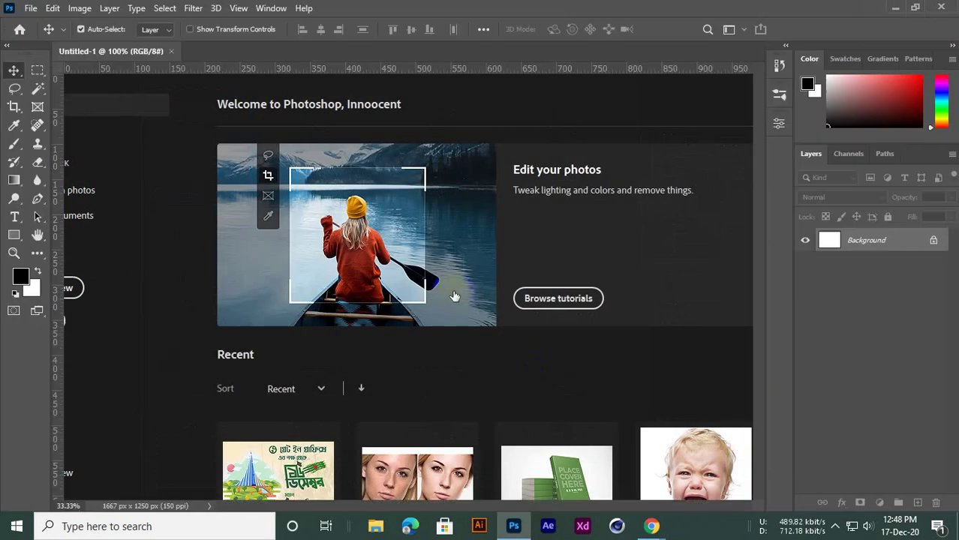
Zoom around the blank canvas, peek at the Meet call, then minimize Chrome back to Photoshop.
scroll(339, 275, "up", 3)
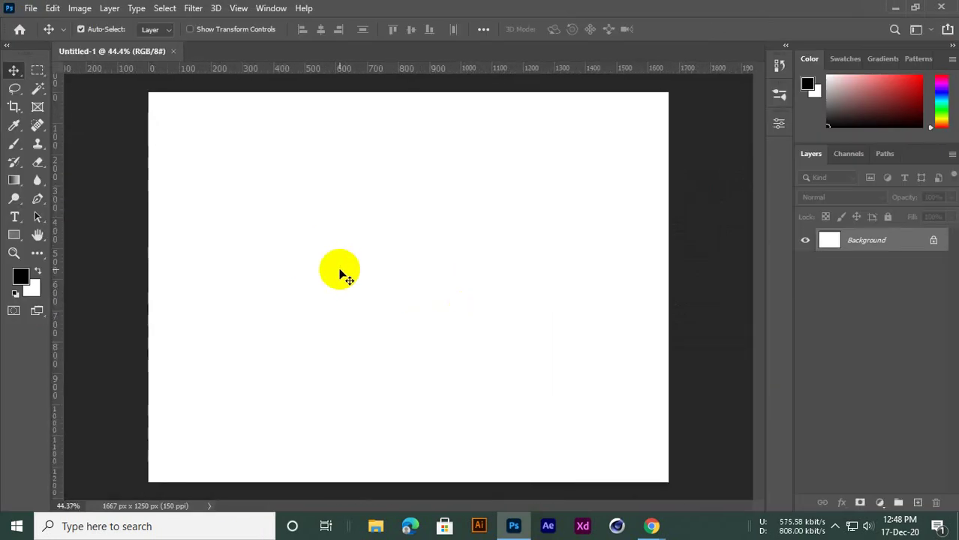
scroll(341, 276, "down", 2)
scroll(343, 275, "up", 3)
scroll(344, 274, "down", 3)
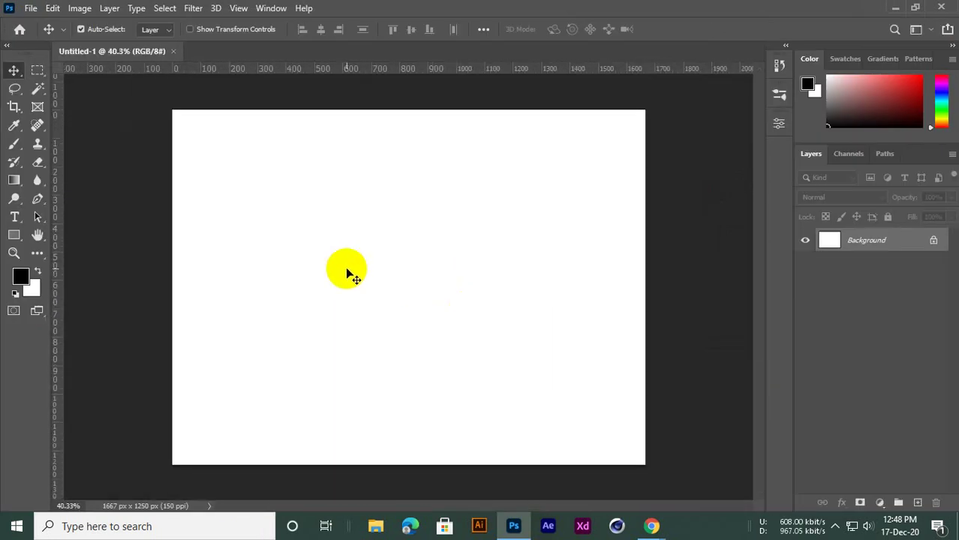
scroll(345, 275, "up", 2)
scroll(347, 273, "down", 1)
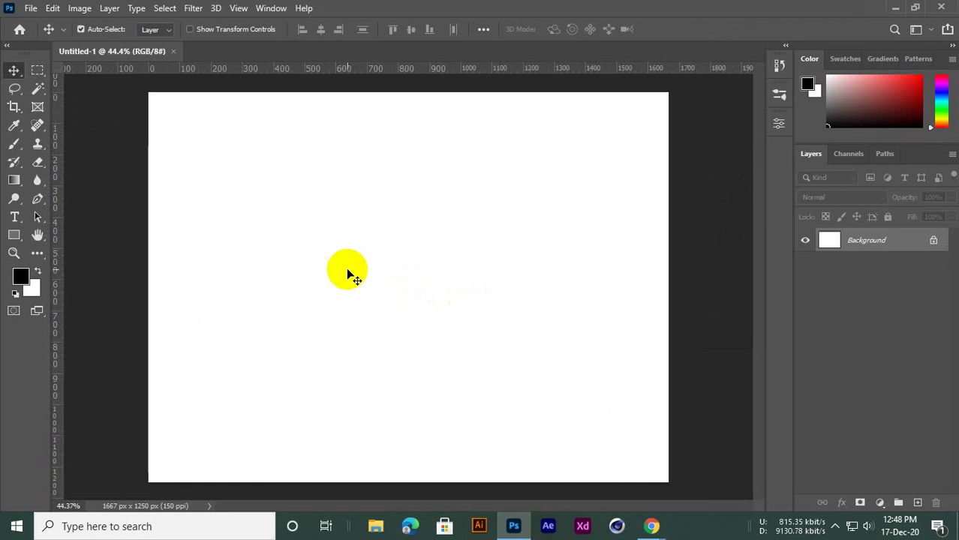
mouse_move(650, 525)
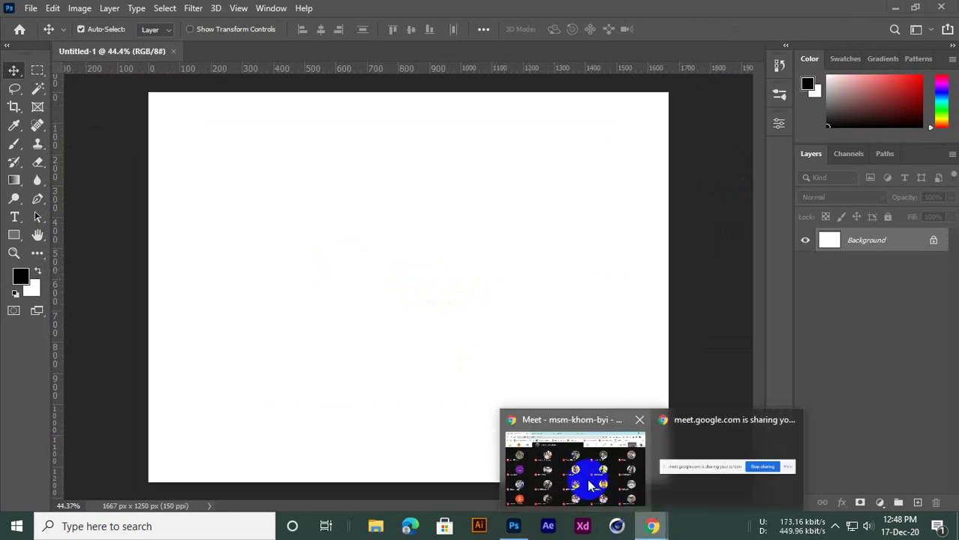
left_click(587, 478)
mouse_move(351, 179)
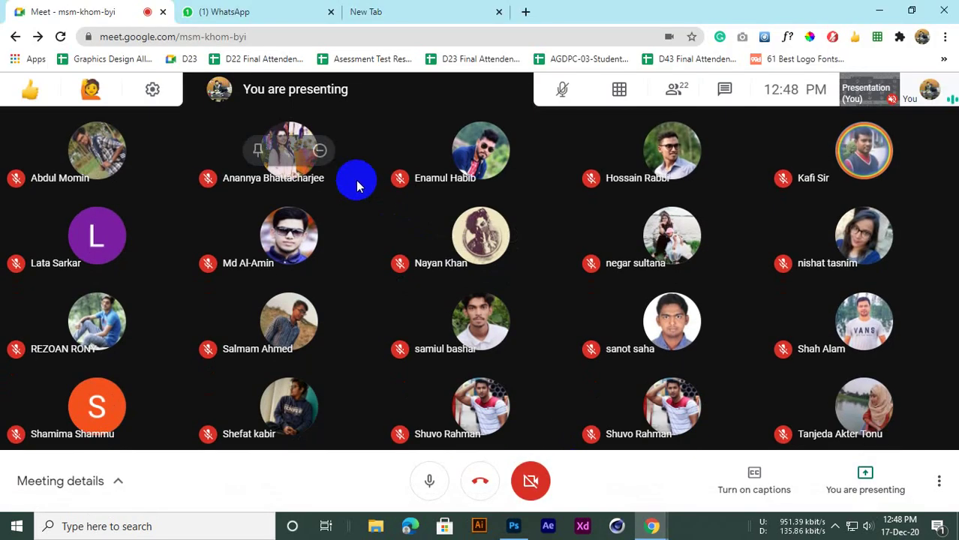
left_click(879, 10)
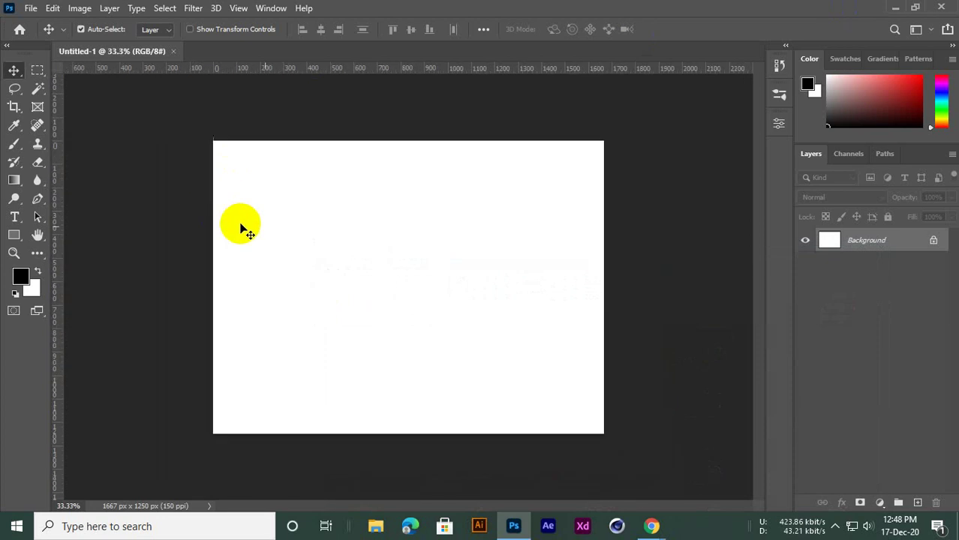
Zoom in, try the Brush Tool then the Move Tool, and bring the Meet call forward.
key("ctrl+plus")
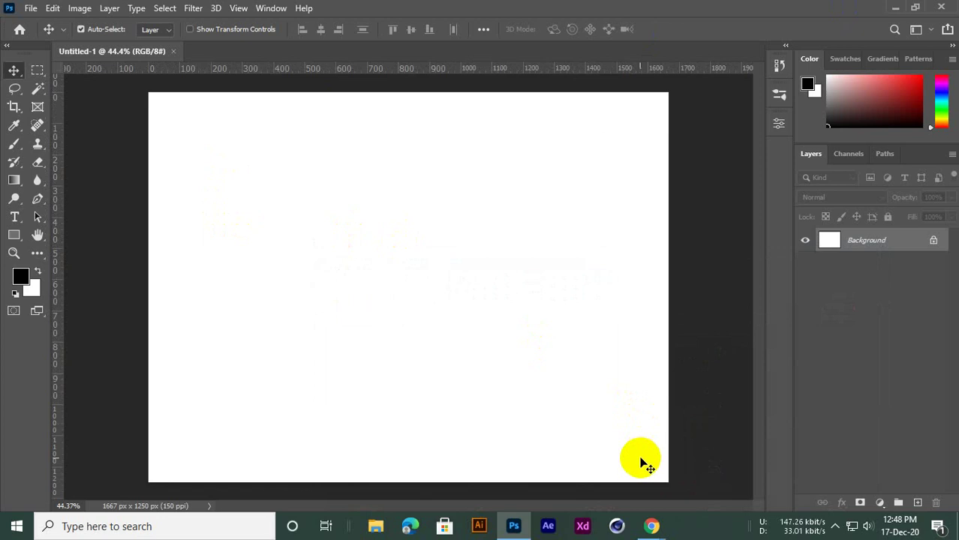
left_click(10, 142)
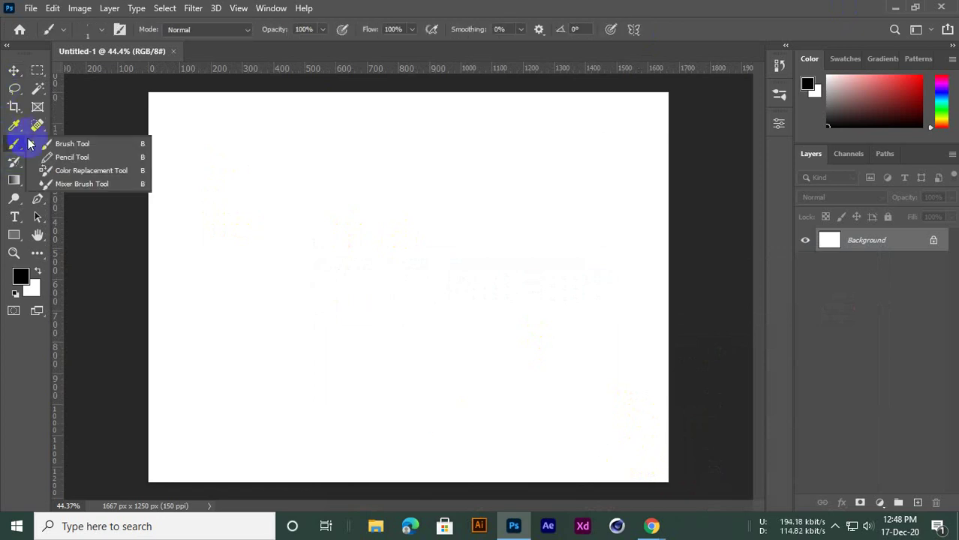
left_click(13, 67)
left_click(650, 525)
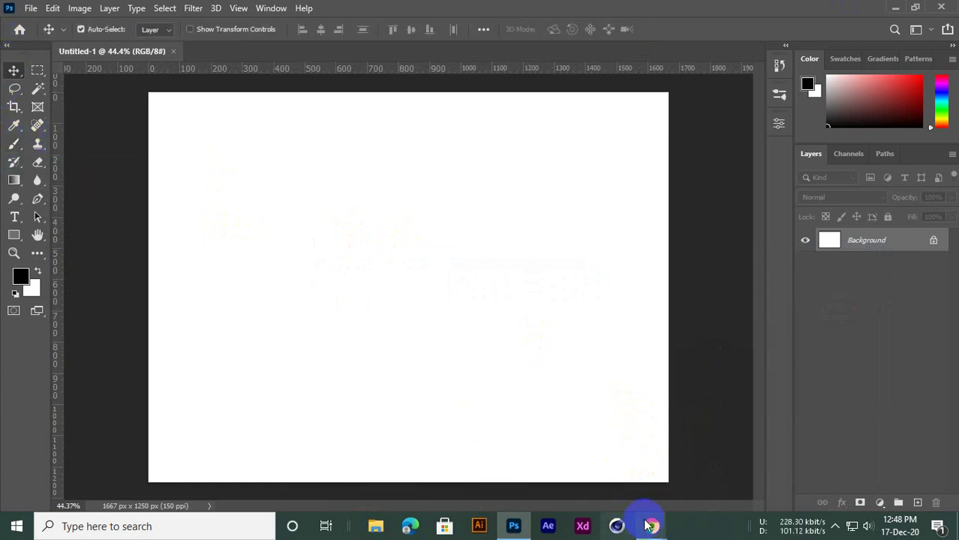
left_click(529, 446)
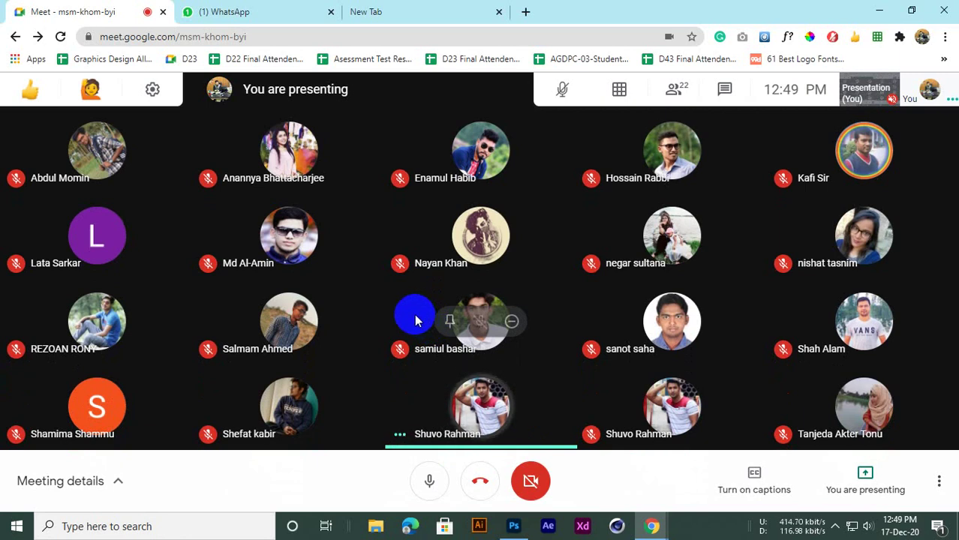
Minimize the Meet window and work around the Photoshop workspace beside the canvas.
left_click(880, 12)
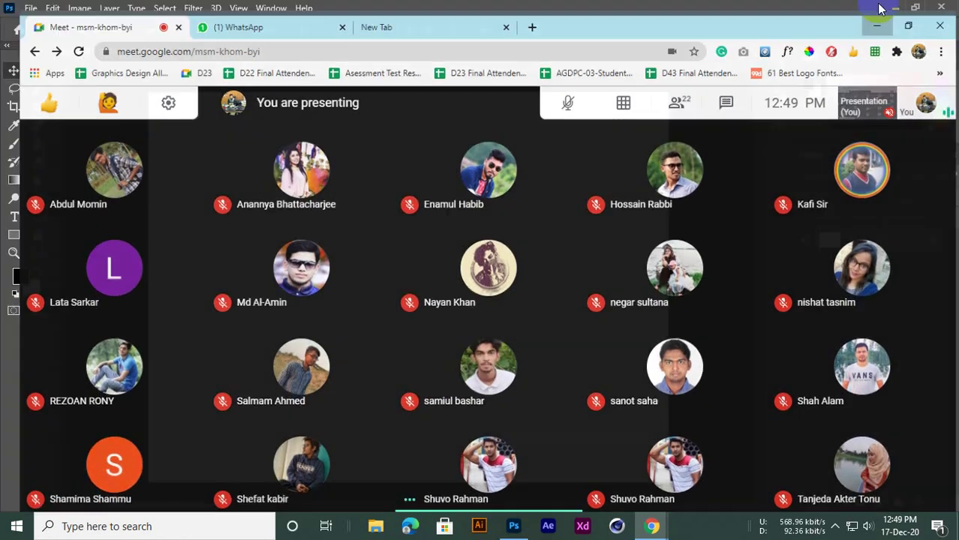
scroll(342, 268, "up", 1)
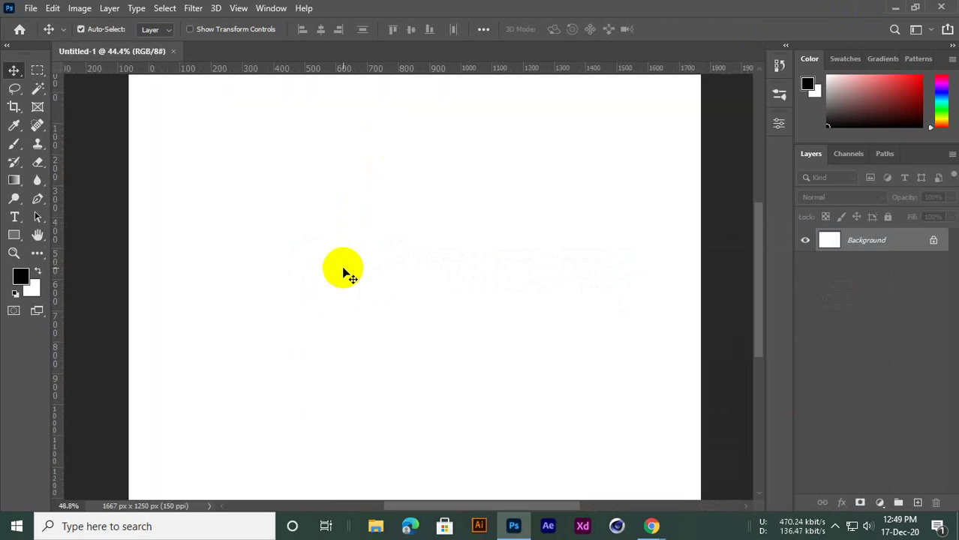
scroll(342, 269, "down", 1)
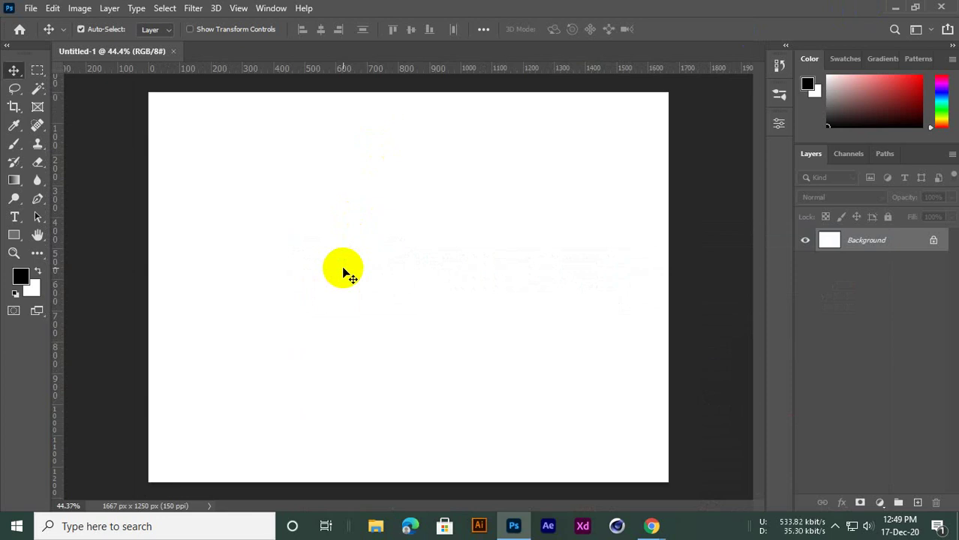
left_click(530, 475)
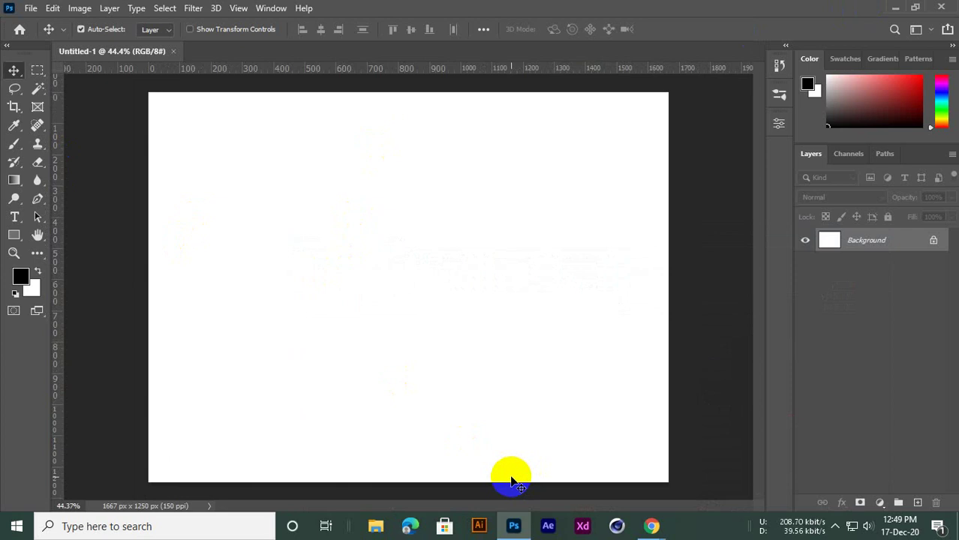
left_click_drag(510, 481, 502, 484)
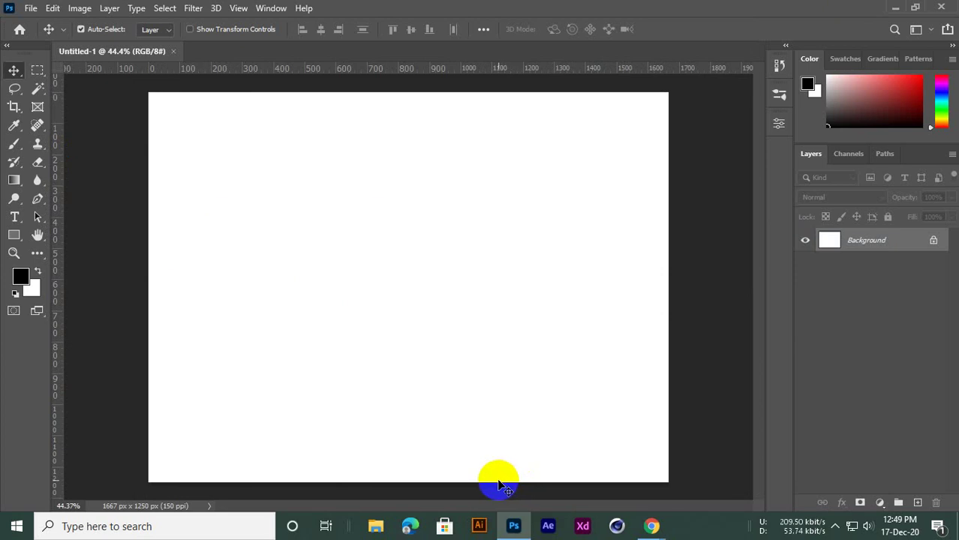
left_click_drag(499, 484, 323, 335)
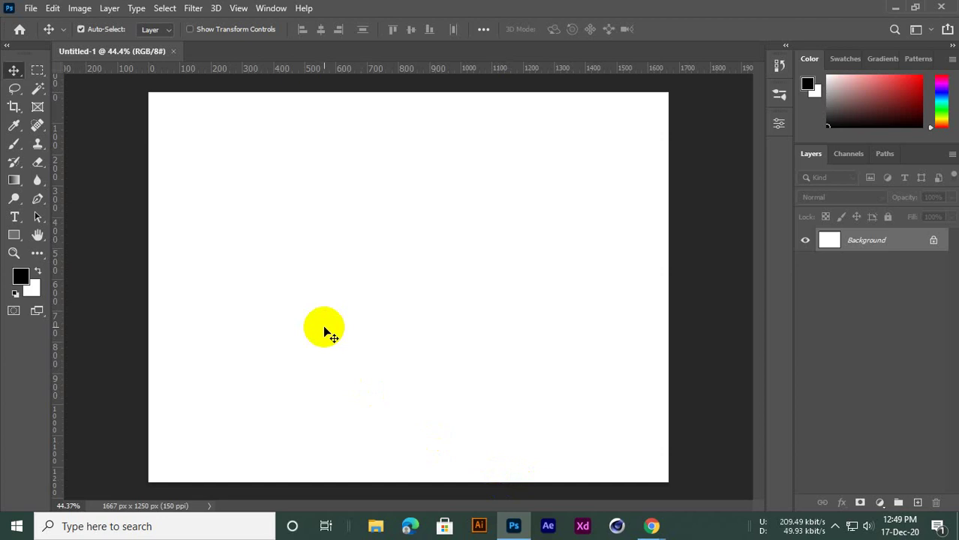
left_click(238, 84)
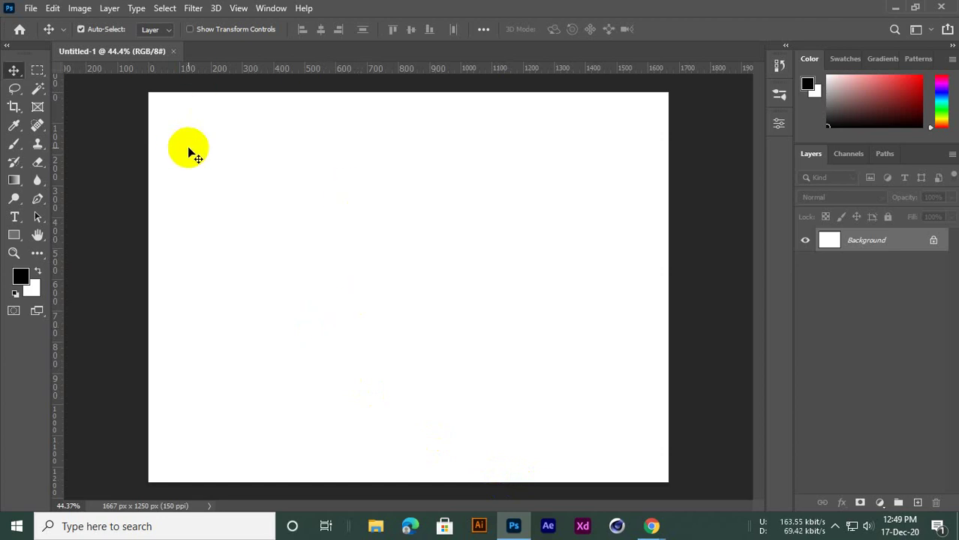
left_click(827, 159)
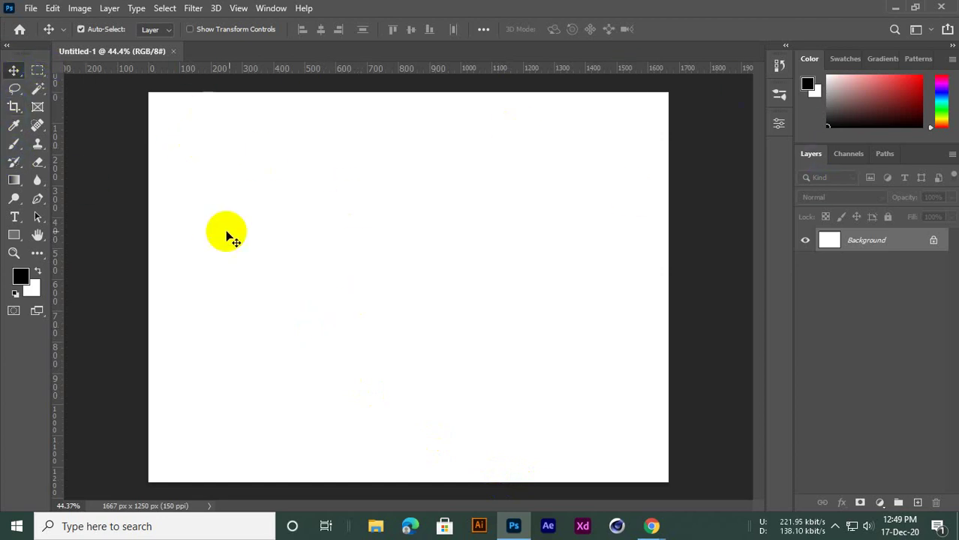
Zoom out to the whole canvas, check the Meet call, then return to Photoshop.
key("ctrl+minus")
scroll(263, 253, "up", 2)
scroll(263, 254, "down", 1)
scroll(263, 253, "up", 1)
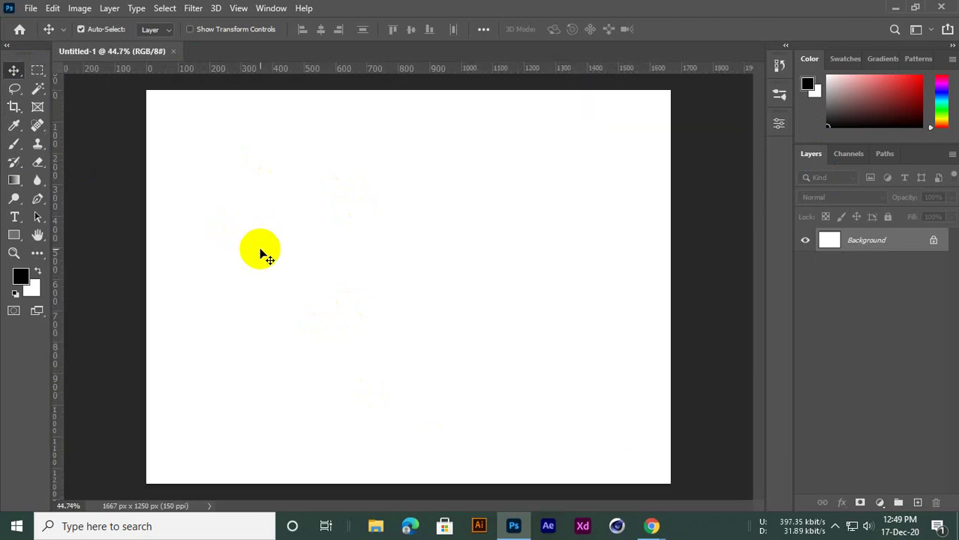
left_click(650, 525)
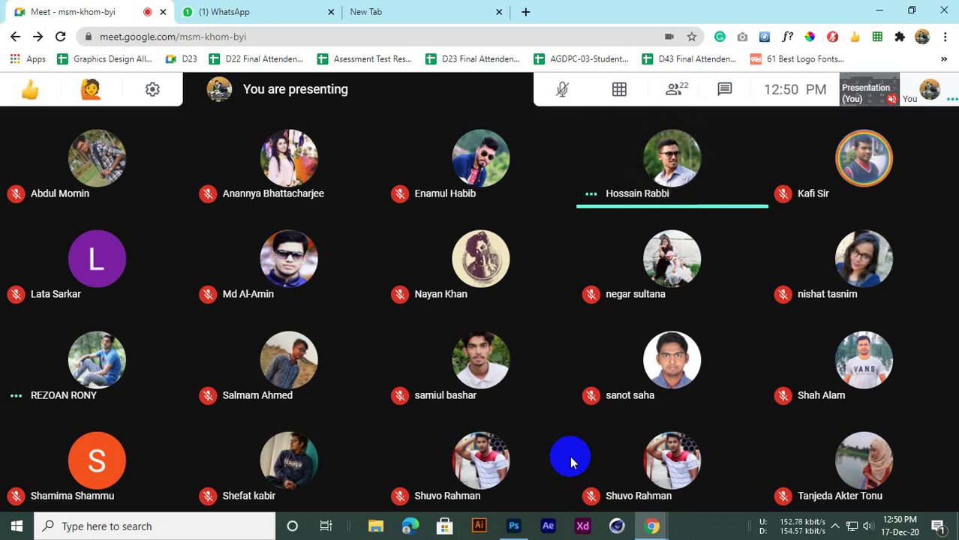
left_click(514, 526)
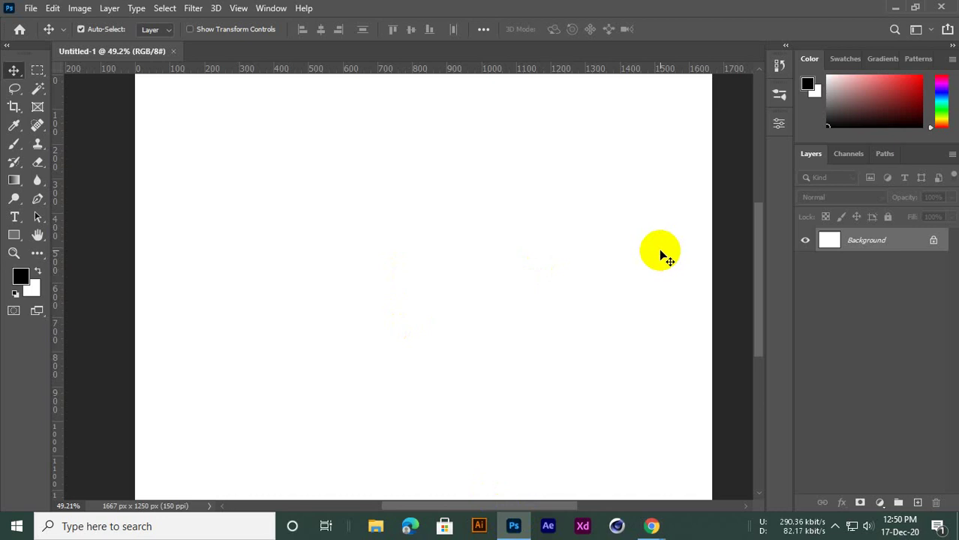
scroll(470, 204, "down", 3)
On a new layer, fill a tall thin rectangle near the left edge with bright blue.
scroll(471, 205, "up", 2)
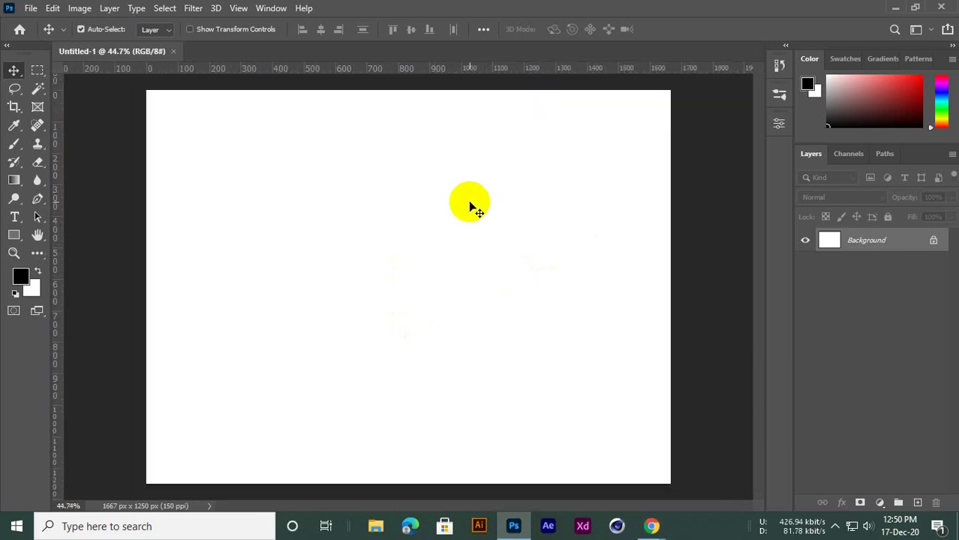
scroll(478, 202, "down", 1)
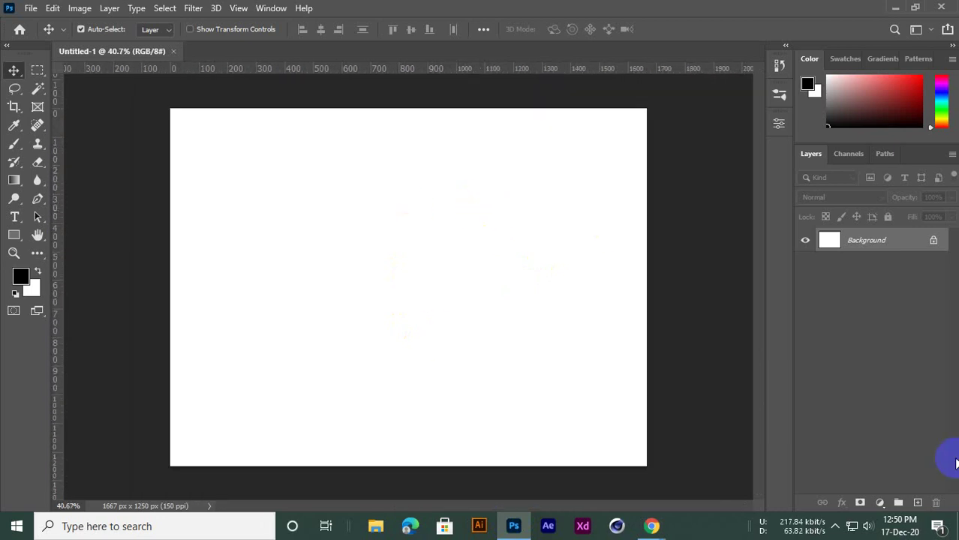
left_click_drag(37, 70, 79, 73)
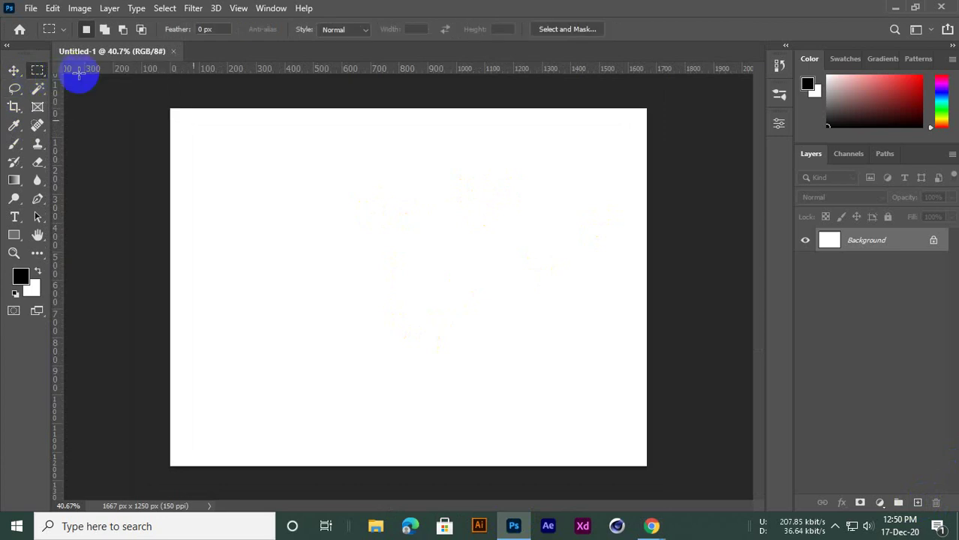
left_click(915, 502)
left_click_drag(219, 114, 251, 449)
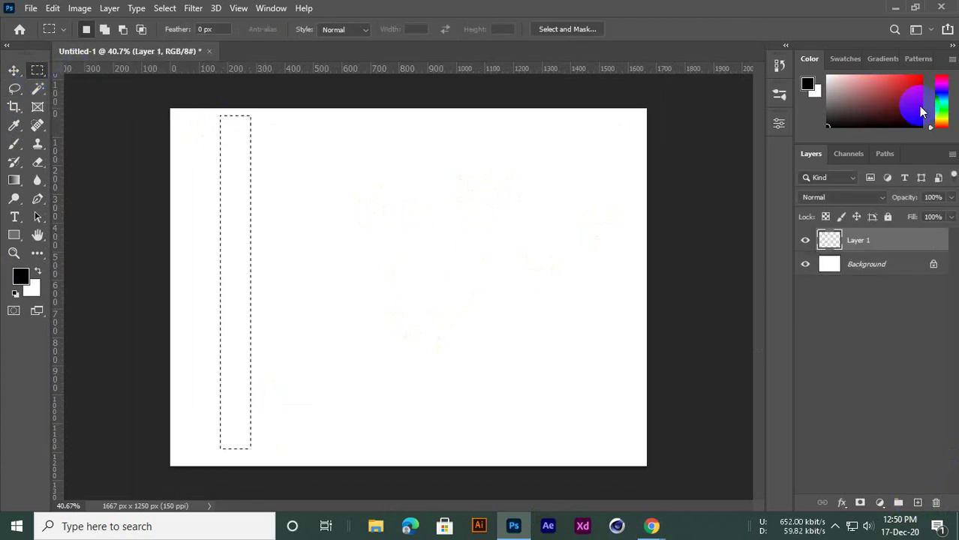
left_click(941, 98)
left_click(917, 79)
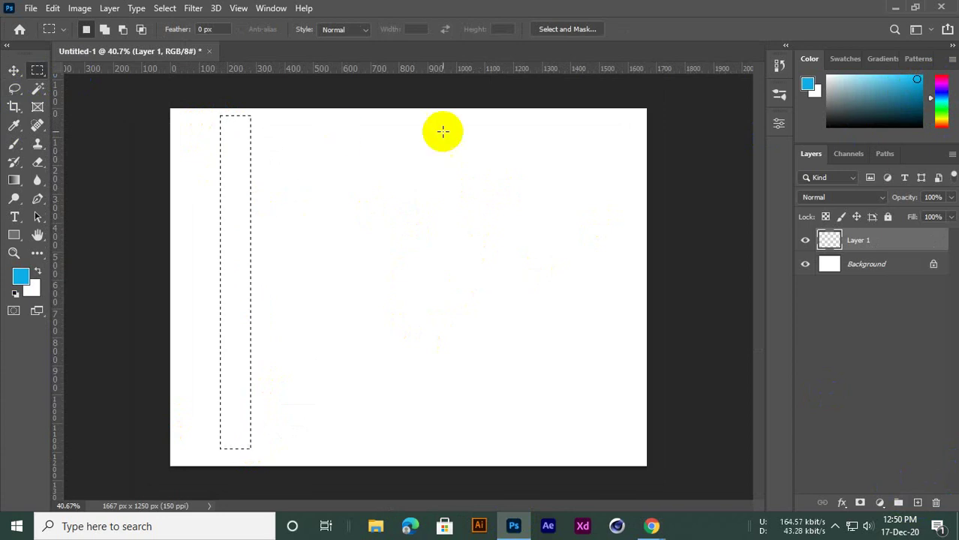
key("alt")
key("alt+BackSpace")
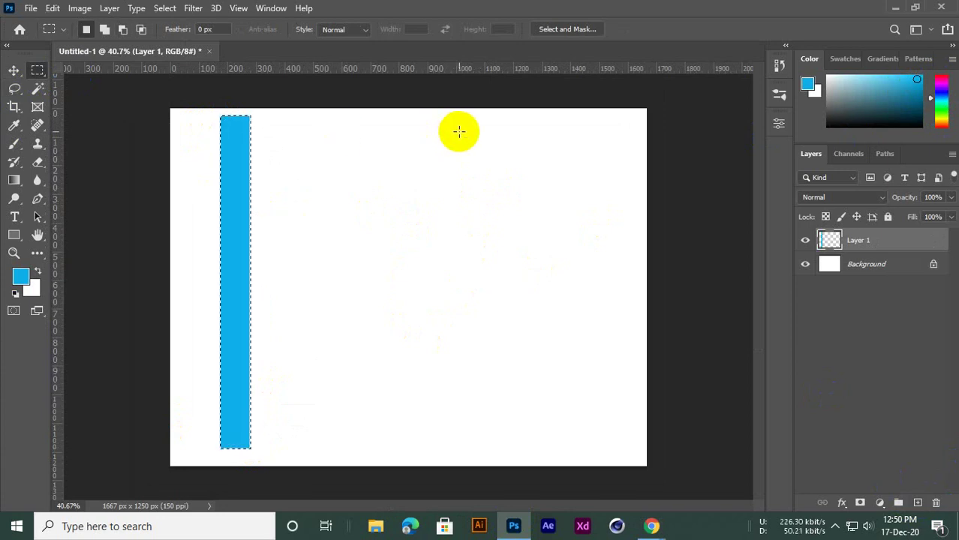
Deselect, duplicate the blue bar to its right, and shift all the bars further right.
left_click(459, 131)
left_click(13, 68)
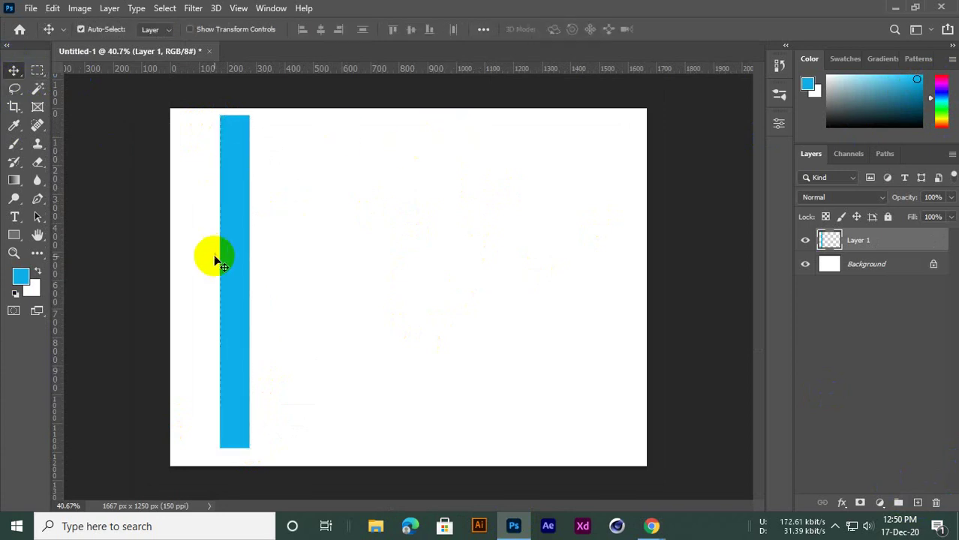
left_click_drag(246, 272, 374, 276)
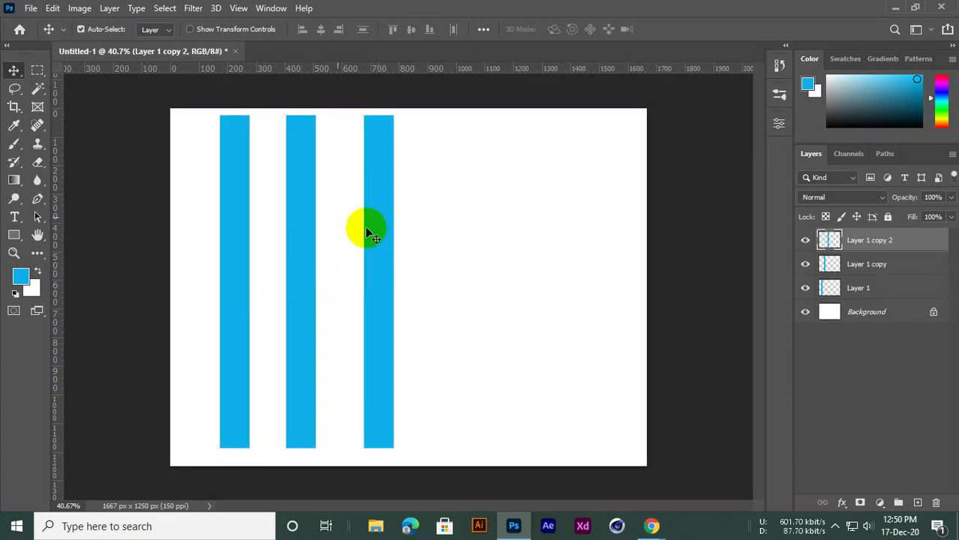
left_click_drag(214, 204, 461, 263)
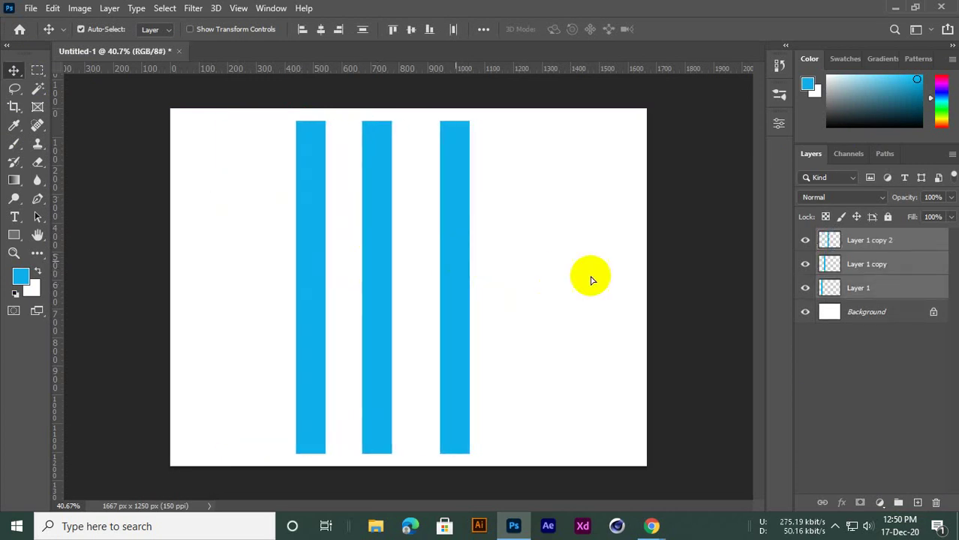
Duplicate the first blue bar's layer with Ctrl+J and rotate the copy horizontal.
left_click(859, 264)
left_click(855, 290)
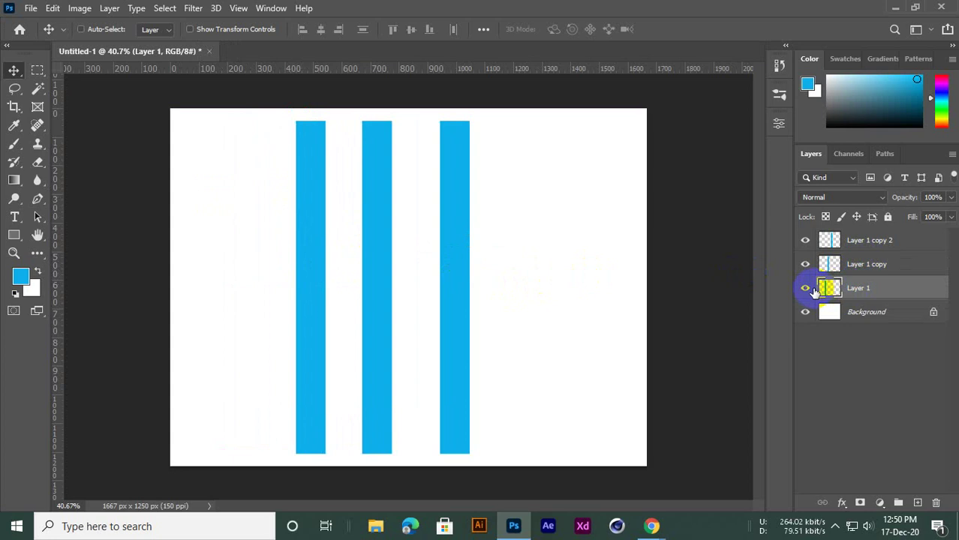
key("ctrl+j")
key("ctrl+t")
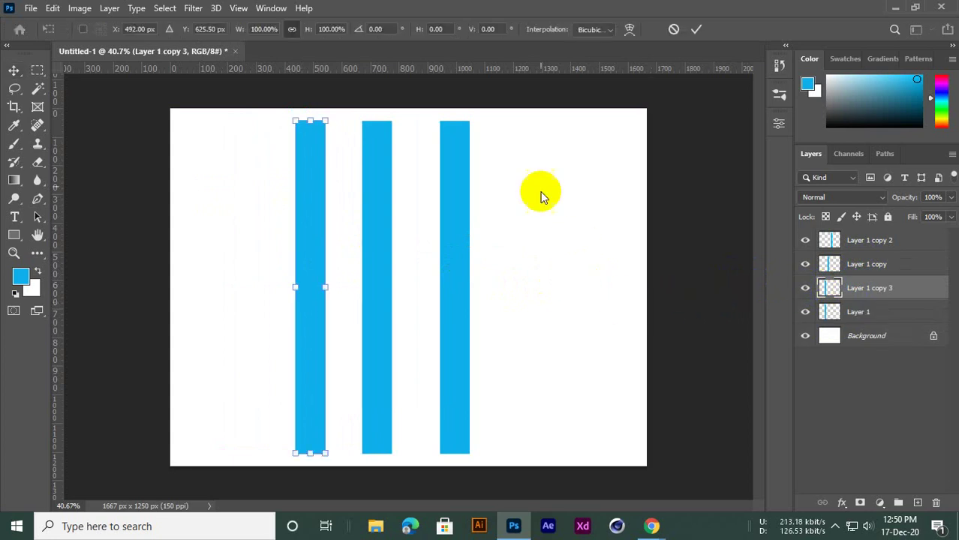
left_click_drag(411, 112, 472, 214)
key("Return")
Move the horizontal bar's layer above the blue bars in the stack.
left_click_drag(531, 203, 524, 261)
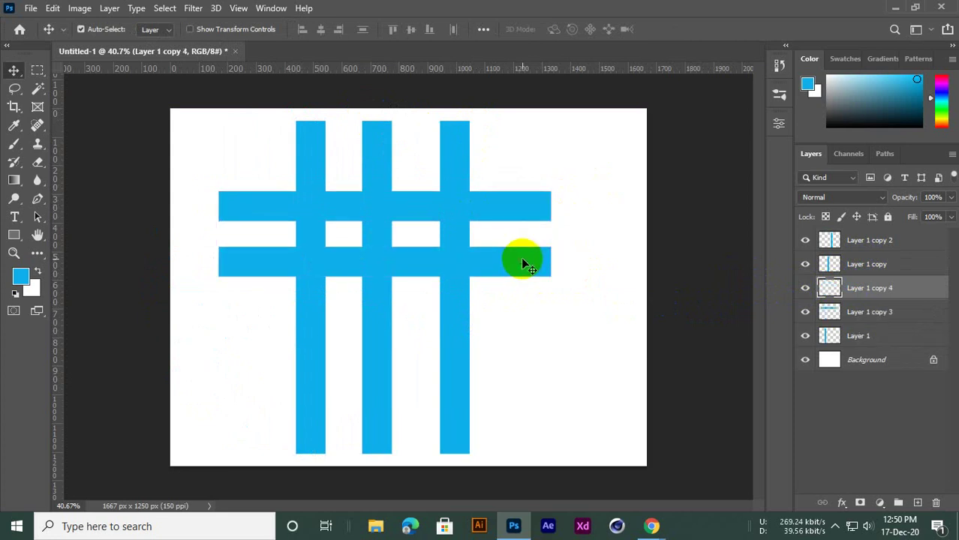
key("ctrl+z")
left_click_drag(851, 289, 849, 240)
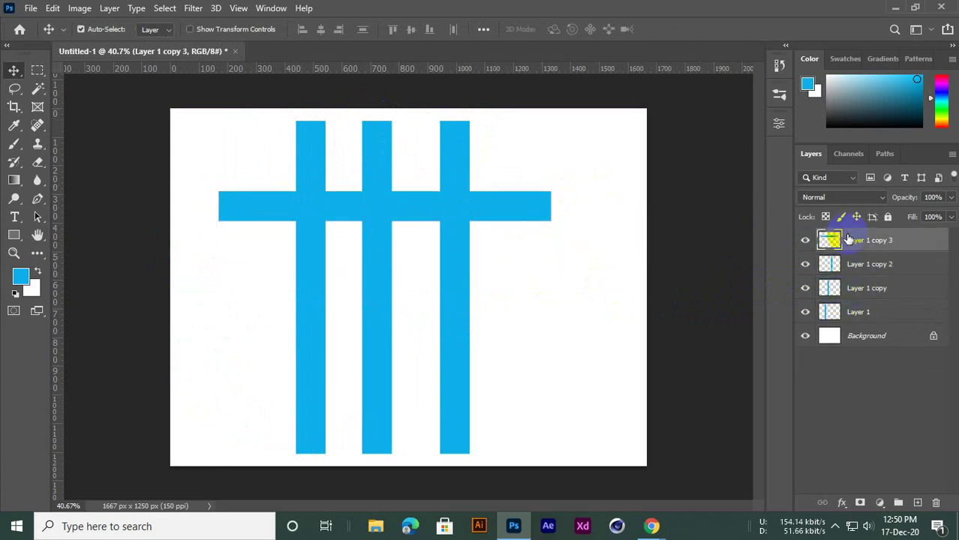
left_click(806, 240)
left_click(806, 240)
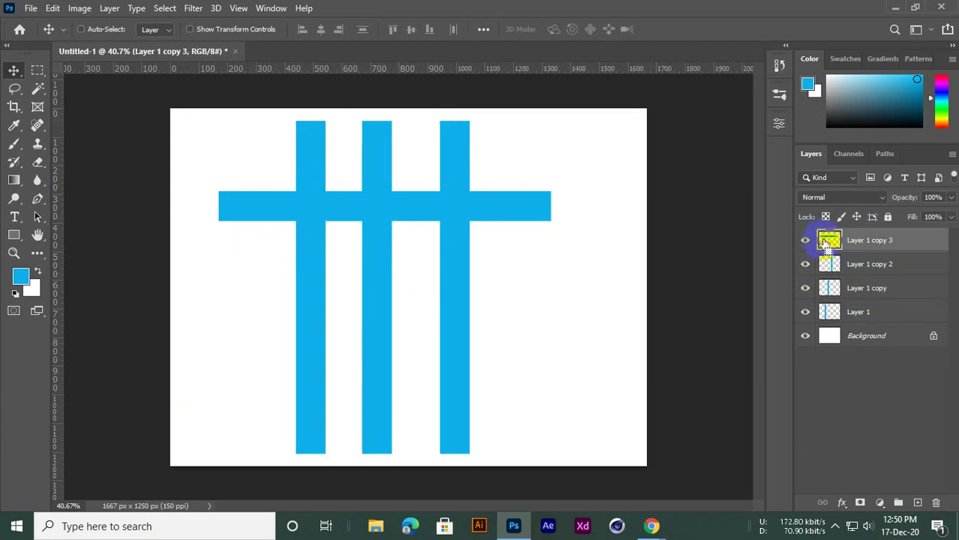
Load the horizontal bar's outline and fill it with orange (#eb9f0e).
left_click(829, 241, "ctrl")
left_click(20, 276)
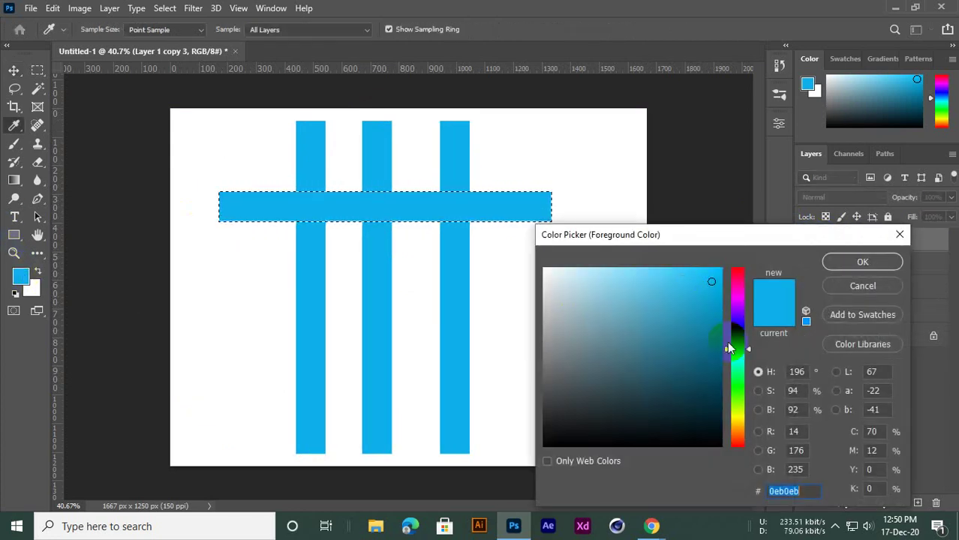
left_click_drag(730, 348, 742, 433)
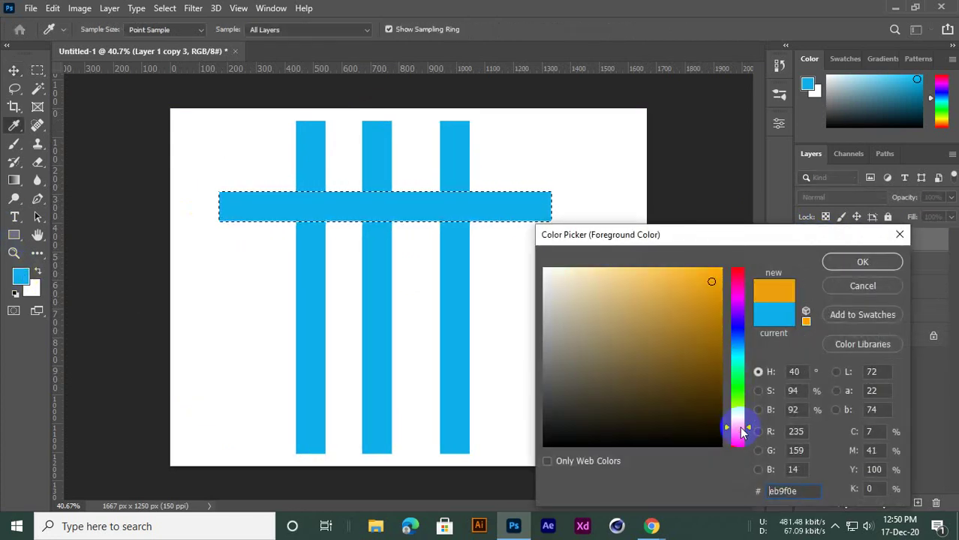
left_click(839, 261)
key("v")
key("alt+BackSpace")
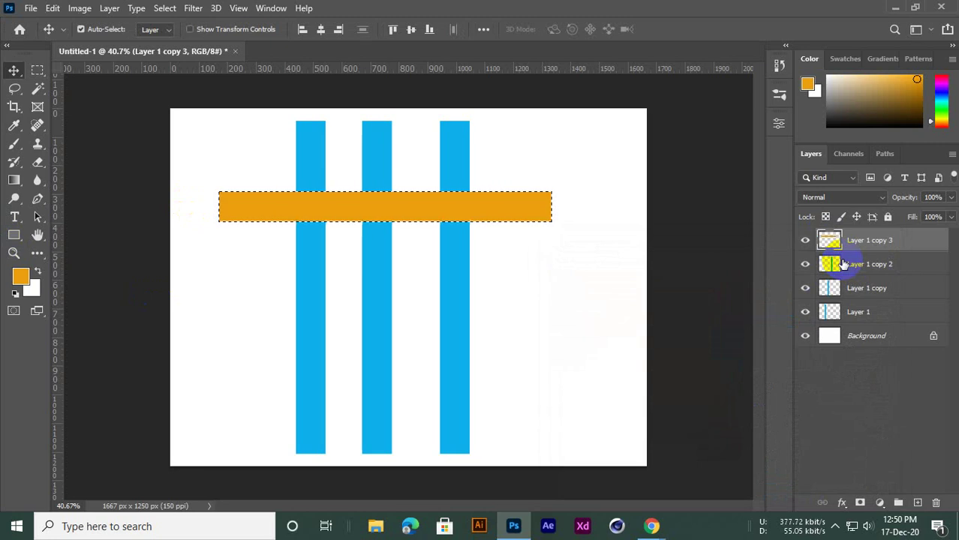
key("ctrl")
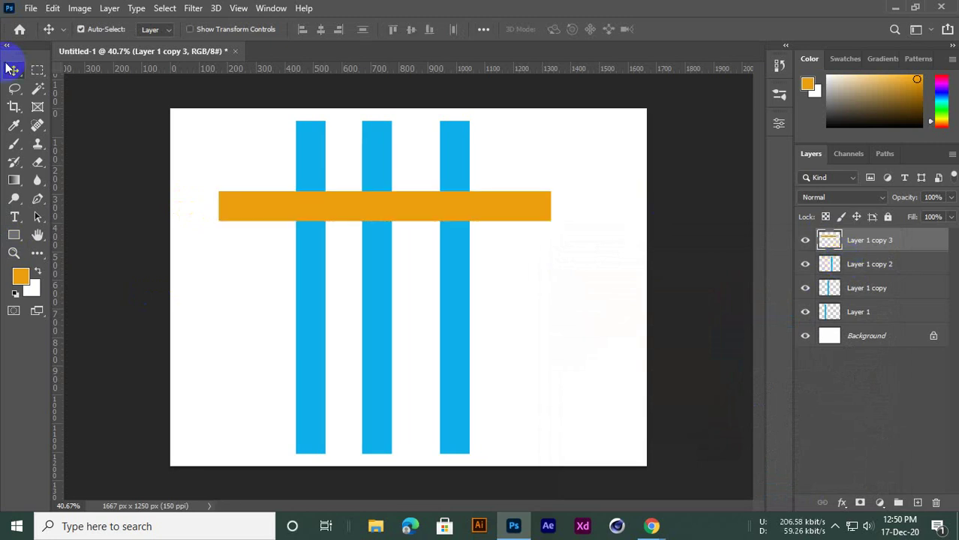
Alt-drag the orange bar into two copies, with the third bar near the bottom.
mouse_move(428, 205)
left_mouse_down()
mouse_move(428, 180)
mouse_move(430, 188)
left_mouse_up()
left_click(424, 188)
left_click_drag(418, 261, 404, 362)
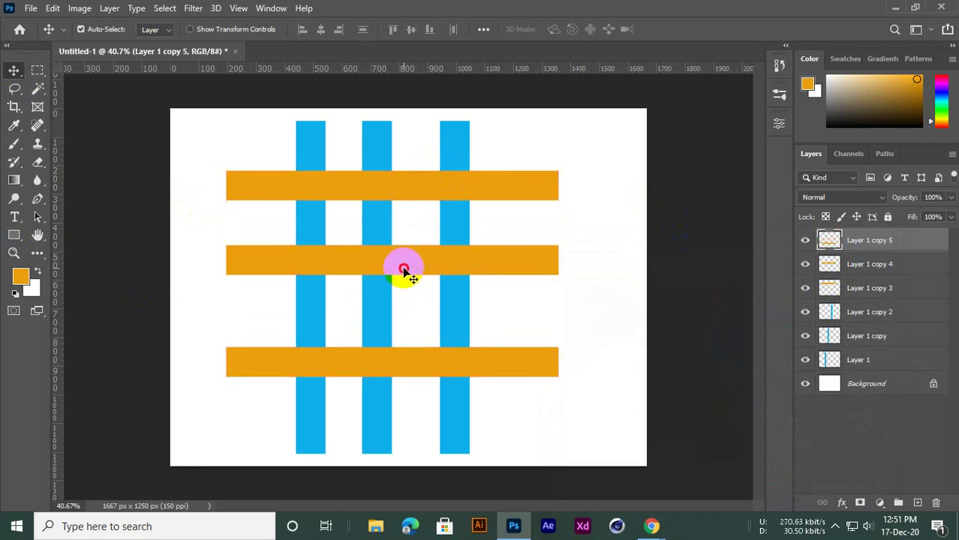
left_click_drag(402, 268, 405, 279)
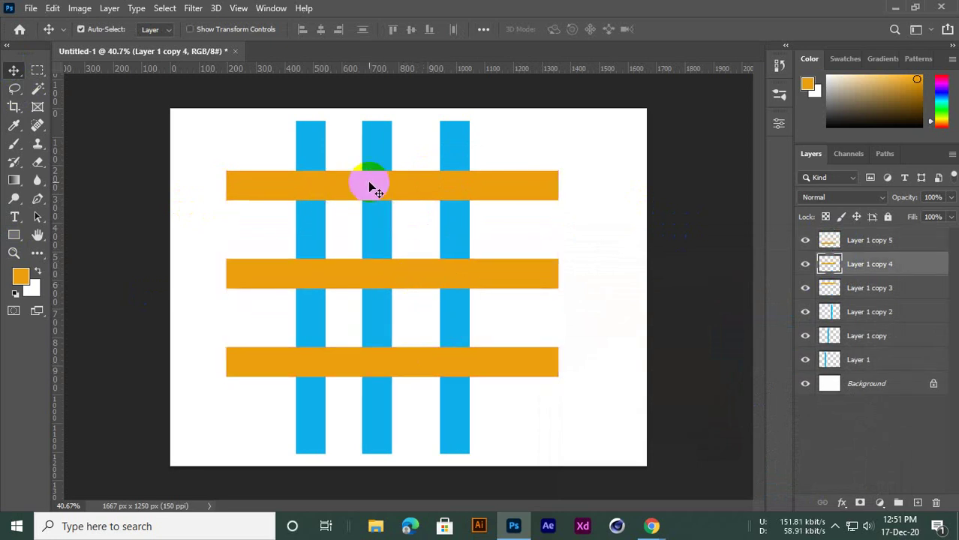
left_click_drag(369, 184, 369, 185)
Shift the top, middle and bottom orange bars slightly left.
scroll(422, 274, "down", 1)
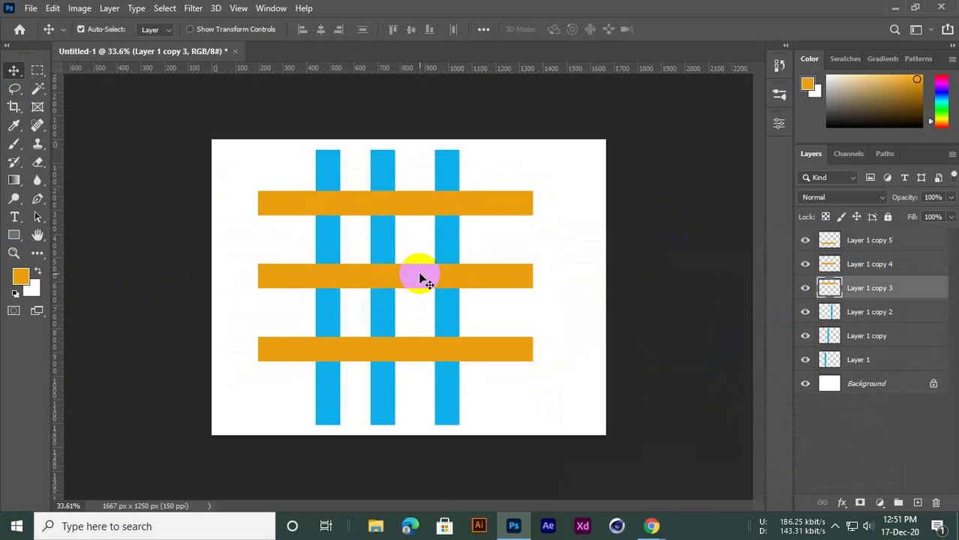
scroll(422, 274, "up", 2)
left_click(38, 71)
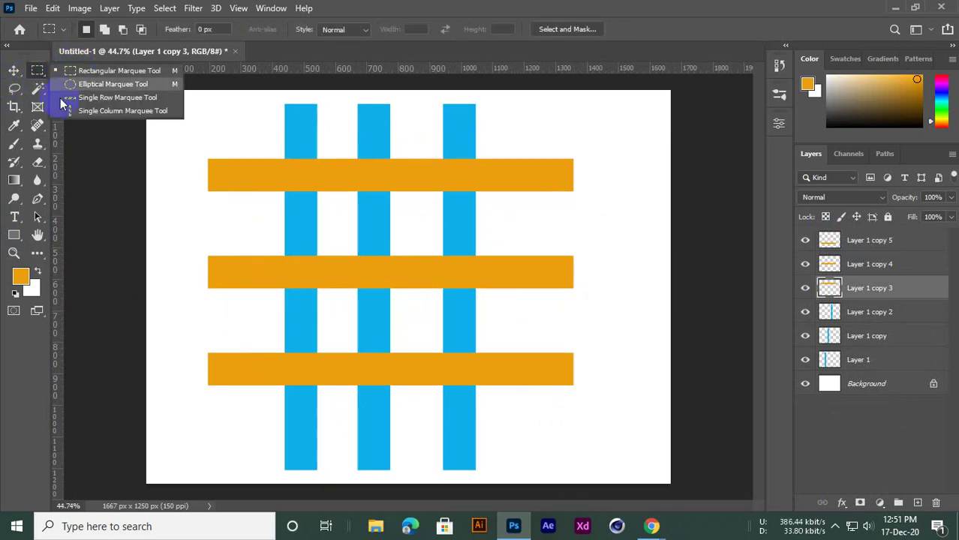
left_click(15, 70)
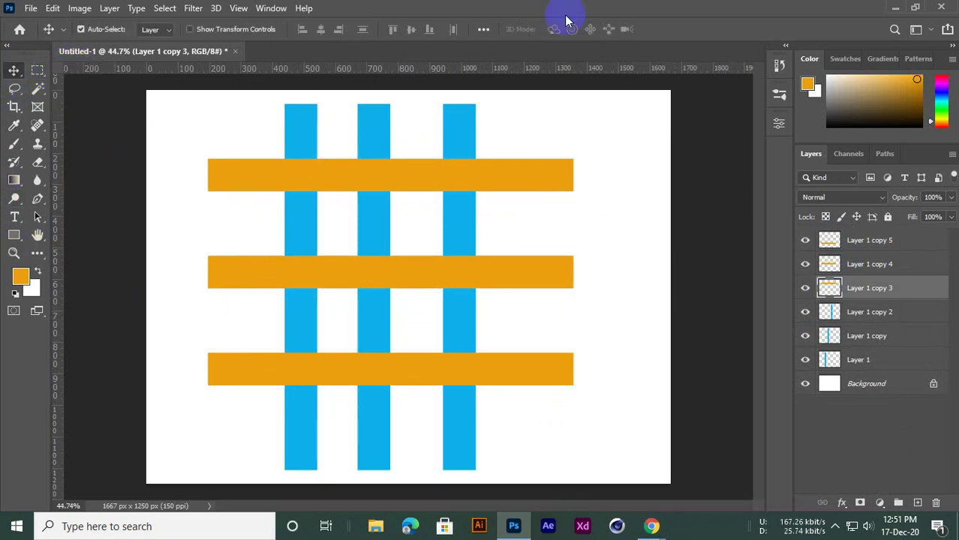
scroll(311, 236, "down", 1)
scroll(316, 253, "up", 1)
left_click(378, 173)
left_click_drag(378, 173, 370, 174)
left_click_drag(417, 271, 397, 262)
left_click_drag(413, 364, 398, 366)
Draw a rectangle at the canvas top-left, move it beside the top bar, then delete it.
left_click(377, 267)
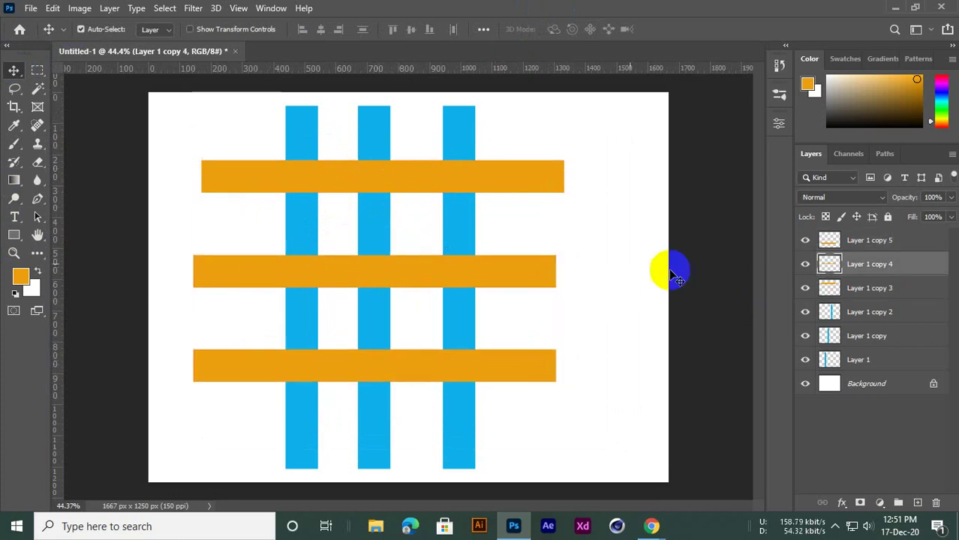
left_click(858, 242)
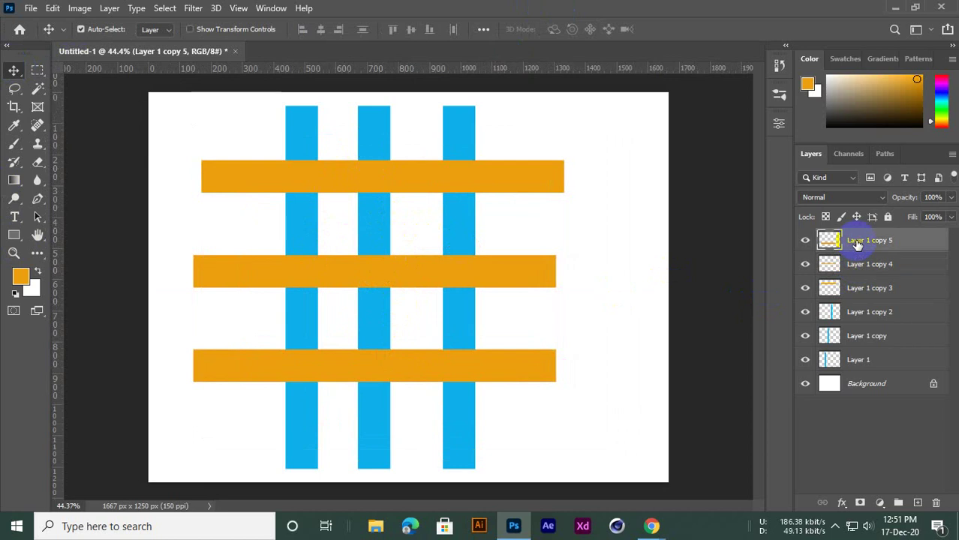
left_click_drag(14, 235, 133, 241)
left_click_drag(174, 122, 277, 169)
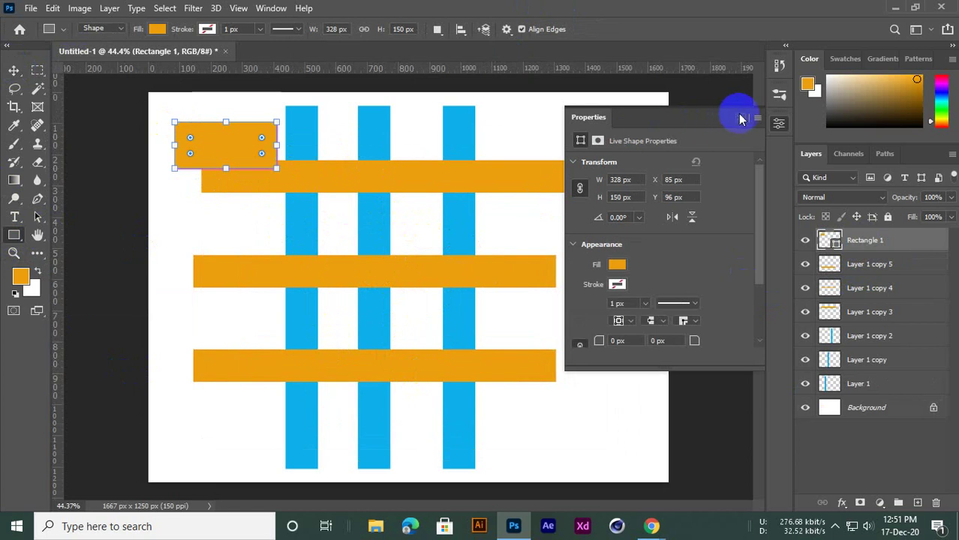
left_click(740, 118)
left_click(13, 70)
left_click_drag(235, 155, 608, 177)
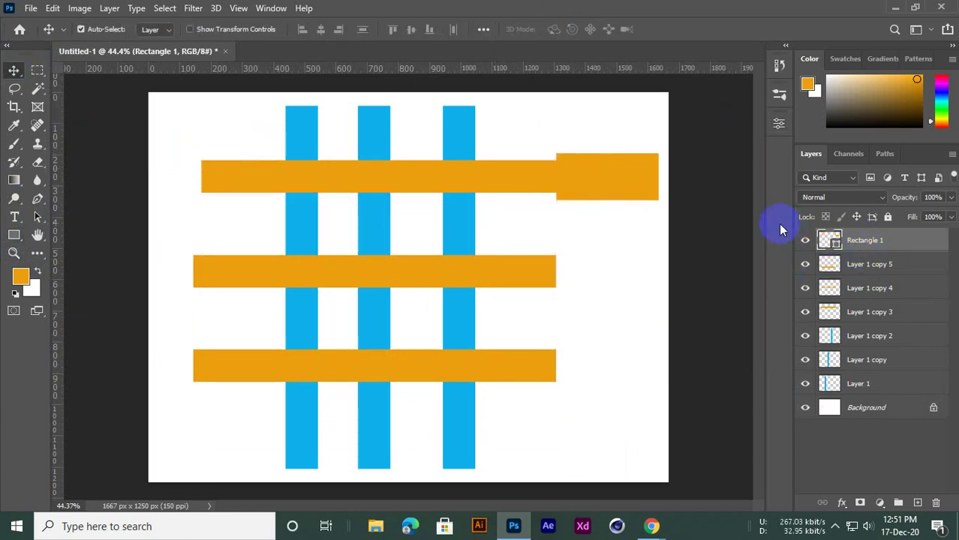
key("Delete")
Nudge the top, middle and bottom orange bars right so their ends line up.
left_click(329, 161)
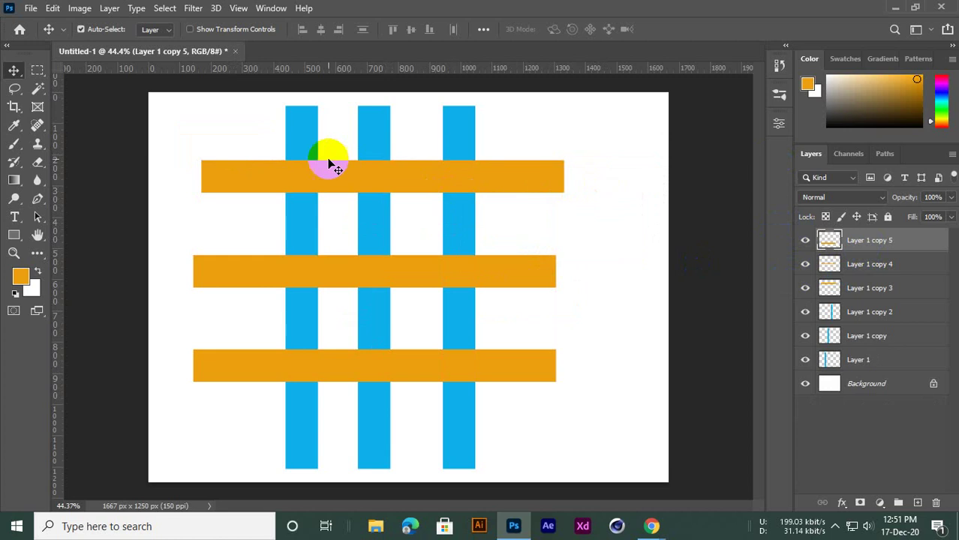
left_click_drag(344, 172, 352, 165)
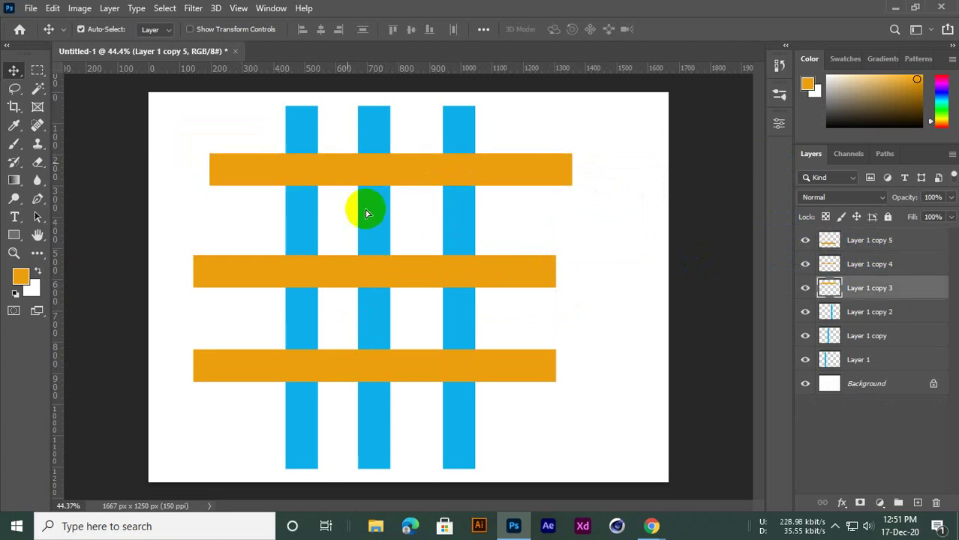
left_click(385, 281)
left_click_drag(385, 281, 401, 280)
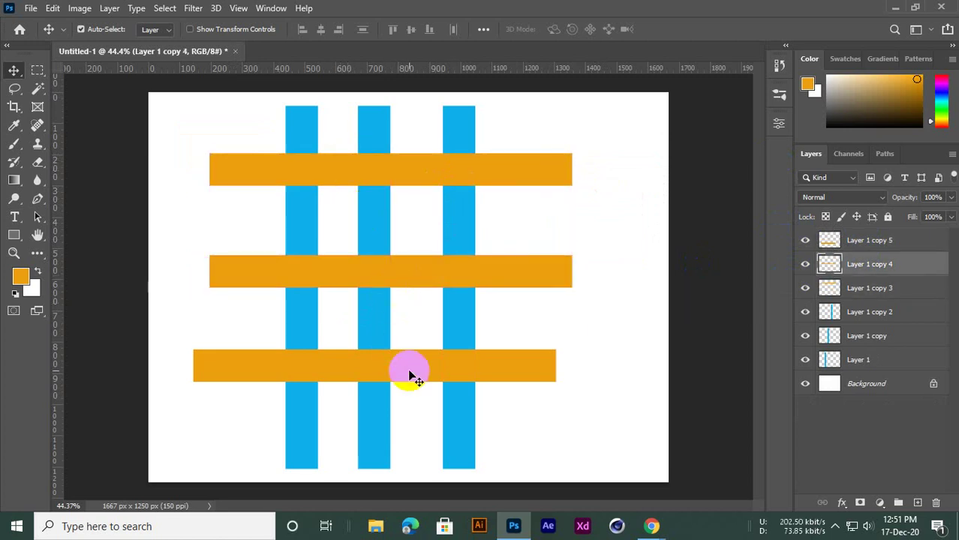
left_click_drag(415, 366, 425, 365)
scroll(408, 346, "down", 2)
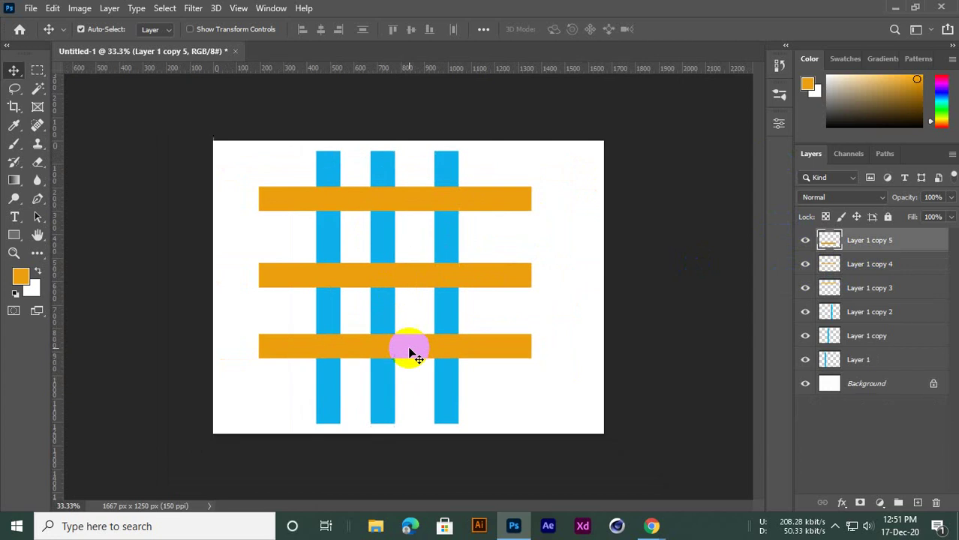
Raise the middle orange bar slightly and shift the middle blue bar right.
scroll(371, 227, "up", 1)
left_click_drag(405, 275, 399, 264)
scroll(399, 264, "down", 1)
scroll(398, 261, "up", 2)
left_click_drag(375, 215, 398, 222)
scroll(411, 301, "down", 2)
scroll(407, 284, "up", 1)
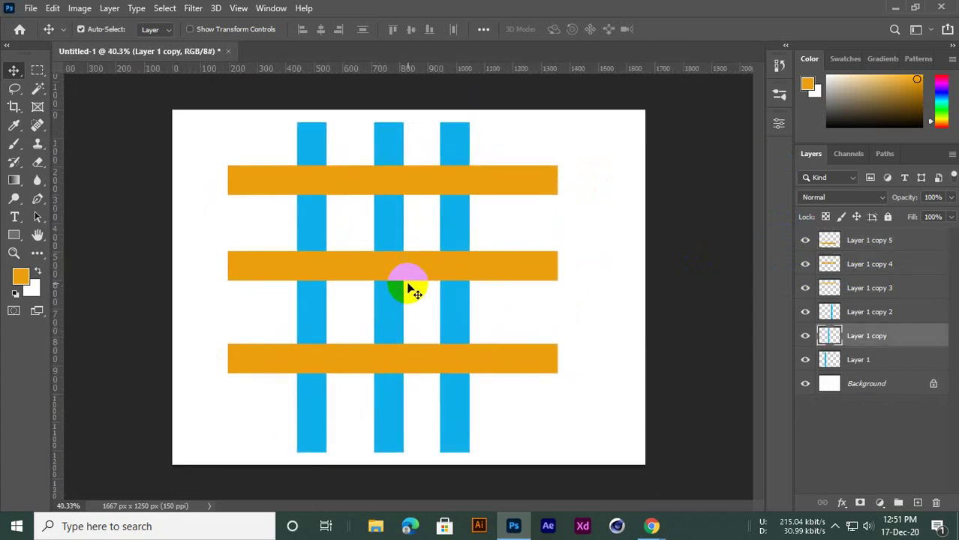
scroll(643, 364, "up", 1)
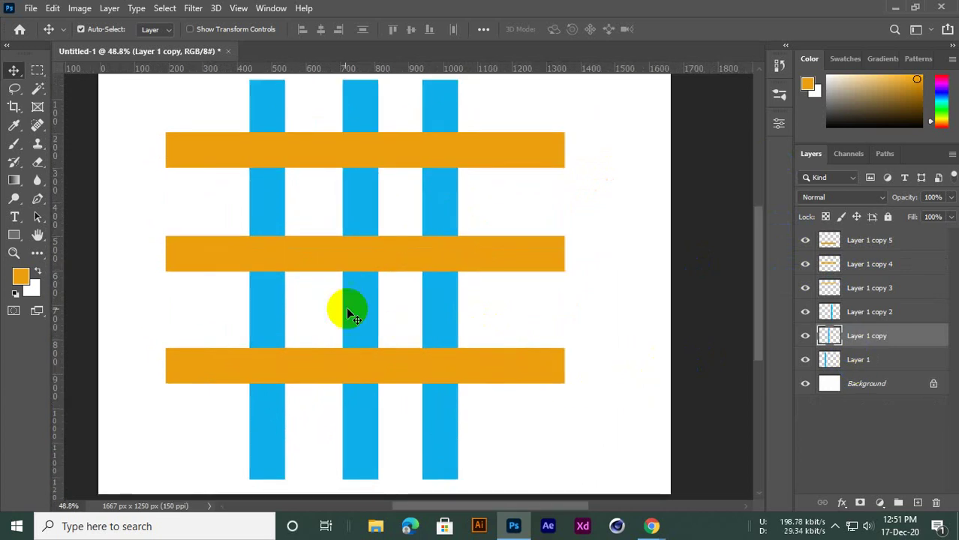
scroll(315, 341, "down", 2)
Select the left blue bar's layer and blink its visibility to confirm it.
left_click(309, 360)
left_click(321, 422)
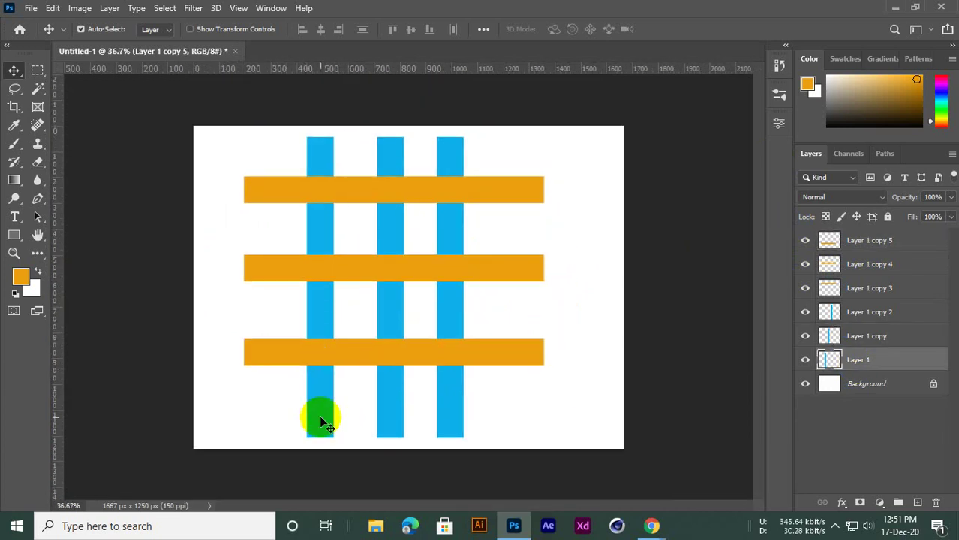
left_click(805, 359)
left_click(805, 359)
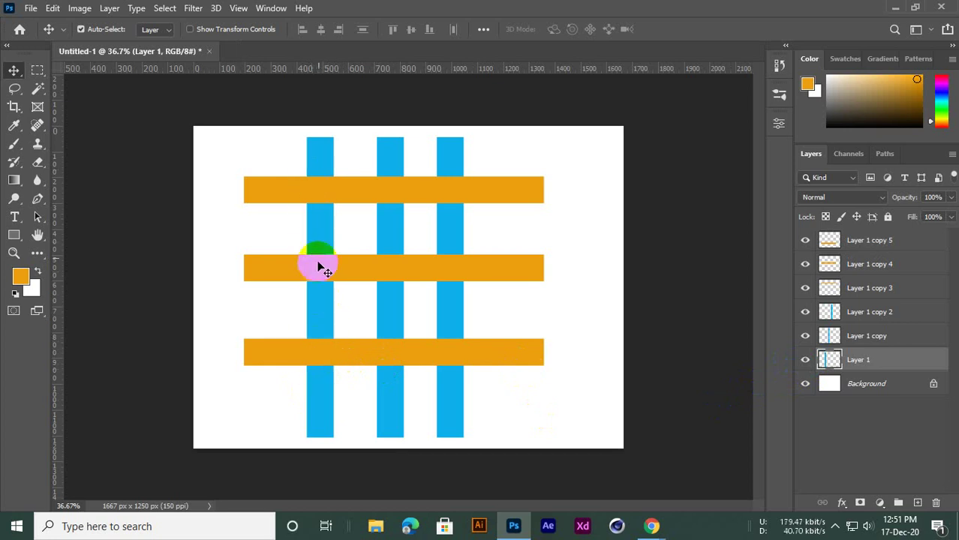
left_click(806, 360)
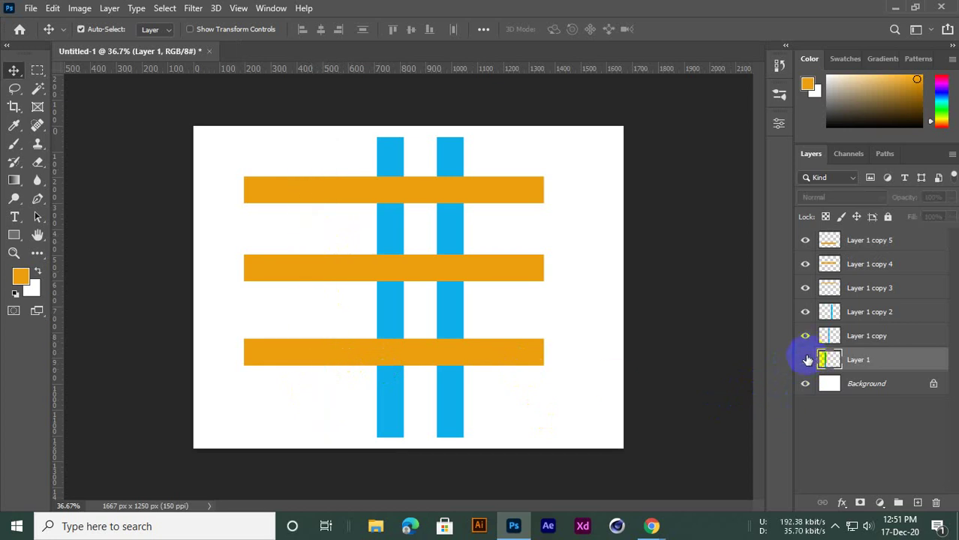
left_click(805, 360)
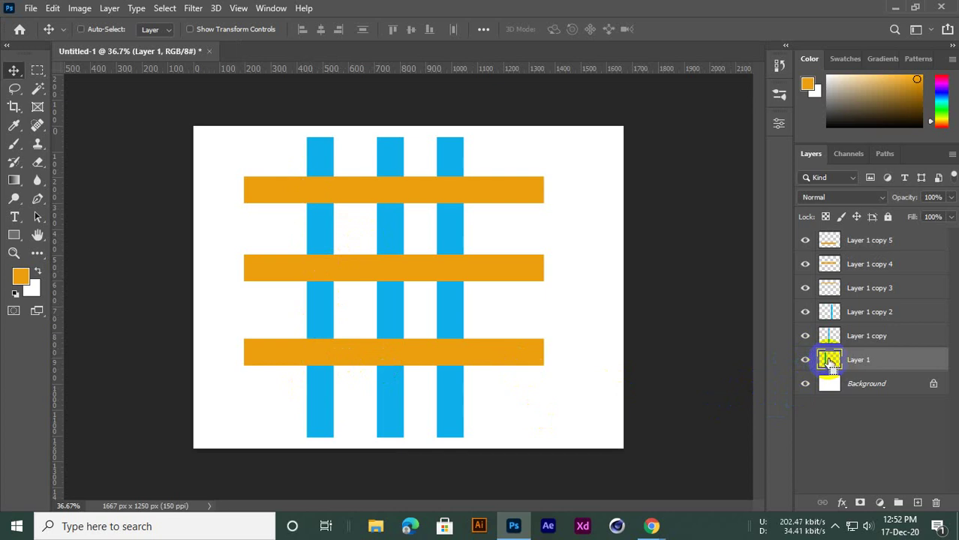
key("ctrl")
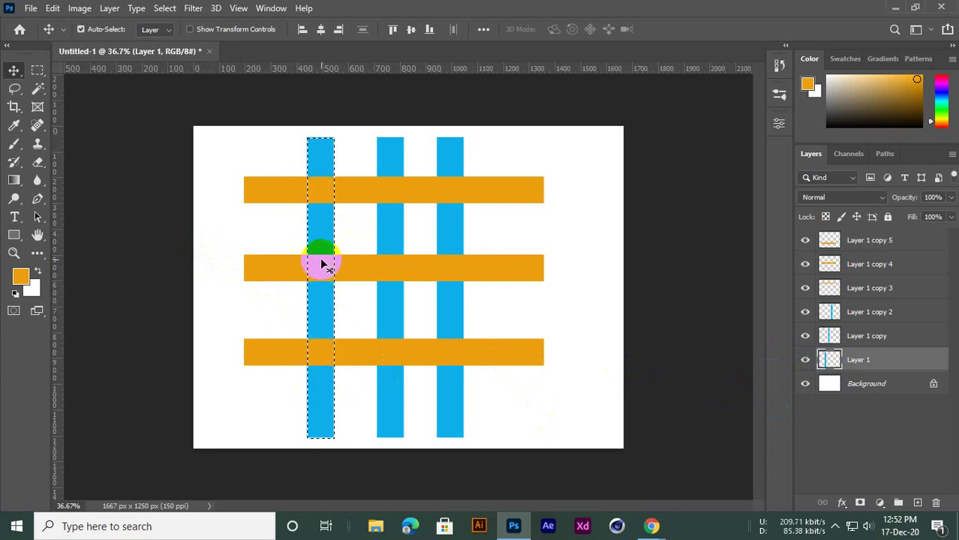
Pick the middle orange bar's layer, check it by toggling visibility, then deselect.
left_click(383, 272)
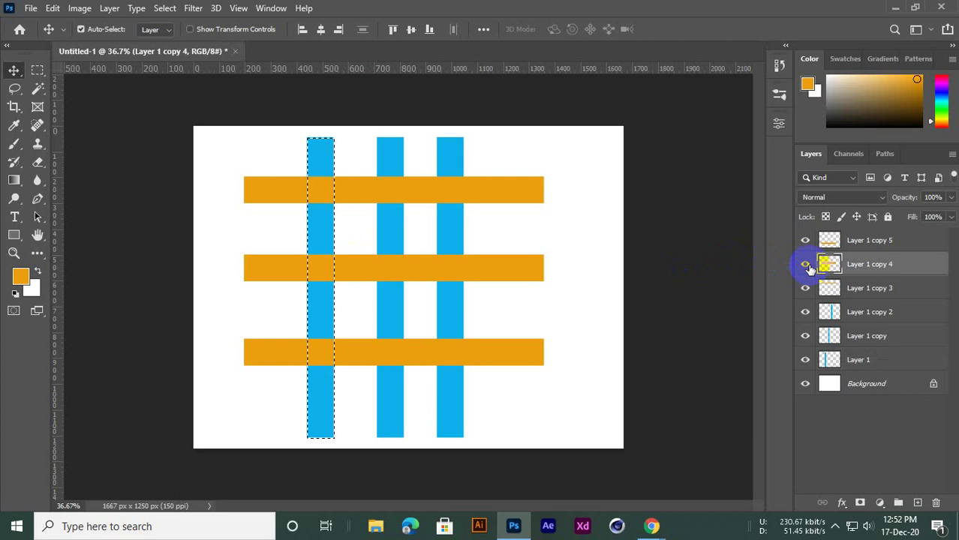
left_click(433, 268)
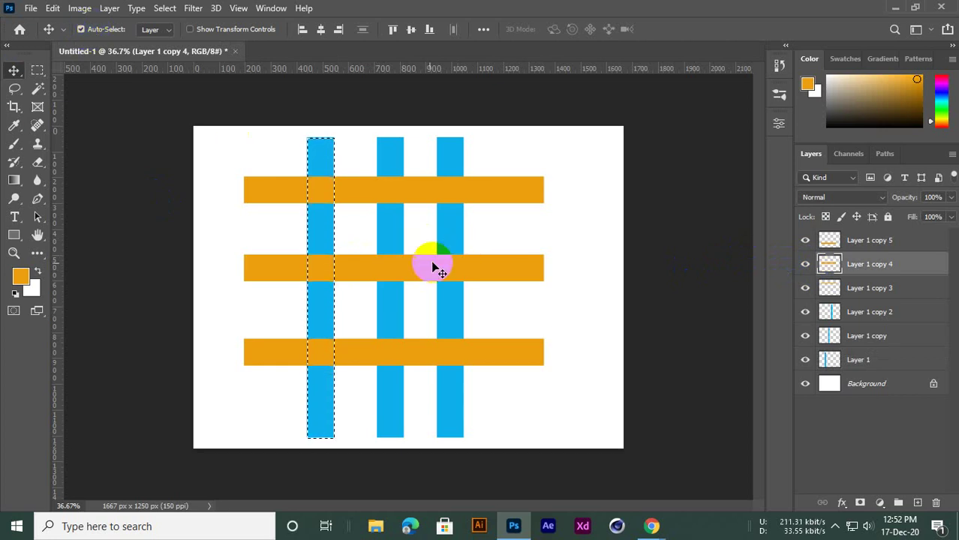
left_click(806, 264)
left_click(806, 264)
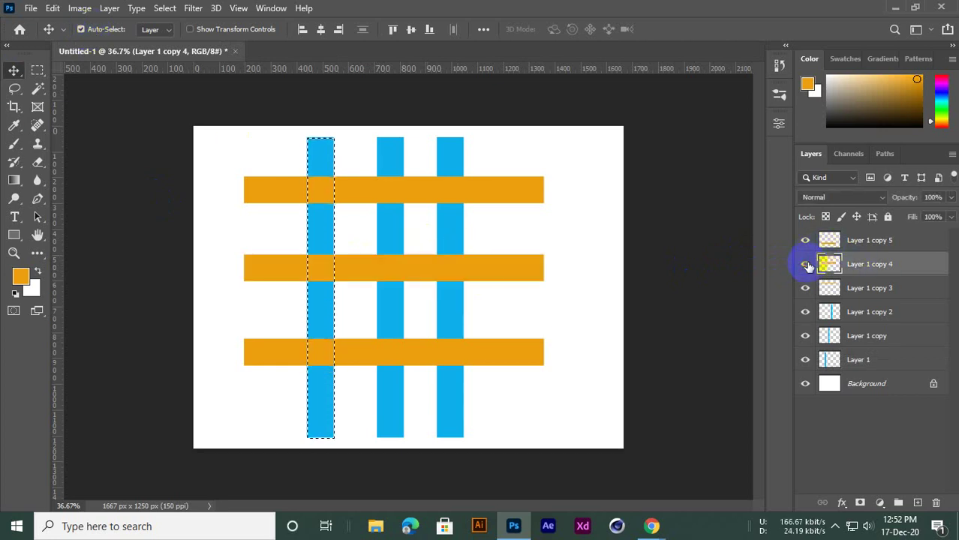
left_click(806, 265)
left_click(806, 264)
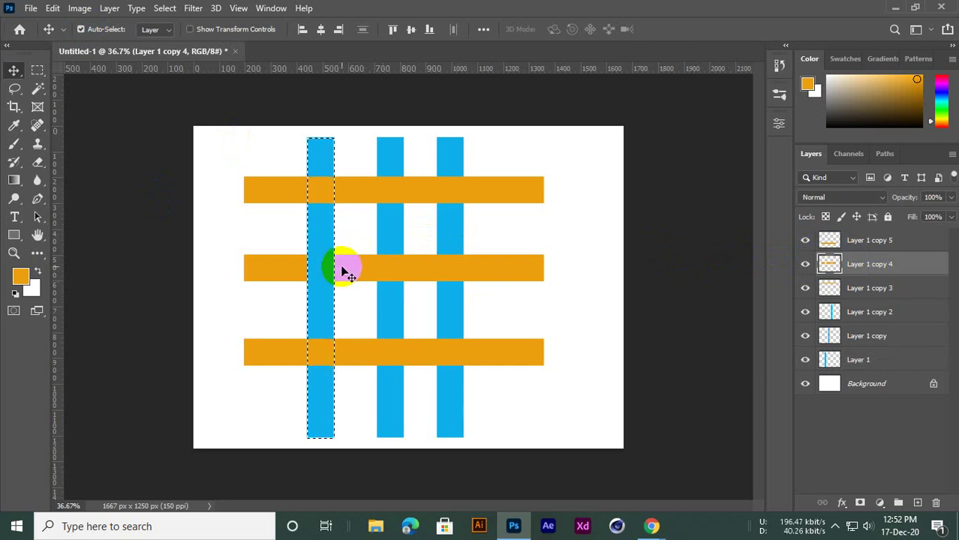
key("ctrl+d")
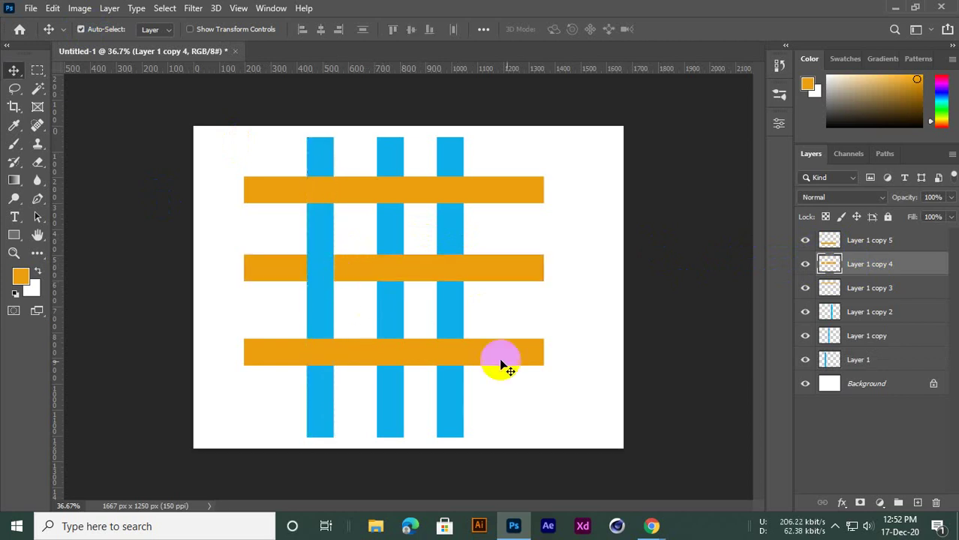
Identify the middle blue bar's and bottom orange bar's layers by toggling their visibility.
left_click(390, 401)
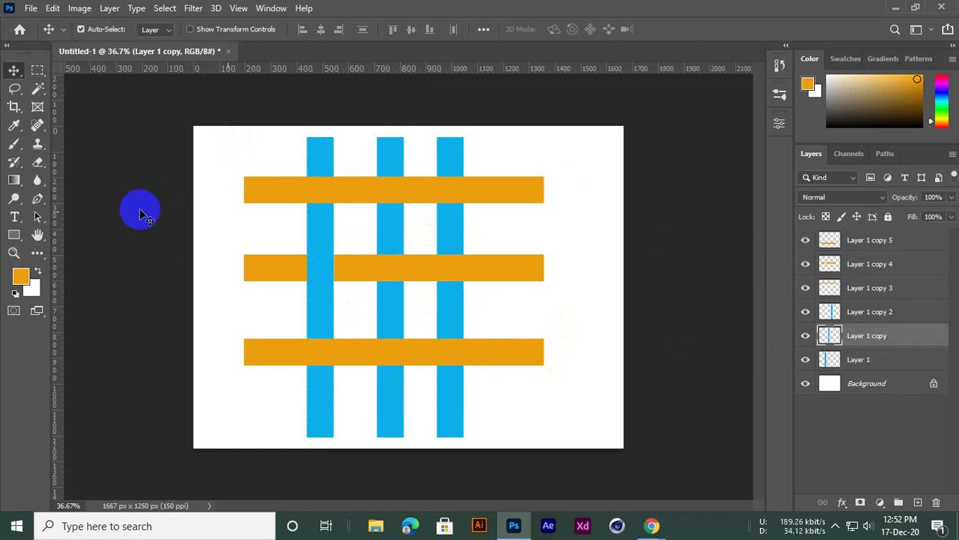
left_click(805, 336)
left_click(806, 336)
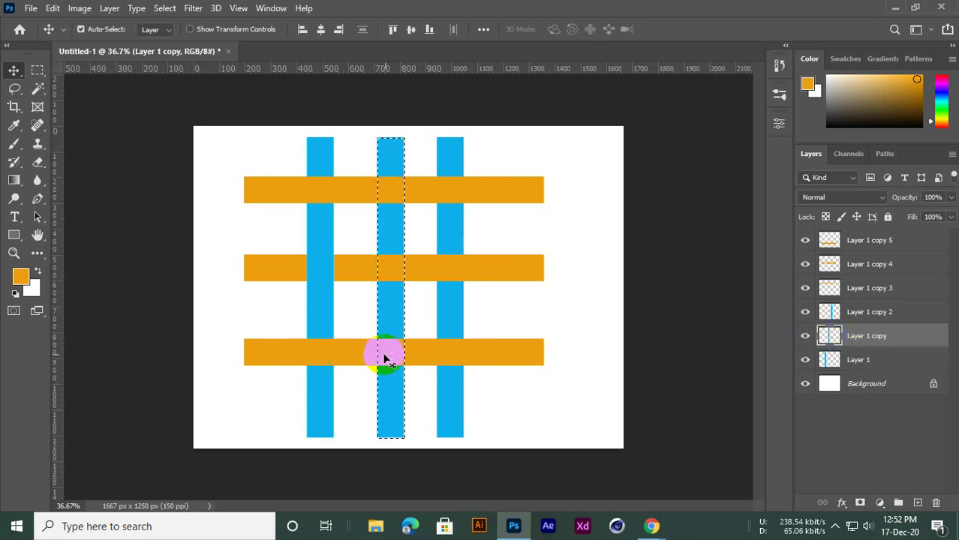
left_click(510, 349)
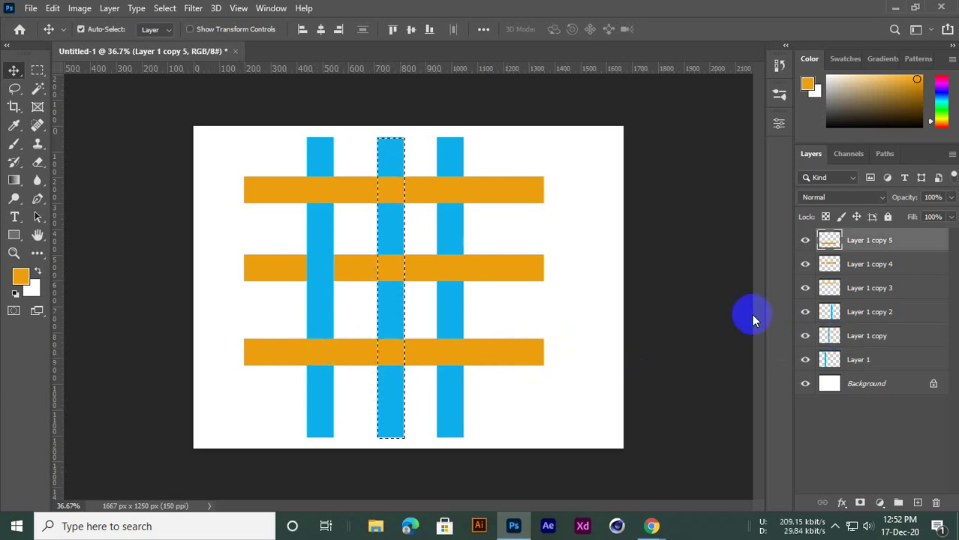
left_click(805, 241)
left_click(803, 241)
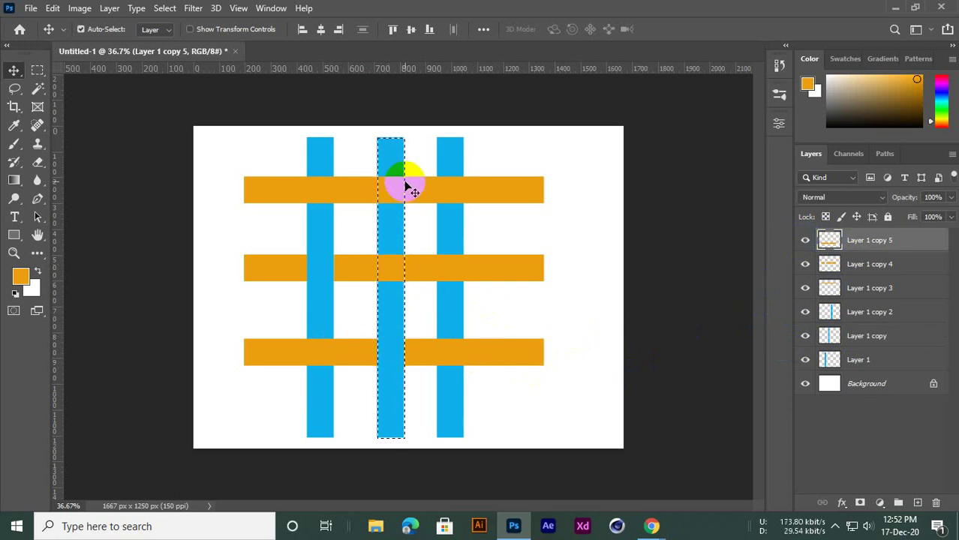
Delete the top orange bar where it crosses the middle blue bar and check the cut.
left_click(488, 193)
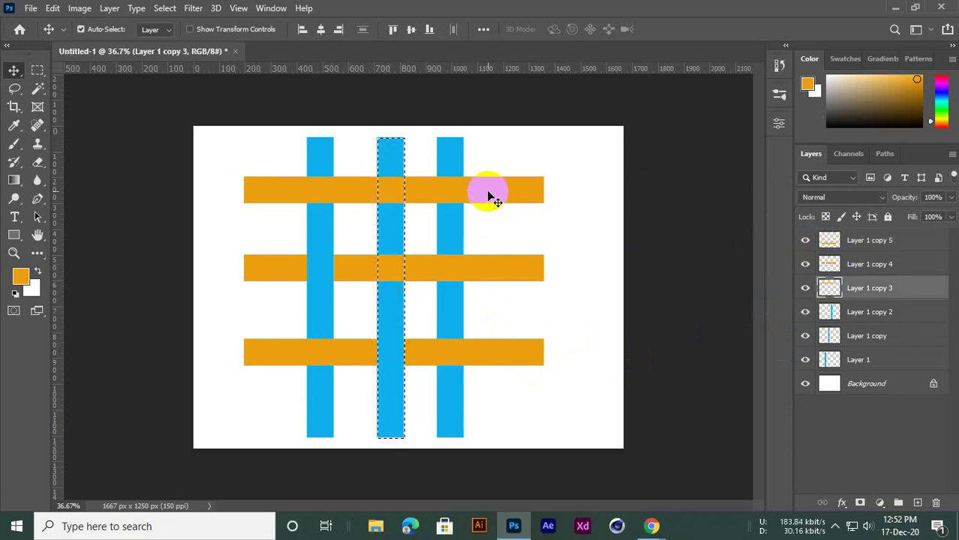
left_click(805, 288)
left_click(805, 288)
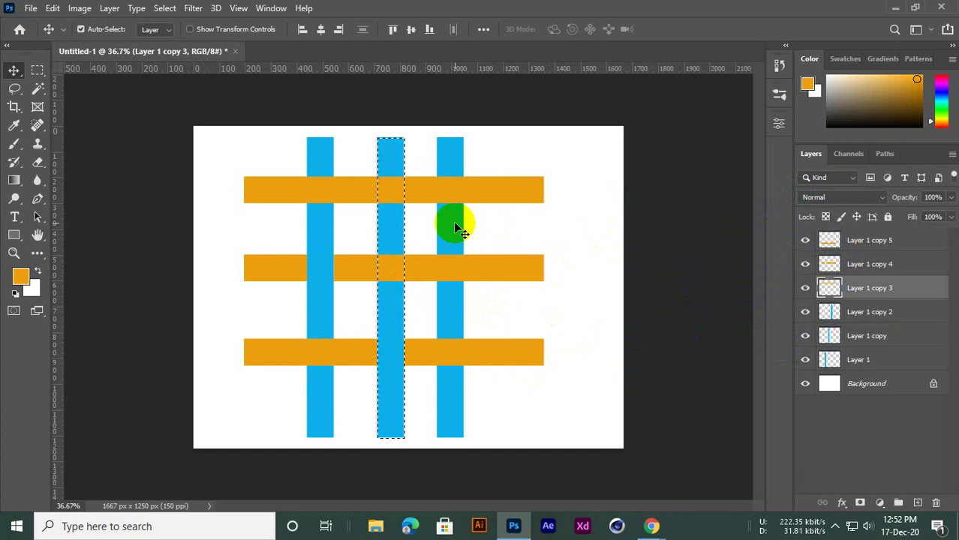
key("Delete")
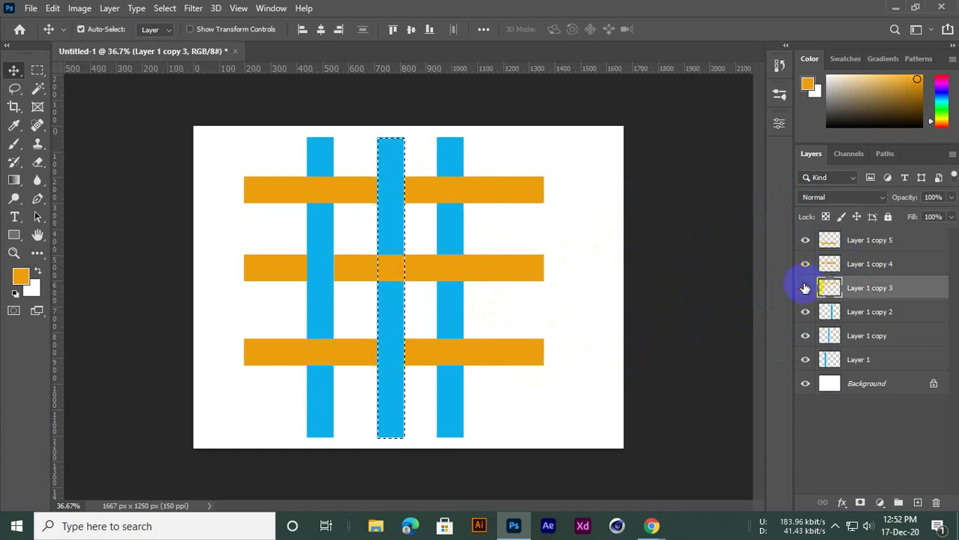
left_click(806, 288)
left_click(805, 288)
left_click_drag(568, 275, 543, 293)
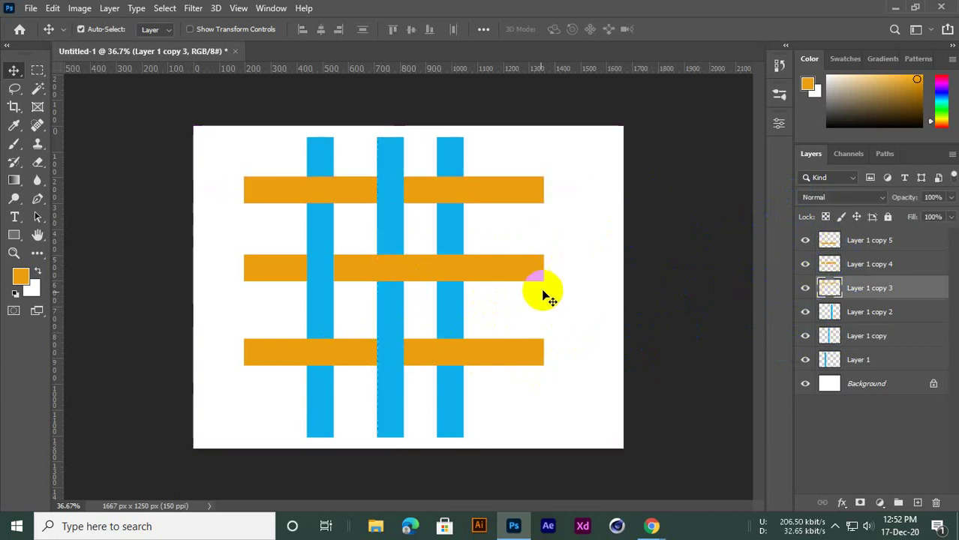
scroll(368, 255, "down", 1)
Load the right blue bar's outline and delete that area from the middle orange bar's layer.
scroll(381, 295, "up", 2)
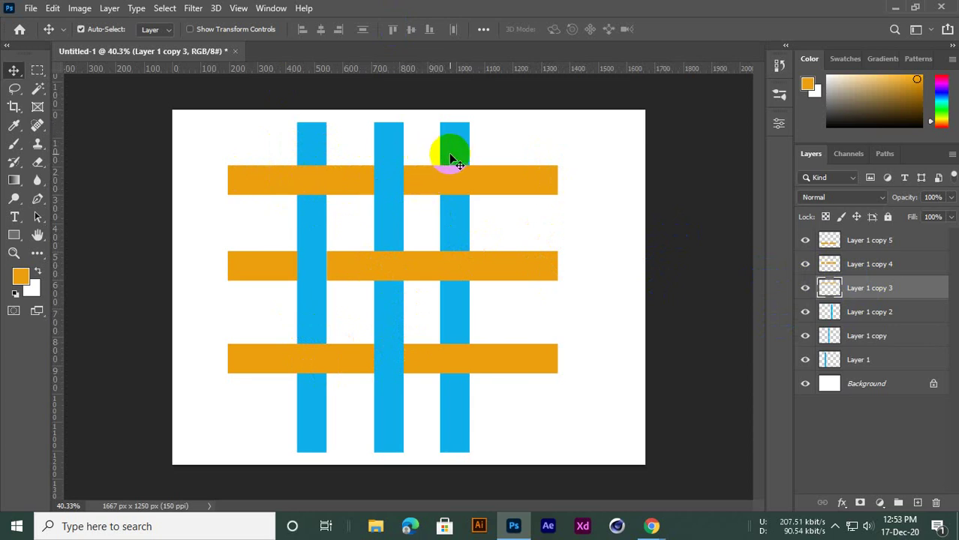
left_click(453, 160)
left_click(806, 312)
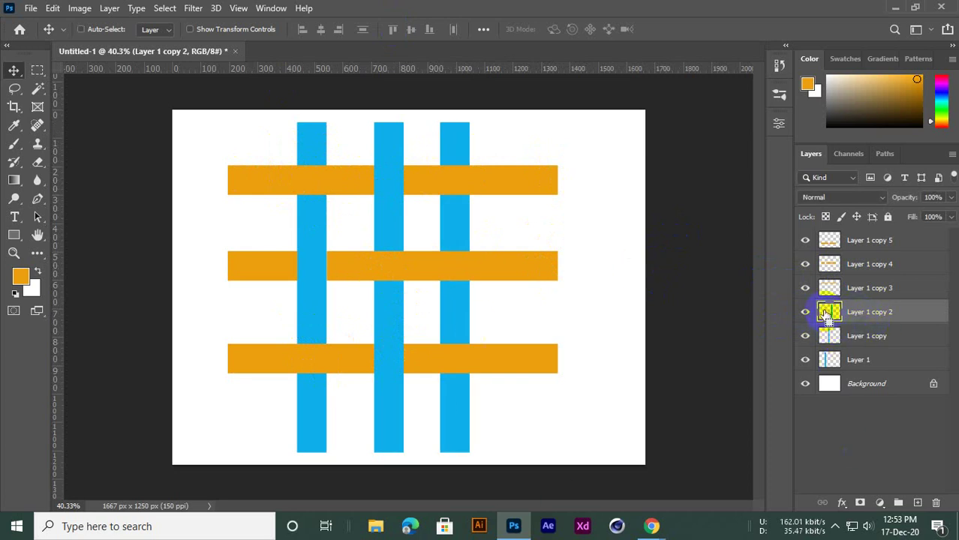
left_click(828, 312, "ctrl")
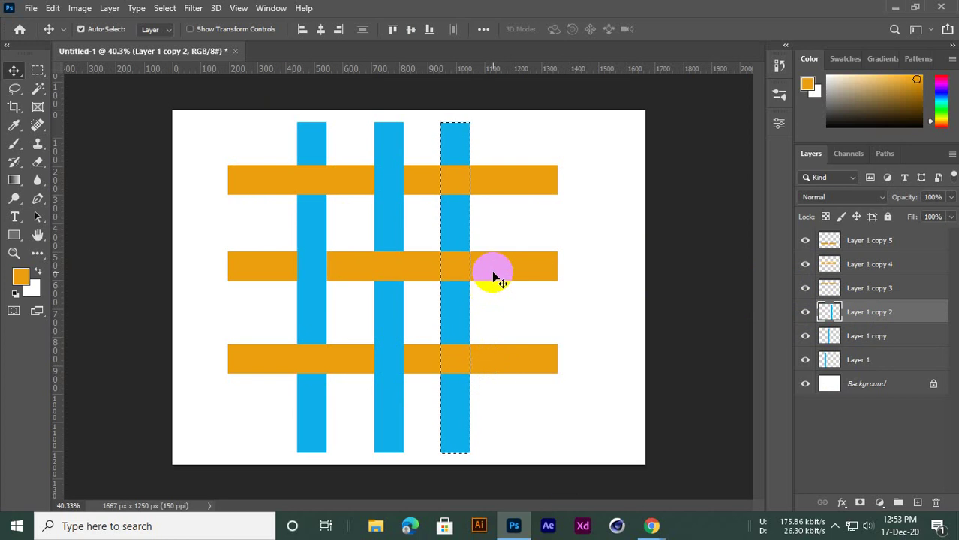
left_click(494, 278)
left_click(806, 264)
left_click(805, 264)
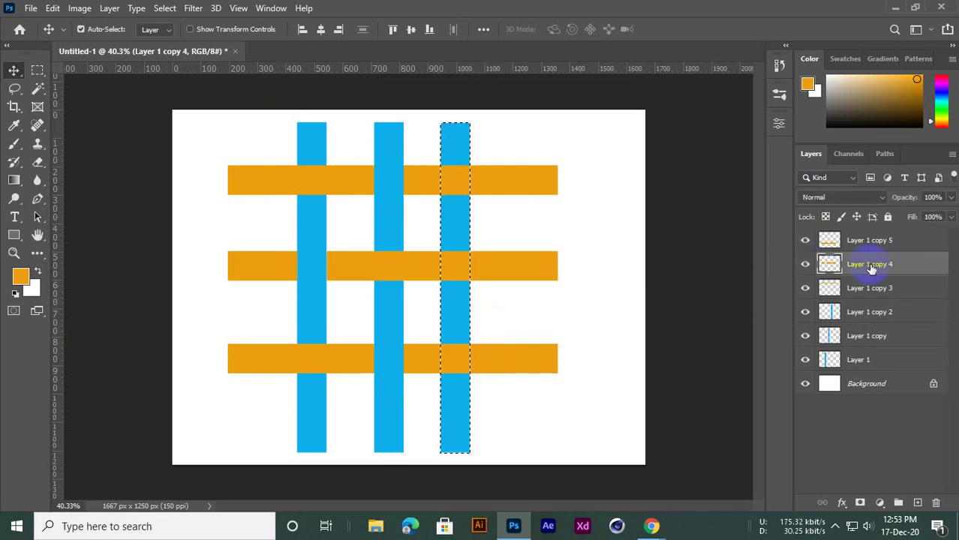
key("Delete")
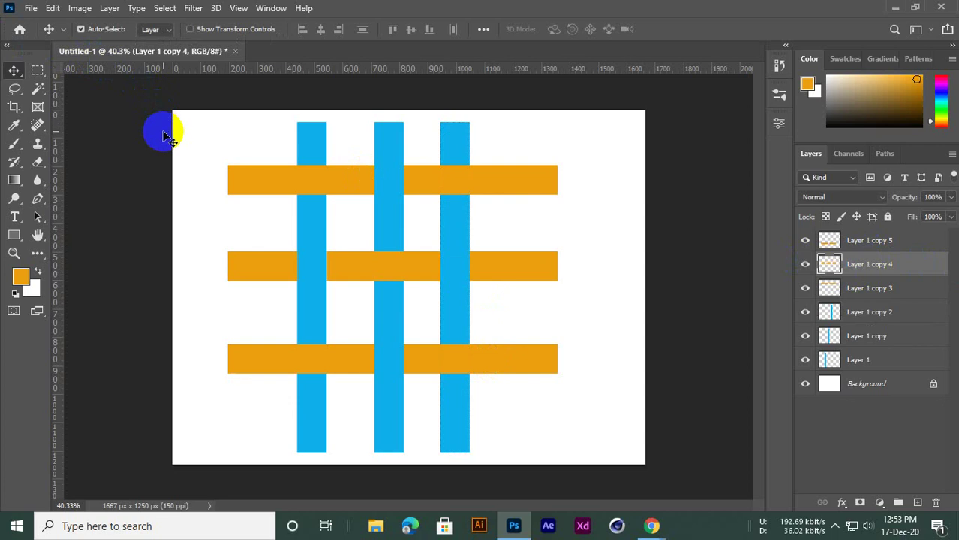
Bring the Google Meet window forward, mute the microphone, and glance at WhatsApp.
mouse_move(652, 526)
left_click(545, 454)
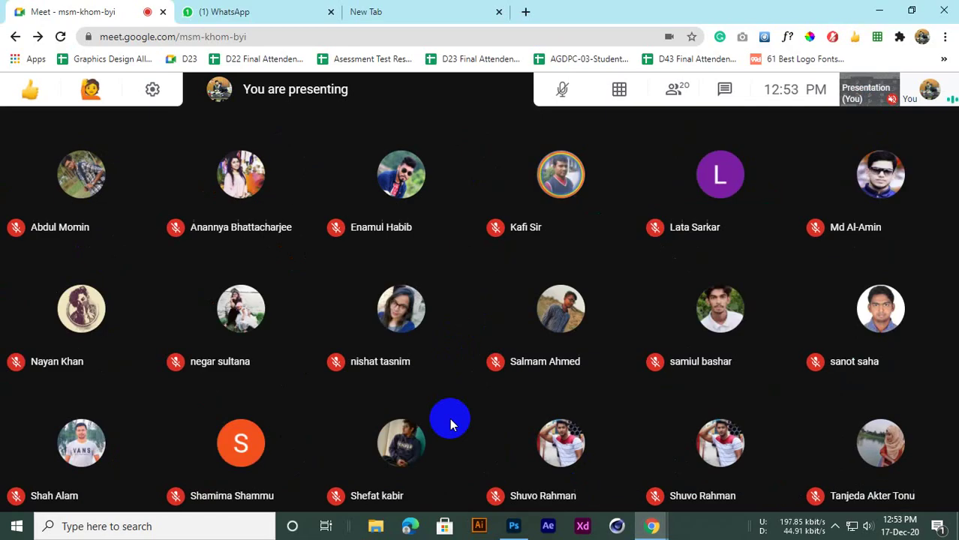
left_click(433, 479)
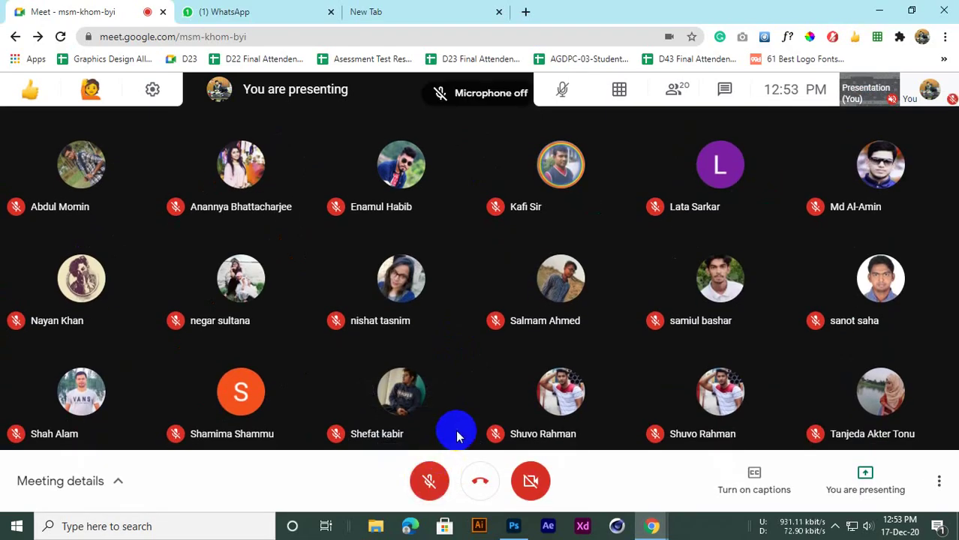
mouse_move(466, 423)
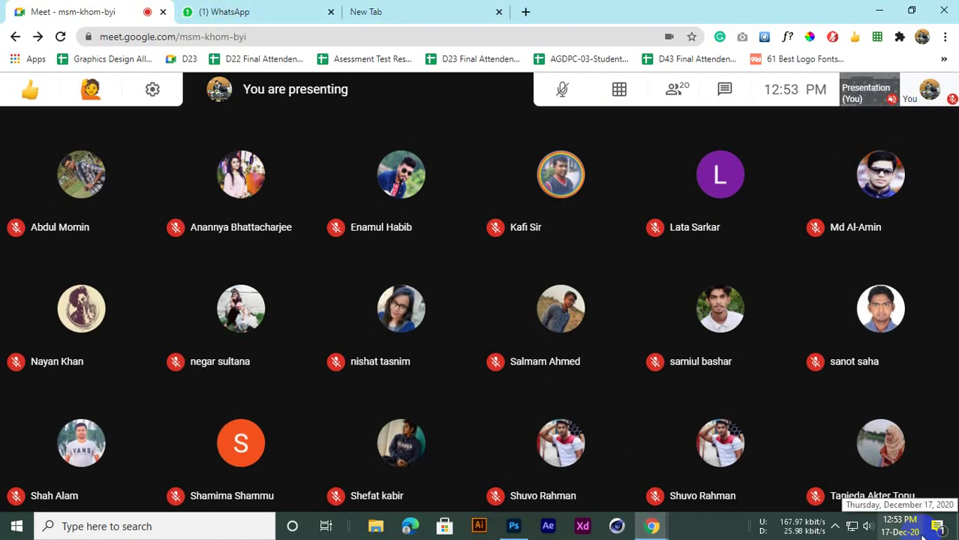
left_click(258, 9)
left_click(73, 11)
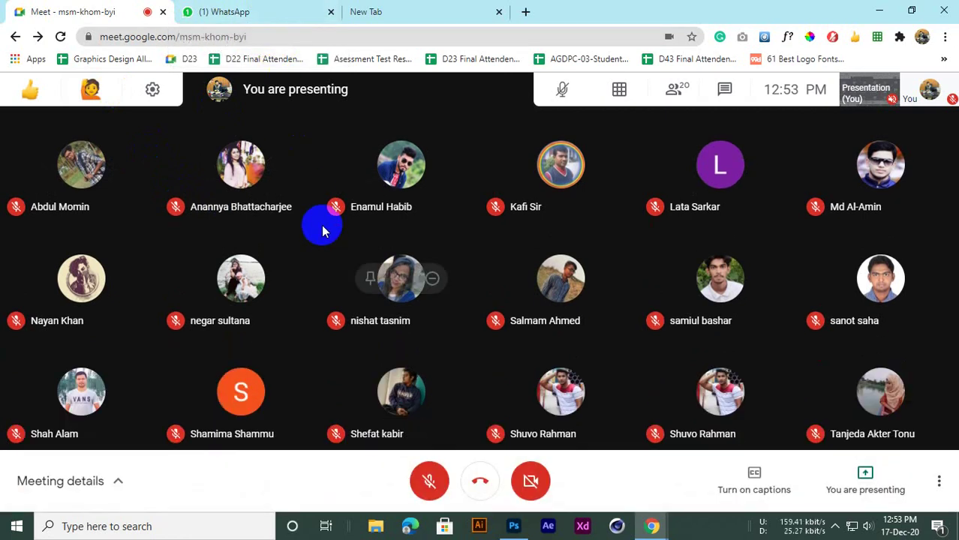
Unmute the microphone, select the meeting's web address, and switch to the blank new tab.
left_click(426, 487)
left_click(218, 11)
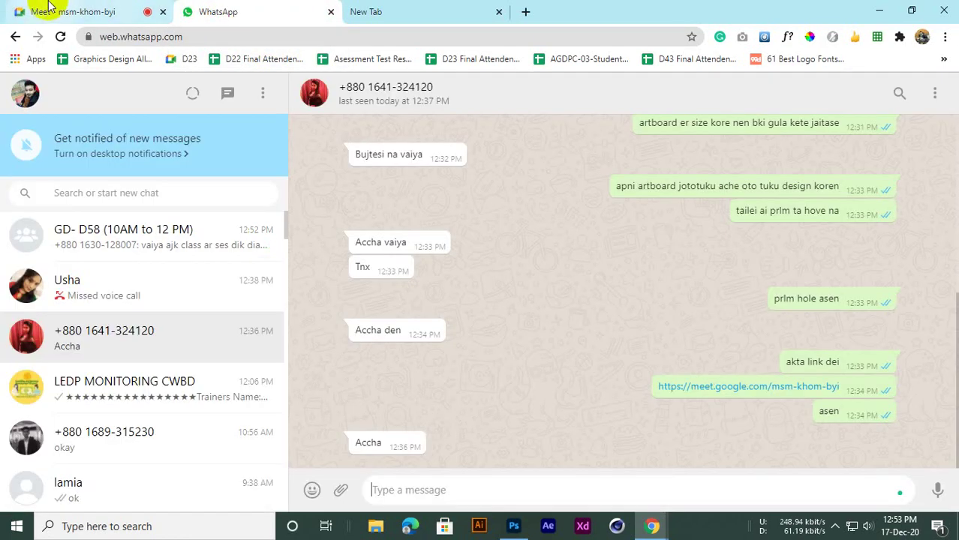
left_click(30, 9)
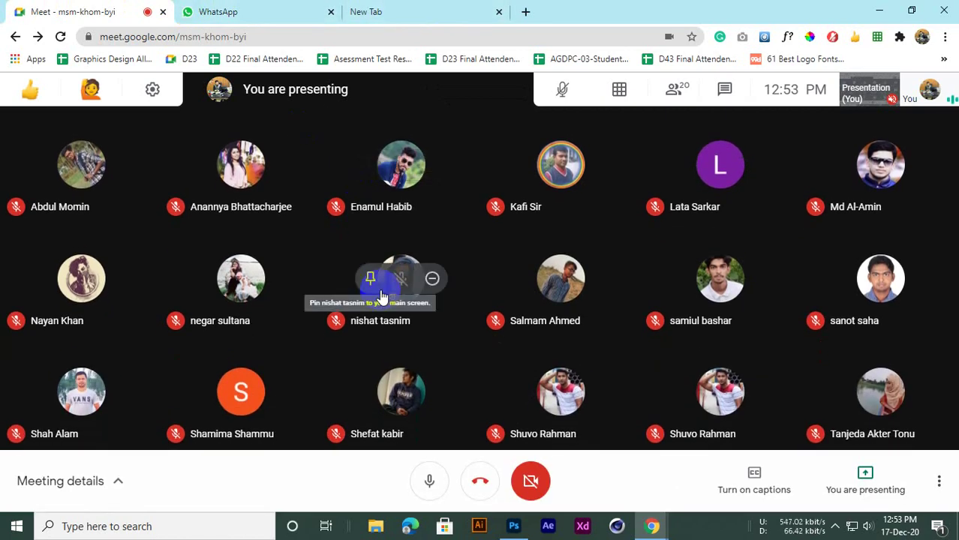
left_click(261, 7)
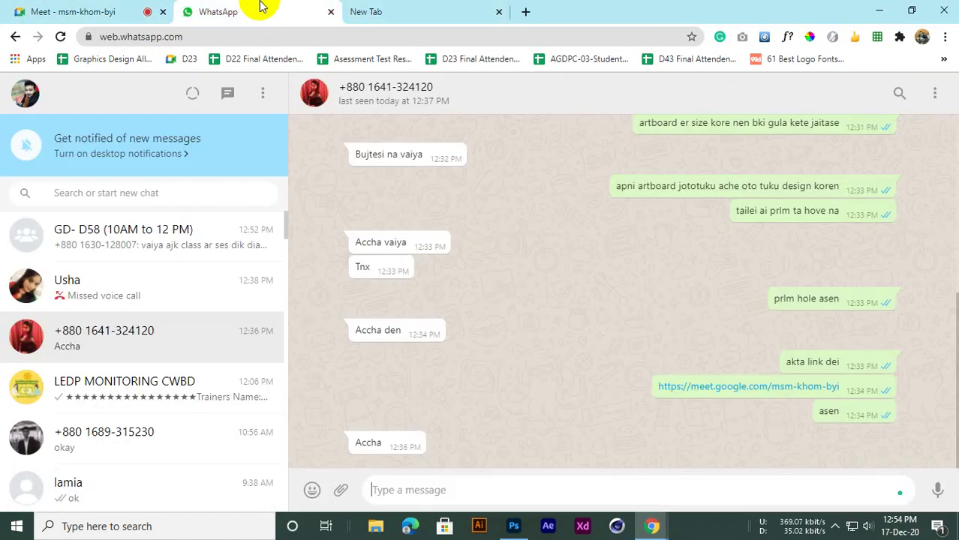
left_click(45, 6)
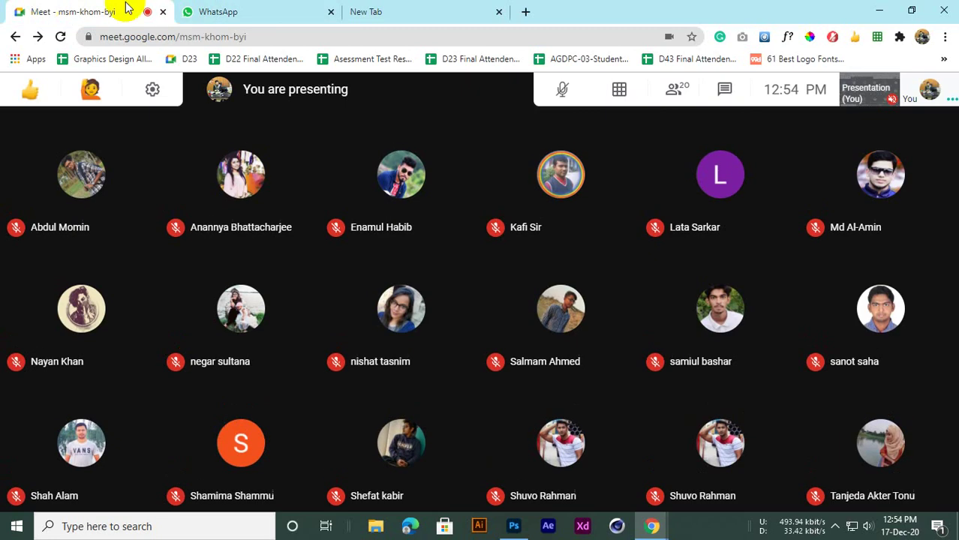
left_click(209, 38)
key("ctrl+c")
left_click(418, 8)
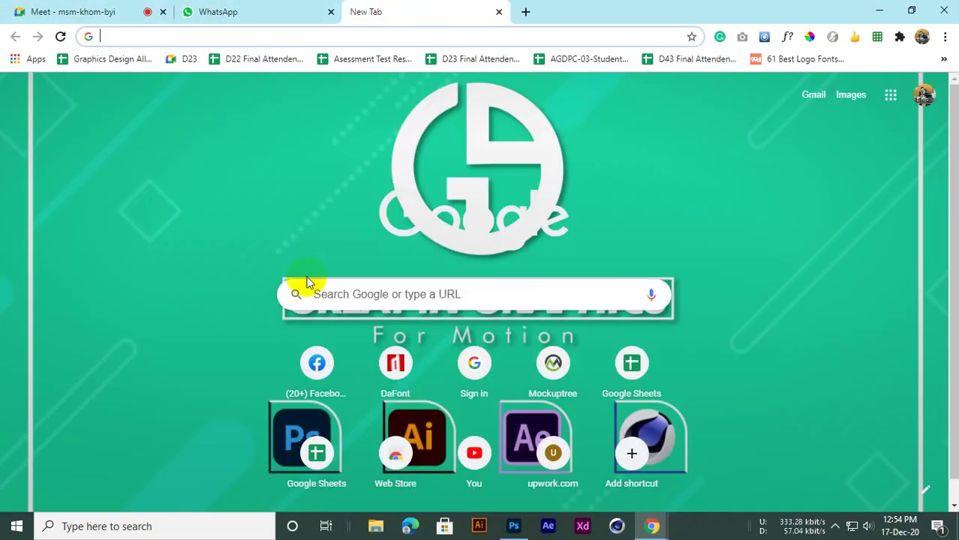
Open Facebook's Messenger conversation list and start a search for a person.
left_click(298, 397)
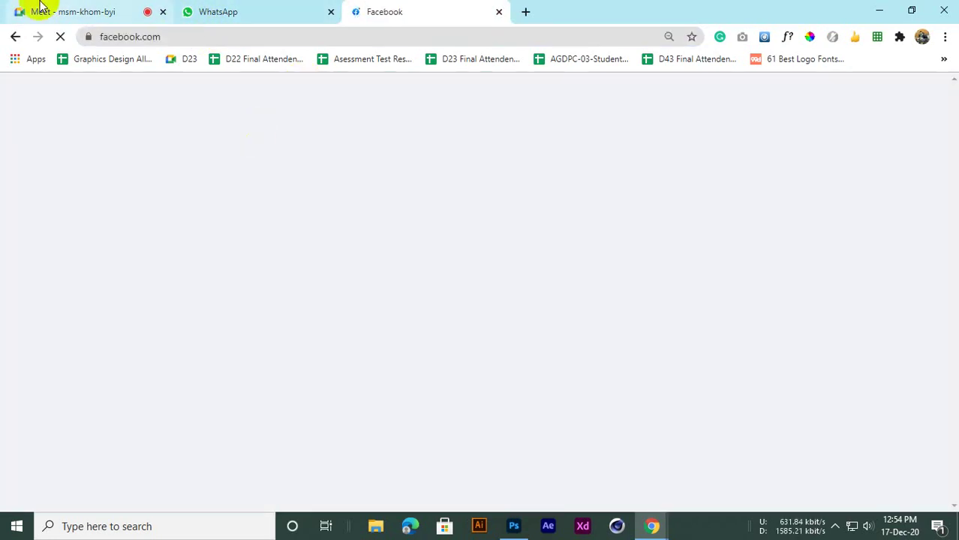
scroll(645, 240, "down", 3)
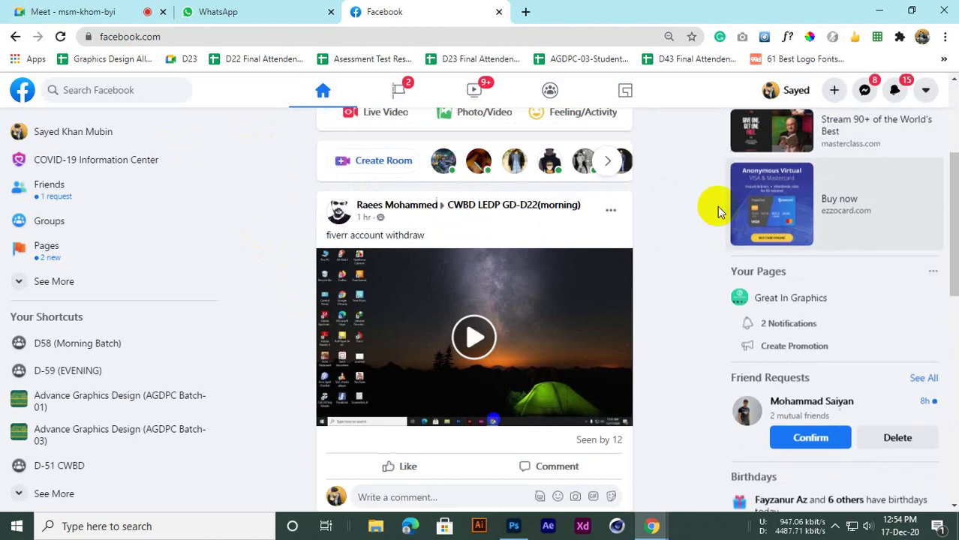
scroll(716, 216, "up", 1)
scroll(716, 216, "up", 2)
left_click(865, 91)
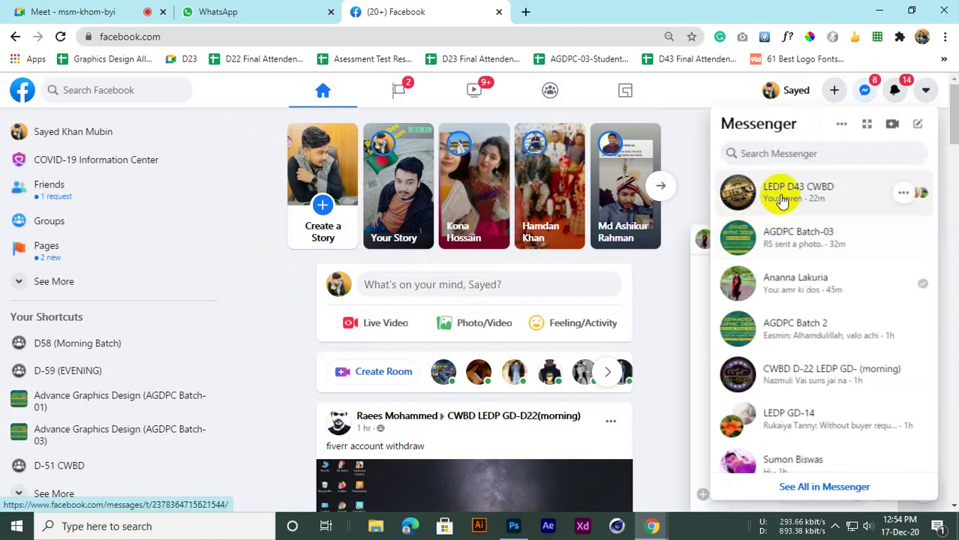
scroll(788, 262, "down", 6)
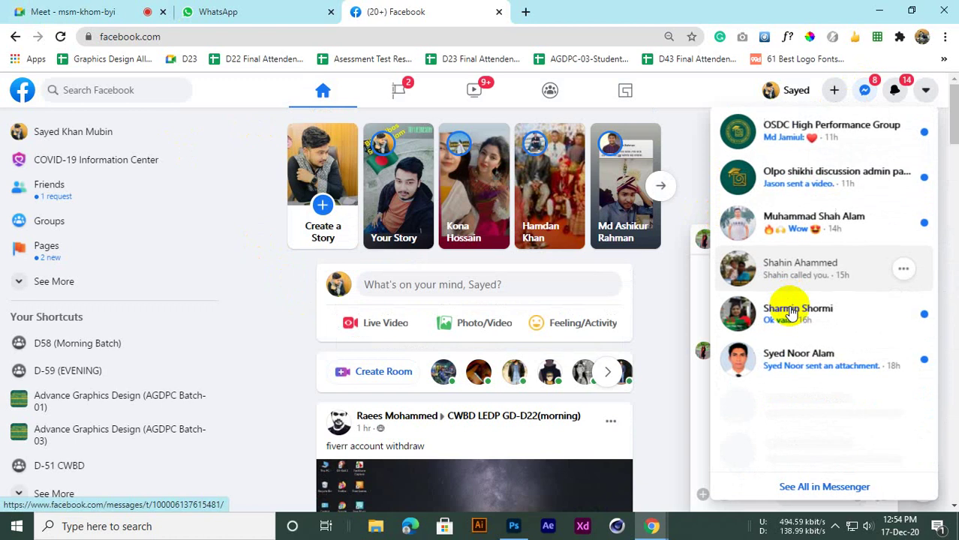
scroll(792, 311, "up", 4)
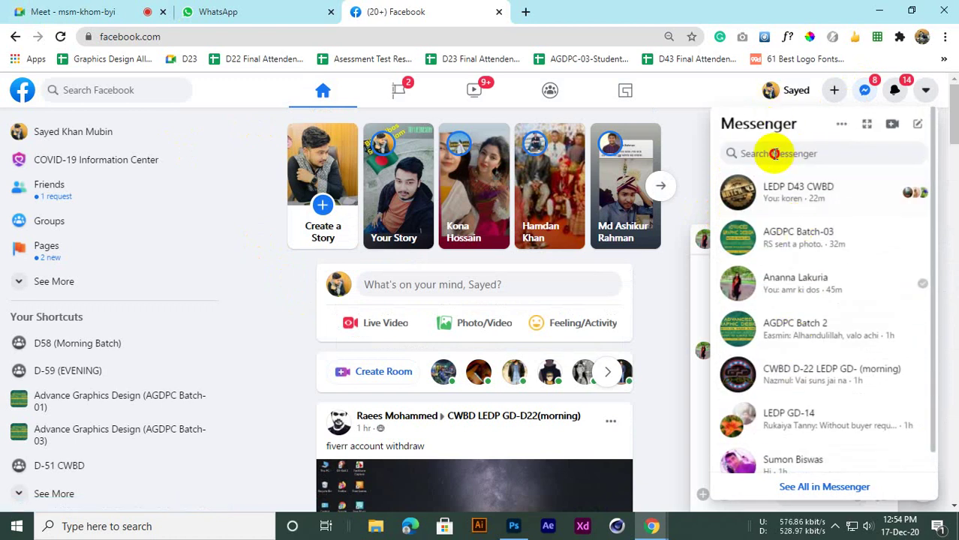
left_click(773, 154)
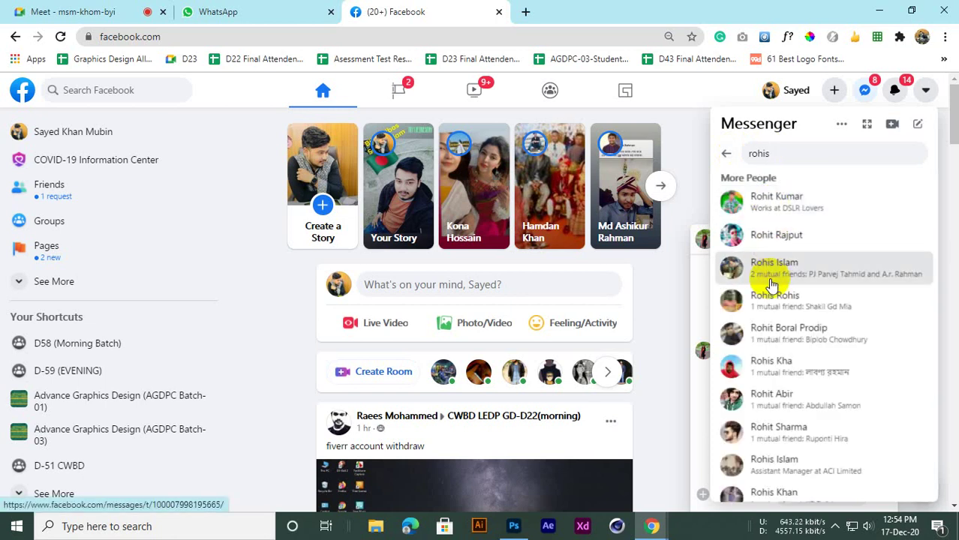
Open the searched contact's chat and send them the pasted meeting link.
scroll(772, 285, "down", 4)
scroll(790, 379, "up", 4)
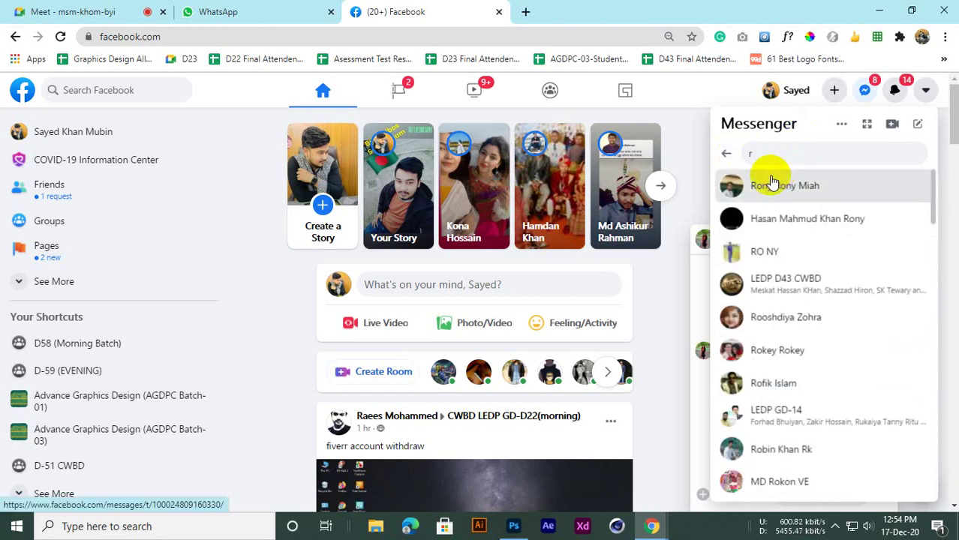
type("a")
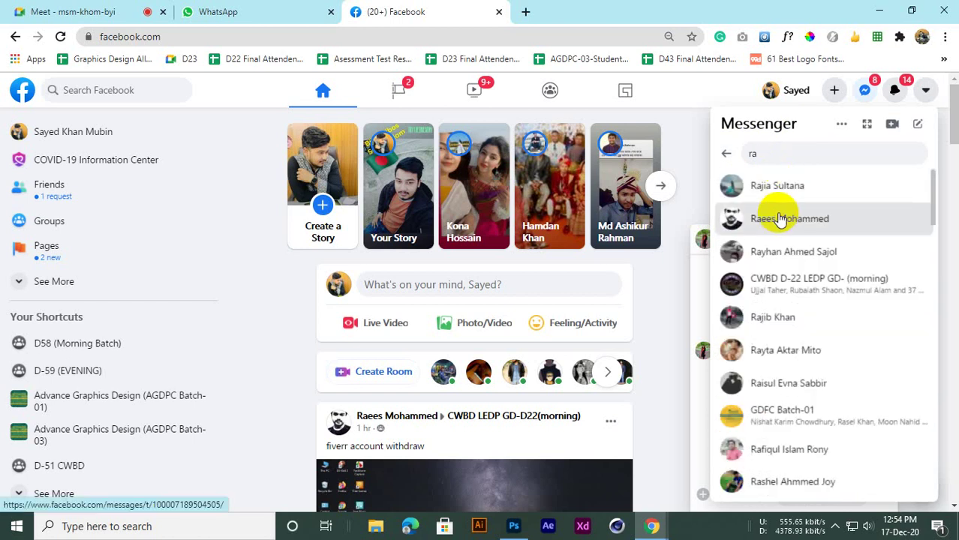
left_click(781, 218)
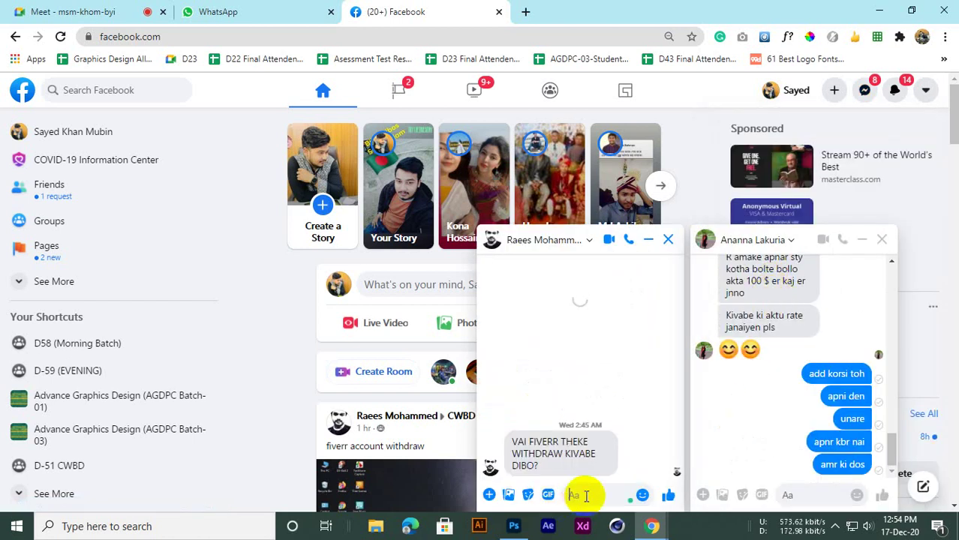
key("ctrl+v")
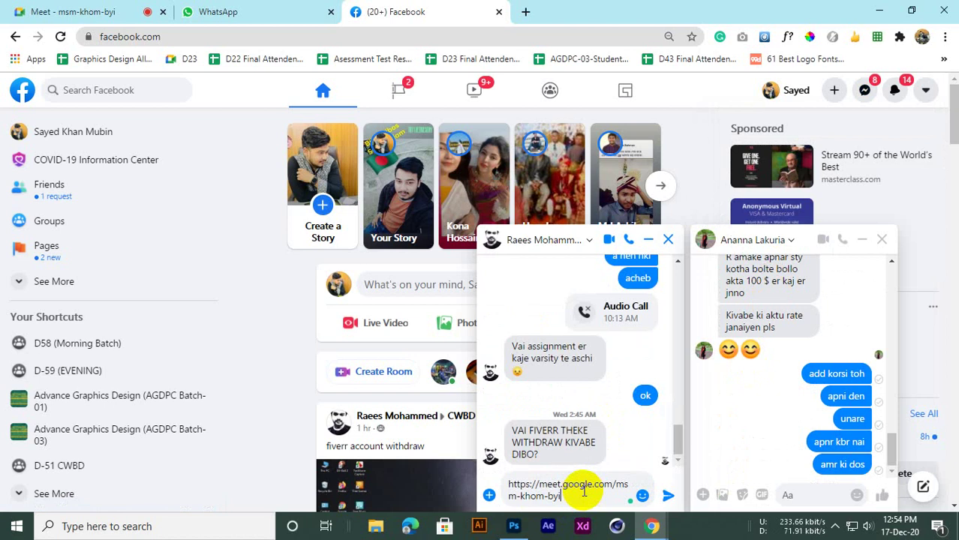
key("Return")
Close the Facebook tab and return to the Google Meet meeting.
left_click(315, 9)
left_click(440, 7)
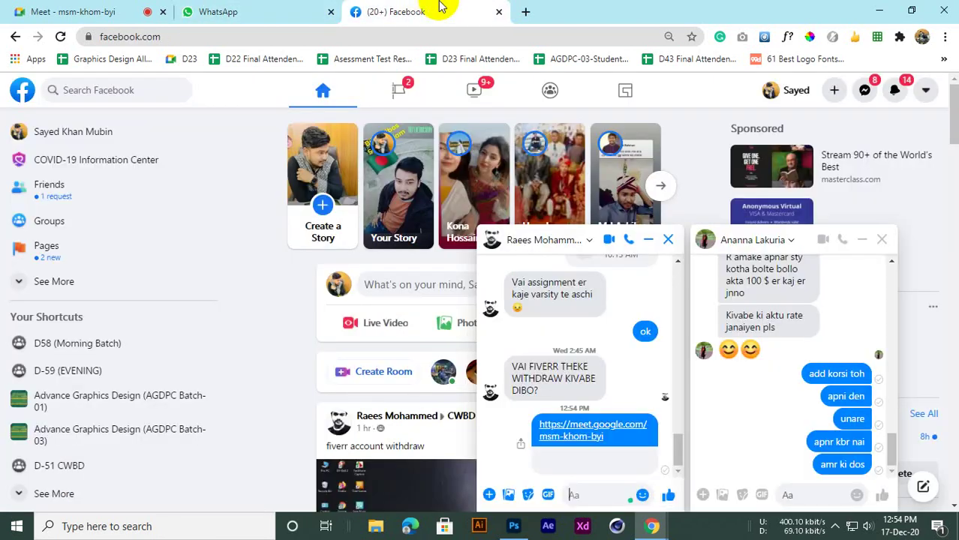
left_click(498, 12)
left_click(145, 8)
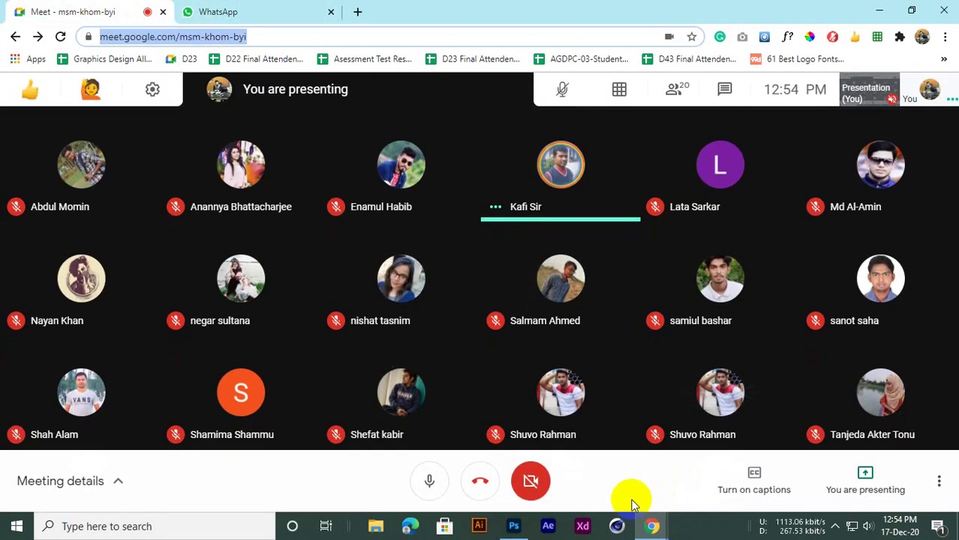
Back in Photoshop, select Layer 1 copy 5 and delete the bar layers, leaving only Background.
left_click(513, 526)
key("ctrl+minus")
key("ctrl+plus")
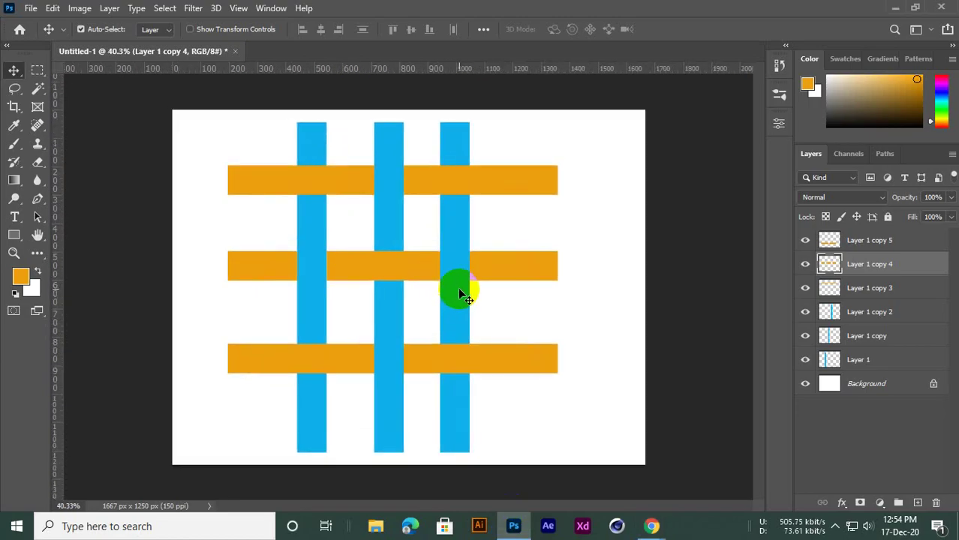
scroll(459, 292, "up", 1)
scroll(463, 273, "down", 2)
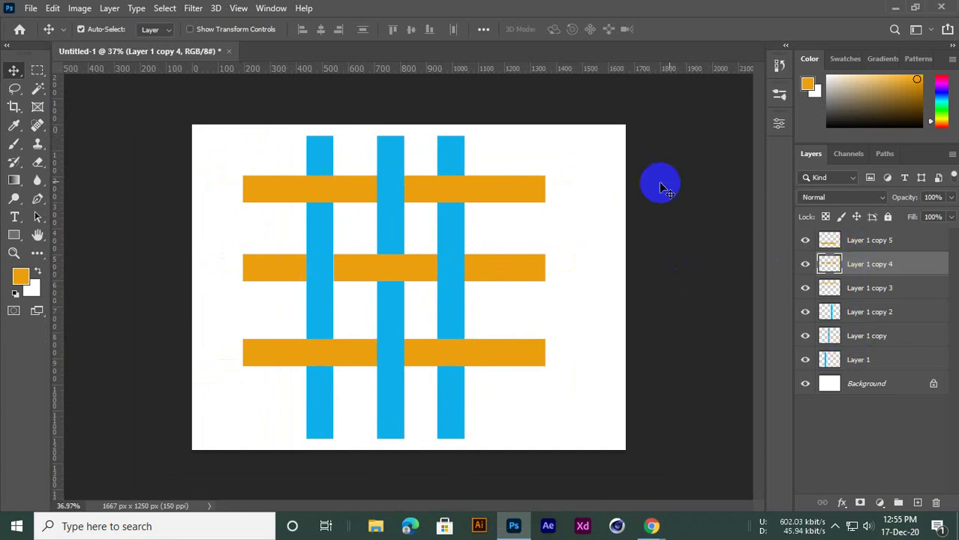
left_click(874, 241)
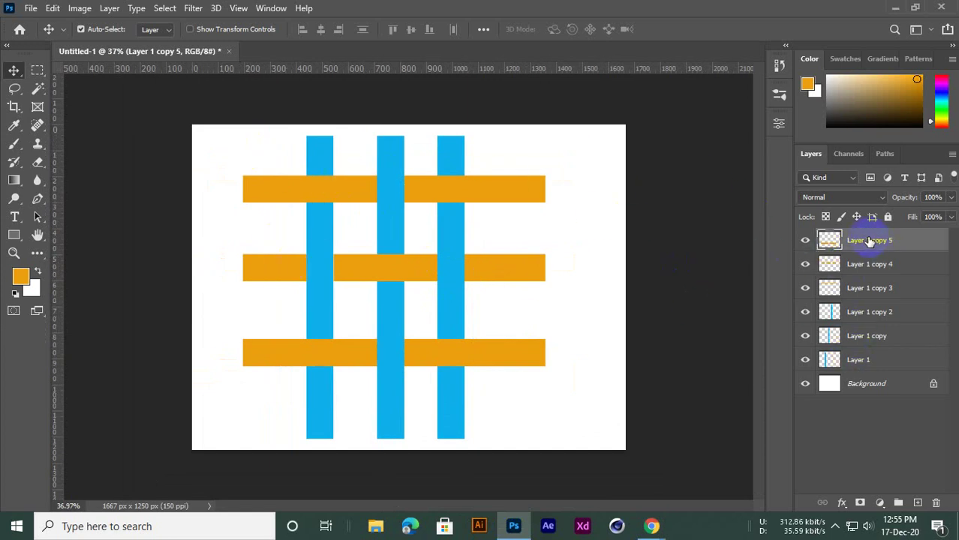
key("Delete")
key("Delete")
key("Delete")
key("Delete")
key("Delete")
key("Delete")
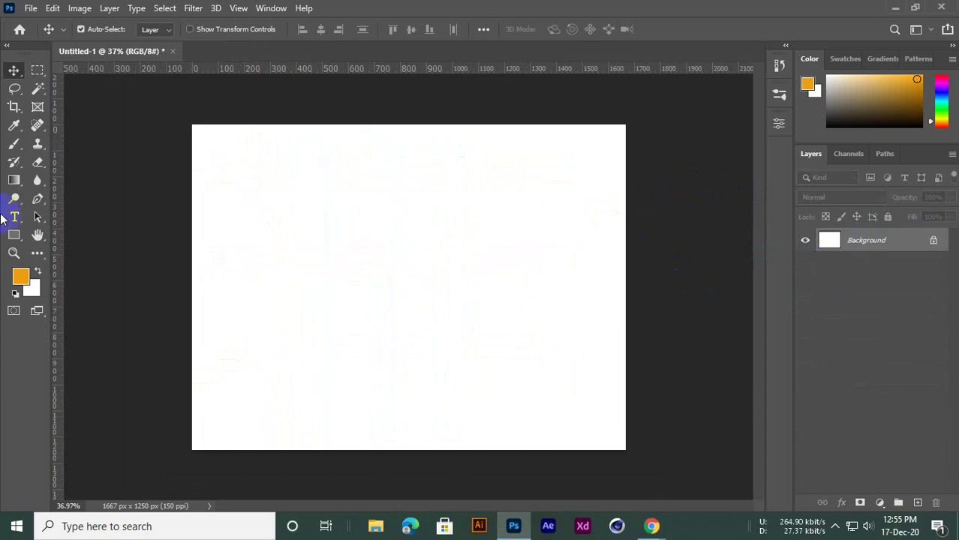
Draw a tall orange vertical bar on the left and Alt-drag a copy to the right.
left_click(12, 237)
left_click_drag(265, 141, 287, 395)
key("v")
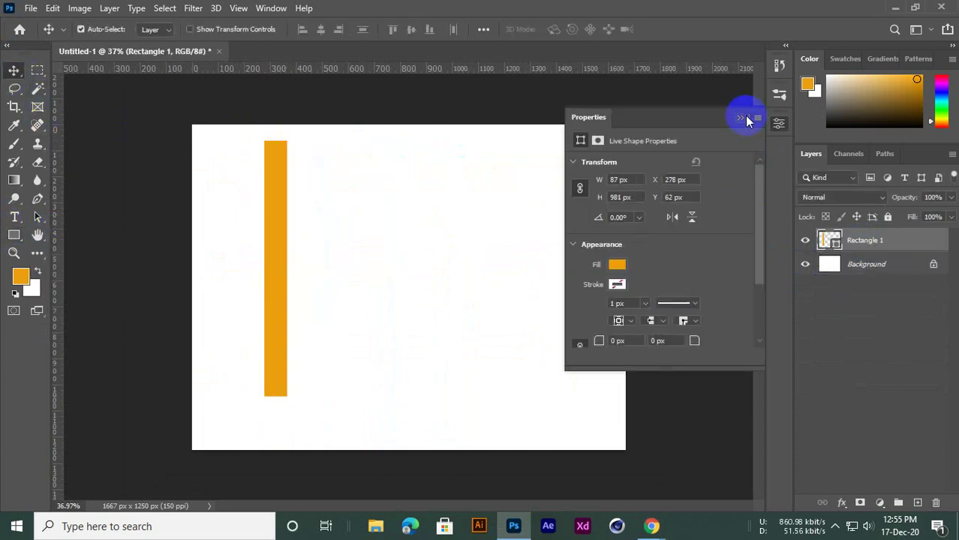
left_click_drag(300, 262, 473, 270)
left_click(743, 121)
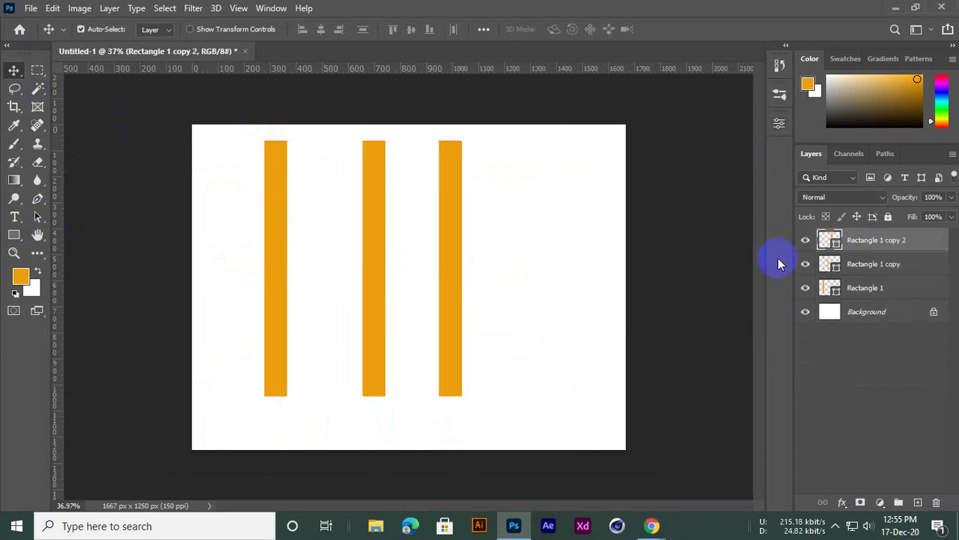
Set the rectangle fill to green and draw a horizontal bar across the vertical bars.
left_click(13, 234)
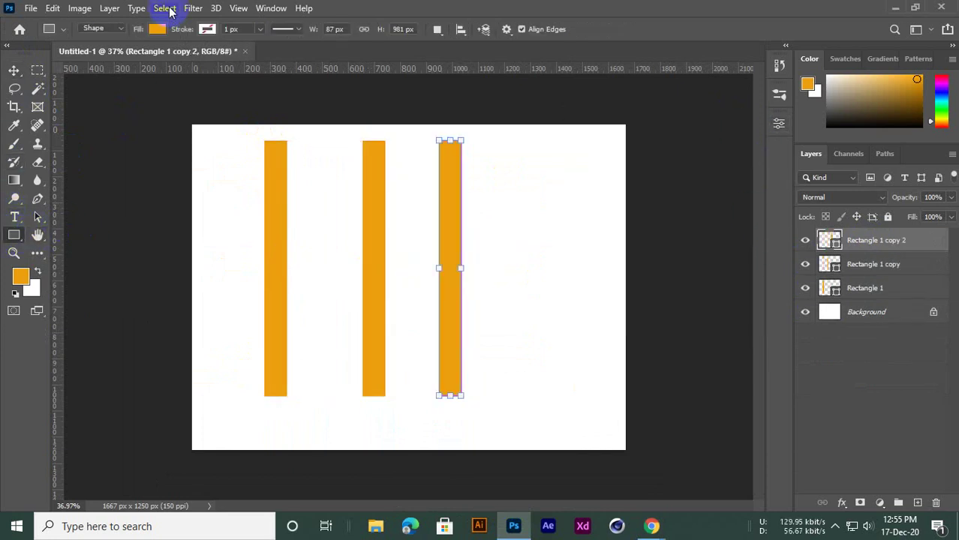
left_click(157, 29)
left_click(220, 104)
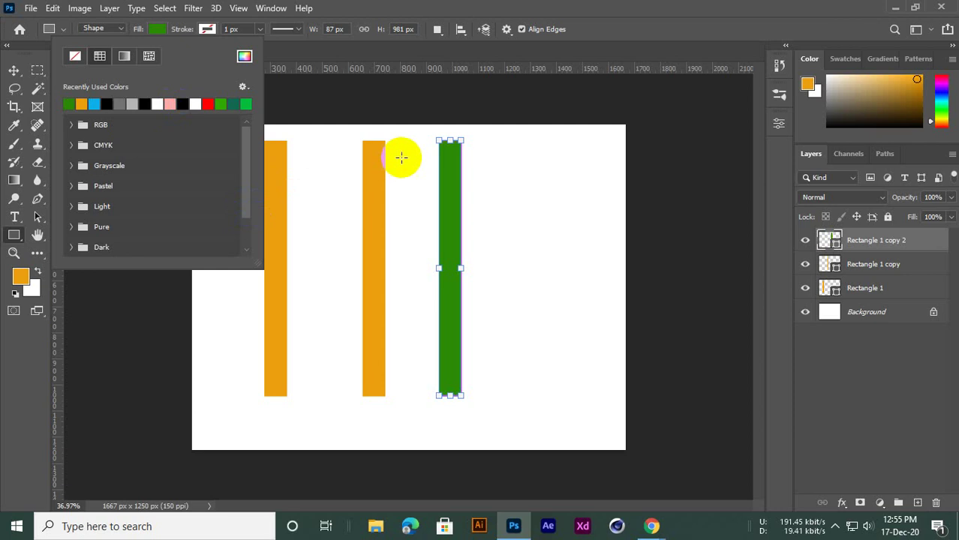
left_click(611, 14)
left_click_drag(235, 170, 520, 197)
left_click(741, 118)
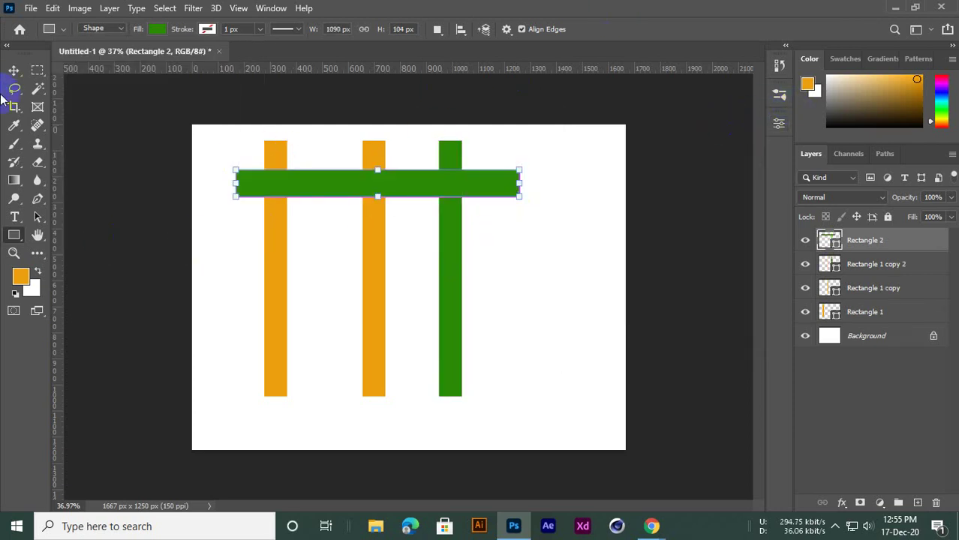
Recolour the third vertical bar orange by sampling the middle bar's colour.
left_click(14, 70)
left_click(387, 253)
left_click(451, 255)
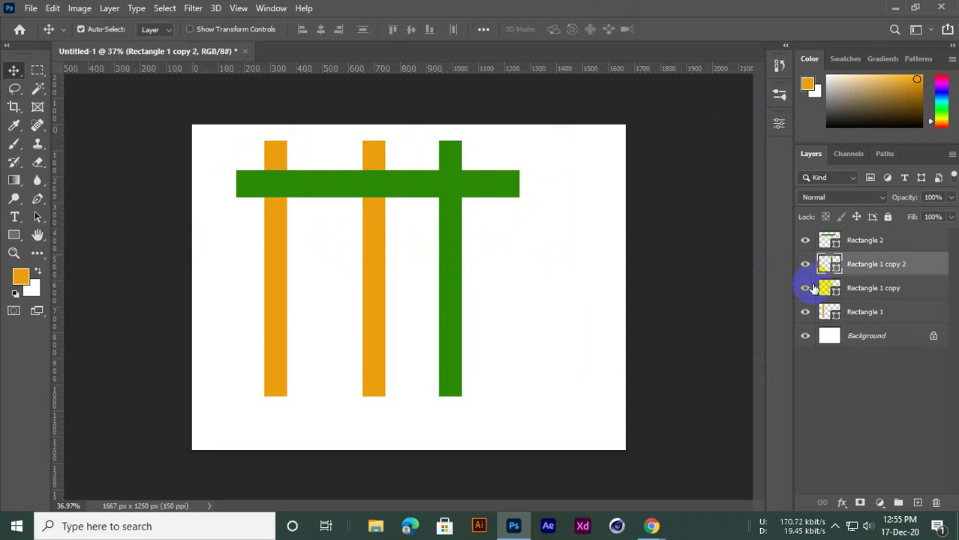
double_click(830, 261)
left_click(383, 267)
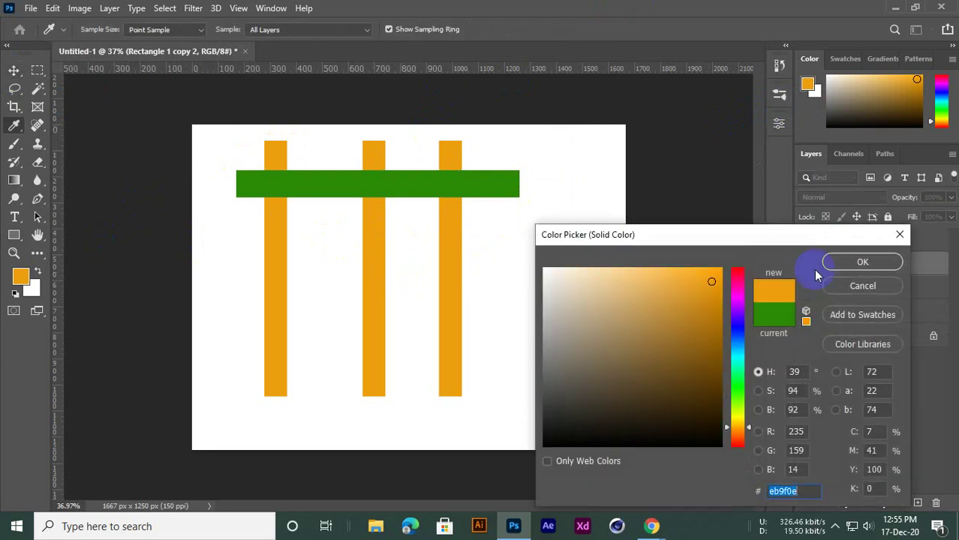
left_click(863, 261)
Drag a duplicate of the green bar lower to form the second horizontal bar.
left_click_drag(354, 194, 353, 312)
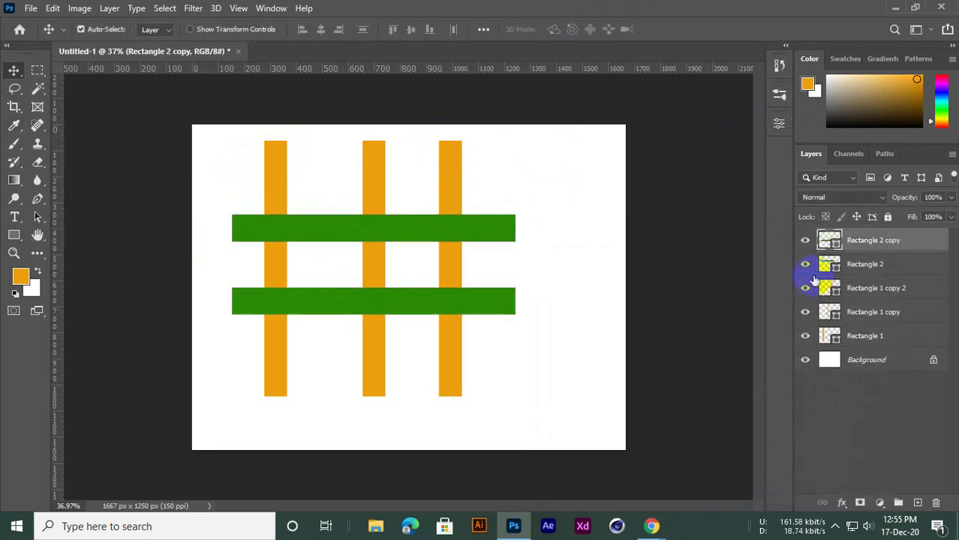
left_click(851, 340)
left_click(805, 335)
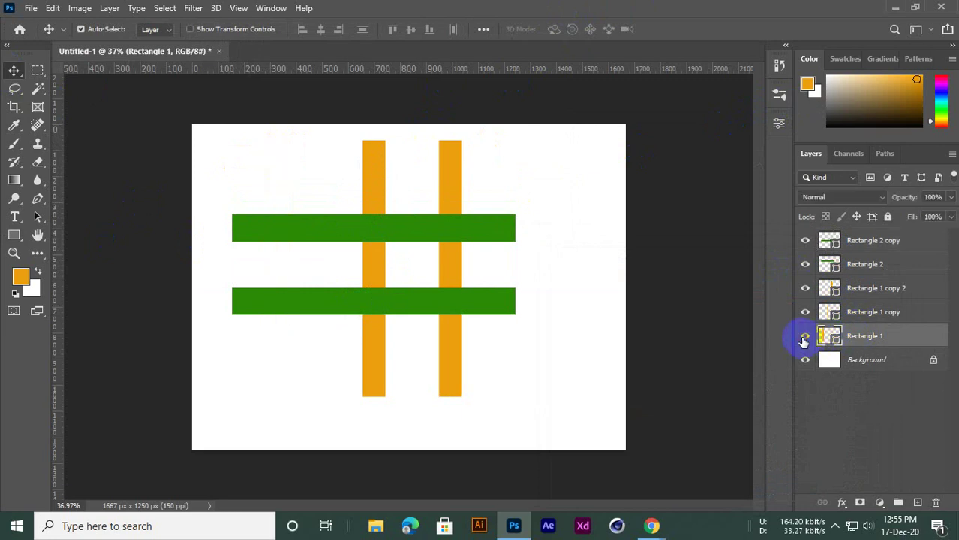
left_click(806, 335)
Try deleting from the lower green bar, dismiss the not-editable error, and return to Google Meet.
left_click(349, 314)
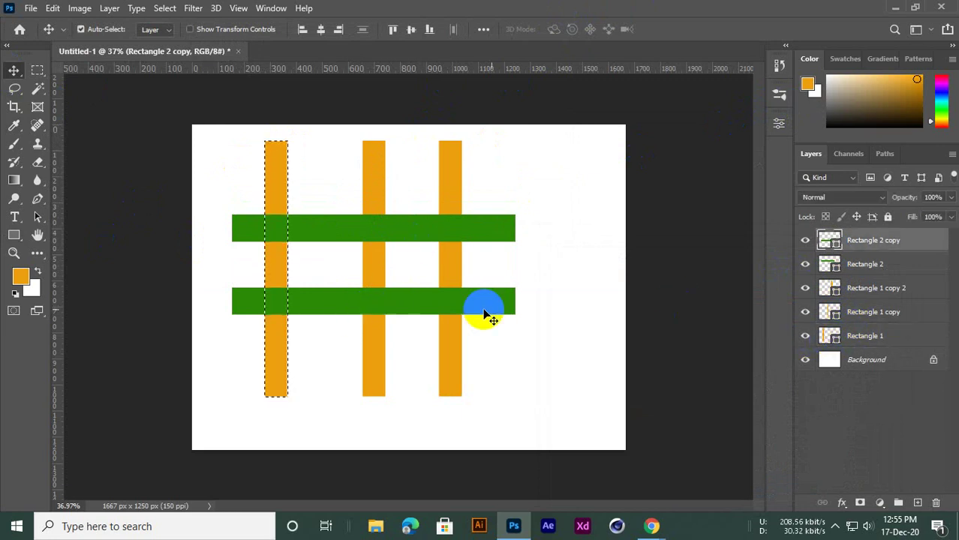
key("Delete")
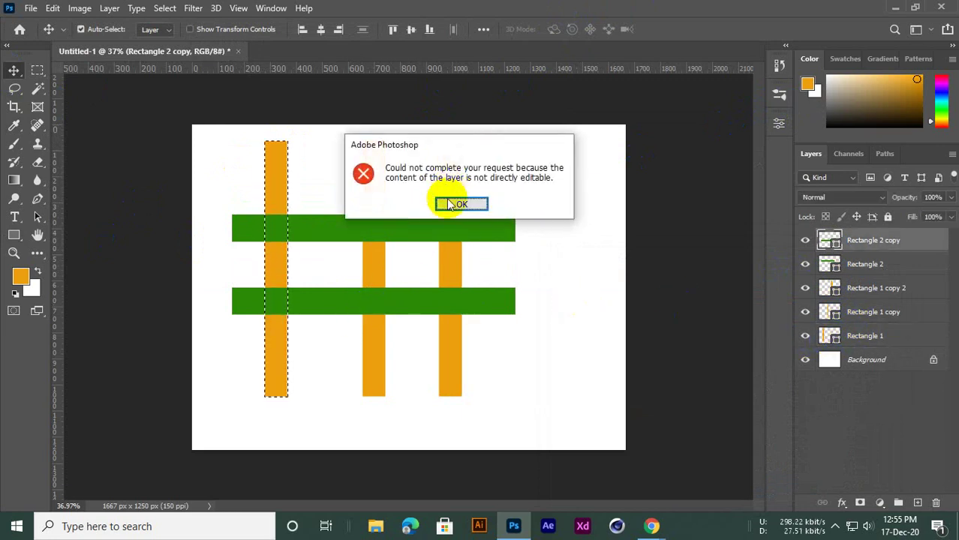
left_click(449, 203)
left_click(652, 526)
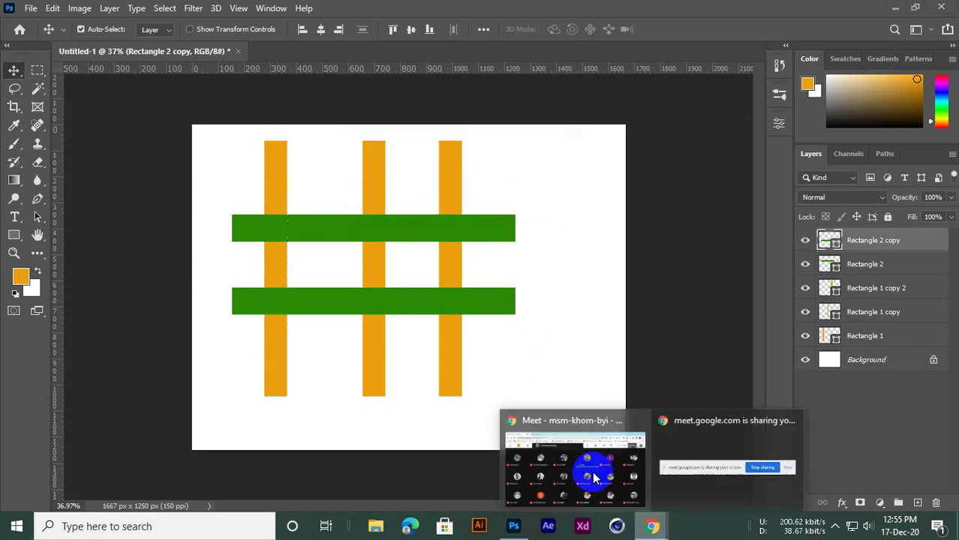
left_click(574, 447)
Admit the waiting participant, clear the Photoshop selection, then return to Meet and open the chat.
left_click(625, 157)
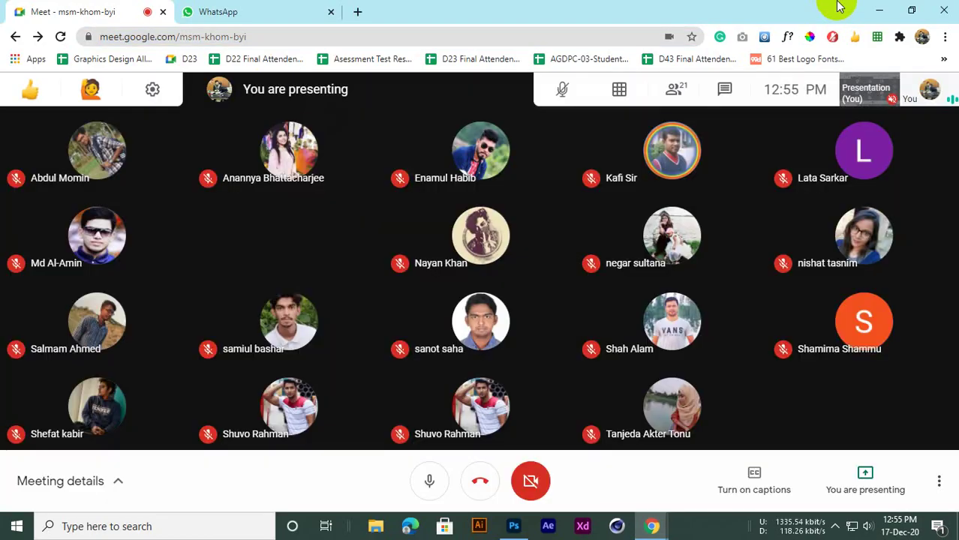
left_click(880, 10)
key("ctrl+d")
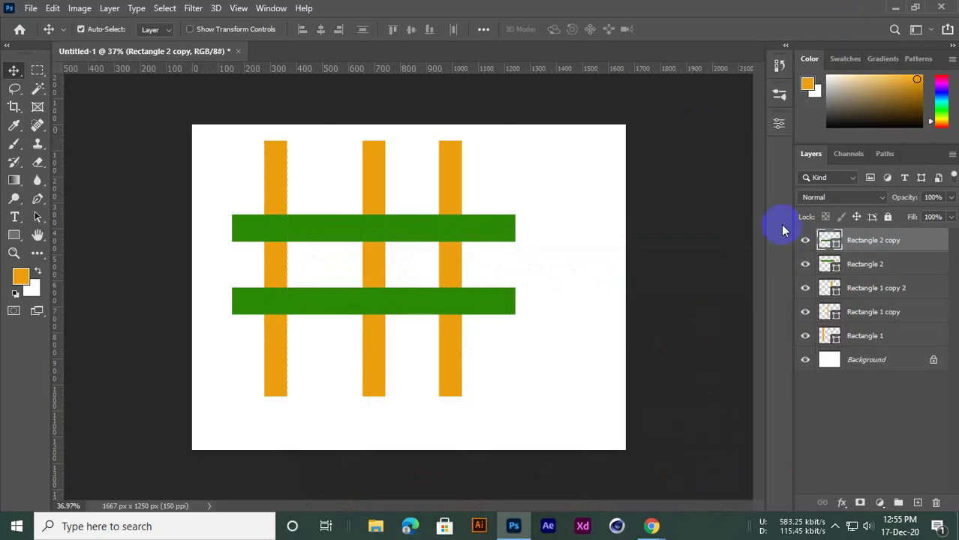
left_click(651, 526)
left_click(570, 458)
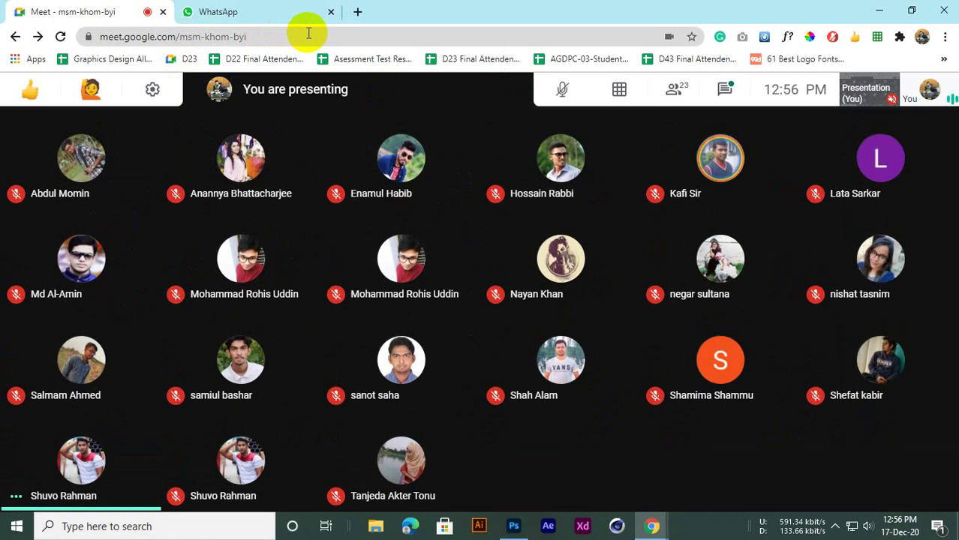
left_click(725, 89)
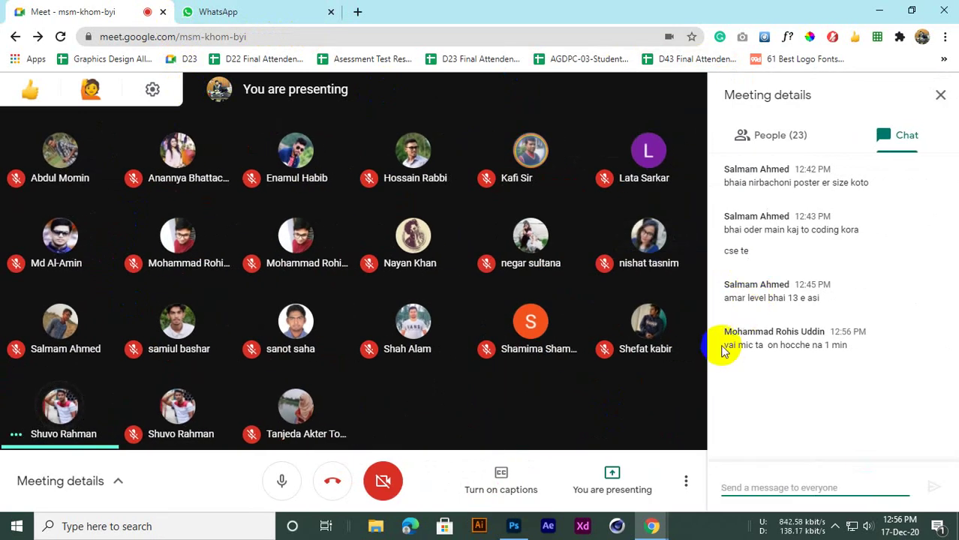
Close the meeting chat and briefly switch to the Photoshop design and back.
left_click(941, 95)
mouse_move(452, 276)
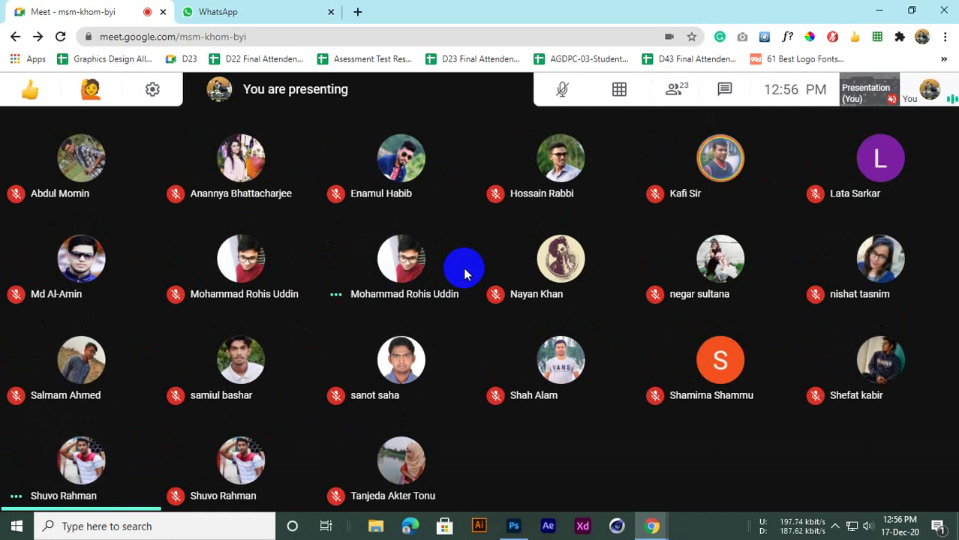
left_click(513, 527)
left_click(513, 527)
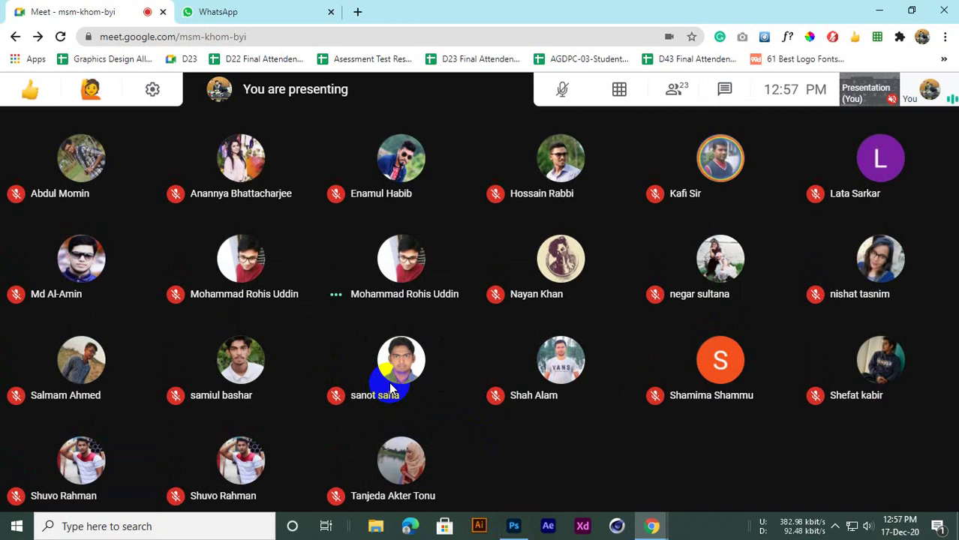
Flip between the WhatsApp and meeting tabs, then choose Stop presenting.
left_click(218, 12)
left_click(107, 11)
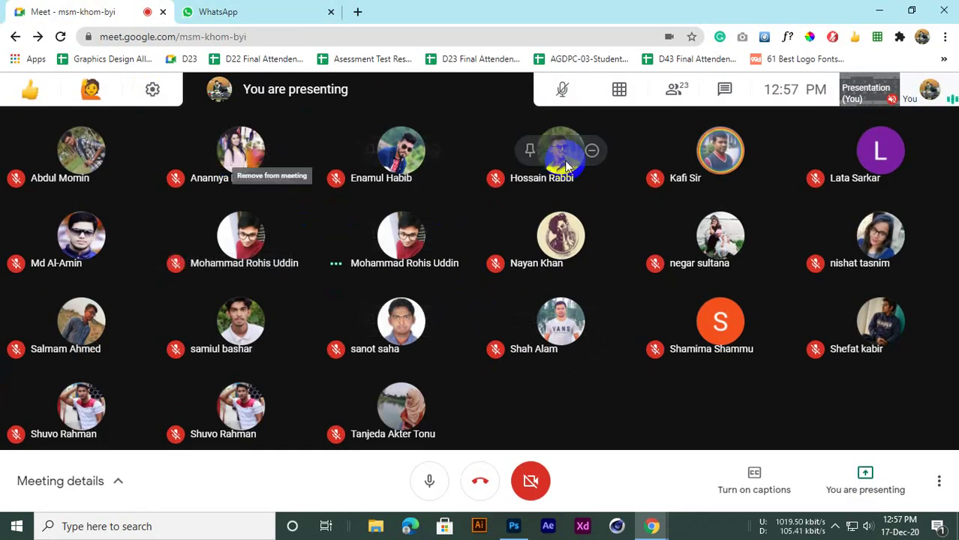
left_click(299, 6)
left_click(108, 10)
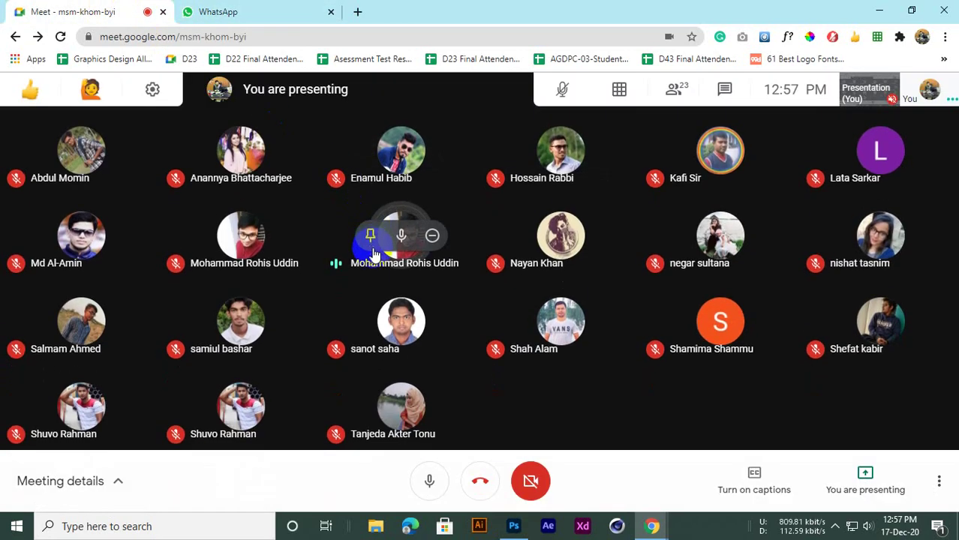
left_click(225, 11)
left_click(98, 9)
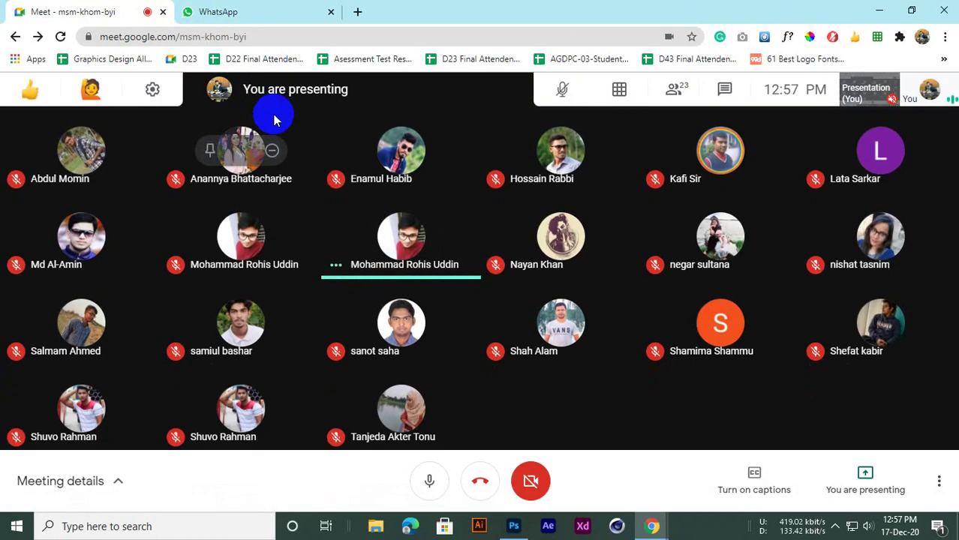
left_click(865, 476)
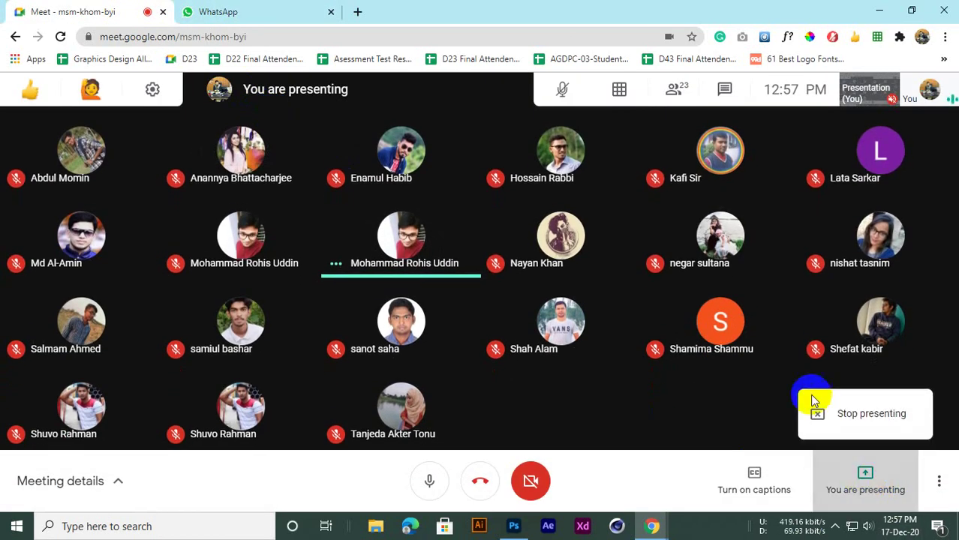
left_click(834, 421)
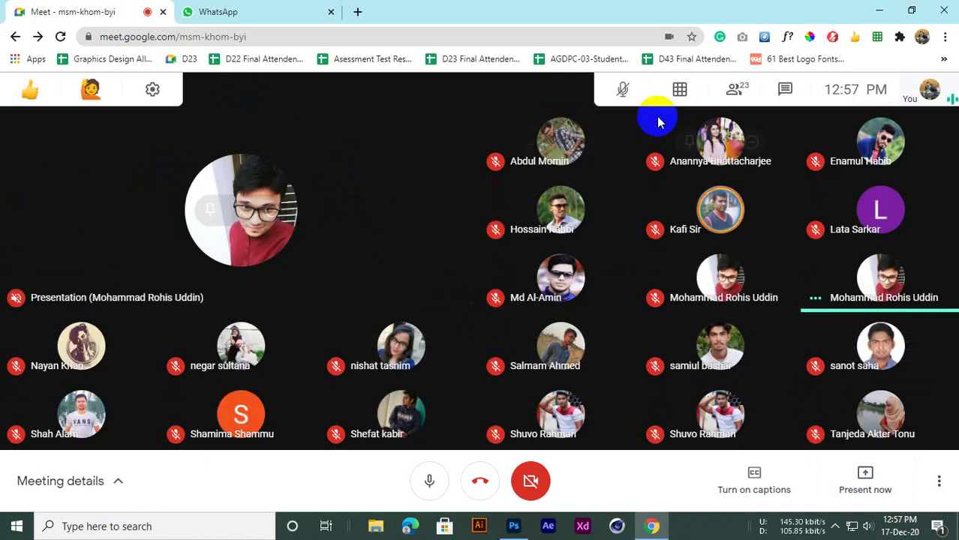
Switch the Meet layout from grid view to spotlight the participant's shared presentation.
left_click(679, 89)
left_click(122, 183)
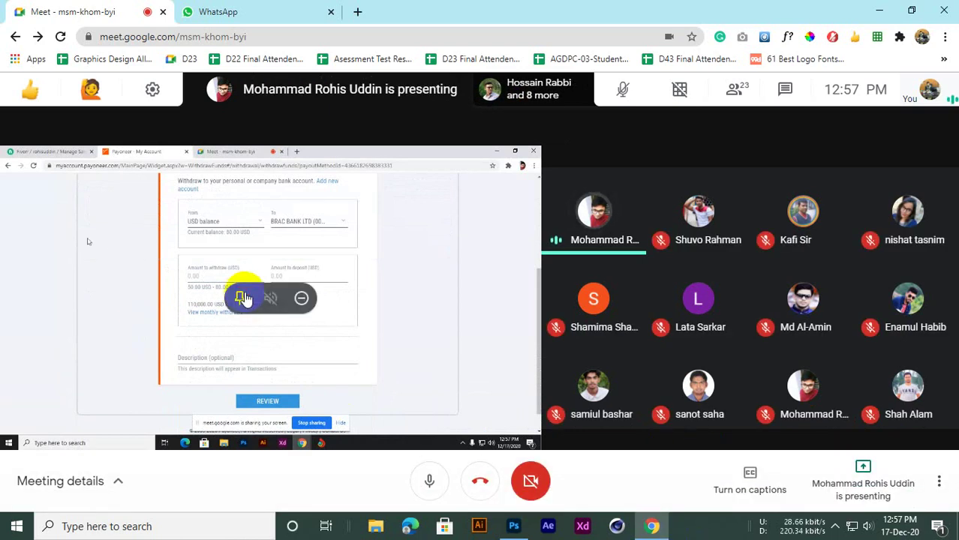
Enlarge the shared screen and watch the amount to withdraw go from 50 to 80.
left_click(242, 296)
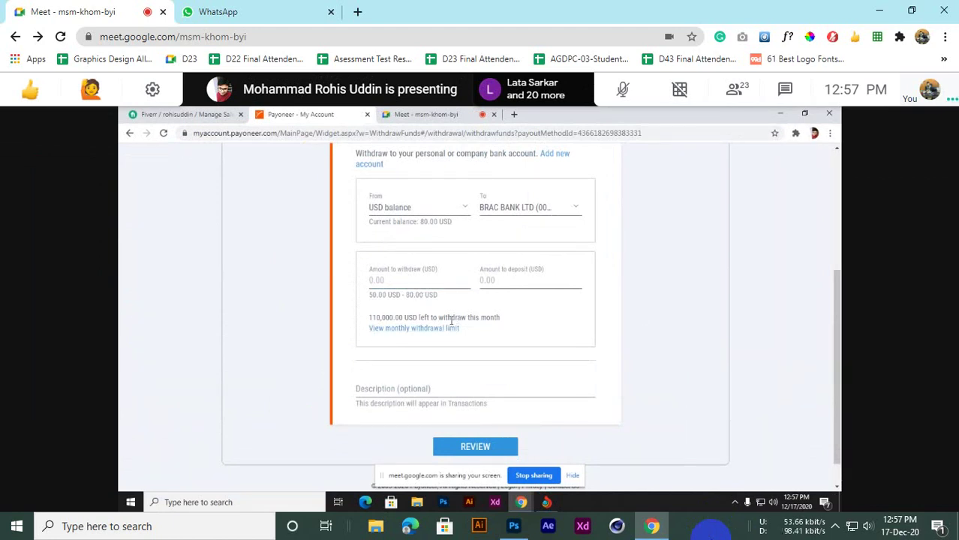
scroll(817, 303, "up", 1)
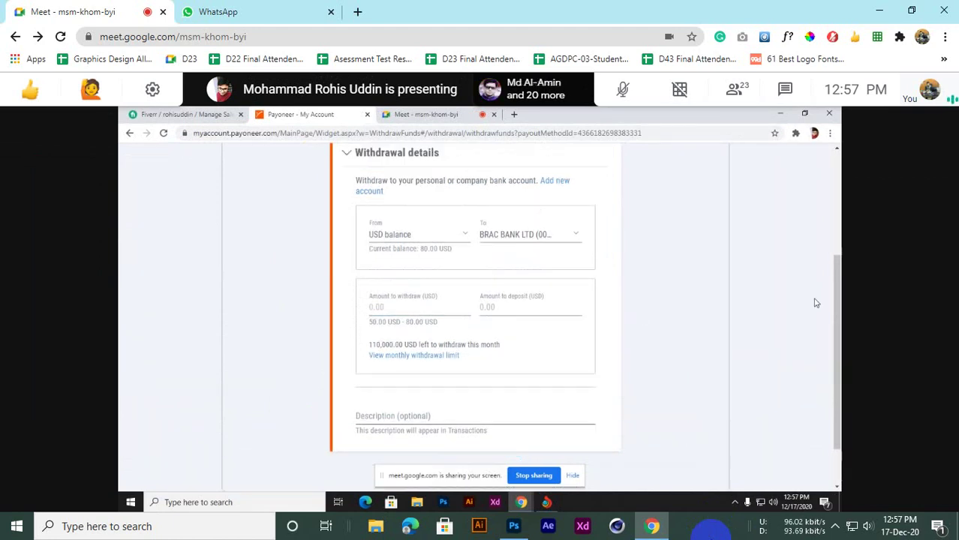
scroll(817, 303, "up", 1)
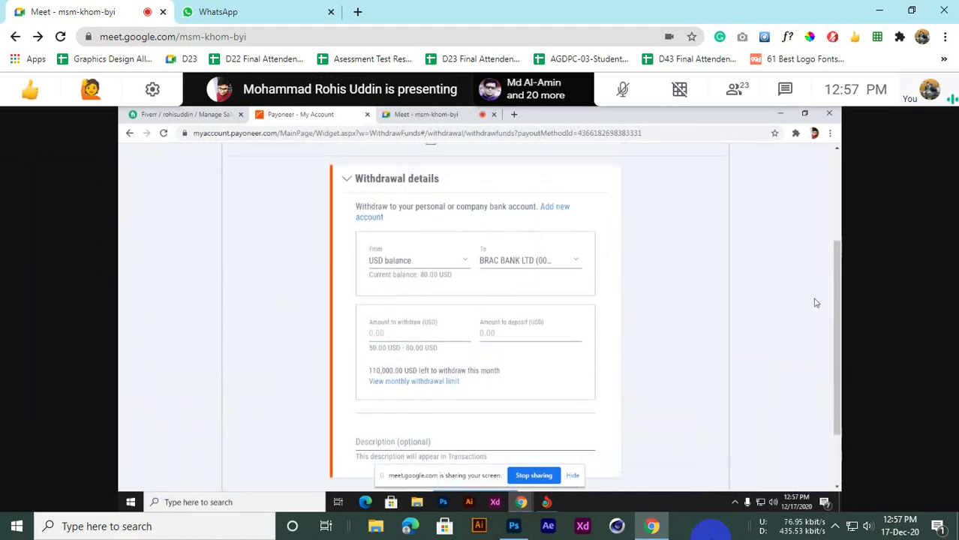
left_click(448, 334)
type("50")
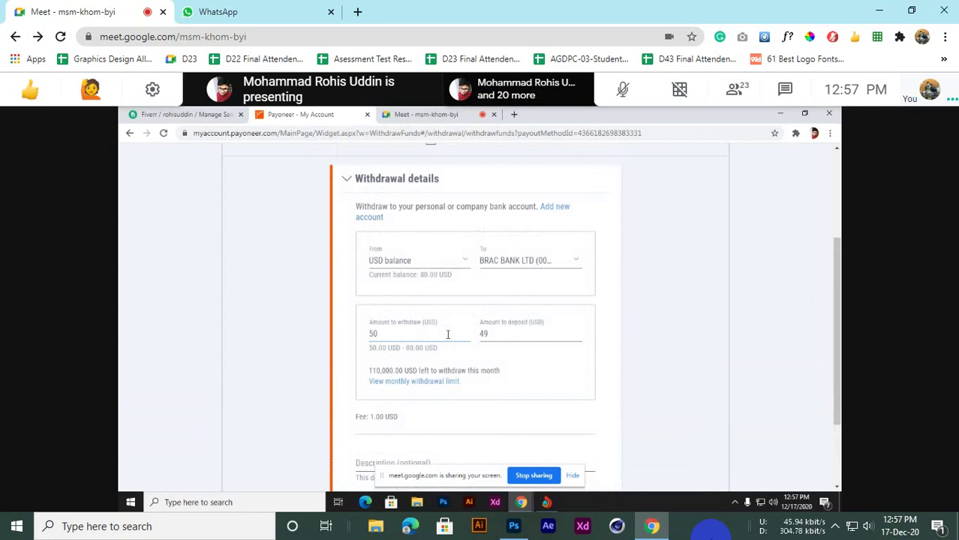
left_click_drag(448, 334, 328, 338)
type("8")
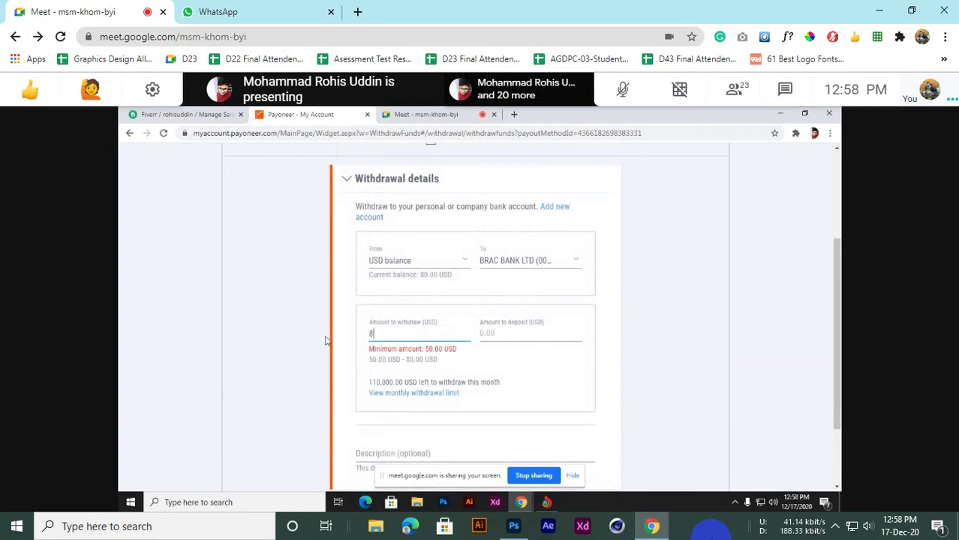
type("0")
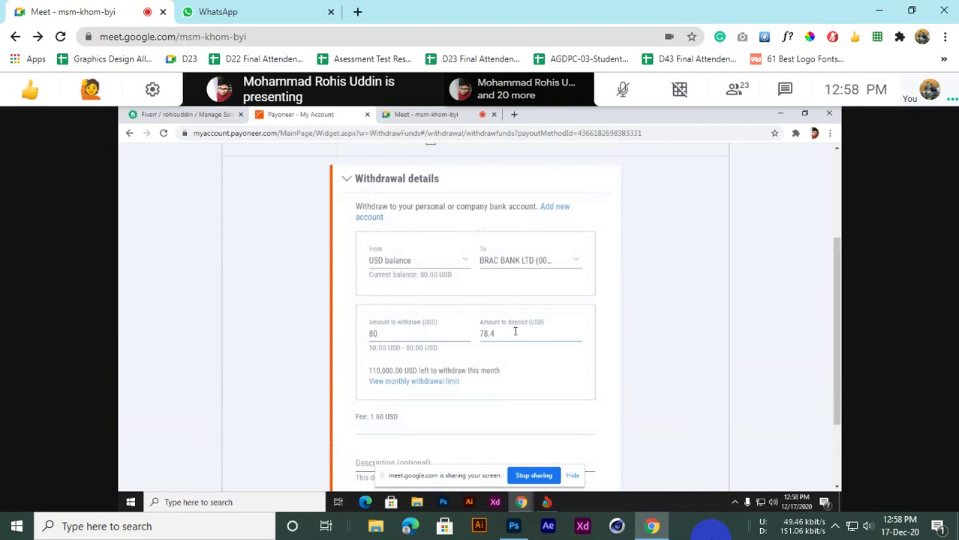
Watch the deposit amount settle and the description 'Freelanc' get entered.
scroll(516, 335, "down", 1)
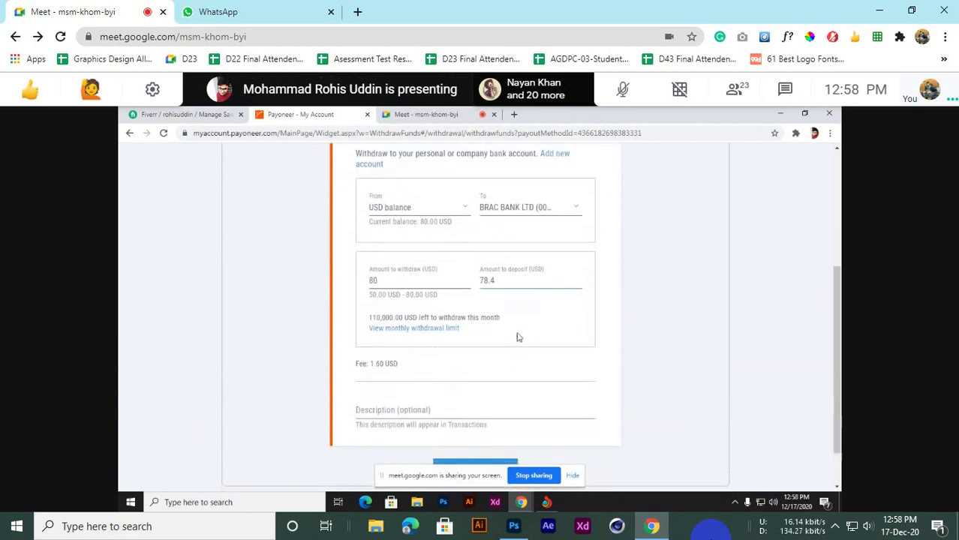
left_click(521, 281)
scroll(513, 349, "down", 1)
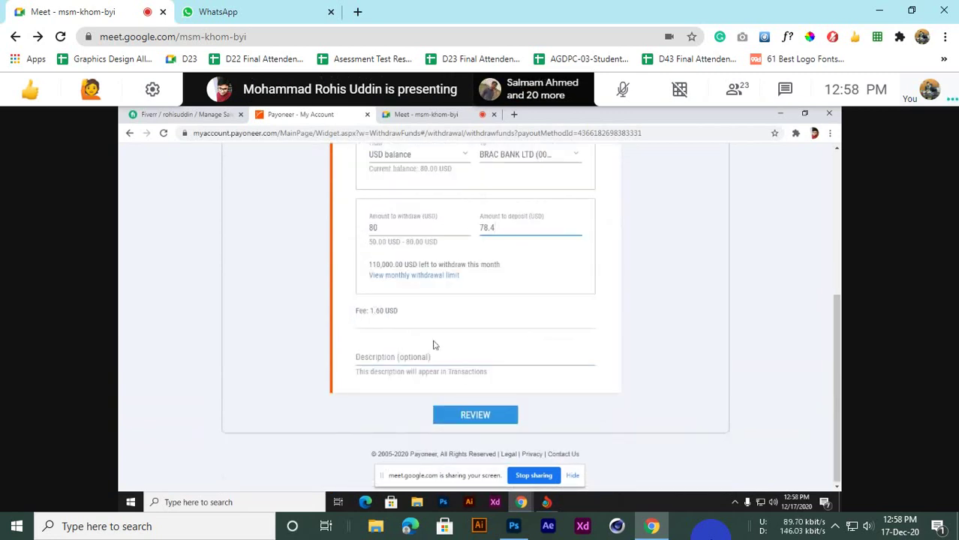
scroll(507, 322, "up", 1)
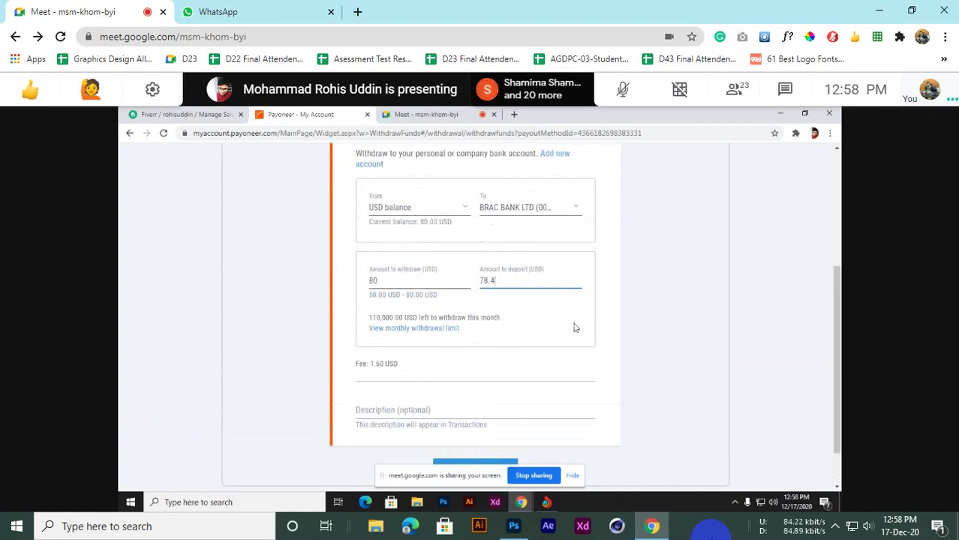
left_click(643, 310)
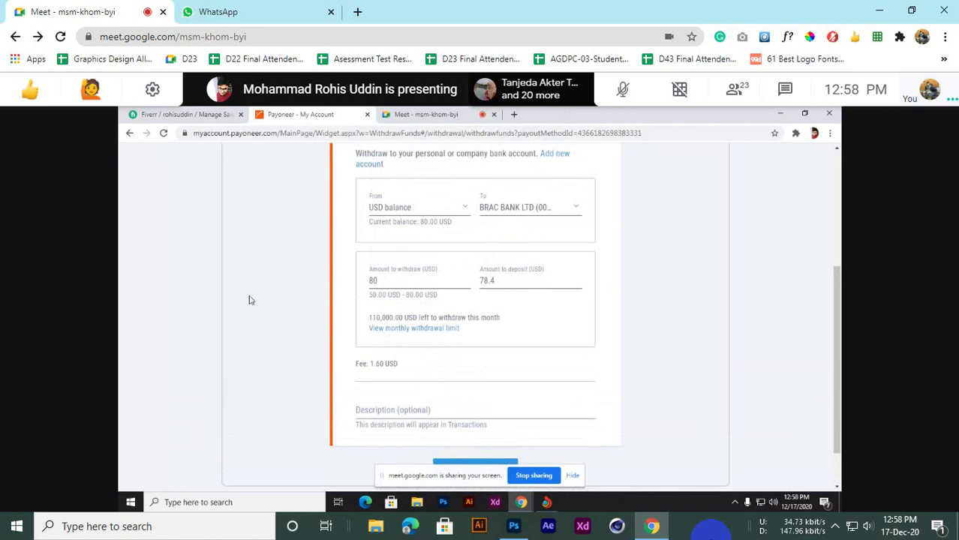
scroll(526, 341, "down", 1)
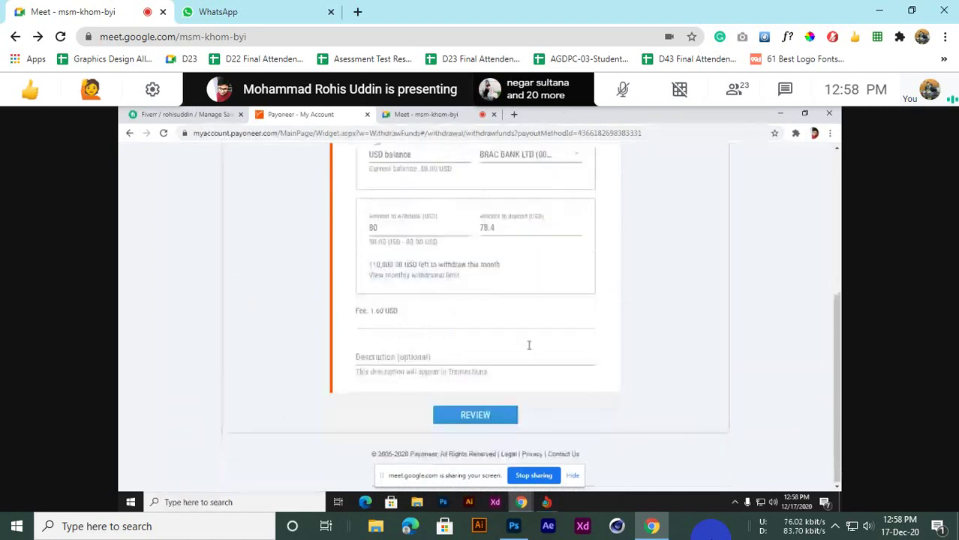
left_click(492, 358)
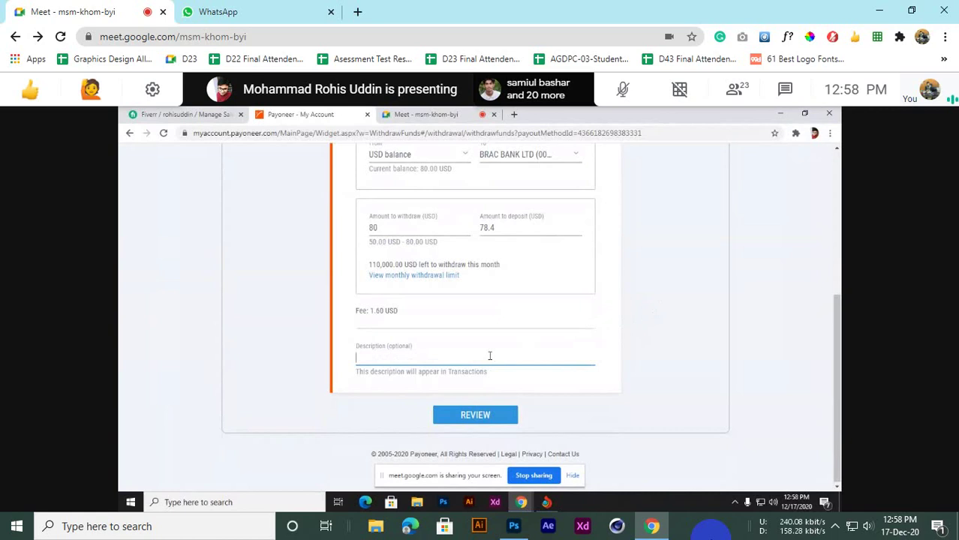
type("t")
key("BackSpace")
key("BackSpace")
key("BackSpace")
type("Fr")
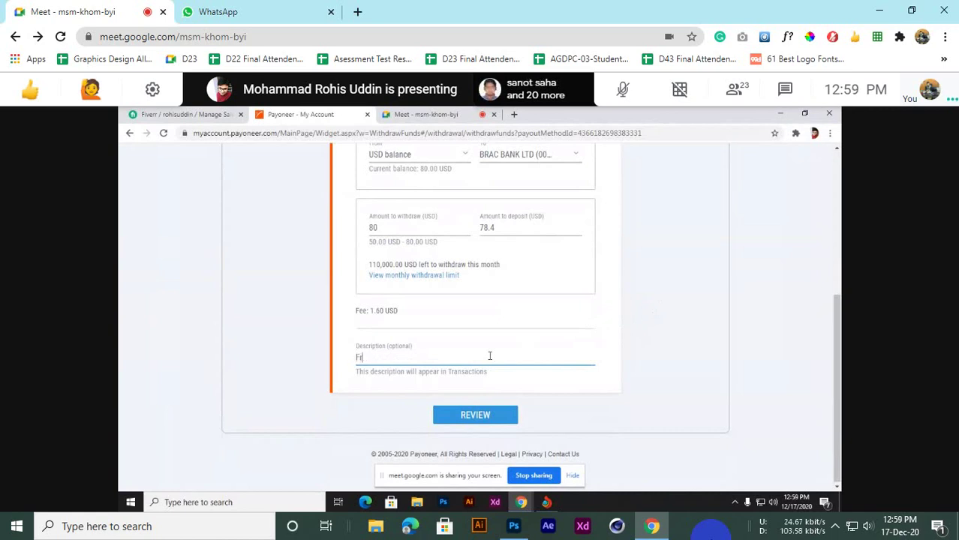
type("eelancing")
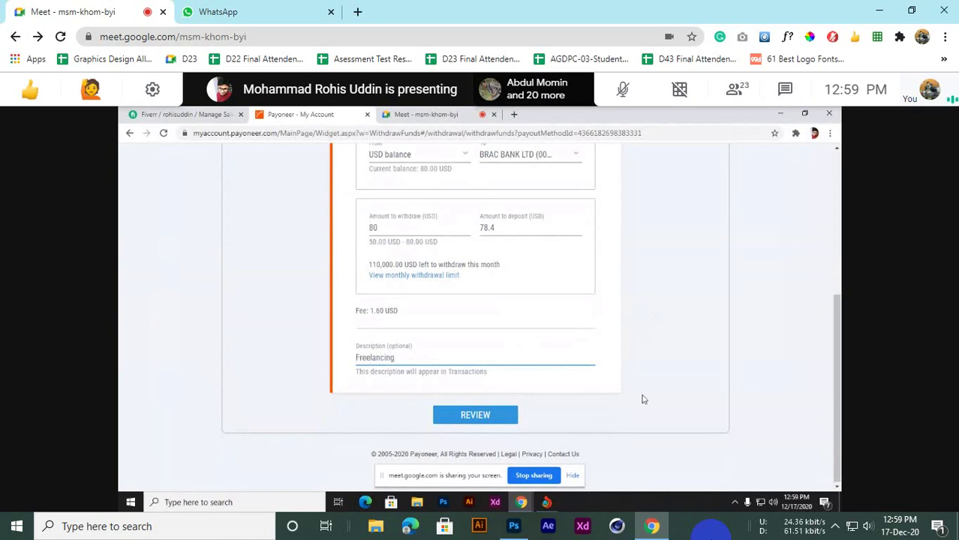
Review and confirm the 80 USD bank withdrawal, then enter the verification code and submit.
left_click(471, 423)
scroll(654, 338, "up", 1)
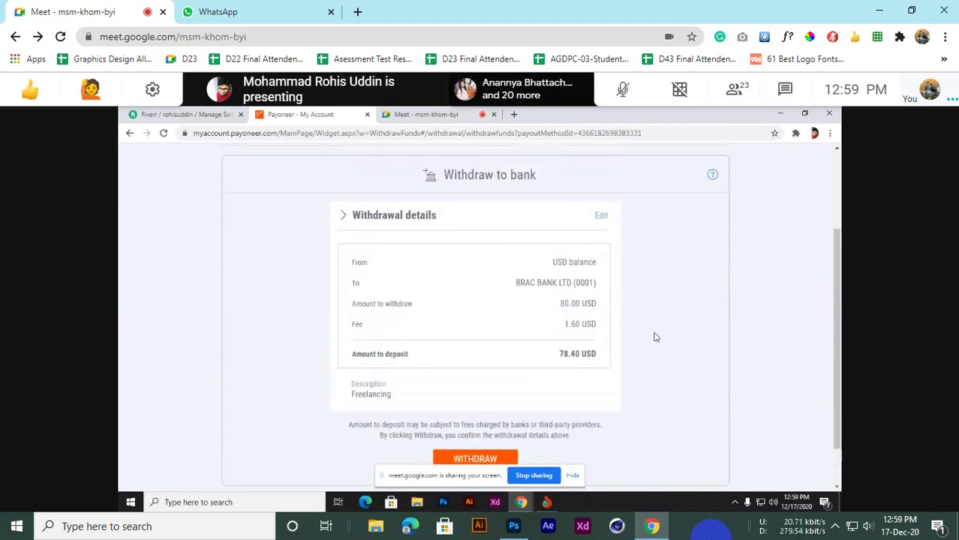
scroll(655, 337, "down", 1)
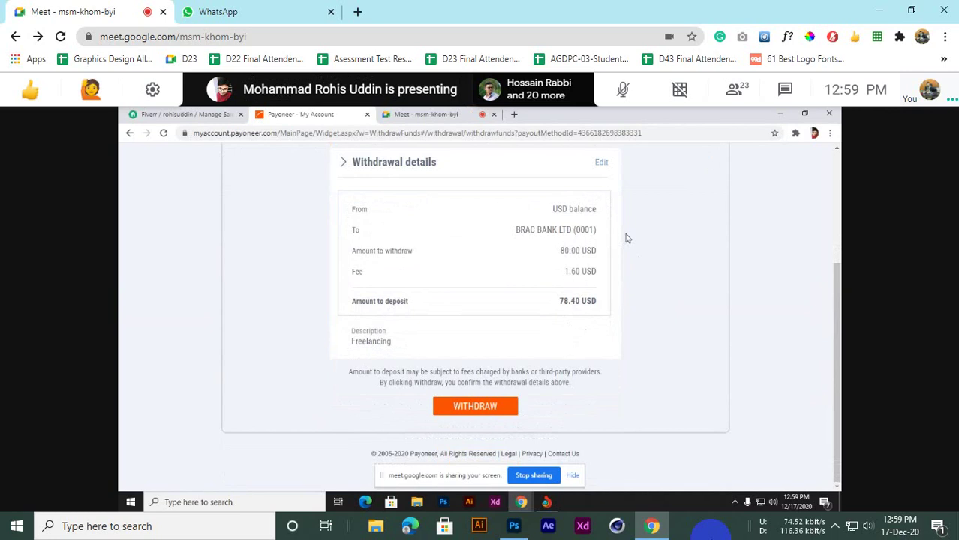
left_click(497, 407)
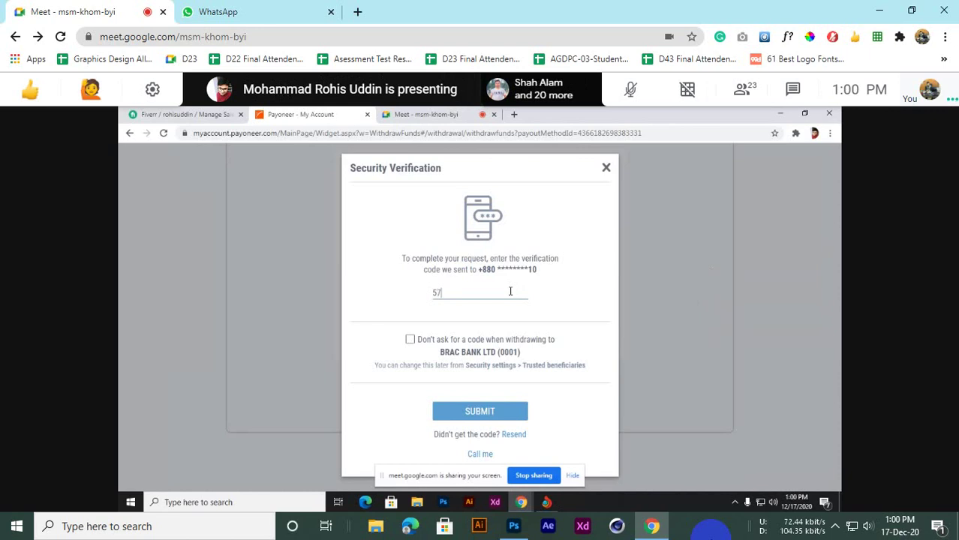
left_click(491, 413)
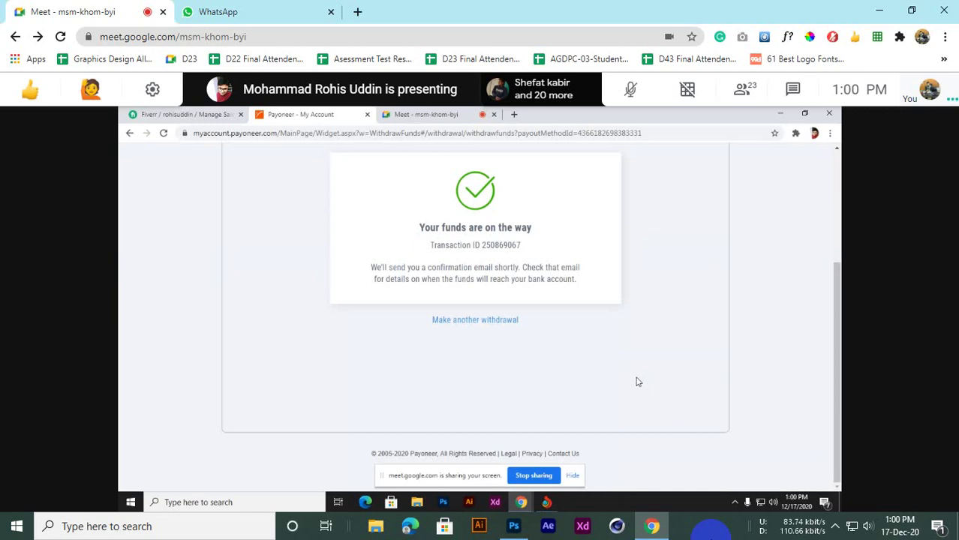
Hide the screen-sharing notice and bring the shared browser back to the Meet tab.
scroll(696, 327, "up", 2)
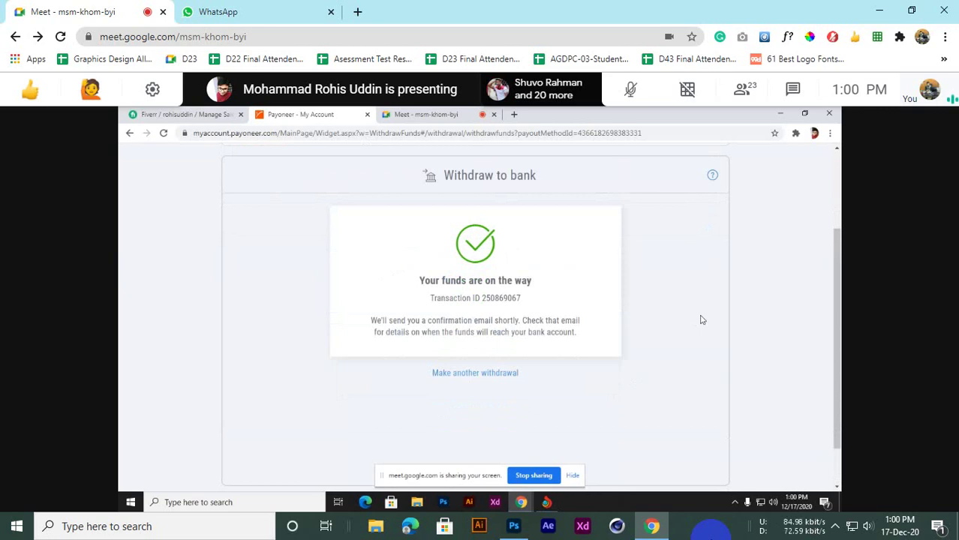
left_click(574, 476)
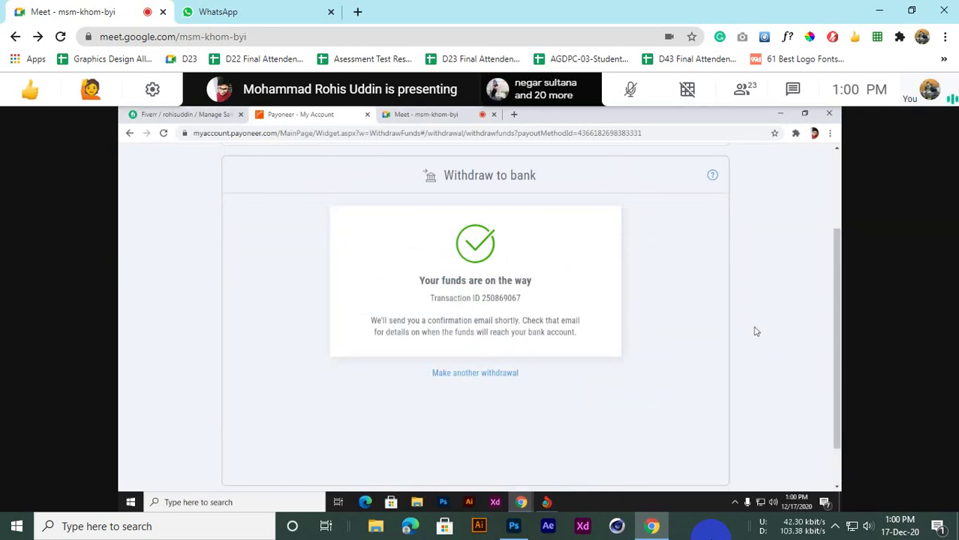
left_click(425, 114)
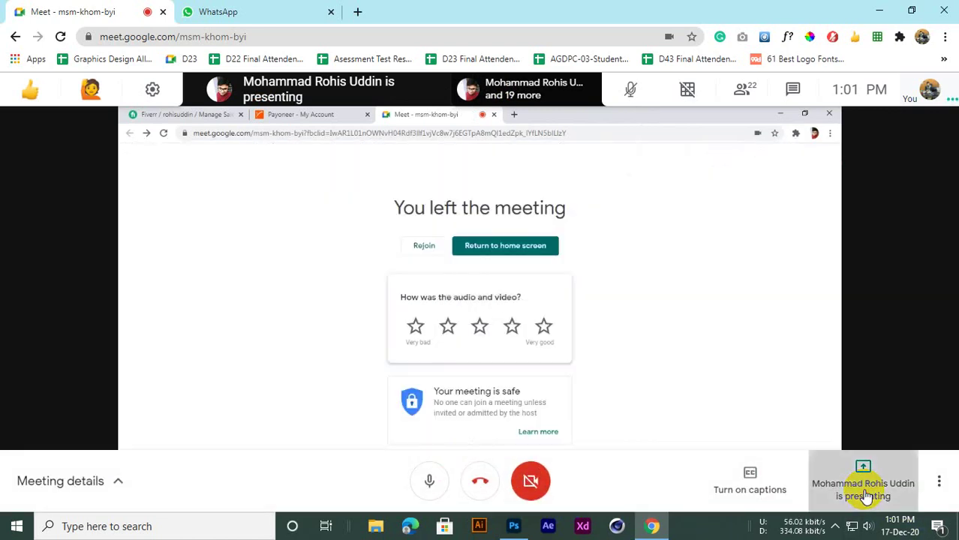
Present your entire screen, picking the screen to share, and hide the sharing notice.
left_click(860, 462)
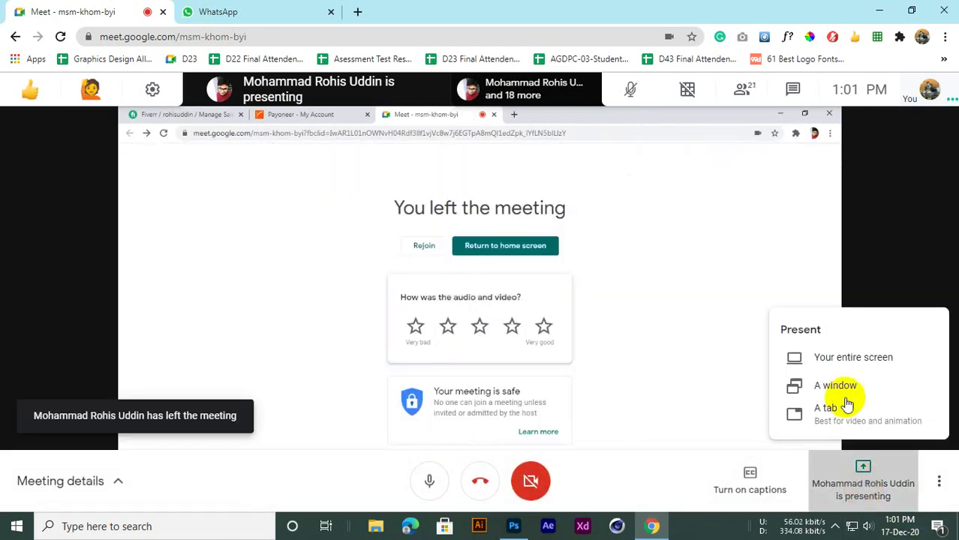
left_click(848, 358)
left_click(517, 237)
left_click(605, 339)
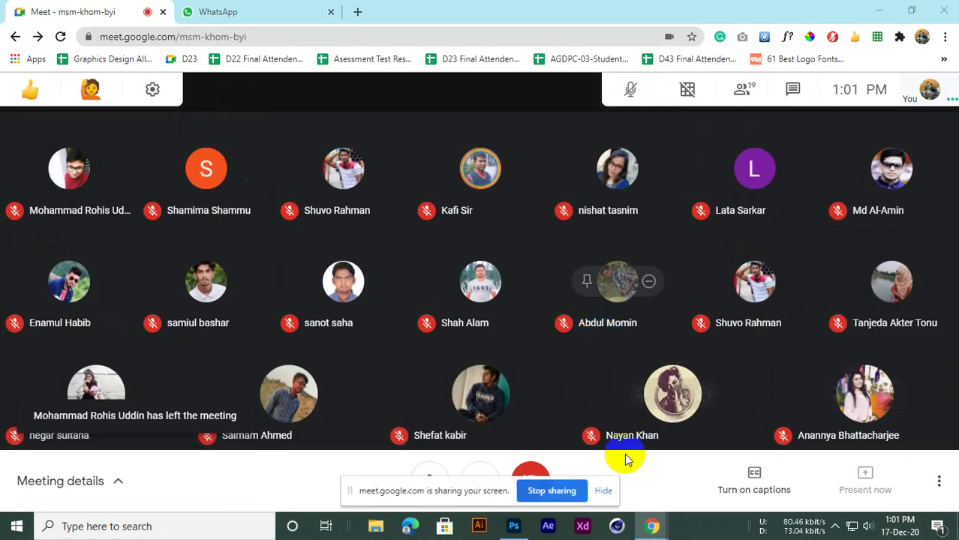
left_click(607, 492)
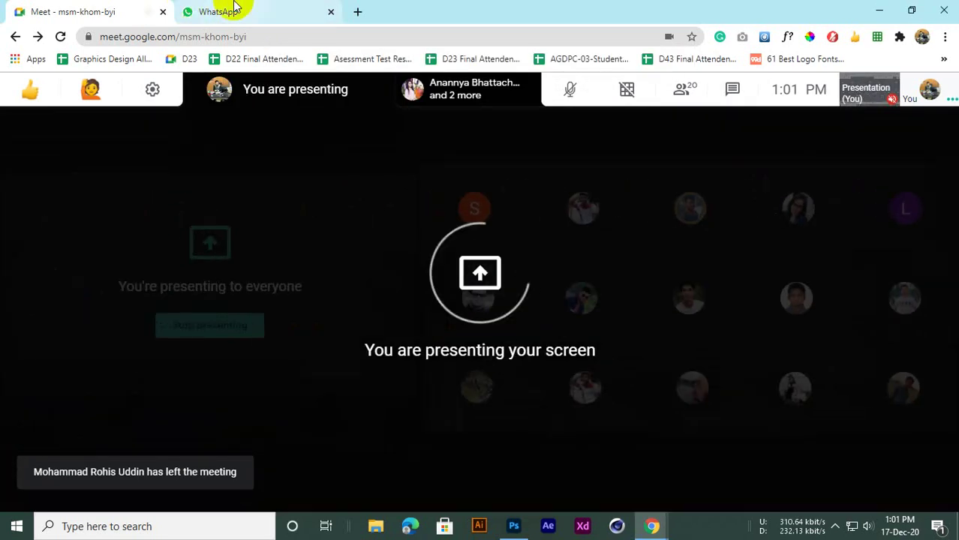
Glance at the WhatsApp tab, open and close the grid view options, then switch windows.
left_click(245, 8)
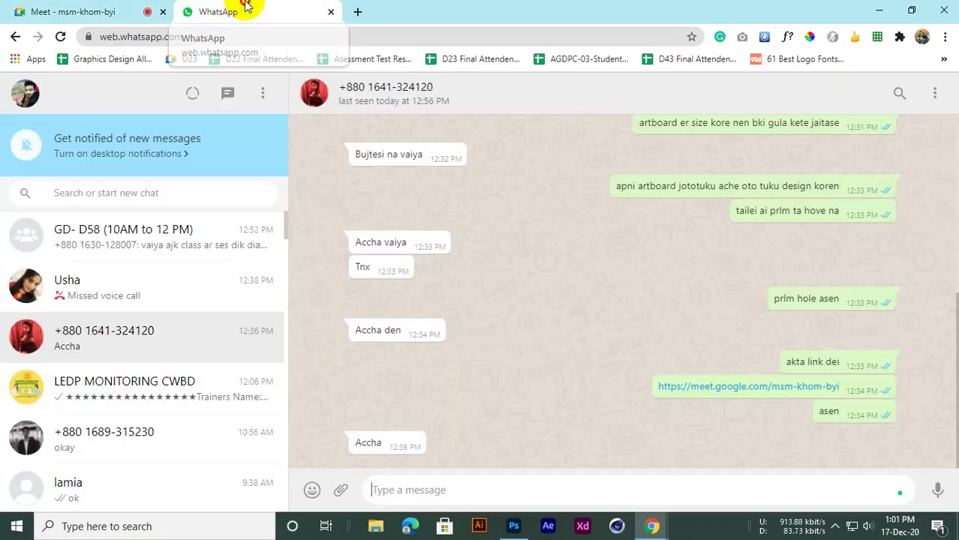
left_click(27, 11)
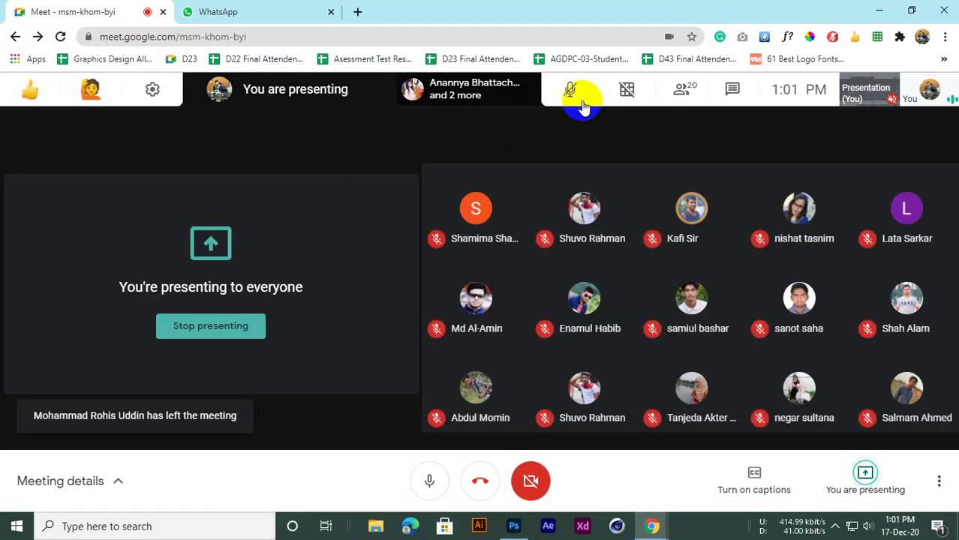
left_click(627, 89)
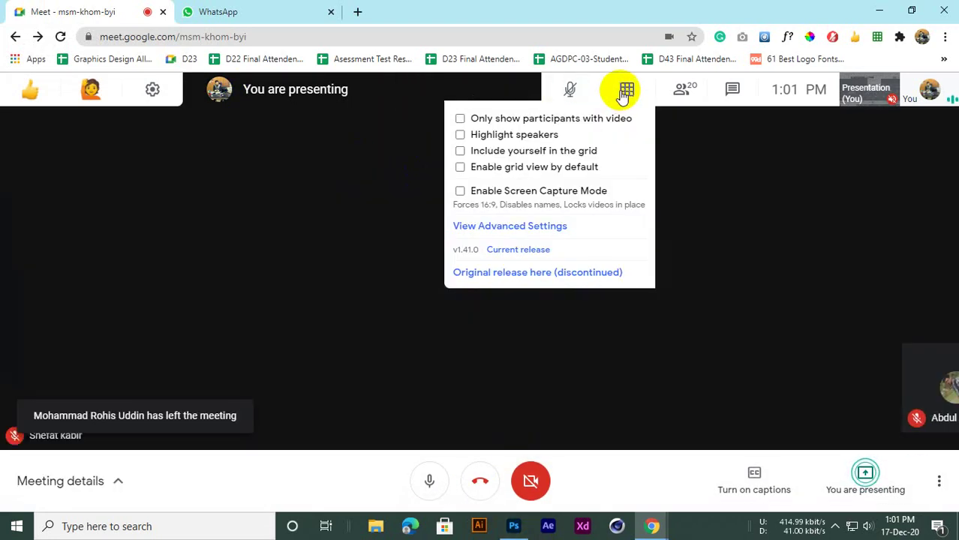
left_click(430, 481)
key("alt+Tab")
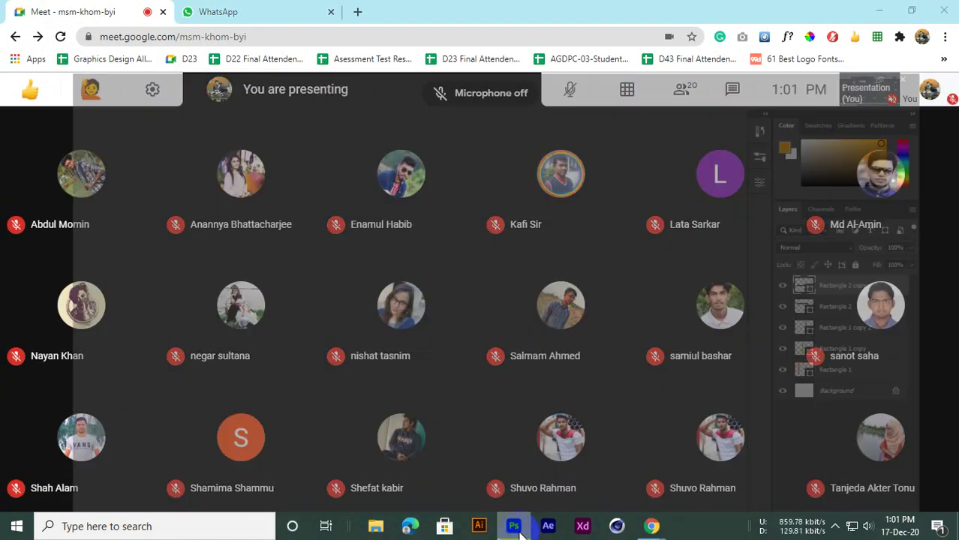
Delete the Rectangle 2 and Rectangle 2 copy layers from the Photoshop canvas.
scroll(322, 213, "up", 2)
scroll(322, 213, "down", 2)
scroll(322, 213, "up", 1)
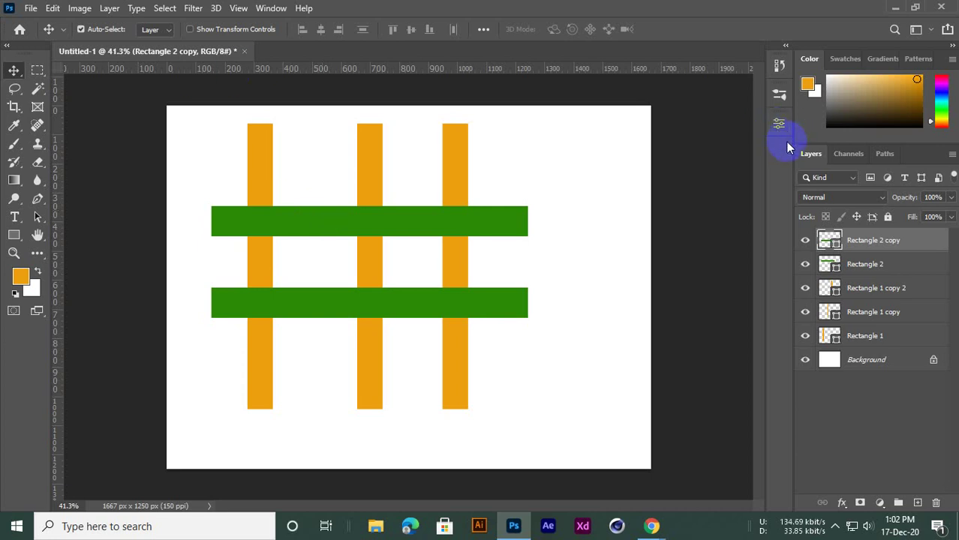
key("Delete")
key("Delete")
key("Delete")
key("Delete")
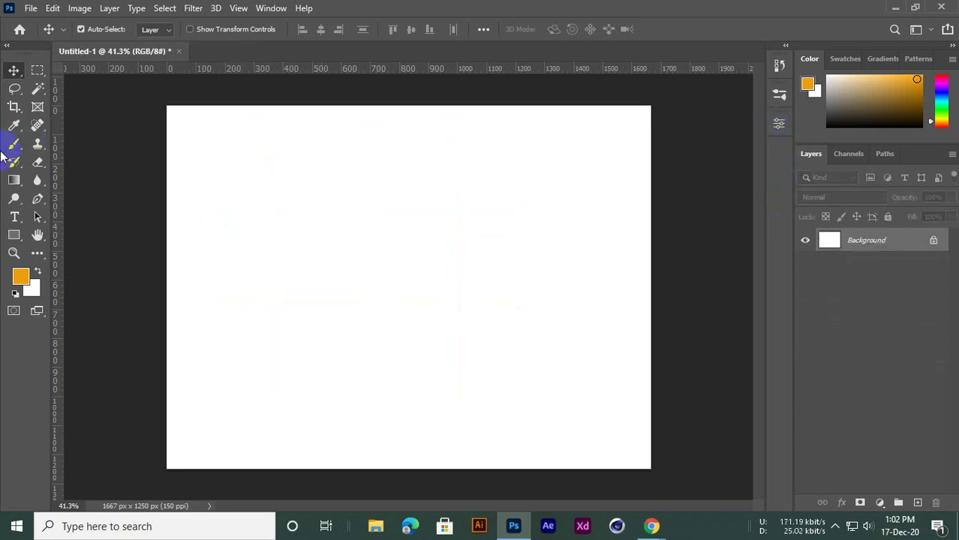
Switch to the Brush Tool and pick the 242 px Bottle brush from the presets.
left_click(9, 149)
left_click(45, 143)
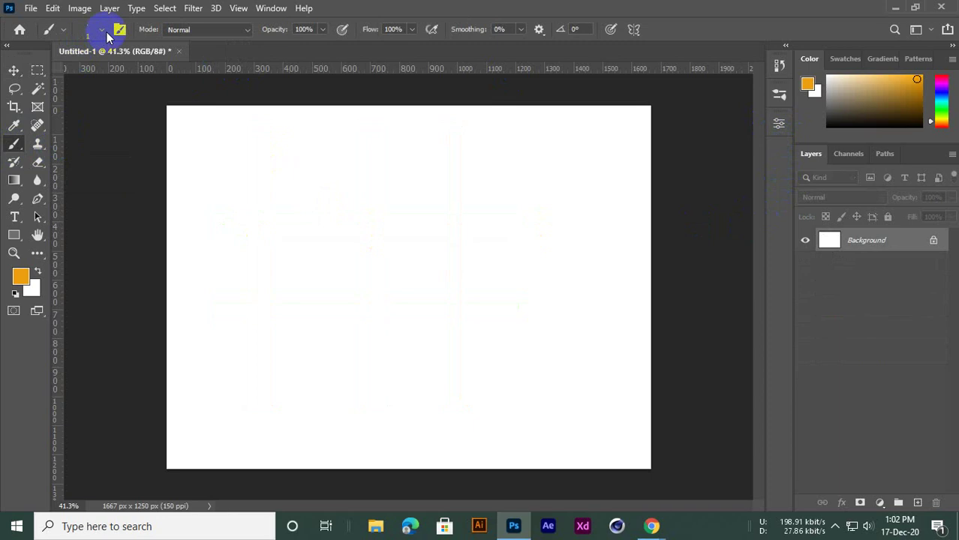
left_click(102, 30)
scroll(124, 278, "down", 3)
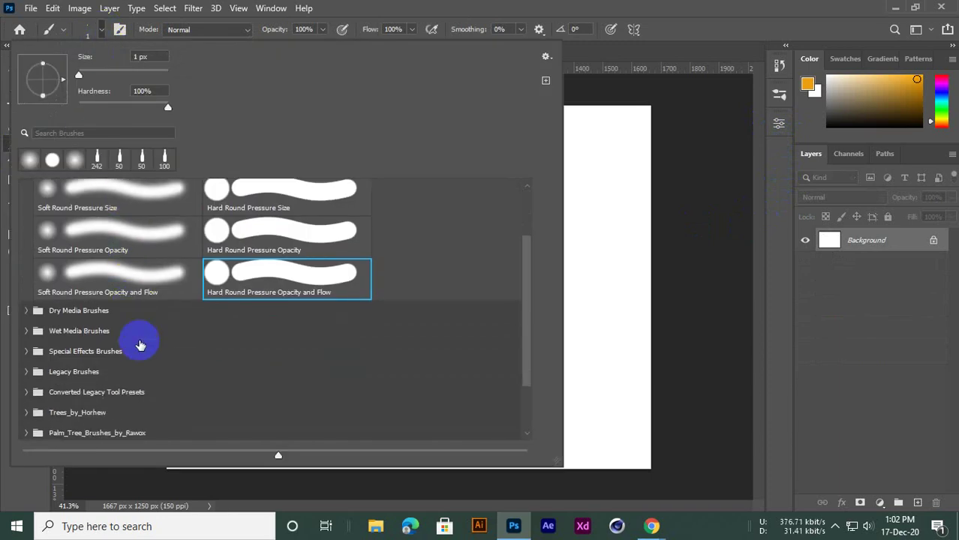
scroll(139, 344, "up", 2)
scroll(141, 350, "up", 1)
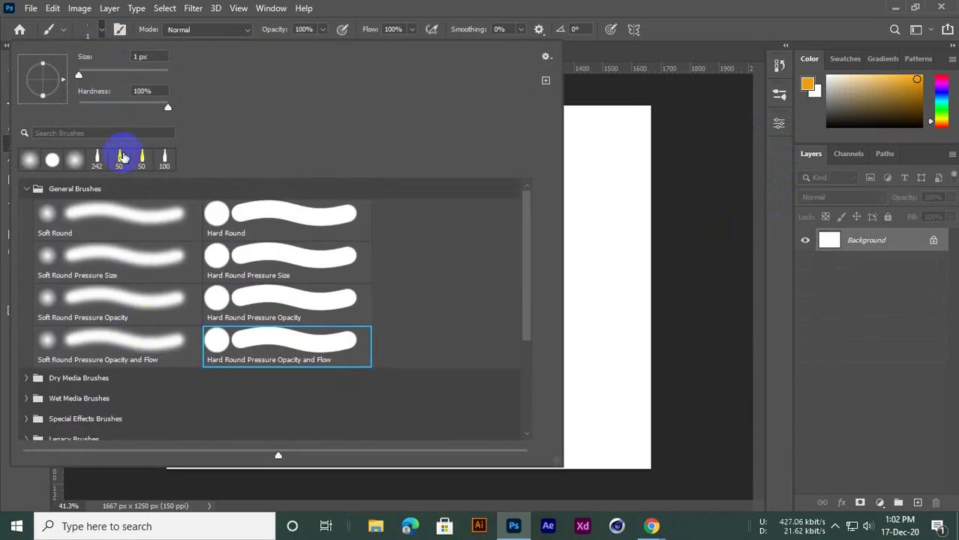
left_click(97, 157)
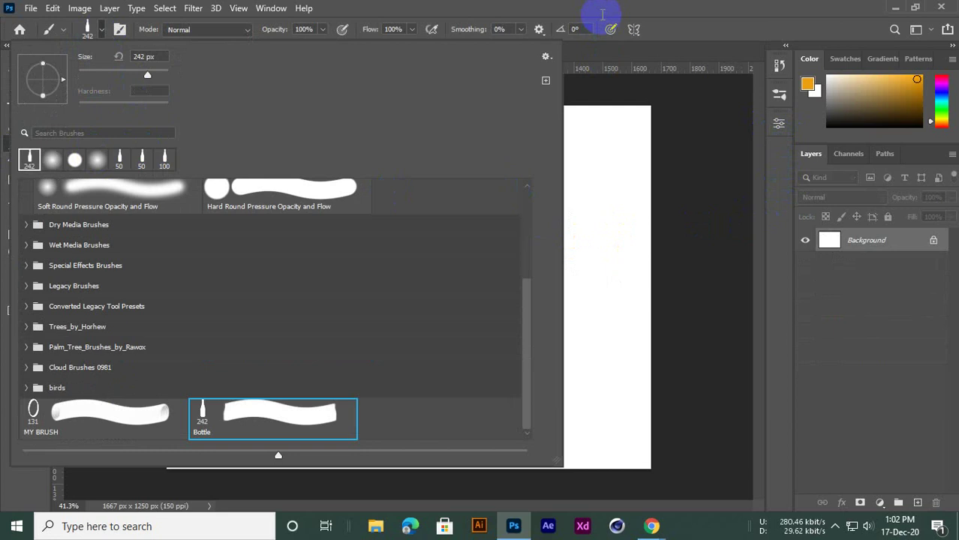
left_click(611, 6)
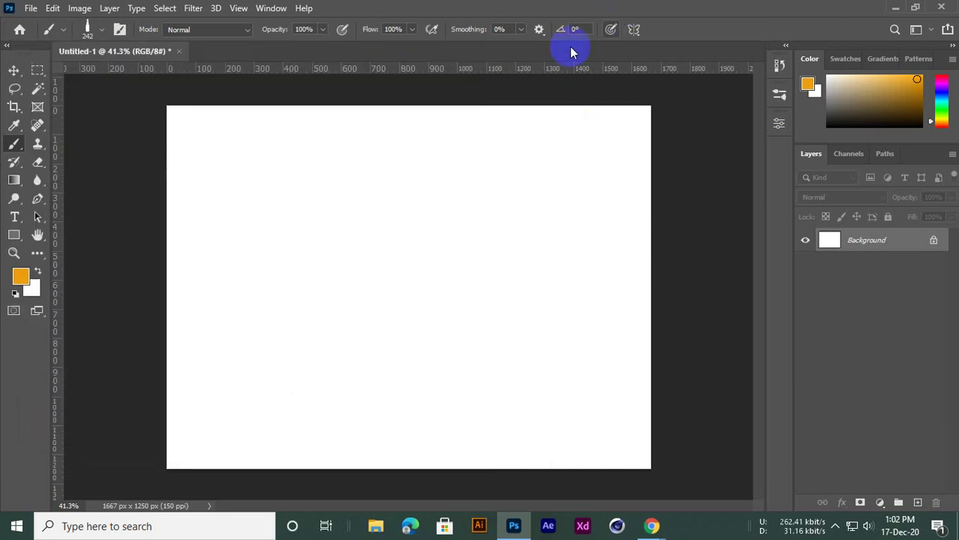
Stamp two orange bottles, paint two curves, then undo all three strokes to clear the canvas.
left_click(249, 210)
left_click(323, 205)
mouse_move(400, 184)
left_mouse_down()
mouse_move(231, 376)
mouse_move(210, 352)
left_mouse_up()
mouse_move(490, 186)
left_mouse_down()
mouse_move(562, 231)
mouse_move(489, 334)
mouse_move(553, 391)
mouse_move(602, 364)
mouse_move(615, 235)
mouse_move(580, 148)
mouse_move(509, 136)
mouse_move(310, 133)
mouse_move(194, 162)
mouse_move(198, 226)
mouse_move(357, 247)
mouse_move(290, 301)
mouse_move(239, 311)
mouse_move(488, 311)
mouse_move(417, 392)
mouse_move(369, 412)
mouse_move(236, 390)
mouse_move(236, 278)
mouse_move(553, 186)
left_mouse_up()
key("ctrl+z")
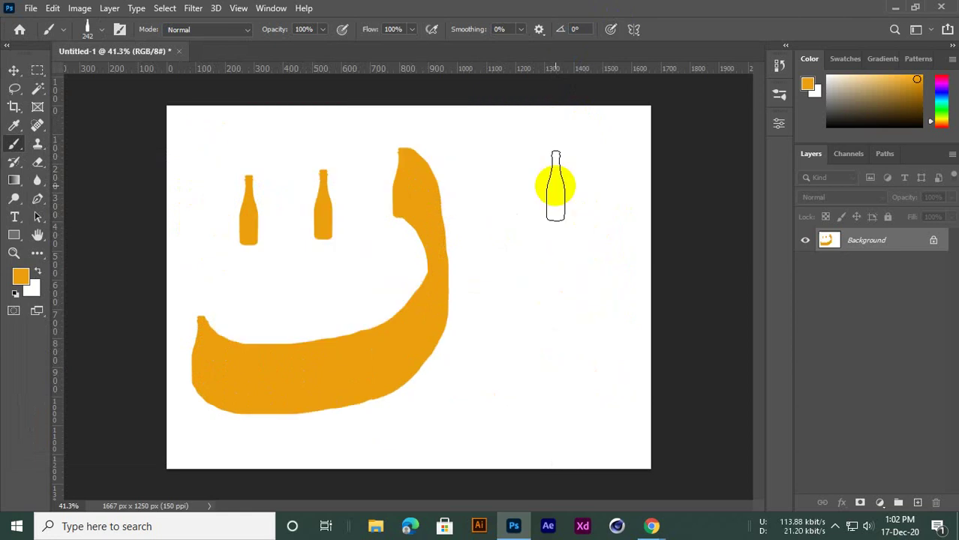
key("ctrl+z")
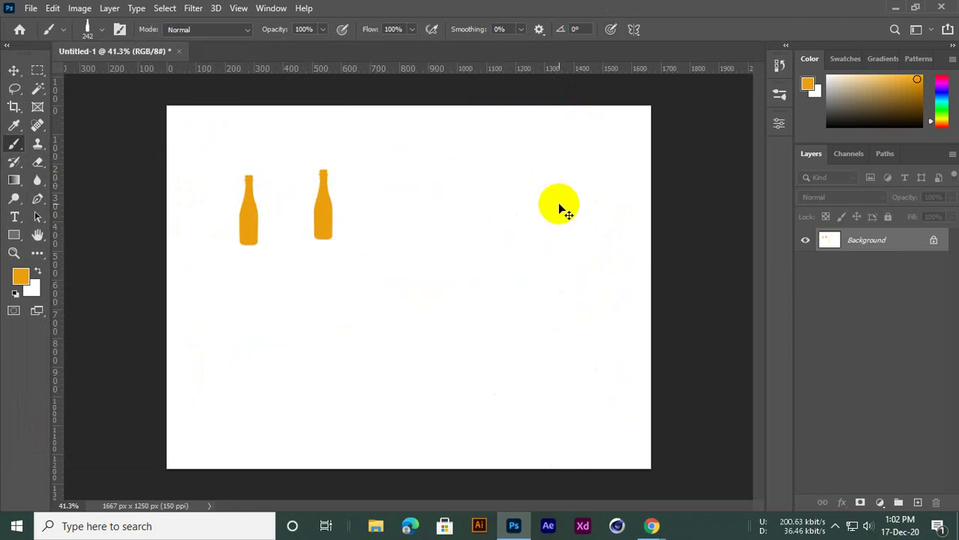
key("ctrl+z")
key("ctrl+z")
Add an empty Layer 1 above Background, check the Brushes panel, then return to Meet.
left_click(915, 509)
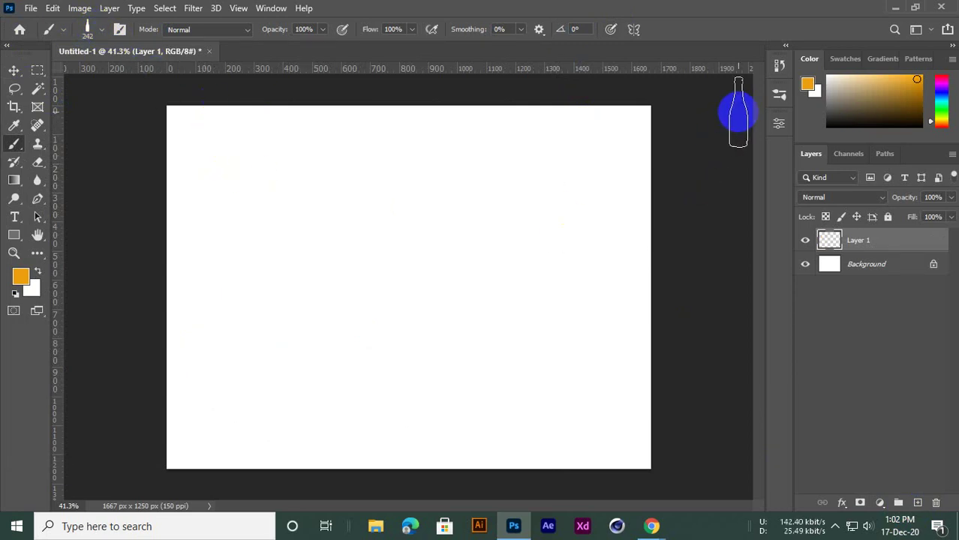
left_click(779, 94)
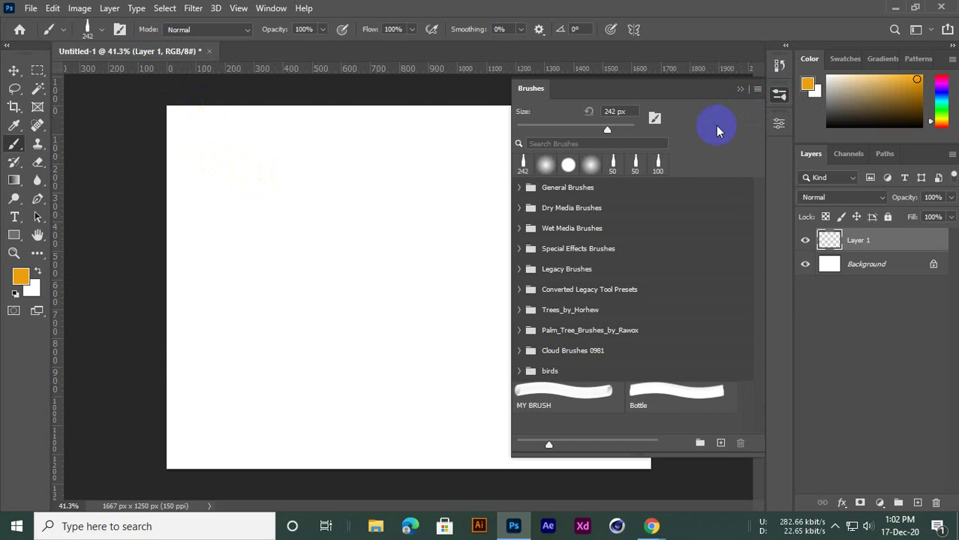
left_click(779, 94)
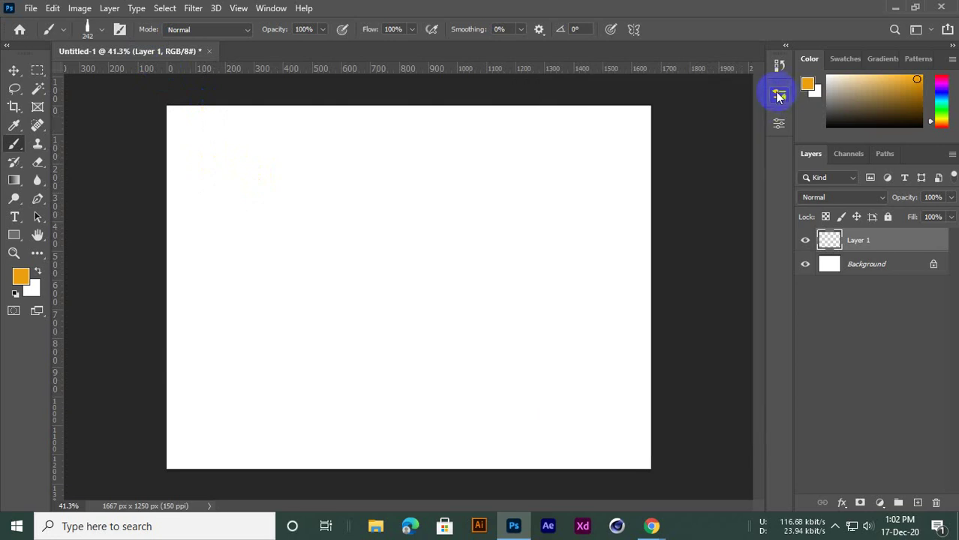
mouse_move(651, 526)
left_click(496, 444)
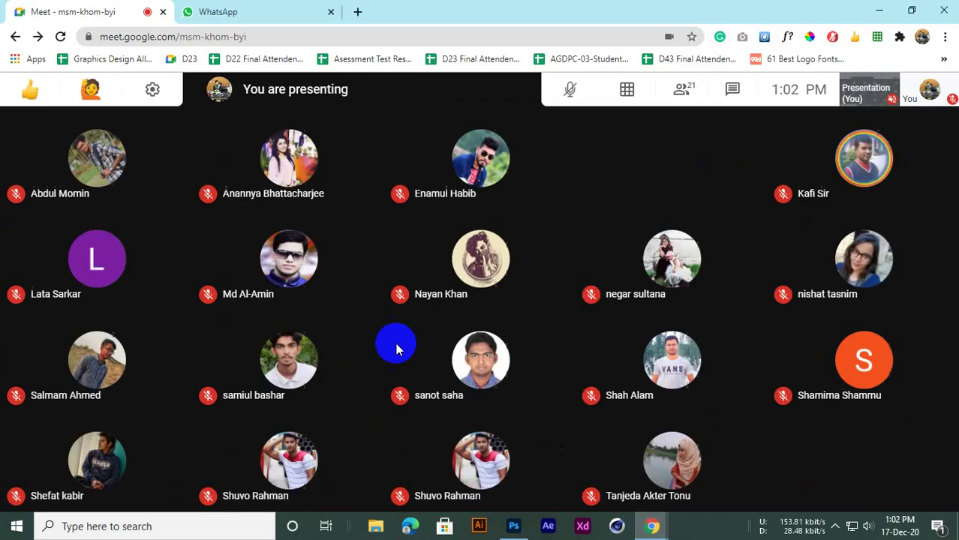
Turn the Meet microphone on and return to Photoshop with the Move tool selected.
left_click(424, 490)
left_click(513, 526)
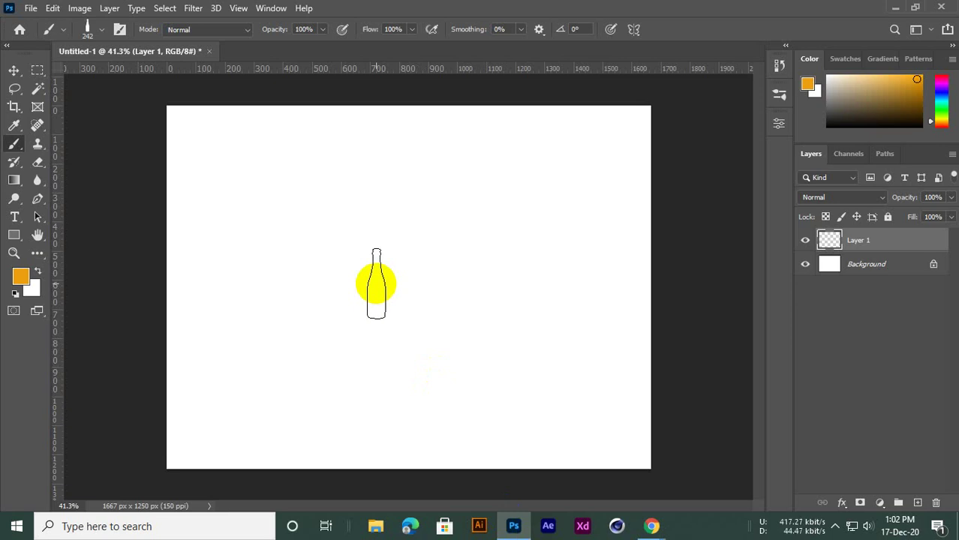
left_click(16, 70)
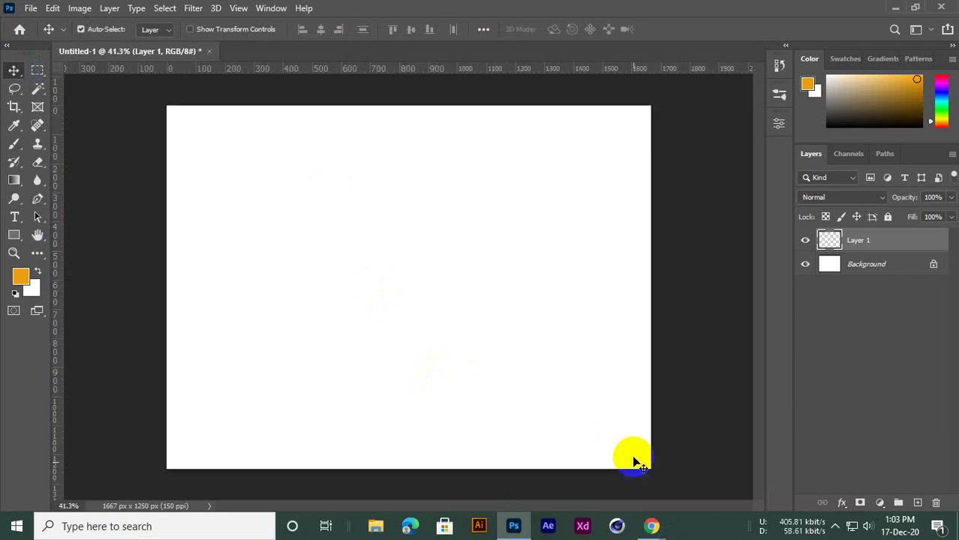
Glance at the WhatsApp chat via Meet's window, then come back to the Photoshop document.
left_click(601, 469)
left_click(251, 10)
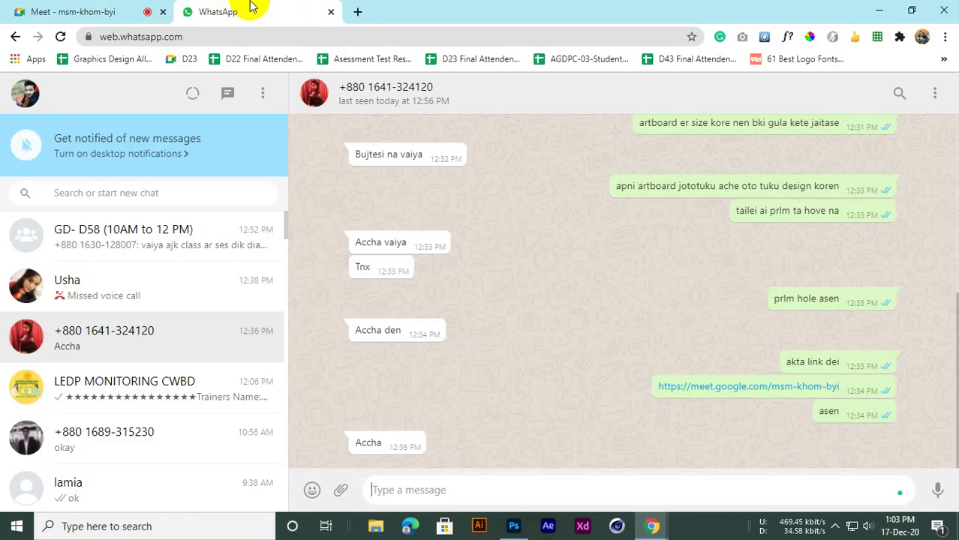
left_click(84, 11)
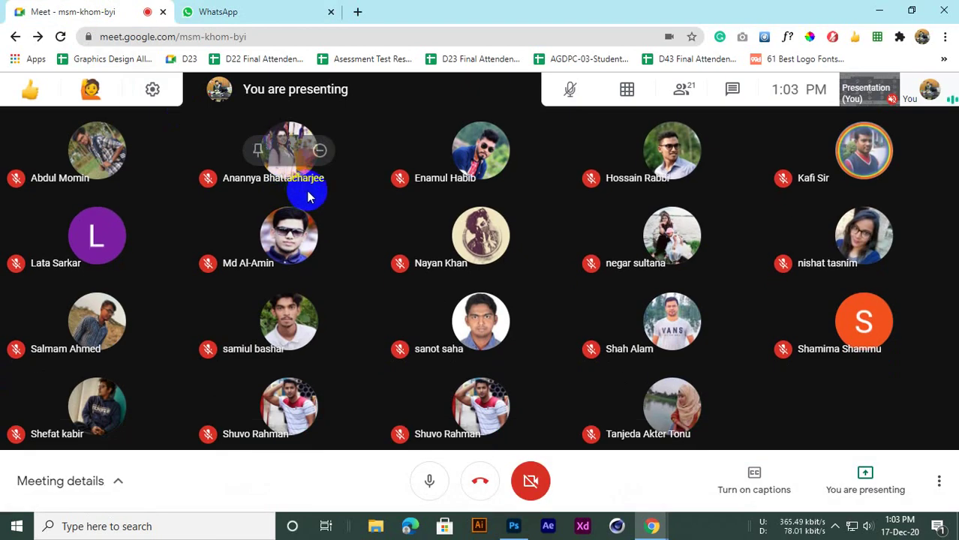
left_click(513, 525)
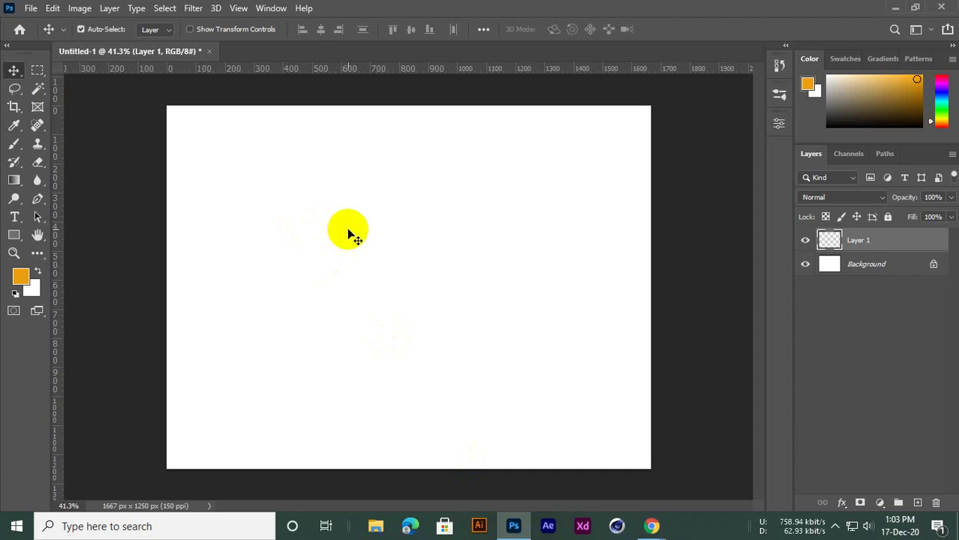
Reselect the standard Brush Tool from the brush flyout so the Bottle brush is active.
mouse_move(493, 506)
left_mouse_down()
mouse_move(479, 497)
mouse_move(550, 470)
left_mouse_up()
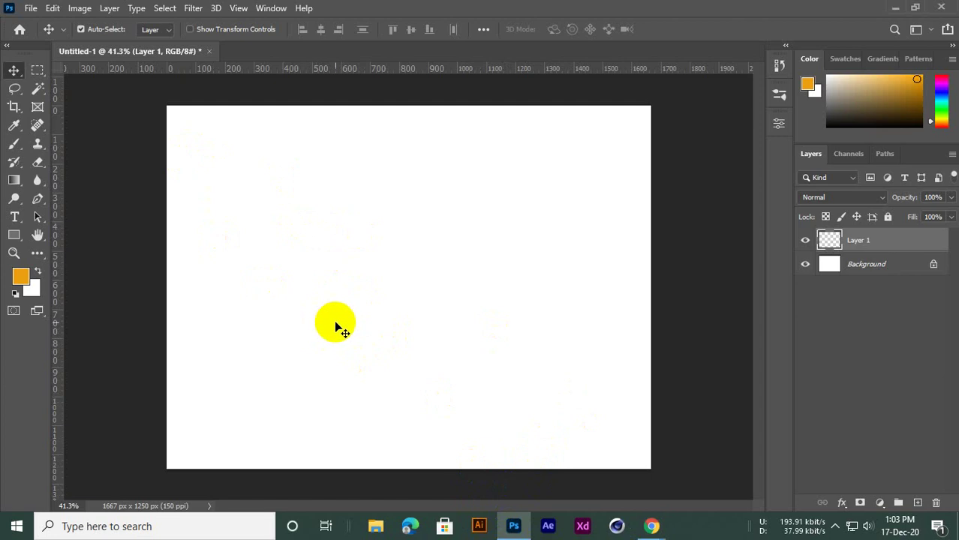
mouse_move(338, 328)
left_mouse_down()
mouse_move(146, 375)
mouse_move(233, 178)
left_mouse_up()
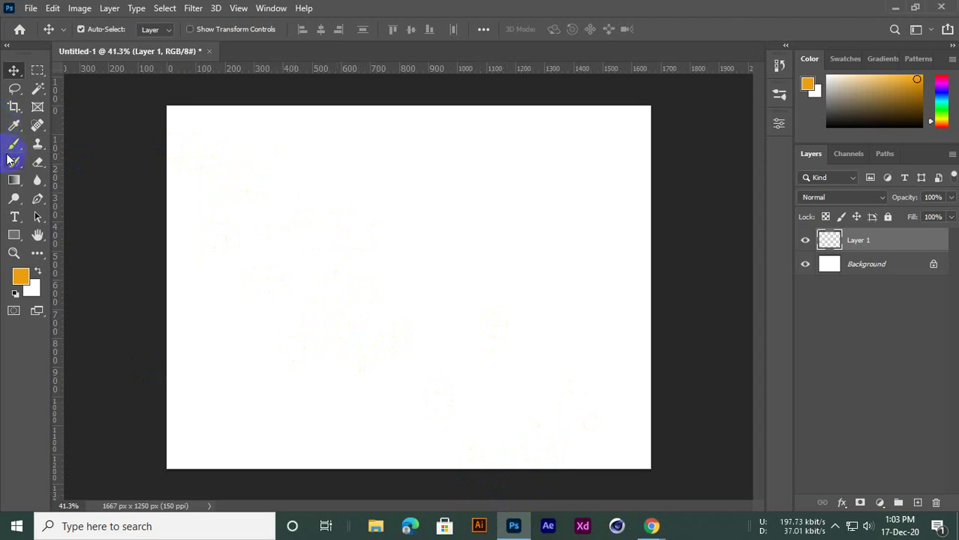
left_click(9, 157)
left_click(38, 143)
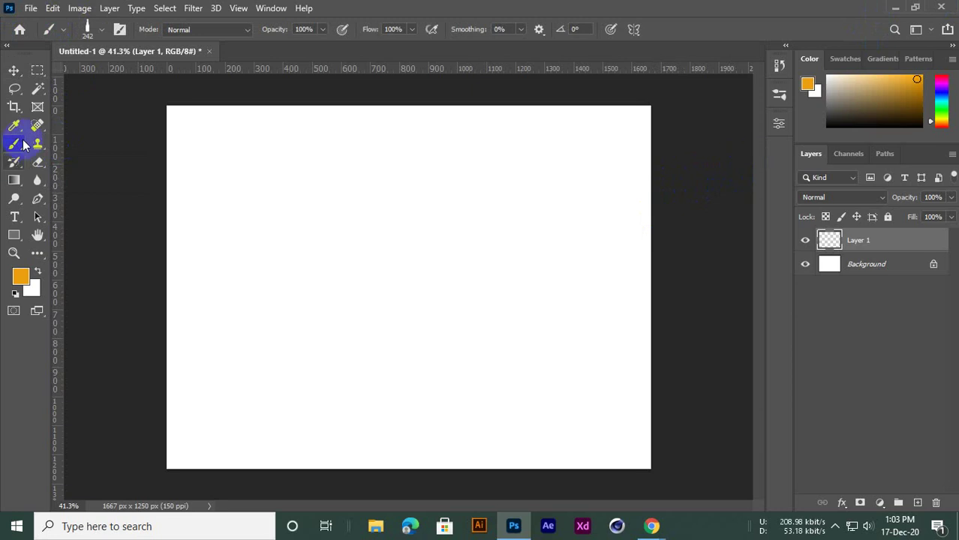
Repeatedly confirm the standard Brush Tool from the brush-group flyout.
right_click(16, 145)
left_click(69, 144)
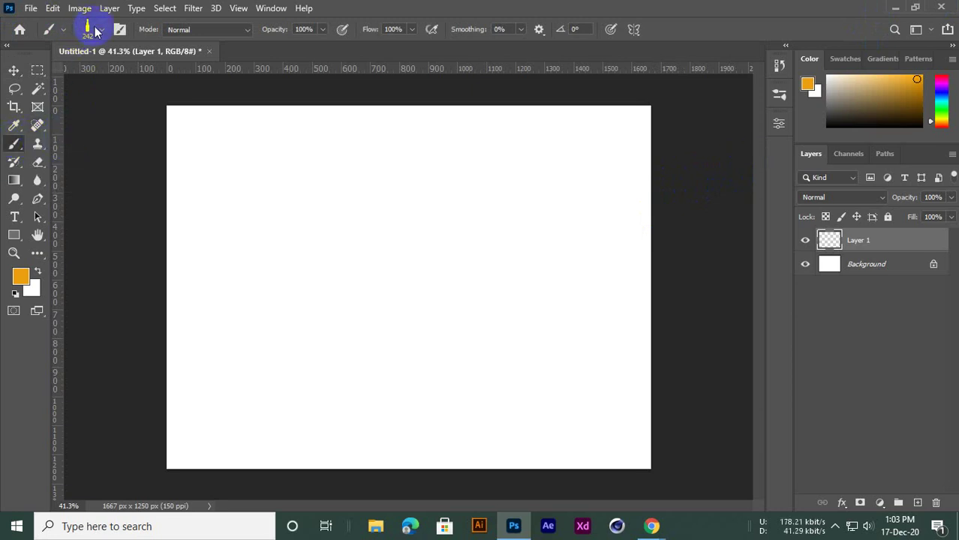
right_click(14, 144)
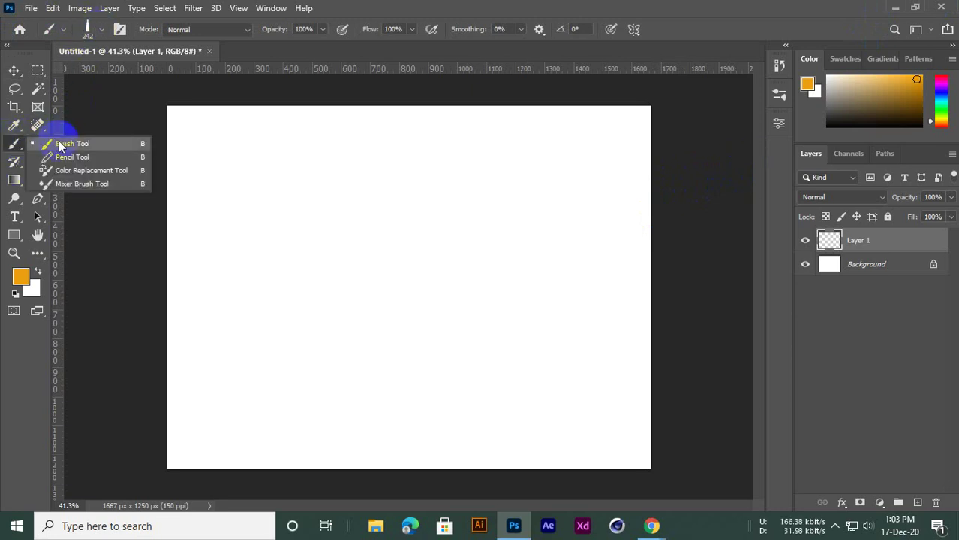
left_click(60, 144)
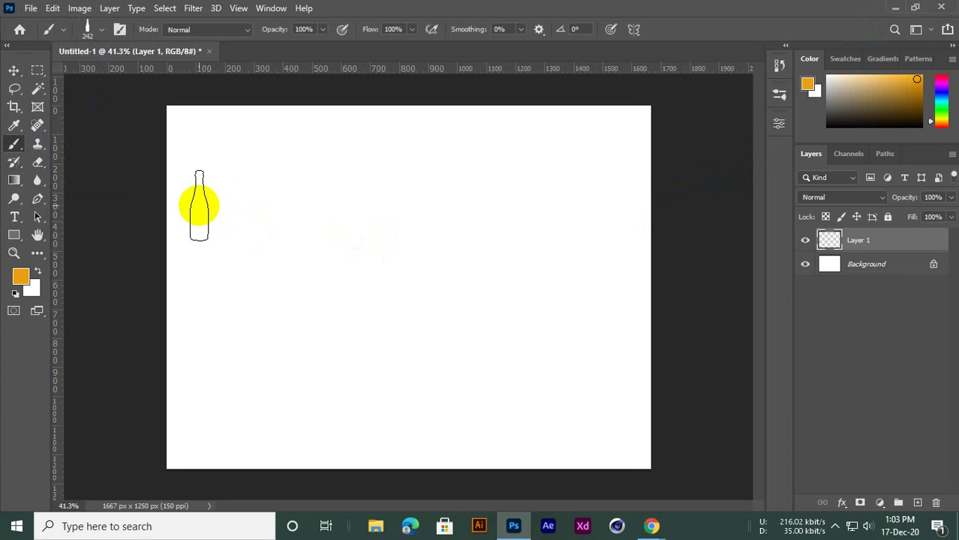
right_click(14, 146)
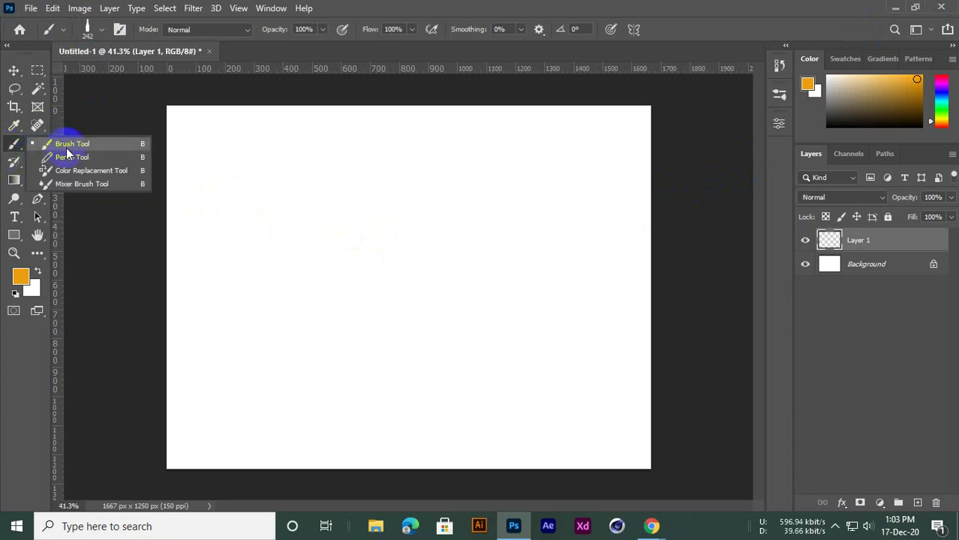
left_click(67, 148)
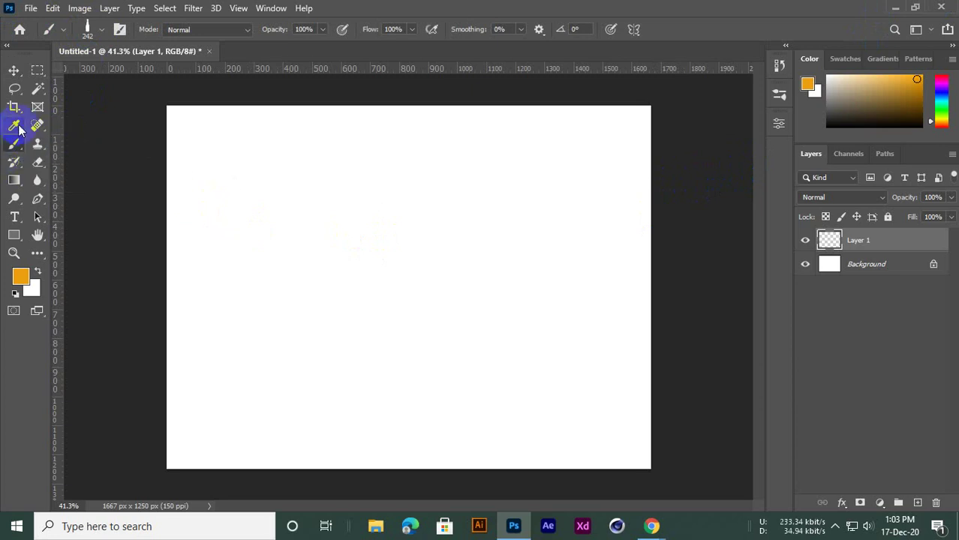
Cycle the brush tools with Shift+B, return to Brush Tool, and scroll presets to General Brushes.
key("shift+b")
key("shift+b")
key("shift+b")
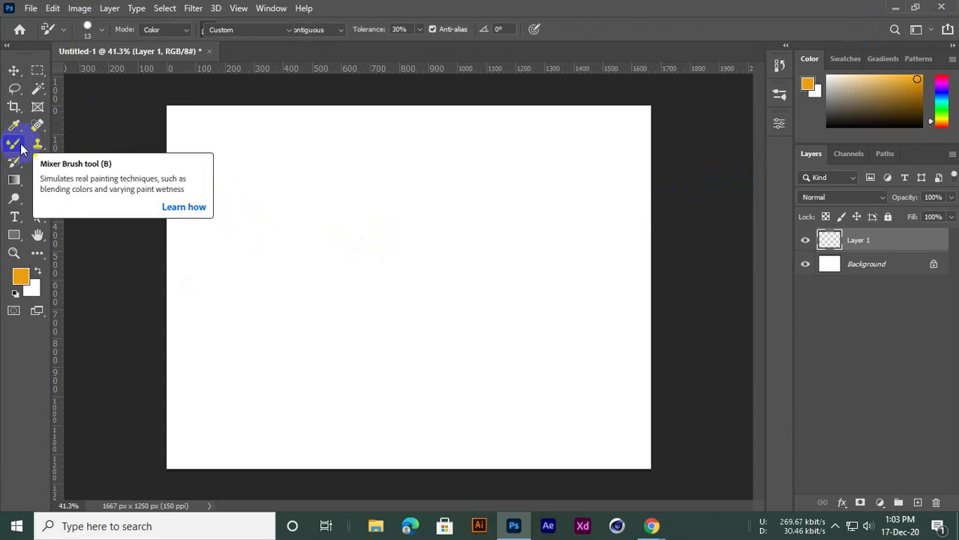
key("shift+b")
key("shift+b")
key("shift+b")
key("shift+b")
key("shift+b")
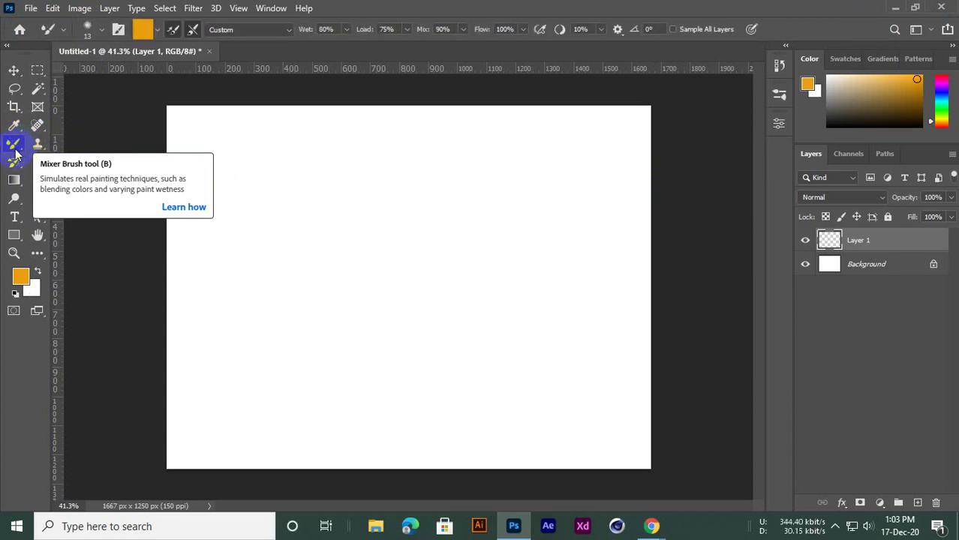
right_click(15, 149)
left_click(75, 143)
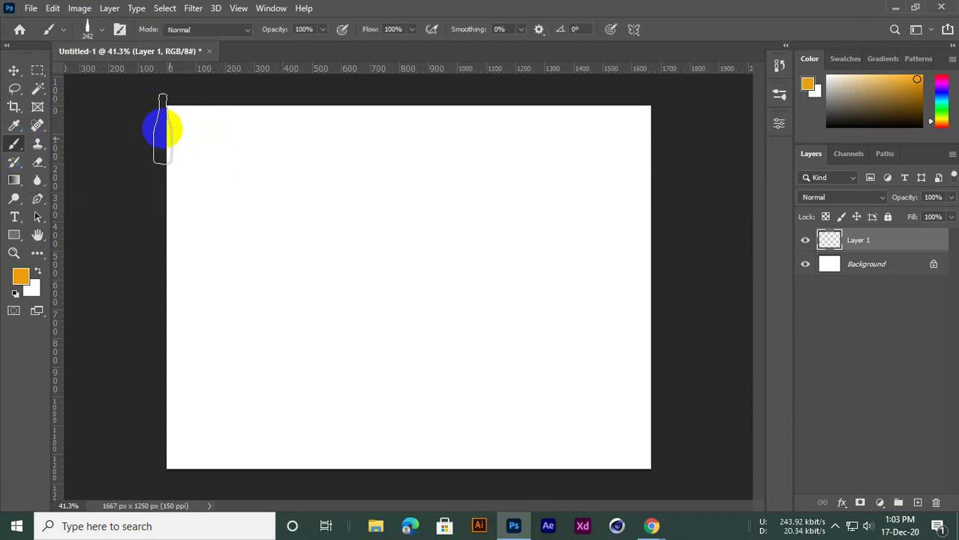
left_click(102, 34)
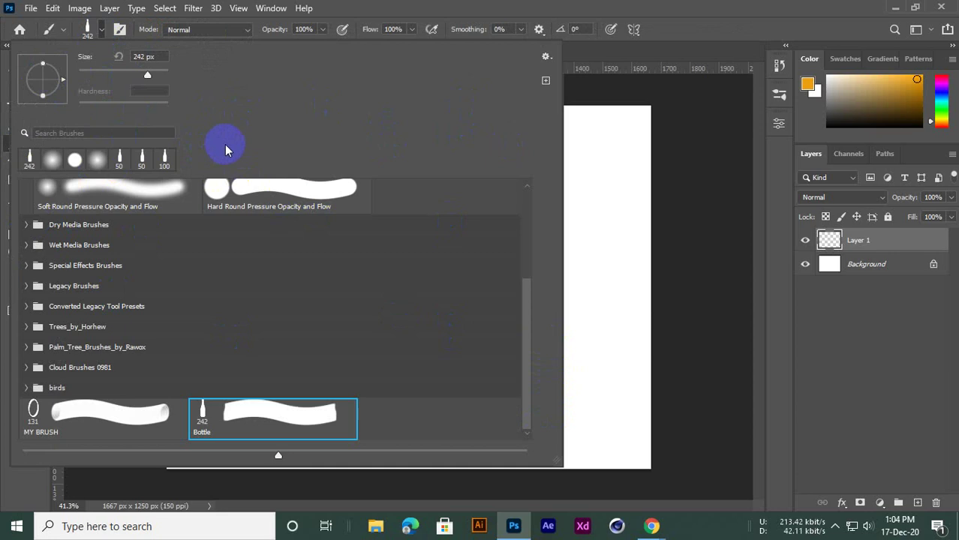
scroll(142, 248, "up", 5)
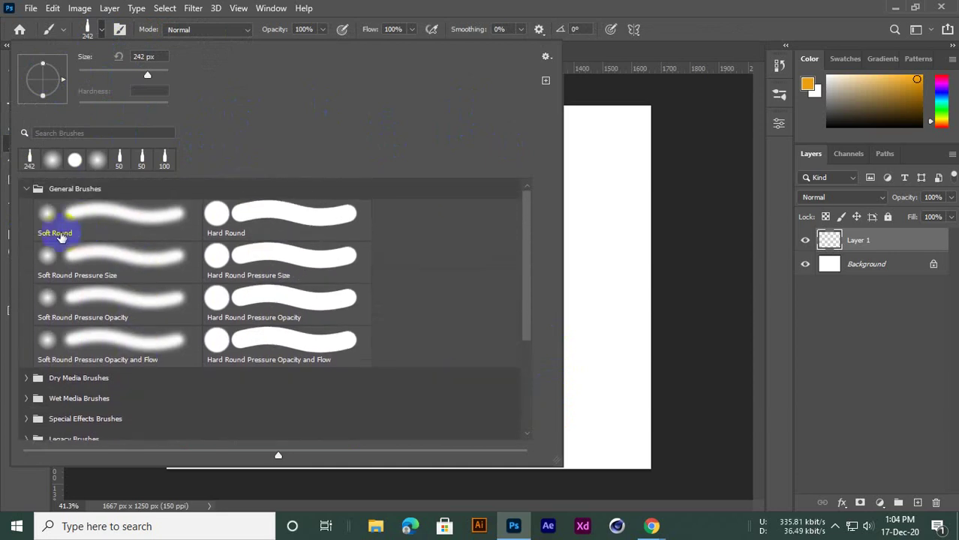
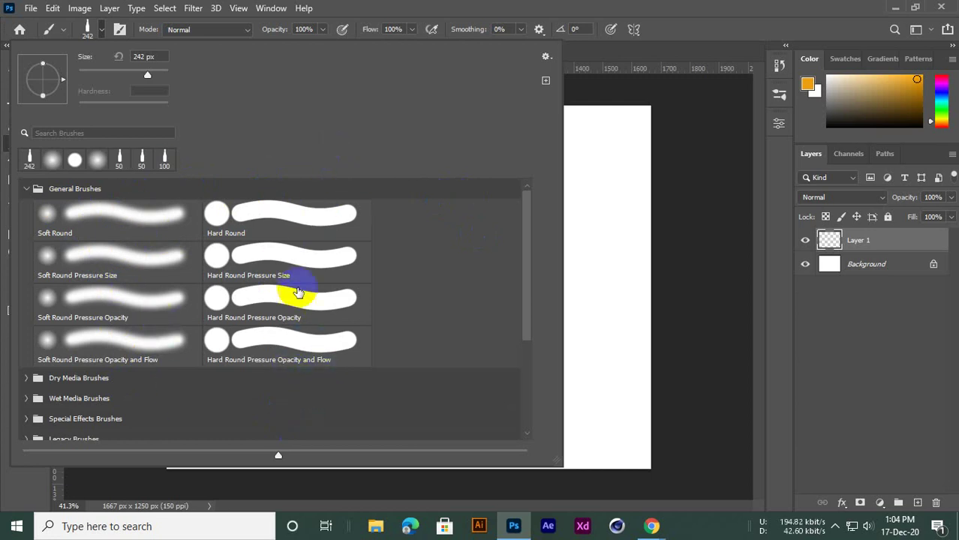
Hide brush names and stroke previews in the brush list, and expand Dry Media Brushes.
left_click(545, 57)
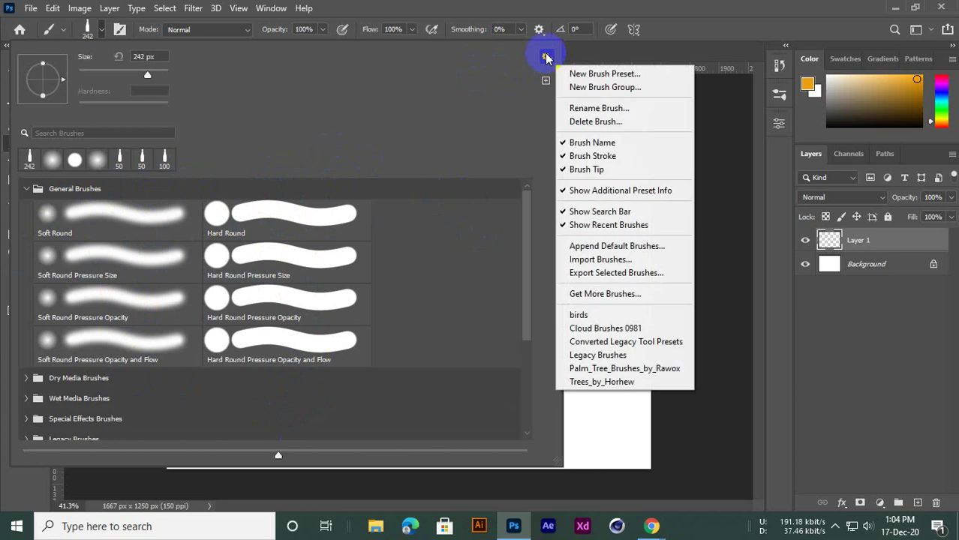
left_click(593, 144)
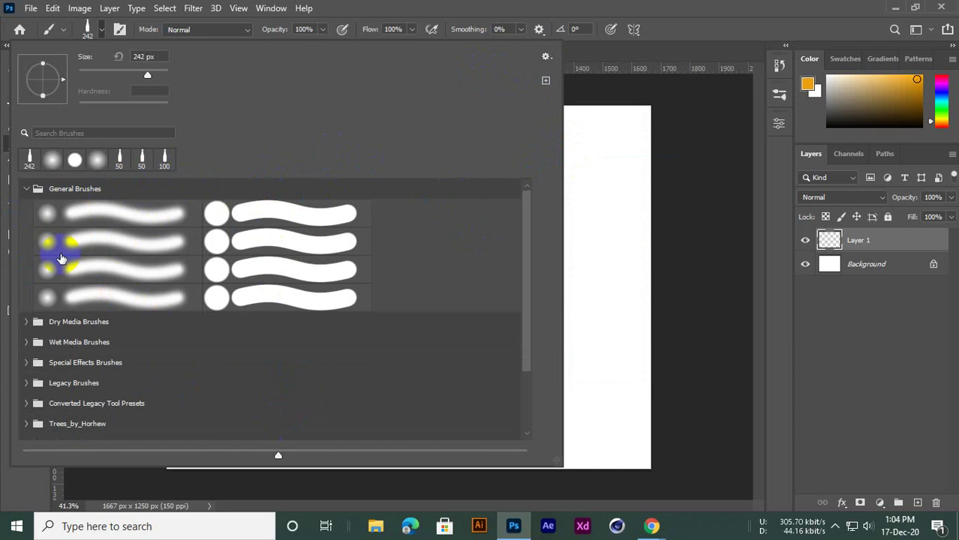
left_click(546, 58)
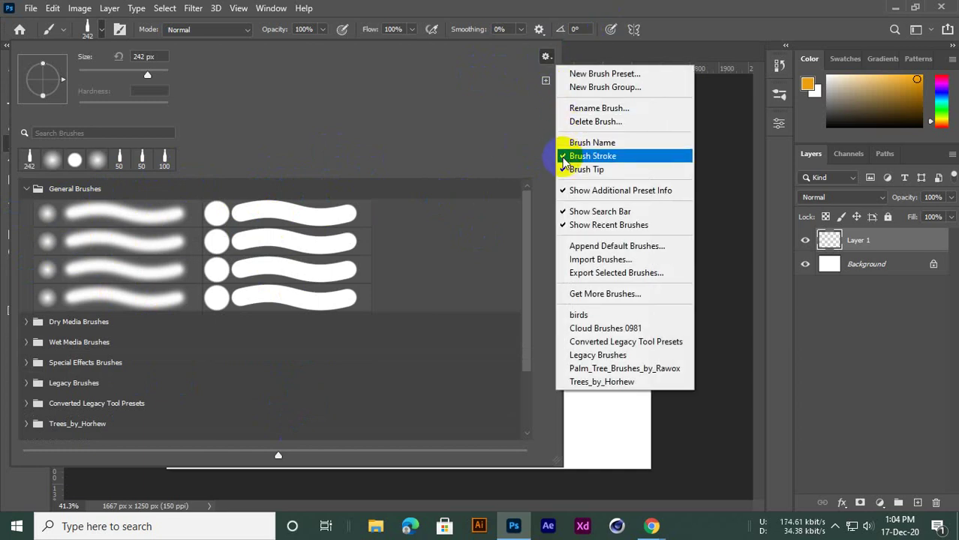
left_click(561, 157)
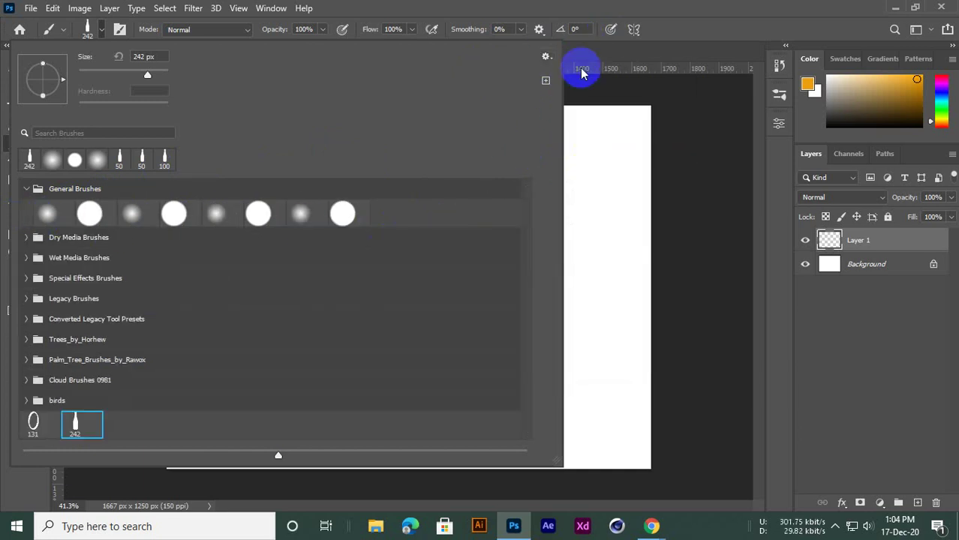
left_click(546, 58)
left_click(565, 166)
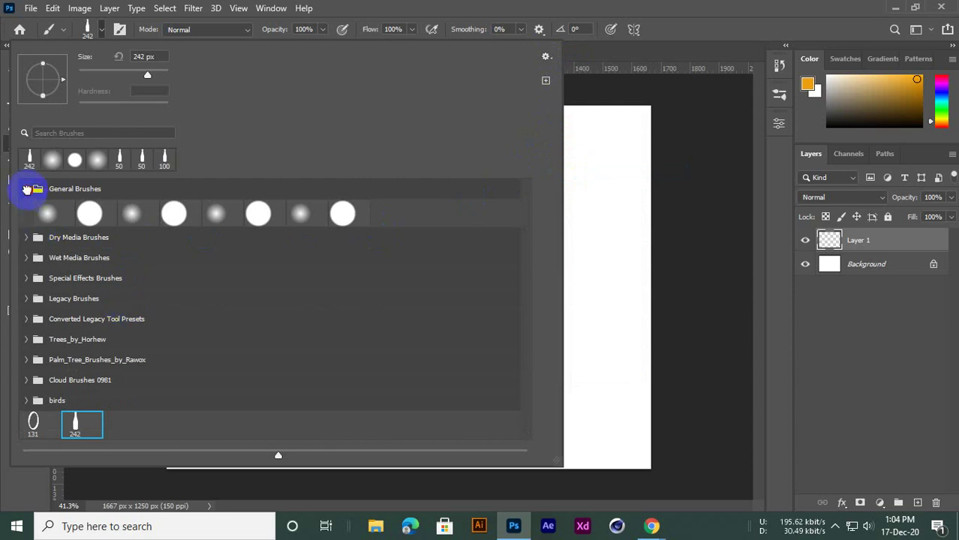
double_click(27, 190)
left_click(30, 237)
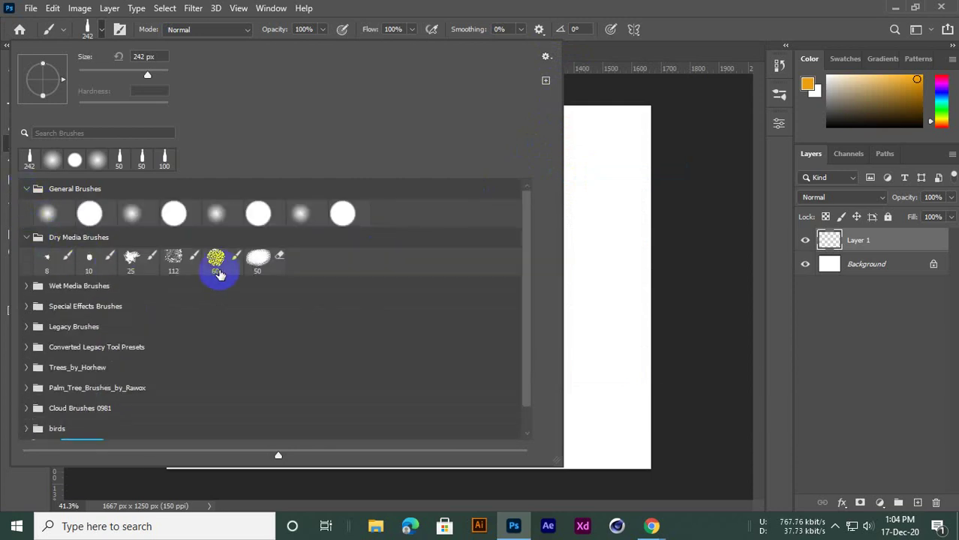
Show stroke previews again and hide the brush tip thumbnails in the brush list.
left_click(546, 57)
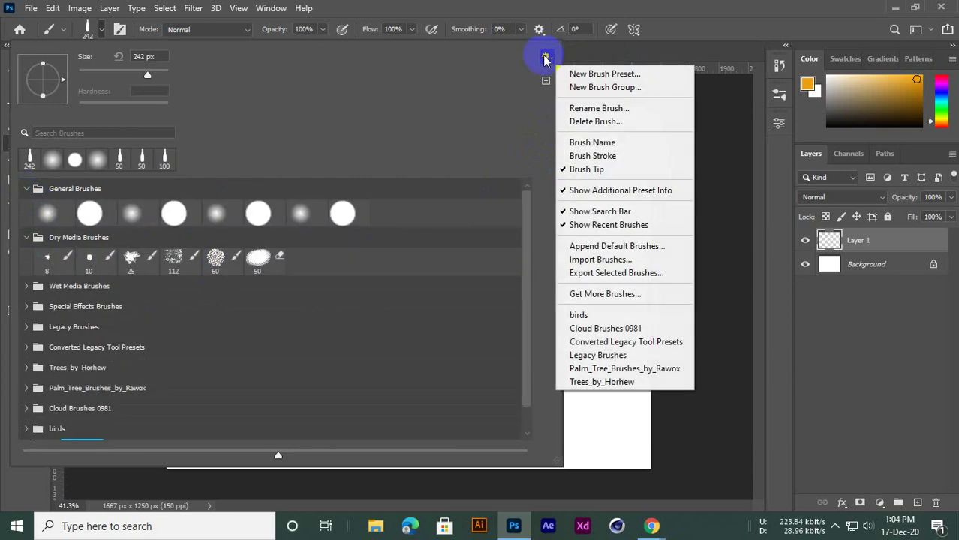
left_click(574, 169)
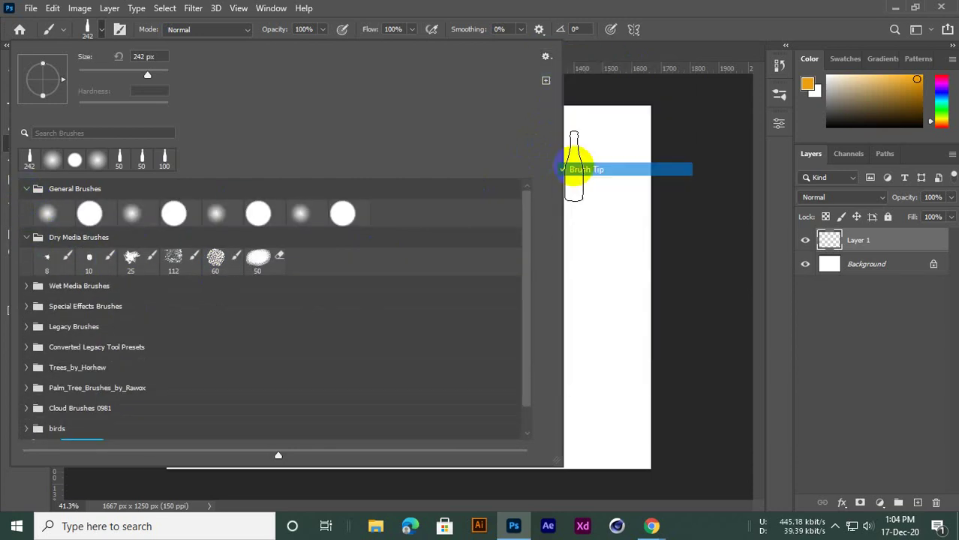
left_click(546, 58)
left_click(559, 170)
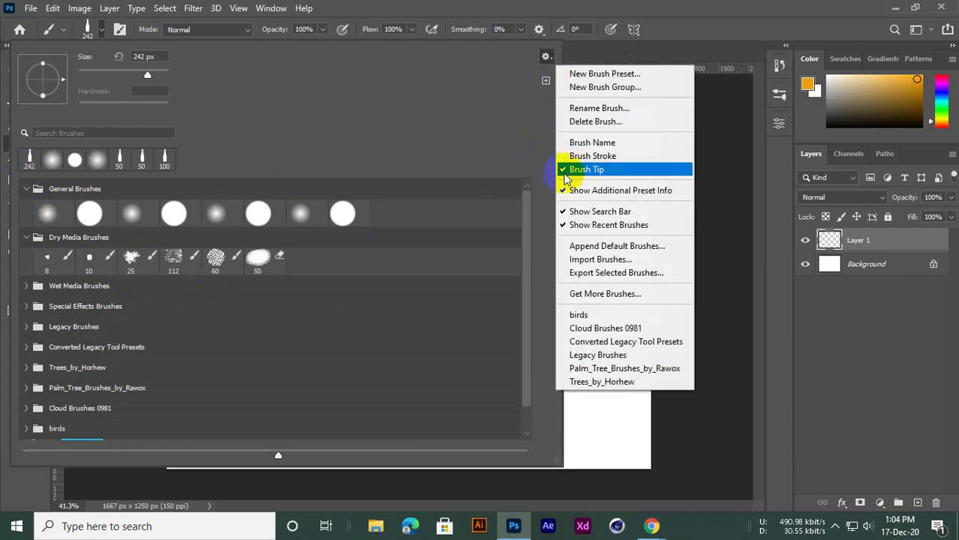
left_click(625, 155)
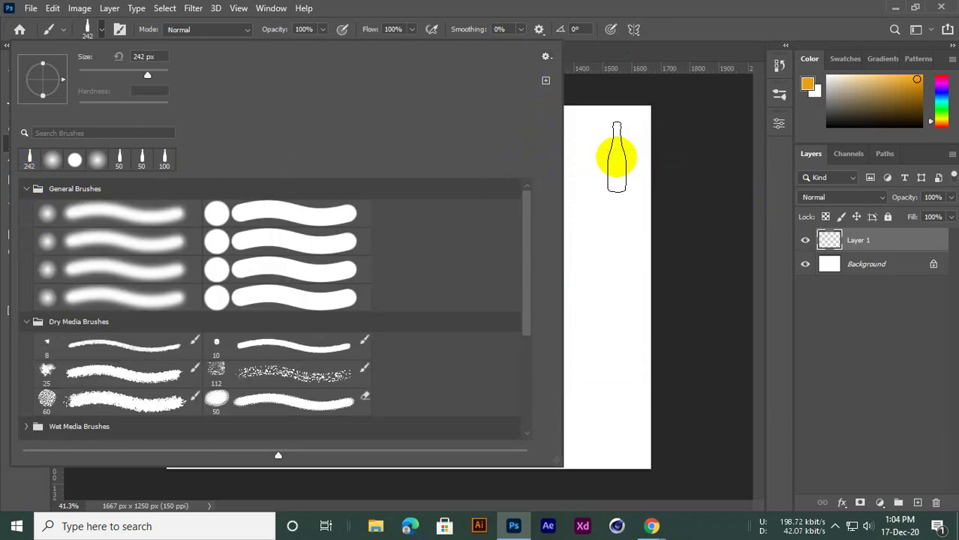
left_click(547, 57)
left_click(574, 171)
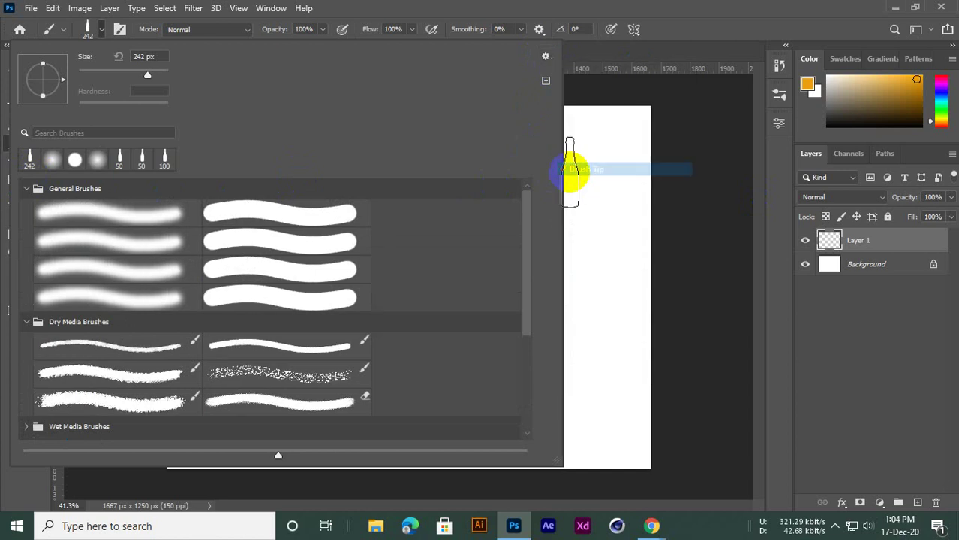
scroll(78, 208, "down", 3)
scroll(118, 364, "up", 3)
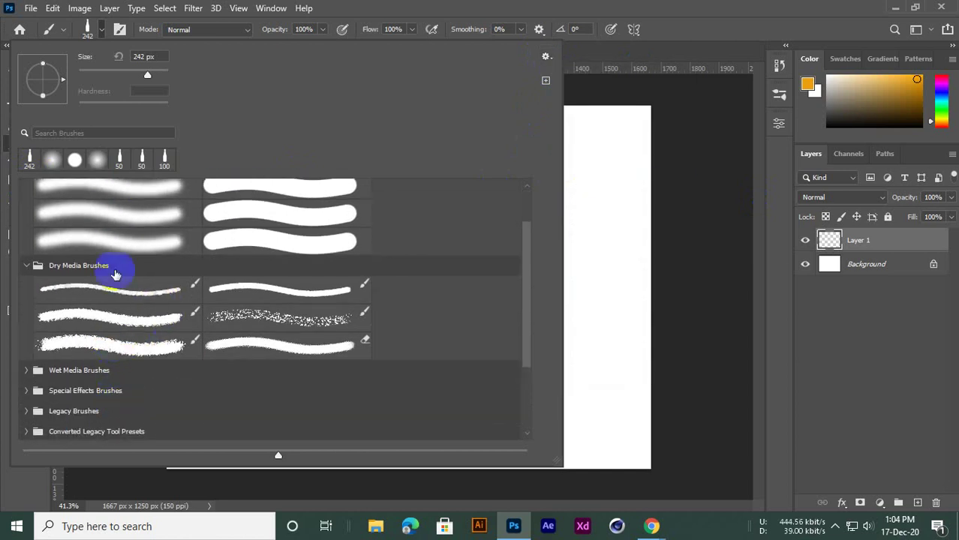
Restore brush tip thumbnails and brush names, then close the brush preset picker.
left_click(545, 57)
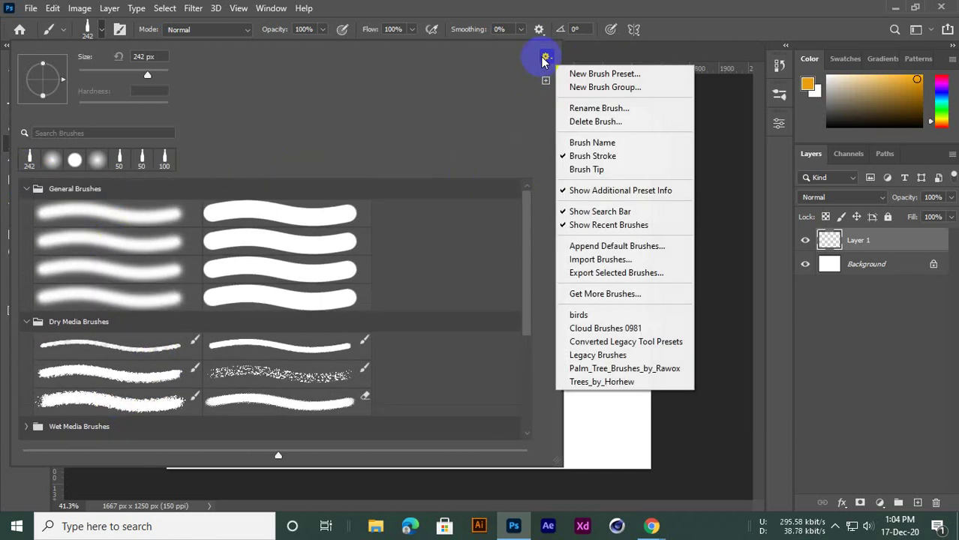
left_click(566, 170)
left_click(545, 57)
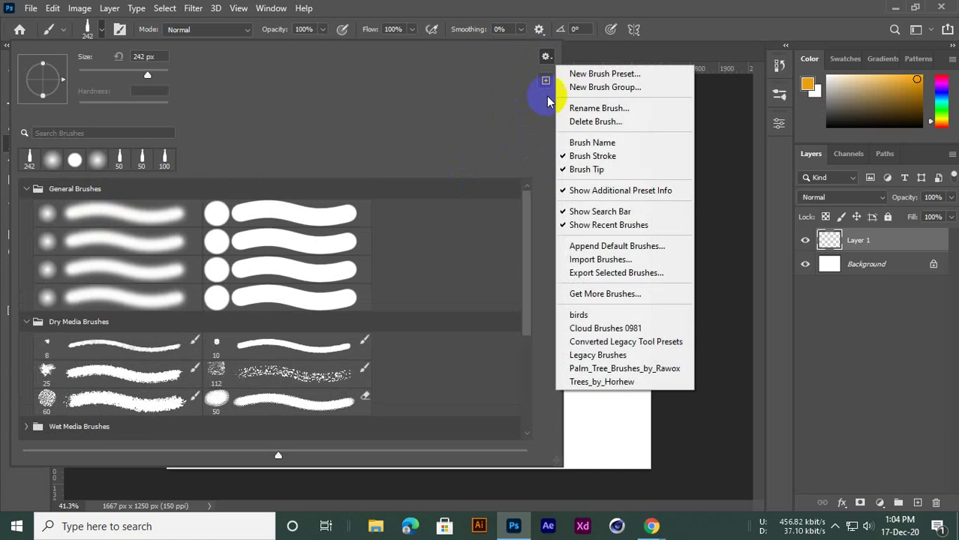
left_click(585, 143)
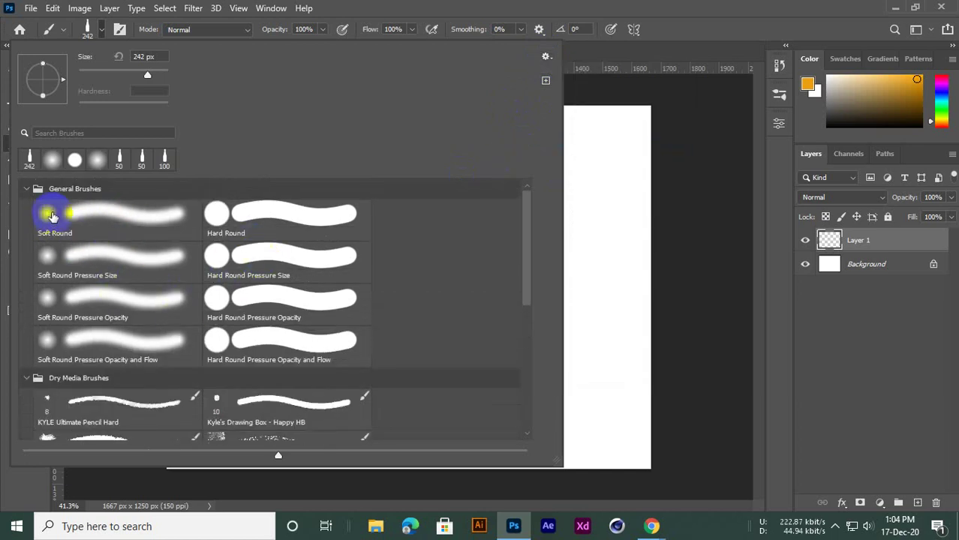
left_click(220, 206)
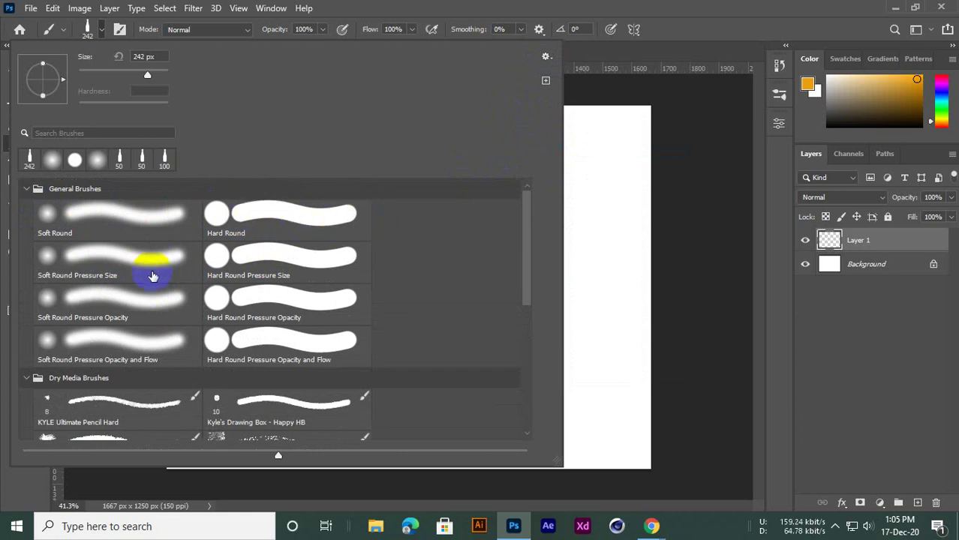
left_click(547, 57)
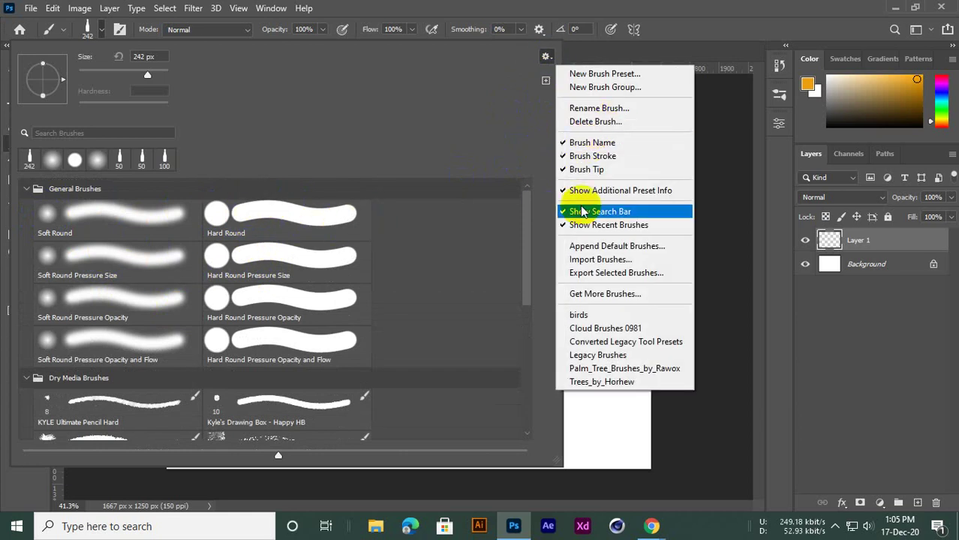
left_click(601, 489)
left_click(651, 527)
Admit the person waiting to join the Google Meet call and return to Photoshop.
left_click(568, 469)
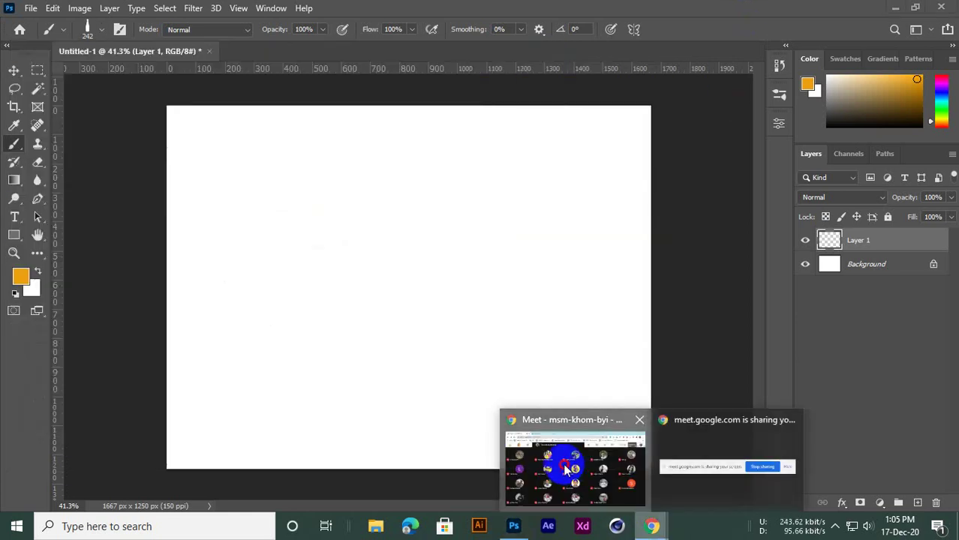
left_click(624, 158)
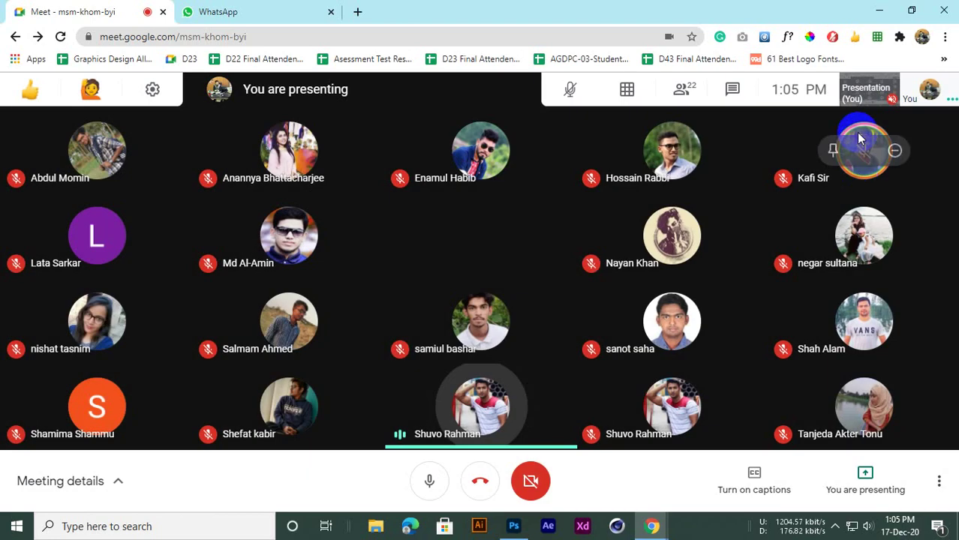
left_click(880, 10)
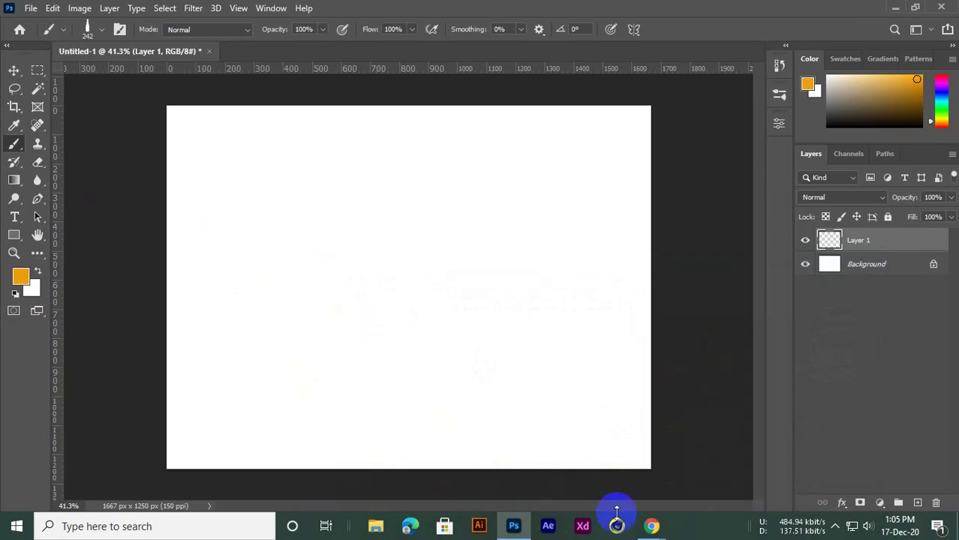
Open the brush preset picker, select General Brushes and shrink the brush previews.
left_click(100, 29)
scroll(45, 267, "up", 3)
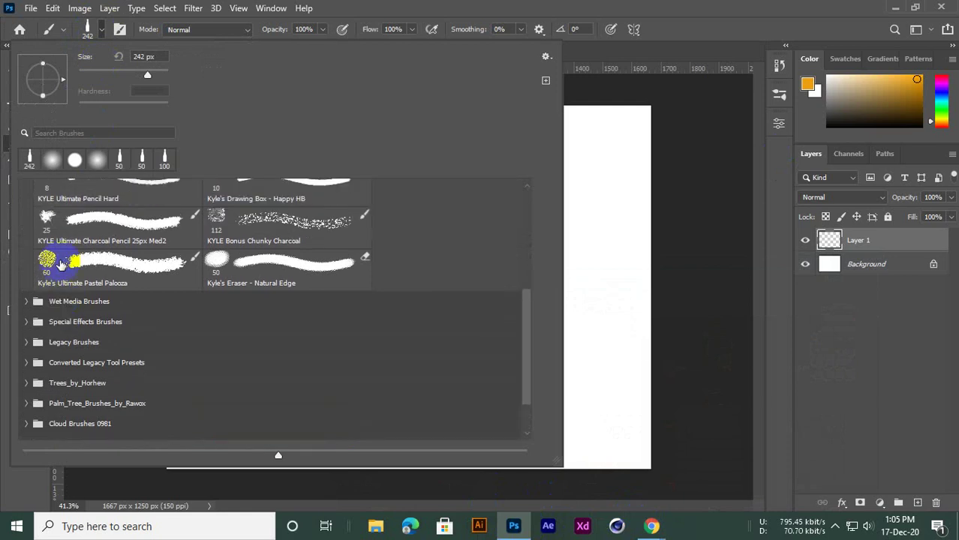
scroll(38, 225, "down", 3)
scroll(34, 267, "up", 5)
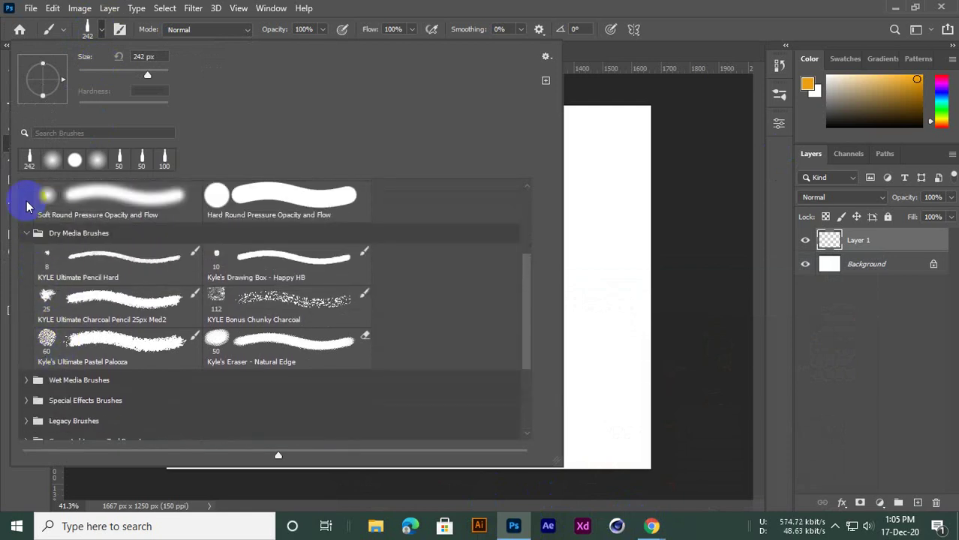
scroll(25, 235, "up", 3)
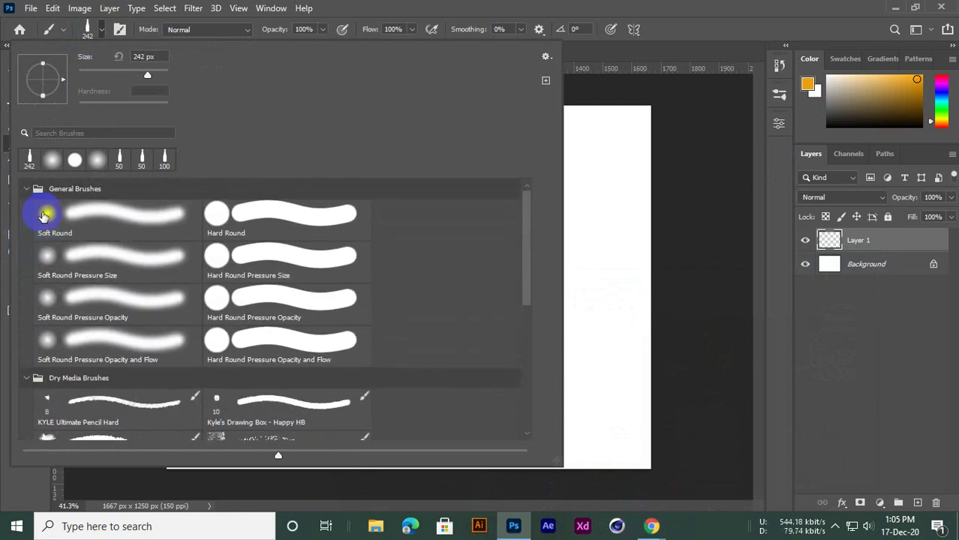
left_click(23, 192)
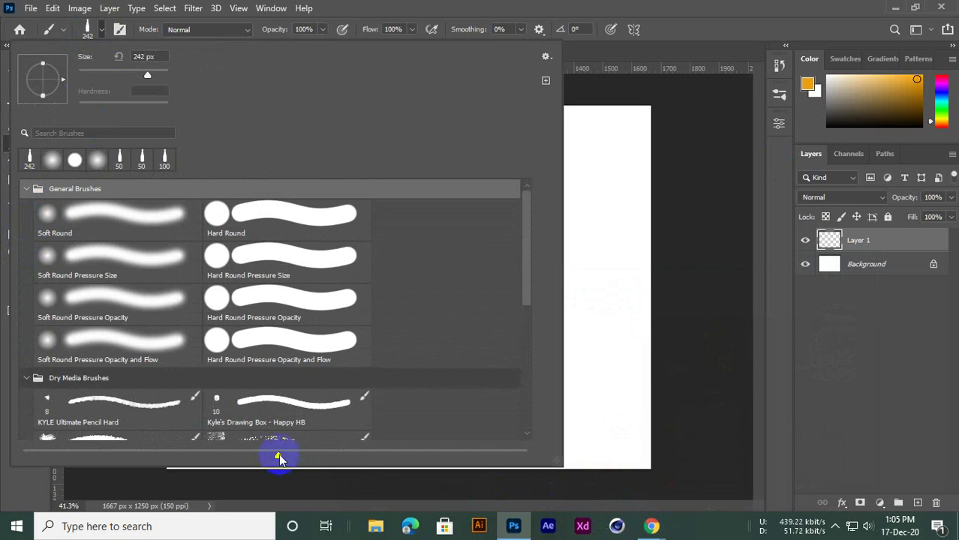
mouse_move(277, 456)
left_mouse_down()
mouse_move(1, 461)
mouse_move(510, 456)
mouse_move(160, 435)
mouse_move(85, 438)
mouse_move(58, 445)
mouse_move(107, 457)
mouse_move(40, 465)
mouse_move(80, 460)
mouse_move(150, 488)
left_mouse_up()
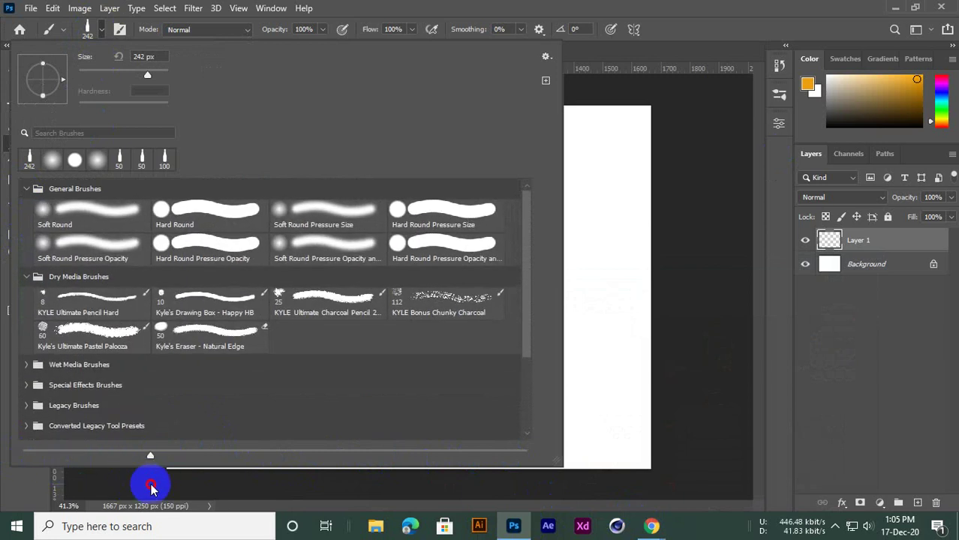
Hide the additional preset info in the brush list display options.
left_click(546, 57)
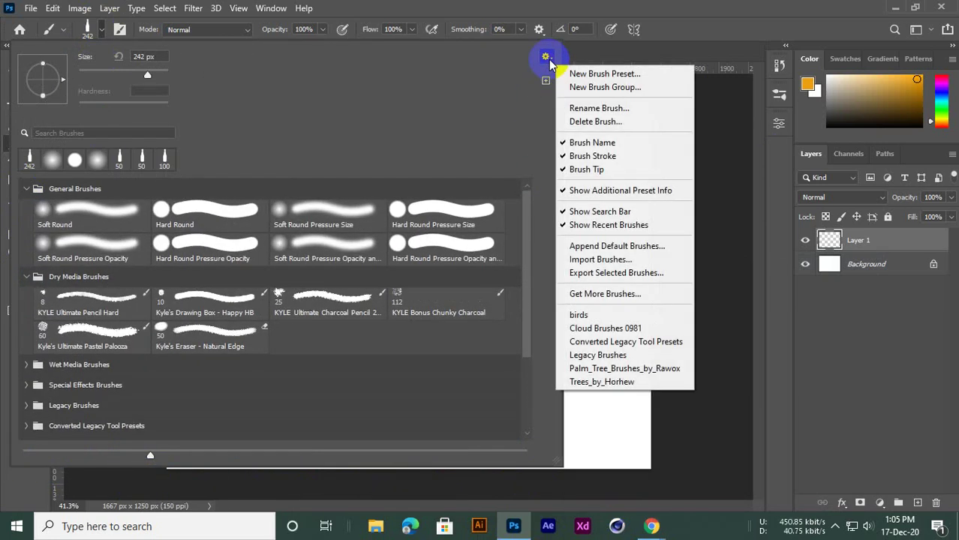
left_click(566, 192)
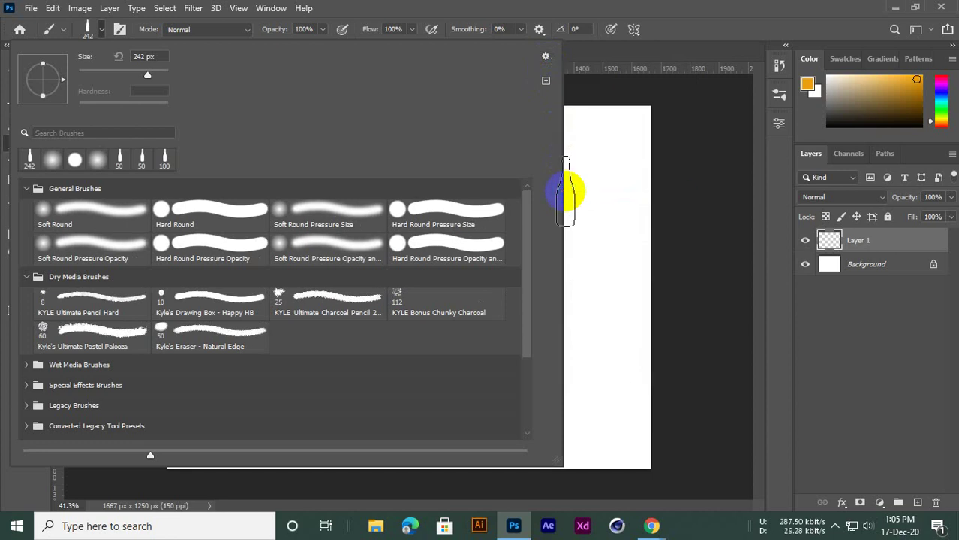
left_click(547, 57)
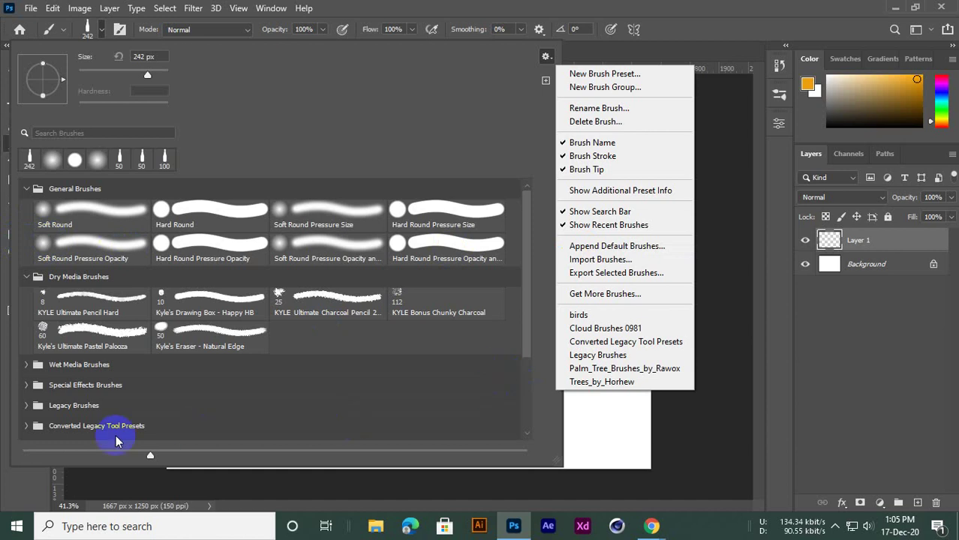
Bring the Google Meet window forward.
left_click(646, 9)
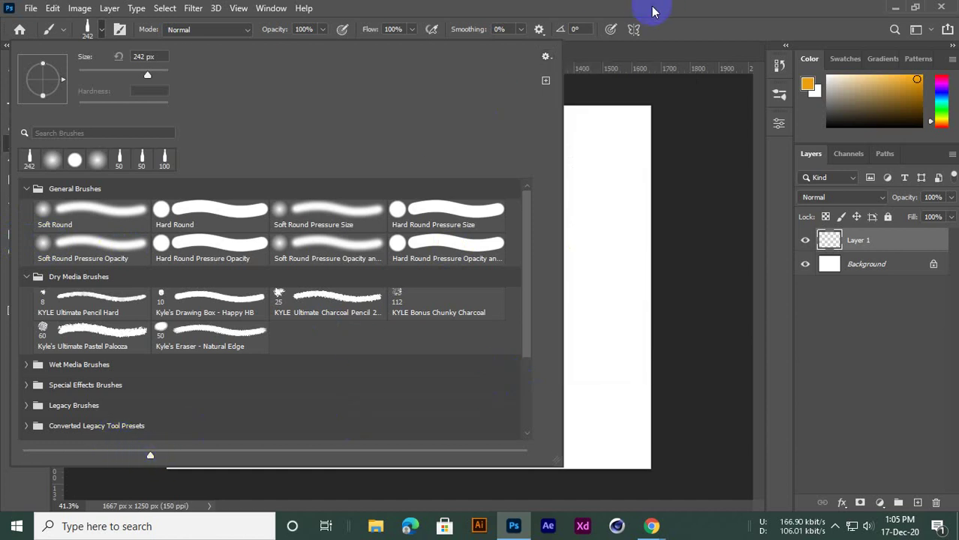
left_click(652, 526)
left_click(572, 457)
Stop presenting in Google Meet and turn off grid view.
left_click(863, 473)
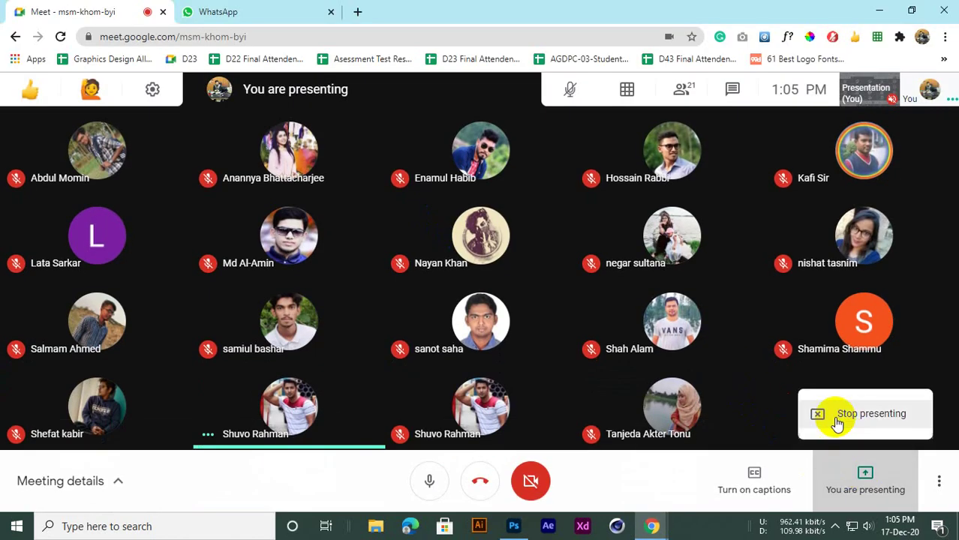
left_click(805, 414)
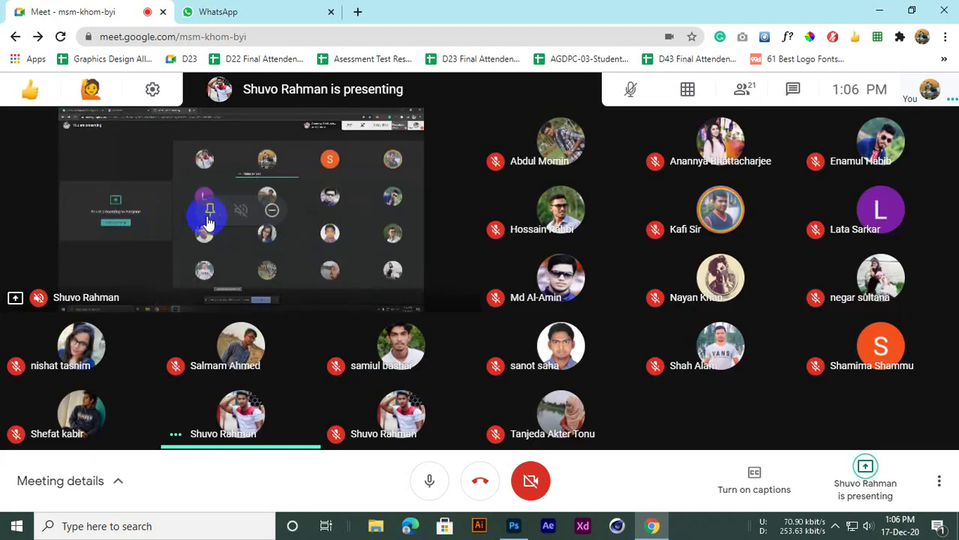
mouse_move(215, 218)
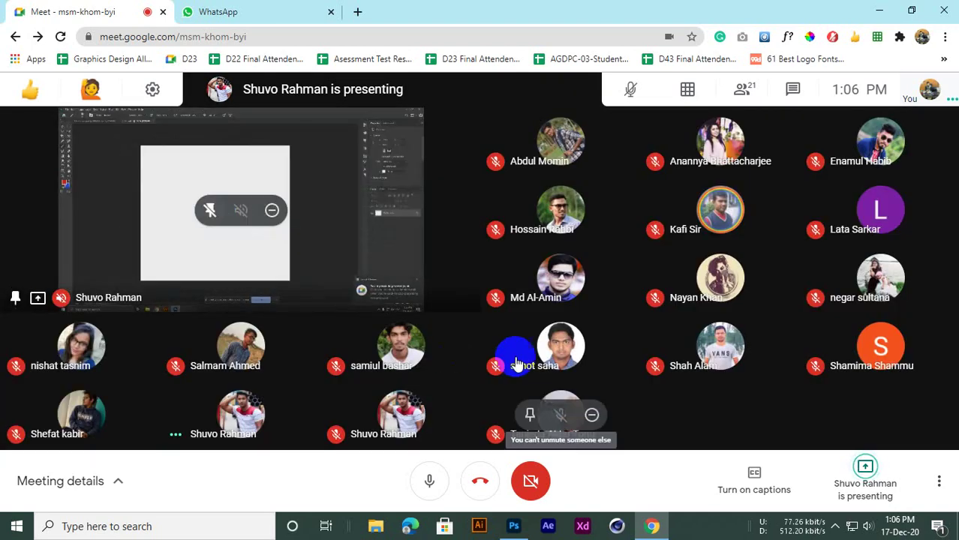
left_click(685, 88)
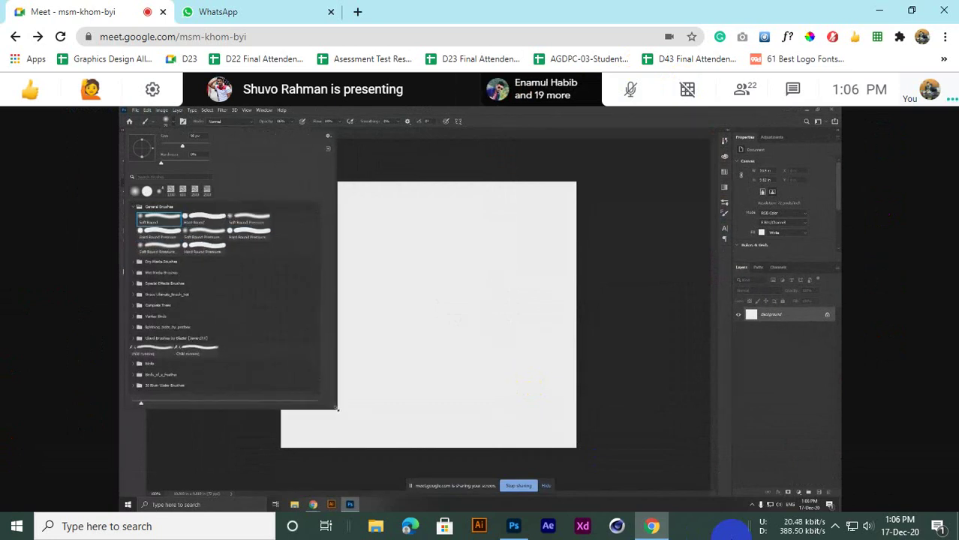
Present the entire screen again, hide the sharing notice and return to Photoshop.
left_click(514, 528)
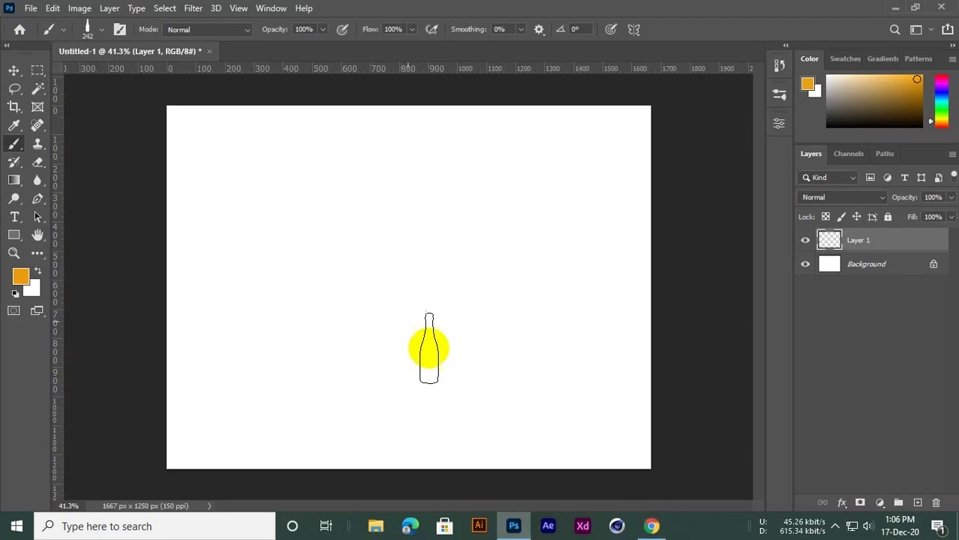
left_click(651, 527)
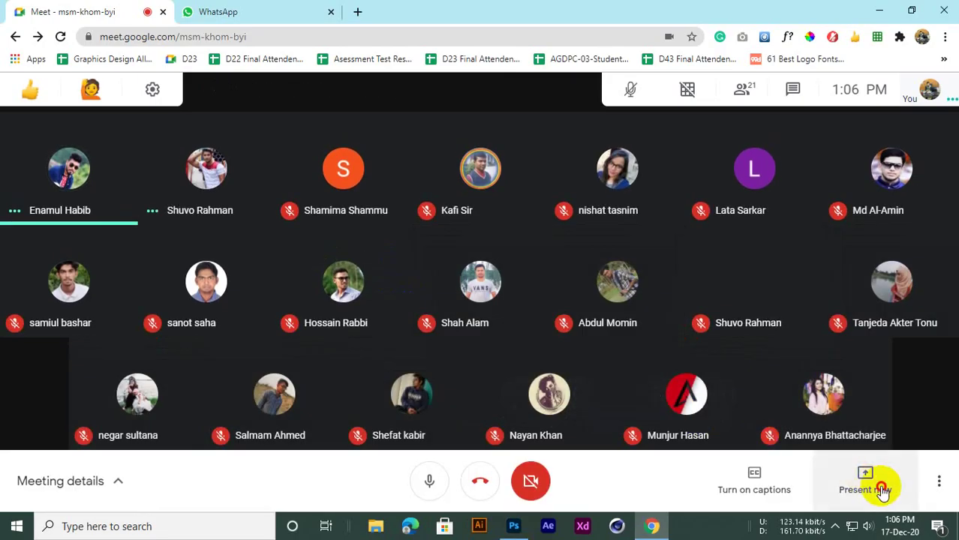
left_click(876, 486)
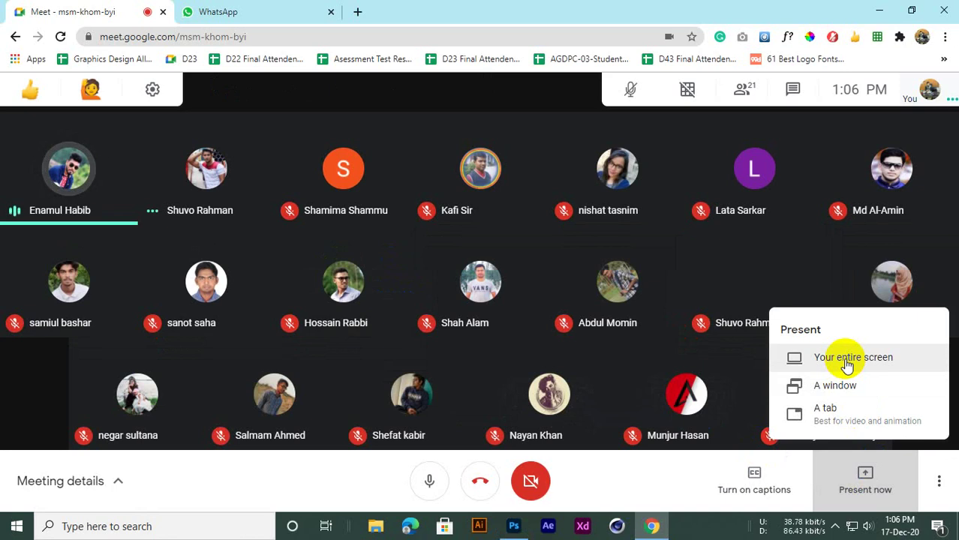
left_click(847, 362)
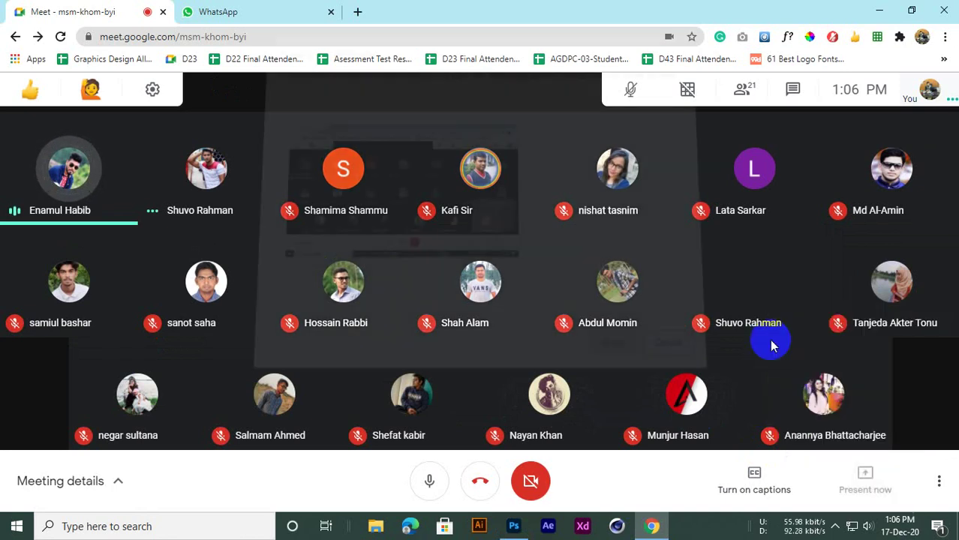
left_click(604, 338)
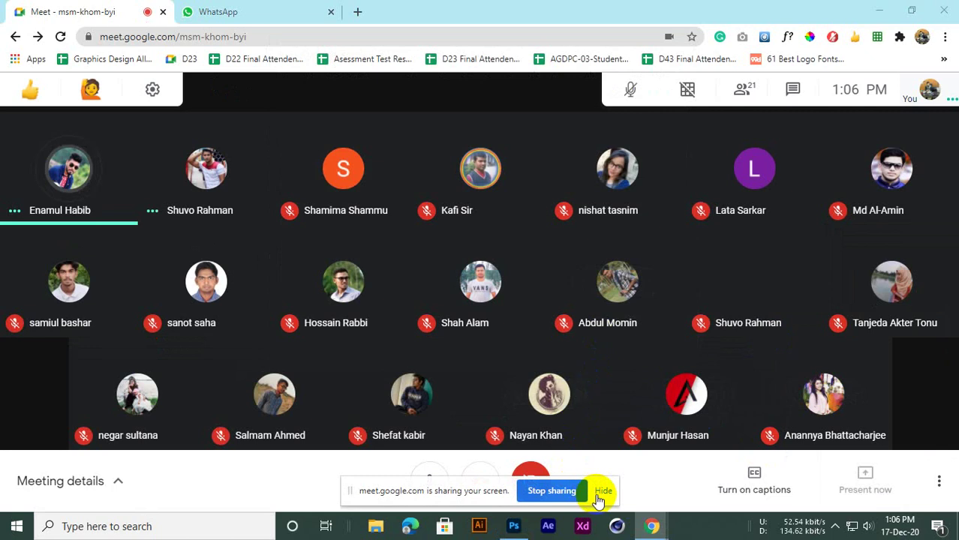
left_click(603, 491)
left_click(514, 528)
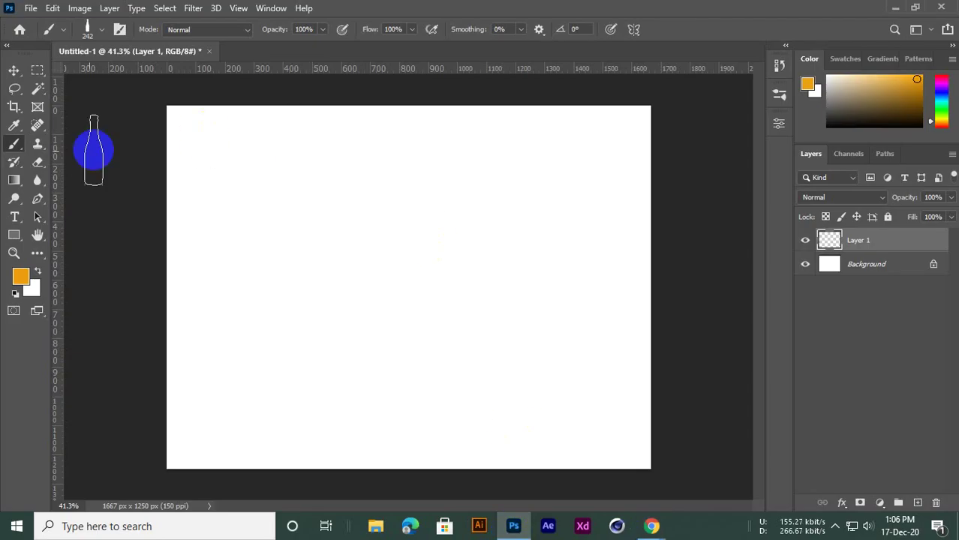
Keep the regular Brush Tool selected and reopen the brush presets.
right_click(24, 147)
left_click(64, 145)
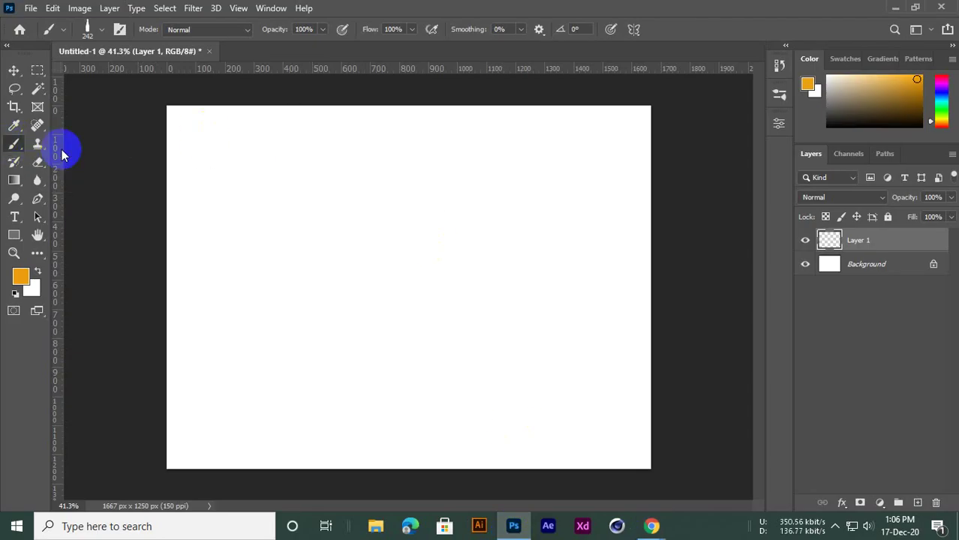
left_click(101, 30)
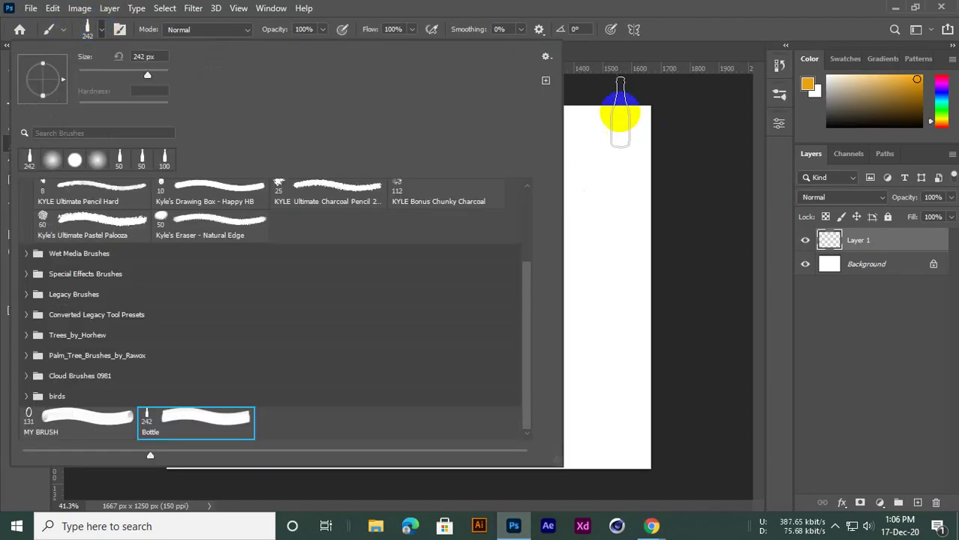
left_click(623, 20)
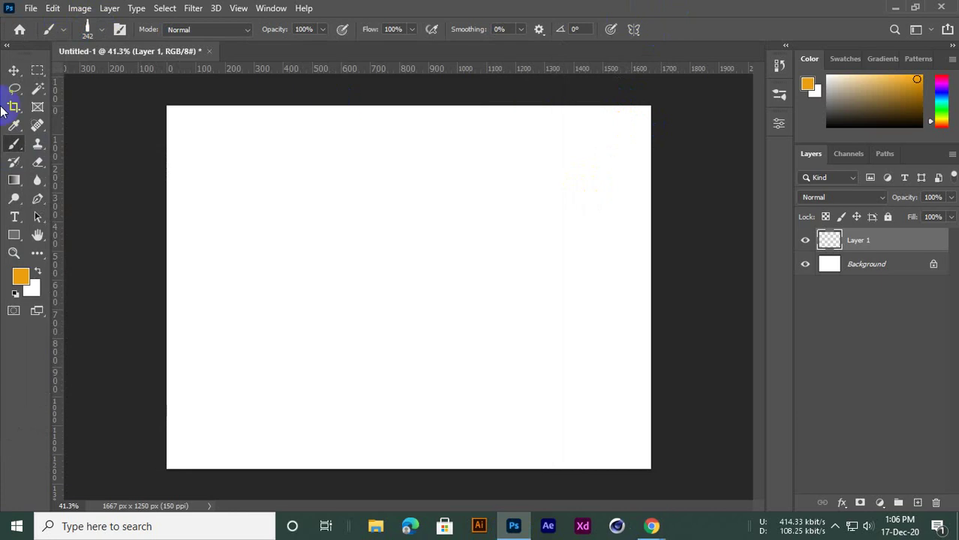
left_click(96, 30)
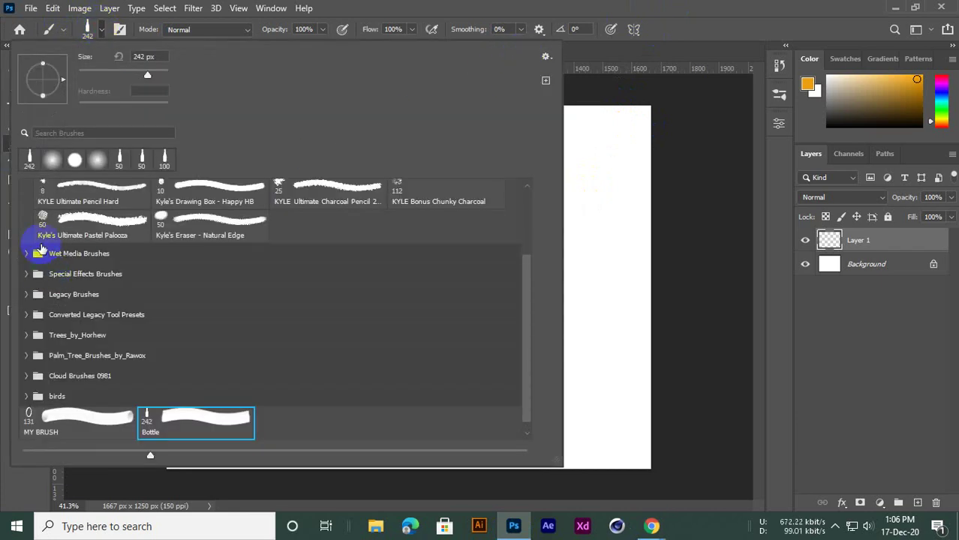
Collapse the Dry Media and General Brushes groups, resize the presets panel, then close it.
scroll(30, 256, "up", 4)
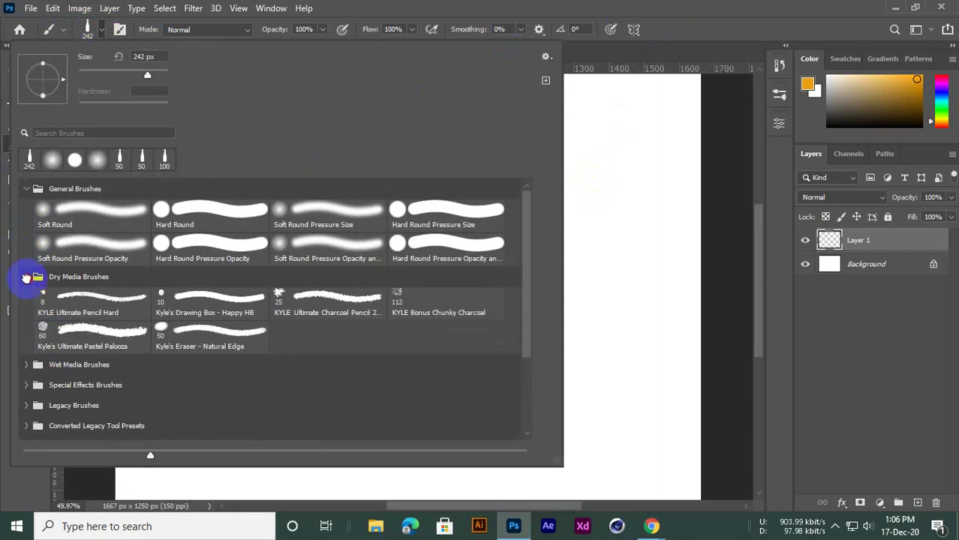
left_click(26, 278)
left_click(23, 189)
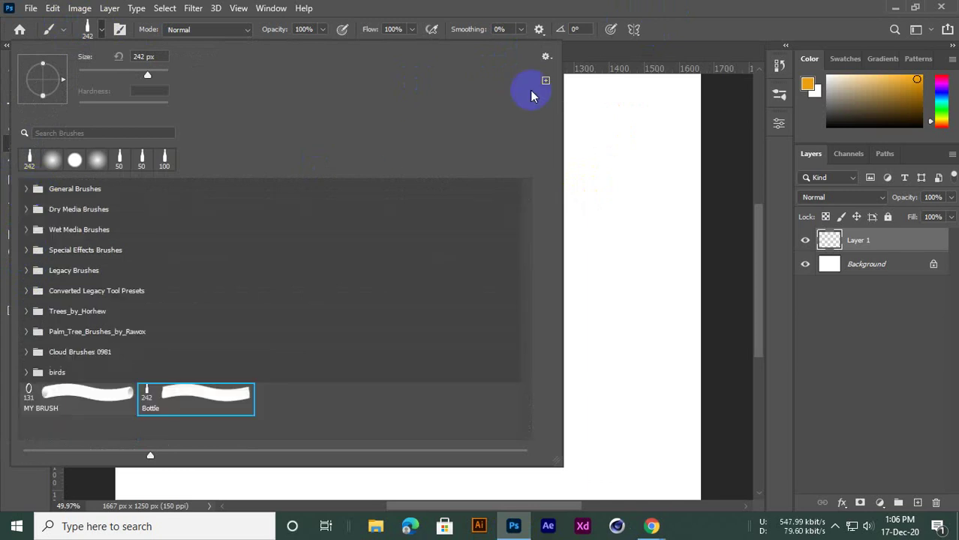
left_click(546, 57)
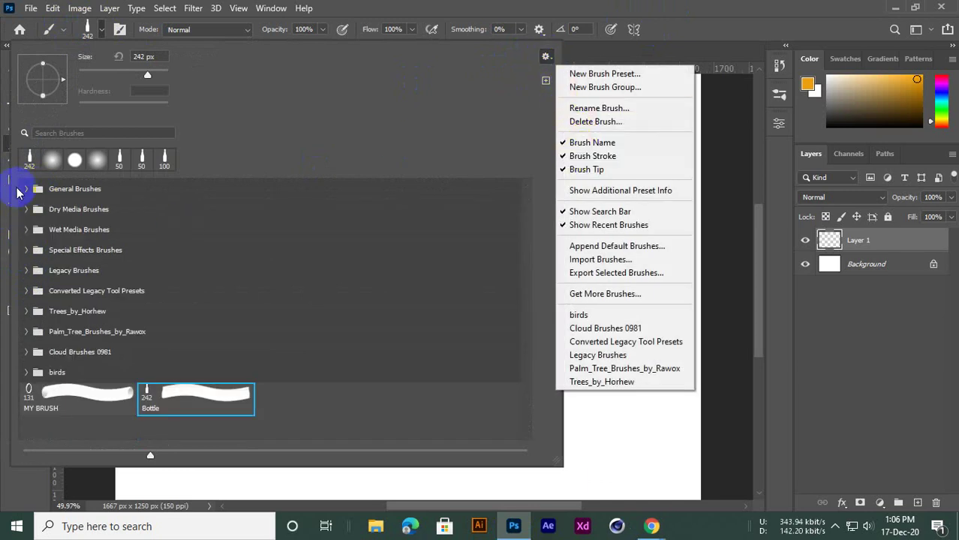
left_click(24, 191)
left_click(546, 60)
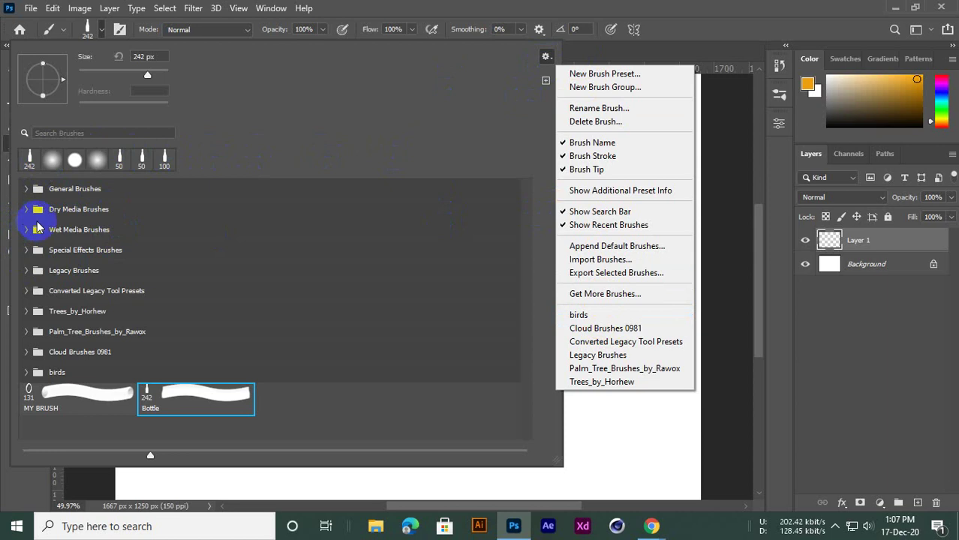
mouse_move(558, 464)
left_mouse_down()
mouse_move(542, 443)
mouse_move(550, 452)
left_mouse_up()
left_click(63, 31)
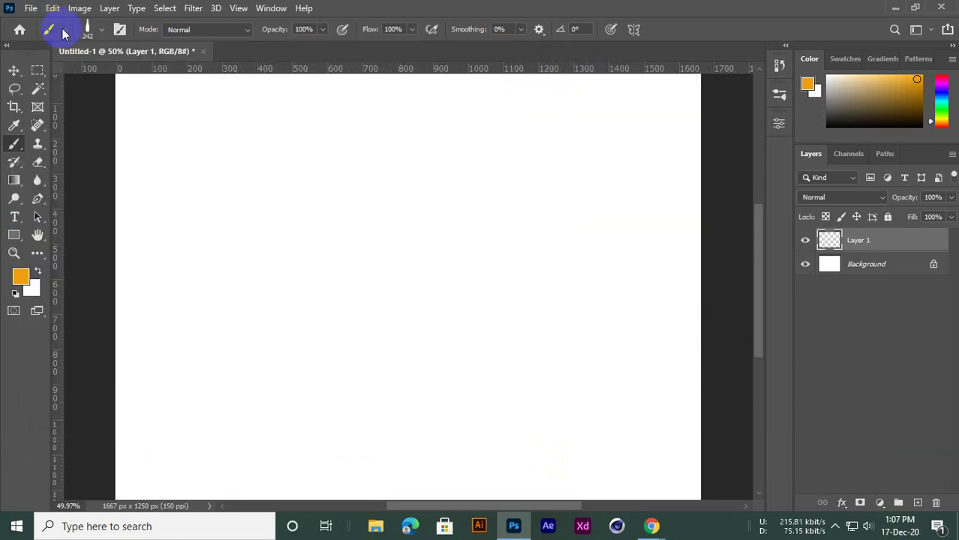
Open Preferences with Ctrl+K and step through Interface, Workspace, Tools and others to Cursors.
key("ctrl+k")
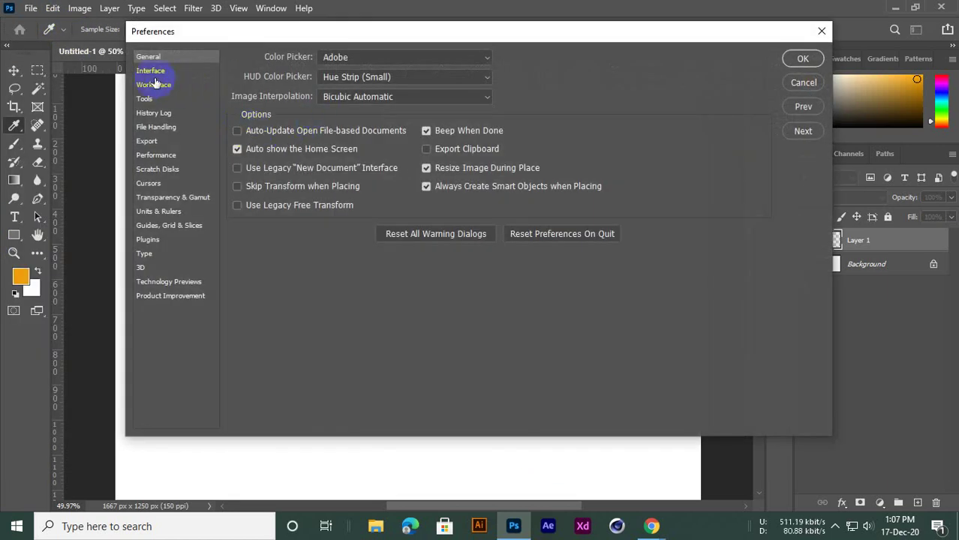
left_click(151, 71)
left_click(147, 85)
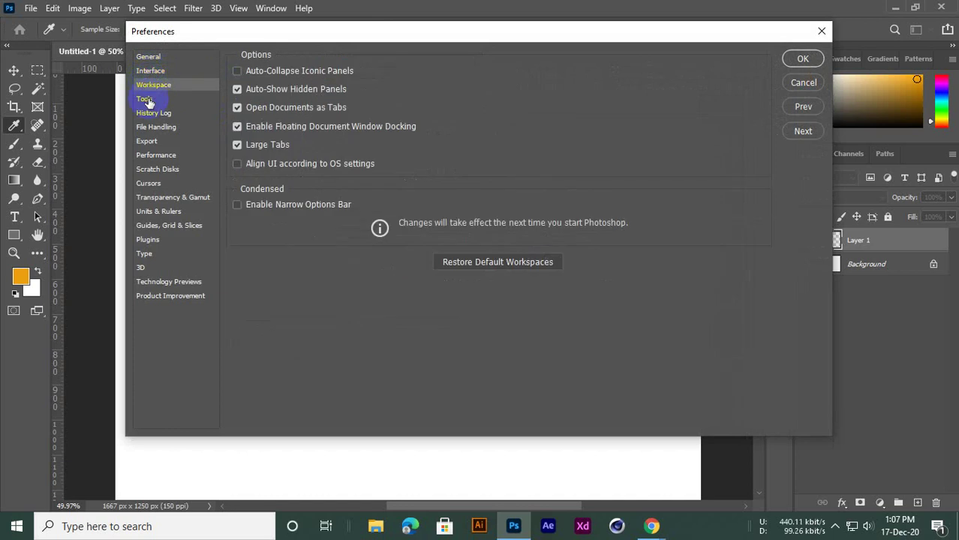
left_click(145, 100)
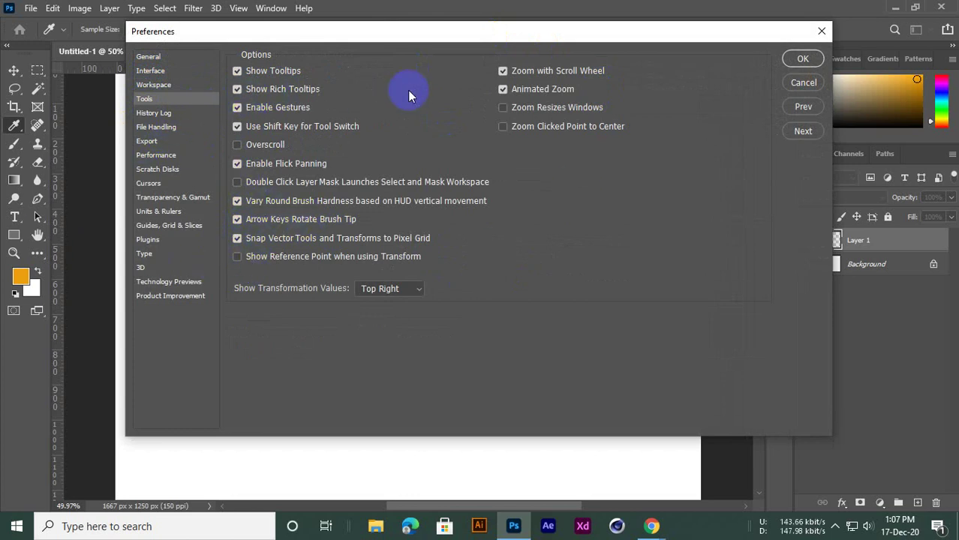
left_click(147, 112)
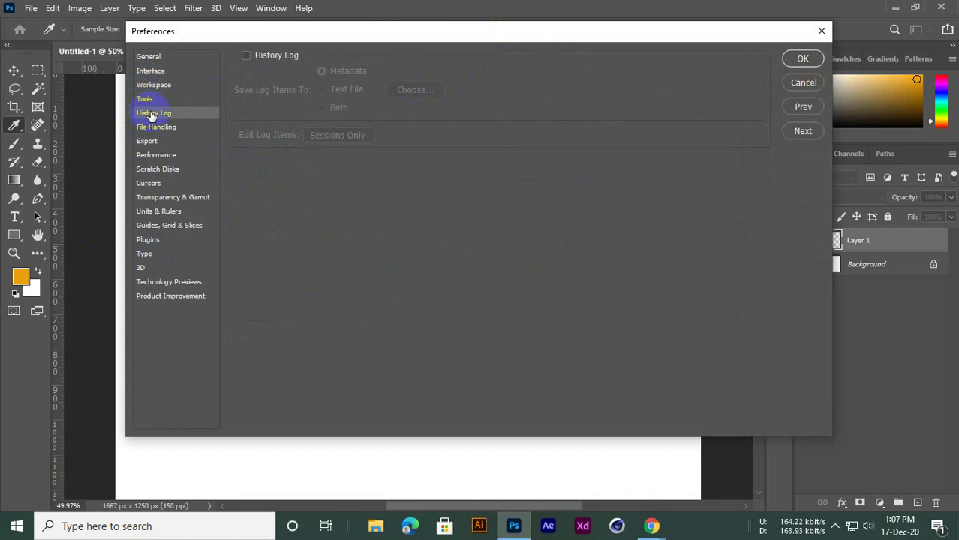
left_click(154, 127)
left_click(147, 142)
left_click(150, 154)
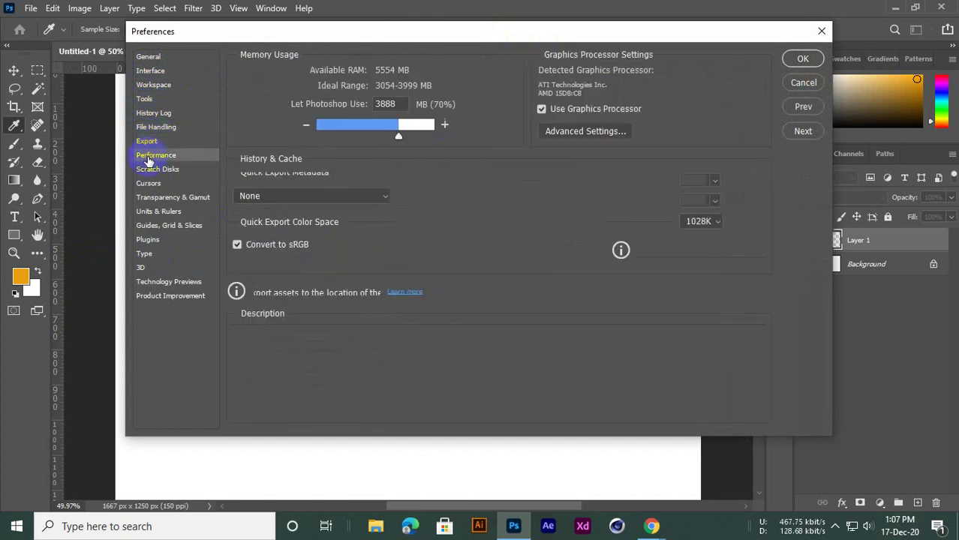
left_click(148, 183)
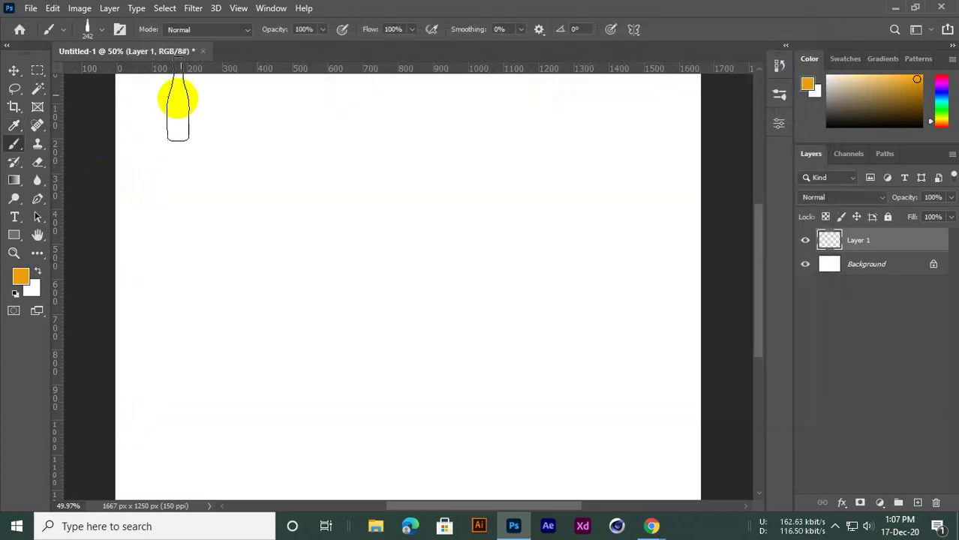
Fit the canvas to the window with Ctrl+0 and dismiss the brush preset picker and its settings menu.
left_click(99, 31)
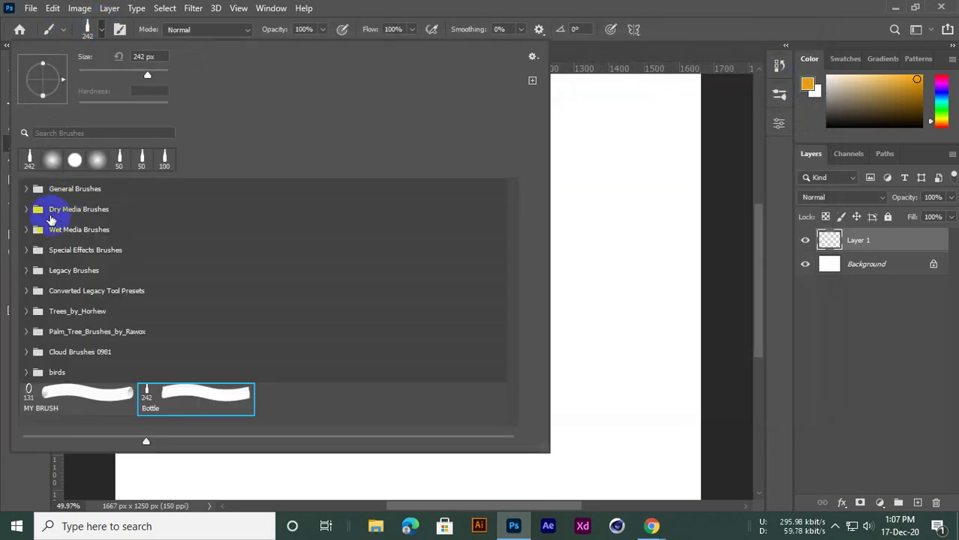
key("ctrl+0")
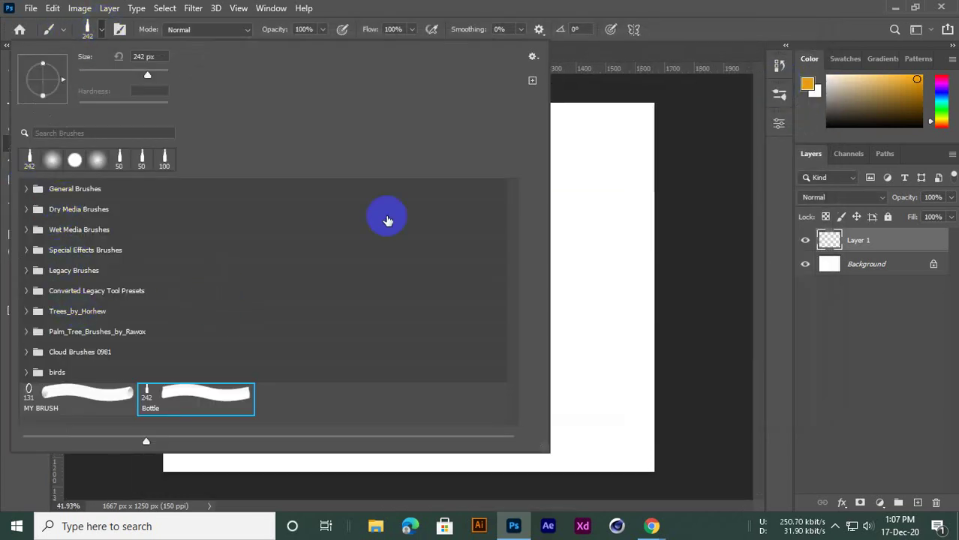
left_click(531, 58)
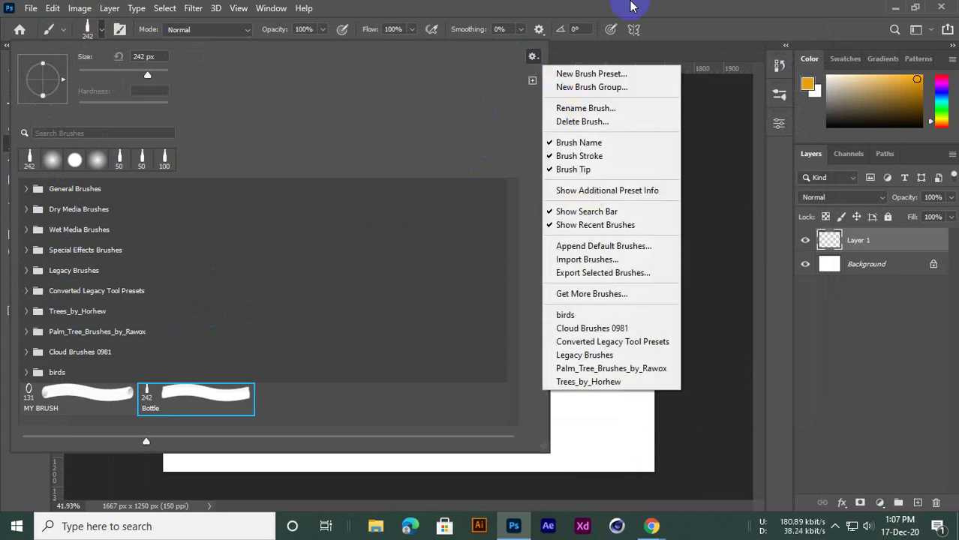
left_click(714, 6)
left_click(539, 14)
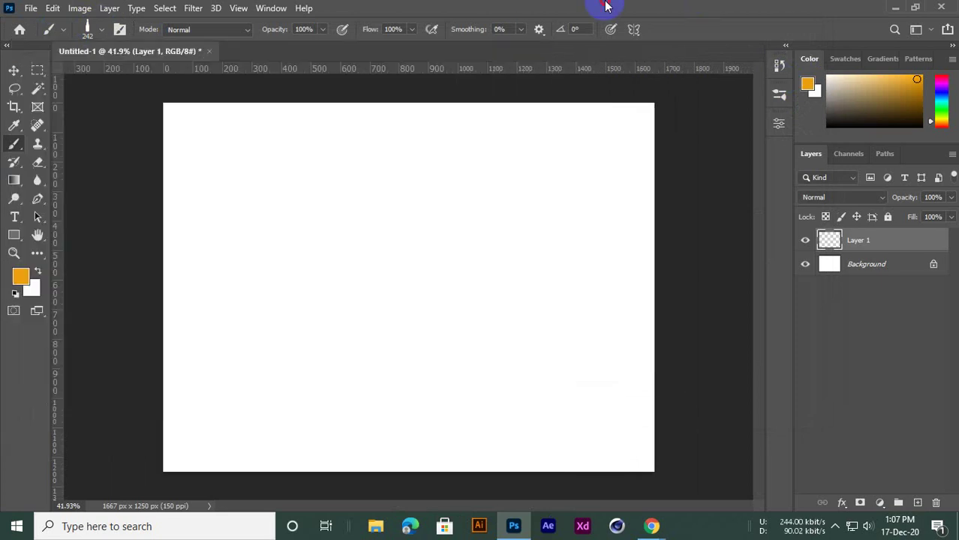
scroll(174, 197, "down", 2)
scroll(250, 217, "up", 1)
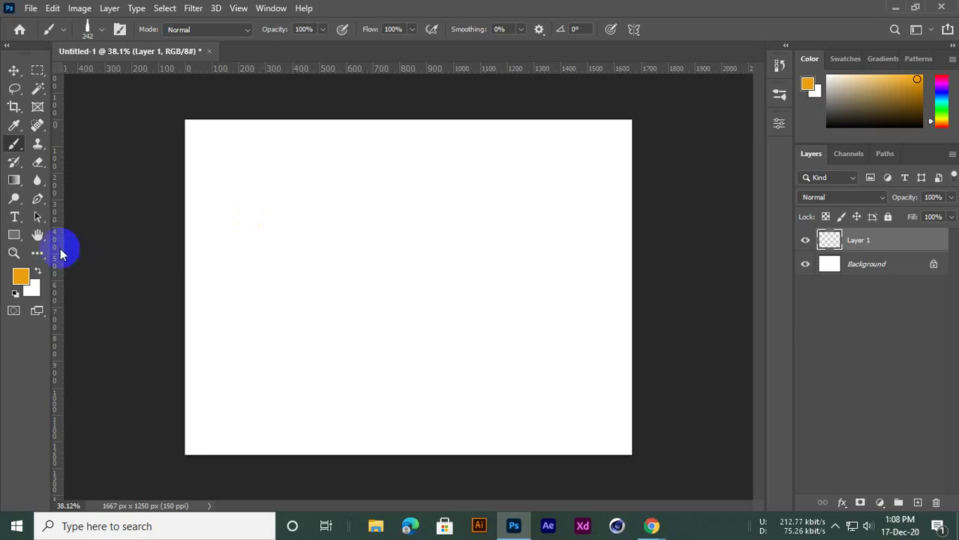
Draw a rectangle in the upper-left of the canvas with the Rectangle Tool.
right_click(13, 235)
left_click(86, 227)
mouse_move(295, 159)
left_mouse_down()
mouse_move(308, 193)
mouse_move(433, 316)
left_mouse_up()
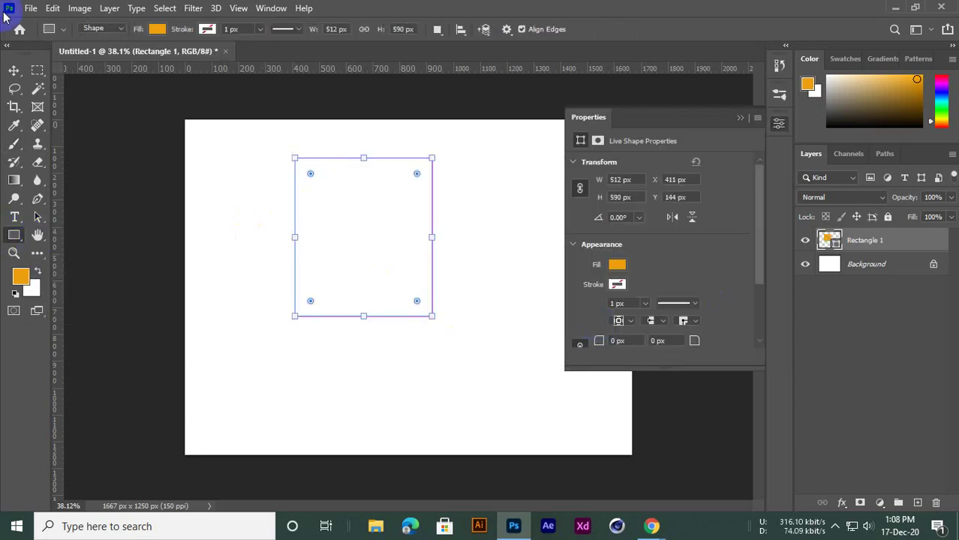
key("v")
left_click(740, 118)
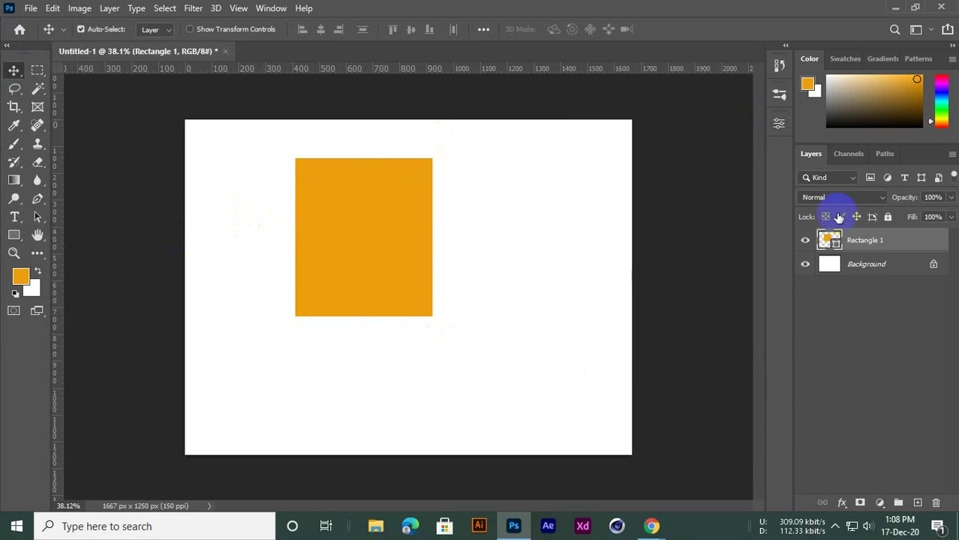
Set the rectangle's fill to blue in the colour picker.
double_click(830, 241)
left_click(638, 303)
left_click_drag(638, 303, 737, 347)
left_click(716, 282)
left_click(846, 266)
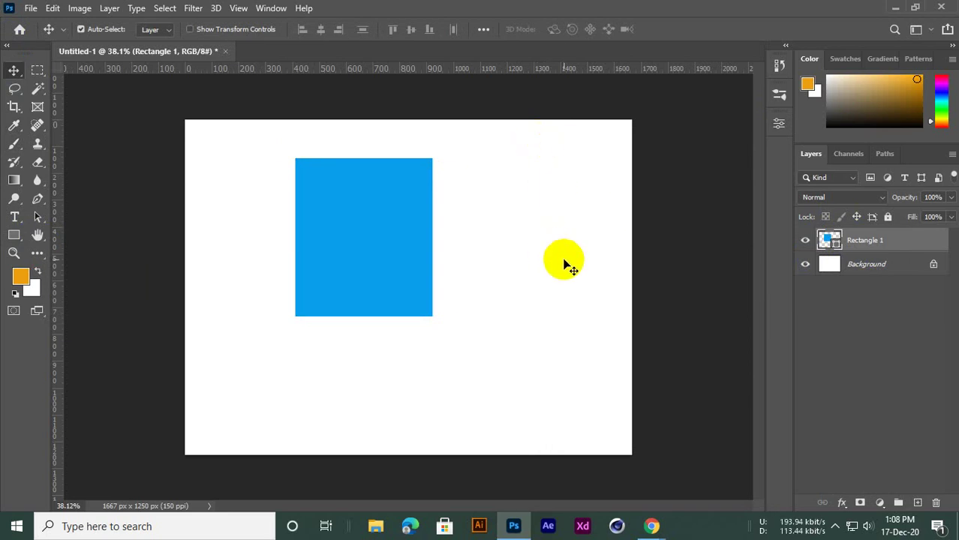
Cycle the fill through red, yellow, green, cyan and magenta RGB swatches.
left_click(842, 58)
left_click(835, 129)
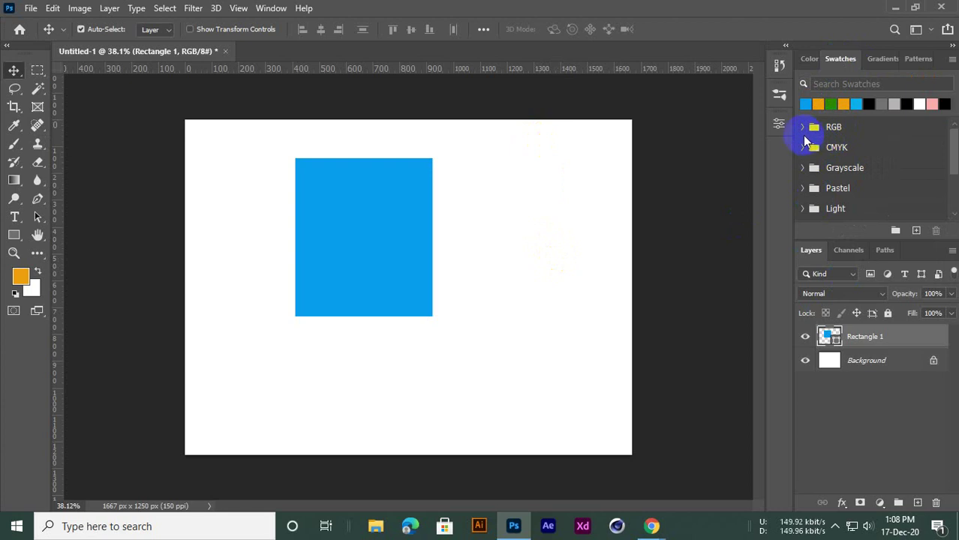
left_click(802, 127)
left_click(818, 148)
left_click(840, 147)
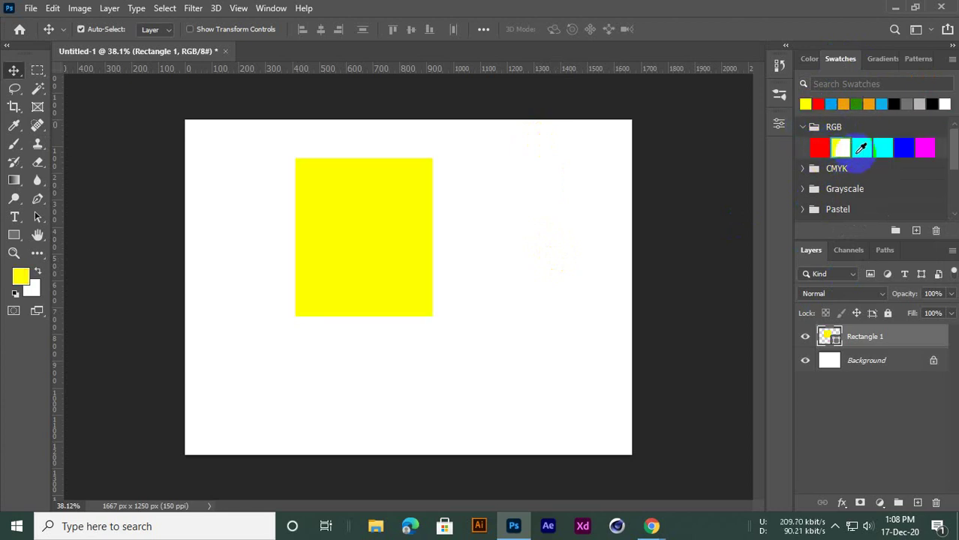
left_click(862, 148)
left_click(883, 148)
left_click(925, 148)
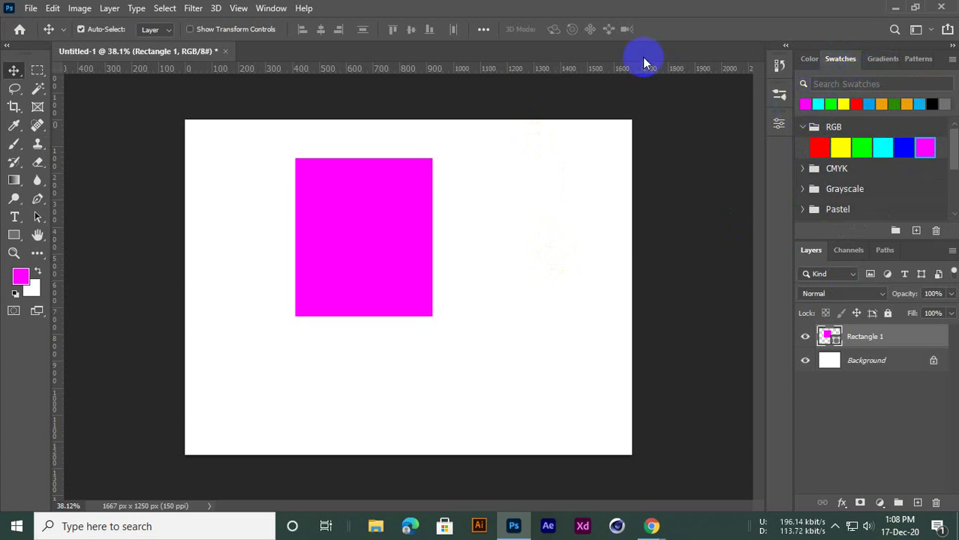
Open the Window workspace options and dismiss them without changes.
left_click(270, 8)
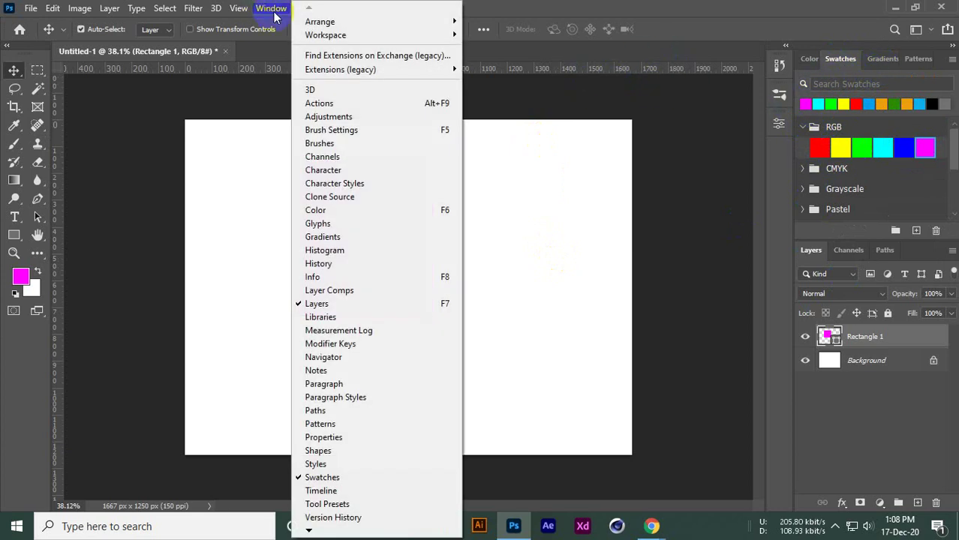
mouse_move(322, 34)
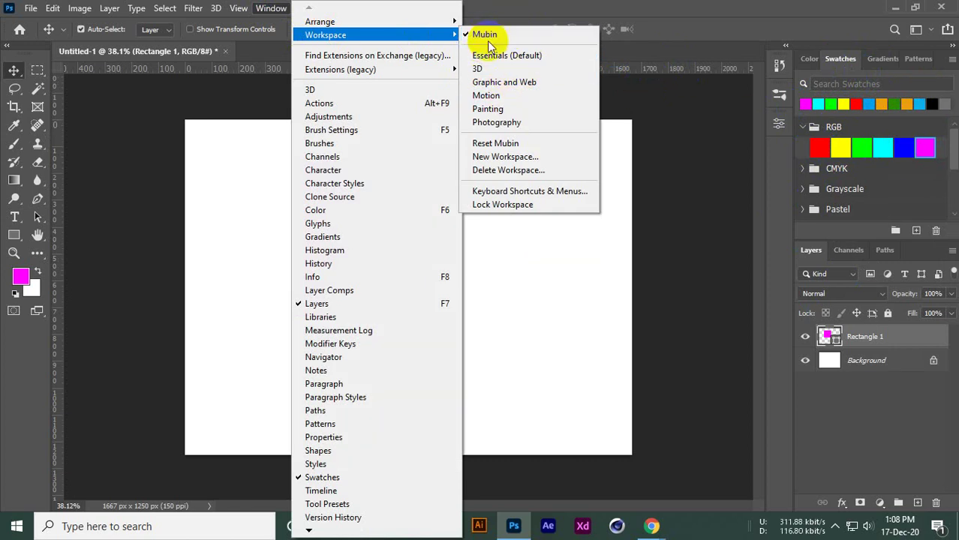
left_click(537, 6)
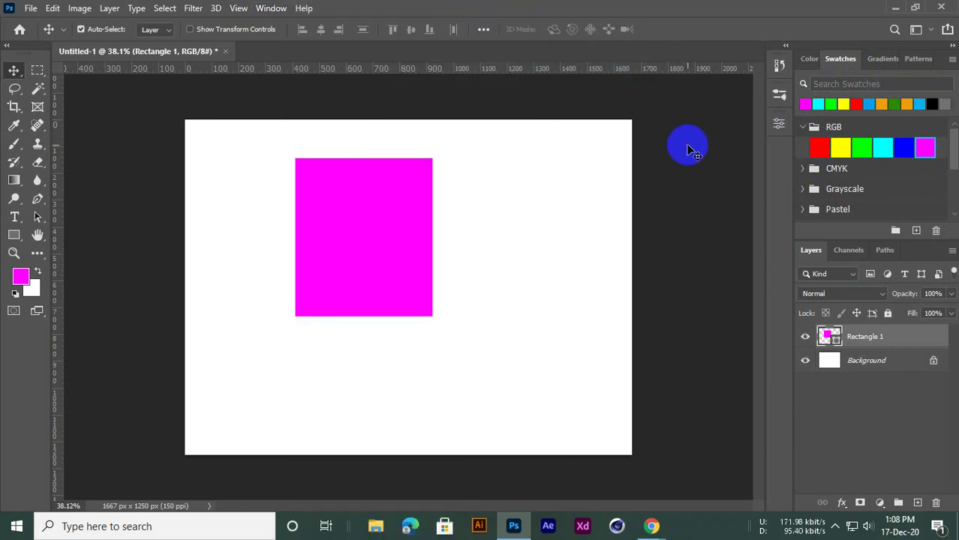
Pick a dark purple foreground colour using the Color panel field and hue slider.
left_click(809, 58)
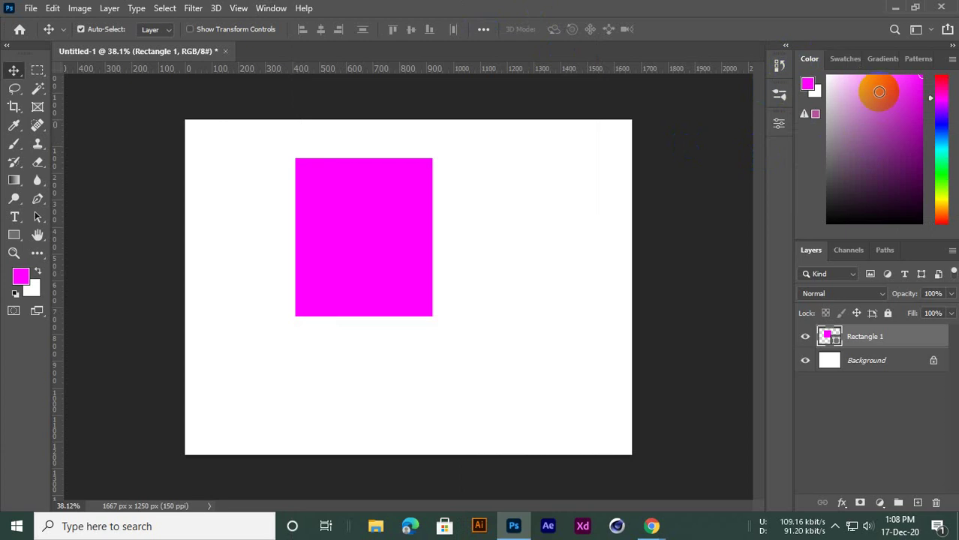
left_click_drag(881, 90, 925, 75)
left_click(943, 187)
left_click(908, 163)
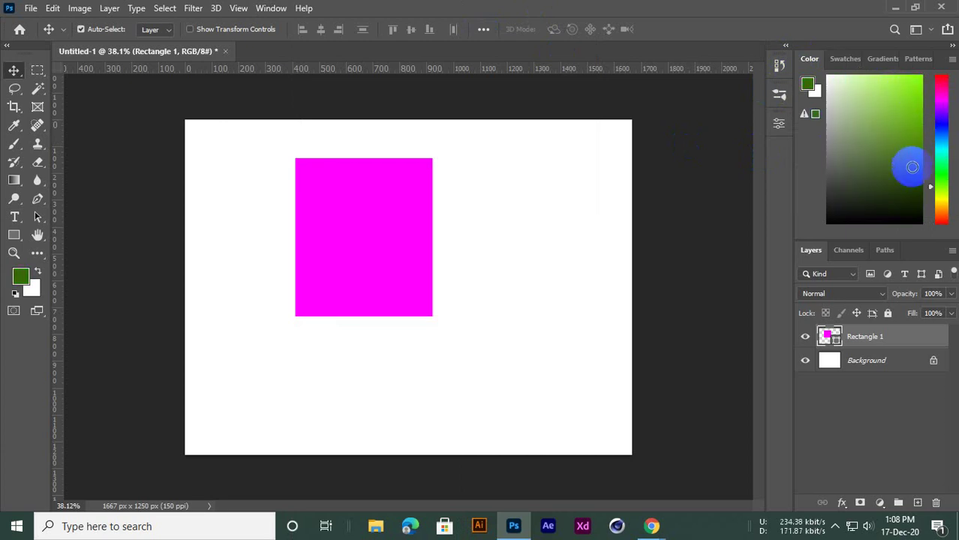
left_click(910, 110)
left_click(942, 182)
left_click(942, 111)
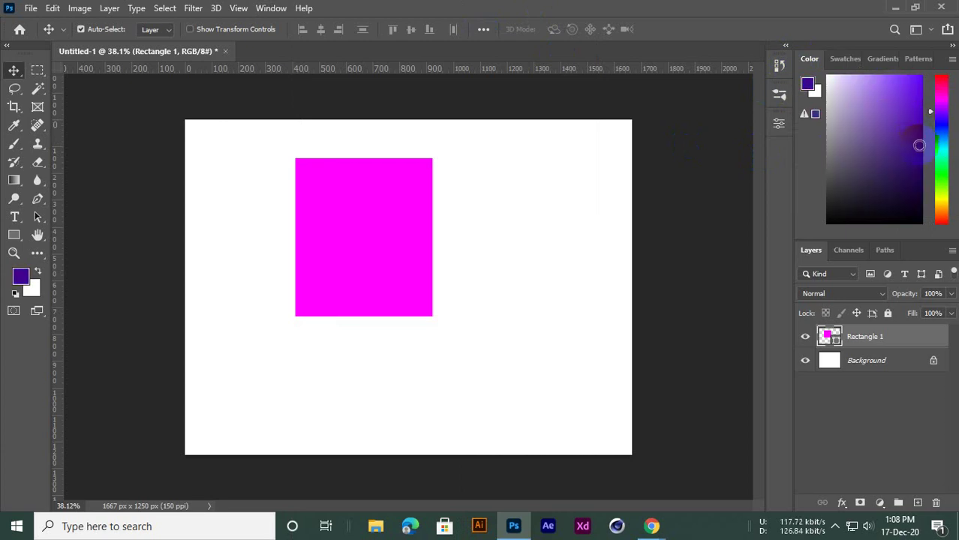
left_click(914, 169)
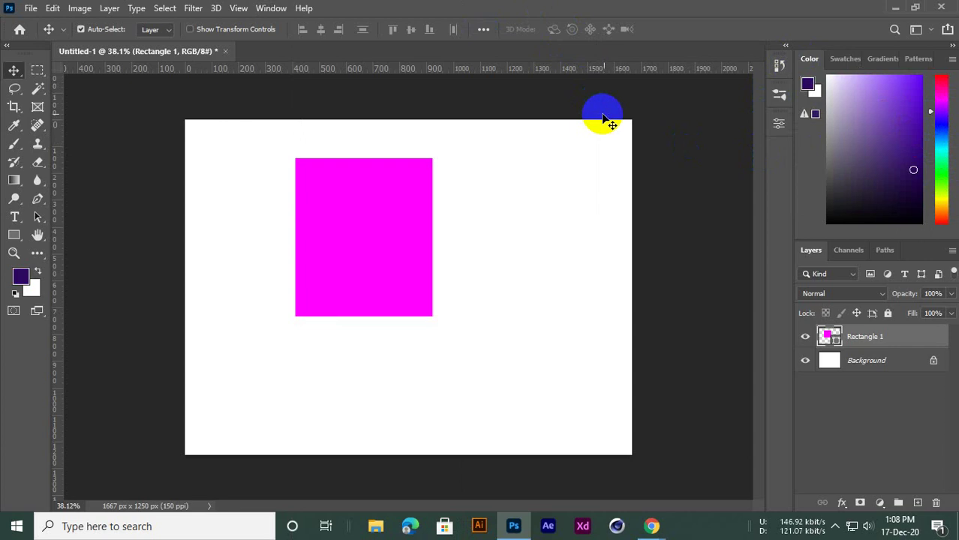
left_click(849, 58)
Load the Legacy Swatches set and collapse the RGB swatch folder.
scroll(825, 203, "down", 2)
scroll(861, 208, "up", 2)
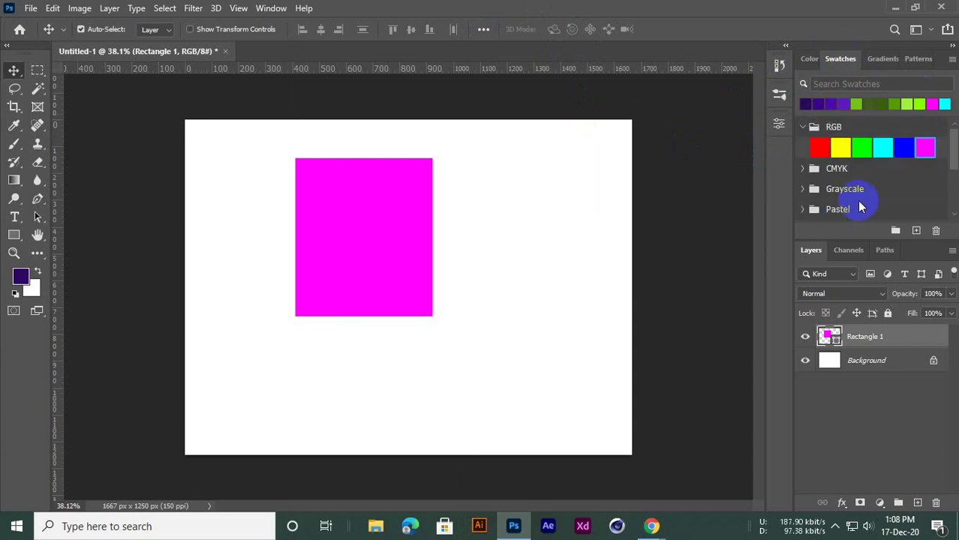
left_click(951, 59)
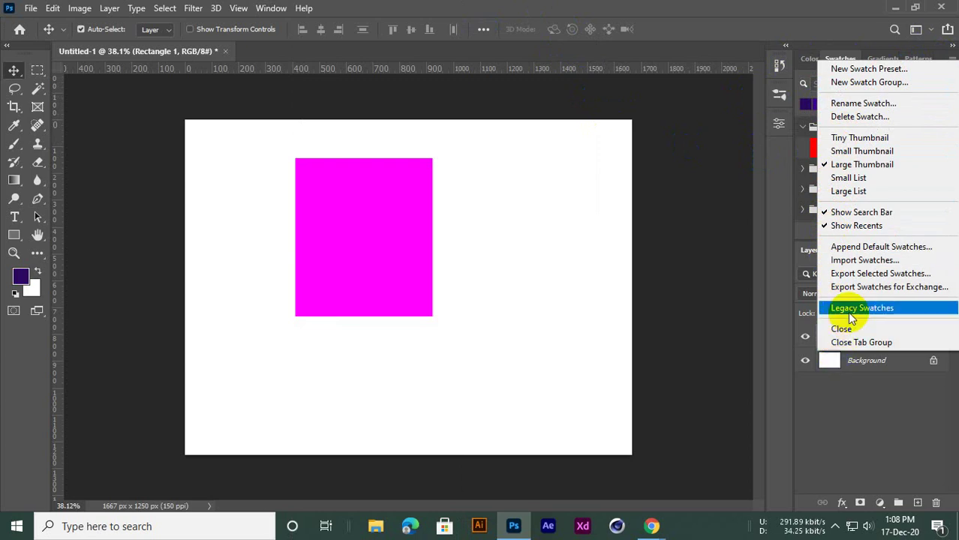
left_click(852, 313)
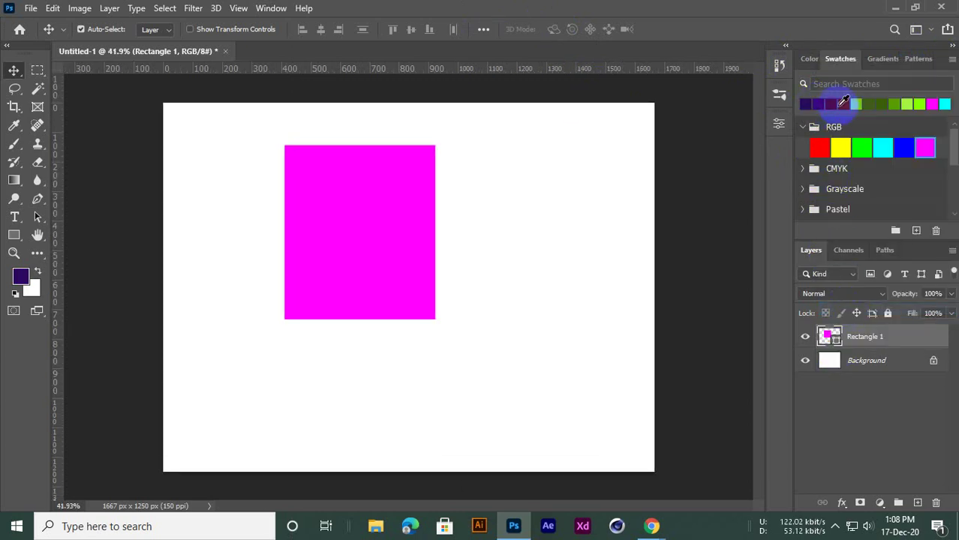
left_click(804, 126)
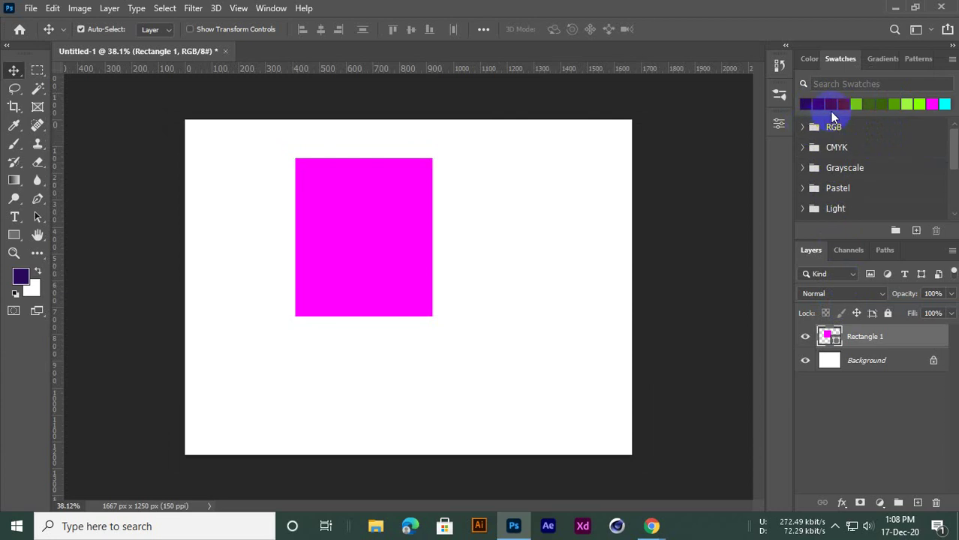
Preview dark purple, purple, violet, green, lime and magenta swatch fills on the rectangle.
scroll(851, 106, "up", 1)
left_click(819, 106)
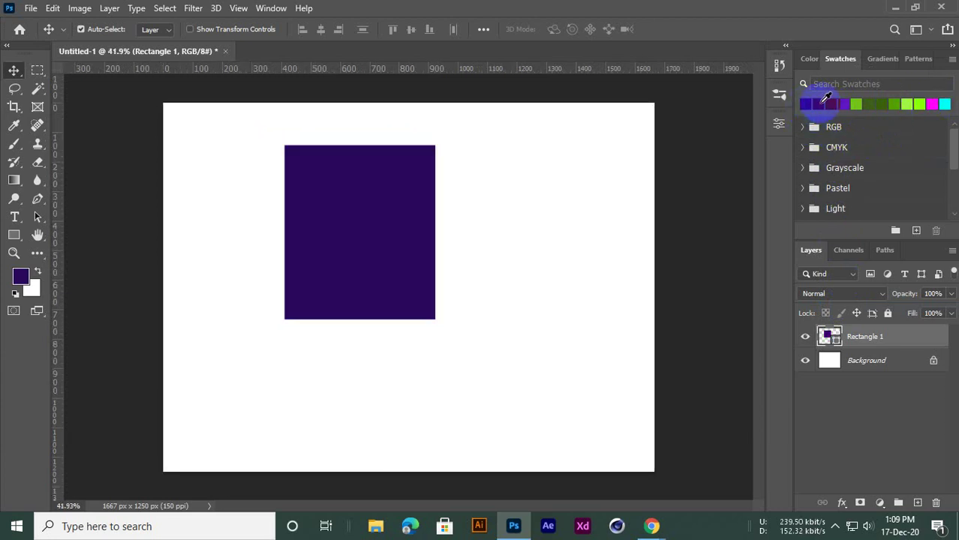
left_click(833, 105)
left_click(856, 105)
left_click(886, 105)
left_click(916, 103)
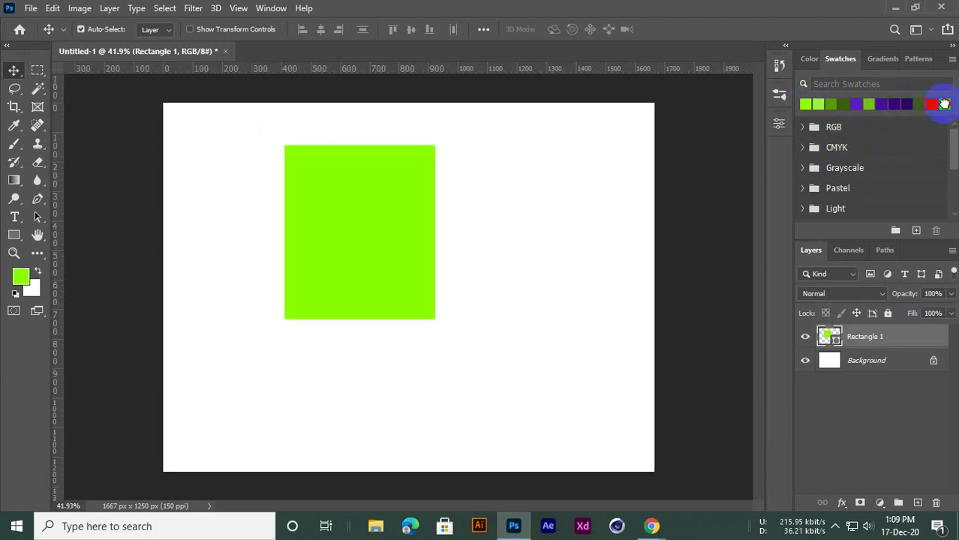
left_click(924, 103)
Move the magenta rectangle slightly down, then delete the rectangle layer.
scroll(804, 132, "down", 1)
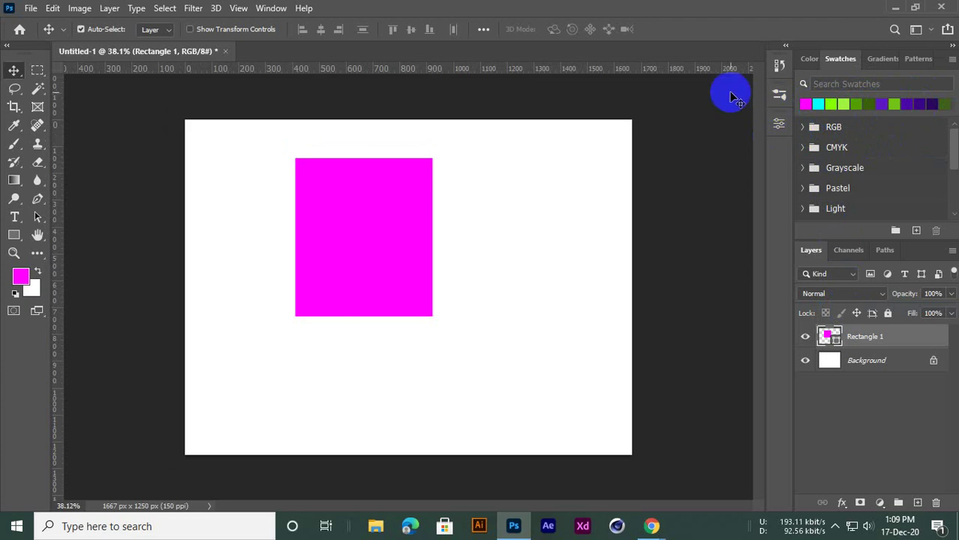
left_click_drag(326, 230, 330, 252)
key("Delete")
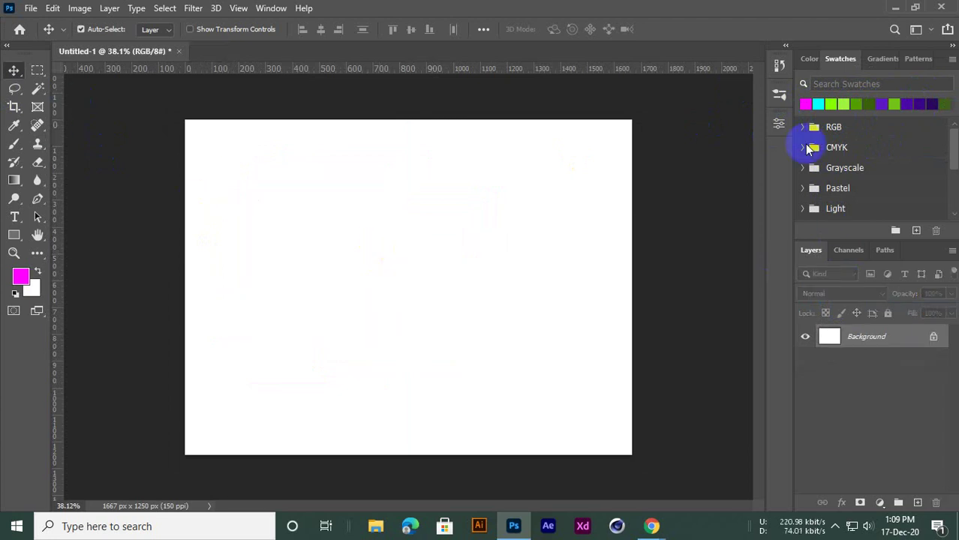
left_click_drag(13, 145, 57, 152)
left_click(95, 28)
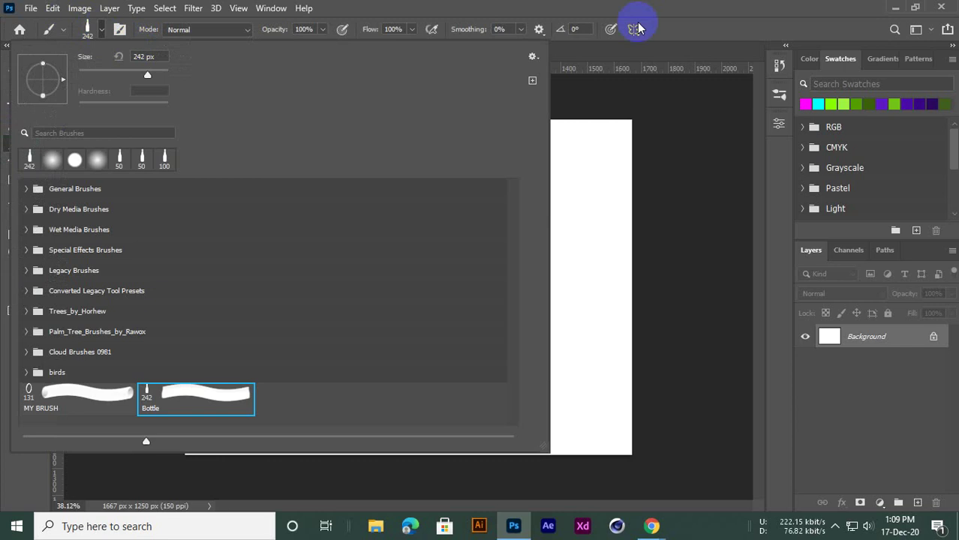
left_click(573, 6)
left_click(101, 29)
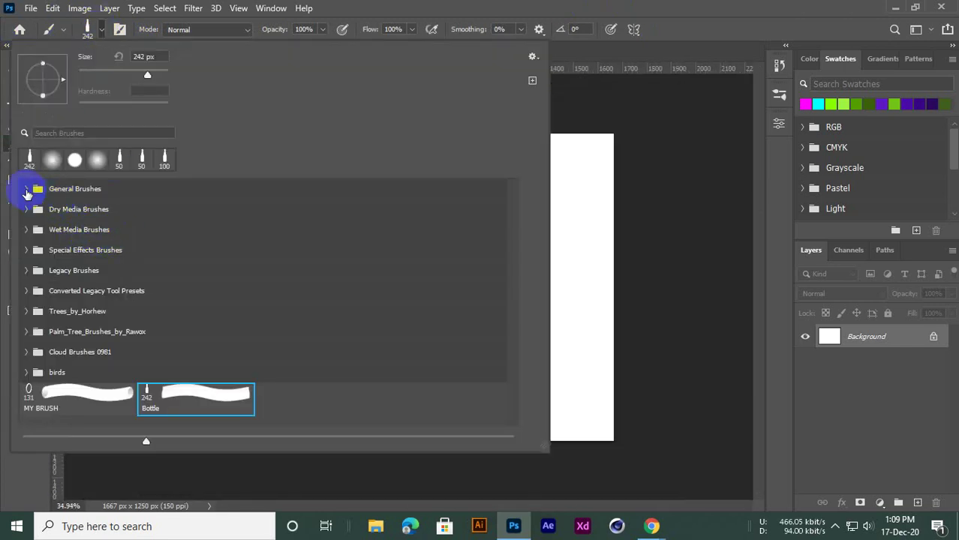
left_click(26, 189)
scroll(144, 246, "down", 1)
scroll(60, 274, "up", 1)
scroll(65, 293, "down", 1)
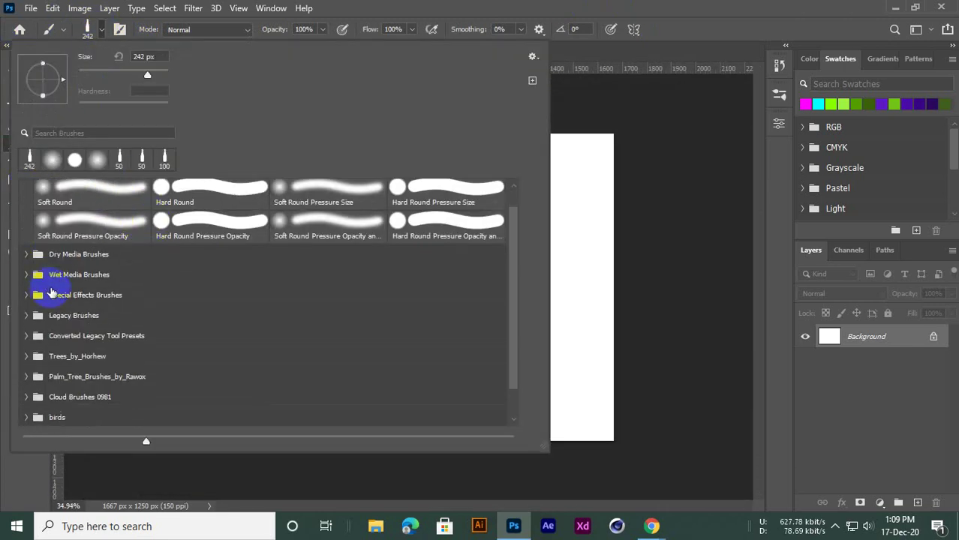
scroll(73, 294, "up", 1)
scroll(73, 294, "down", 2)
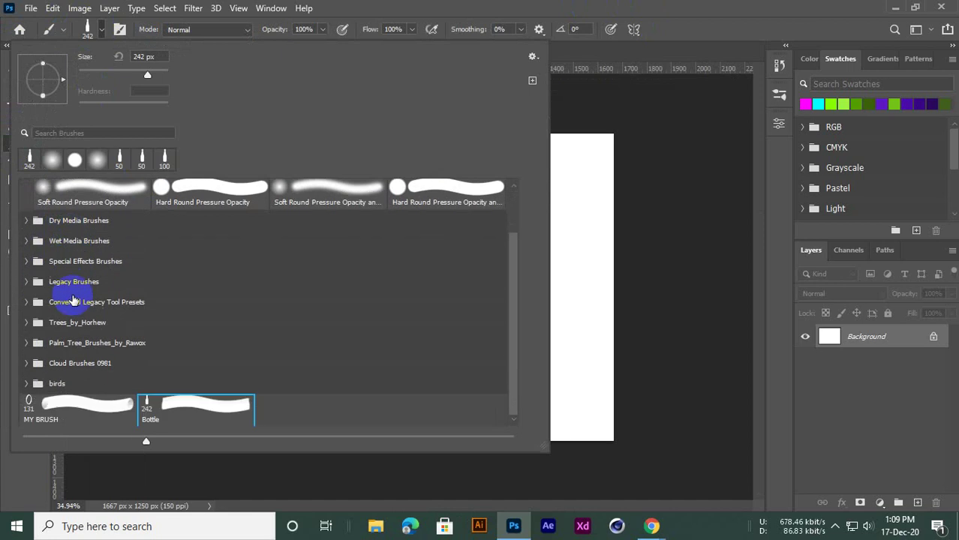
left_click(25, 383)
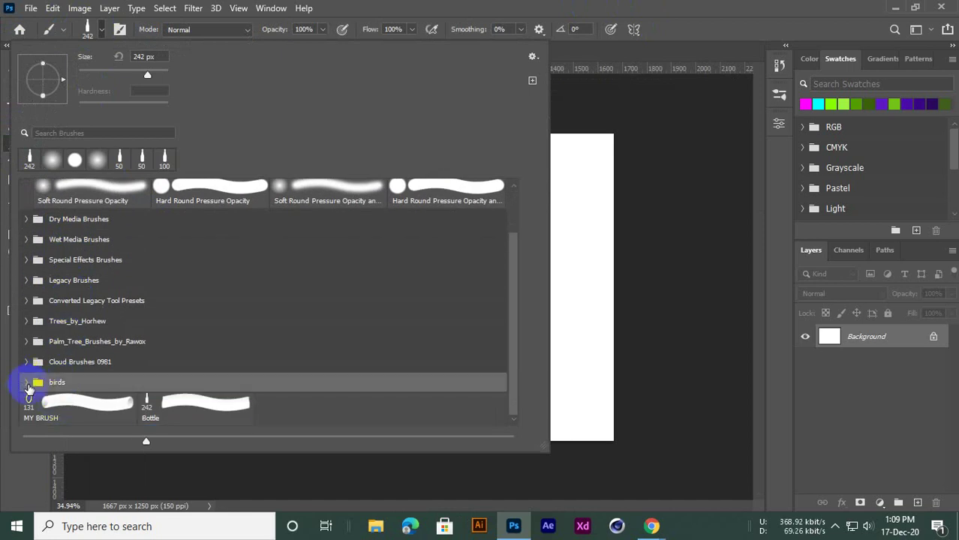
left_click(27, 384)
left_click(28, 383)
left_click(450, 6)
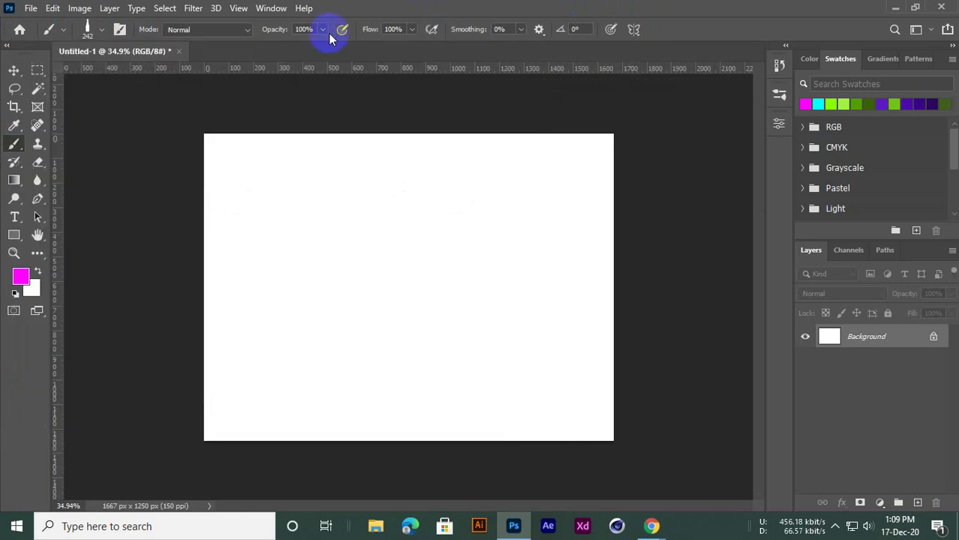
left_click(101, 30)
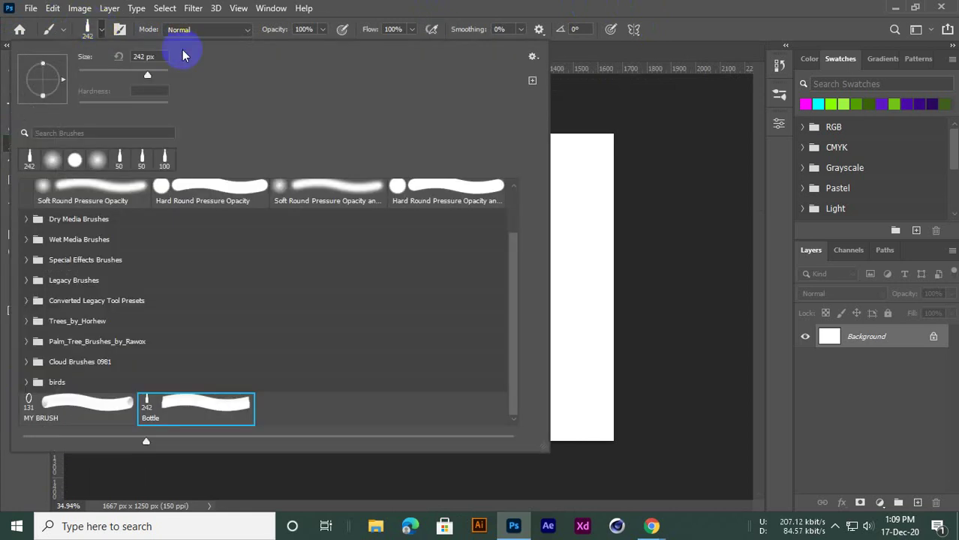
left_click(626, 8)
left_click(101, 30)
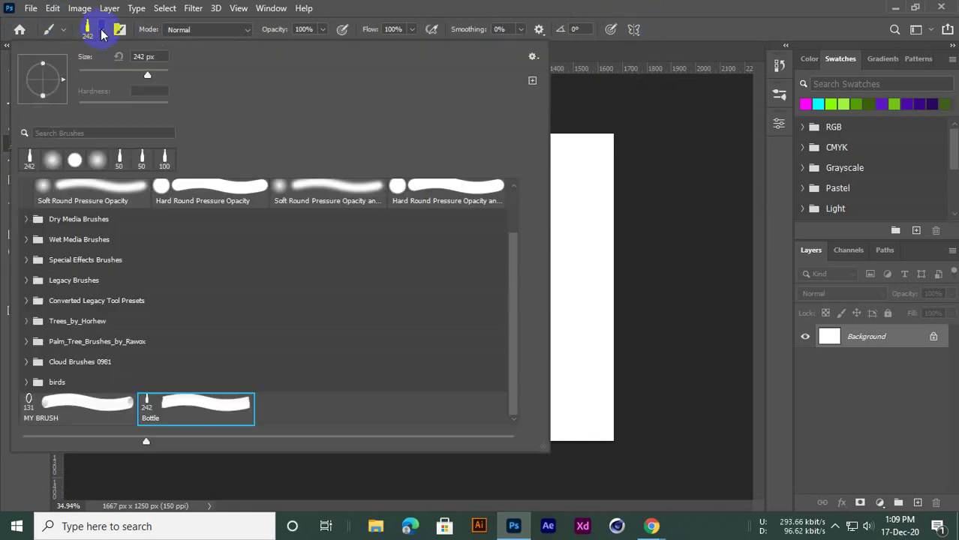
left_click(334, 231)
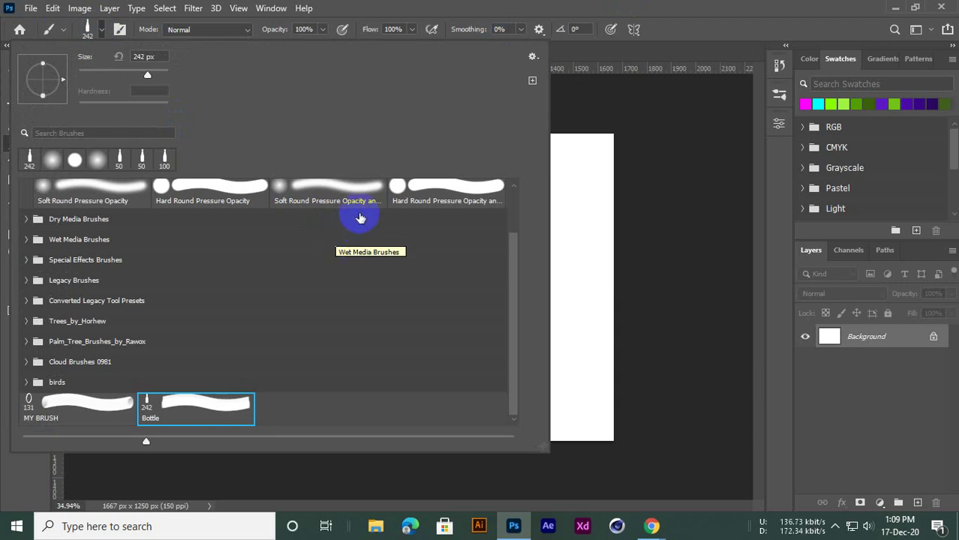
left_click(661, 101)
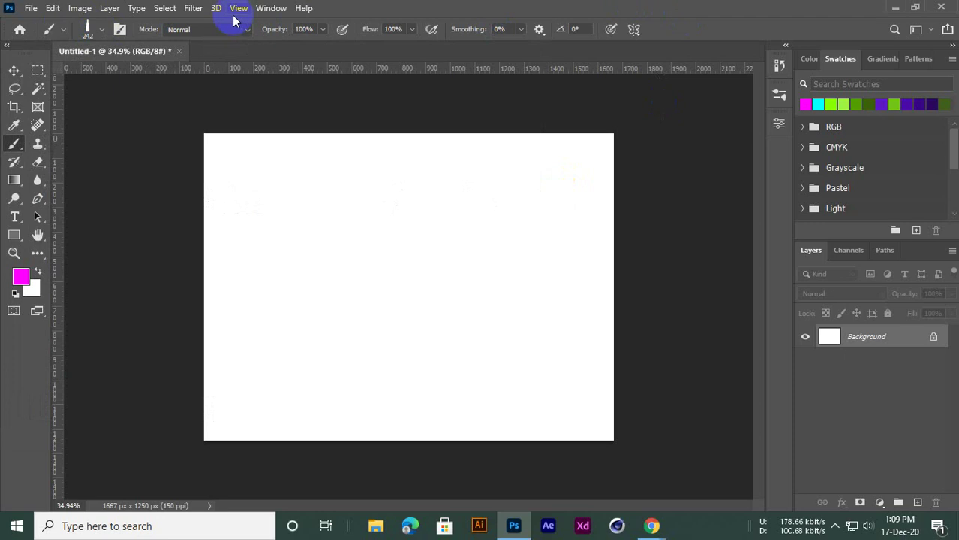
left_click(238, 8)
mouse_move(253, 311)
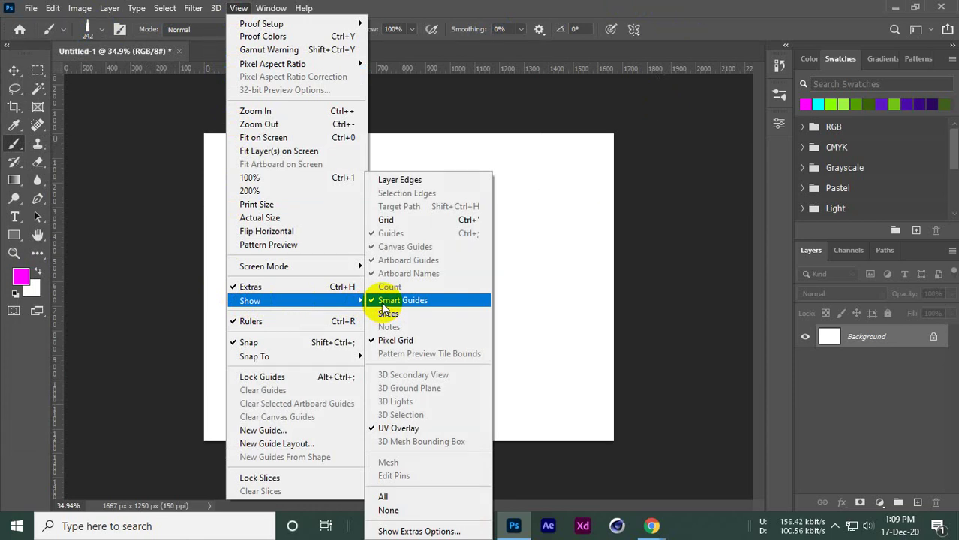
left_click(604, 8)
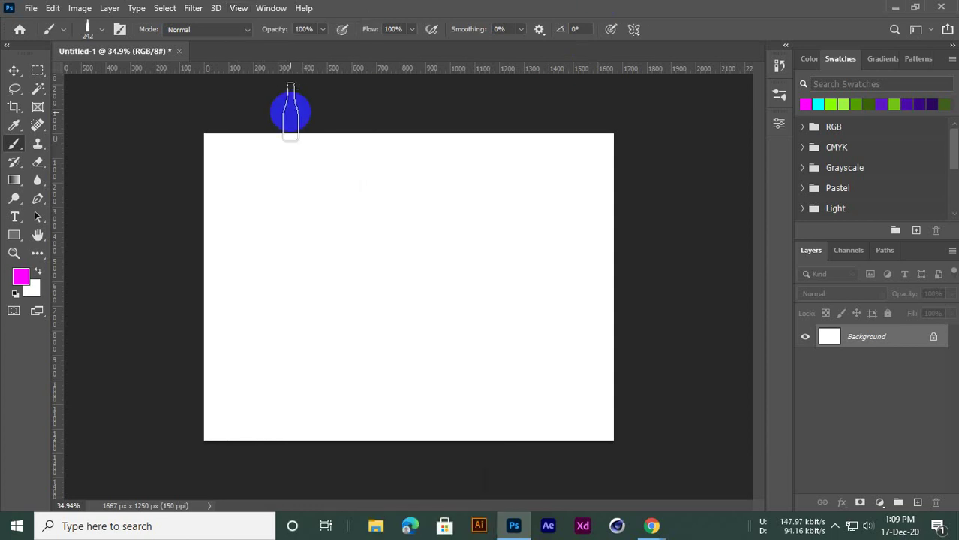
right_click(8, 143)
left_click(75, 143)
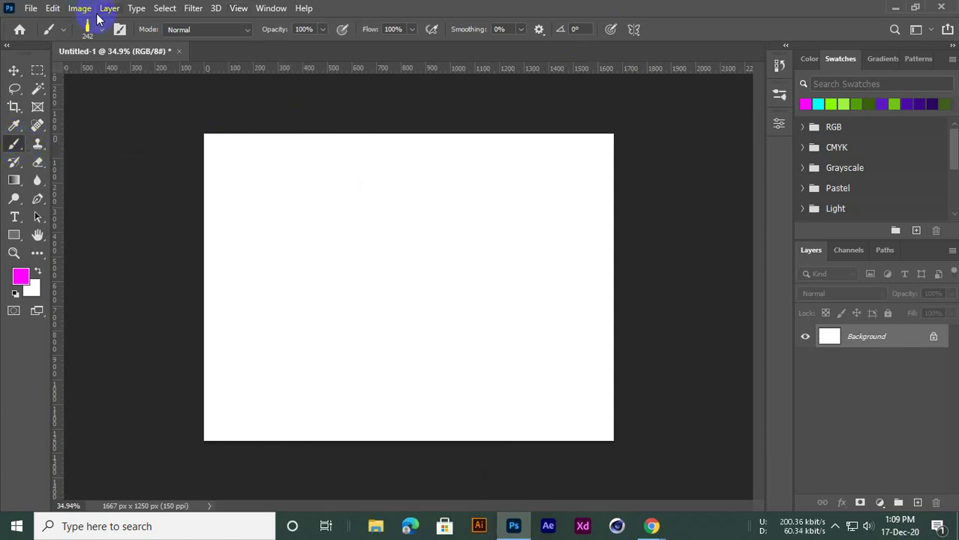
left_click(103, 30)
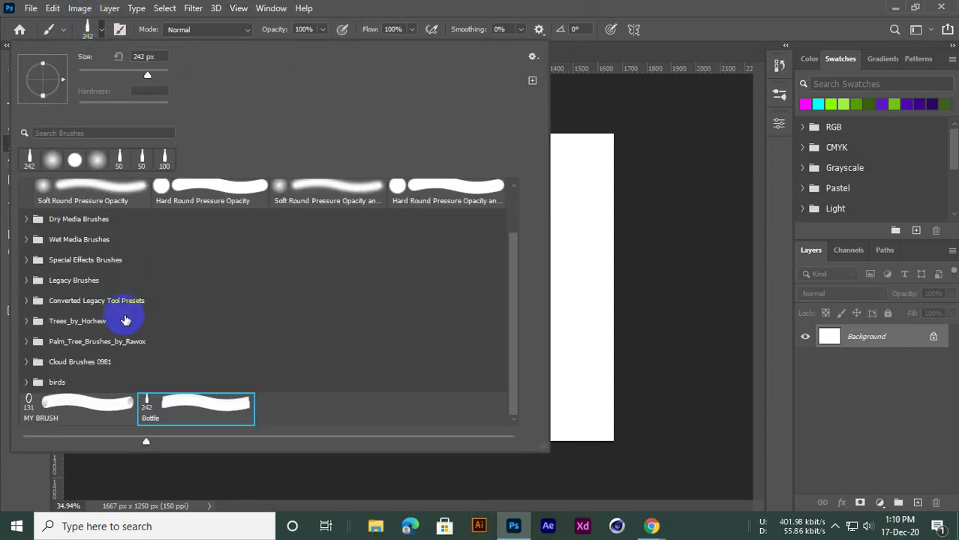
scroll(96, 236, "up", 1)
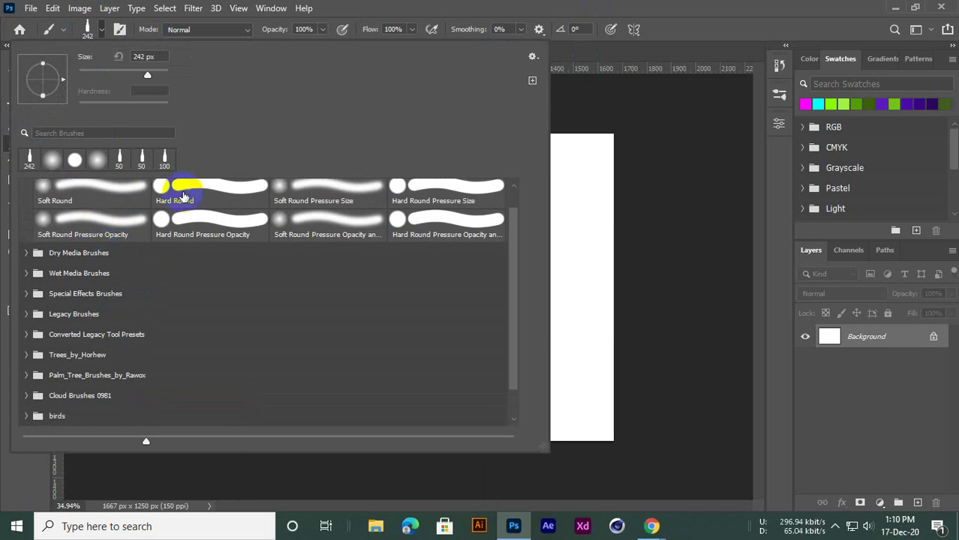
left_click(451, 6)
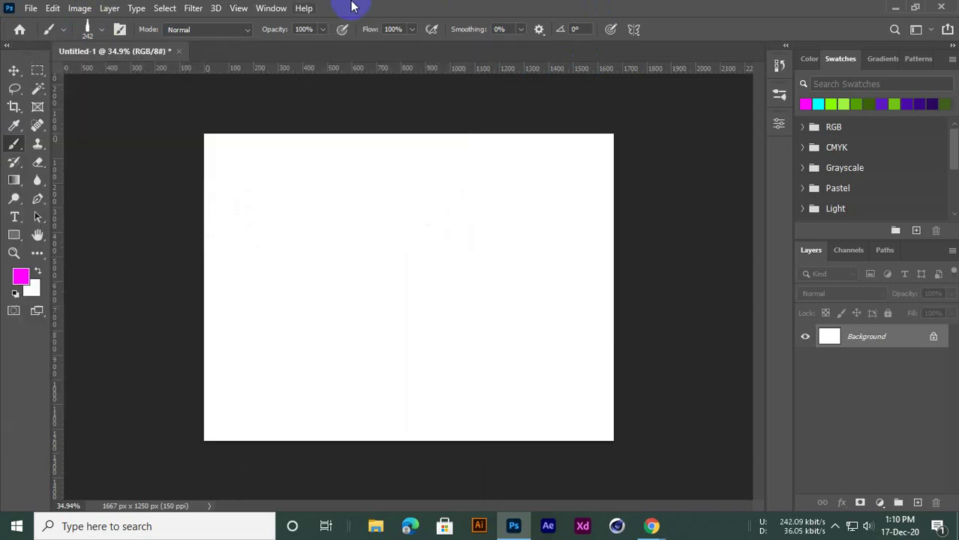
left_click(100, 30)
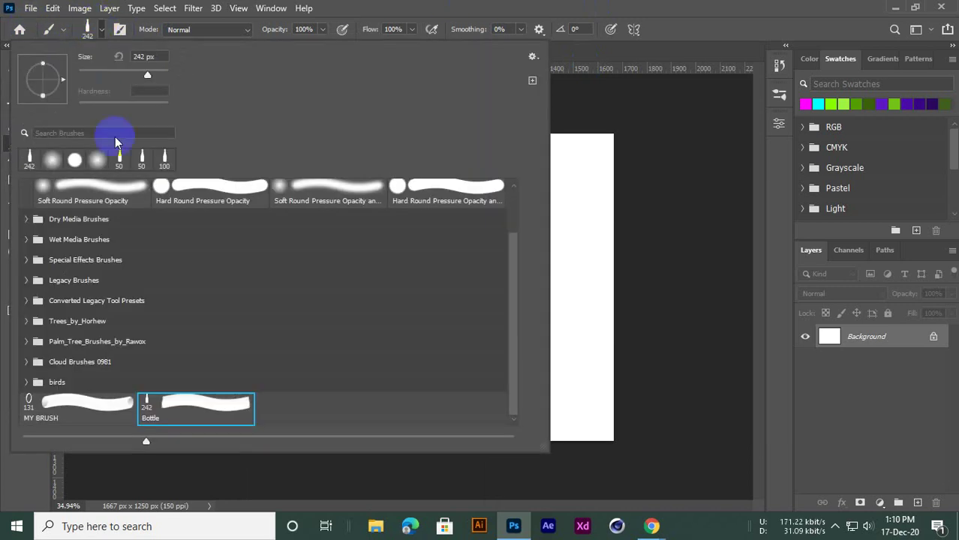
left_click(418, 6)
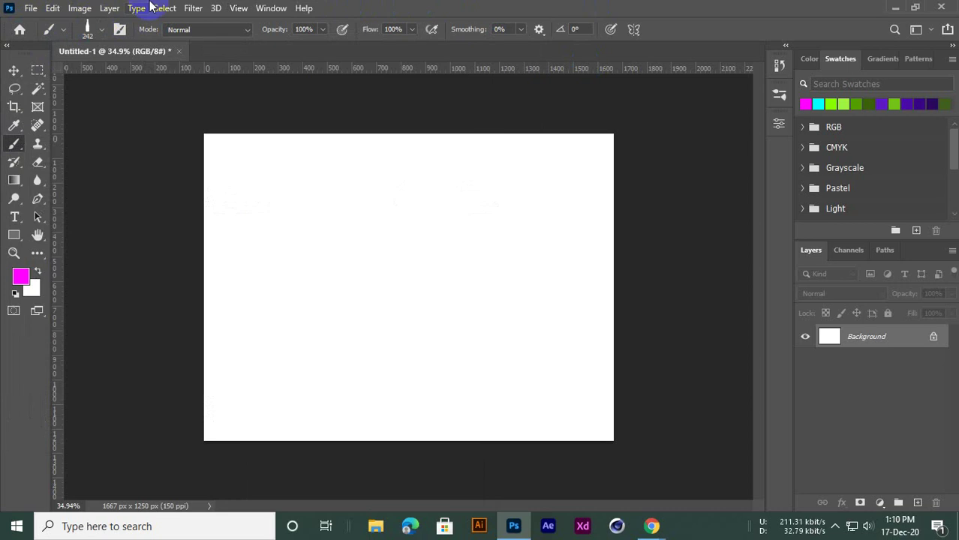
Open the Brush Settings panel and view the brush tip shape options.
left_click(119, 32)
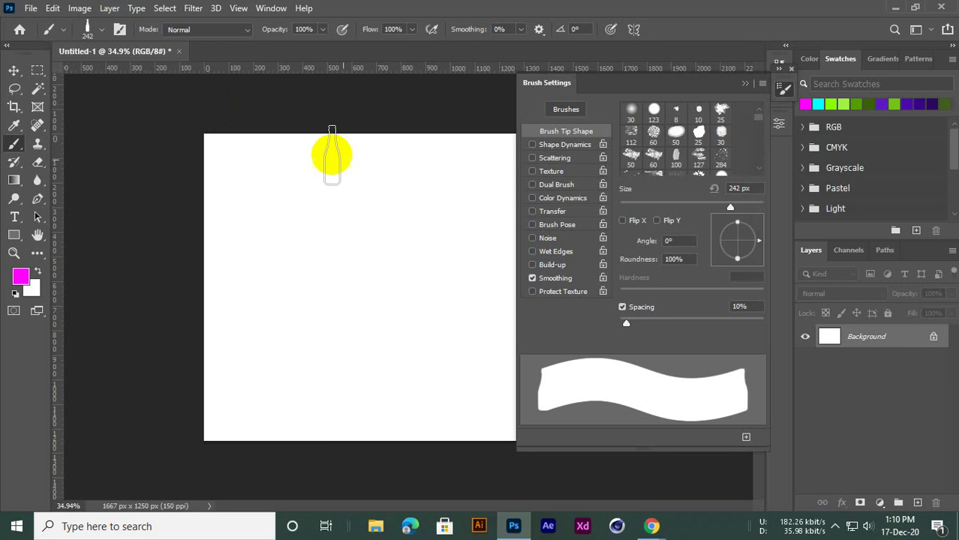
left_click(648, 158)
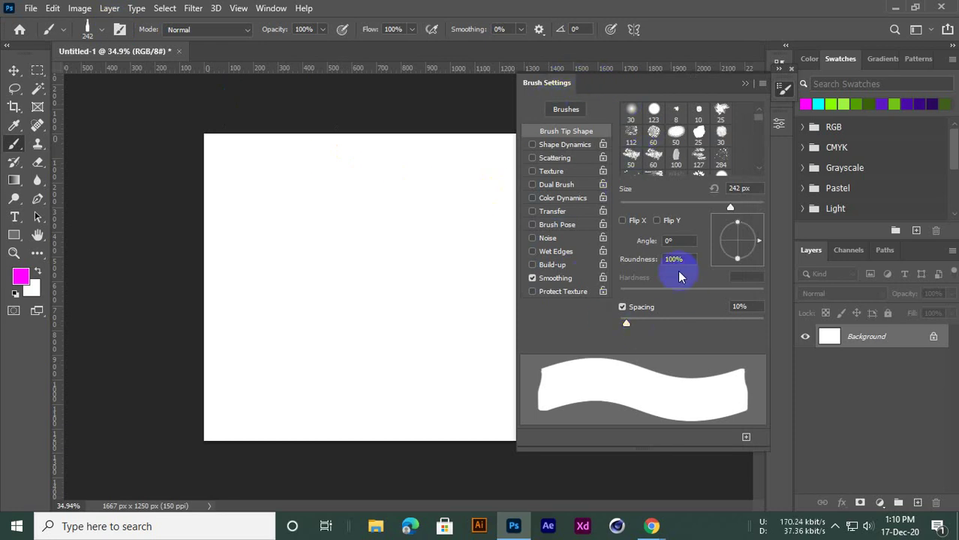
left_click(305, 171)
left_click(360, 204)
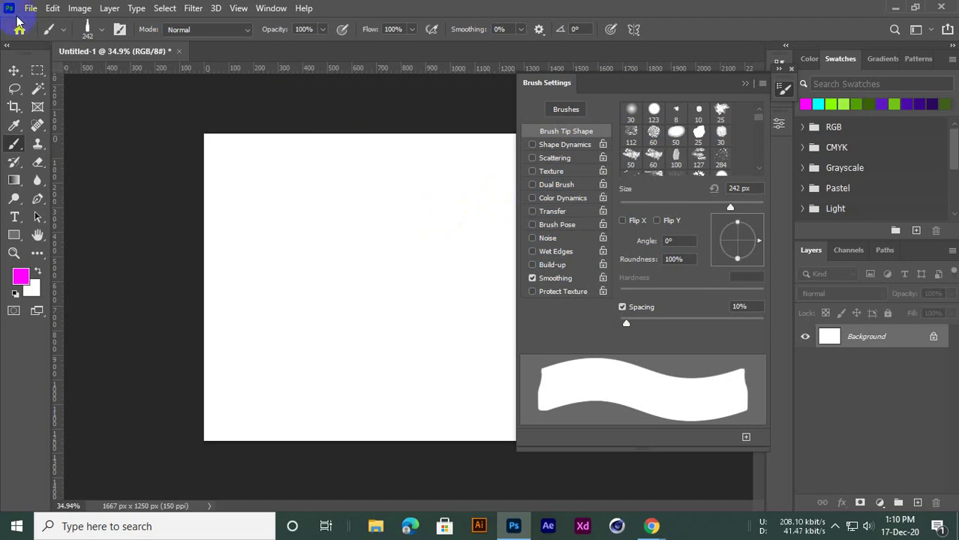
left_click(539, 139)
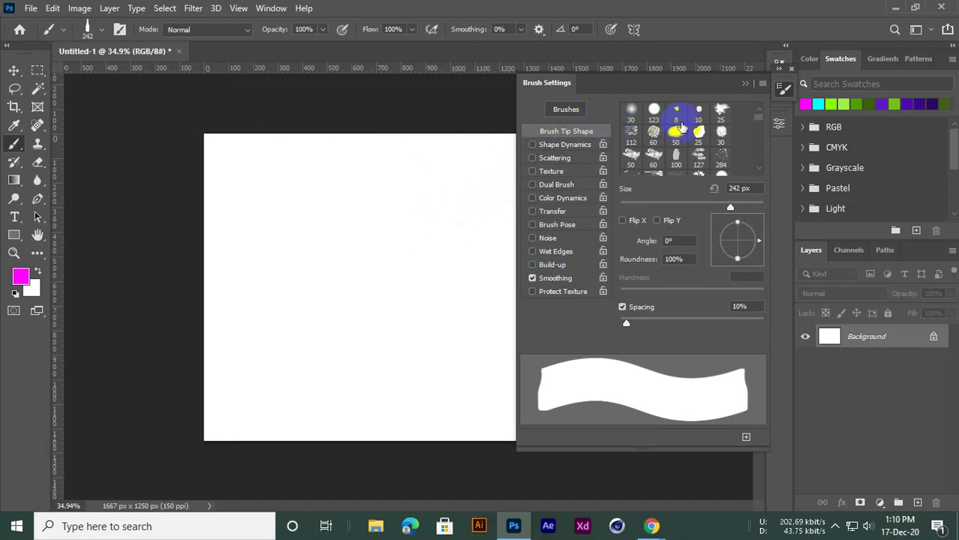
Open and close Properties, then open the Brushes panel listing folders, MY BRUSH and Bottle.
left_click(762, 83)
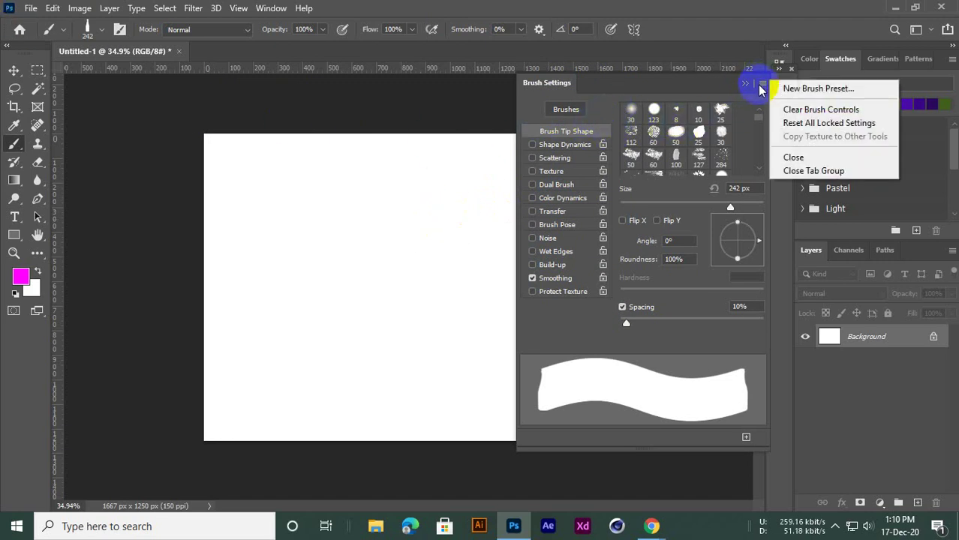
left_click(511, 158)
left_click(778, 125)
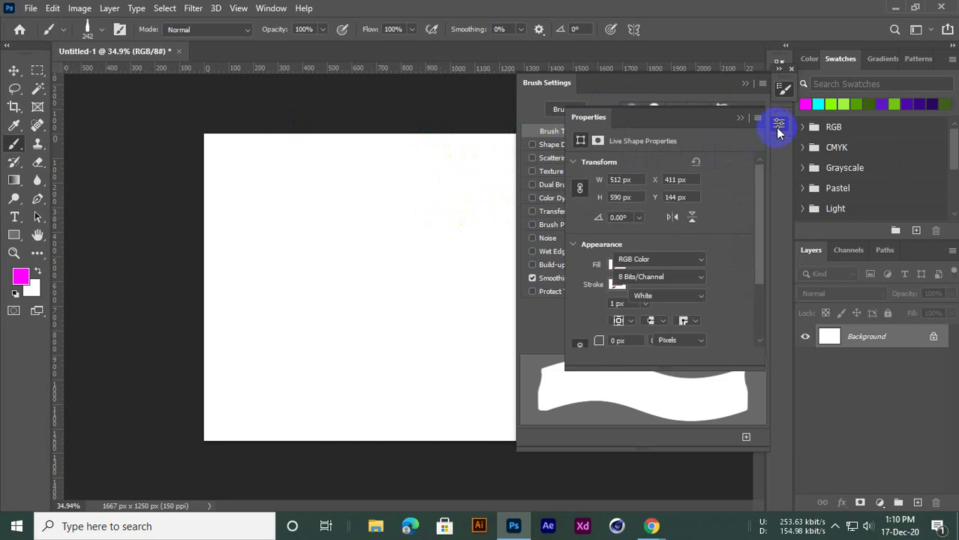
left_click(781, 89)
left_click(782, 88)
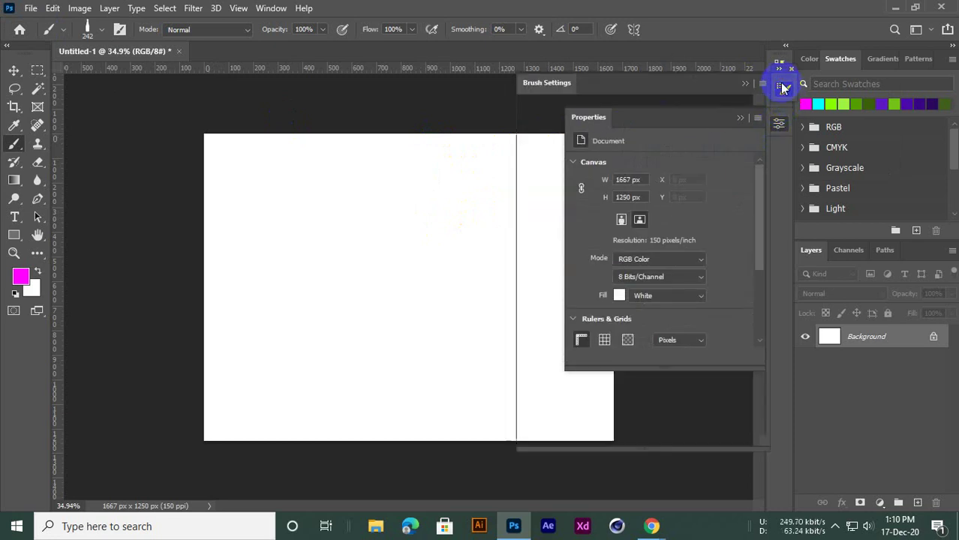
left_click(630, 84)
left_click(574, 109)
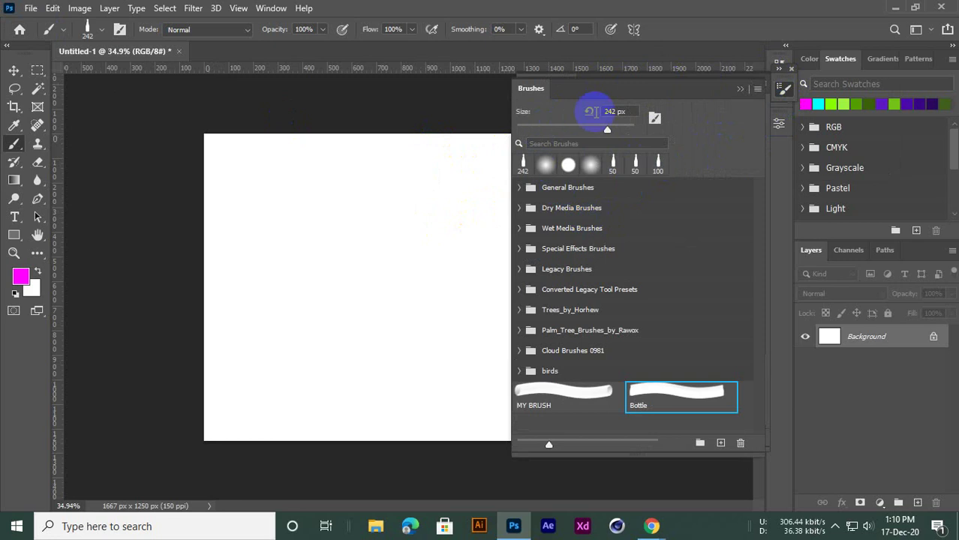
Restore the Legacy Brushes set in the brushes list.
left_click(758, 89)
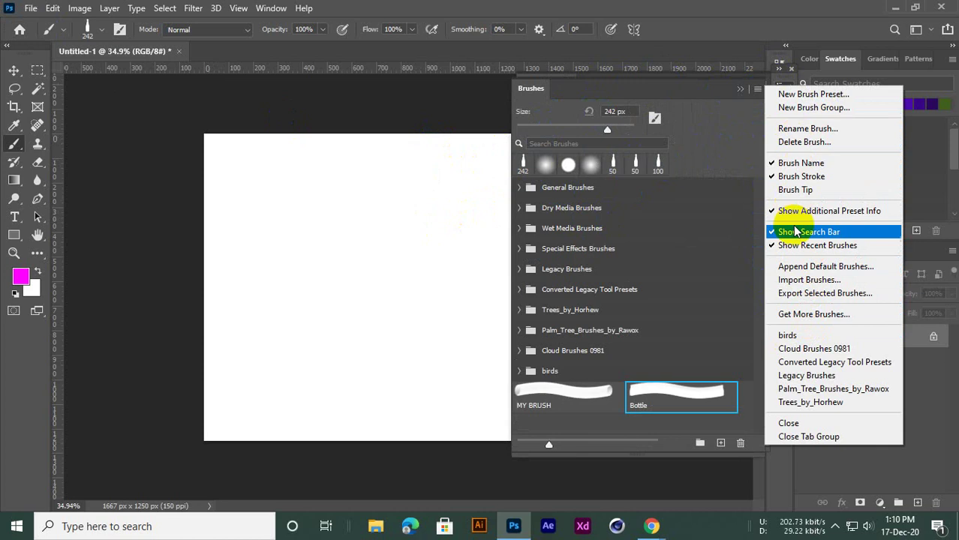
left_click(806, 378)
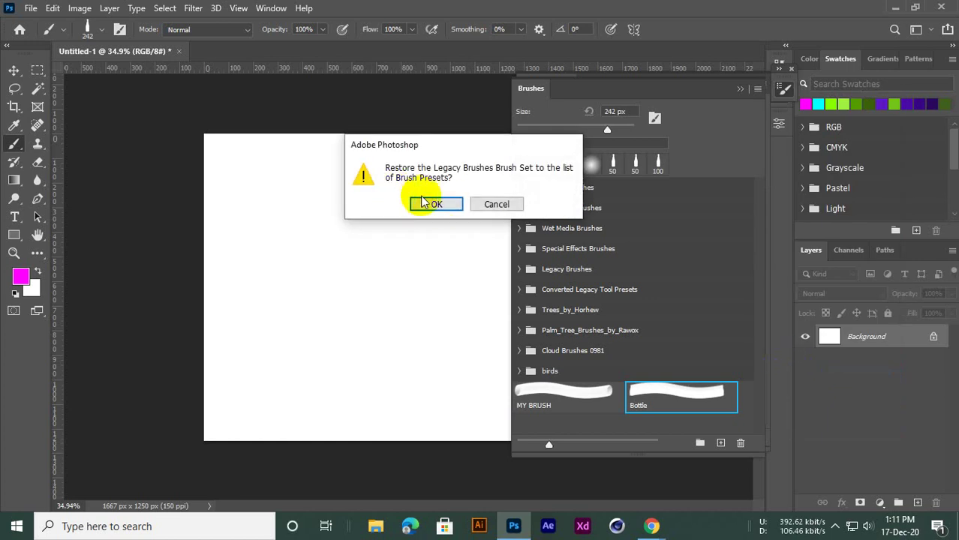
left_click(430, 205)
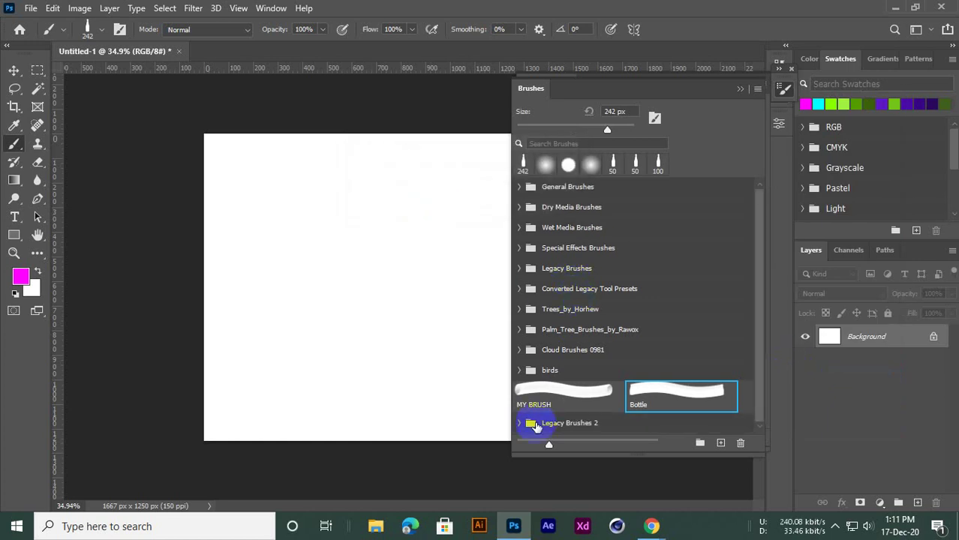
Choose the Hard Round 13 pixels brush from Legacy Brushes > Round Brushes with Size.
left_click_drag(516, 450, 357, 486)
left_click(370, 426)
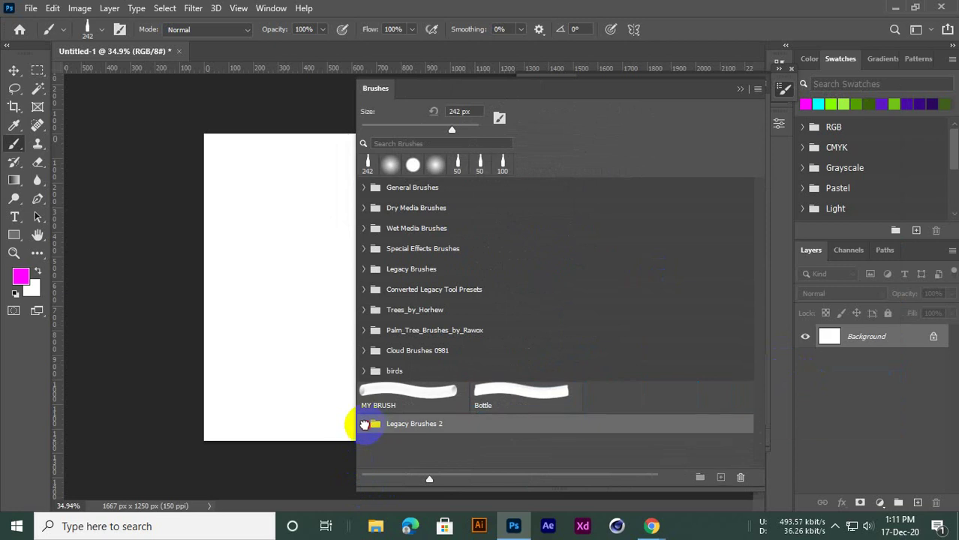
left_click(364, 425)
scroll(392, 428, "down", 4)
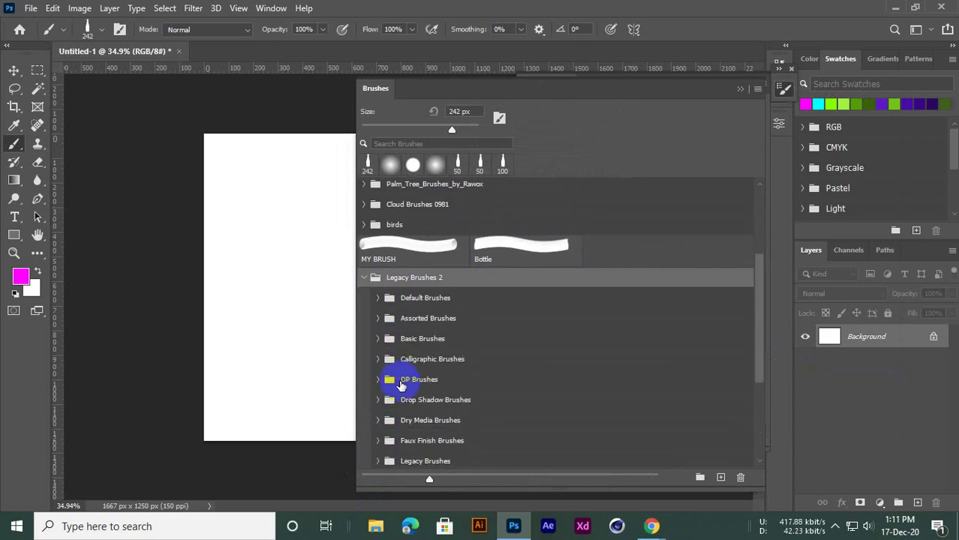
scroll(405, 376, "down", 4)
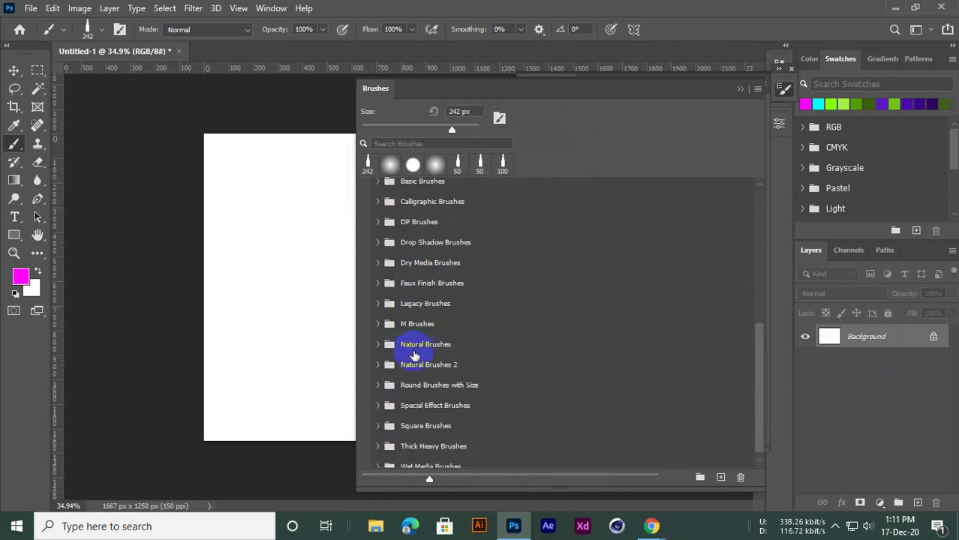
scroll(417, 352, "down", 1)
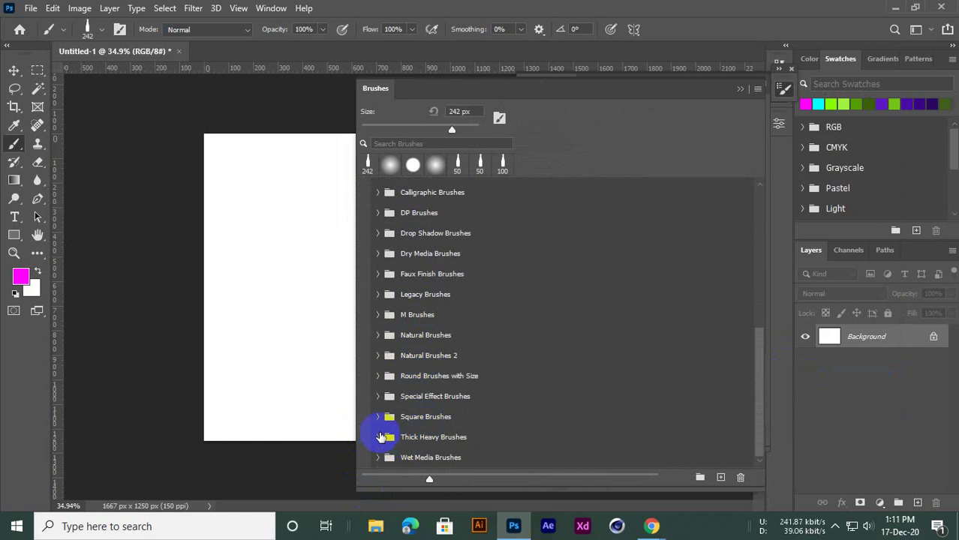
left_click(371, 376)
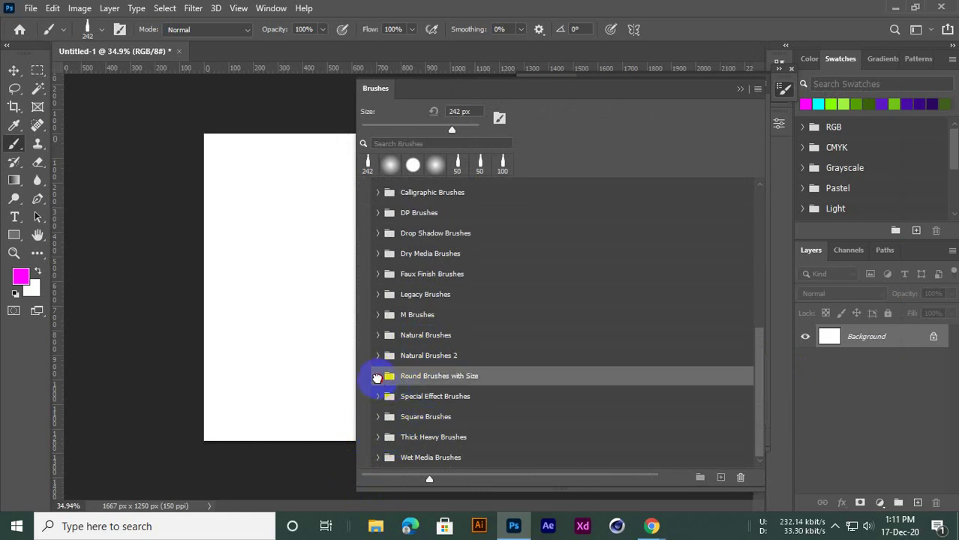
left_click(377, 377)
scroll(461, 392, "down", 1)
left_click(530, 392)
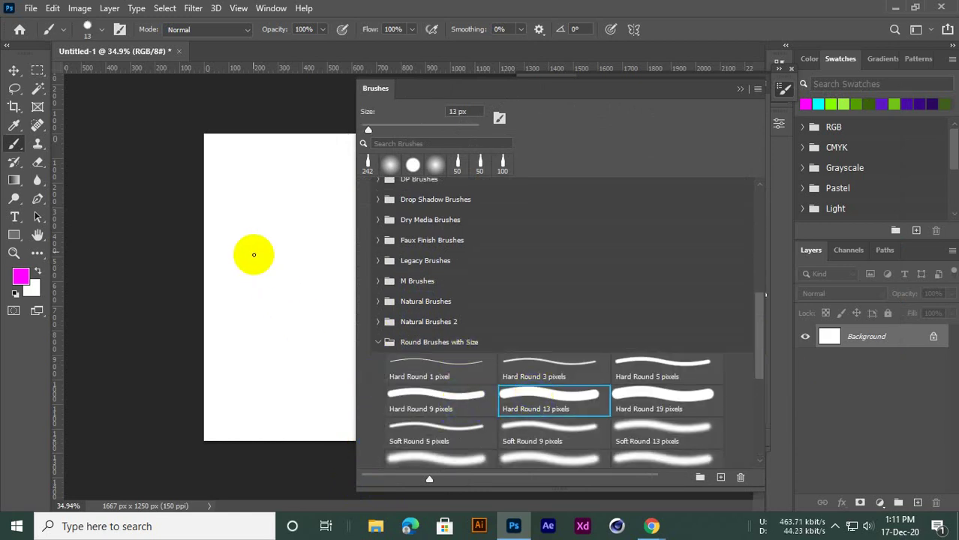
Check the Brush Settings panel, close it, and paint a test dab on the canvas.
left_click(742, 90)
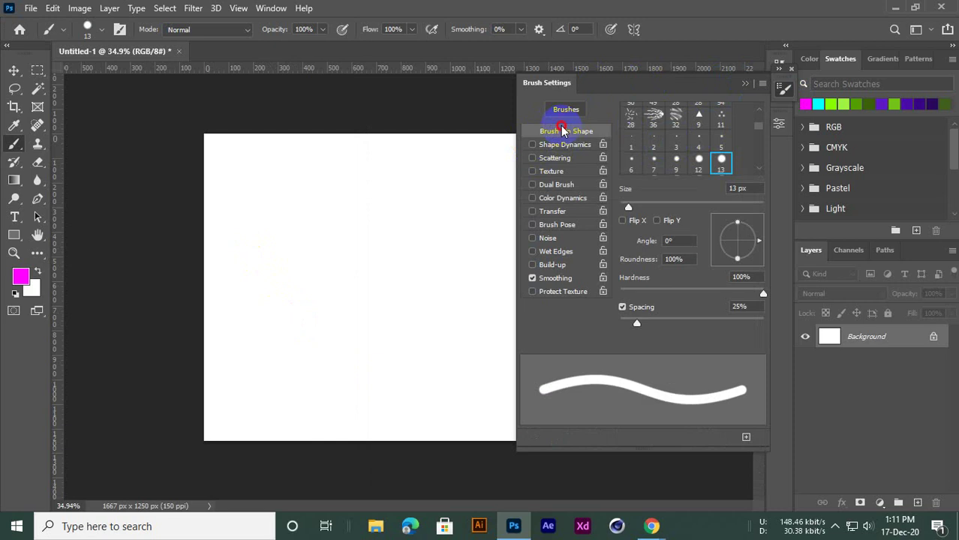
left_click(747, 84)
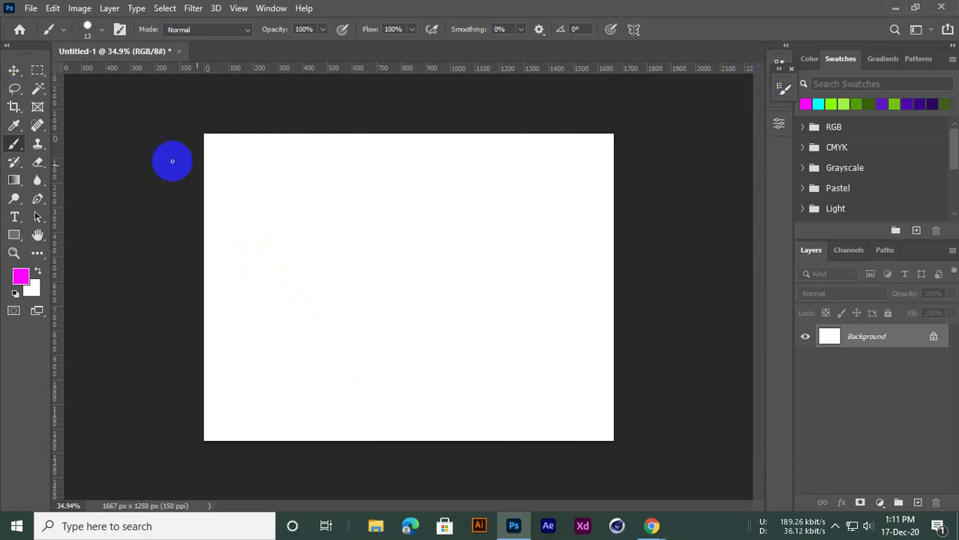
left_click(285, 229)
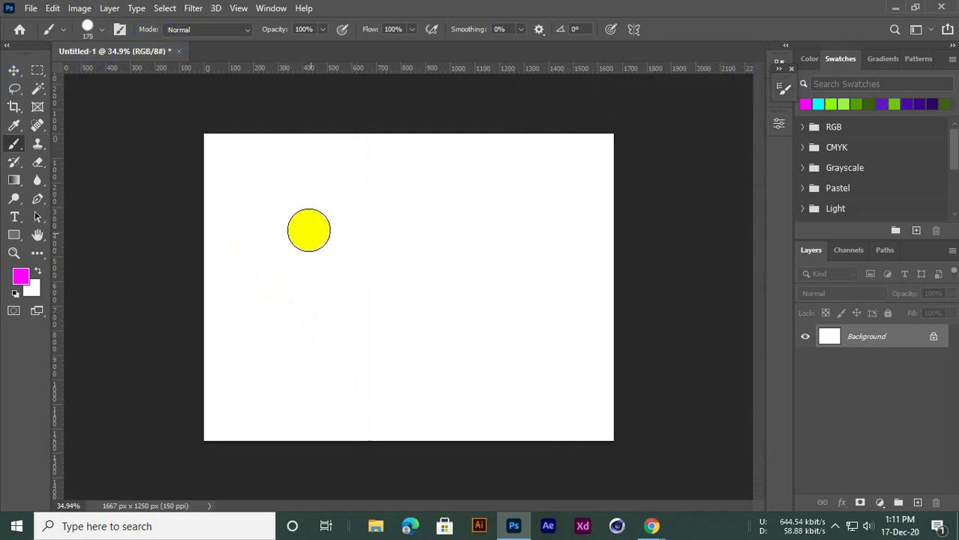
Add a new empty layer above Background and enlarge the brush to 300 px.
left_click(918, 502)
key("bracketright")
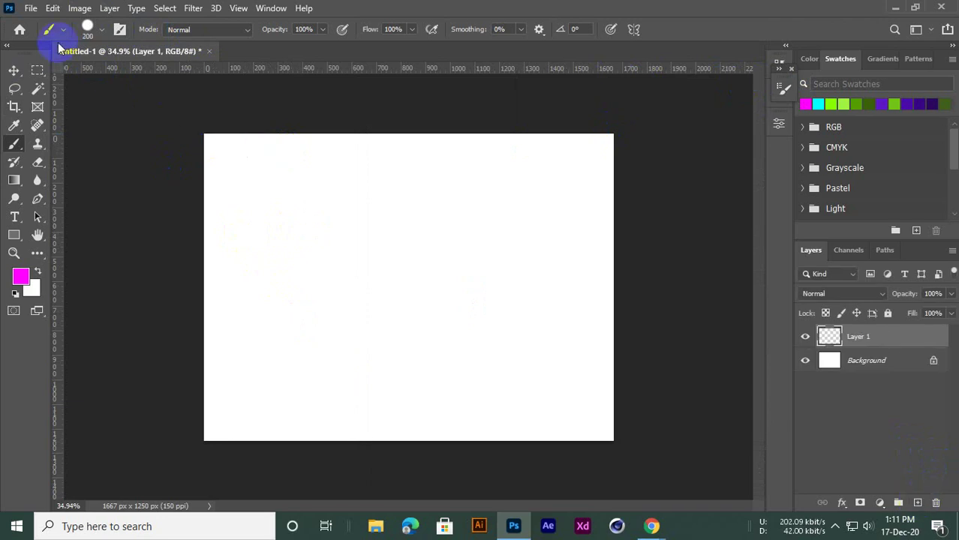
left_click(100, 33)
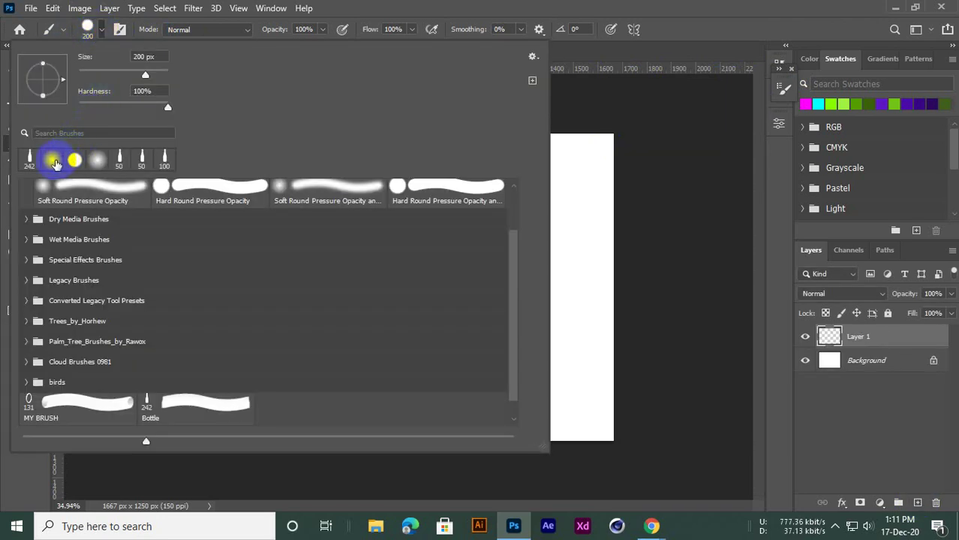
left_click(317, 186)
left_click(304, 225)
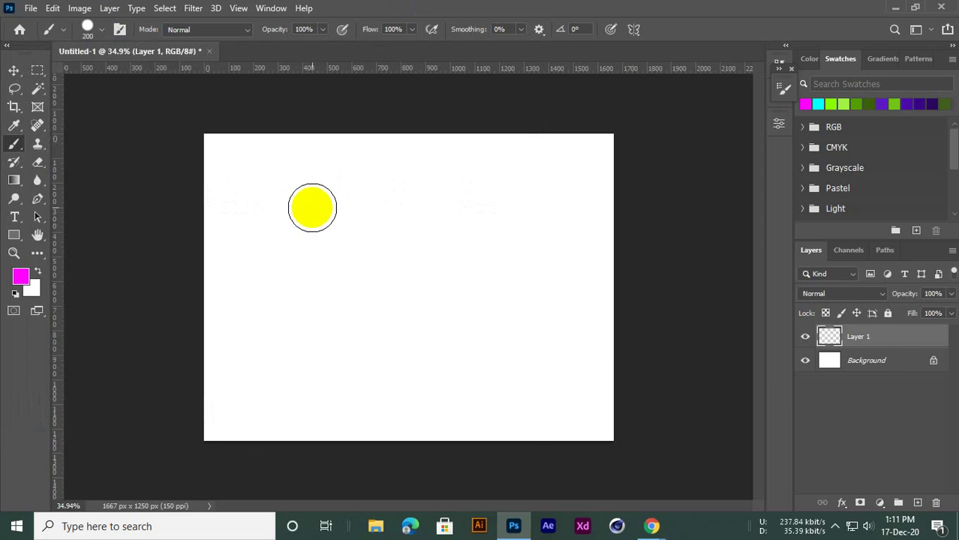
key("bracketright")
key("bracketright")
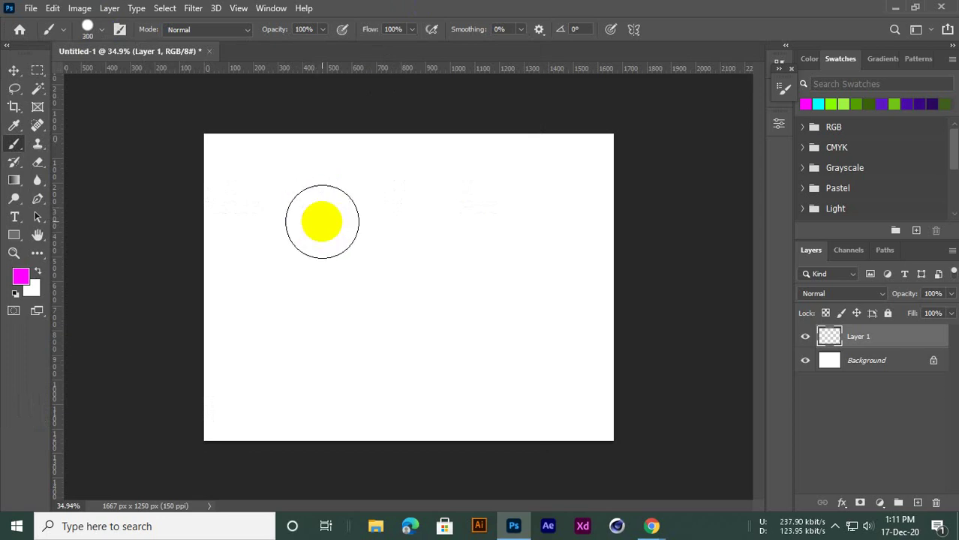
Launch the SwordSoft Mousetrack app from Windows search, then close its window.
key("super")
key("super")
key("super")
type("sw")
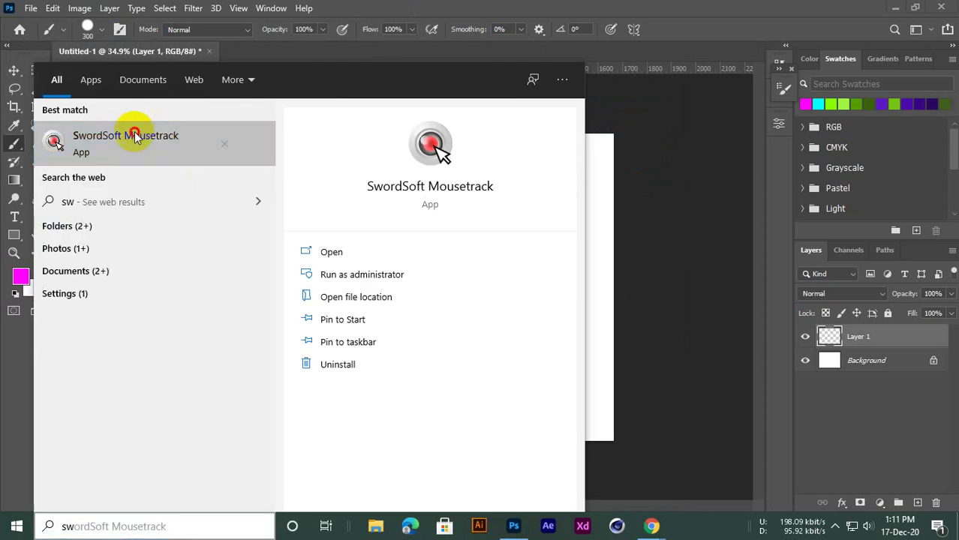
left_click(150, 136)
left_click(695, 119)
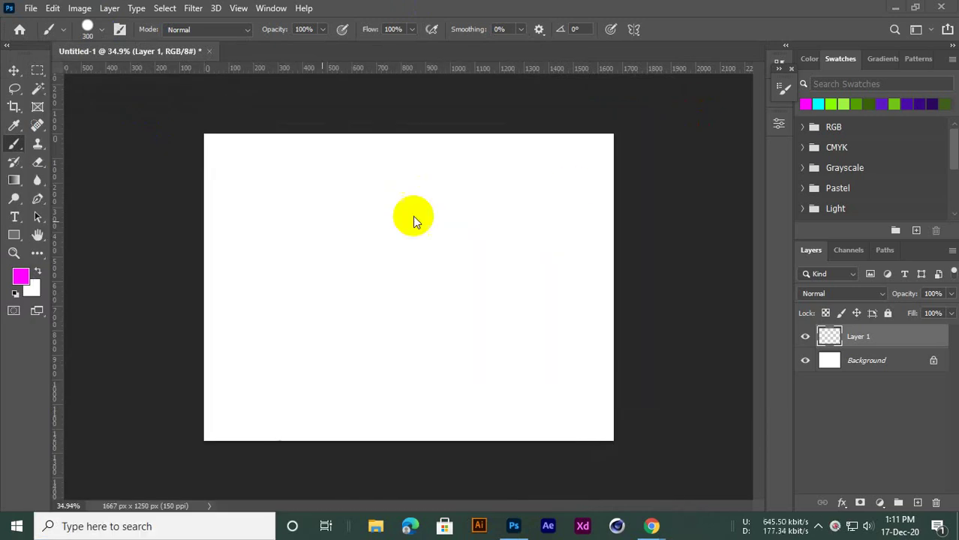
Paint two magenta test dabs, undo both, and sample white from the canvas.
left_click(323, 223)
left_click(457, 226)
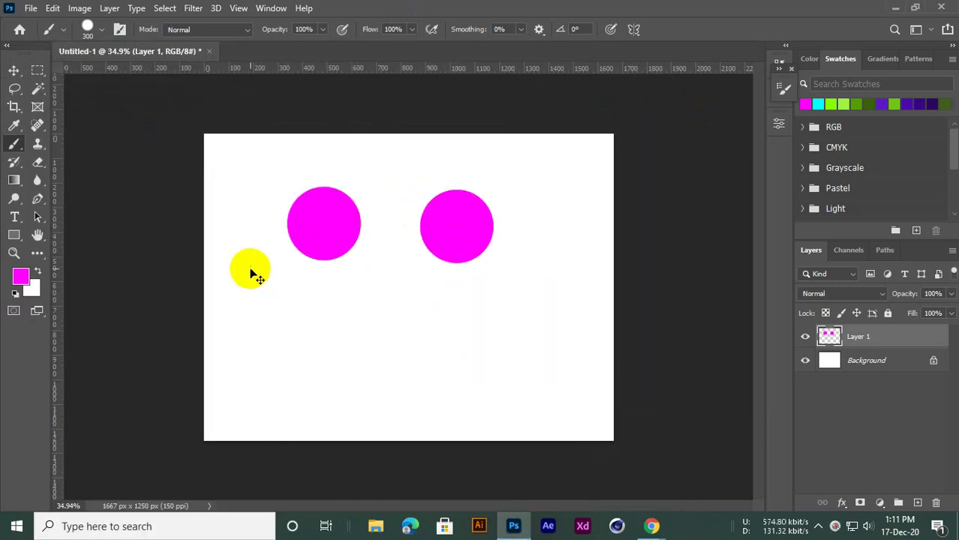
key("ctrl+z")
key("ctrl+z")
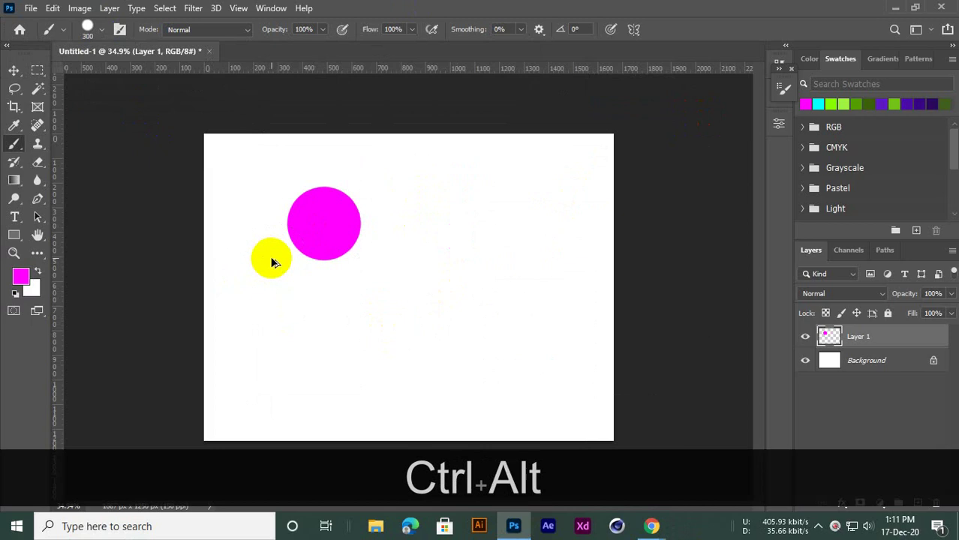
key("ctrl+alt+z")
key("ctrl+z")
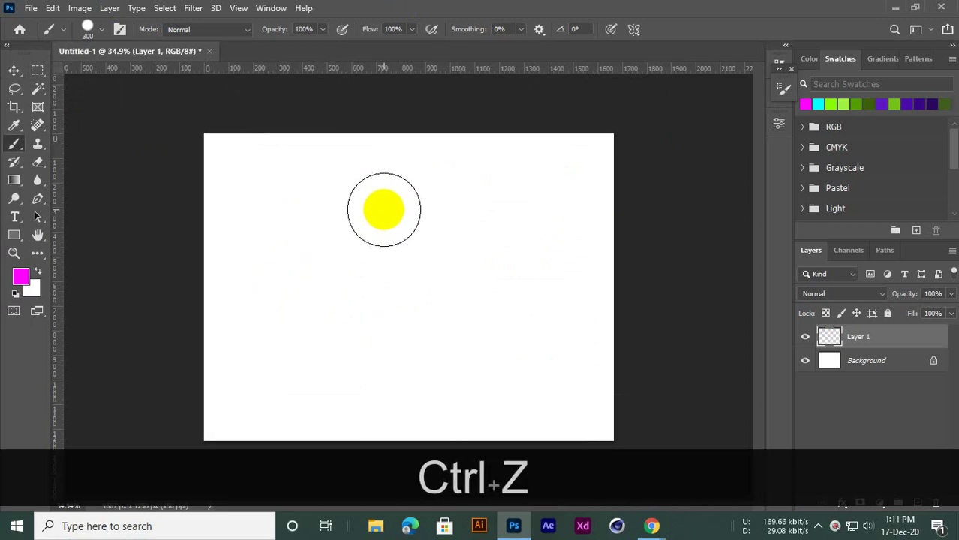
key("alt")
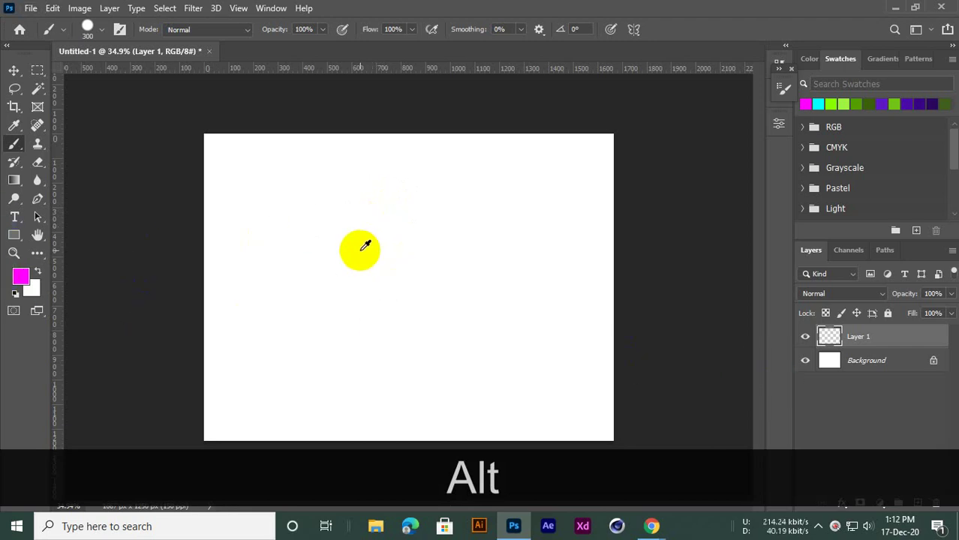
left_click(349, 225)
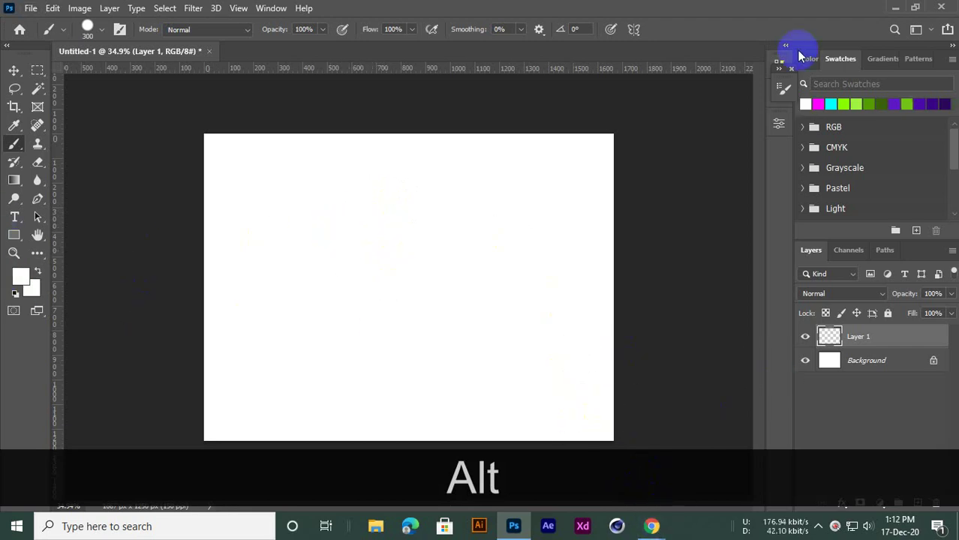
Drag the GIG-16-Dec image from the desktop into the Photoshop document.
left_click(893, 6)
left_click(874, 6)
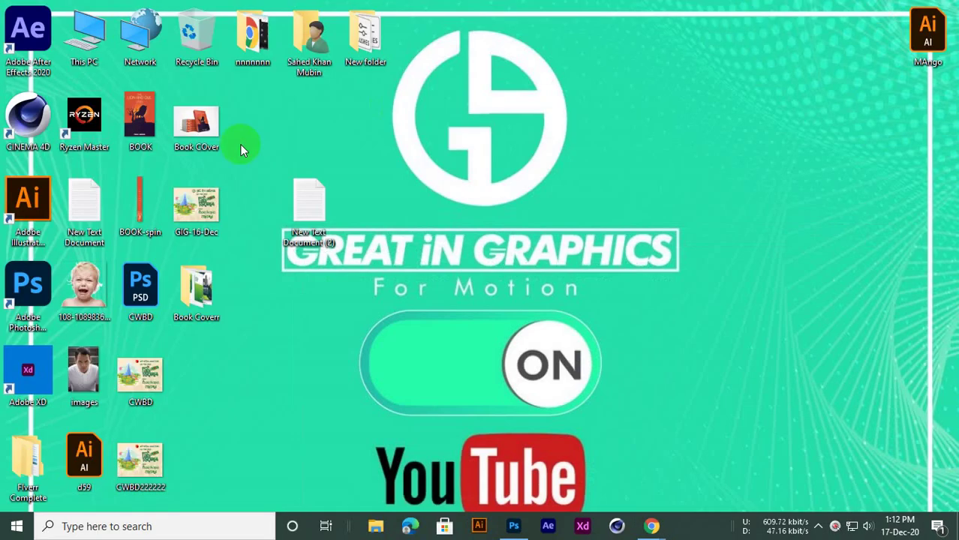
left_click_drag(178, 217, 510, 266)
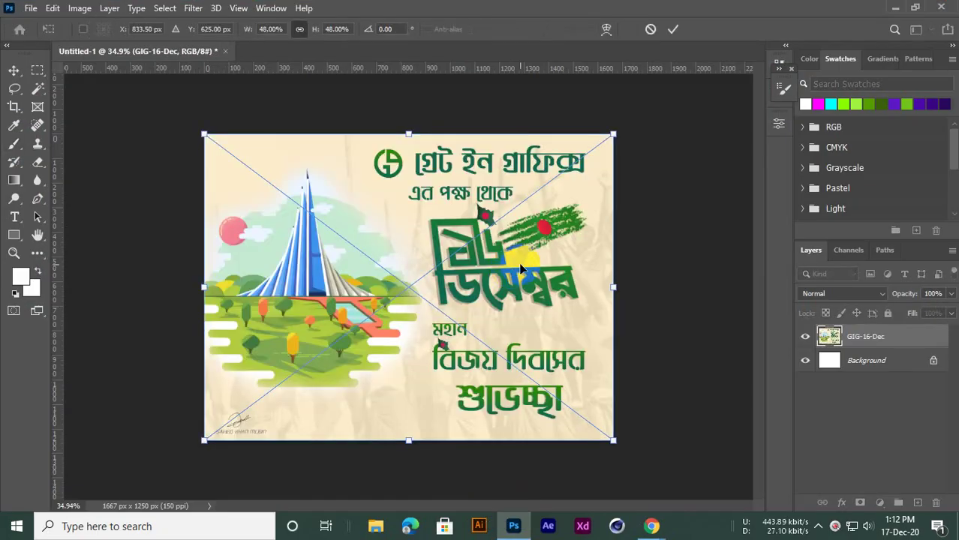
Commit the GIG-16-Dec placement, add a new layer above it, and sample artwork colours.
key("Return")
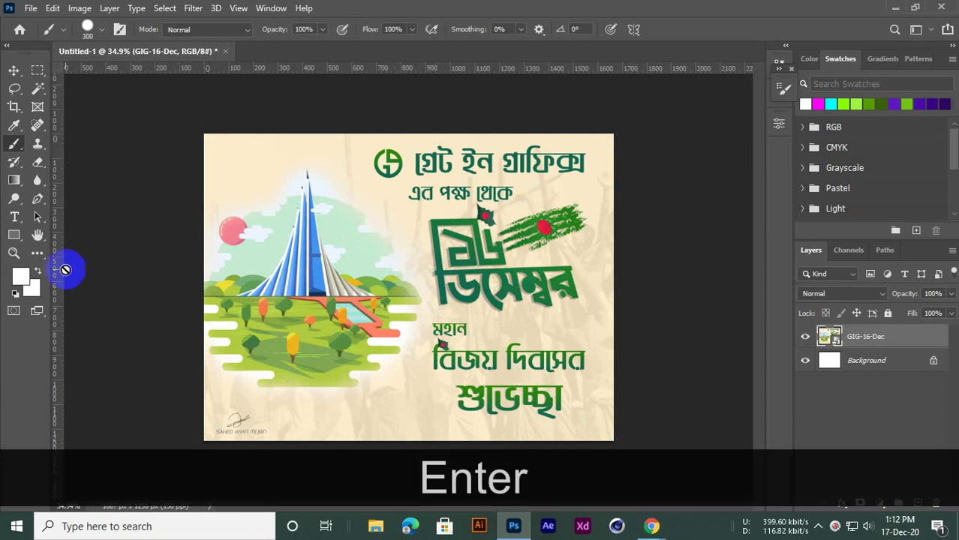
left_click(917, 502)
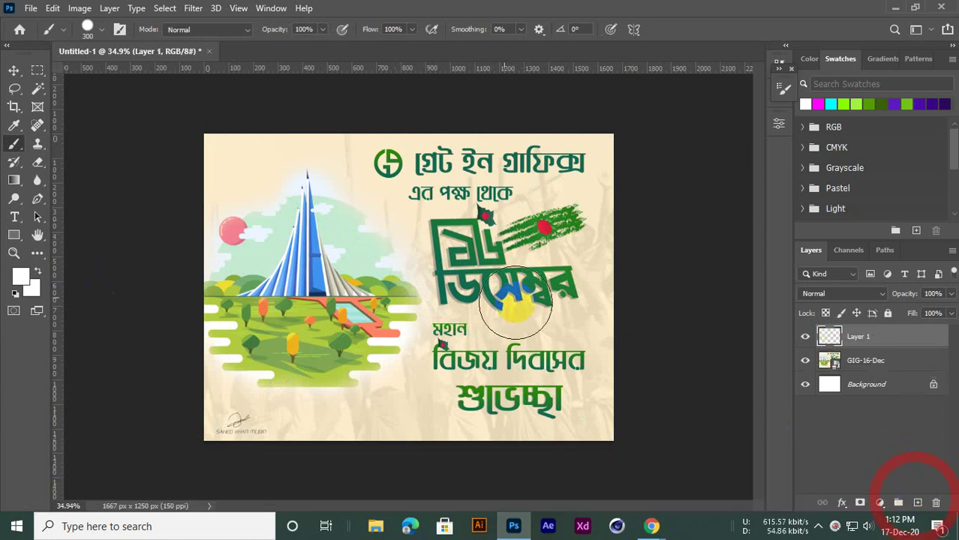
left_click(466, 258, "alt")
left_click_drag(466, 258, 409, 197)
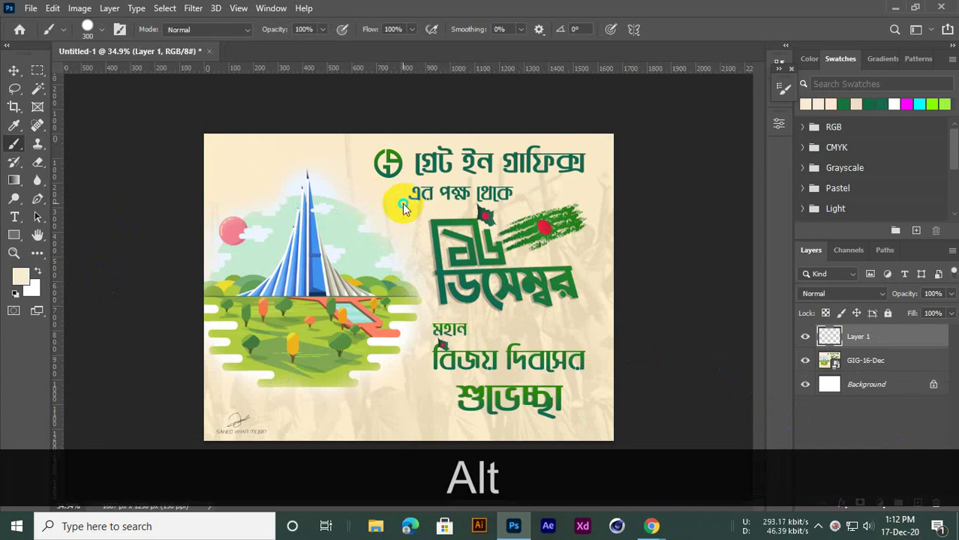
Resize the brush on canvas to 338 px with 74% hardness and sample blue.
right_click(404, 208, "alt")
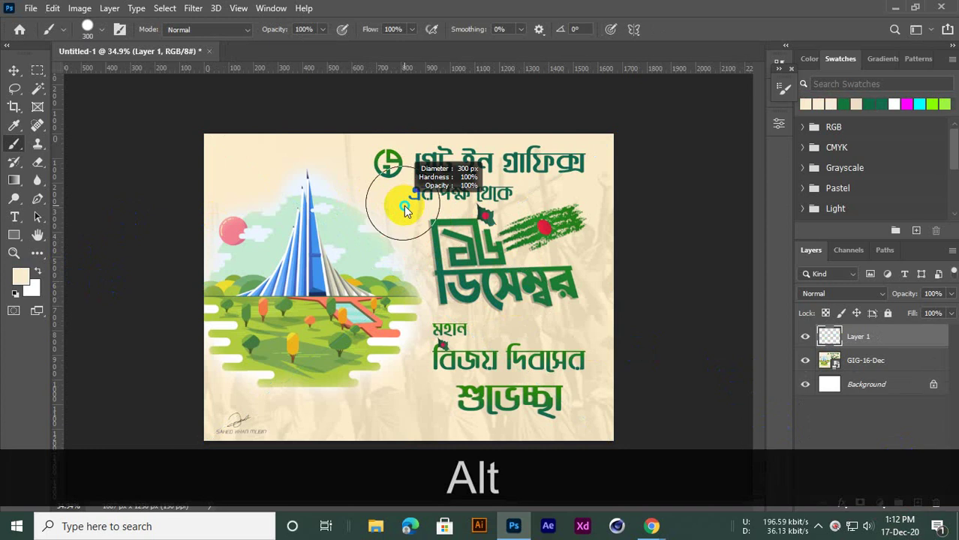
mouse_move(404, 209)
left_mouse_down()
mouse_move(629, 203)
mouse_move(562, 199)
mouse_move(428, 218)
mouse_move(424, 113)
mouse_move(399, 5)
left_mouse_up()
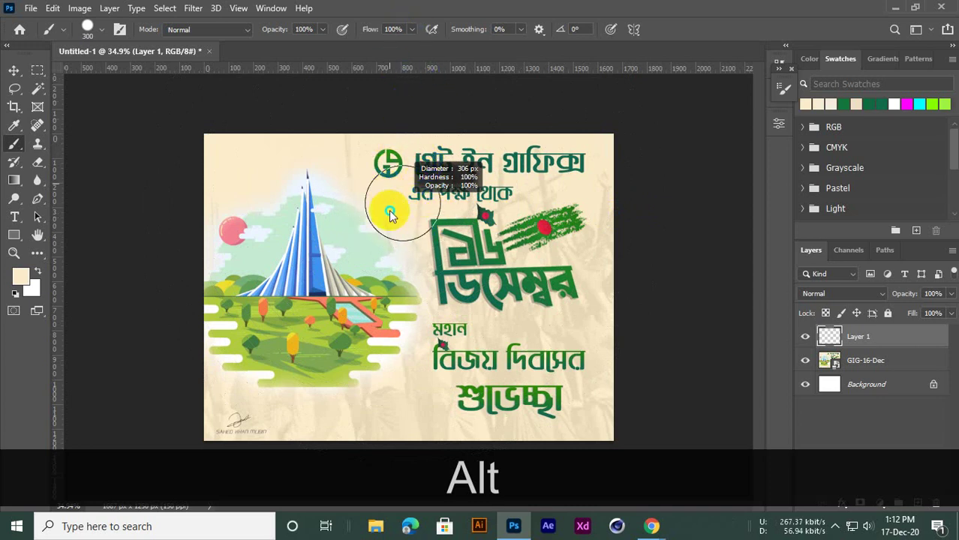
left_click_drag(389, 215, 389, 276)
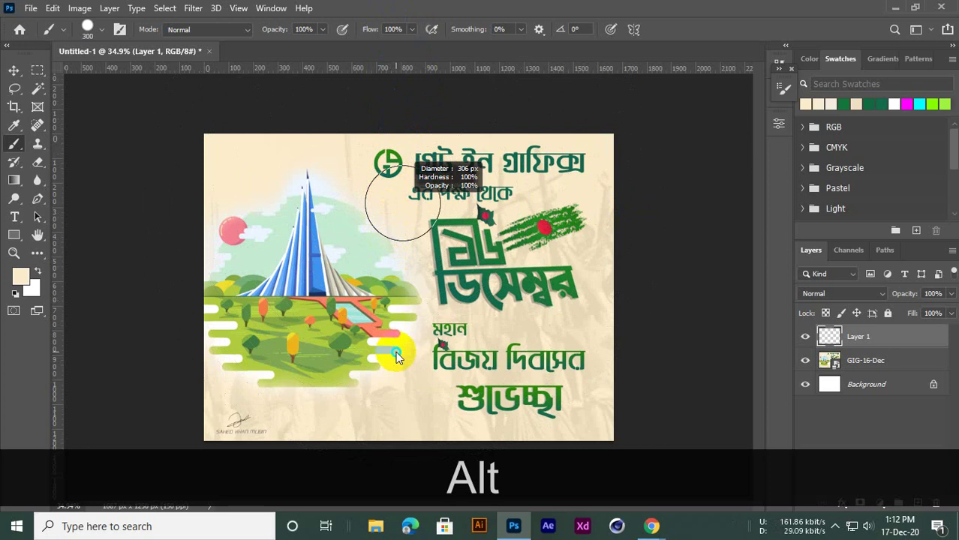
mouse_move(397, 357)
left_mouse_down()
mouse_move(510, 311)
mouse_move(438, 275)
left_mouse_up()
mouse_move(363, 256)
left_mouse_down()
mouse_move(412, 267)
mouse_move(376, 315)
mouse_move(452, 316)
mouse_move(387, 310)
mouse_move(411, 264)
mouse_move(411, 231)
mouse_move(435, 441)
mouse_move(411, 368)
mouse_move(632, 328)
mouse_move(388, 330)
mouse_move(476, 331)
mouse_move(409, 339)
mouse_move(444, 329)
mouse_move(393, 314)
mouse_move(426, 306)
mouse_move(368, 309)
mouse_move(427, 310)
mouse_move(405, 308)
left_mouse_up()
mouse_move(288, 240)
left_mouse_down()
mouse_move(370, 238)
mouse_move(356, 240)
mouse_move(379, 271)
left_mouse_up()
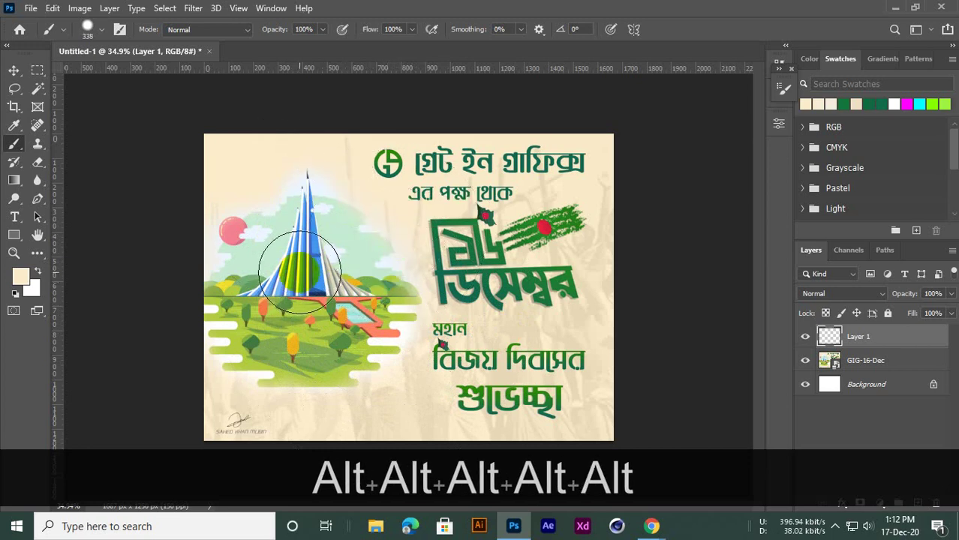
key("alt")
left_click(321, 260, "alt")
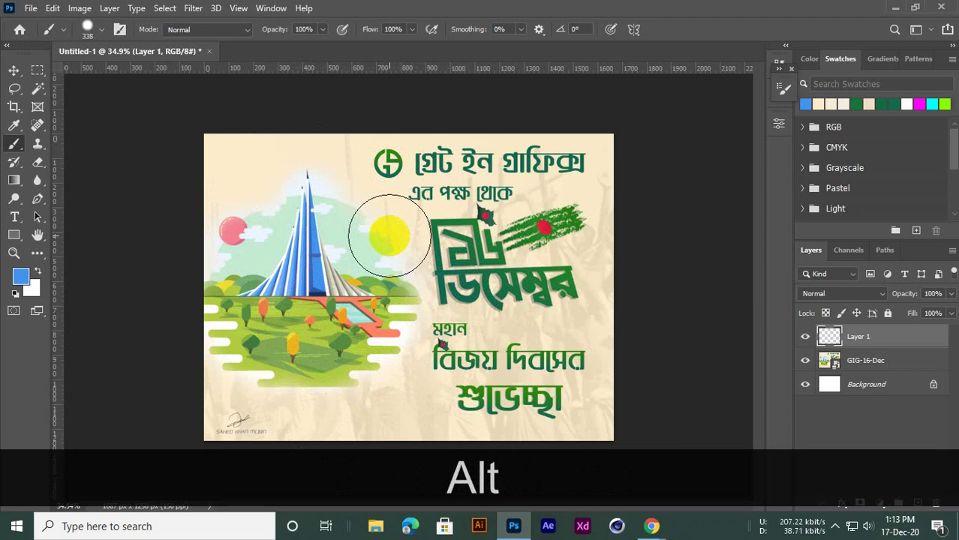
Paint blue test strokes and dabs over the artwork, soften the brush, then delete that layer.
mouse_move(392, 232)
left_mouse_down()
mouse_move(336, 207)
mouse_move(293, 218)
mouse_move(269, 295)
left_mouse_up()
left_click(269, 295)
left_click(440, 322)
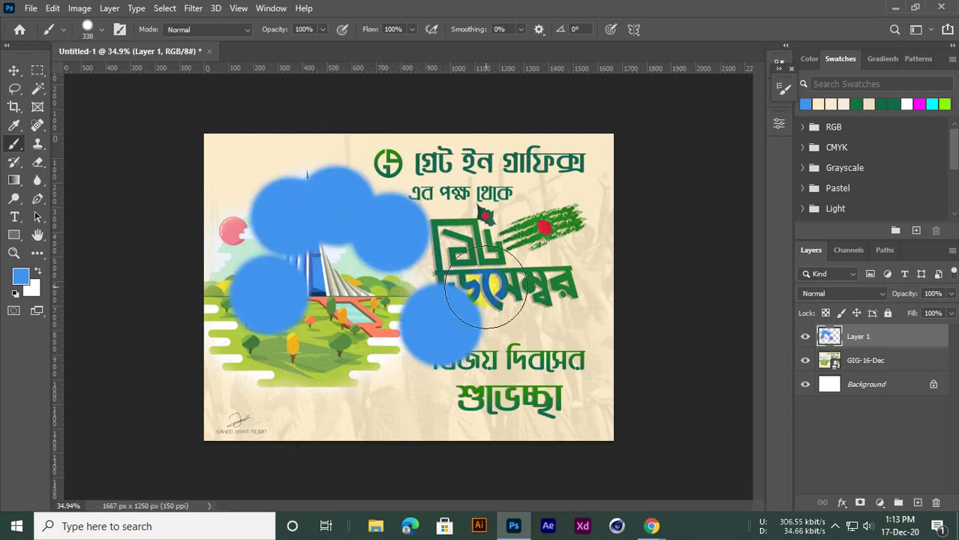
left_click_drag(531, 255, 529, 191)
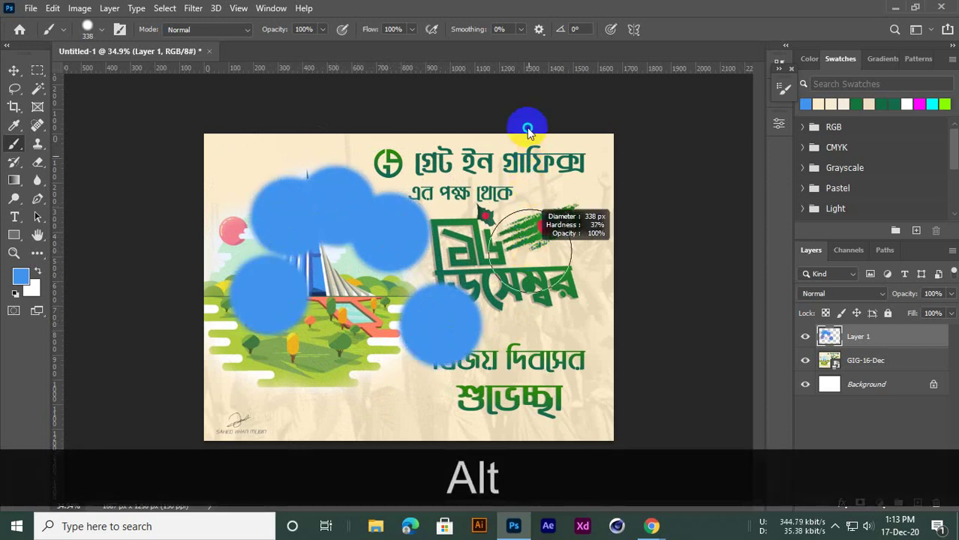
left_click_drag(527, 127, 503, 6)
mouse_move(518, 225)
left_mouse_down()
mouse_move(554, 283)
mouse_move(555, 333)
mouse_move(516, 386)
mouse_move(325, 408)
mouse_move(244, 373)
mouse_move(329, 289)
mouse_move(354, 306)
mouse_move(292, 341)
mouse_move(388, 215)
mouse_move(388, 247)
mouse_move(456, 235)
mouse_move(429, 234)
mouse_move(401, 149)
mouse_move(401, 237)
mouse_move(388, 142)
mouse_move(393, 302)
mouse_move(394, 169)
mouse_move(399, 254)
mouse_move(384, 154)
mouse_move(403, 242)
mouse_move(403, 175)
mouse_move(403, 235)
mouse_move(411, 186)
mouse_move(417, 255)
mouse_move(412, 157)
left_mouse_up()
mouse_move(389, 278)
left_mouse_down()
mouse_move(390, 98)
mouse_move(385, 201)
mouse_move(422, 220)
mouse_move(369, 240)
mouse_move(381, 223)
left_mouse_up()
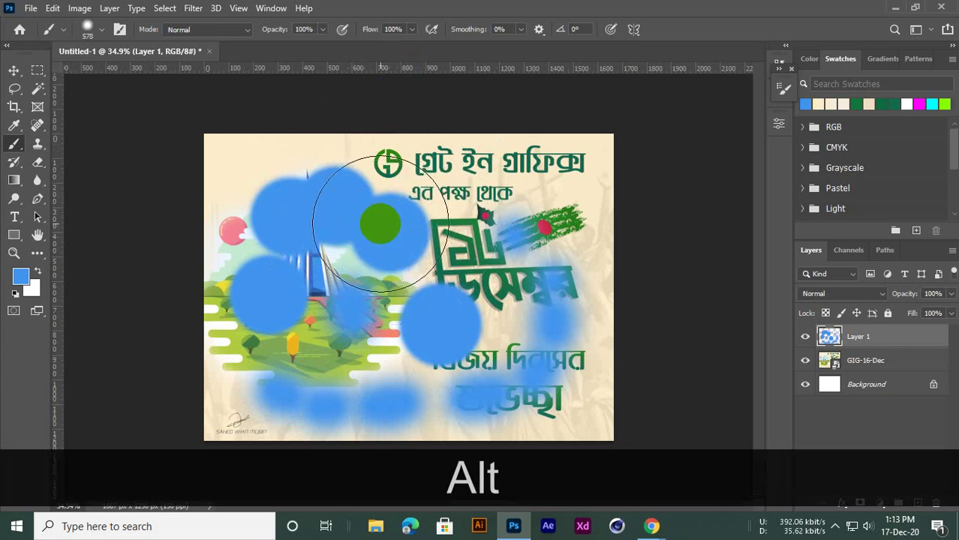
key("Delete")
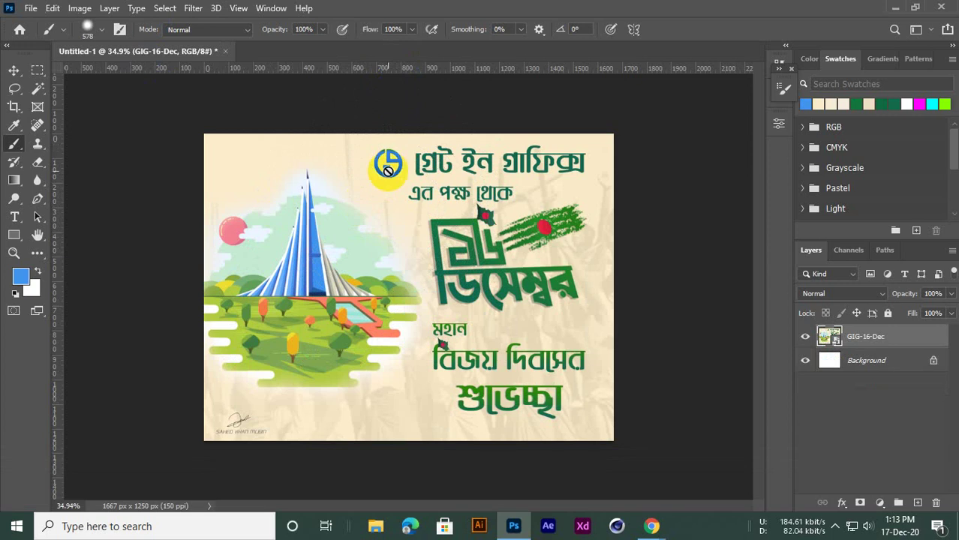
Keep the regular brush, enlarge it to 664 px, and add a new layer above GIG-16-Dec.
left_click(581, 473)
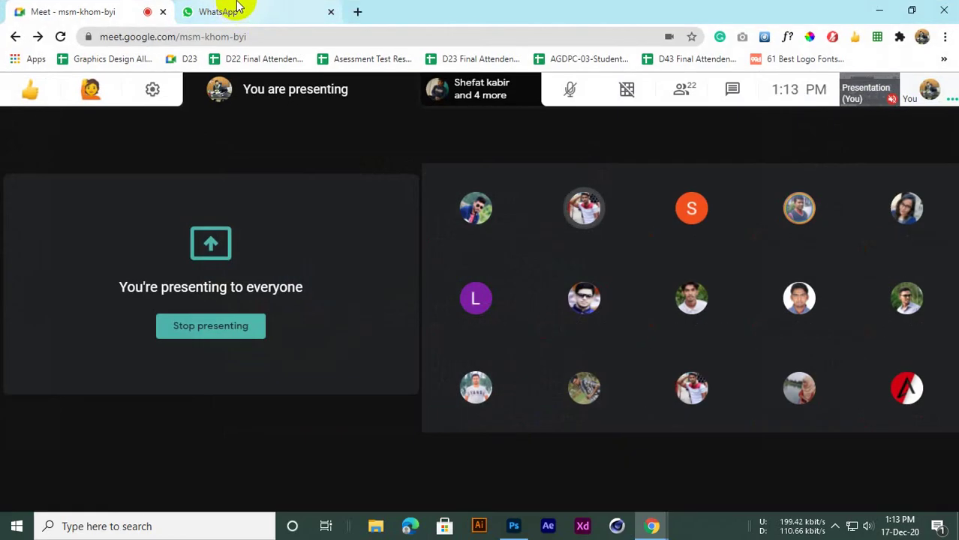
left_click(880, 10)
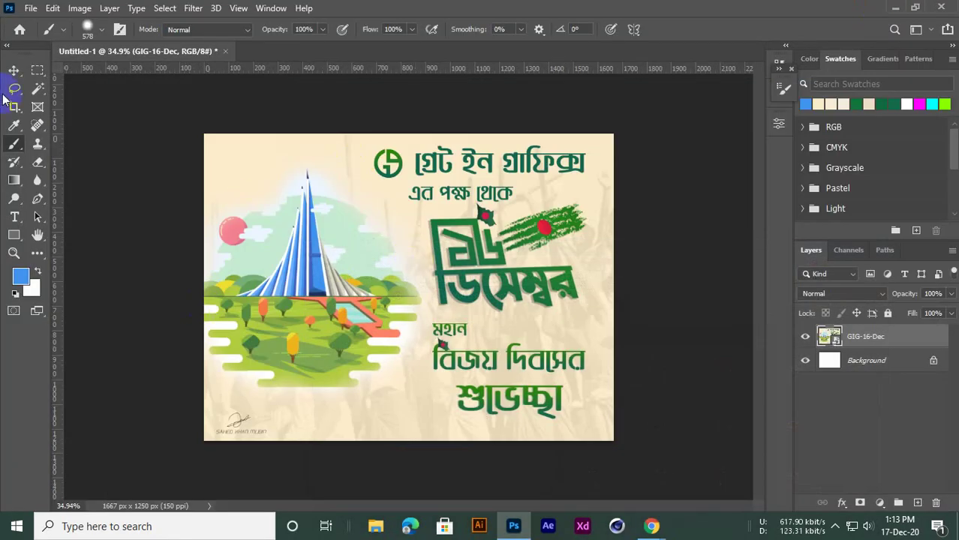
right_click(15, 148)
left_click(72, 143)
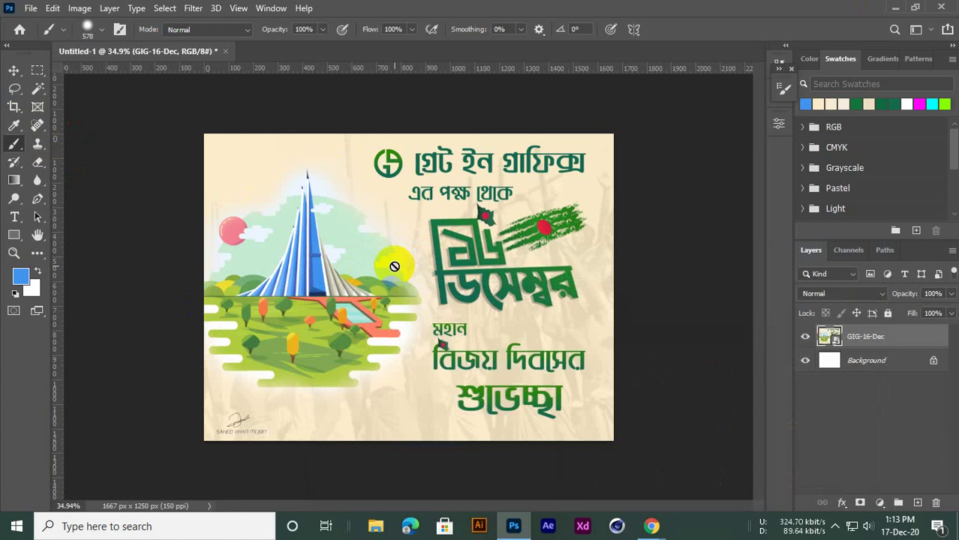
left_click_drag(394, 266, 421, 268)
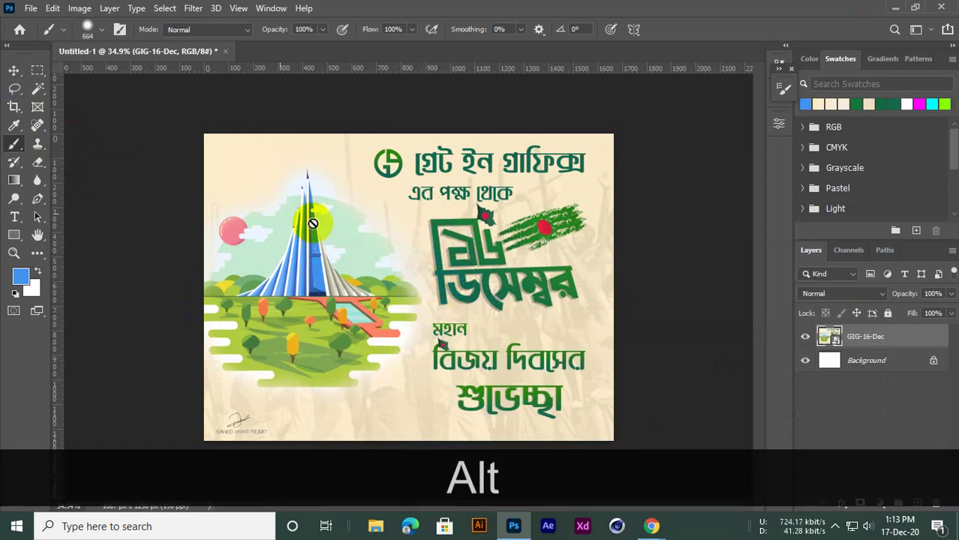
left_click(919, 344)
left_click(917, 502)
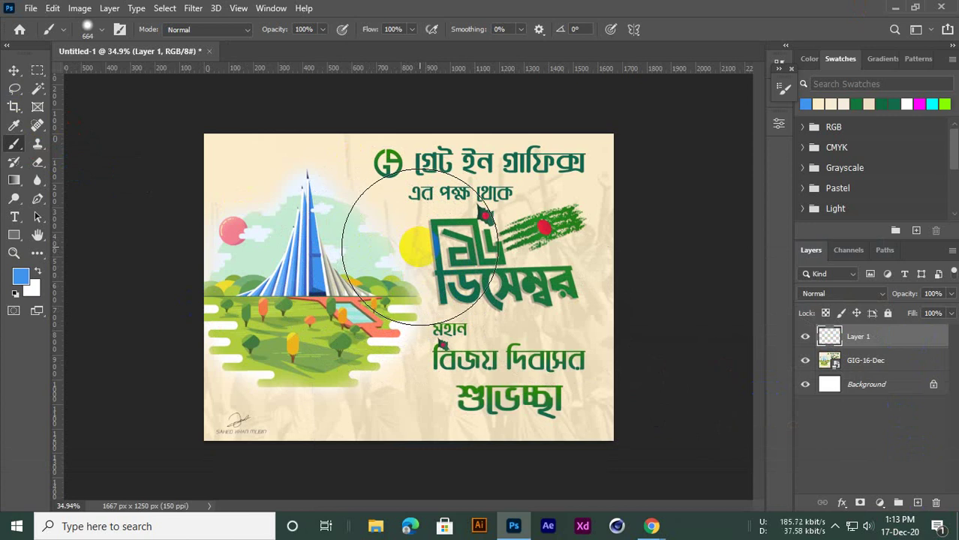
Make Layer 1 visible and switch back to the regular Brush Tool.
left_click(13, 70)
scroll(354, 229, "up", 1, "alt")
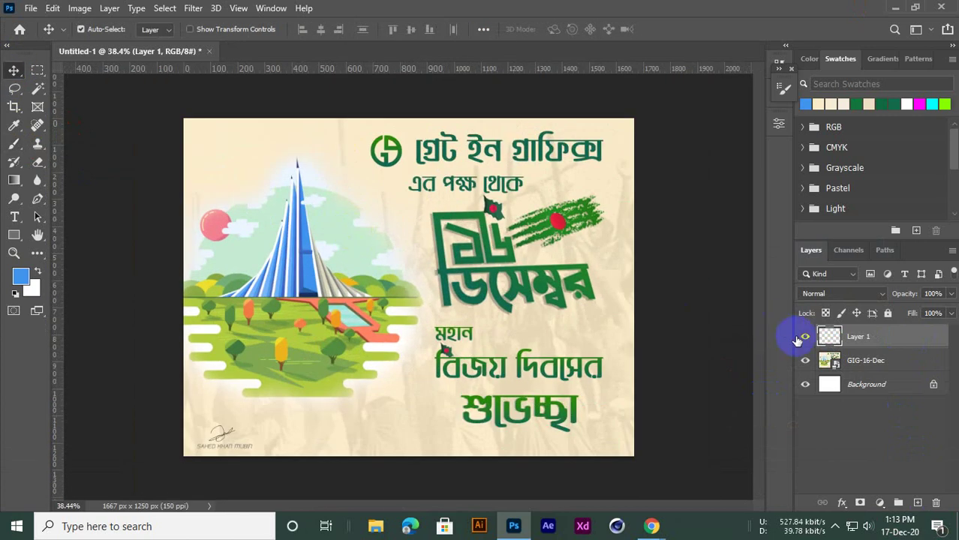
left_click(805, 337)
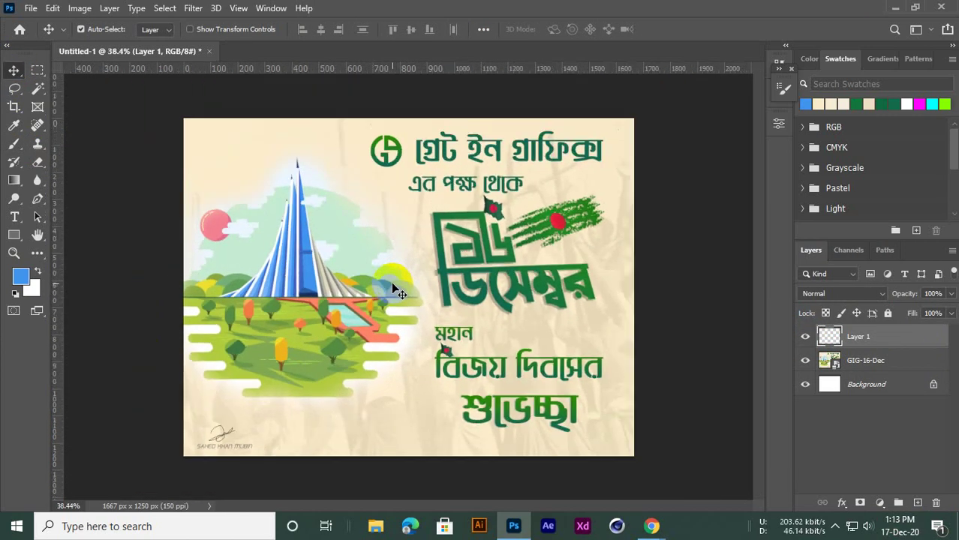
scroll(421, 289, "up", 2)
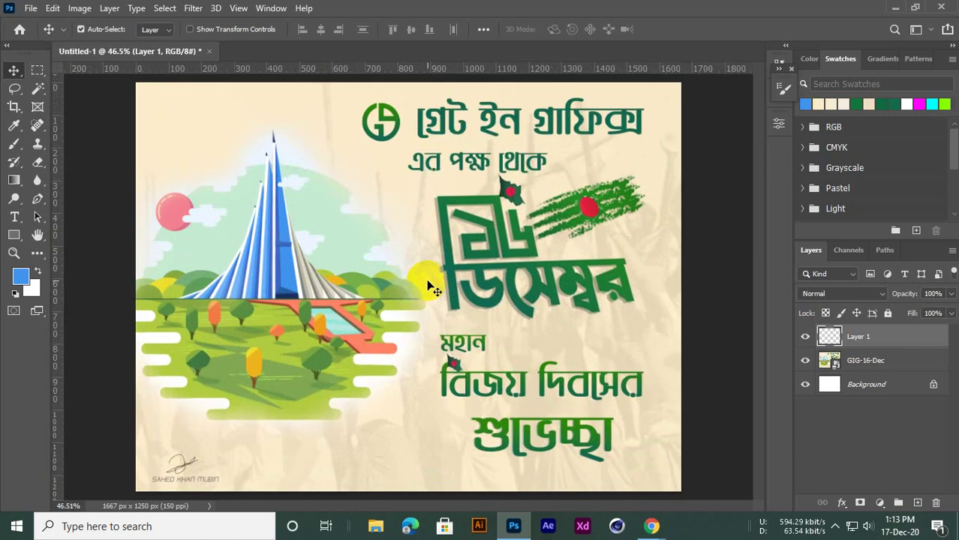
scroll(424, 289, "down", 2)
scroll(432, 288, "up", 1)
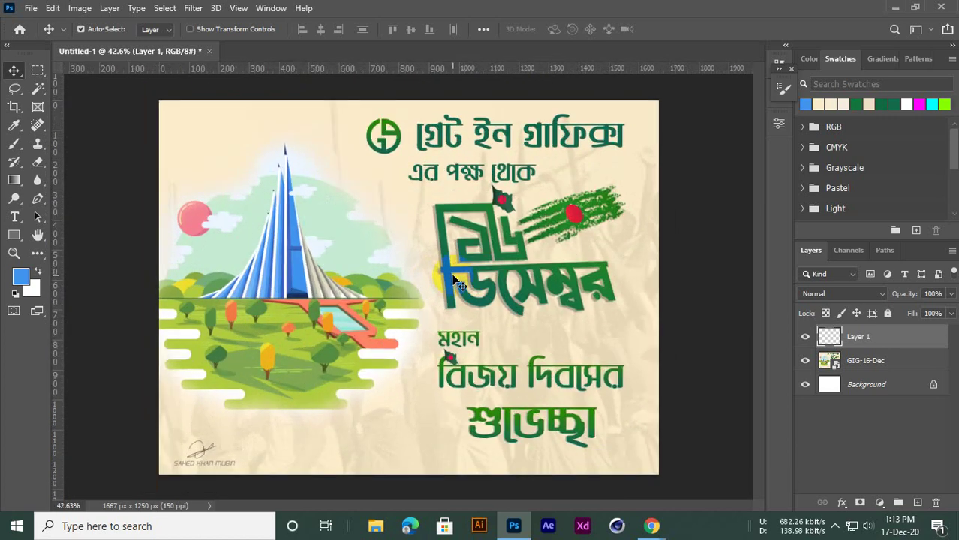
right_click(12, 143)
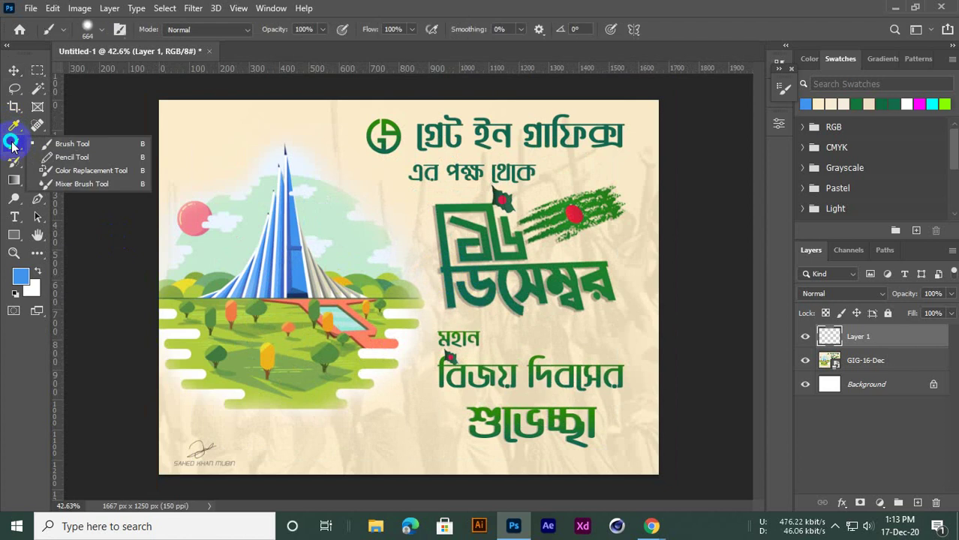
left_click(60, 143)
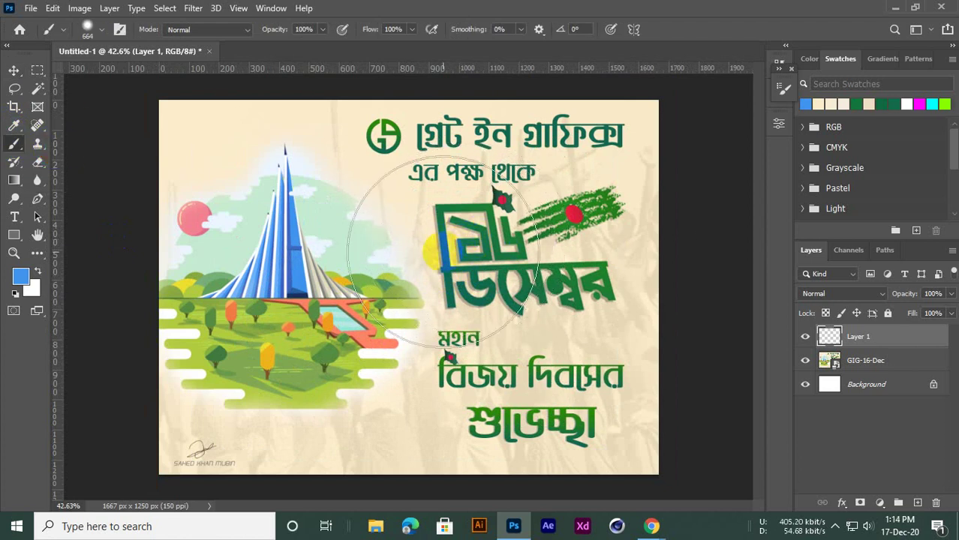
Adjust brush size and hardness on canvas, ending at a hard-edged 446 px diameter.
key("alt")
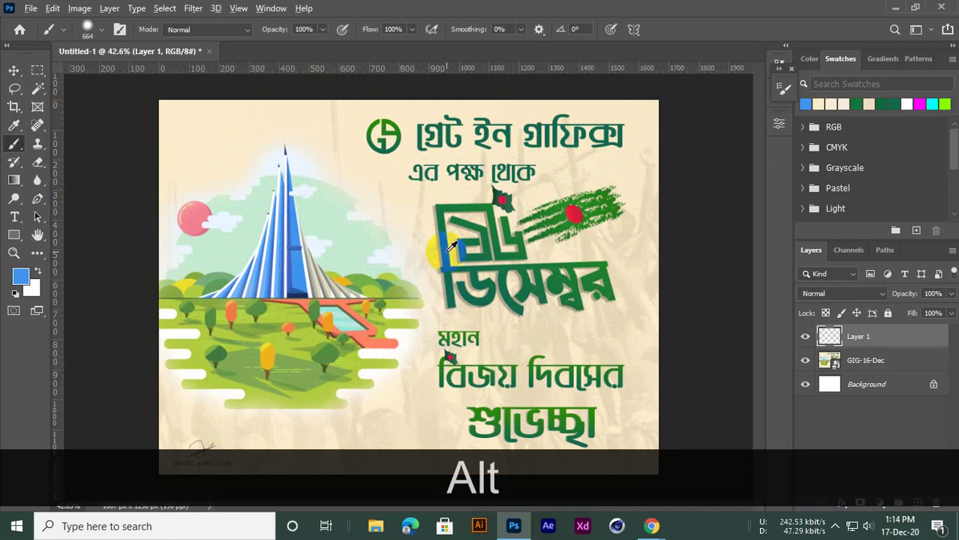
right_click(447, 252, "alt")
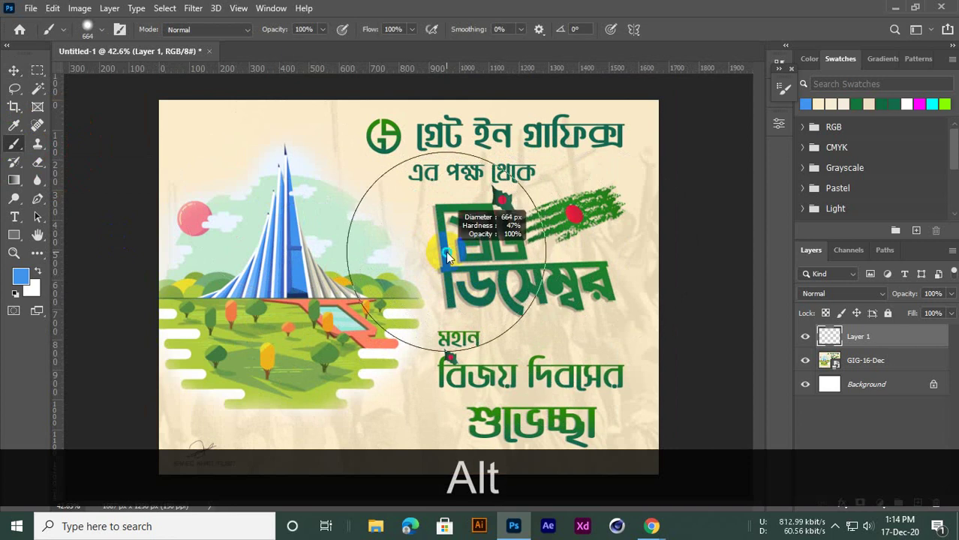
mouse_move(446, 251)
left_mouse_down()
mouse_move(371, 263)
mouse_move(488, 270)
mouse_move(360, 267)
mouse_move(529, 273)
mouse_move(409, 278)
mouse_move(341, 256)
mouse_move(424, 254)
mouse_move(328, 251)
mouse_move(502, 270)
left_mouse_up()
left_click_drag(526, 266, 461, 264)
left_click_drag(460, 216, 447, 313)
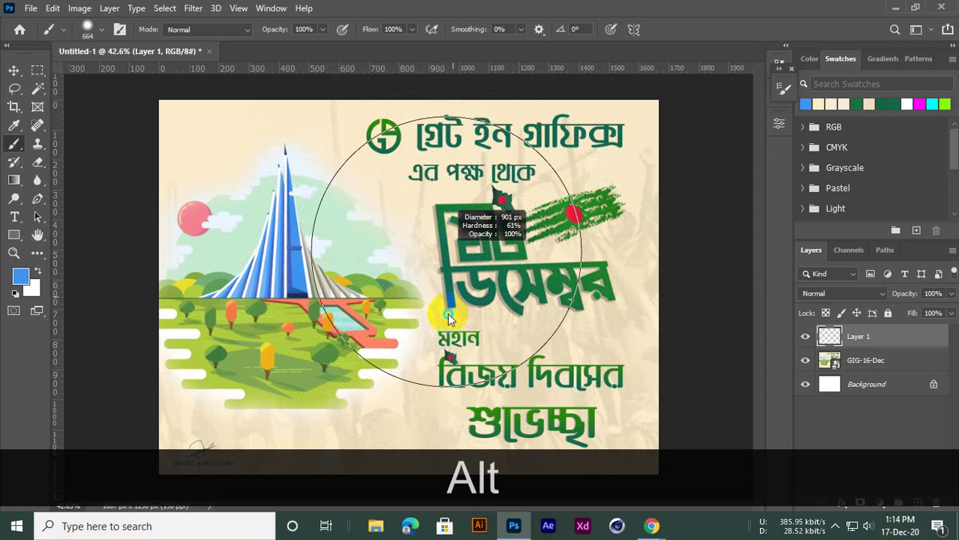
mouse_move(484, 251)
left_mouse_down()
mouse_move(494, 317)
mouse_move(489, 268)
left_mouse_up()
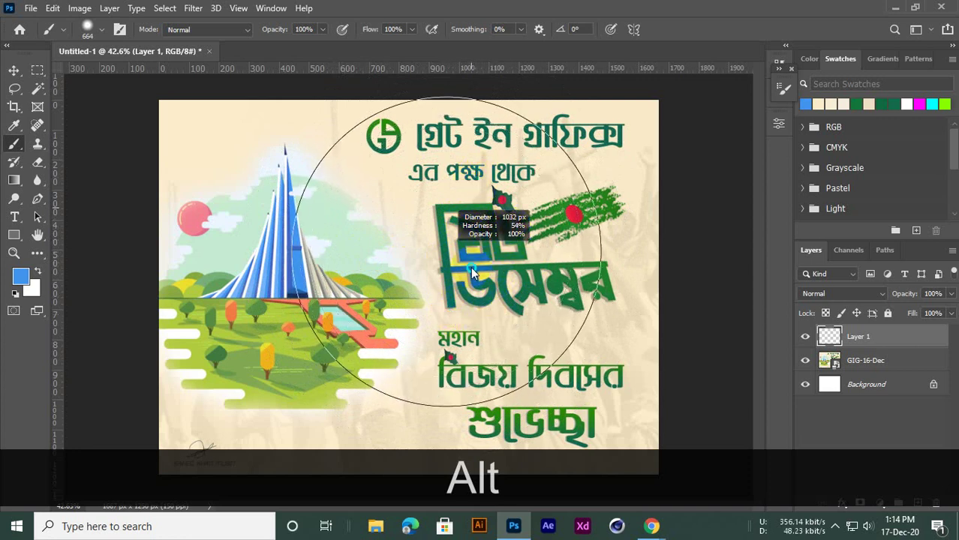
mouse_move(471, 381)
left_mouse_down()
mouse_move(471, 259)
mouse_move(460, 334)
mouse_move(456, 169)
left_mouse_up()
left_click_drag(459, 257, 450, 391)
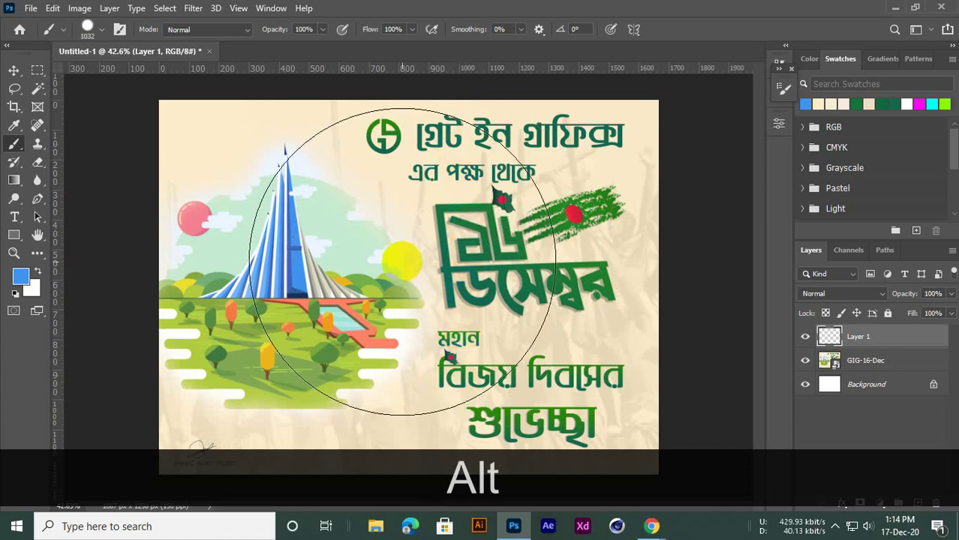
left_click_drag(405, 278, 289, 279)
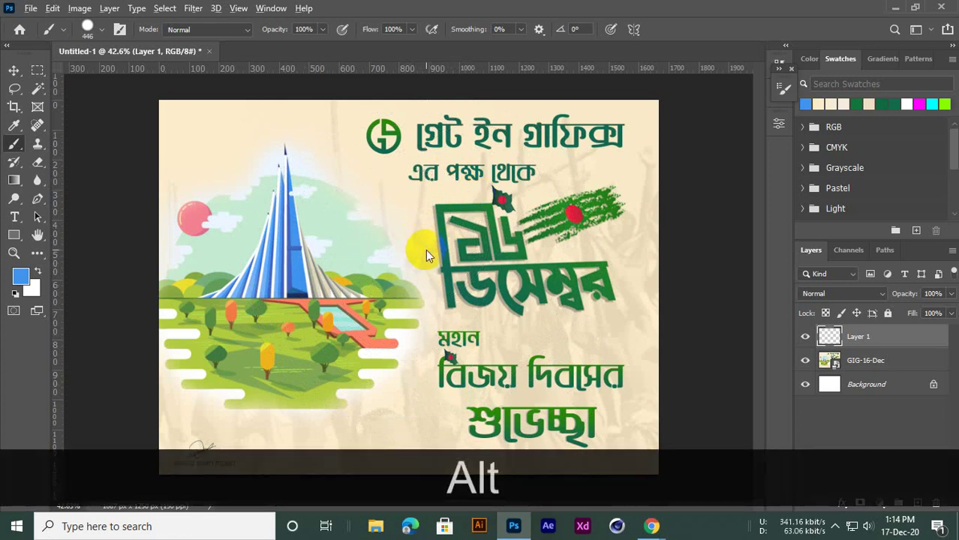
left_click_drag(426, 251, 426, 256)
Reselect the painting brush and keep its blend mode at Normal.
mouse_move(651, 526)
left_click(574, 459)
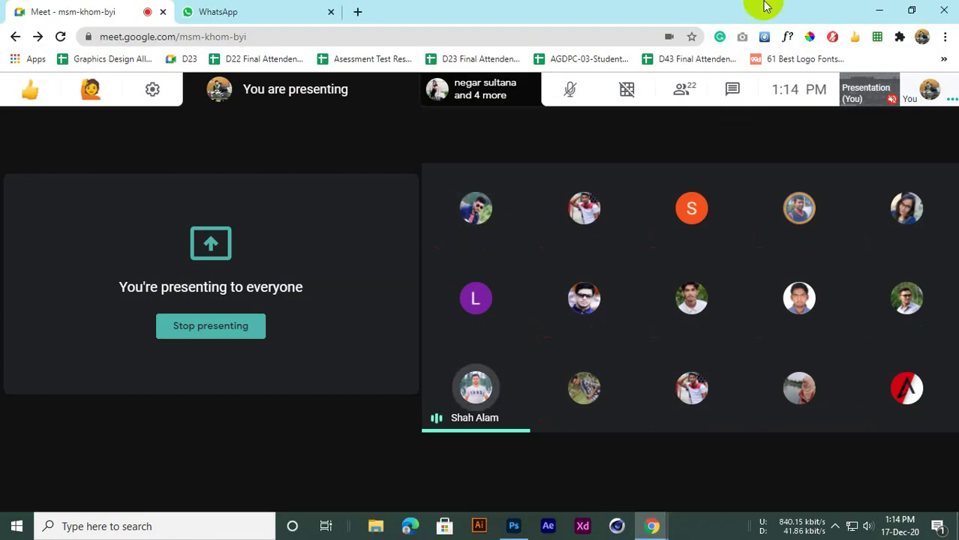
left_click(878, 10)
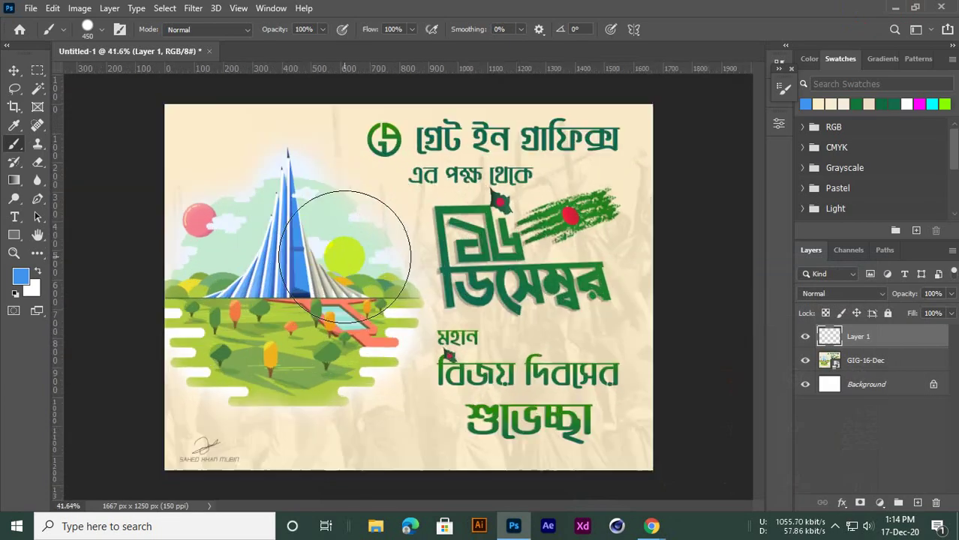
scroll(345, 256, "down", 1)
left_click(14, 70)
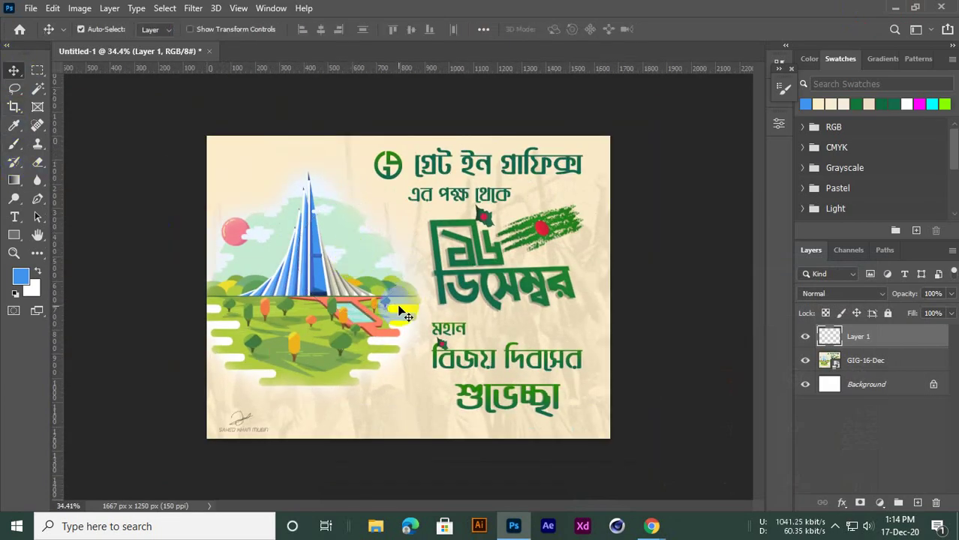
scroll(396, 310, "up", 1)
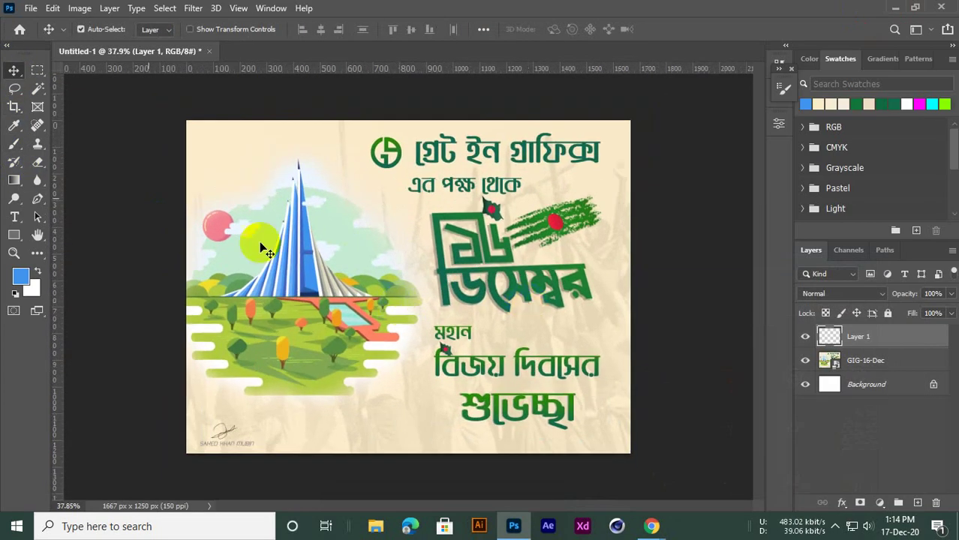
left_click_drag(14, 144, 56, 150)
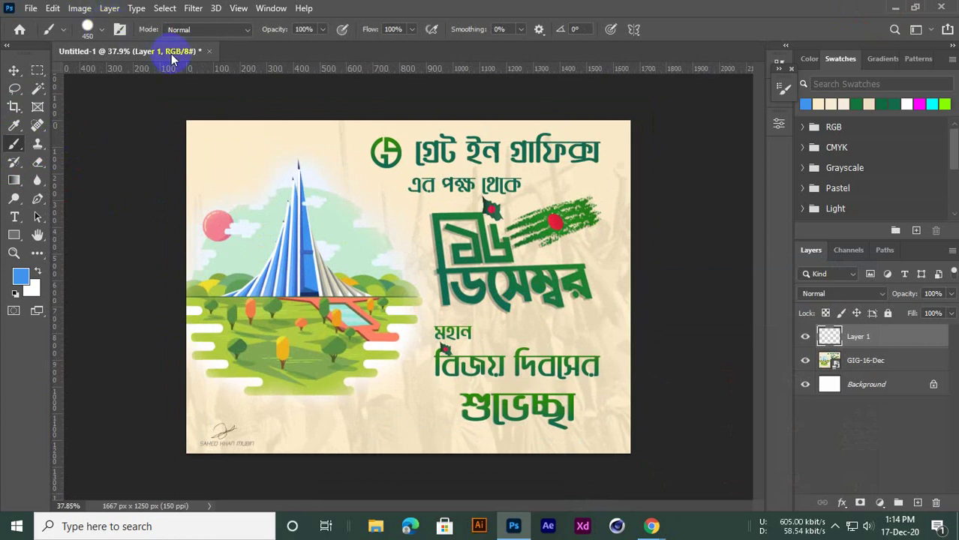
left_click(179, 30)
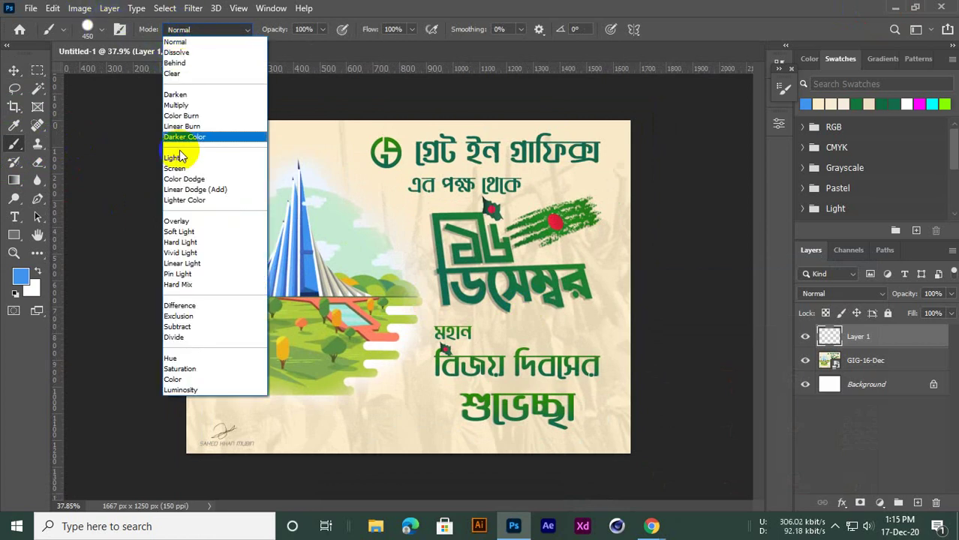
left_click(188, 40)
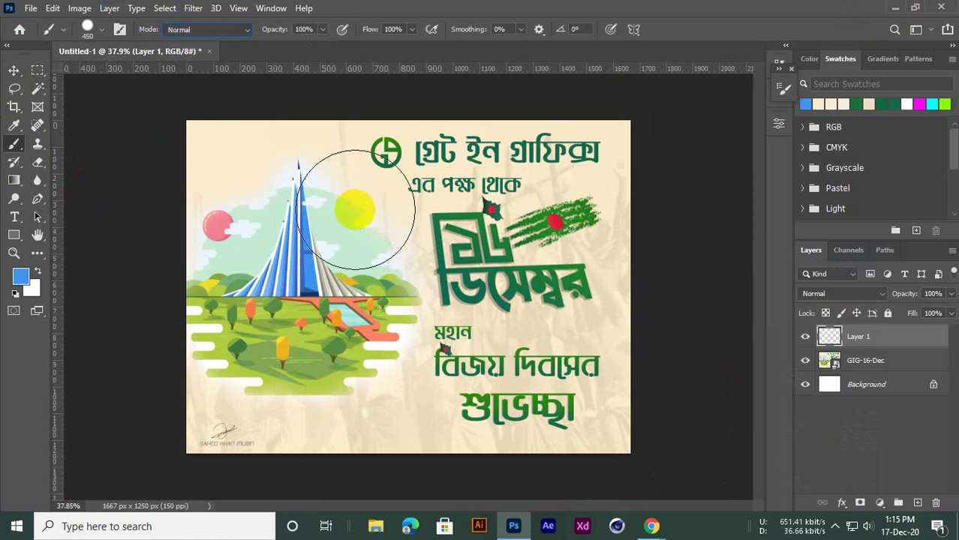
key("Return")
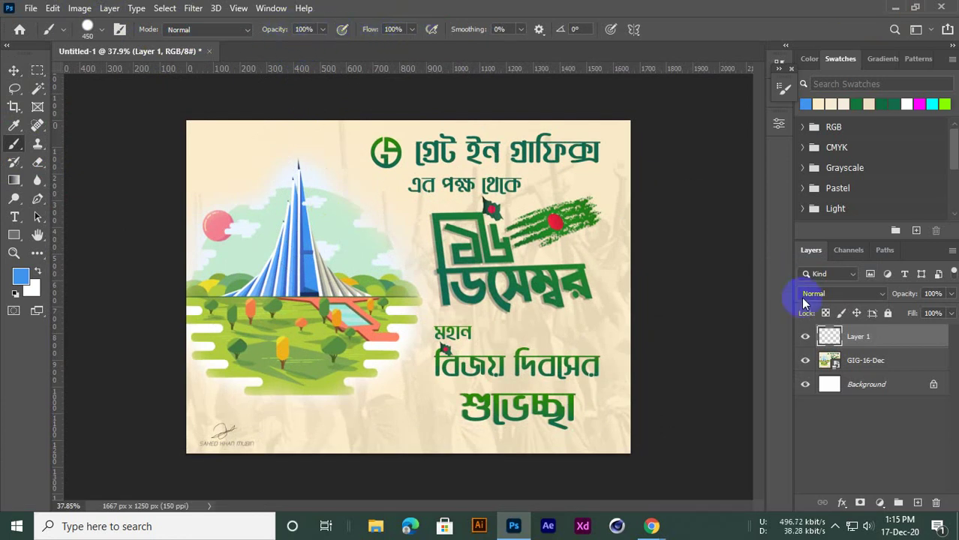
Delete the GIG-16-Dec artwork layer and select Layer 1 for painting.
left_click(852, 361)
key("Delete")
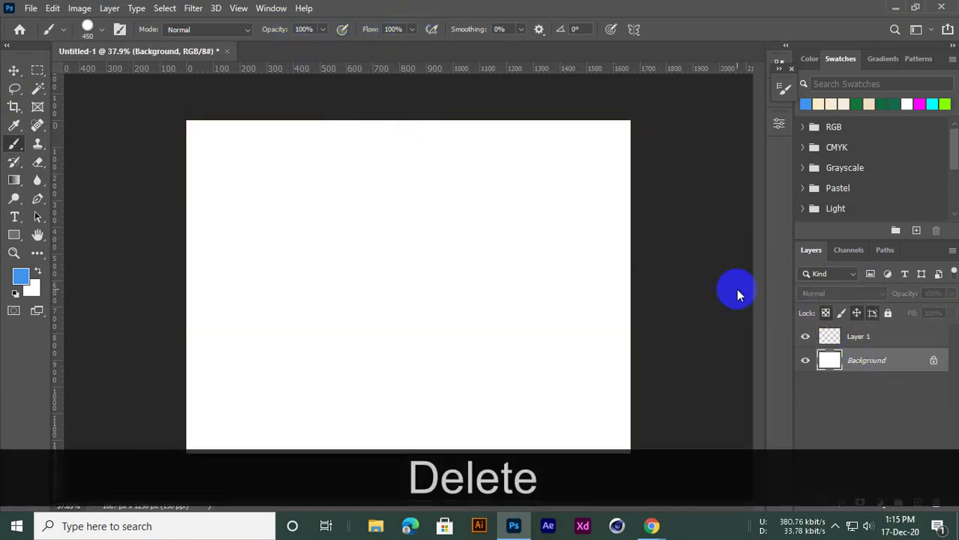
left_click(878, 345)
scroll(360, 214, "up", 1)
scroll(373, 235, "down", 2)
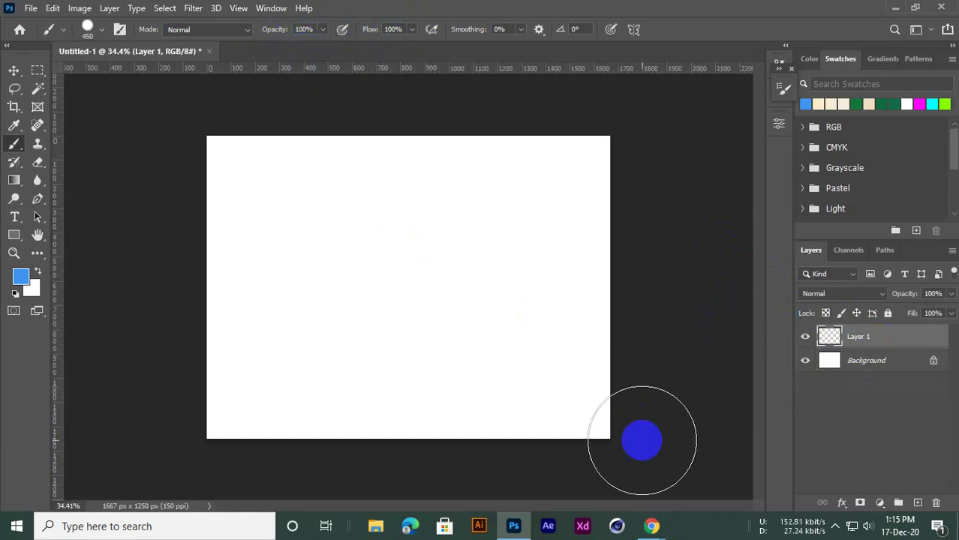
Shrink the brush to about 183 px on the canvas.
mouse_move(659, 523)
left_click(567, 466)
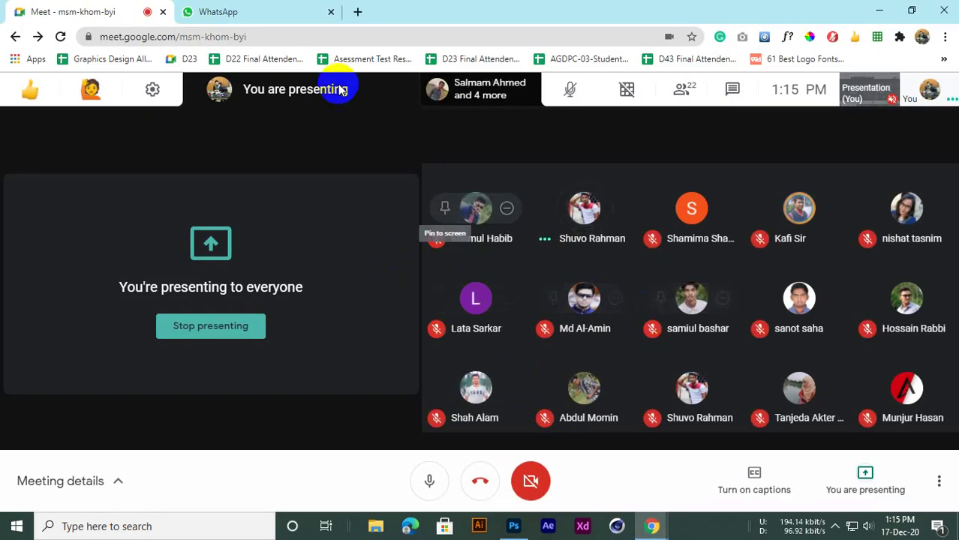
left_click(879, 10)
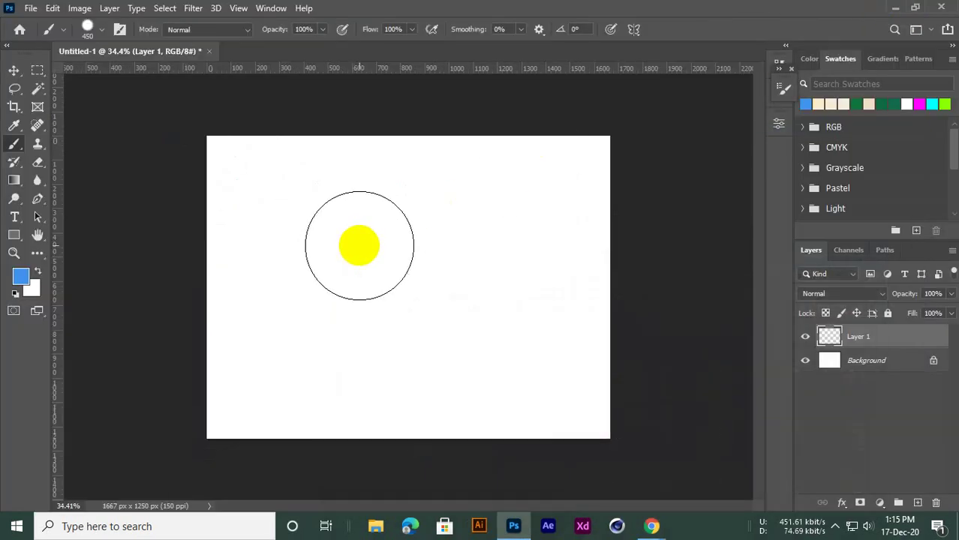
left_click_drag(339, 258, 274, 296)
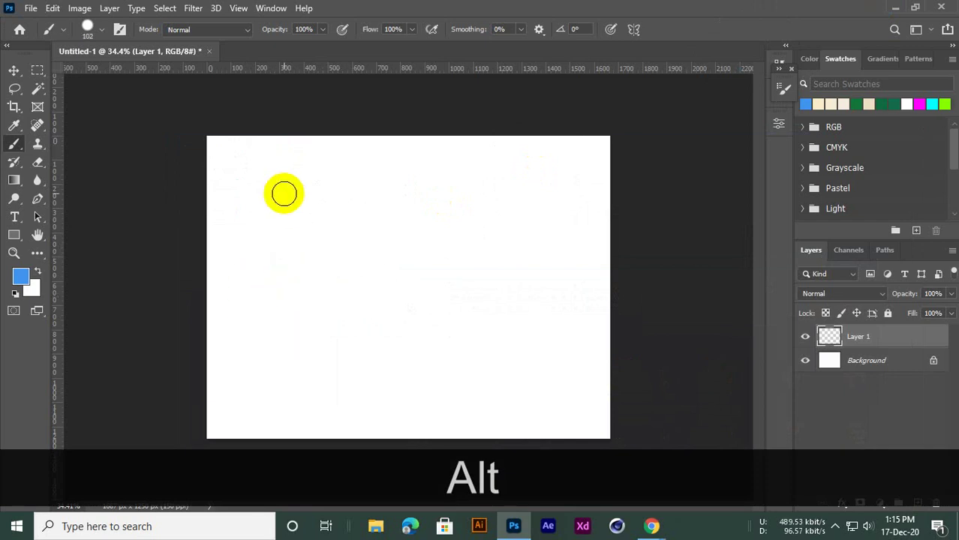
mouse_move(297, 187)
left_mouse_down()
mouse_move(316, 199)
mouse_move(300, 180)
left_mouse_up()
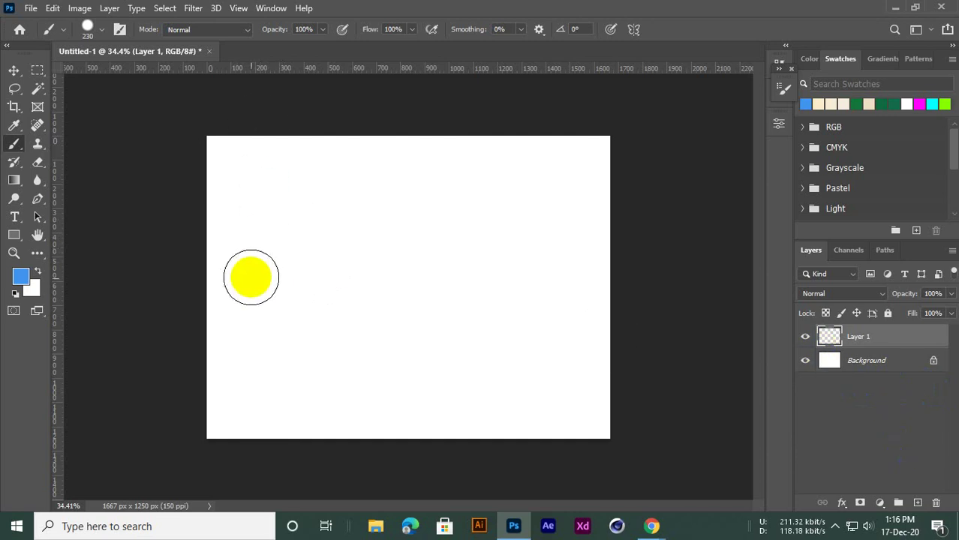
scroll(242, 239, "up", 2)
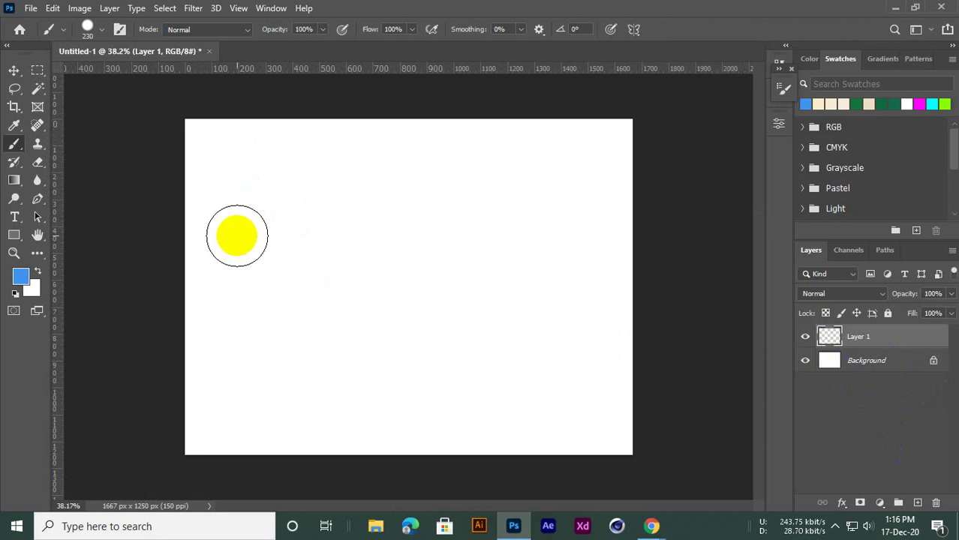
With a 150 px brush, paint stacked strokes at 100%, 71%, 37% and 14% opacity.
key("bracketleft")
key("bracketleft")
key("bracketleft")
mouse_move(221, 238)
left_mouse_down()
mouse_move(250, 212)
mouse_move(172, 245)
mouse_move(284, 187)
mouse_move(282, 200)
mouse_move(310, 202)
left_mouse_up()
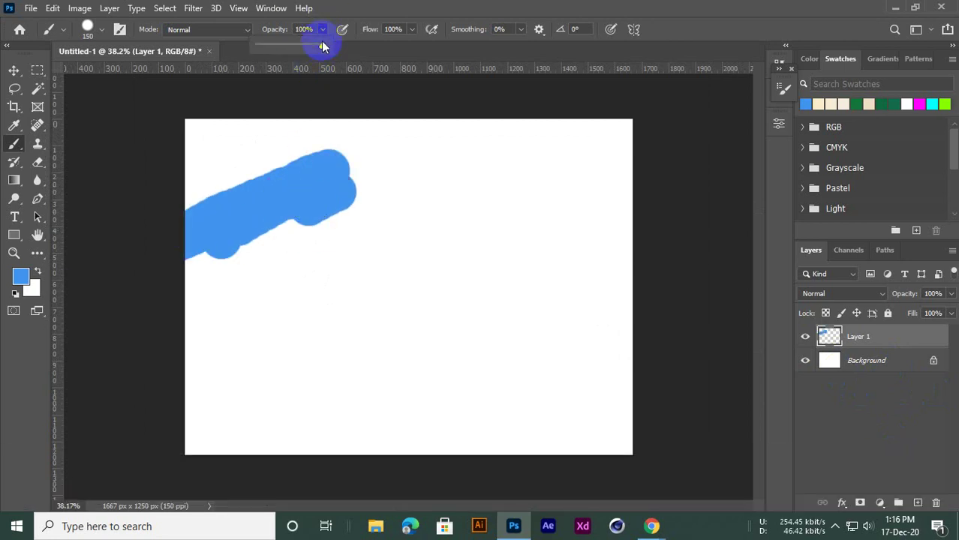
mouse_move(268, 317)
left_mouse_down()
mouse_move(282, 296)
mouse_move(296, 301)
mouse_move(234, 314)
mouse_move(266, 299)
left_mouse_up()
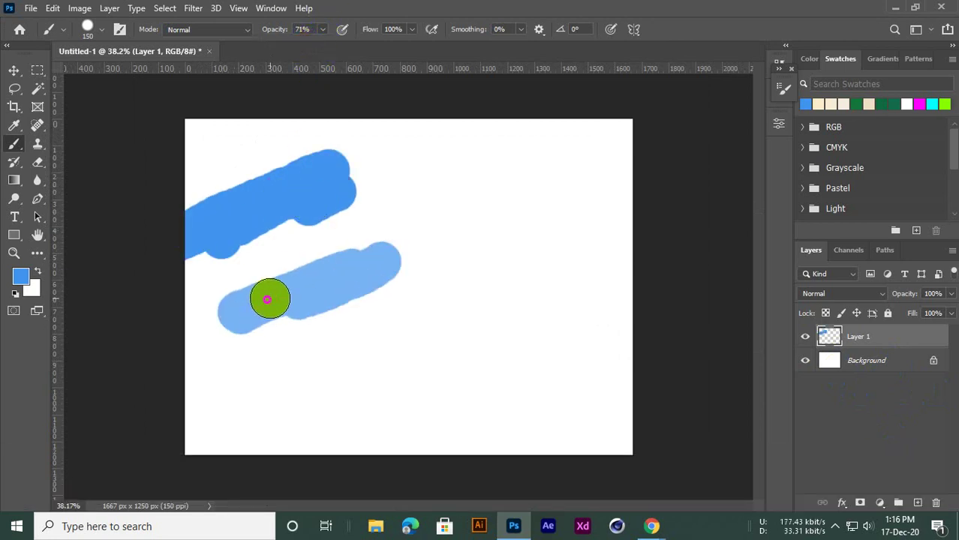
scroll(302, 249, "up", 3)
scroll(303, 249, "down", 2)
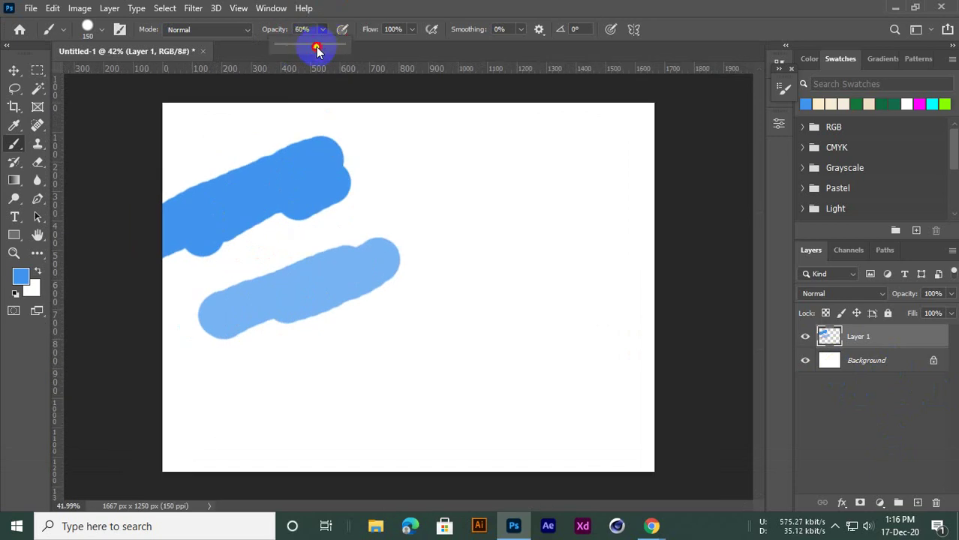
left_click_drag(316, 47, 301, 47)
mouse_move(317, 369)
left_mouse_down()
mouse_move(276, 384)
mouse_move(368, 358)
mouse_move(310, 386)
left_mouse_up()
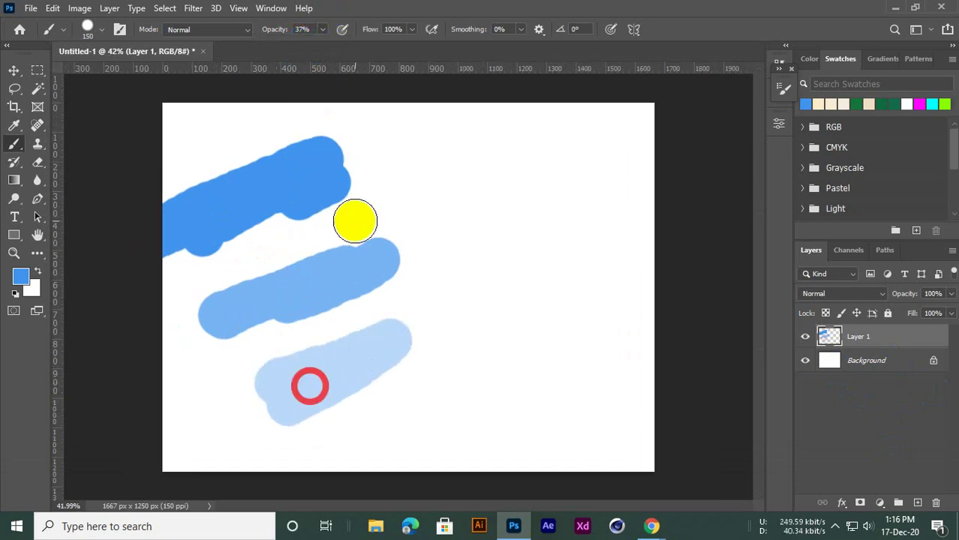
left_click(324, 33)
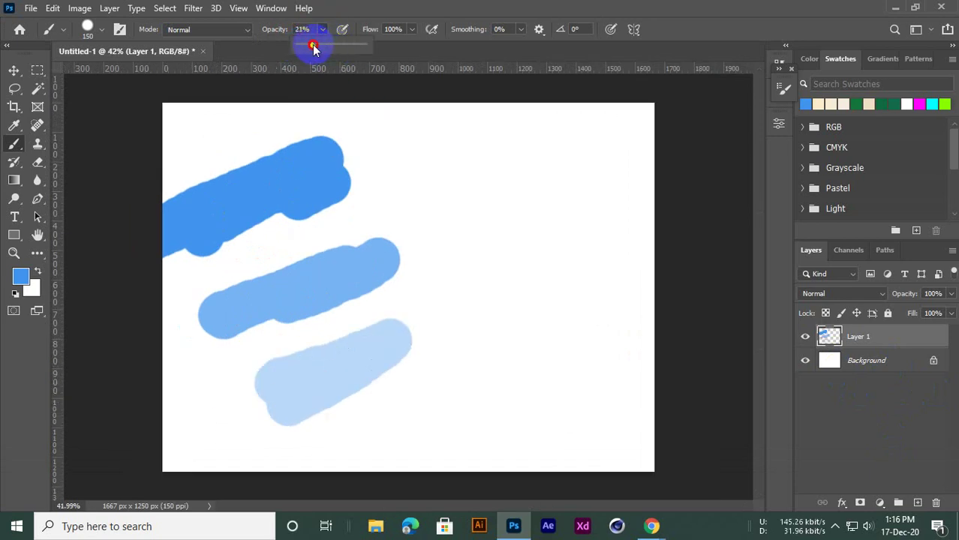
left_click_drag(313, 48, 309, 47)
left_click_drag(356, 441, 435, 409)
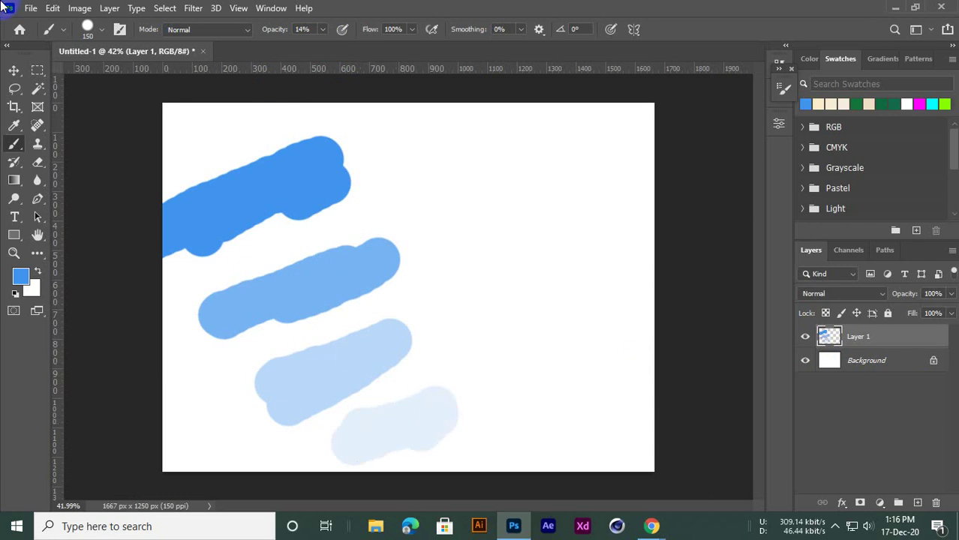
left_click(15, 72)
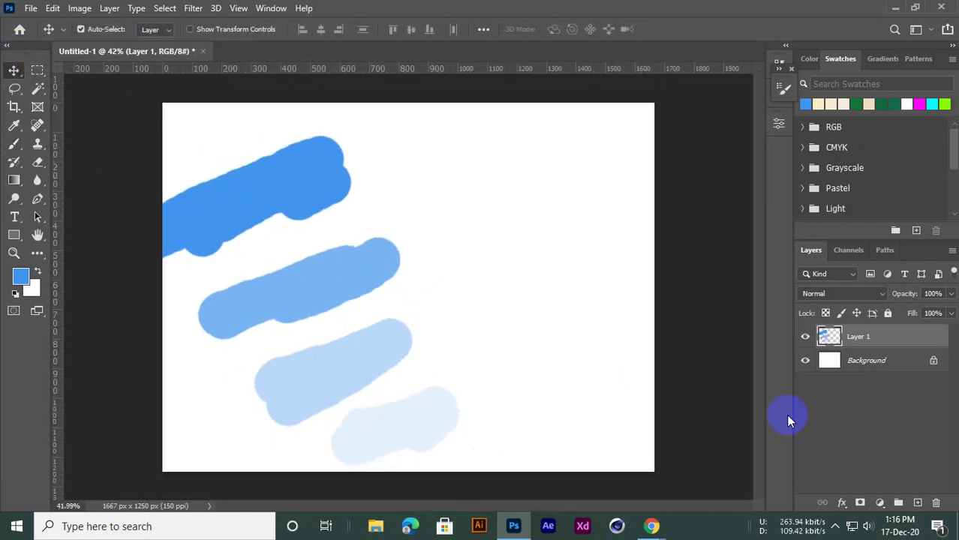
Nudge the Layer 1 strokes into place, hide the Background, and add empty Layer 2.
scroll(389, 330, "up", 1)
left_click_drag(371, 370, 372, 334)
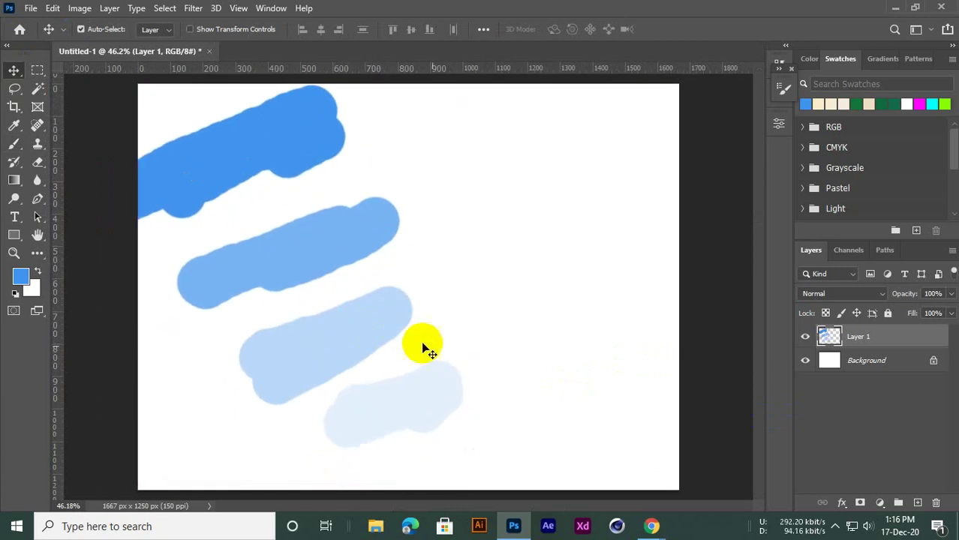
left_click(805, 361)
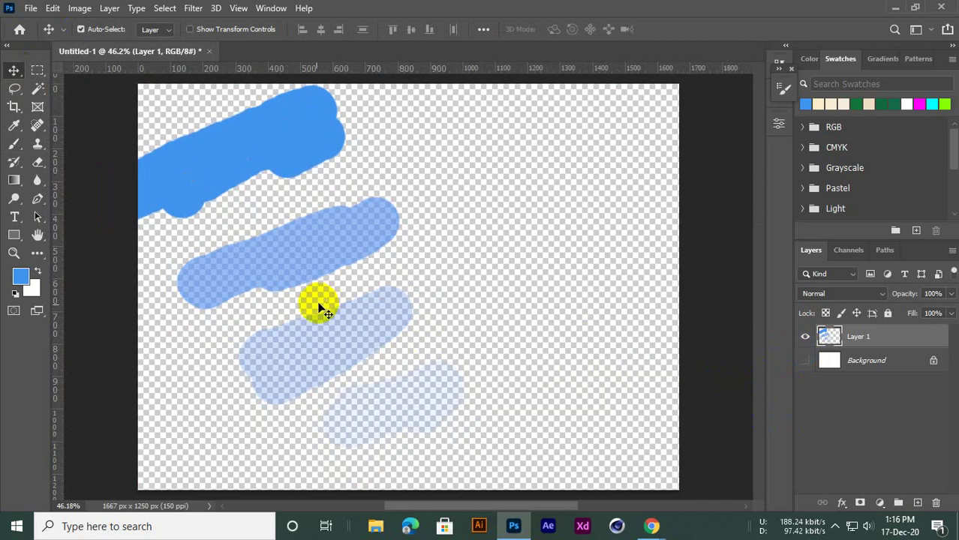
scroll(232, 247, "up", 5)
scroll(357, 349, "down", 3)
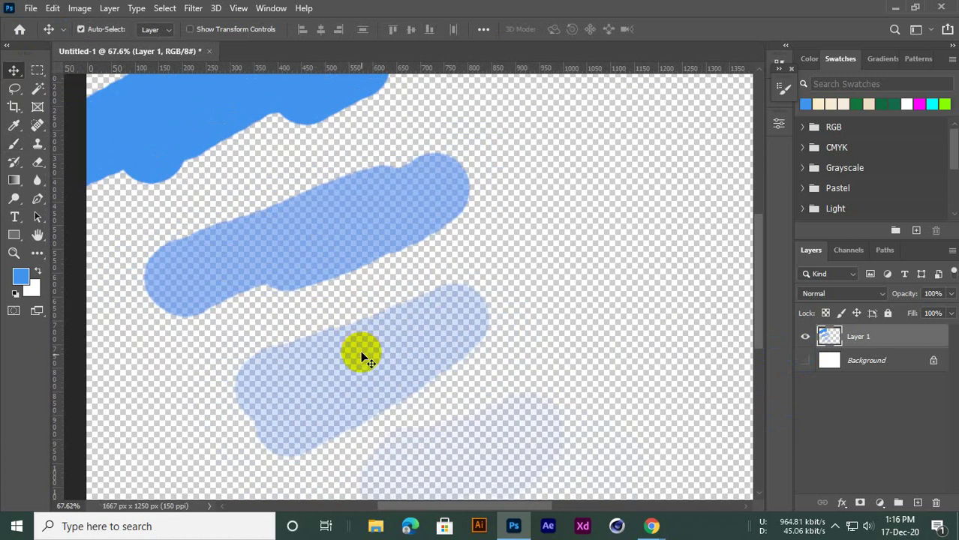
left_click_drag(357, 350, 339, 340)
scroll(349, 342, "down", 7)
scroll(385, 388, "up", 2)
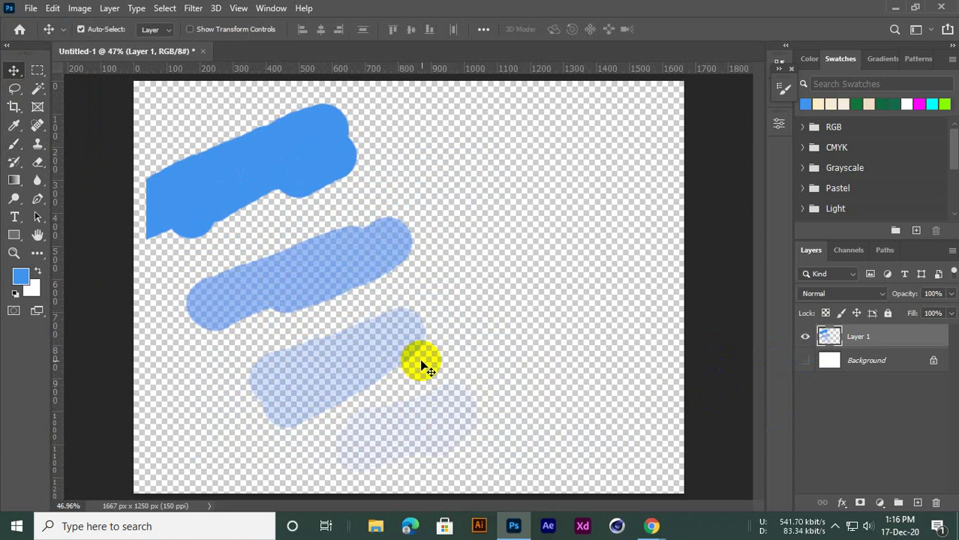
left_click(294, 162)
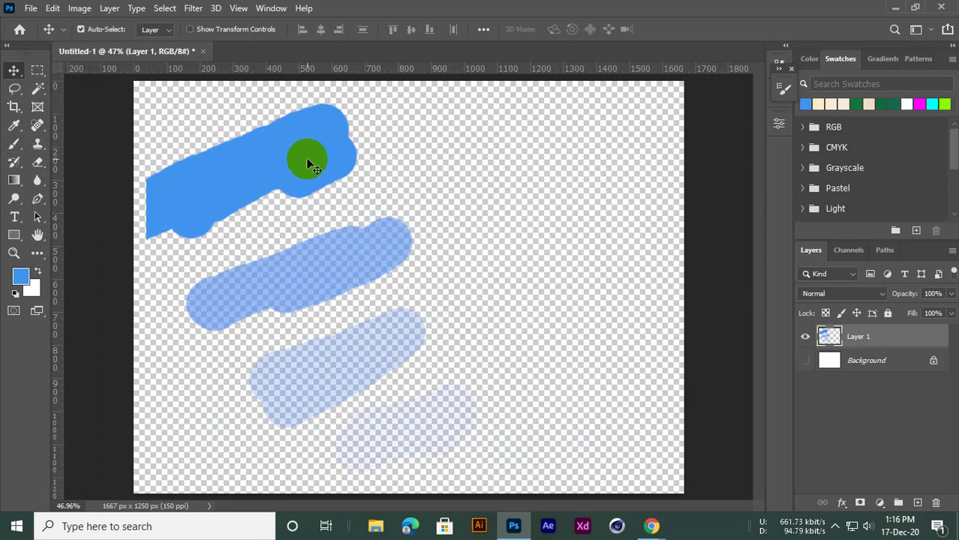
scroll(312, 237, "down", 2)
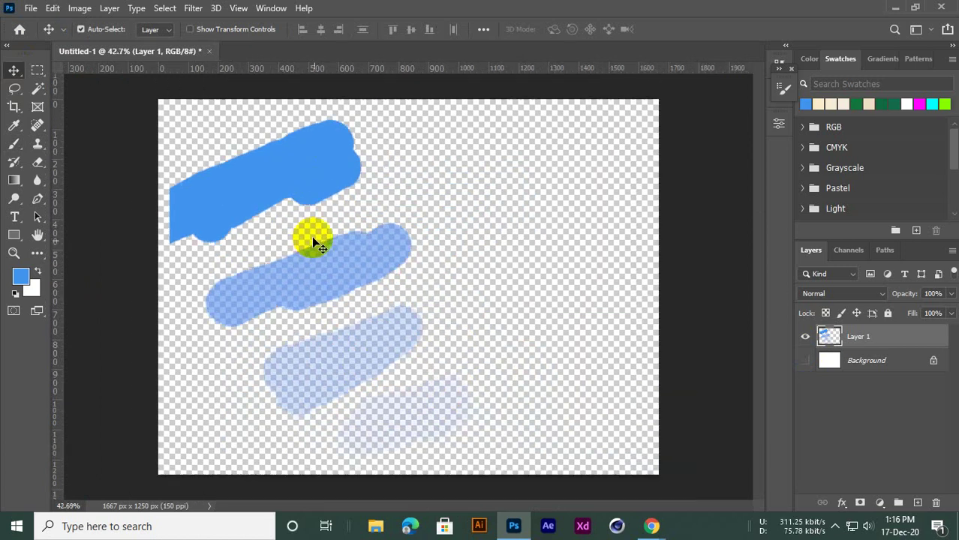
mouse_move(279, 215)
left_mouse_down()
mouse_move(261, 204)
mouse_move(272, 223)
left_mouse_up()
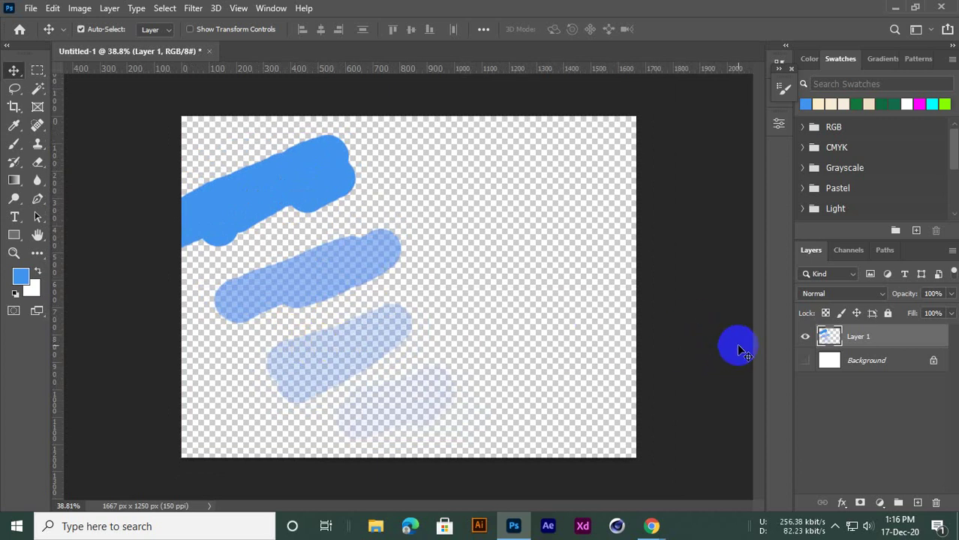
left_click(916, 502)
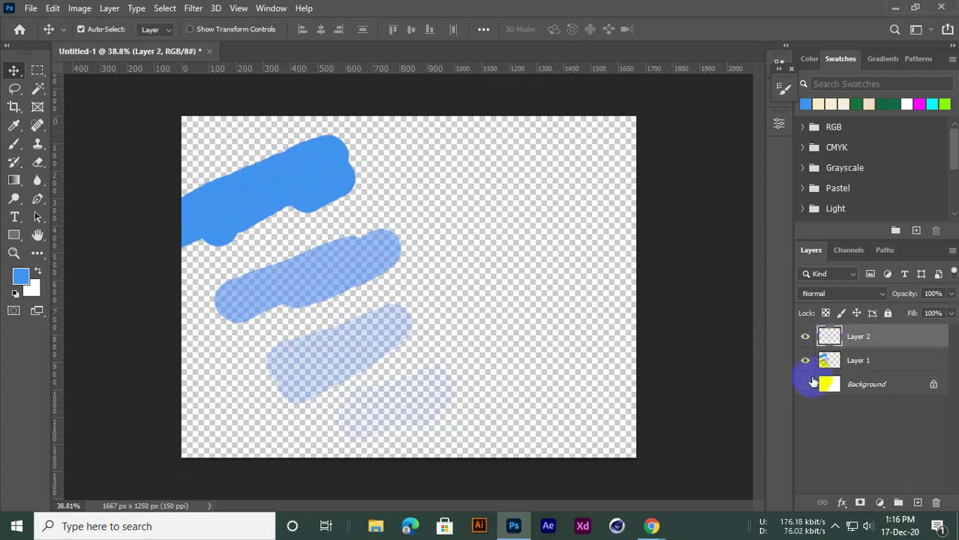
Show the white Background layer again and select the regular Brush Tool at 100% opacity.
left_click(805, 384)
left_click(10, 147)
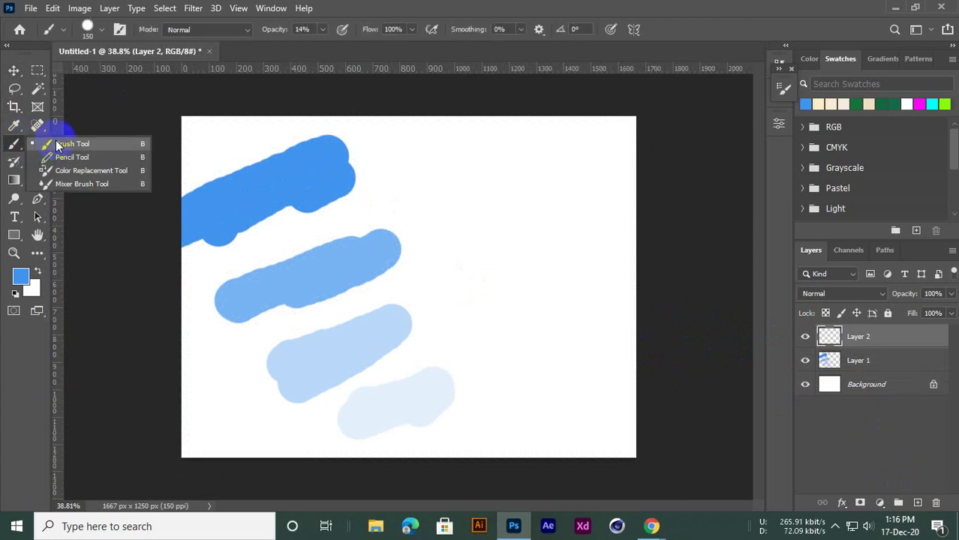
left_click(71, 142)
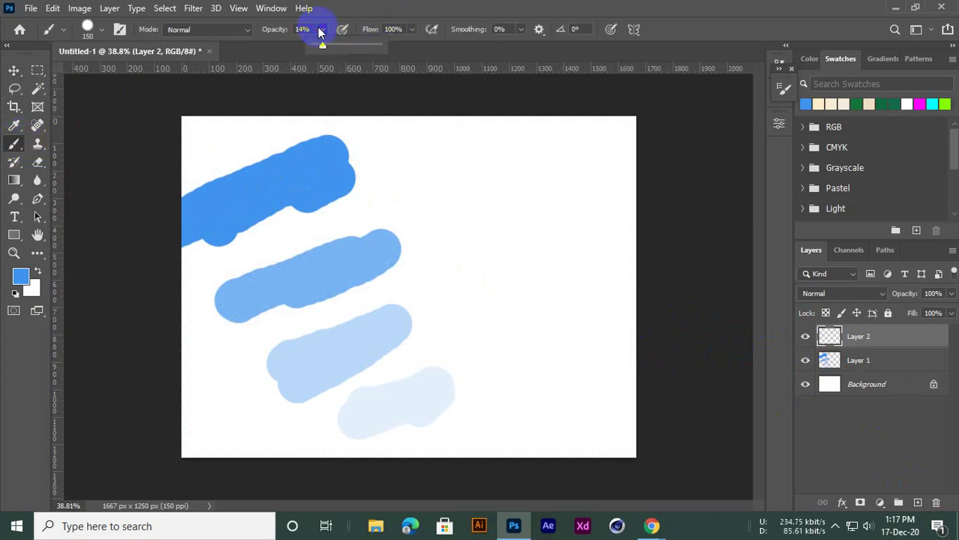
mouse_move(322, 47)
left_mouse_down()
mouse_move(409, 38)
mouse_move(408, 47)
left_mouse_up()
Paint blue strokes on Layer 2 at 95%, 43% and 13% flow, moving down the right side.
mouse_move(419, 152)
left_mouse_down()
mouse_move(501, 159)
mouse_move(458, 163)
left_mouse_up()
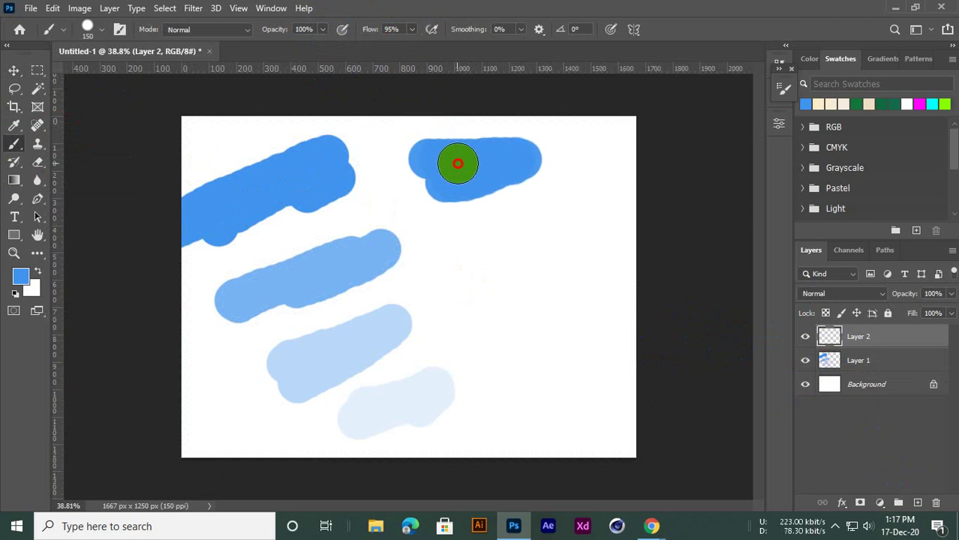
left_click_drag(413, 51, 377, 47)
mouse_move(469, 226)
left_mouse_down()
mouse_move(486, 265)
mouse_move(467, 259)
mouse_move(510, 247)
left_mouse_up()
left_click(411, 33)
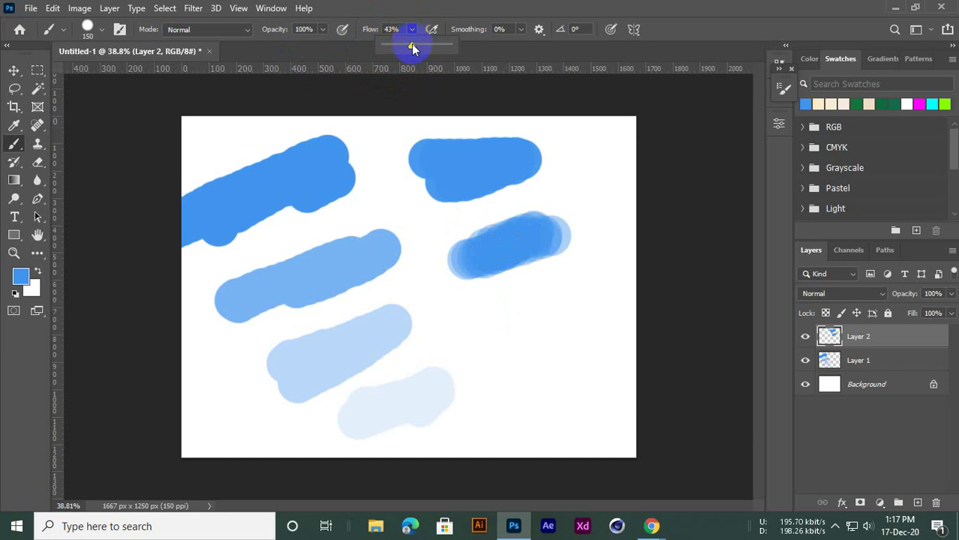
left_click_drag(411, 43, 390, 43)
mouse_move(498, 351)
left_mouse_down()
mouse_move(578, 301)
mouse_move(507, 368)
mouse_move(582, 348)
mouse_move(546, 403)
mouse_move(554, 384)
left_mouse_up()
Dab repeatedly at upper right at 13% flow to build a solid blue circle with soft paint around it.
scroll(554, 383, "up", 1)
scroll(568, 393, "up", 2)
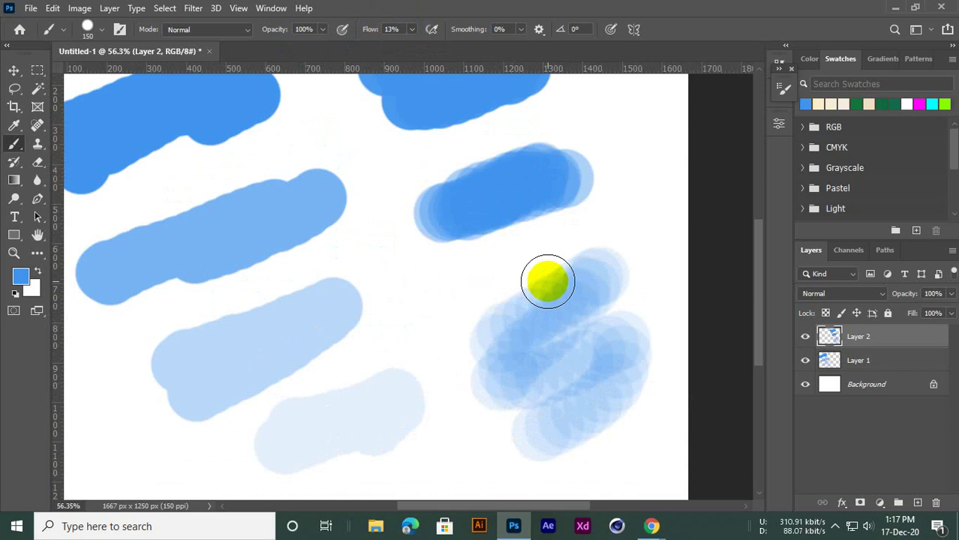
scroll(555, 304, "down", 2)
scroll(572, 339, "up", 4)
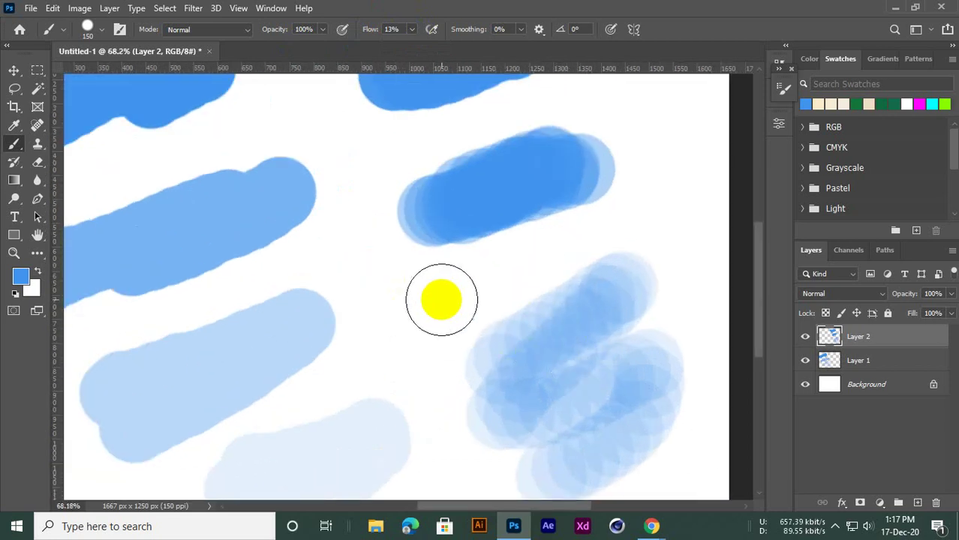
scroll(451, 292, "down", 4)
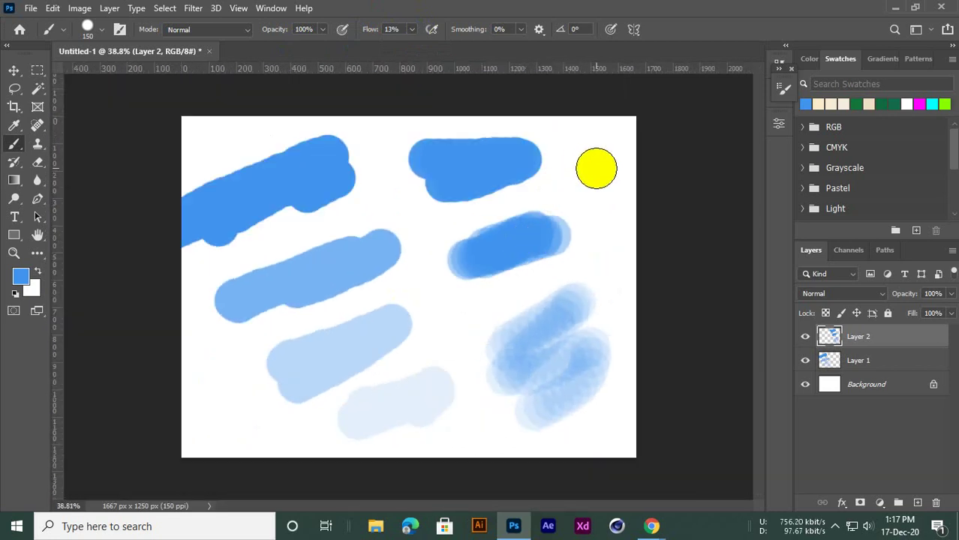
scroll(592, 173, "up", 3)
left_click(643, 154)
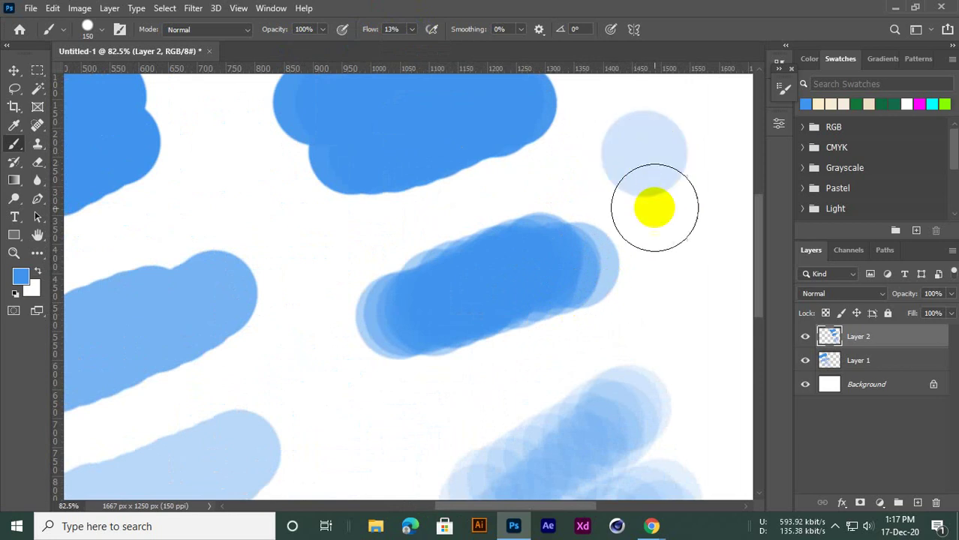
left_click(645, 160)
left_click(645, 156)
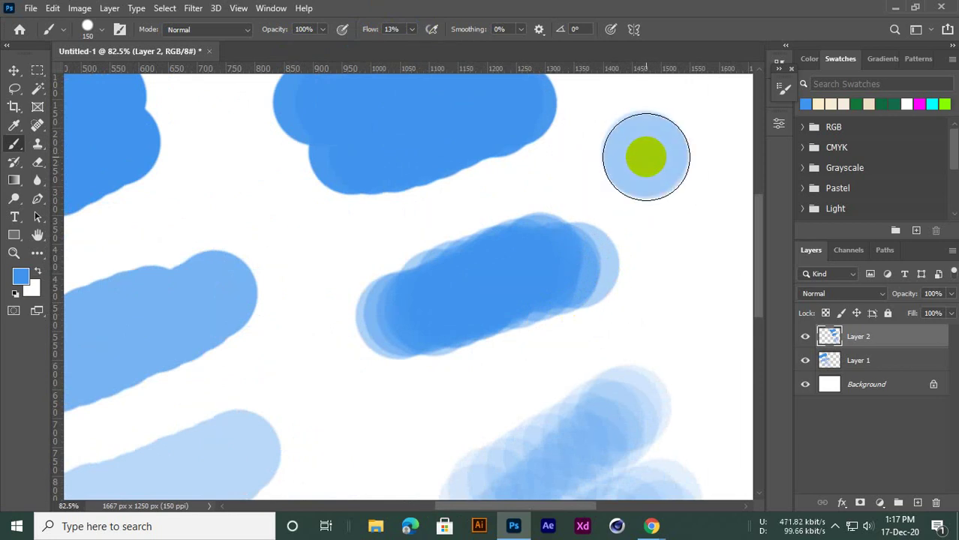
left_click(642, 154)
mouse_move(641, 154)
left_mouse_down()
mouse_move(608, 167)
mouse_move(677, 208)
mouse_move(642, 157)
mouse_move(725, 192)
mouse_move(674, 184)
mouse_move(689, 158)
mouse_move(734, 199)
mouse_move(650, 191)
mouse_move(679, 170)
mouse_move(596, 202)
mouse_move(617, 212)
mouse_move(637, 196)
mouse_move(595, 191)
mouse_move(665, 172)
mouse_move(674, 191)
mouse_move(636, 141)
mouse_move(733, 176)
mouse_move(691, 204)
mouse_move(690, 252)
mouse_move(645, 208)
mouse_move(621, 225)
left_mouse_up()
scroll(703, 204, "down", 3)
scroll(621, 225, "down", 3)
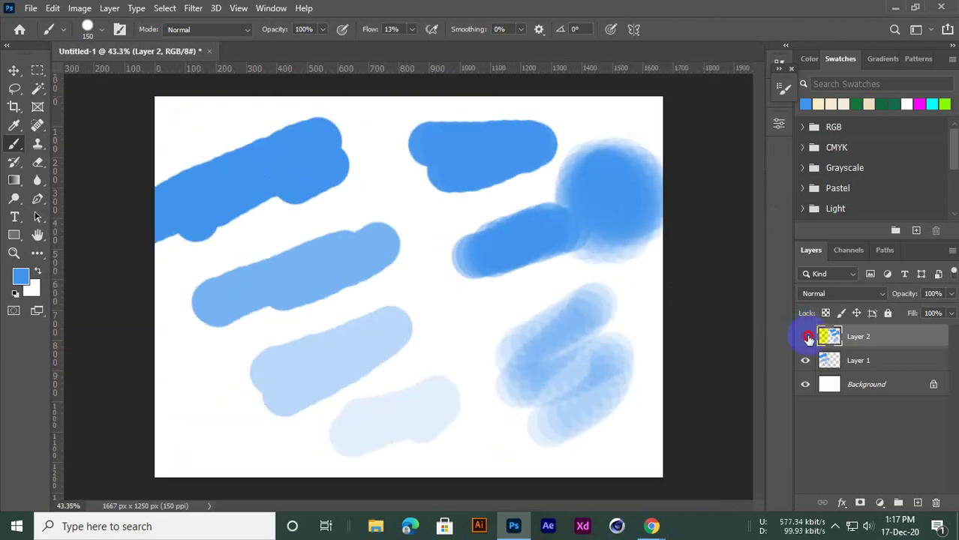
Hide Layer 2, add a new Layer 3, and enlarge the regular brush to 500 pixels.
left_click(805, 337)
left_click(917, 503)
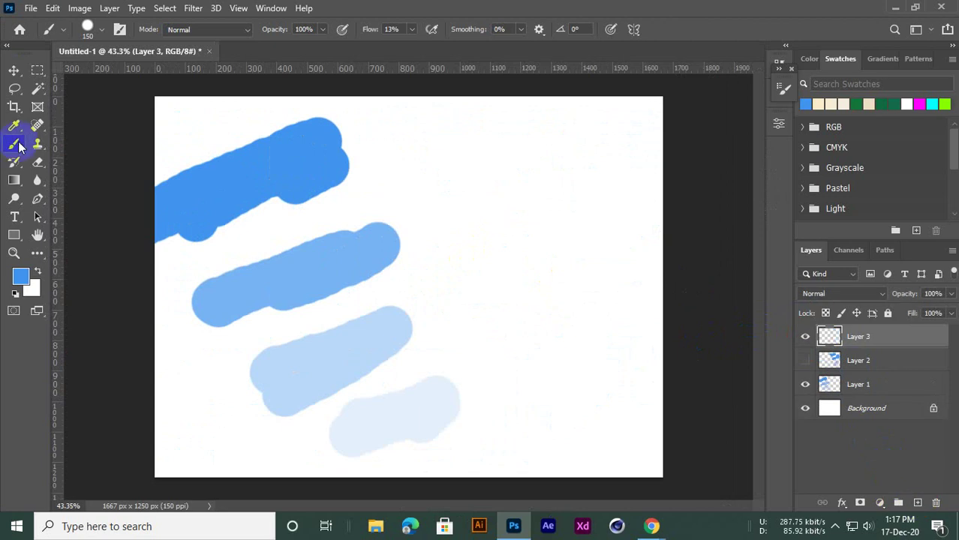
right_click(14, 144)
left_click(48, 136)
scroll(395, 189, "up", 2)
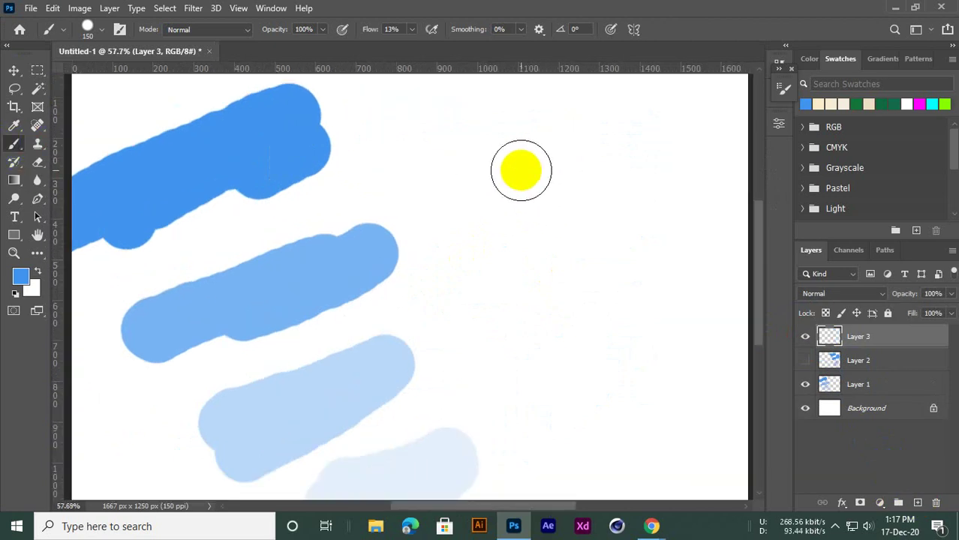
key("bracketright")
key("bracketright")
key("bracketright")
key("bracketright")
key("bracketright")
key("bracketright")
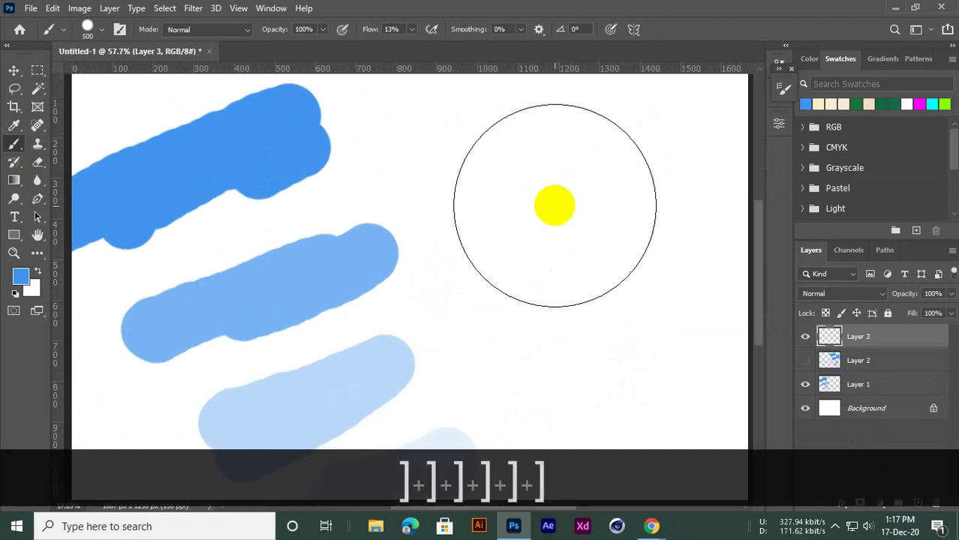
Set brush flow to 100% and paint a large solid blue blob on the right.
left_click_drag(409, 33, 494, 54)
left_click(322, 30)
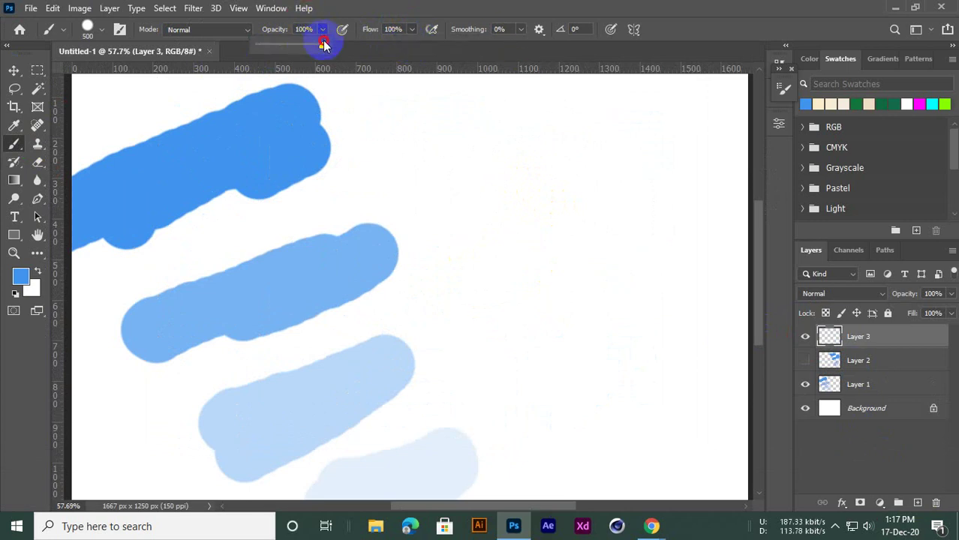
scroll(589, 206, "down", 2)
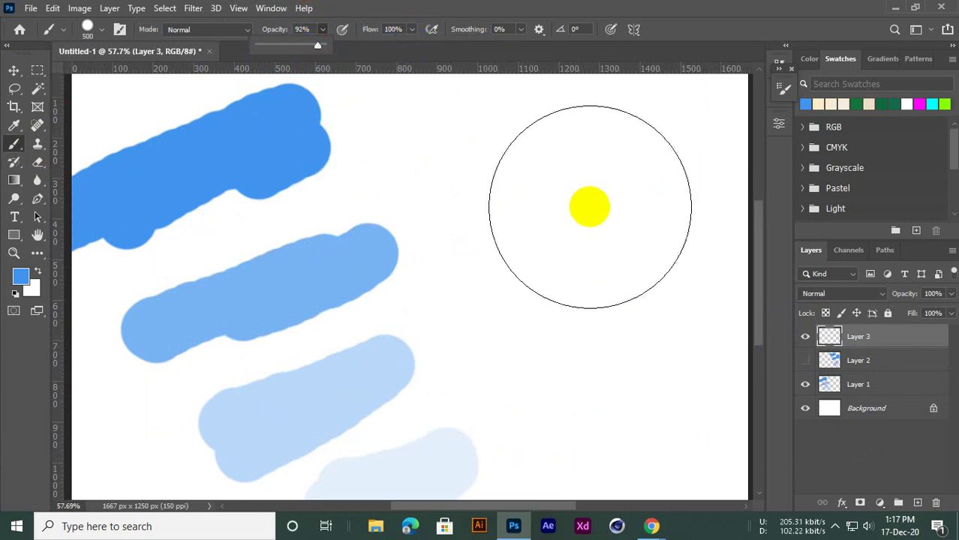
mouse_move(589, 206)
left_mouse_down()
mouse_move(584, 243)
mouse_move(550, 205)
mouse_move(598, 232)
mouse_move(560, 249)
left_mouse_up()
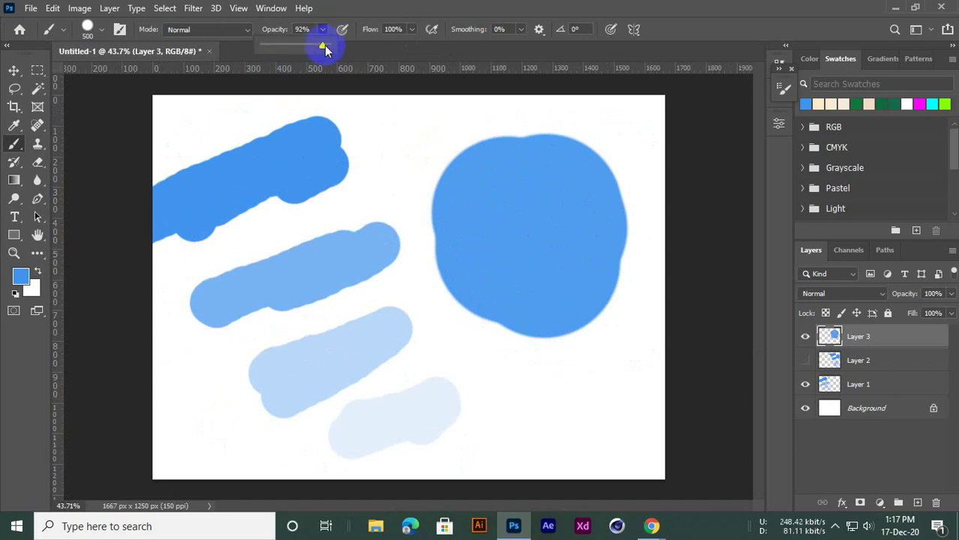
Wrap the blob in lighter strokes at 59% and then 37% opacity.
mouse_move(570, 214)
left_mouse_down()
mouse_move(576, 174)
mouse_move(555, 161)
mouse_move(494, 162)
mouse_move(468, 178)
mouse_move(456, 216)
left_mouse_up()
scroll(456, 215, "up", 1)
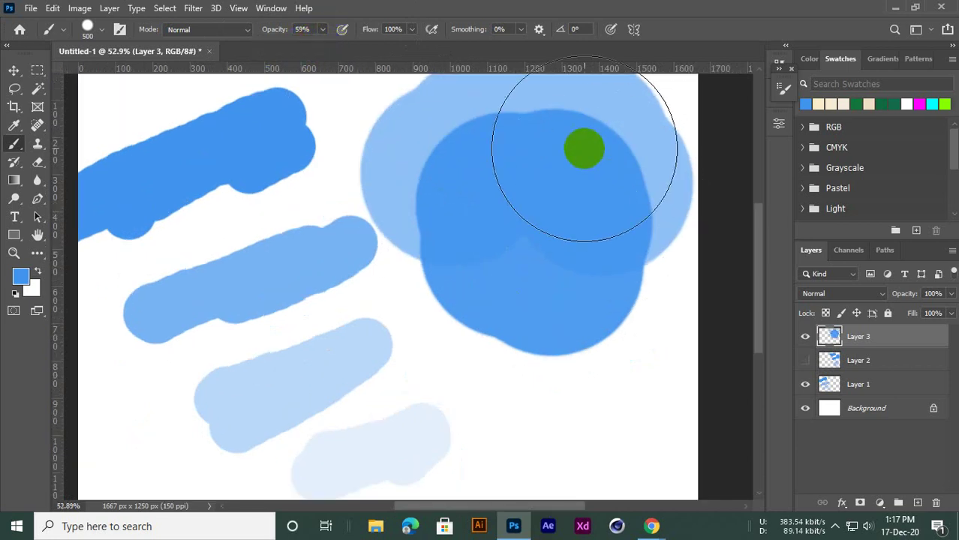
scroll(570, 197, "down", 1)
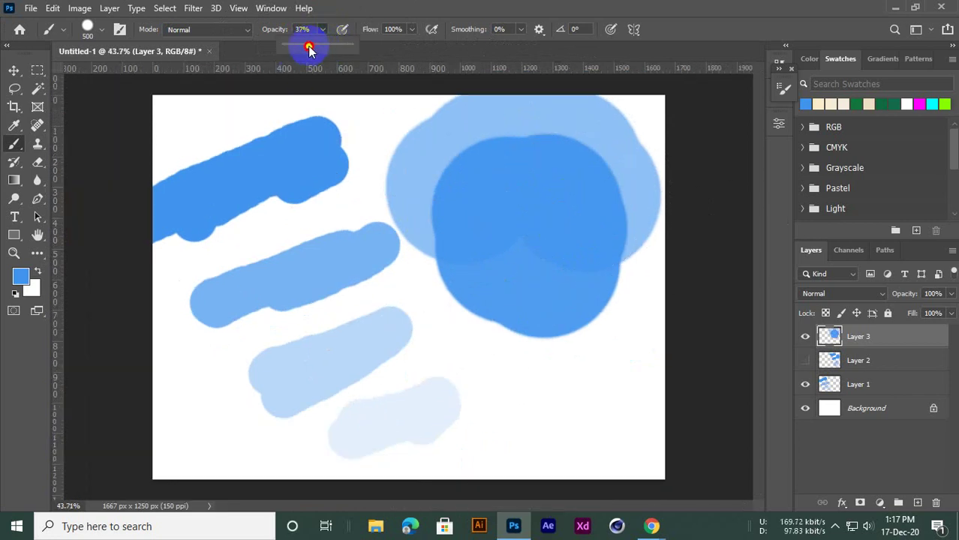
mouse_move(567, 246)
left_mouse_down()
mouse_move(480, 221)
mouse_move(630, 298)
mouse_move(420, 267)
mouse_move(532, 170)
mouse_move(460, 185)
mouse_move(454, 299)
mouse_move(366, 221)
mouse_move(467, 247)
mouse_move(329, 288)
mouse_move(372, 255)
mouse_move(344, 316)
mouse_move(300, 318)
mouse_move(290, 239)
mouse_move(331, 323)
mouse_move(435, 303)
mouse_move(348, 250)
mouse_move(290, 257)
mouse_move(268, 339)
mouse_move(291, 368)
mouse_move(315, 382)
mouse_move(380, 385)
mouse_move(446, 363)
mouse_move(351, 191)
mouse_move(295, 62)
mouse_move(333, 221)
mouse_move(402, 353)
mouse_move(659, 345)
mouse_move(371, 268)
mouse_move(187, 368)
mouse_move(389, 444)
mouse_move(542, 264)
mouse_move(222, 218)
mouse_move(474, 357)
mouse_move(165, 300)
mouse_move(284, 359)
left_mouse_up()
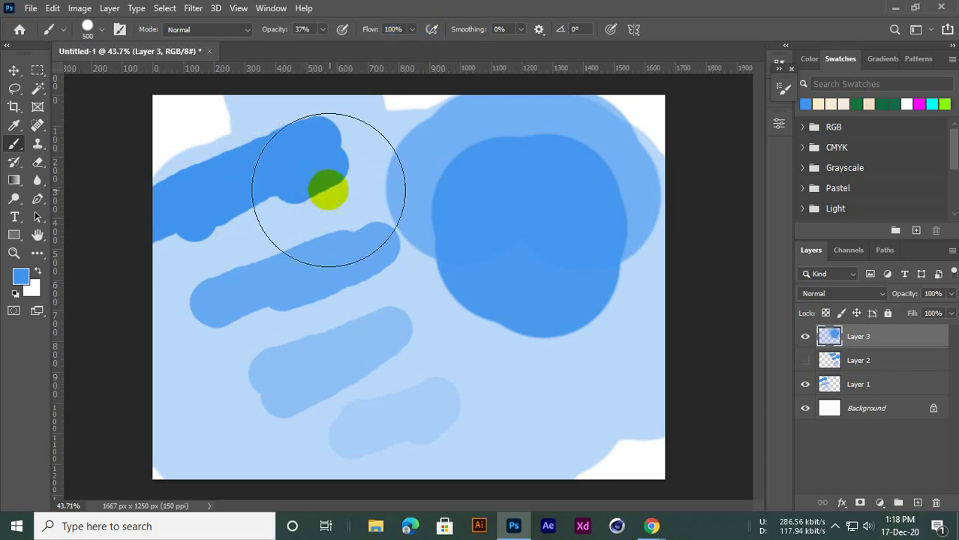
scroll(424, 253, "down", 2)
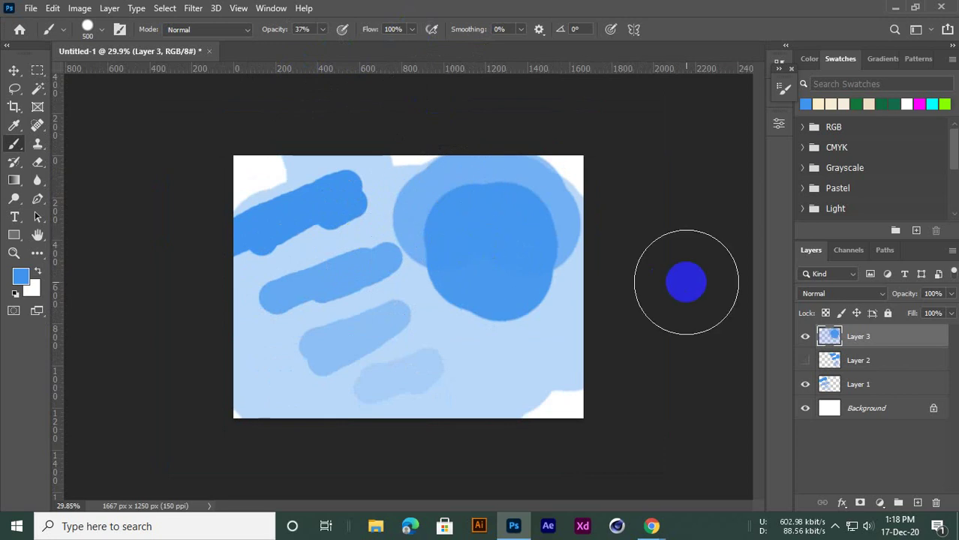
Delete Layers 3, 2 and 1, shrink the brush to 250 pixels, and paint a test stroke on the background.
key("Delete")
key("Delete")
key("Delete")
scroll(349, 166, "up", 3)
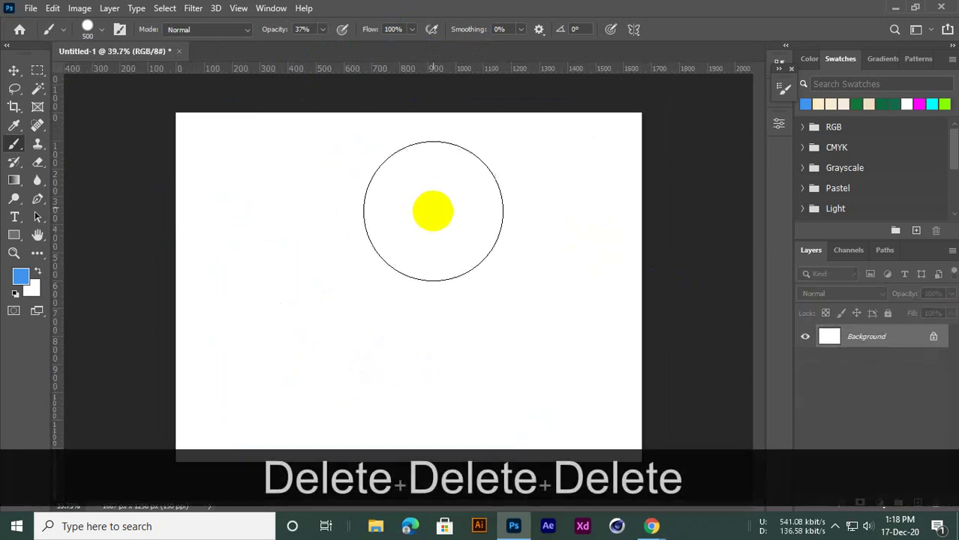
key("[")
key("[")
key("[")
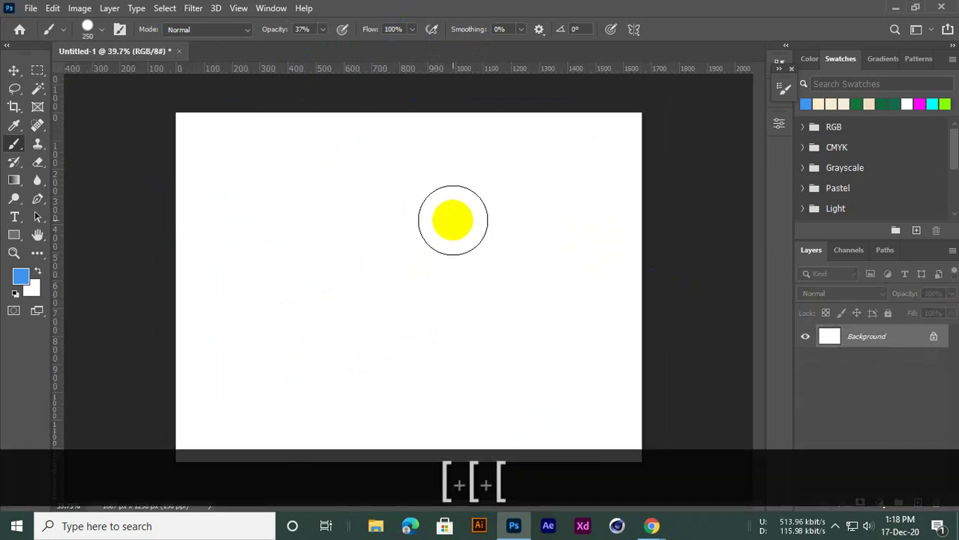
left_click_drag(452, 220, 274, 274)
scroll(273, 274, "up", 5)
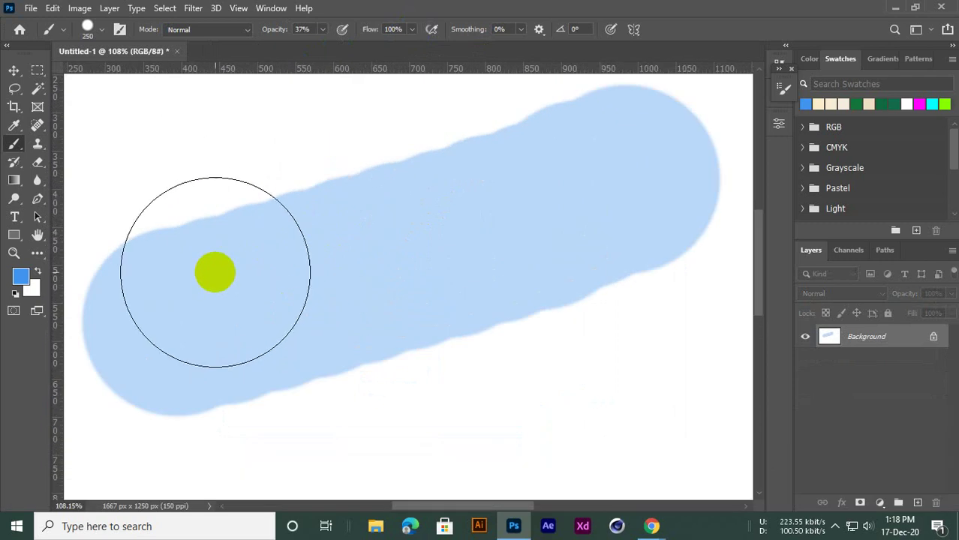
scroll(406, 274, "down", 3)
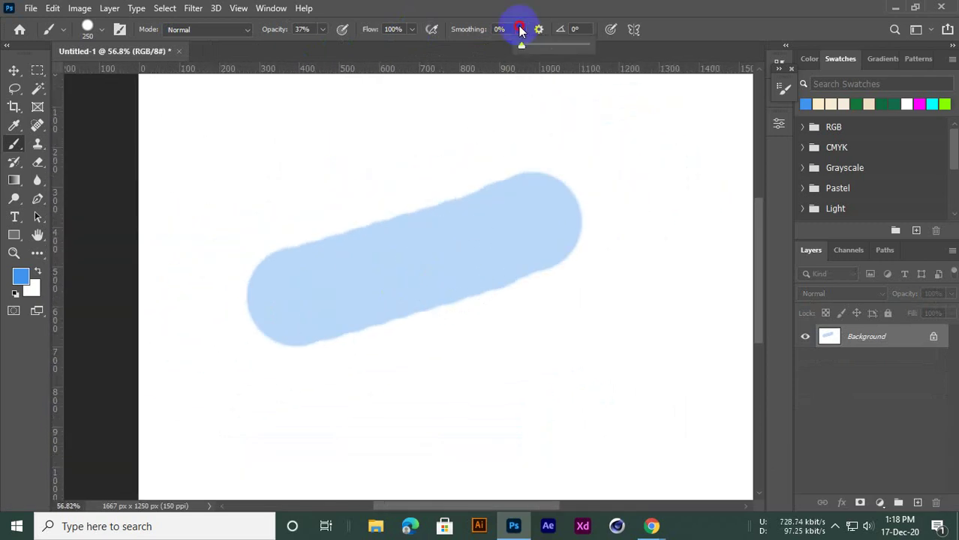
Paint a long stroke with smoothing at 74%, then step back with Ctrl+Alt+Z to restore Layer 1.
left_click_drag(521, 45, 572, 45)
scroll(602, 186, "down", 2)
left_click_drag(619, 274, 227, 424)
scroll(375, 349, "up", 5)
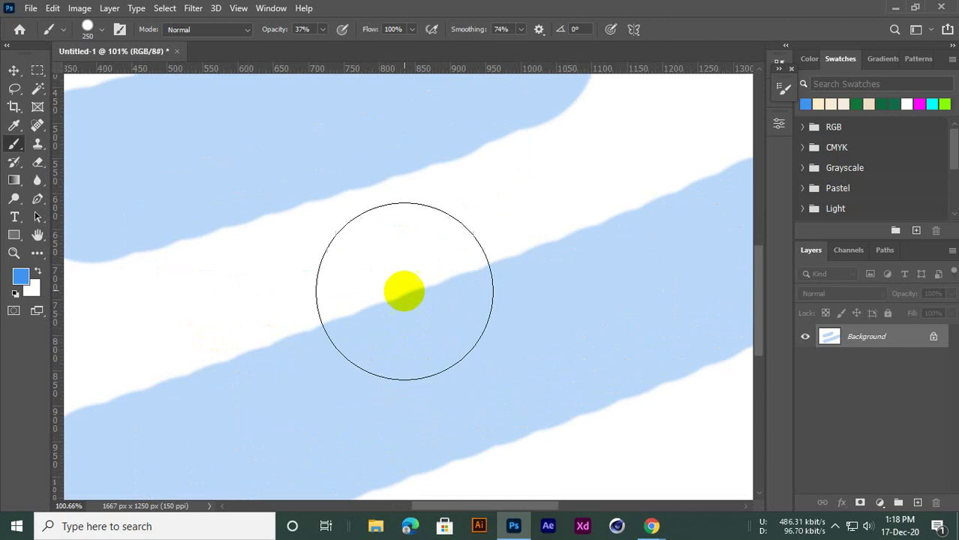
scroll(371, 293, "down", 5)
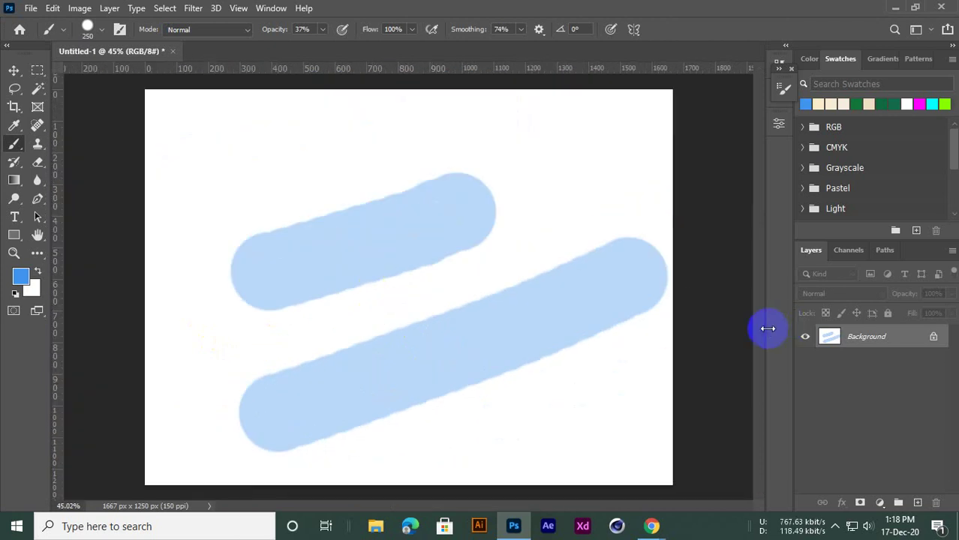
key("ctrl+alt+z")
key("ctrl+alt+z")
key("ctrl+alt+z")
key("ctrl+alt+z")
key("ctrl+alt+z")
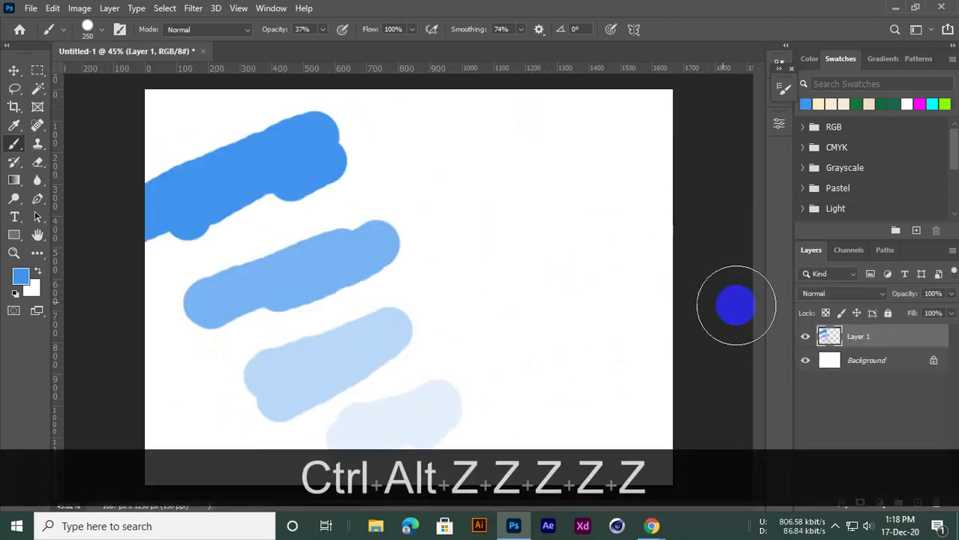
Replace Layer 1 with a new empty layer, set brush opacity to 100%, and open the symmetry options.
key("Delete")
left_click(915, 454)
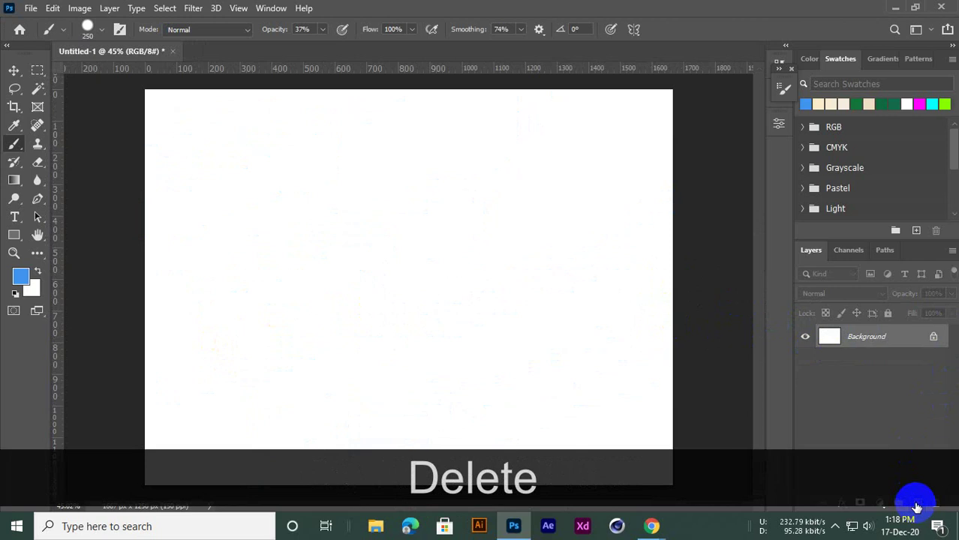
left_click(916, 504)
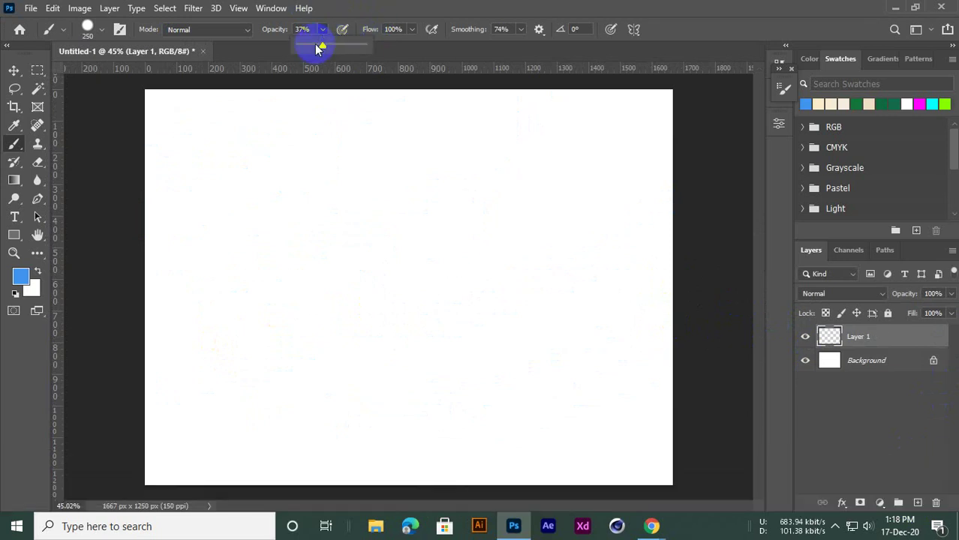
left_click_drag(316, 47, 381, 35)
scroll(335, 226, "down", 1)
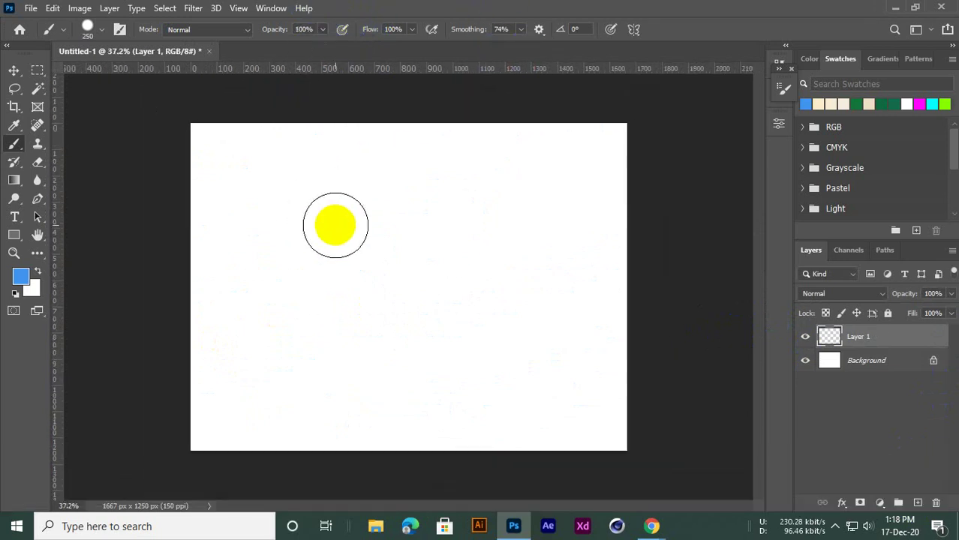
left_click(581, 48)
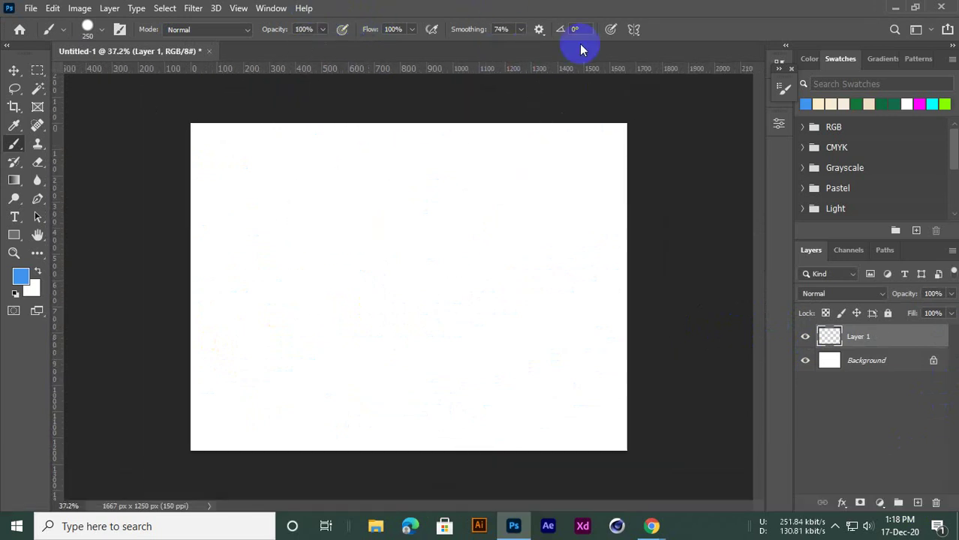
left_click(634, 30)
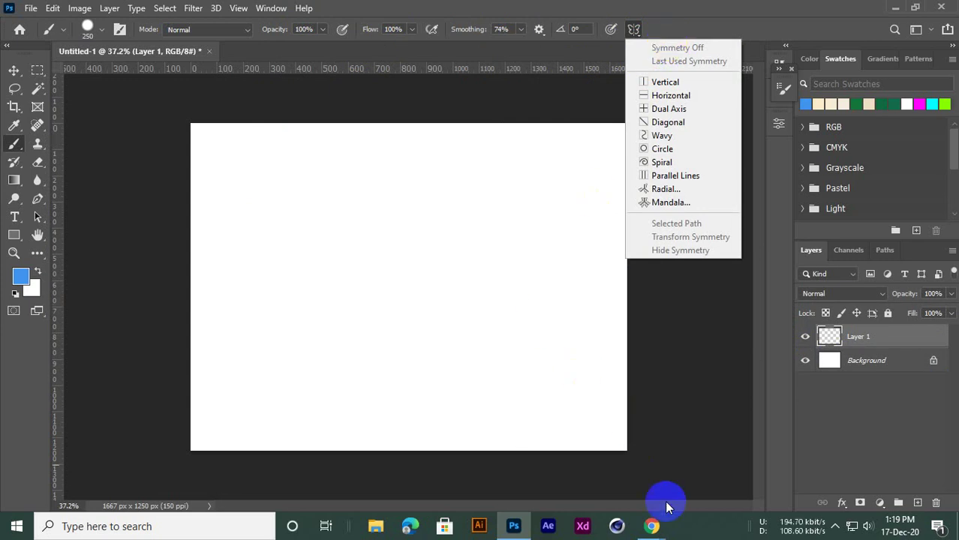
Bring the Google Meet call to the front and show all participants in grid view.
left_click(651, 524)
left_click(578, 469)
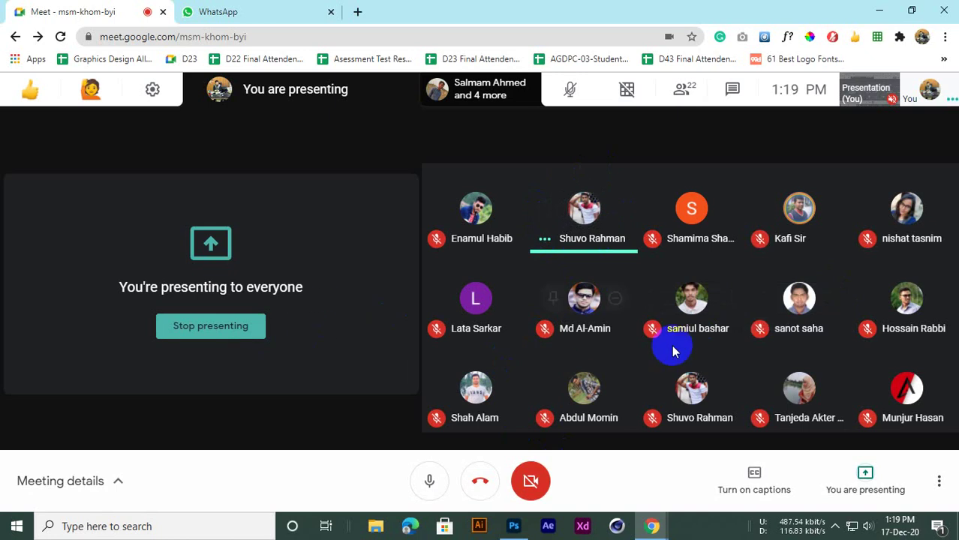
left_click(632, 89)
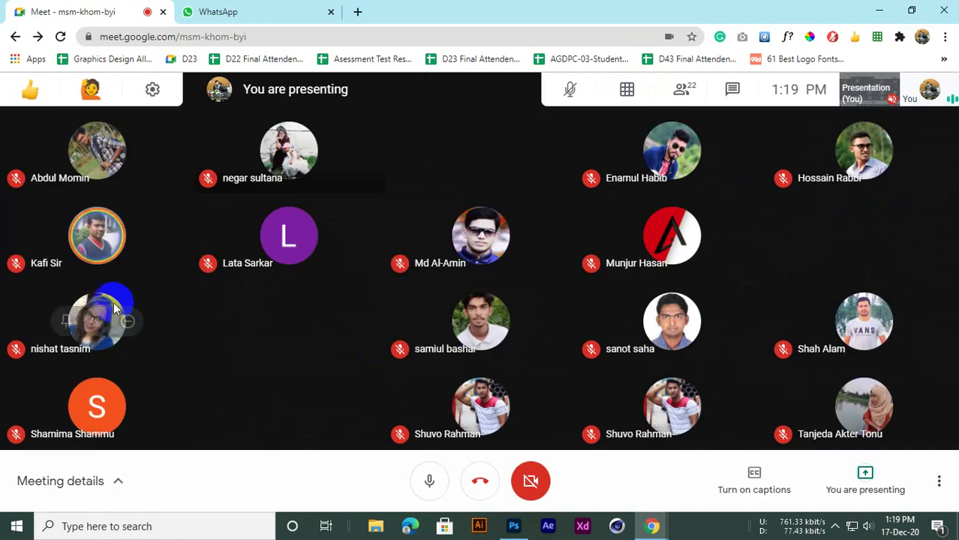
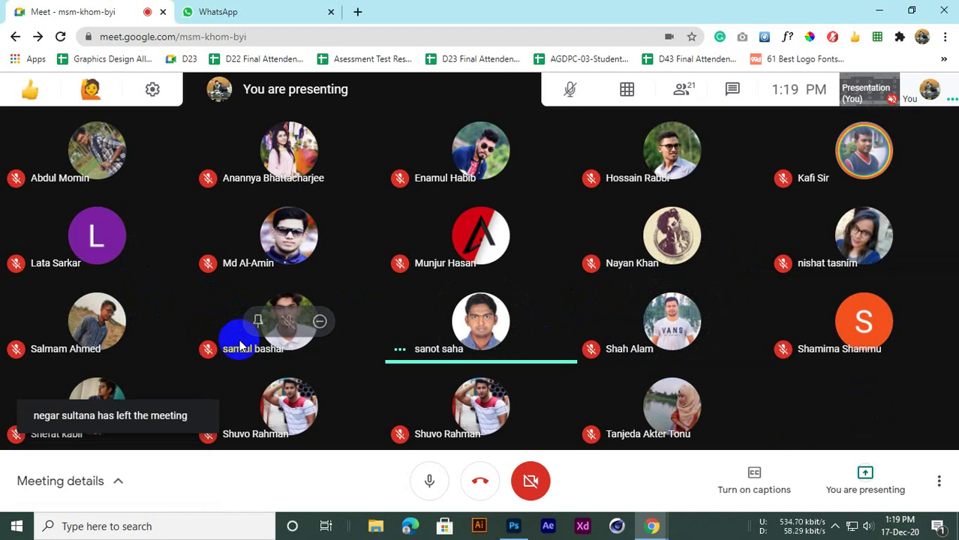
Hide the meeting window to bring the blank 1667 × 1250 px canvas into view.
left_click(879, 11)
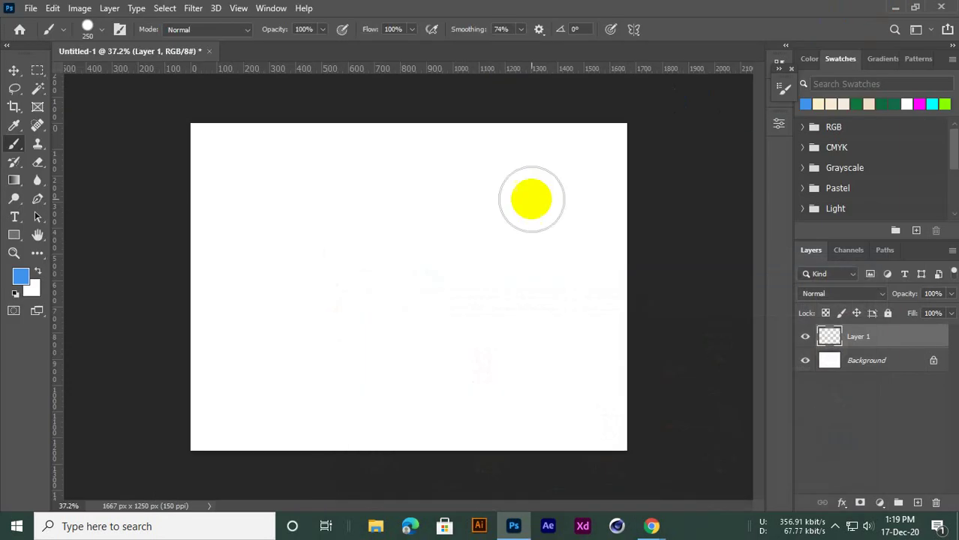
scroll(396, 296, "down", 2)
scroll(298, 235, "up", 3)
scroll(317, 230, "up", 1)
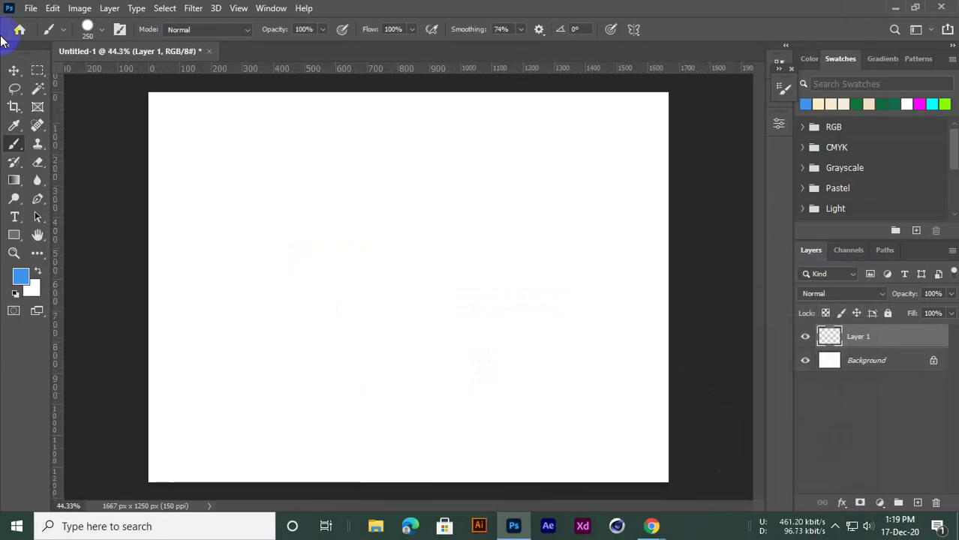
Reselect the Brush tool and bring up the painting symmetry modes list.
left_click(12, 72)
scroll(552, 289, "down", 2)
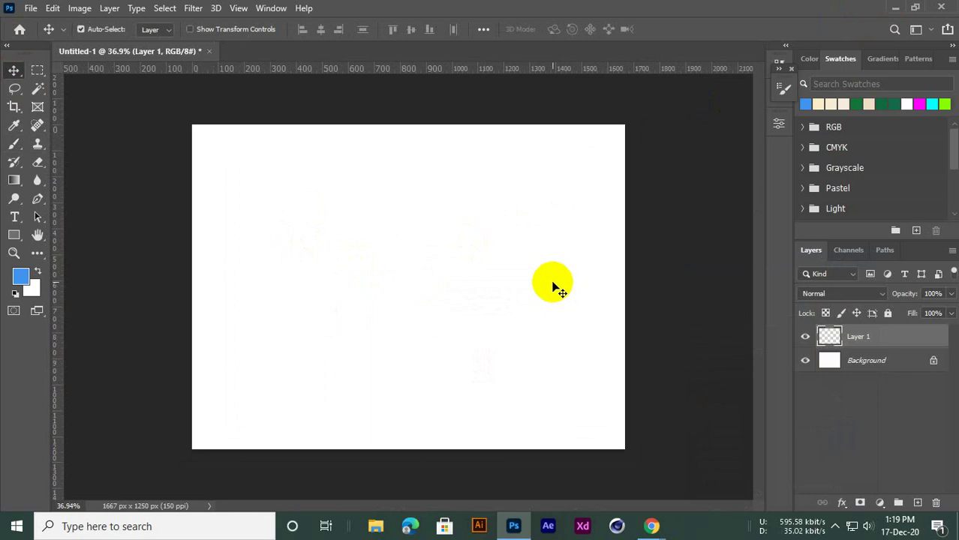
scroll(379, 276, "up", 1)
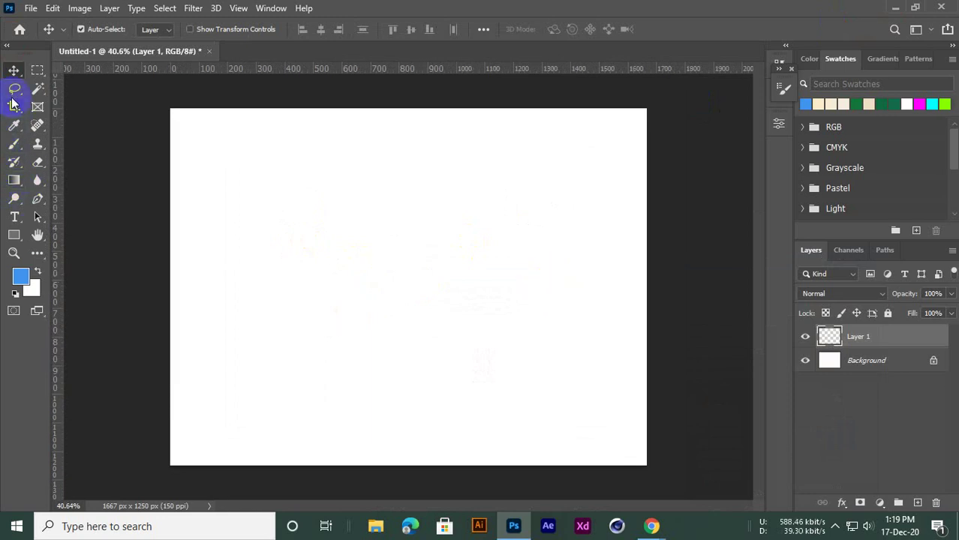
left_click(19, 147)
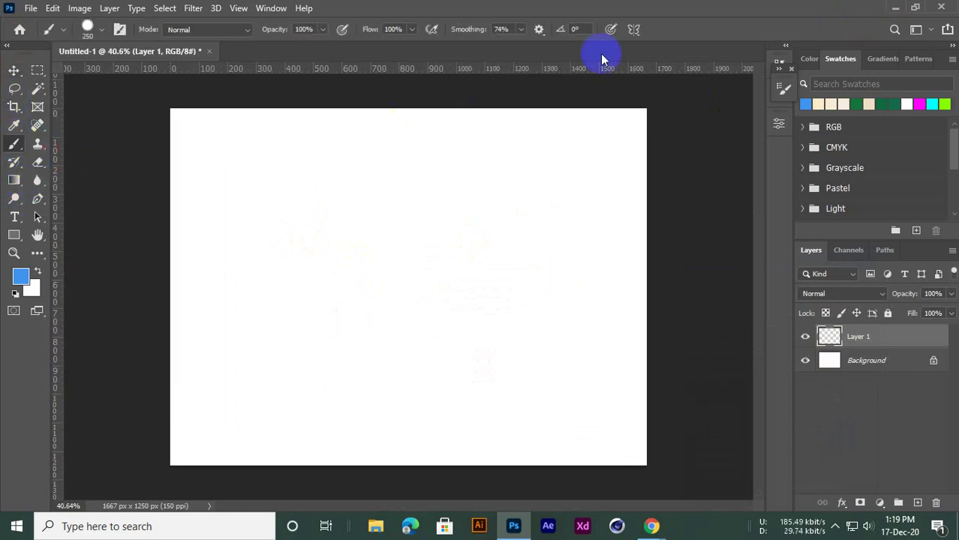
left_click(633, 32)
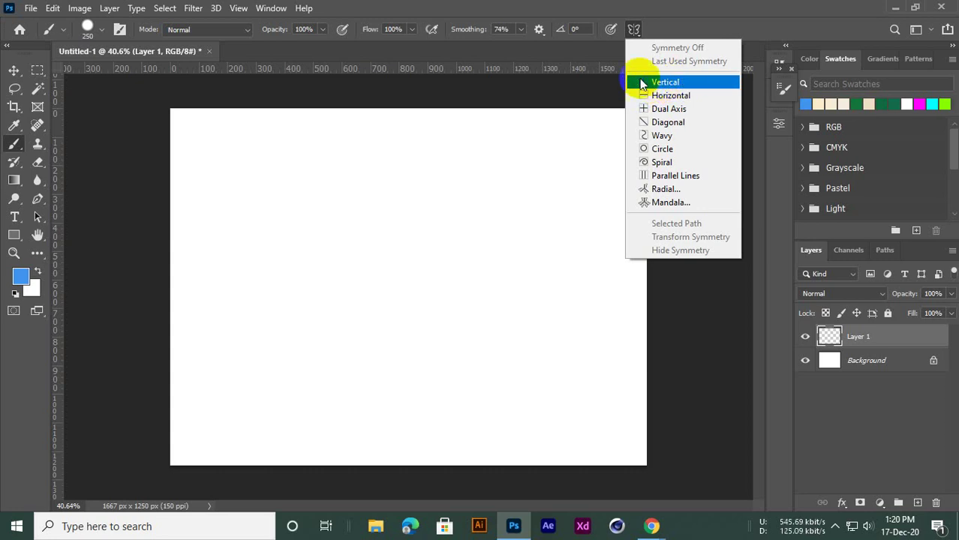
Set Smoothing to 0% and switch on Vertical symmetry, committing the axis.
left_click(678, 83)
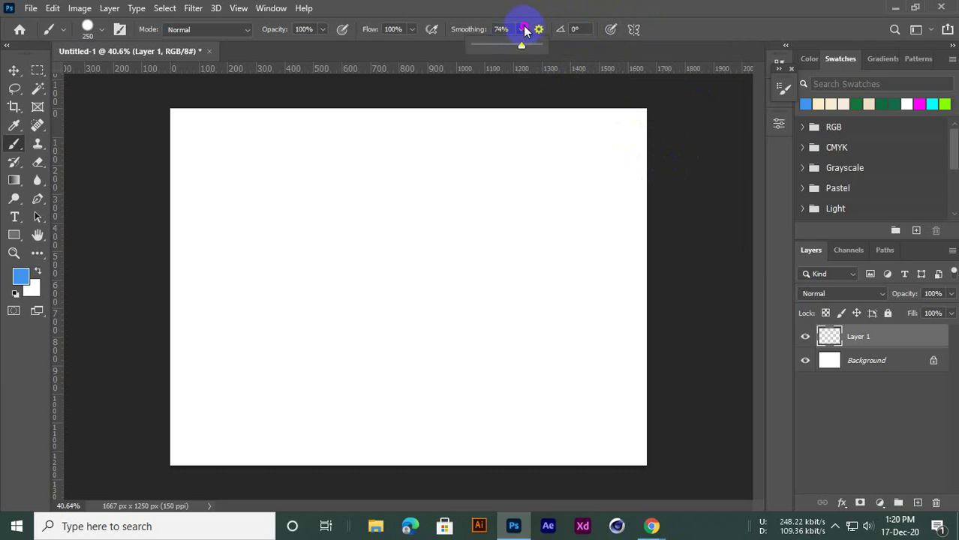
left_click_drag(496, 58, 474, 45)
left_click(633, 29)
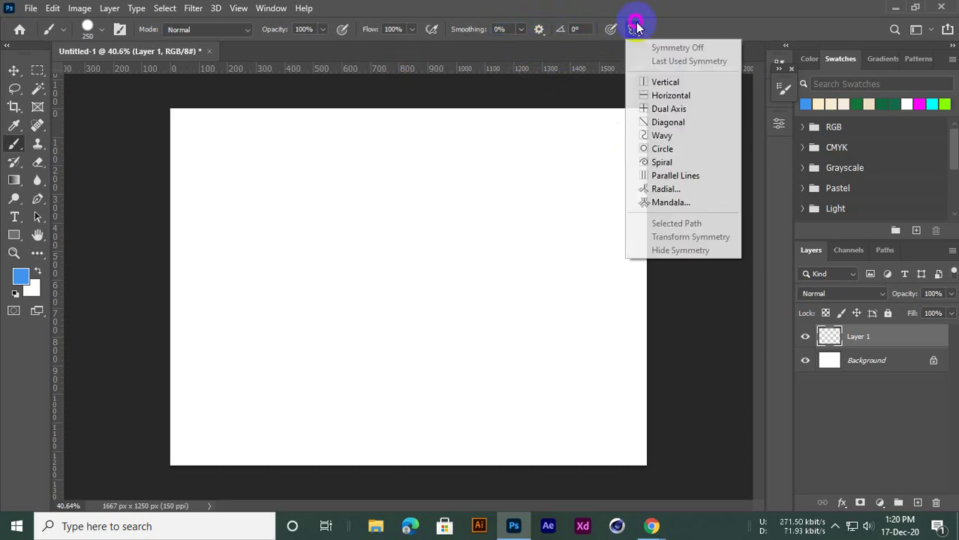
left_click(661, 83)
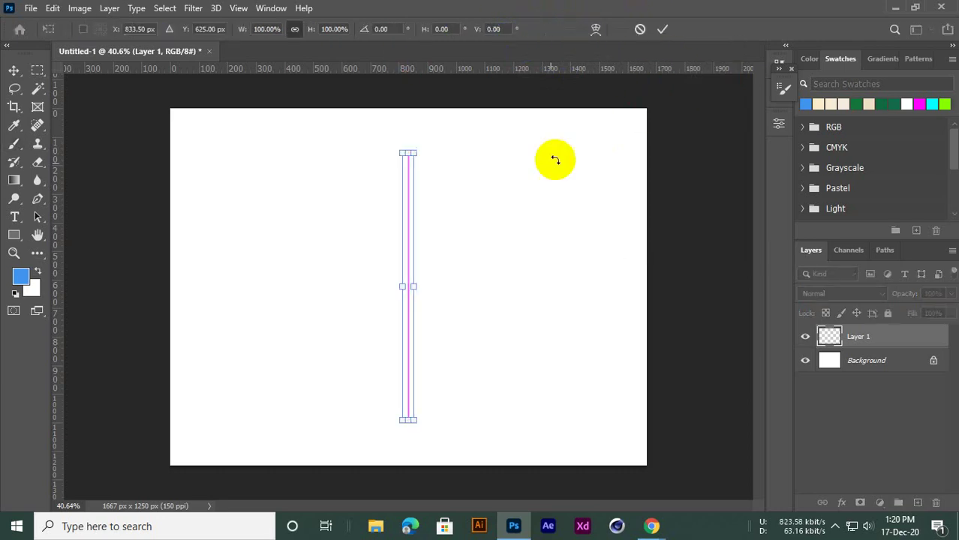
left_click(662, 29)
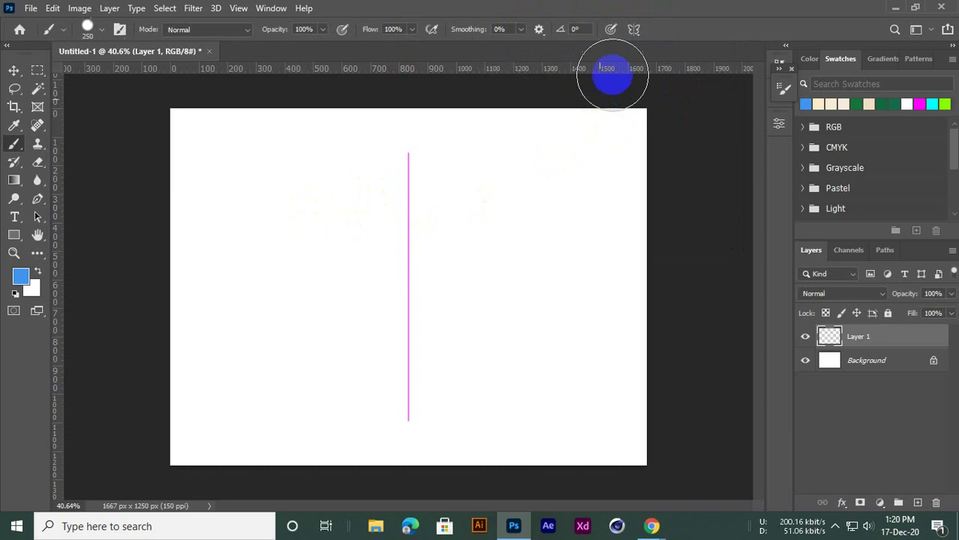
Shrink the brush to 60 px and paint mirrored blue test curves across the canvas.
key("bracketleft")
key("bracketleft")
key("bracketleft")
key("bracketleft")
key("bracketleft")
key("bracketleft")
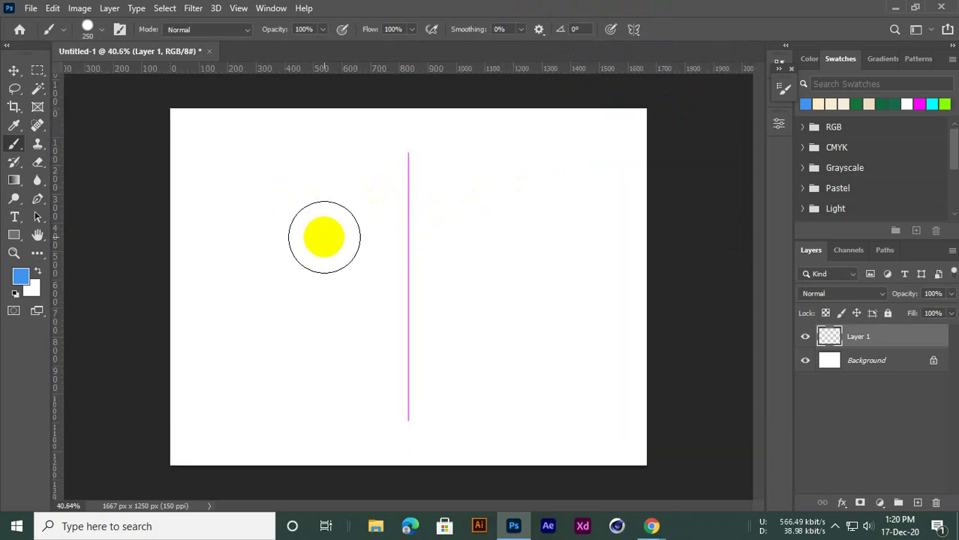
key("bracketleft")
key("bracketleft")
key("bracketleft")
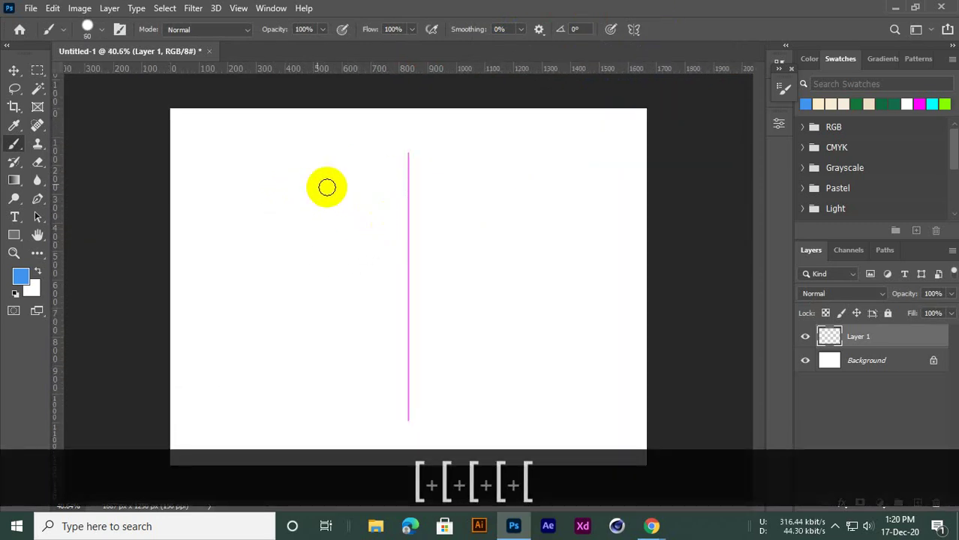
right_click(14, 144)
left_click(75, 146)
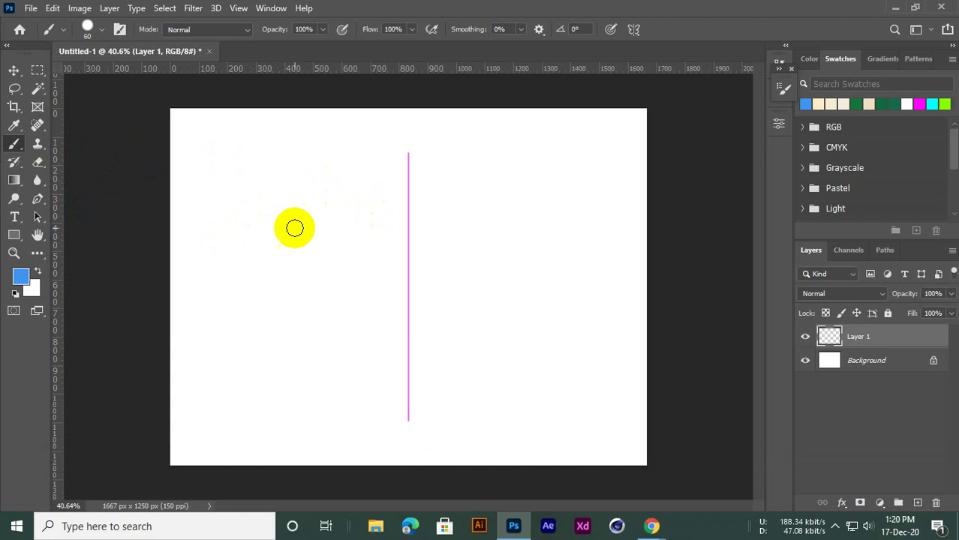
mouse_move(389, 233)
left_mouse_down()
mouse_move(372, 204)
mouse_move(331, 203)
mouse_move(316, 232)
mouse_move(251, 266)
mouse_move(217, 241)
mouse_move(195, 168)
mouse_move(398, 241)
mouse_move(376, 260)
mouse_move(350, 245)
mouse_move(344, 283)
mouse_move(323, 302)
mouse_move(292, 298)
mouse_move(276, 329)
mouse_move(226, 326)
mouse_move(183, 261)
left_mouse_up()
mouse_move(416, 294)
left_mouse_down()
mouse_move(344, 337)
mouse_move(312, 344)
mouse_move(302, 362)
mouse_move(241, 385)
mouse_move(183, 377)
left_mouse_up()
mouse_move(407, 318)
left_mouse_down()
mouse_move(366, 369)
mouse_move(316, 379)
mouse_move(302, 396)
mouse_move(212, 419)
left_mouse_up()
mouse_move(411, 380)
left_mouse_down()
mouse_move(381, 368)
mouse_move(343, 424)
mouse_move(245, 446)
left_mouse_up()
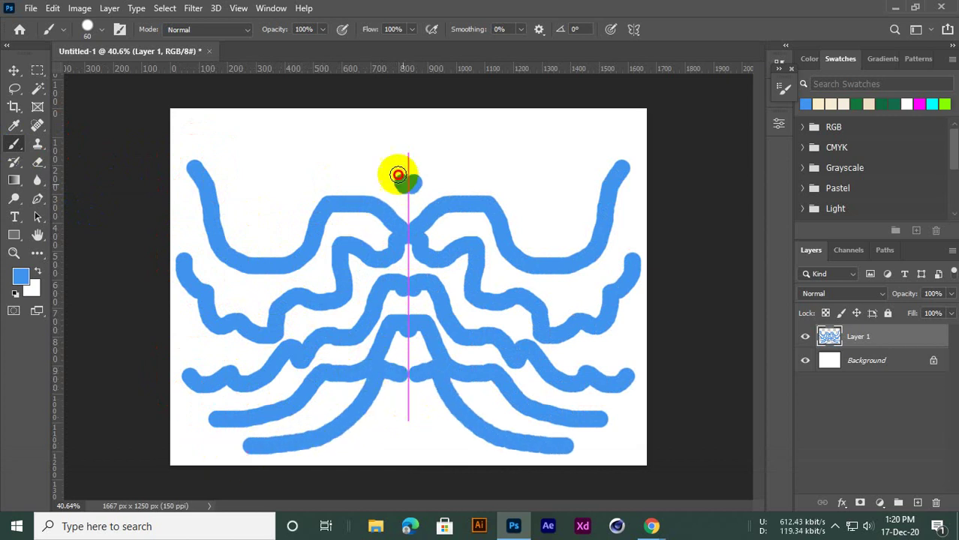
mouse_move(398, 175)
left_mouse_down()
mouse_move(343, 146)
mouse_move(291, 178)
mouse_move(269, 208)
mouse_move(222, 122)
left_mouse_up()
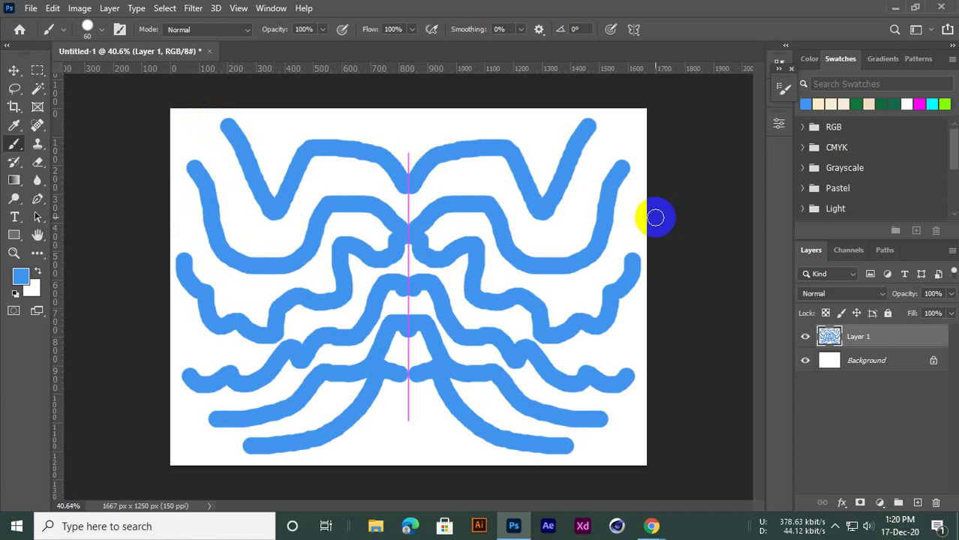
Undo the top stroke and delete the layer holding the blue strokes.
key("ctrl")
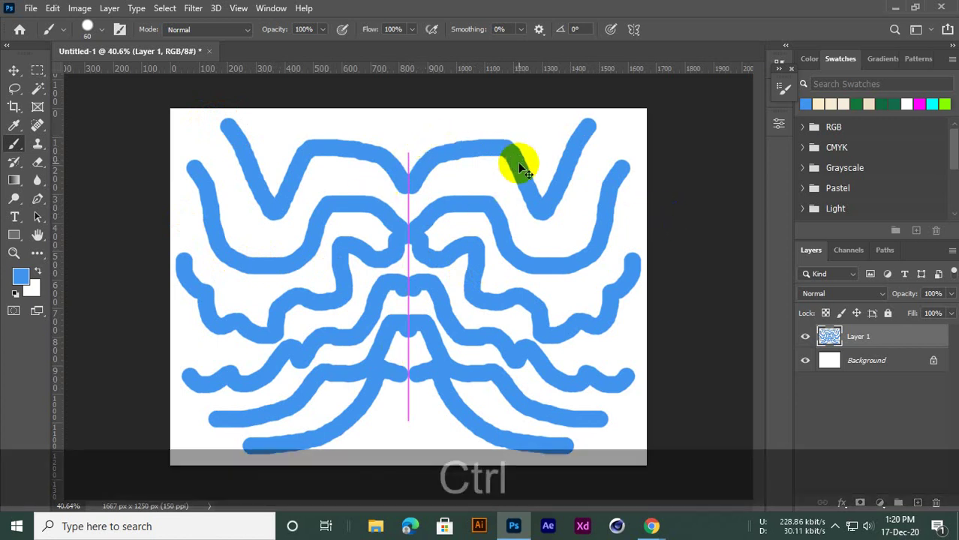
key("ctrl+z")
key("Delete")
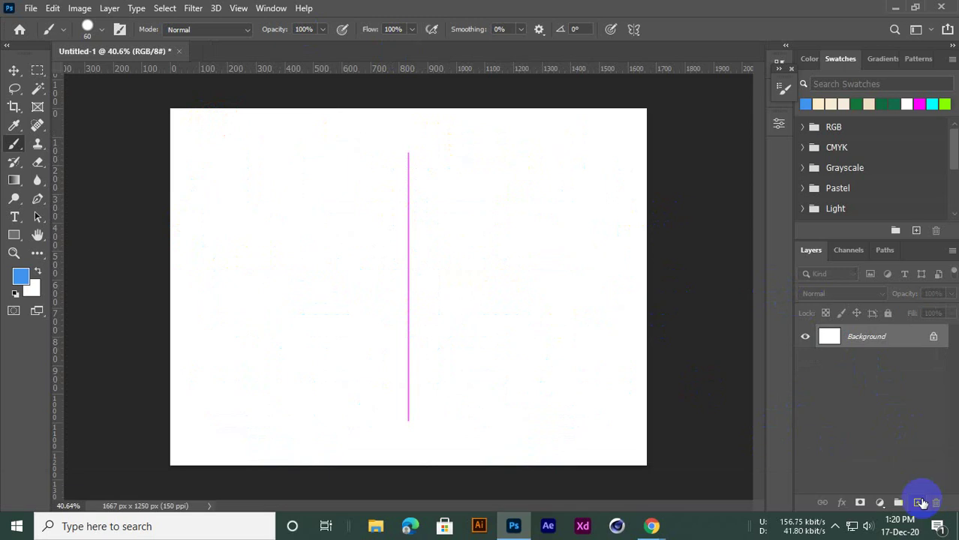
Add a new layer, paint a mirrored zigzag tree on it, then delete that layer.
left_click(918, 503)
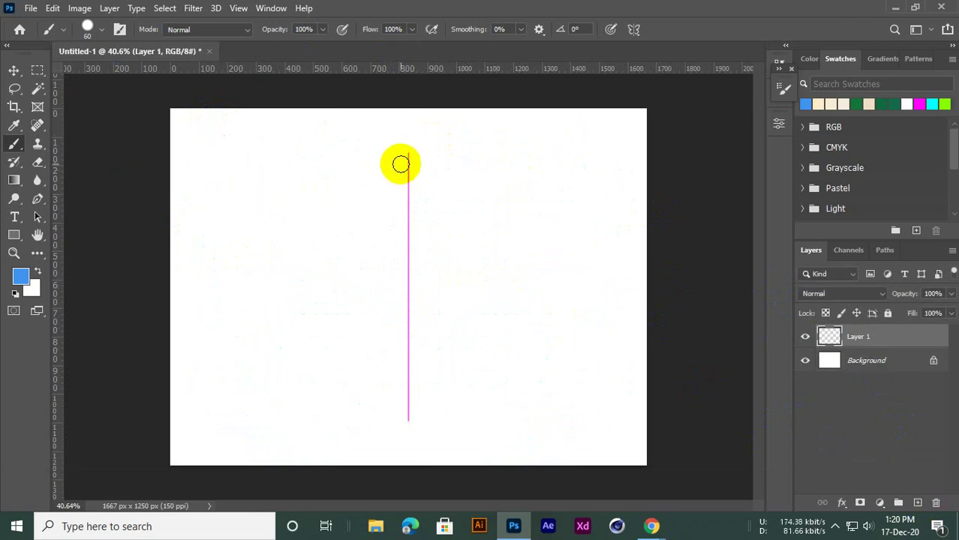
mouse_move(404, 163)
left_mouse_down()
mouse_move(325, 215)
mouse_move(371, 210)
mouse_move(324, 271)
mouse_move(382, 259)
mouse_move(342, 316)
mouse_move(384, 292)
mouse_move(357, 355)
mouse_move(304, 369)
mouse_move(255, 296)
mouse_move(265, 196)
mouse_move(196, 256)
mouse_move(197, 355)
mouse_move(292, 412)
left_mouse_up()
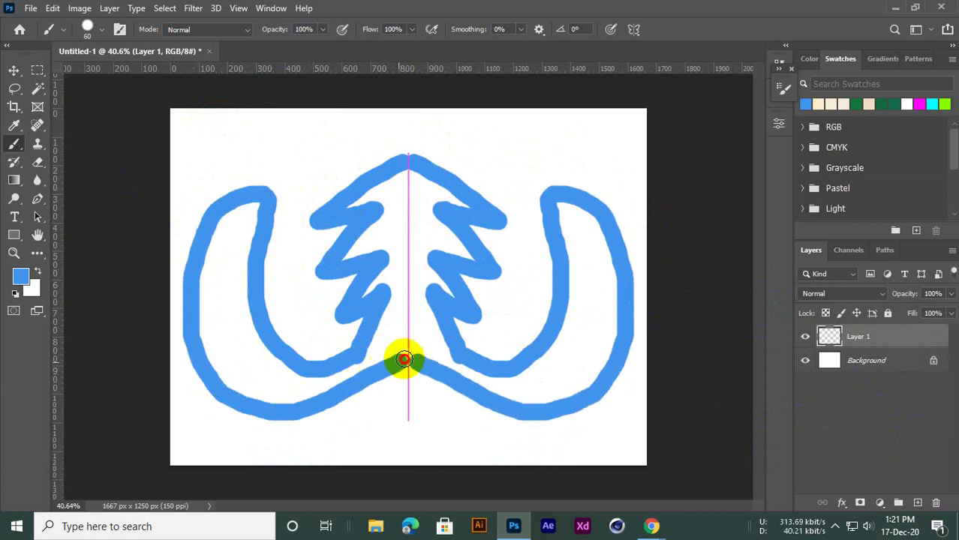
mouse_move(411, 351)
left_mouse_down()
mouse_move(405, 312)
mouse_move(420, 185)
left_mouse_up()
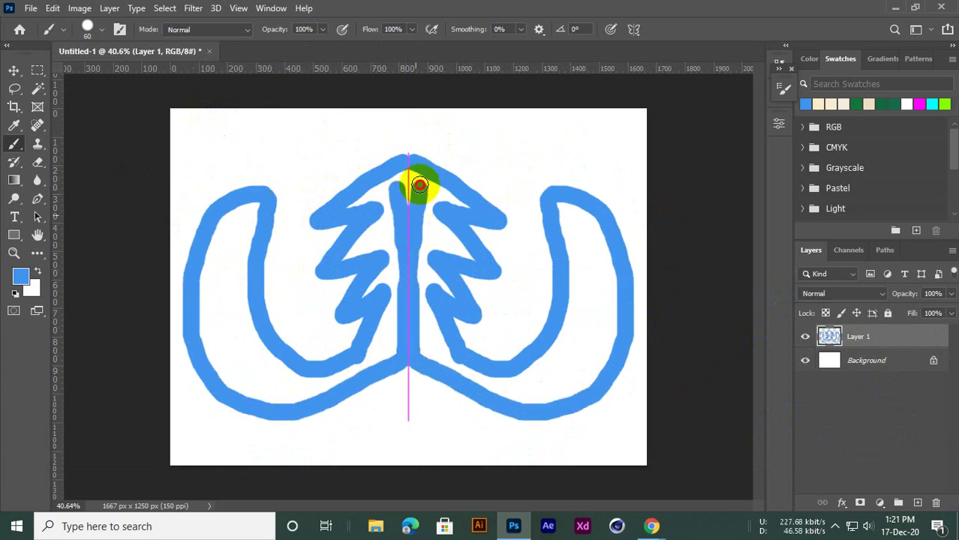
key("ctrl+minus")
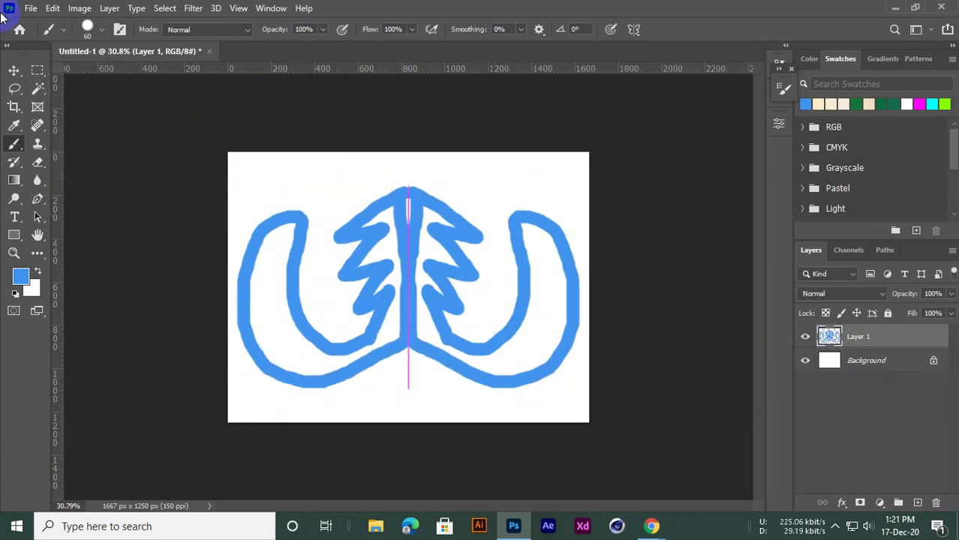
key("Delete")
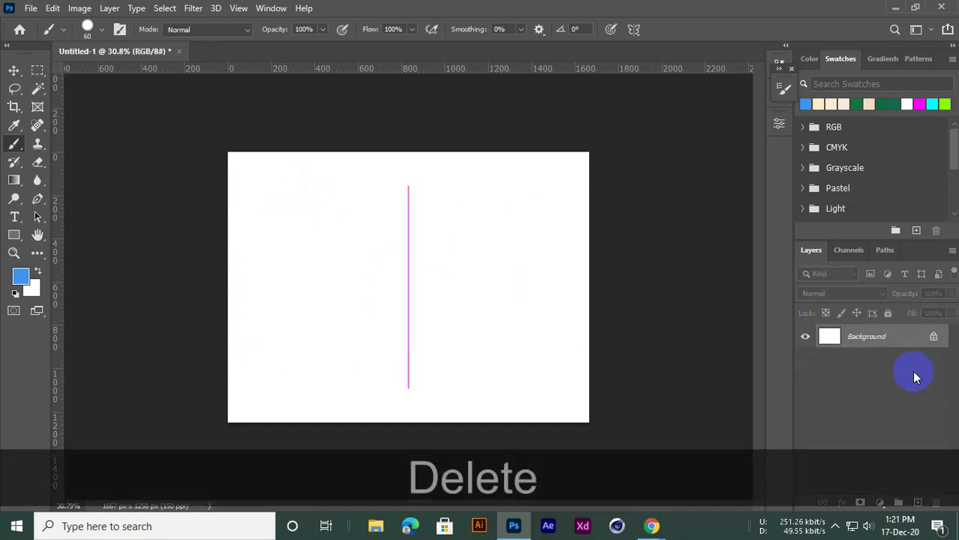
Switch symmetry to dual horizontal-and-vertical axes and commit their placement.
left_click(635, 30)
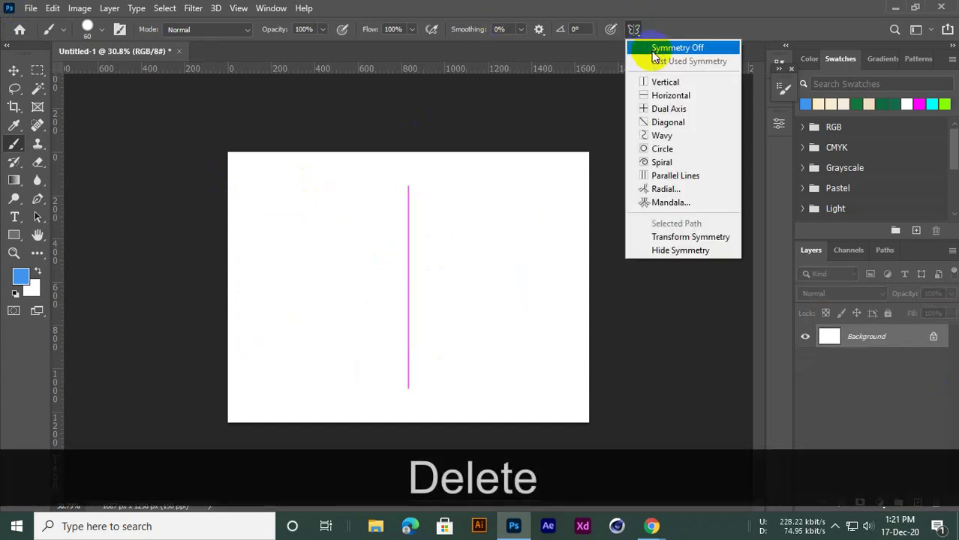
left_click(655, 47)
left_click(633, 29)
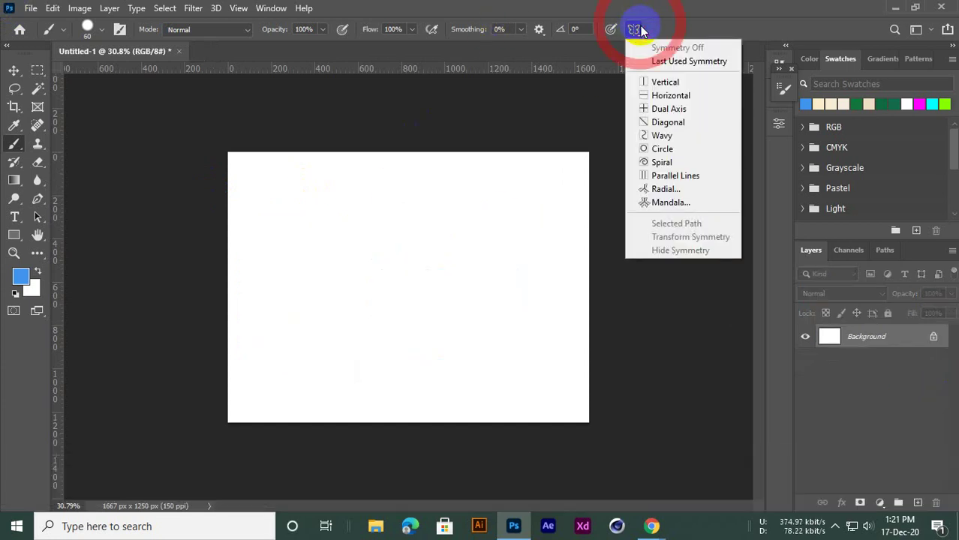
left_click(656, 111)
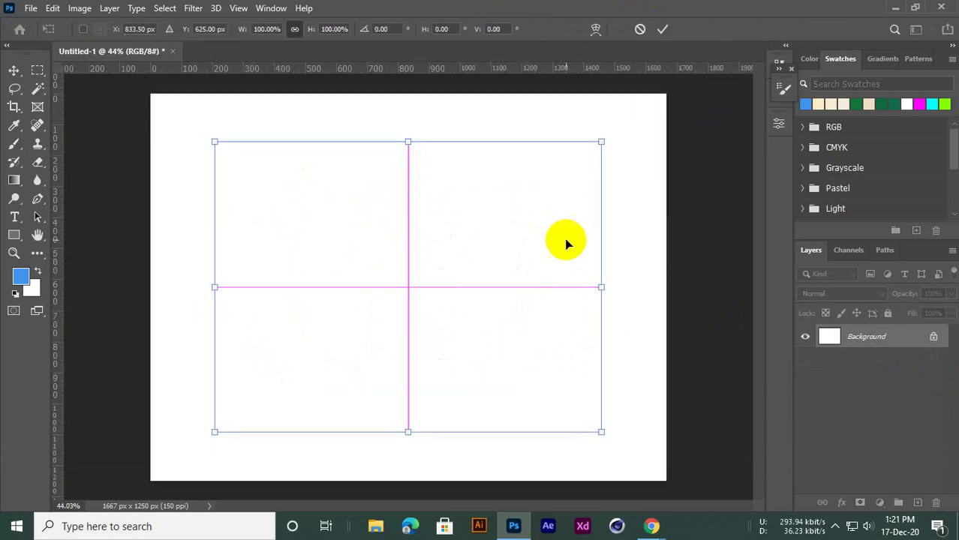
left_click(665, 30)
Paint four-way mirrored wavy strokes and a horizontal stroke through the centre.
scroll(411, 233, "up", 2)
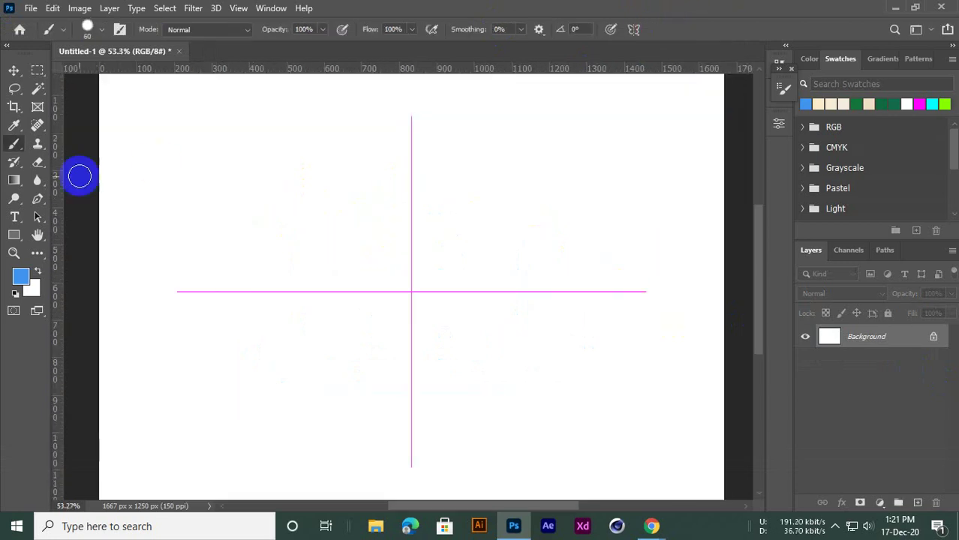
scroll(206, 253, "down", 3)
right_click(13, 143)
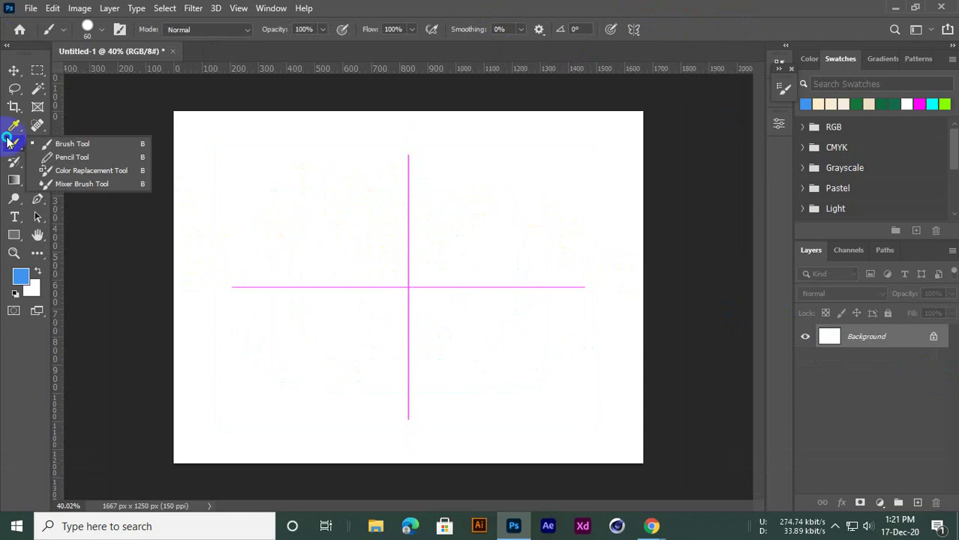
left_click(75, 143)
mouse_move(403, 236)
left_mouse_down()
mouse_move(386, 255)
mouse_move(367, 256)
mouse_move(323, 225)
mouse_move(287, 256)
mouse_move(257, 261)
mouse_move(248, 234)
mouse_move(282, 184)
mouse_move(358, 185)
mouse_move(376, 175)
mouse_move(409, 129)
left_mouse_up()
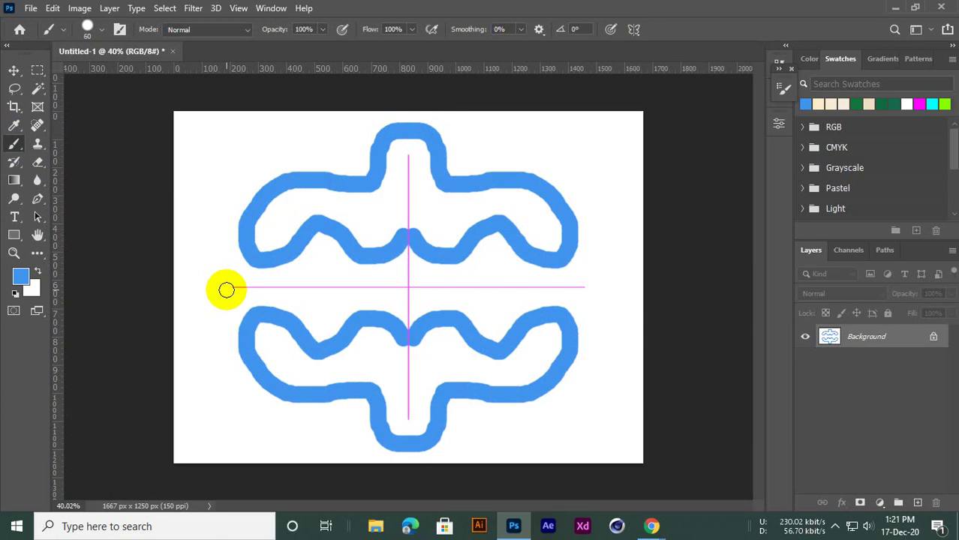
scroll(225, 287, "down", 1)
scroll(412, 282, "up", 1)
mouse_move(414, 281)
left_mouse_down()
mouse_move(341, 284)
mouse_move(312, 250)
left_mouse_up()
Add mirrored edge strokes, loops around the centre, dots and short pills to the maze.
scroll(364, 289, "down", 1)
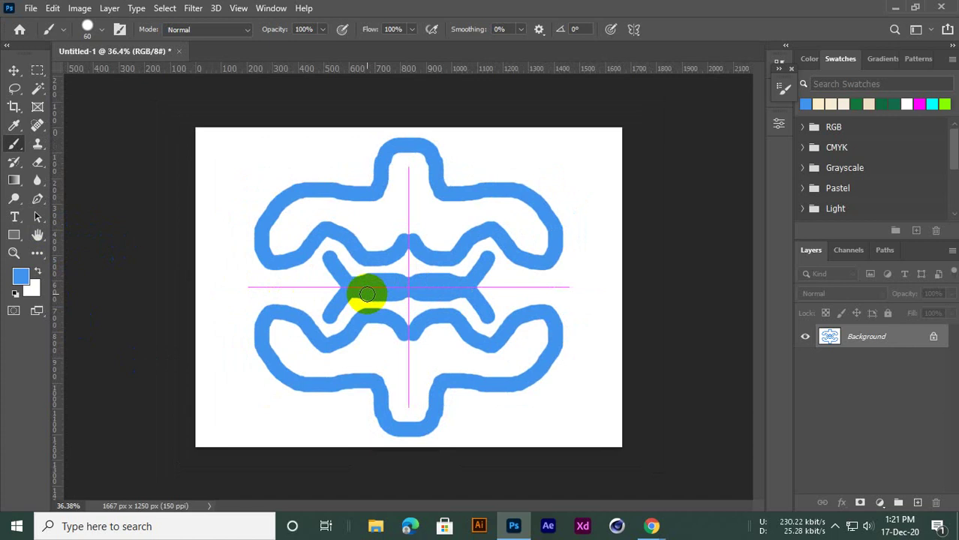
scroll(338, 283, "up", 2)
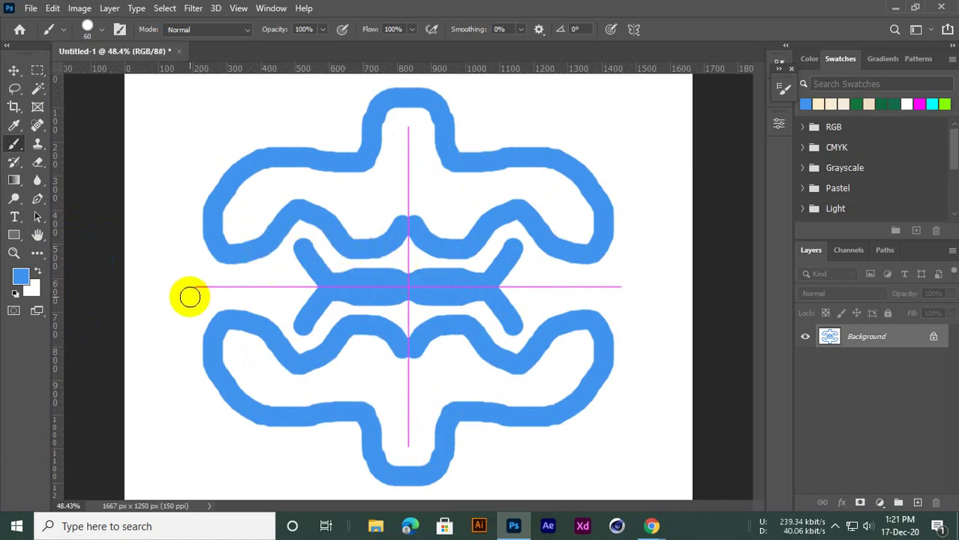
mouse_move(193, 279)
left_mouse_down()
mouse_move(173, 213)
mouse_move(178, 153)
mouse_move(245, 111)
mouse_move(318, 103)
left_mouse_up()
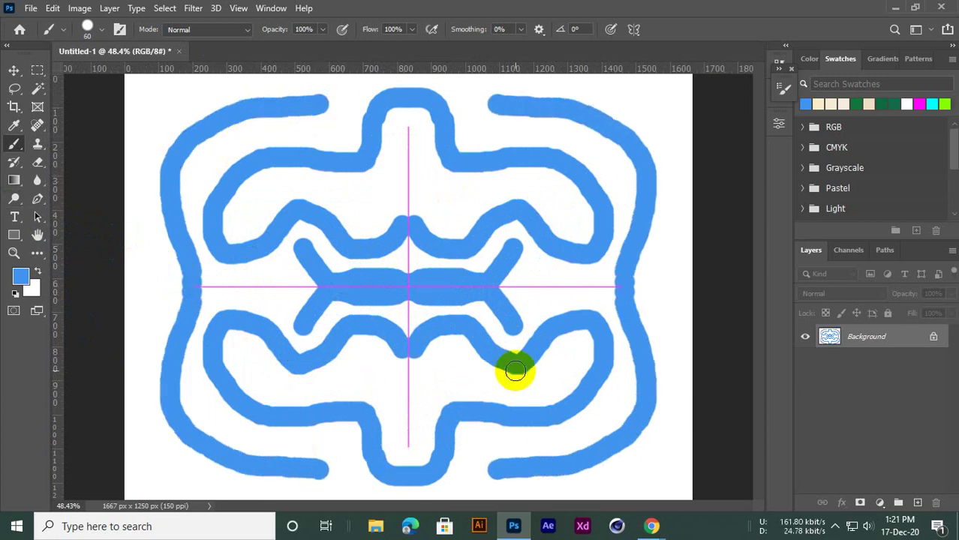
left_click_drag(482, 203, 424, 195)
left_click(564, 195)
left_click_drag(570, 197, 574, 212)
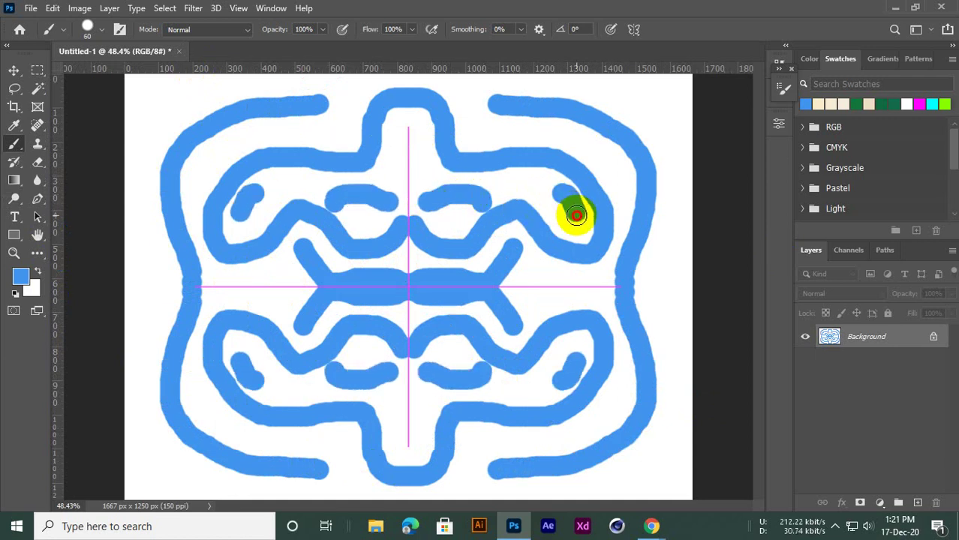
scroll(266, 345, "down", 2, "alt")
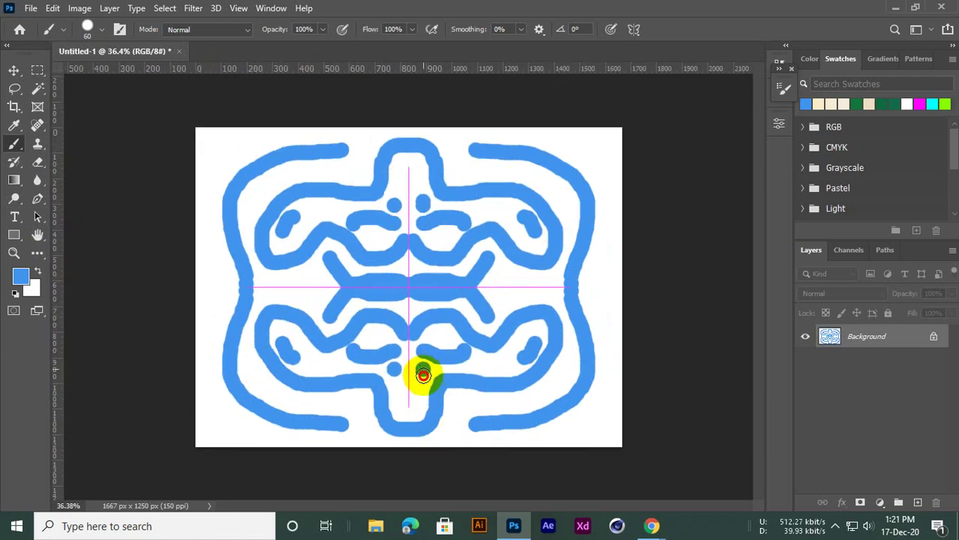
left_click_drag(423, 375, 423, 366)
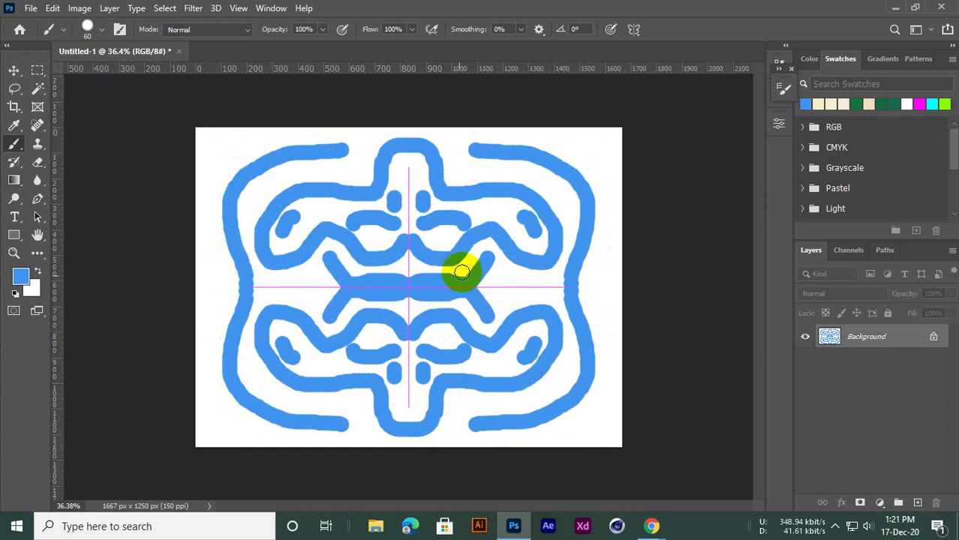
Duplicate the Background layer as Background copy.
left_click(220, 184)
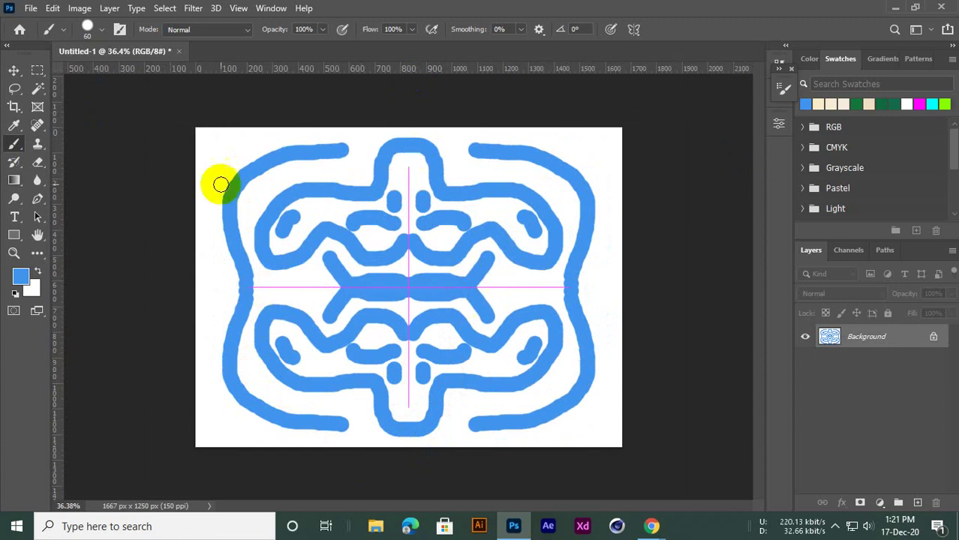
left_click(14, 70)
left_click_drag(871, 337, 917, 503)
Convert the Background into Layer 0 and delete it.
left_click(888, 359)
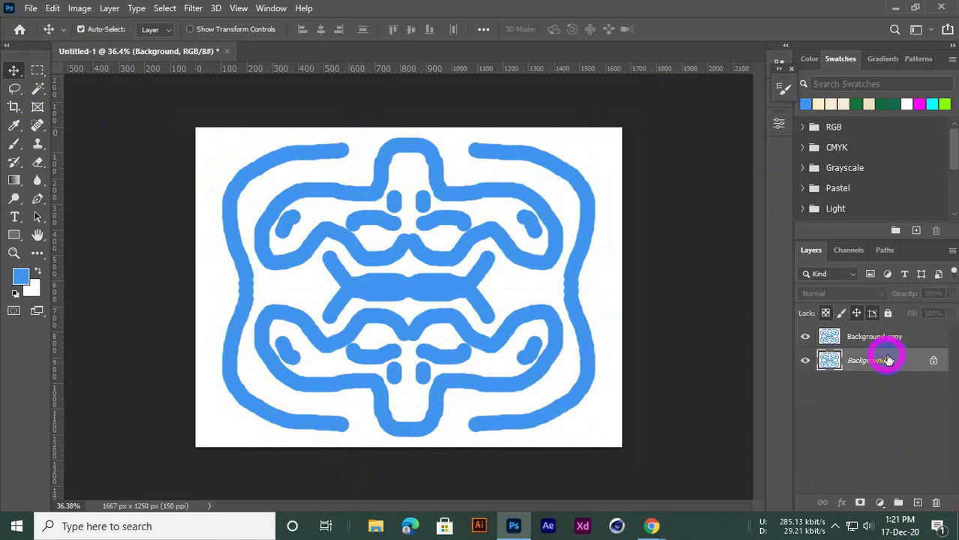
double_click(888, 362)
left_click(593, 148)
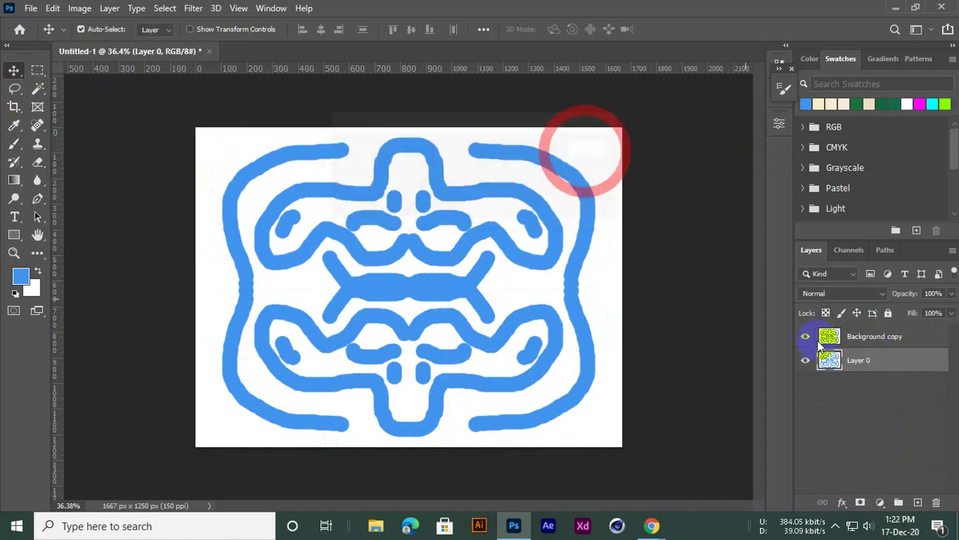
key("Delete")
Add a new Layer 1, delete Background copy, and fill Layer 1 with white.
left_click(908, 507)
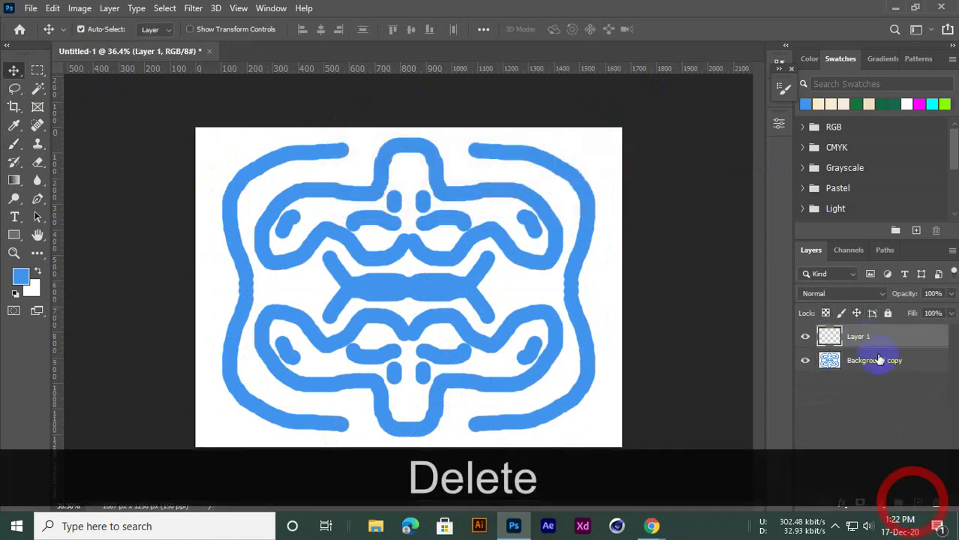
left_click(875, 363)
key("Delete")
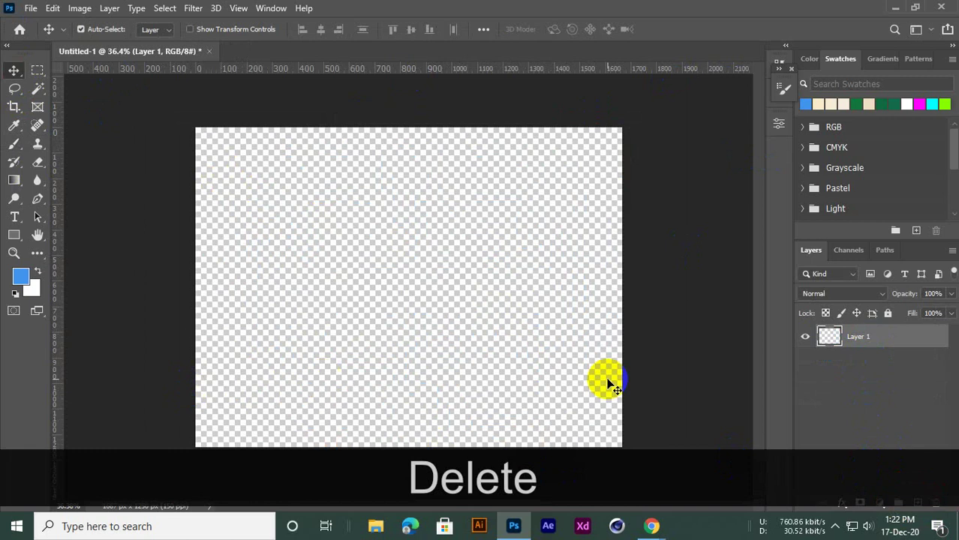
key("ctrl+BackSpace")
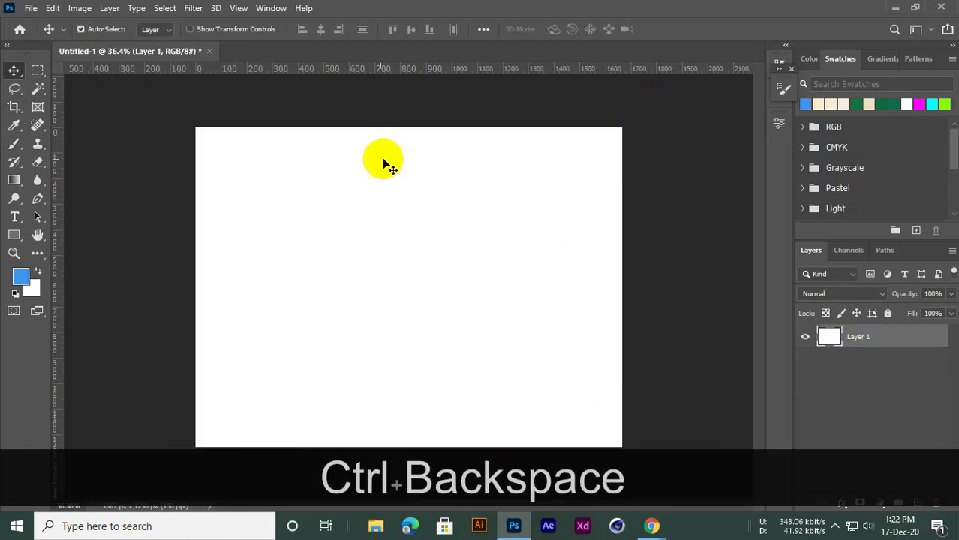
scroll(405, 203, "down", 2)
scroll(422, 241, "up", 3)
scroll(422, 240, "down", 3)
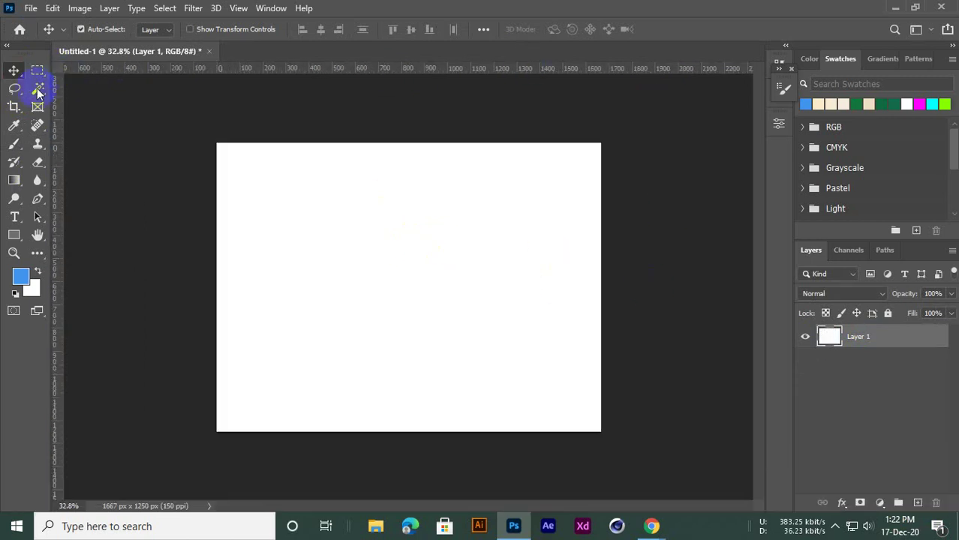
left_click(5, 144)
Pick Mandala symmetry with Segment Count 3 and commit its three-spoke guide.
left_click(75, 144)
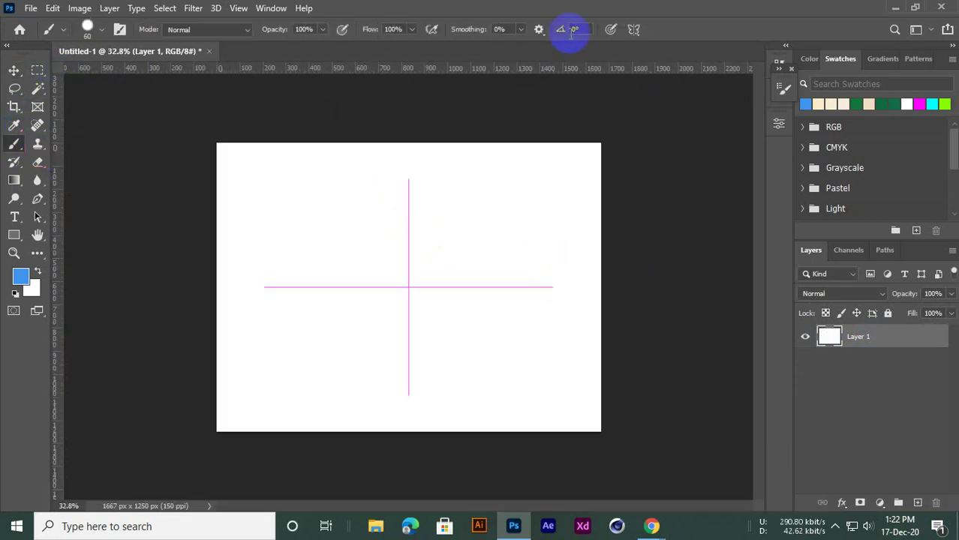
left_click(633, 28)
left_click(676, 48)
left_click(633, 28)
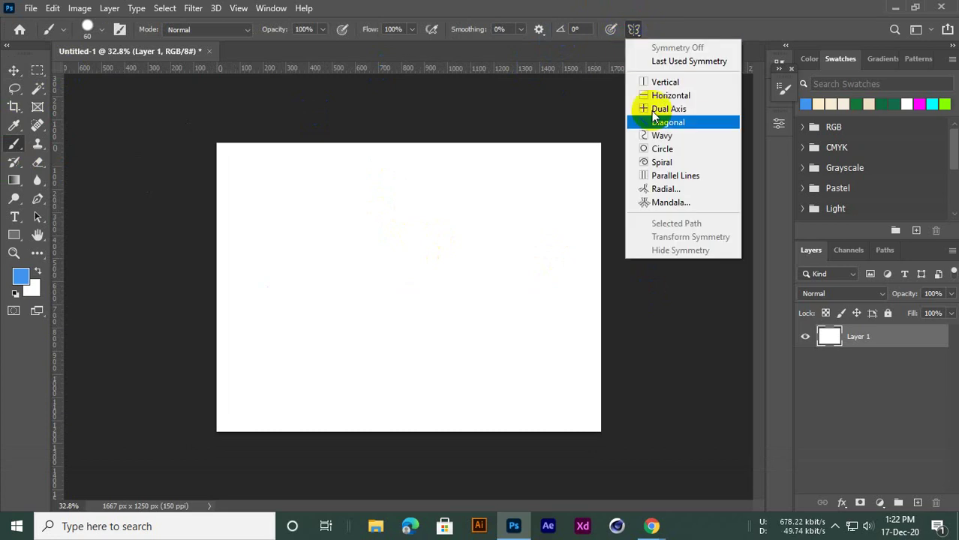
left_click(663, 203)
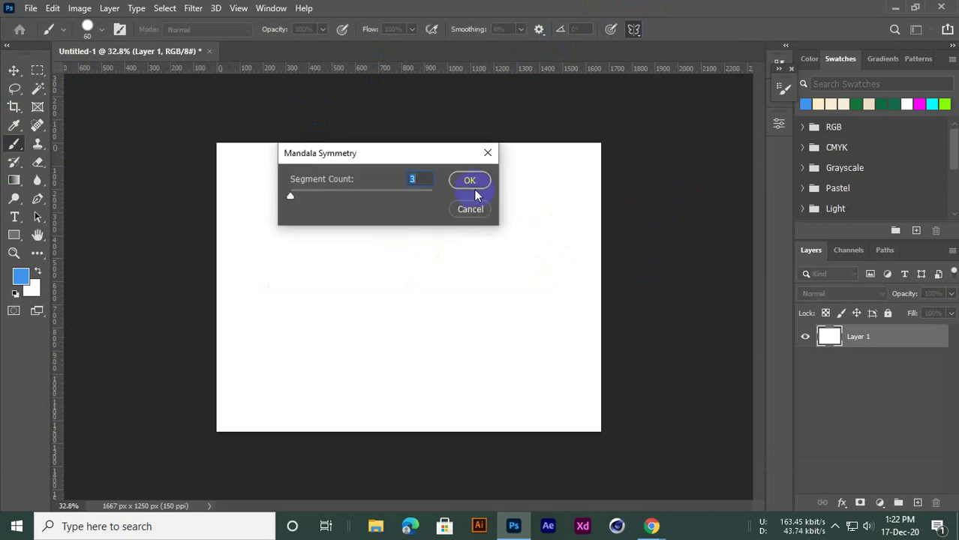
left_click_drag(355, 165, 435, 188)
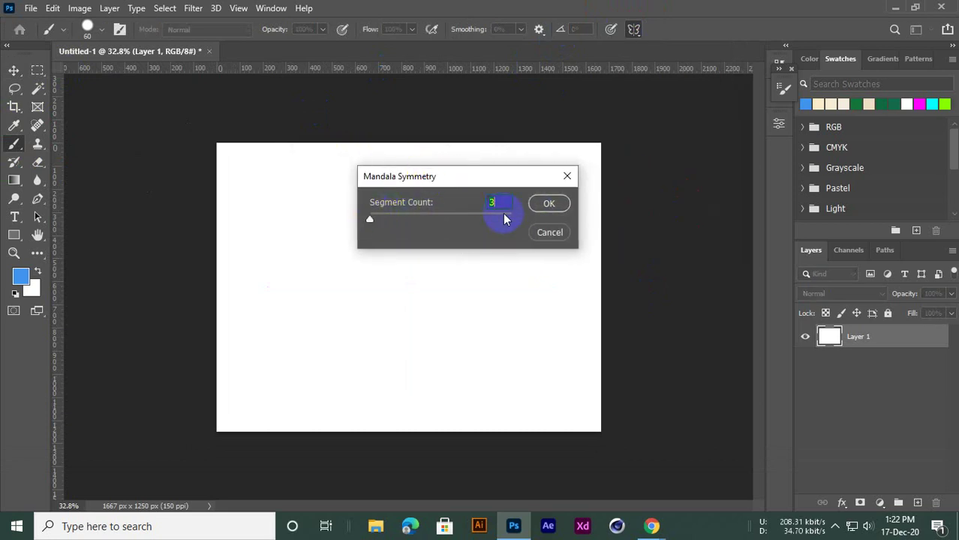
left_click(549, 204)
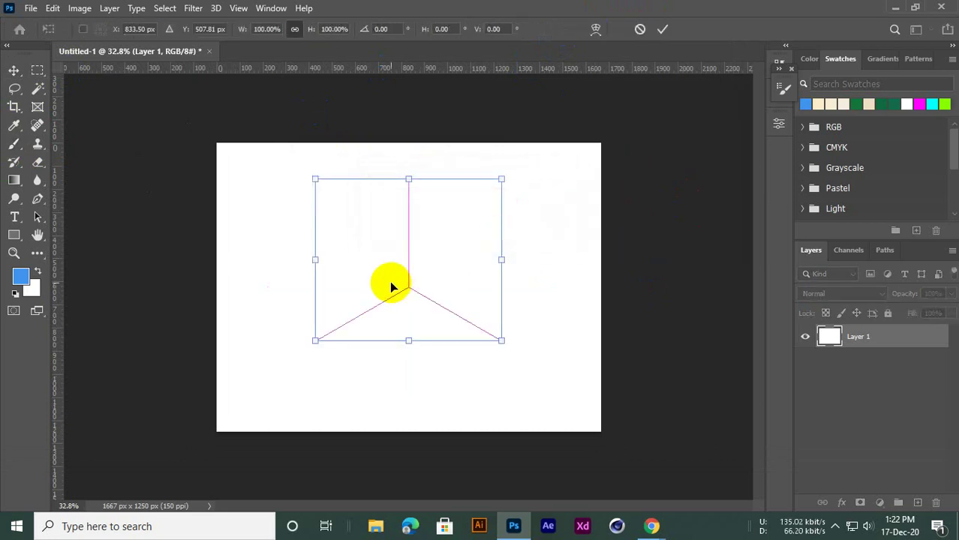
left_click(664, 30)
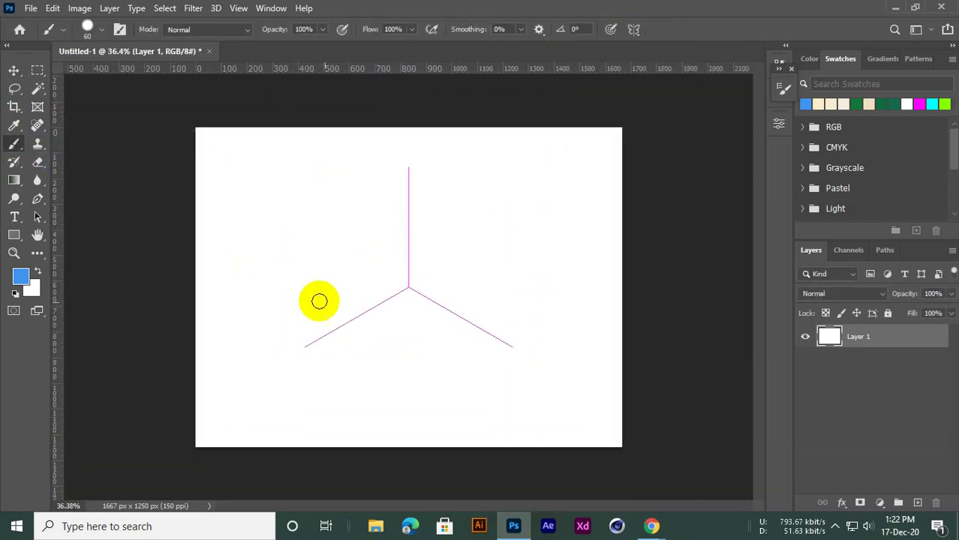
Shrink the brush to 35 and paint three-way mirrored blue loops around the centre.
key("bracketleft")
key("bracketleft")
key("bracketleft")
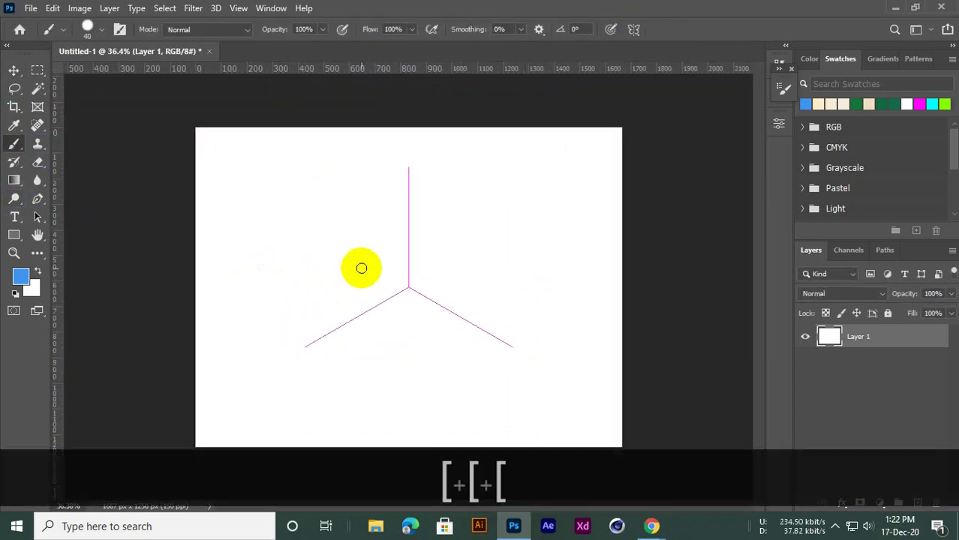
scroll(337, 266, "up", 3)
scroll(400, 280, "down", 1)
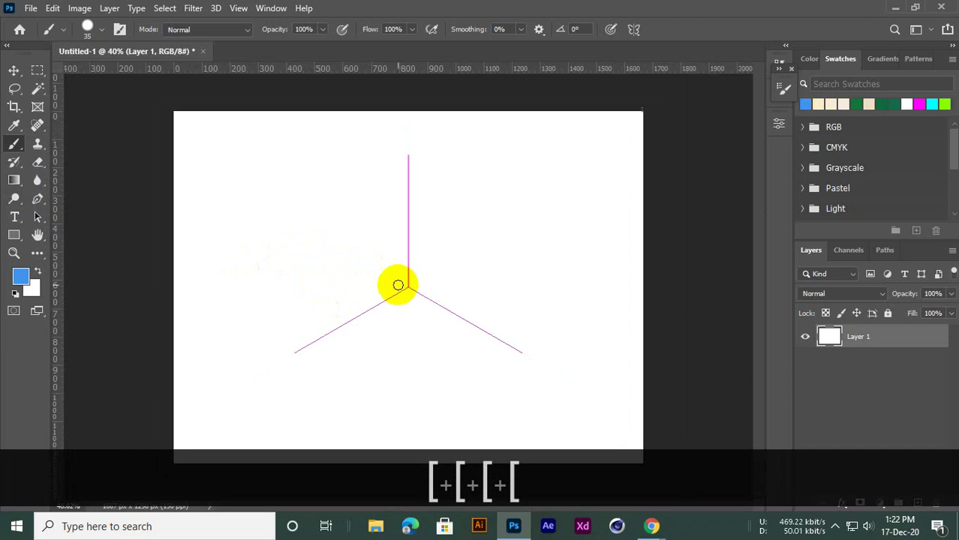
mouse_move(400, 283)
left_mouse_down()
mouse_move(395, 242)
mouse_move(361, 234)
mouse_move(347, 218)
mouse_move(345, 197)
mouse_move(394, 133)
mouse_move(390, 119)
mouse_move(355, 111)
mouse_move(312, 136)
mouse_move(285, 189)
mouse_move(329, 218)
left_mouse_up()
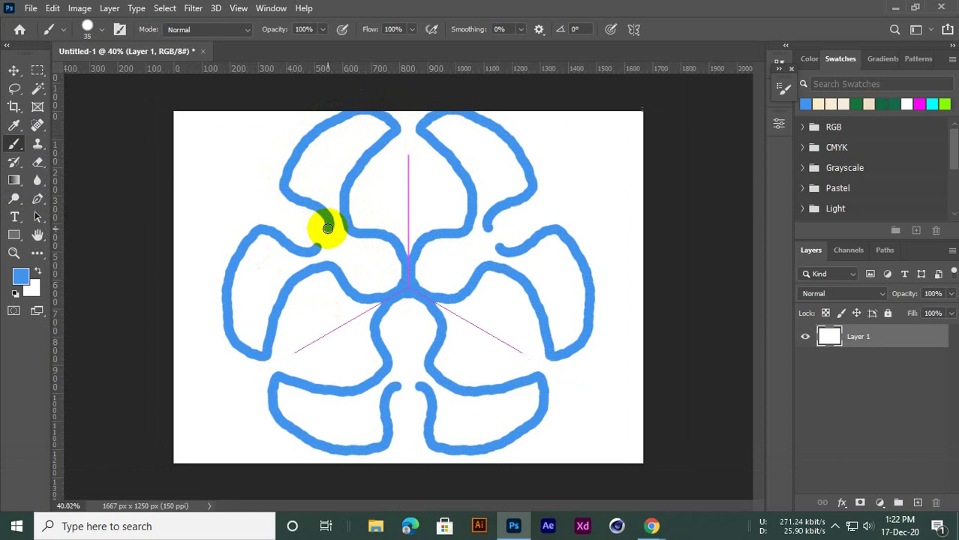
scroll(317, 176, "up", 1)
scroll(316, 253, "down", 1)
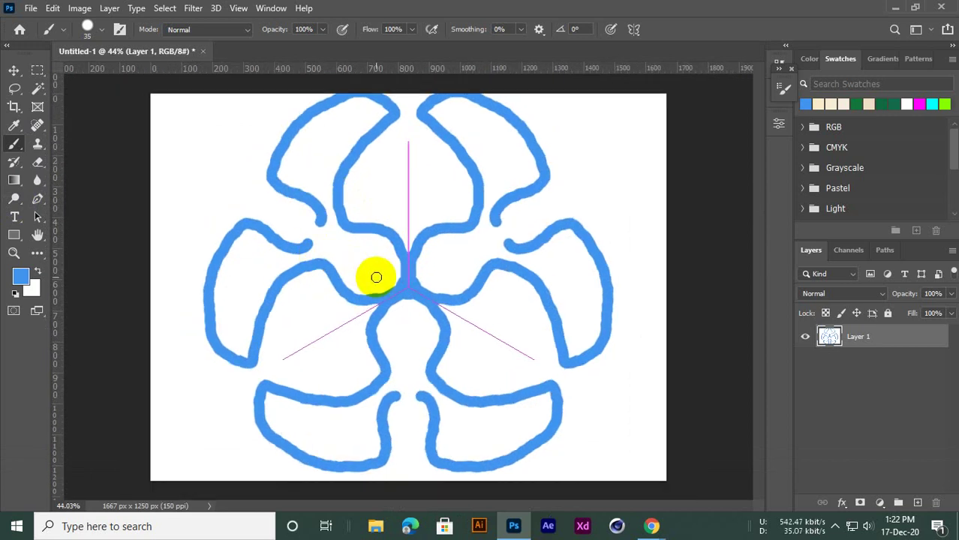
mouse_move(377, 266)
left_mouse_down()
mouse_move(283, 215)
mouse_move(251, 176)
mouse_move(260, 132)
mouse_move(284, 104)
left_mouse_up()
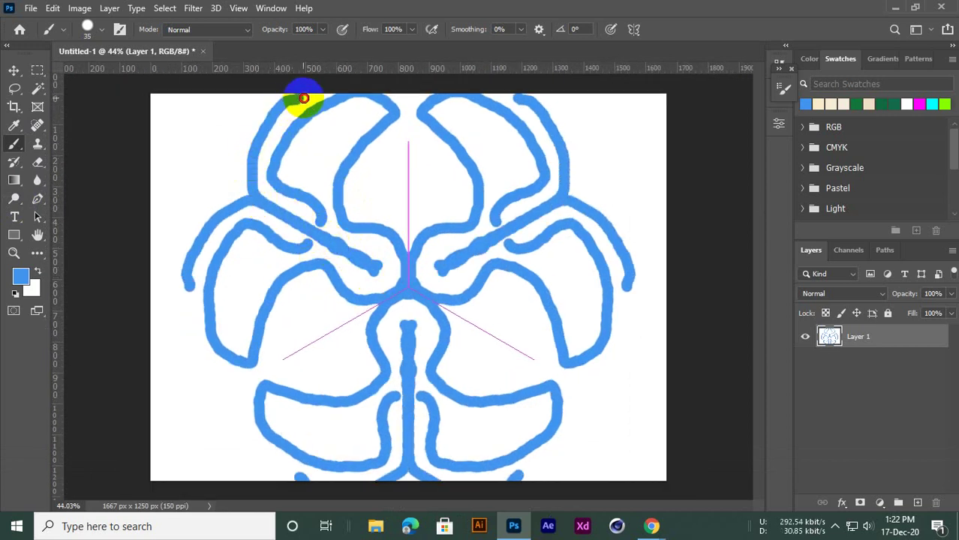
Add short mirrored strokes inside the lower and top petals.
scroll(251, 255, "down", 2)
mouse_move(278, 208)
left_mouse_down()
mouse_move(250, 207)
mouse_move(204, 241)
left_mouse_up()
scroll(349, 328, "down", 1)
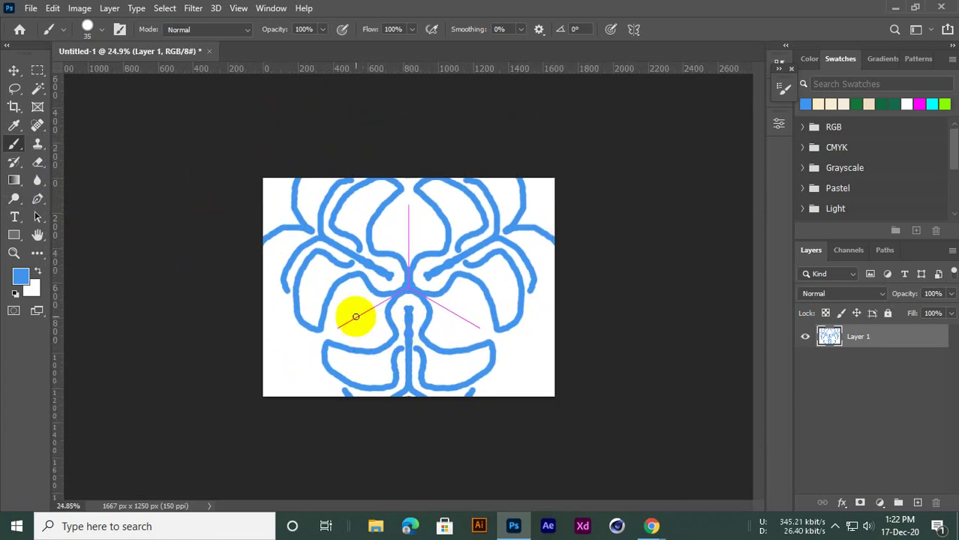
left_click_drag(376, 327, 338, 342)
mouse_move(364, 311)
left_mouse_down()
mouse_move(338, 317)
mouse_move(299, 361)
left_mouse_up()
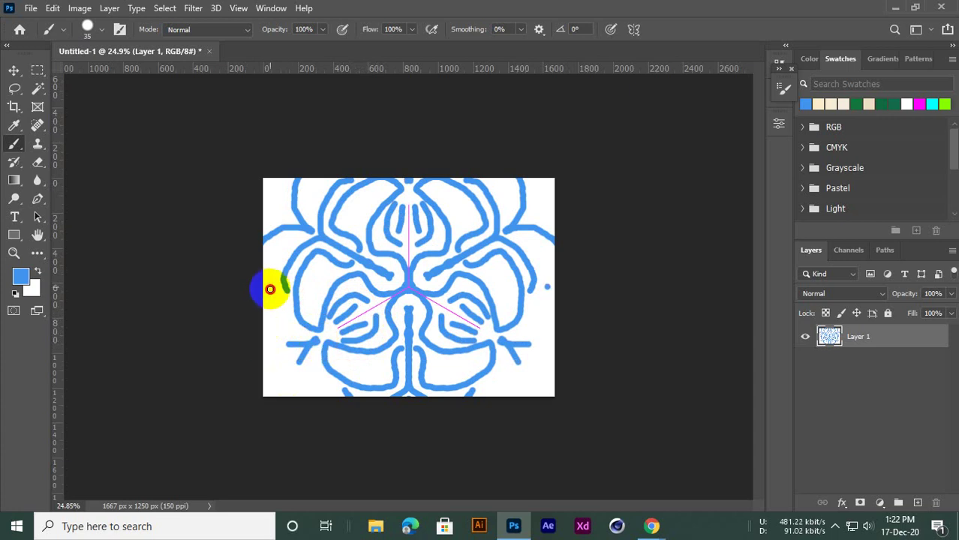
Zoom in and dab further mirrored marks with the standard brush.
key("ctrl+plus")
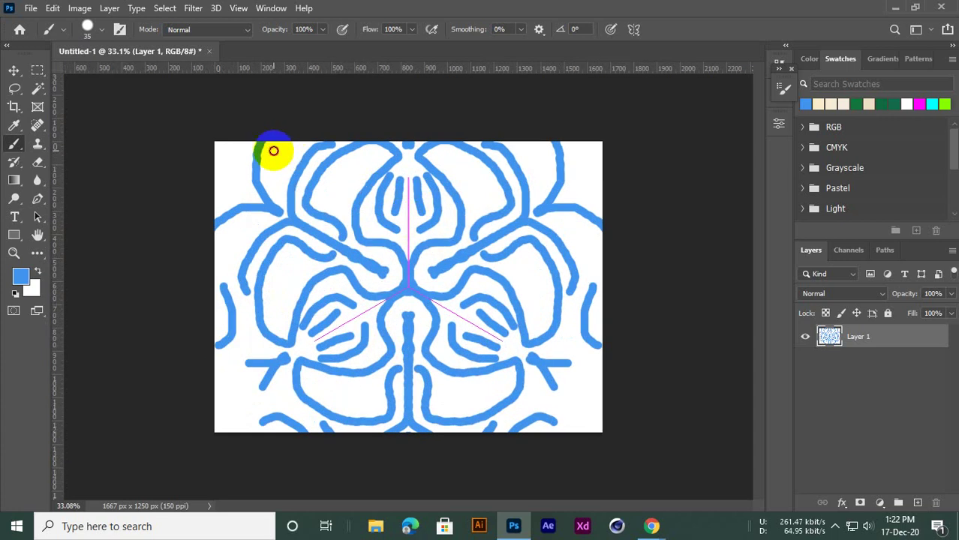
scroll(420, 277, "down", 3)
scroll(496, 299, "up", 3)
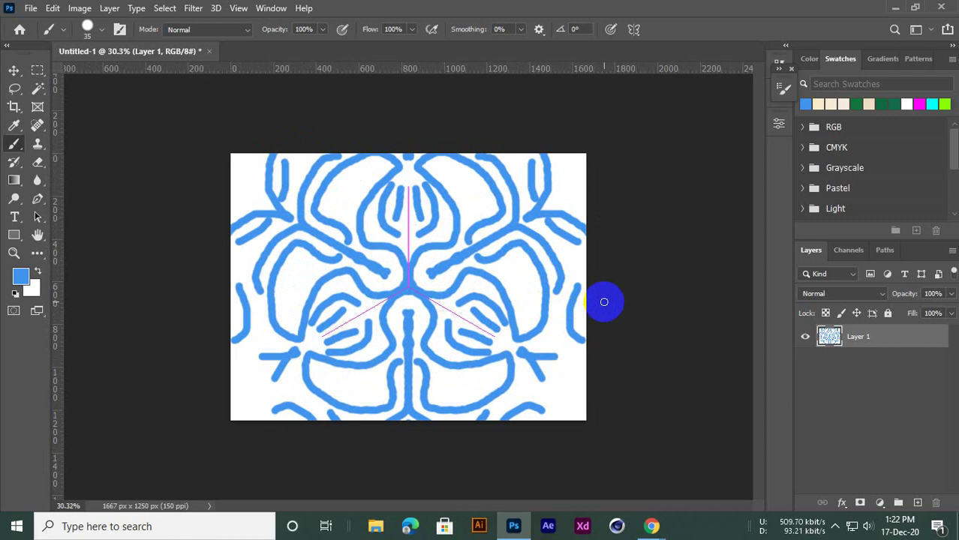
left_click(405, 260)
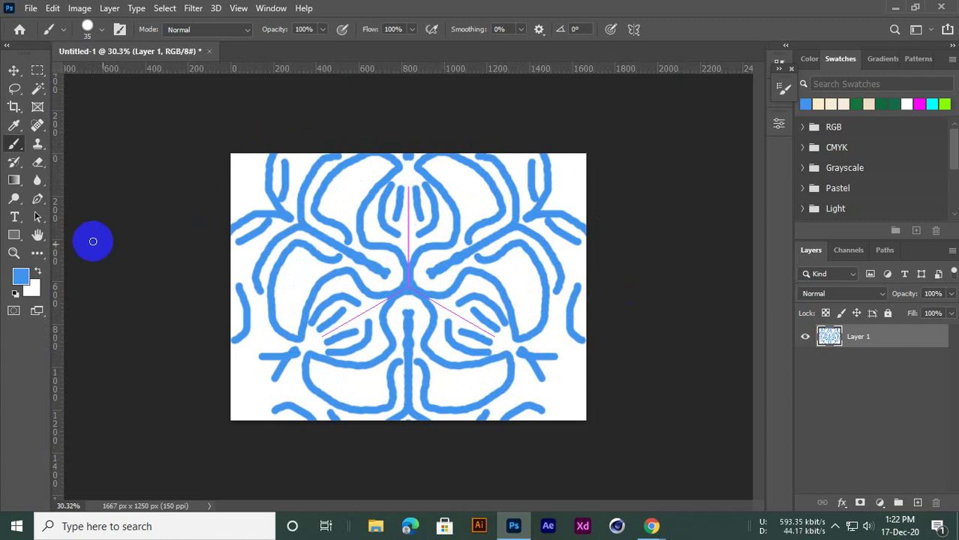
left_click(551, 293)
right_click(12, 145)
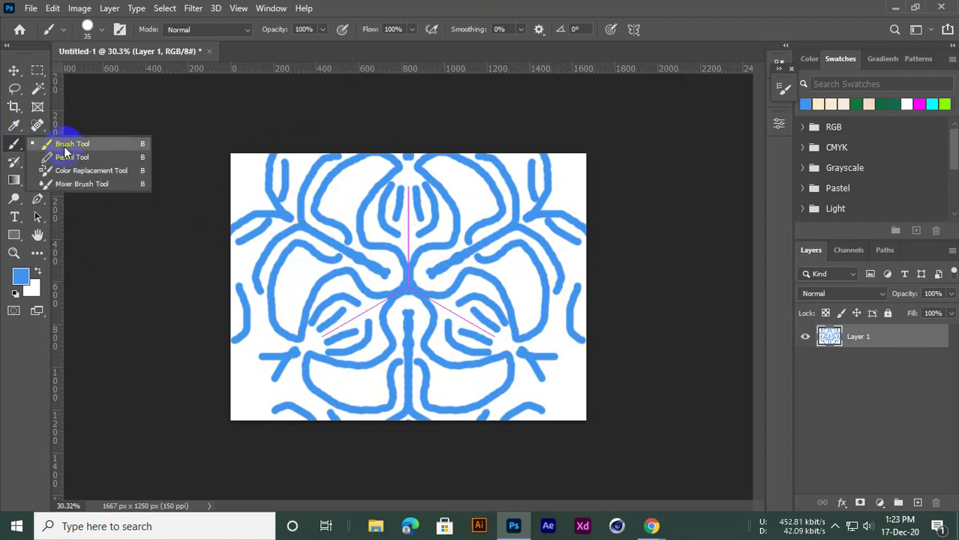
left_click(66, 144)
left_click(584, 282)
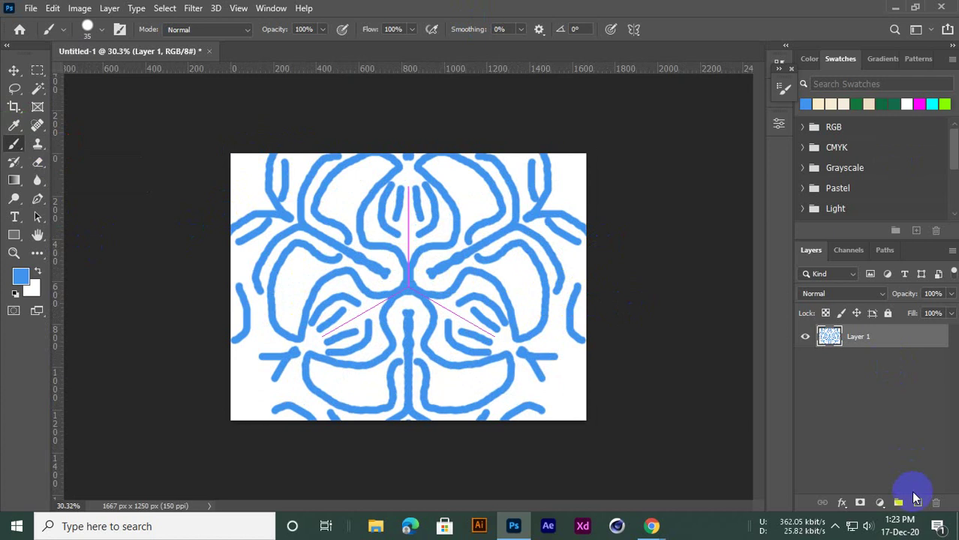
Fill the new layer with white and delete Layer 1 with the blue pattern.
key("ctrl+BackSpace")
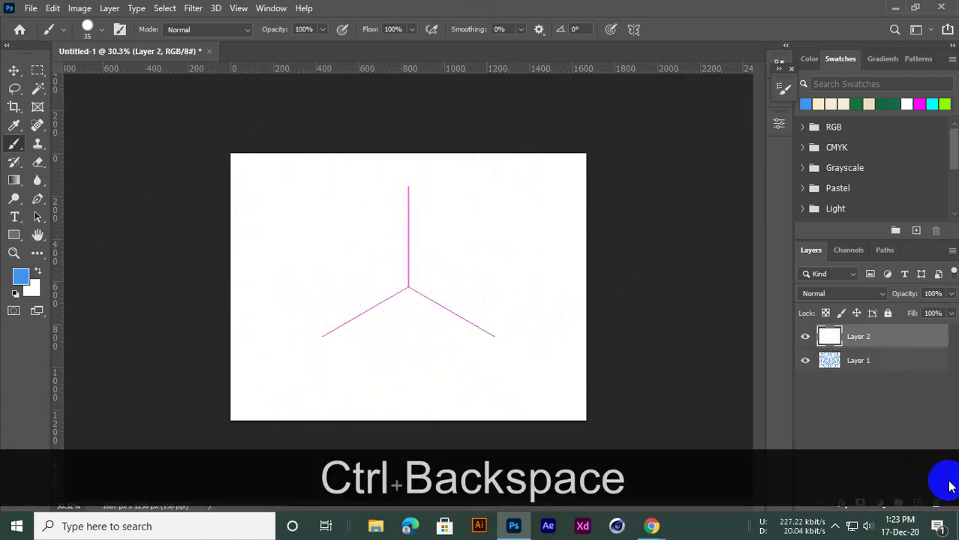
left_click(856, 361)
key("Delete")
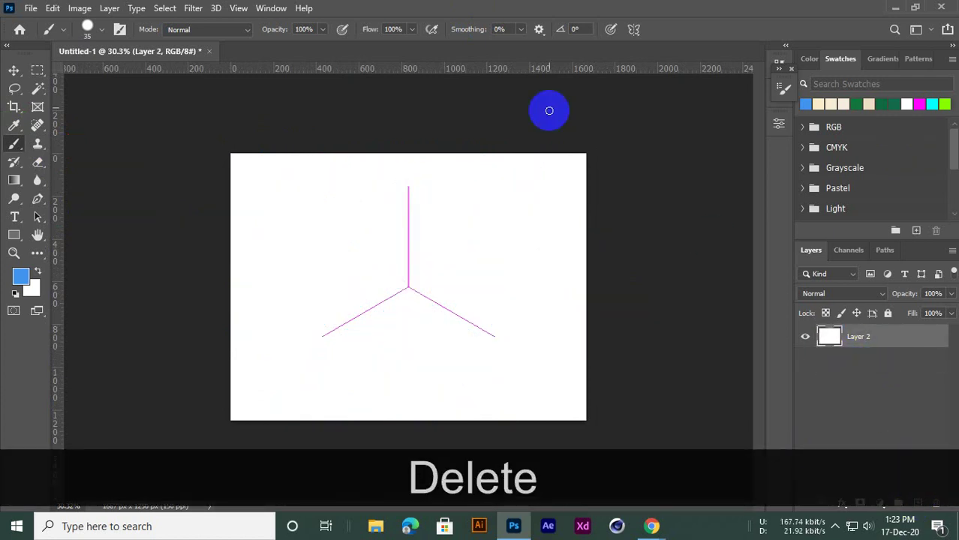
Set Mandala symmetry to 5 segments and commit the five-spoke guide.
left_click(634, 29)
left_click(639, 202)
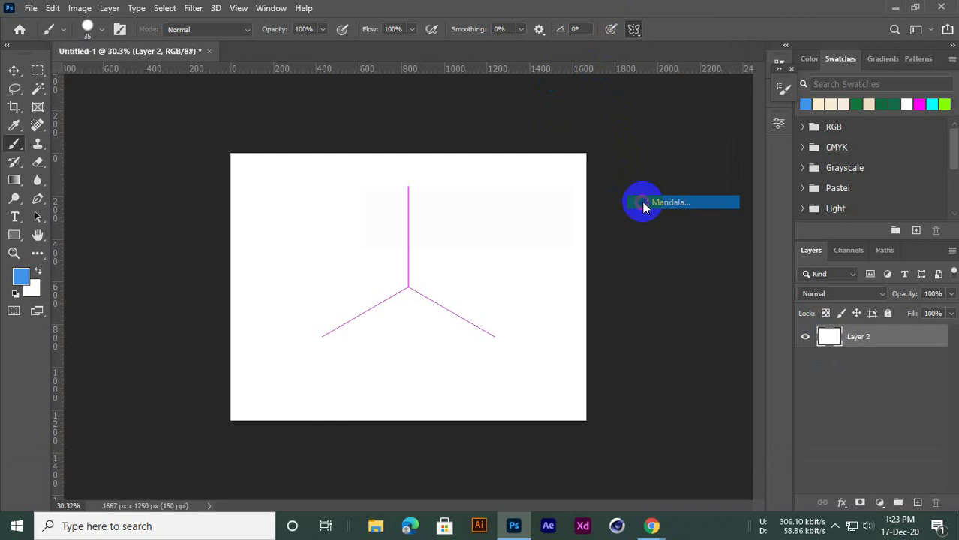
left_click(543, 234)
left_click(635, 29)
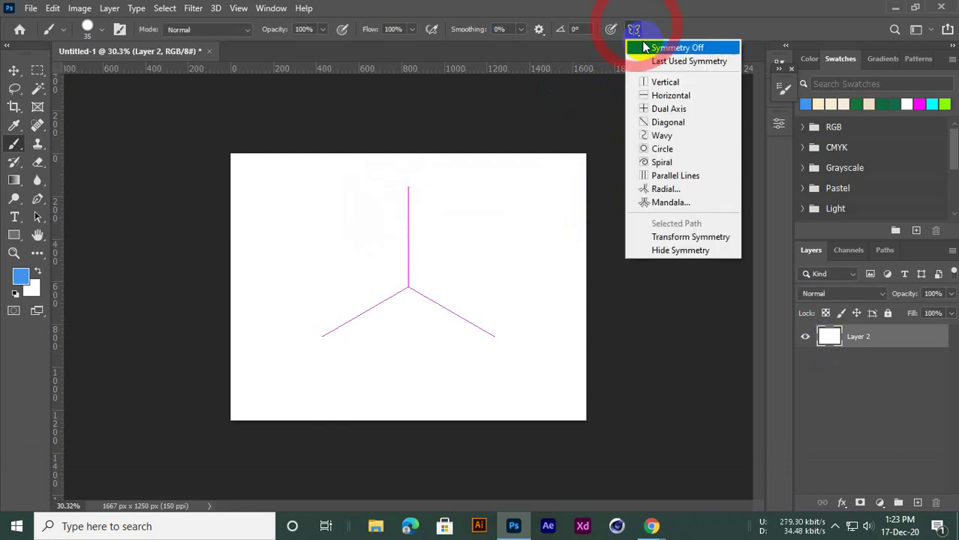
left_click(636, 48)
left_click(635, 30)
left_click(646, 202)
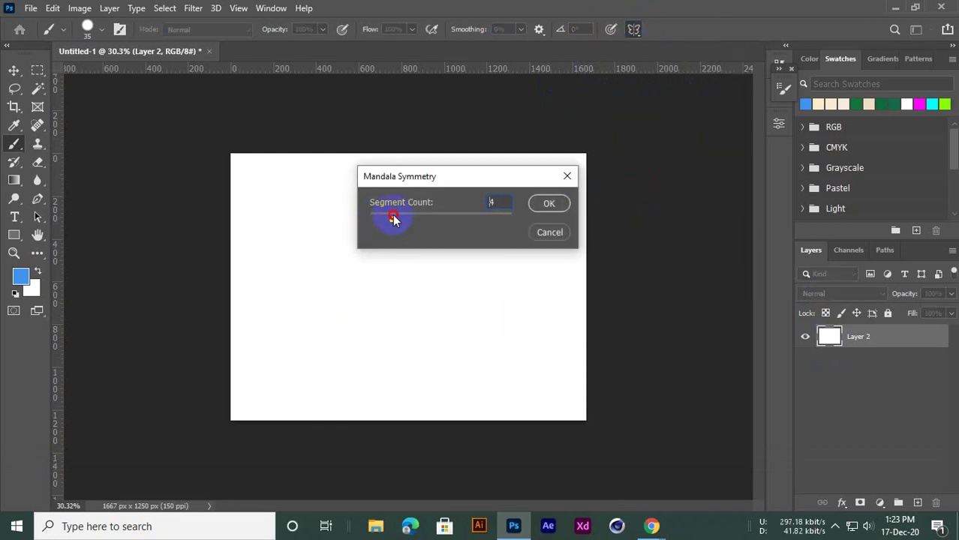
left_click_drag(397, 218, 406, 220)
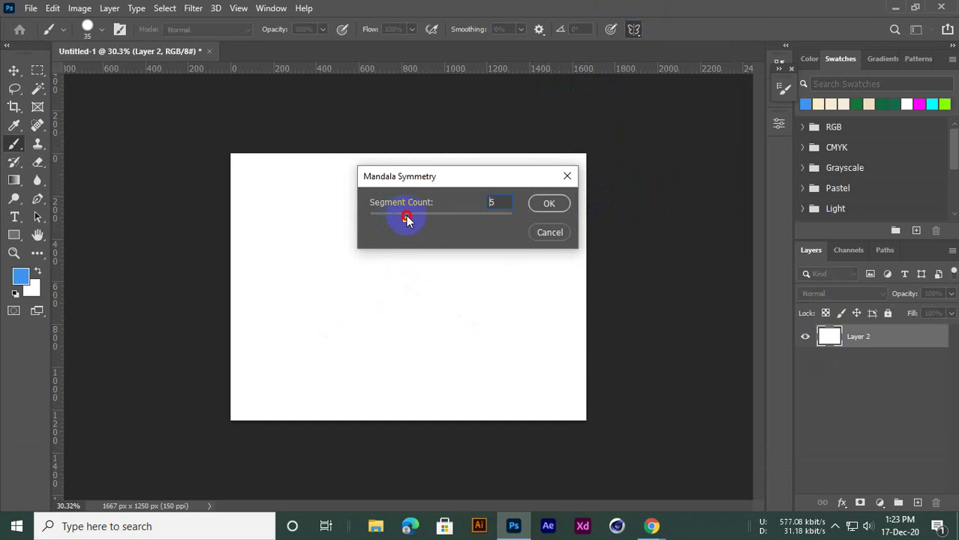
left_click(554, 207)
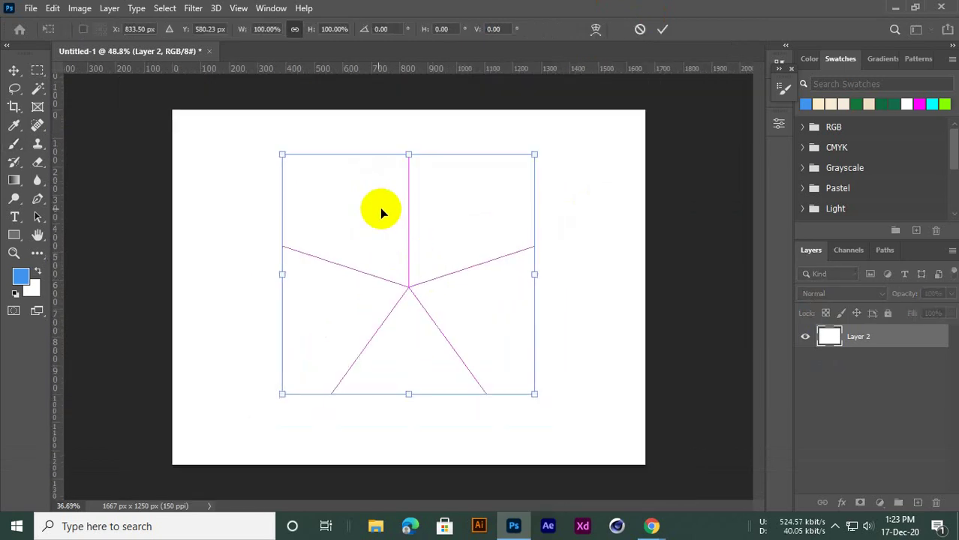
left_click(663, 28)
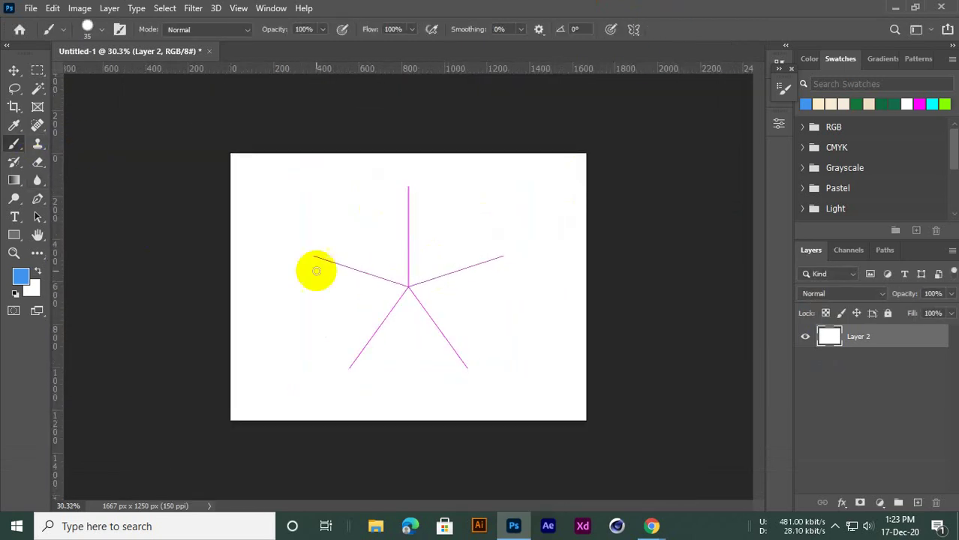
Paint thick five-fold blue curled arms with arched strokes and dashes.
mouse_move(394, 264)
left_mouse_down()
mouse_move(397, 239)
mouse_move(357, 206)
mouse_move(354, 186)
mouse_move(394, 134)
left_mouse_up()
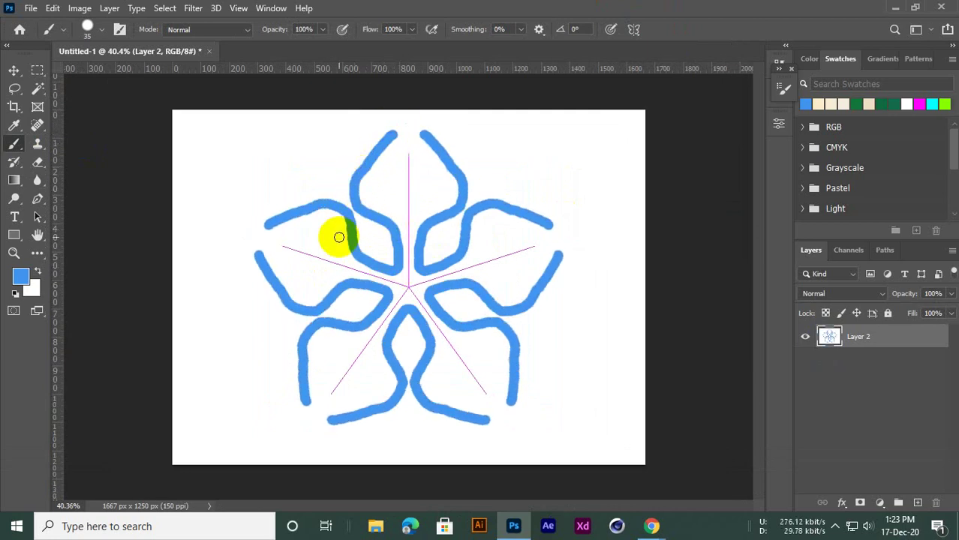
mouse_move(336, 177)
left_mouse_down()
mouse_move(319, 155)
mouse_move(255, 165)
mouse_move(223, 184)
mouse_move(208, 210)
mouse_move(219, 229)
mouse_move(272, 217)
mouse_move(273, 189)
mouse_move(248, 190)
left_mouse_up()
left_click(383, 195)
mouse_move(383, 195)
left_mouse_down()
mouse_move(394, 171)
mouse_move(433, 199)
left_mouse_up()
left_click_drag(330, 233, 284, 235)
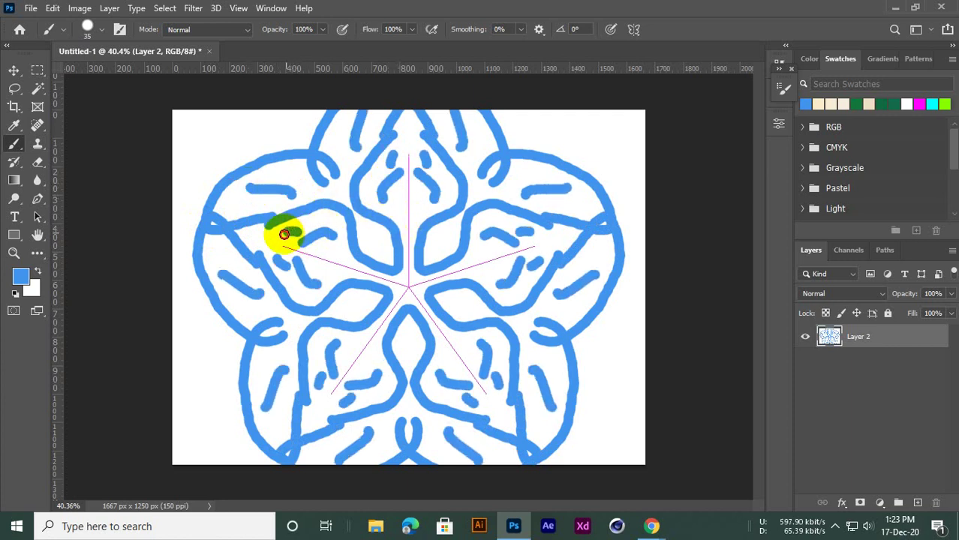
Shrink the brush to 10 and add thin detail curves and an outline along the star's edges.
key("bracketleft")
key("bracketleft")
key("bracketleft")
key("bracketleft")
key("bracketleft")
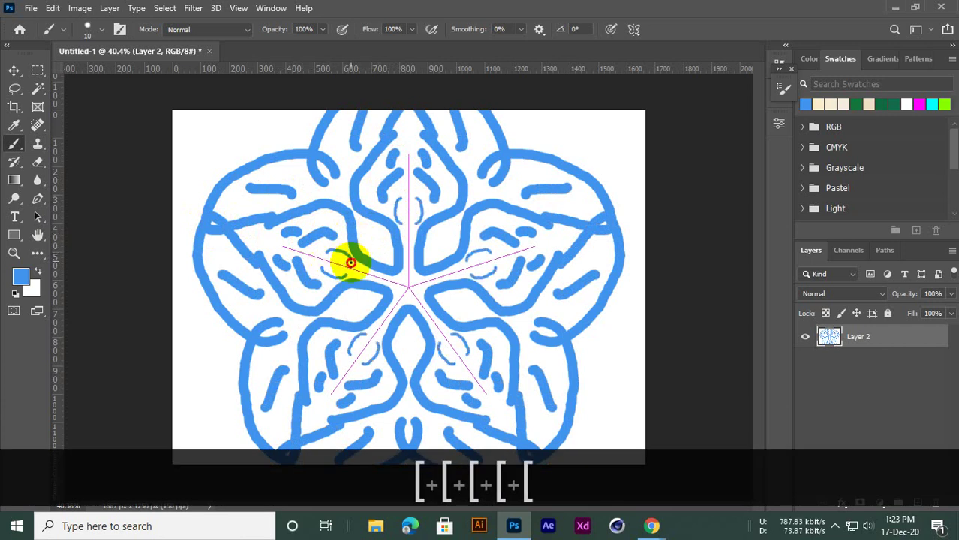
left_click_drag(351, 262, 348, 259)
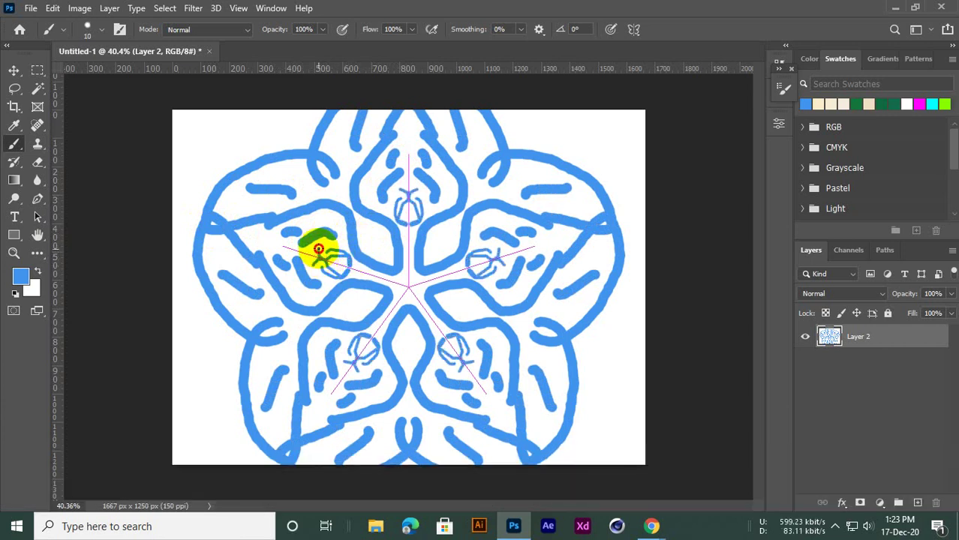
scroll(349, 272, "down", 1)
scroll(369, 251, "up", 2)
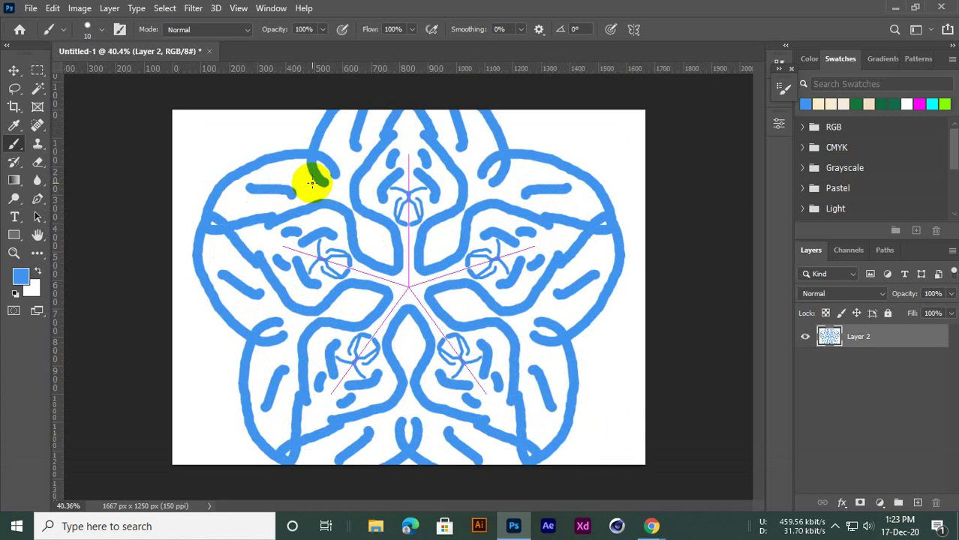
key("ctrl+0")
mouse_move(302, 139)
left_mouse_down()
mouse_move(259, 132)
mouse_move(208, 144)
mouse_move(184, 182)
mouse_move(205, 181)
left_mouse_up()
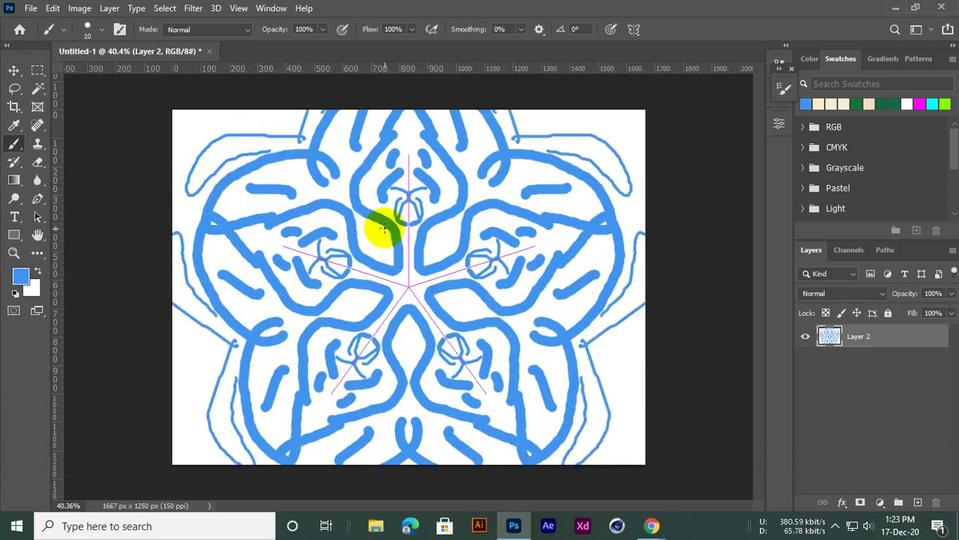
scroll(398, 236, "down", 1)
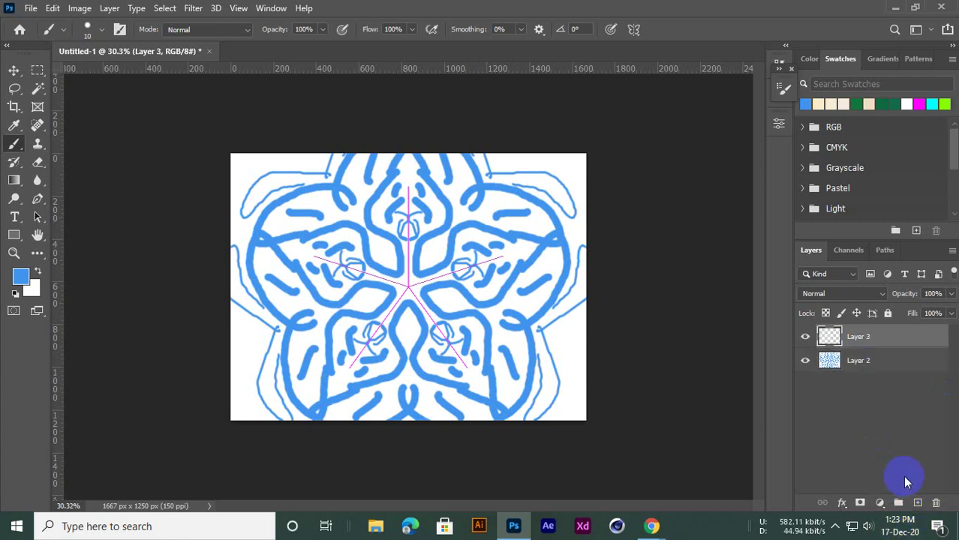
Fill Layer 3 with white and delete Layer 2 holding the blue mandala.
key("ctrl+BackSpace")
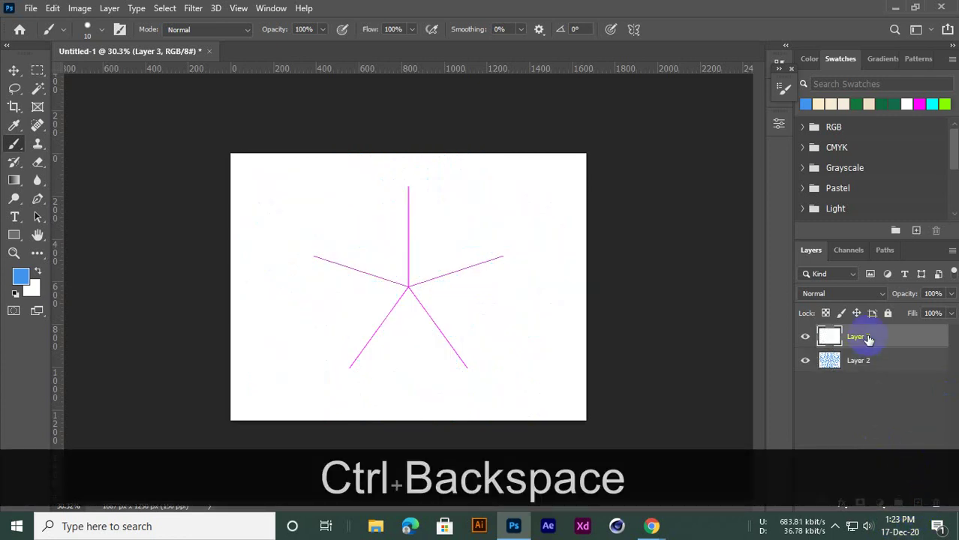
left_click(868, 360)
key("Delete")
key("ctrl+0")
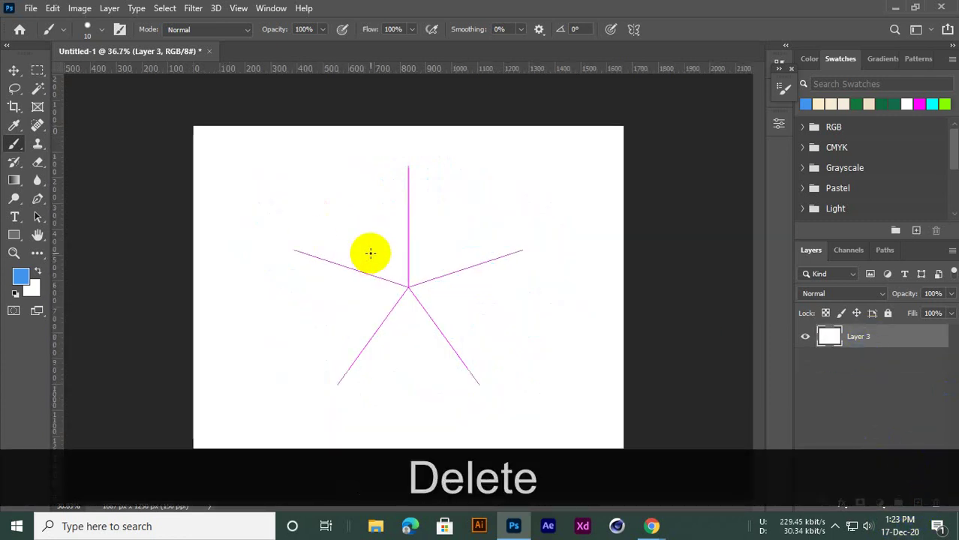
left_click(13, 71)
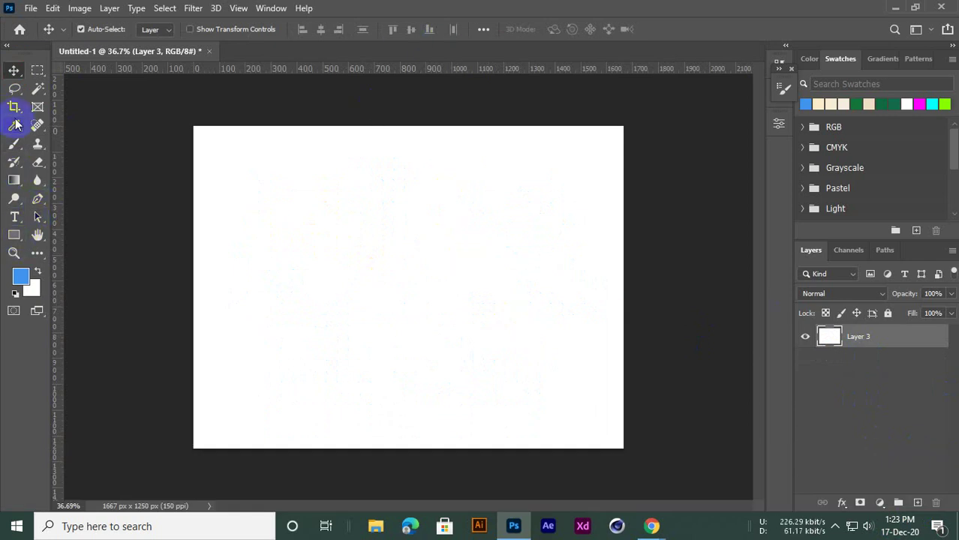
Turn symmetry off, reselect the standard brush, and enlarge it to size 25.
left_click(13, 142)
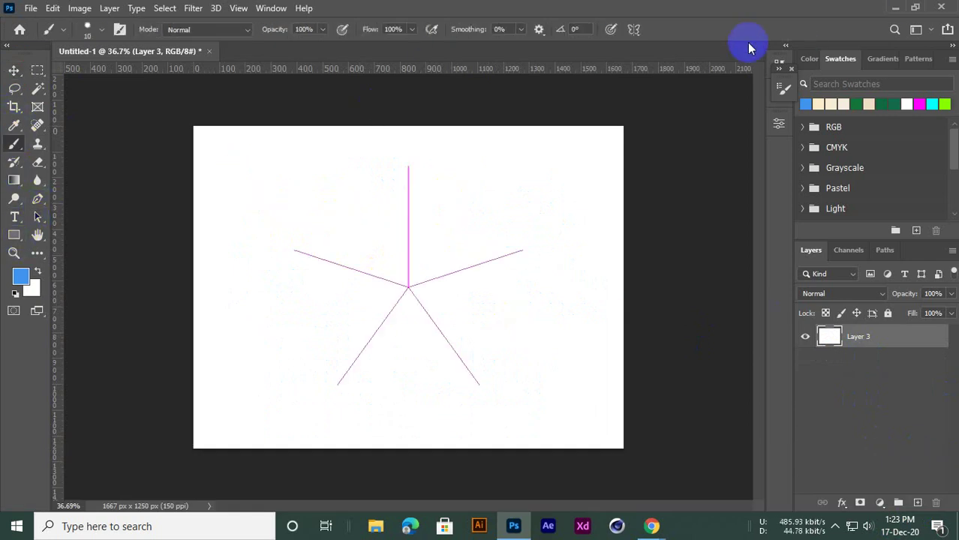
left_click(634, 30)
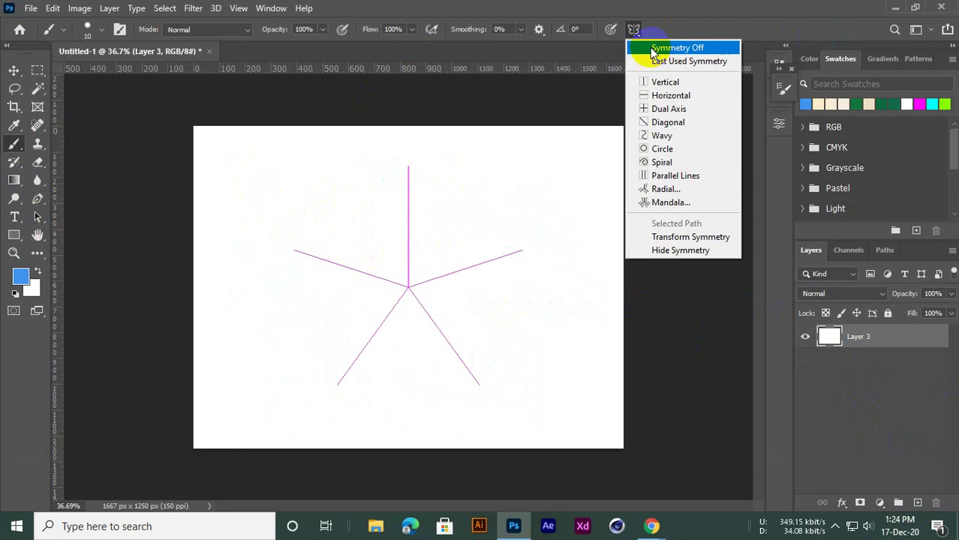
left_click(653, 48)
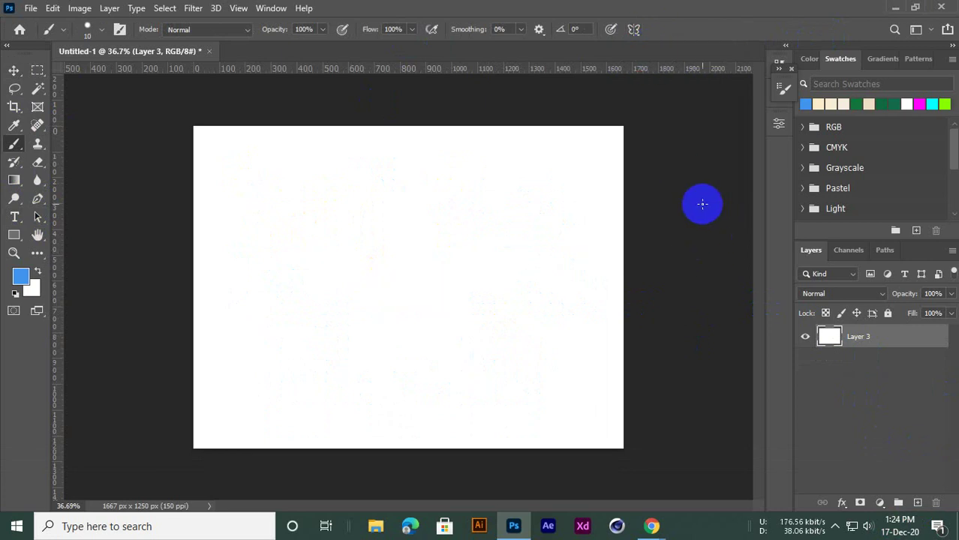
left_click(14, 70)
scroll(300, 240, "up", 2)
scroll(303, 242, "down", 2)
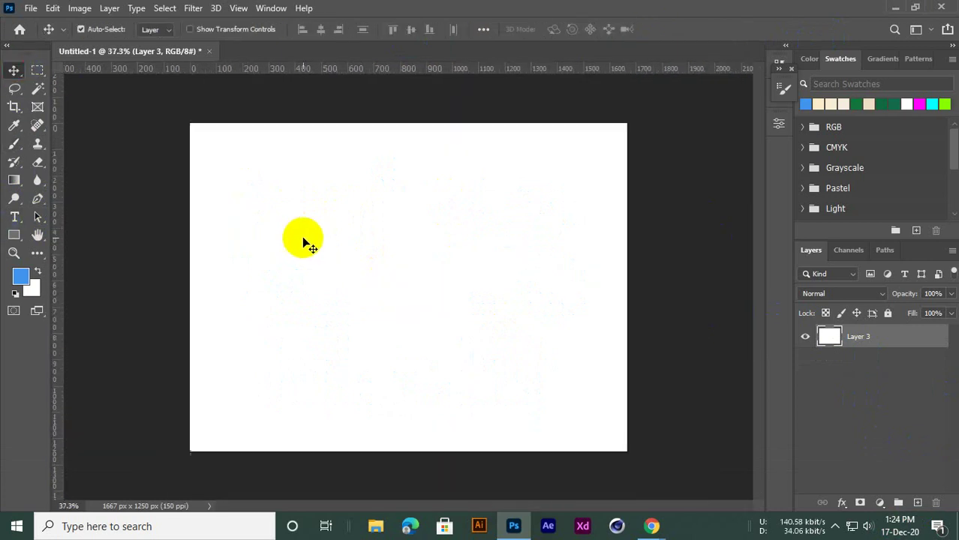
left_click(11, 150)
left_click(67, 143)
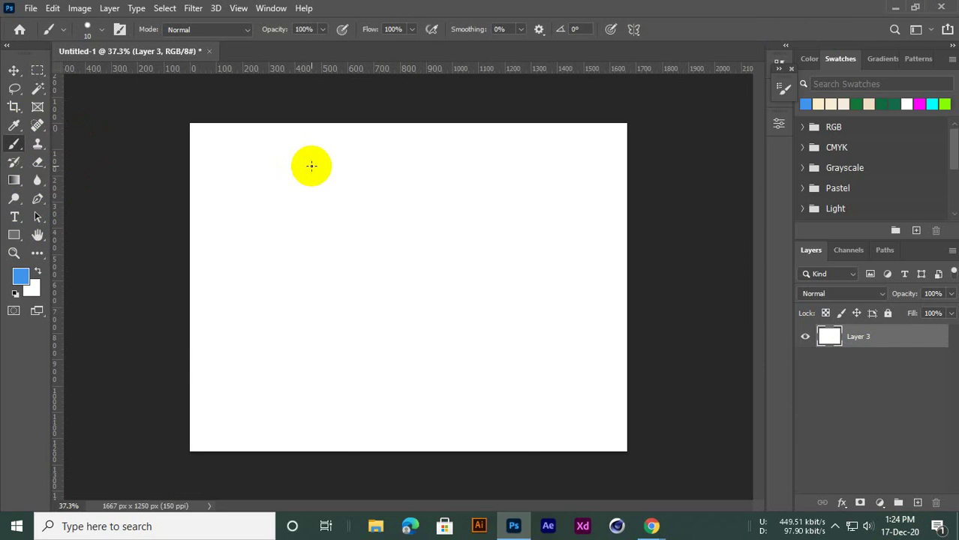
key("bracketright")
key("bracketright")
key("bracketright")
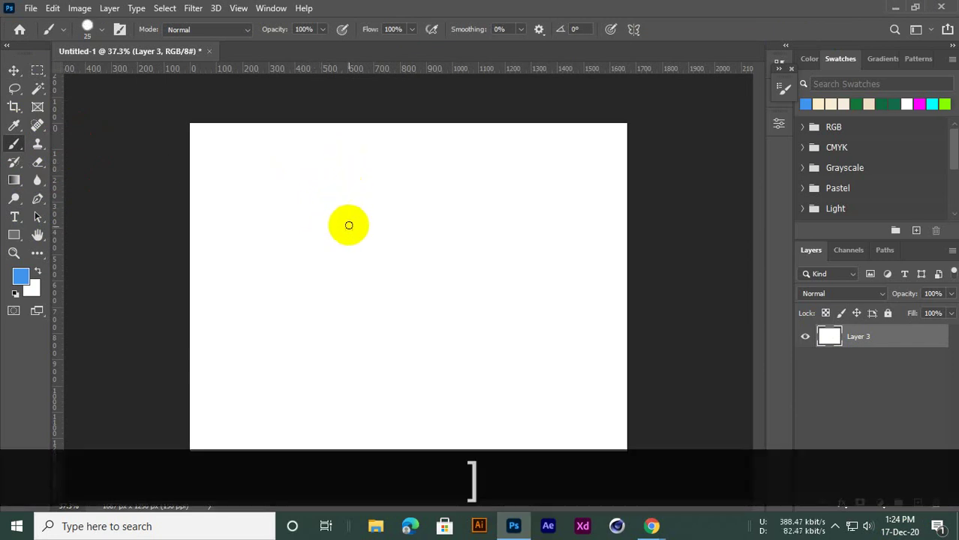
Set the brush size to 60 px.
key("bracketleft")
key("bracketleft")
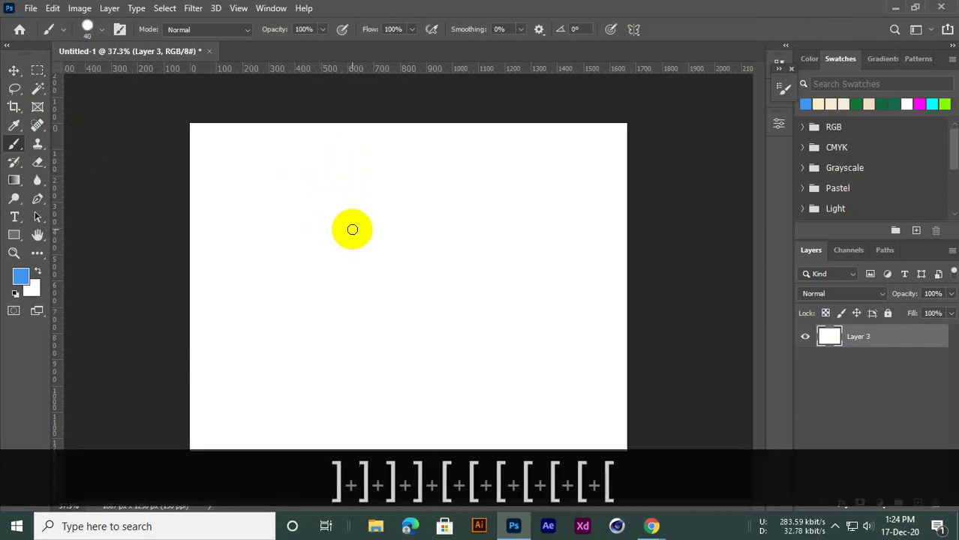
key("bracketright")
key("bracketright")
key("bracketright")
key("bracketleft")
key("bracketleft")
key("bracketright")
key("bracketright")
key("bracketleft")
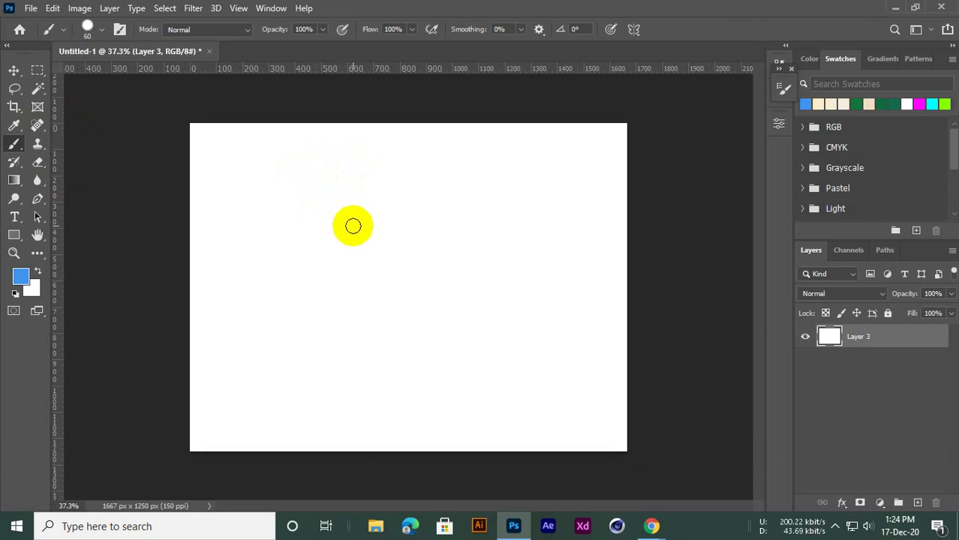
scroll(291, 238, "down", 1)
scroll(298, 238, "up", 2)
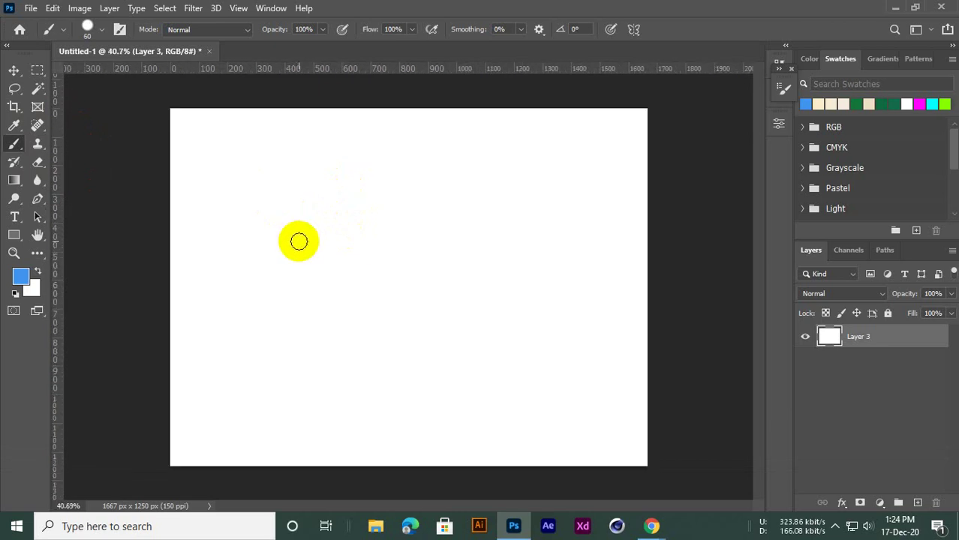
scroll(299, 241, "up", 1)
scroll(297, 242, "down", 2)
scroll(292, 242, "up", 3)
scroll(291, 246, "down", 2)
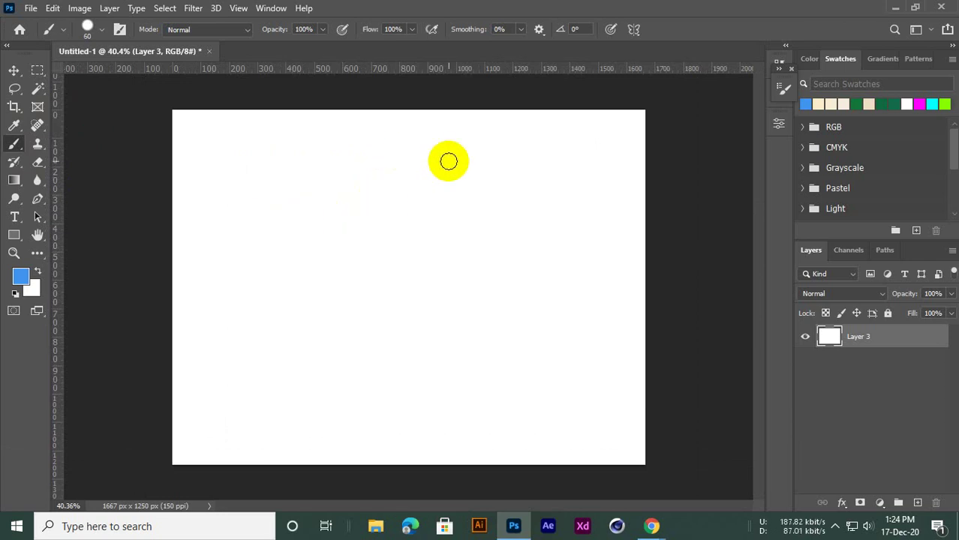
scroll(286, 176, "down", 1)
scroll(289, 175, "up", 2)
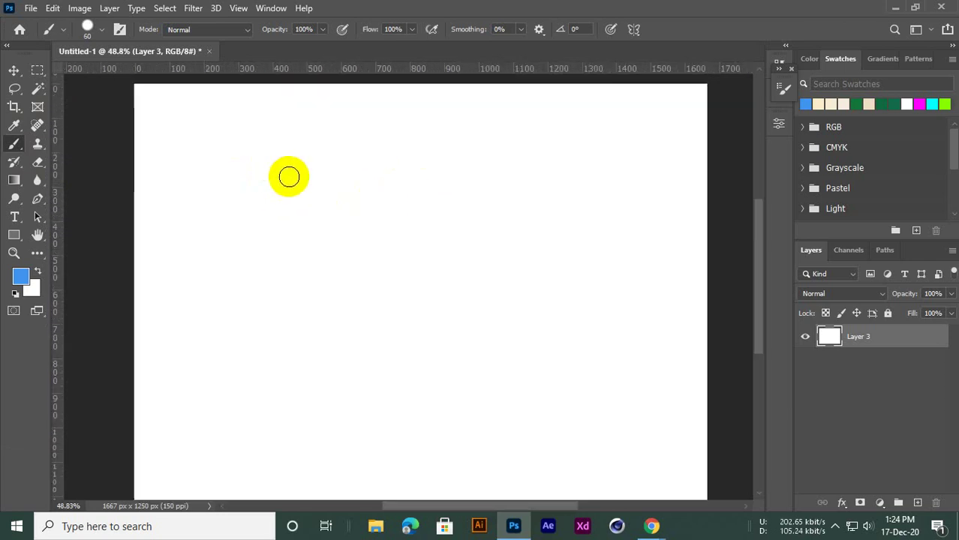
scroll(286, 185, "down", 1)
Keep the standard Brush Tool selected from the painting tools flyout.
right_click(15, 147)
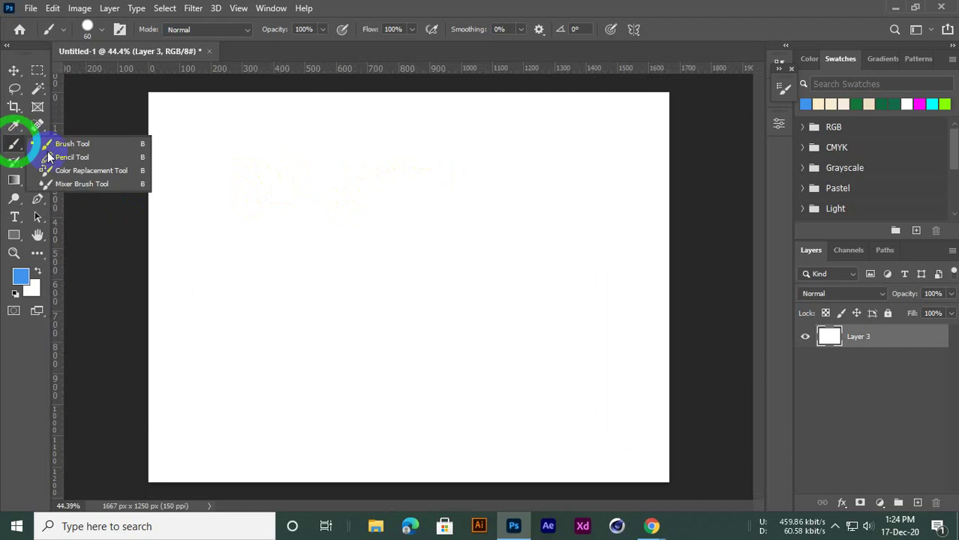
left_click(79, 143)
scroll(593, 225, "down", 1)
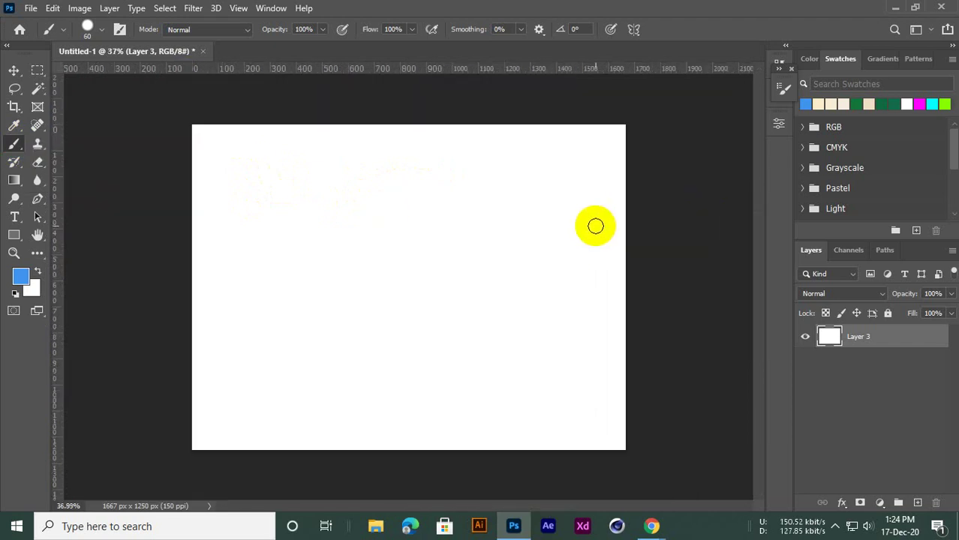
scroll(593, 225, "up", 1)
scroll(593, 225, "down", 1)
scroll(595, 227, "up", 1)
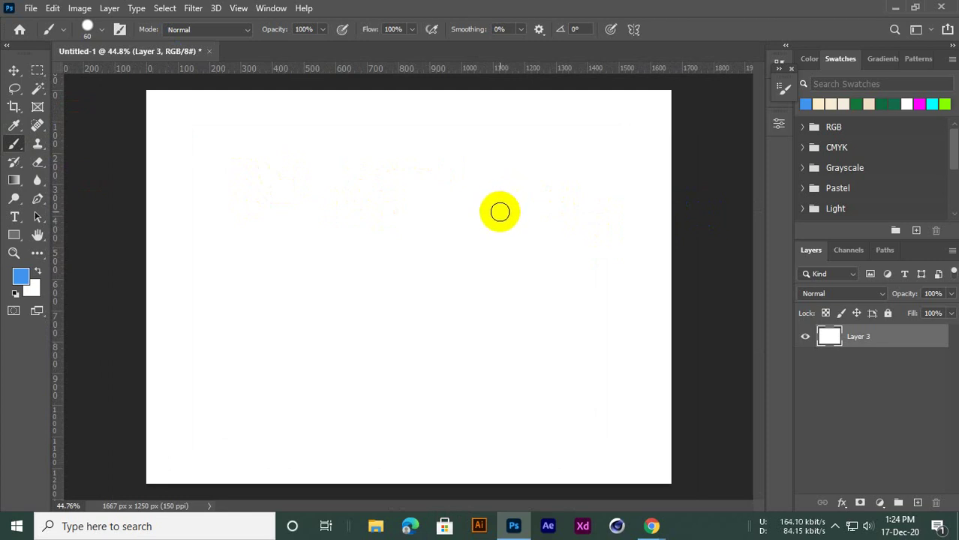
scroll(500, 212, "down", 1)
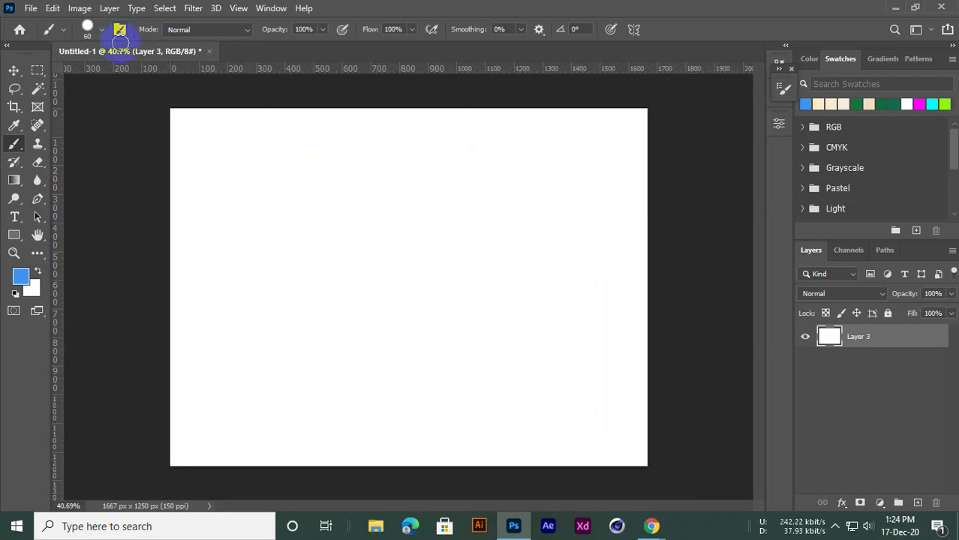
scroll(229, 188, "up", 1)
Stamp several round blue dots in the canvas's upper left, then switch to Google Chrome.
left_click(205, 185)
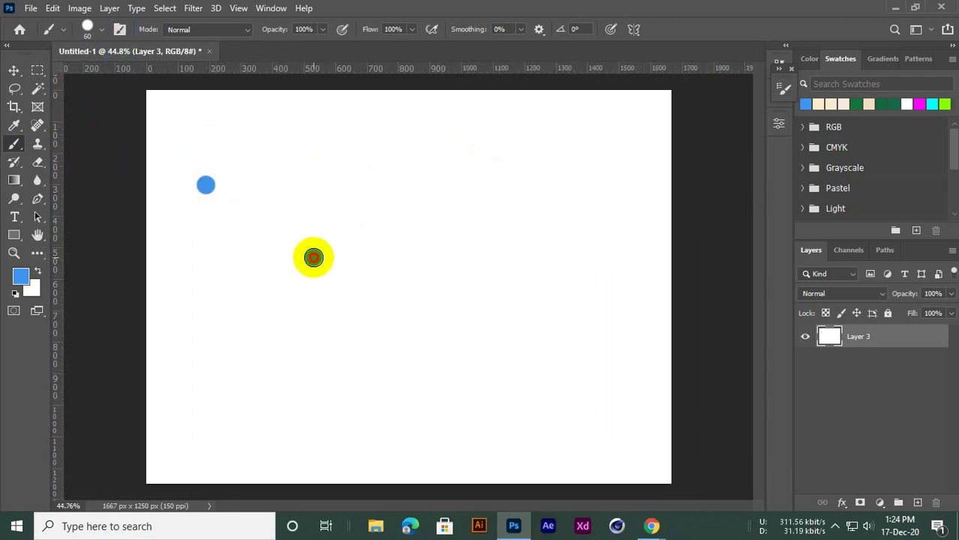
left_click(314, 257)
left_click_drag(250, 197, 259, 194)
left_click(332, 141)
left_click(362, 201)
left_click(238, 264)
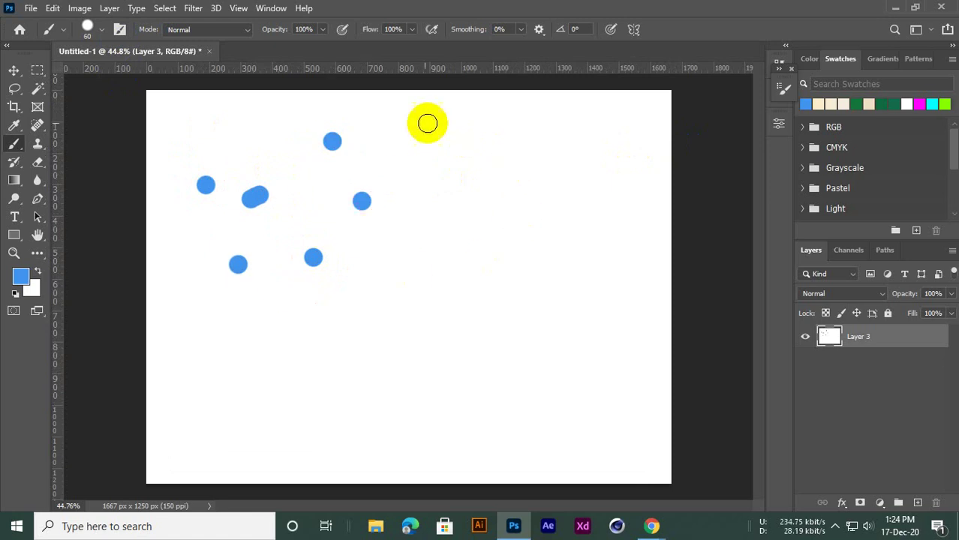
left_click(593, 461)
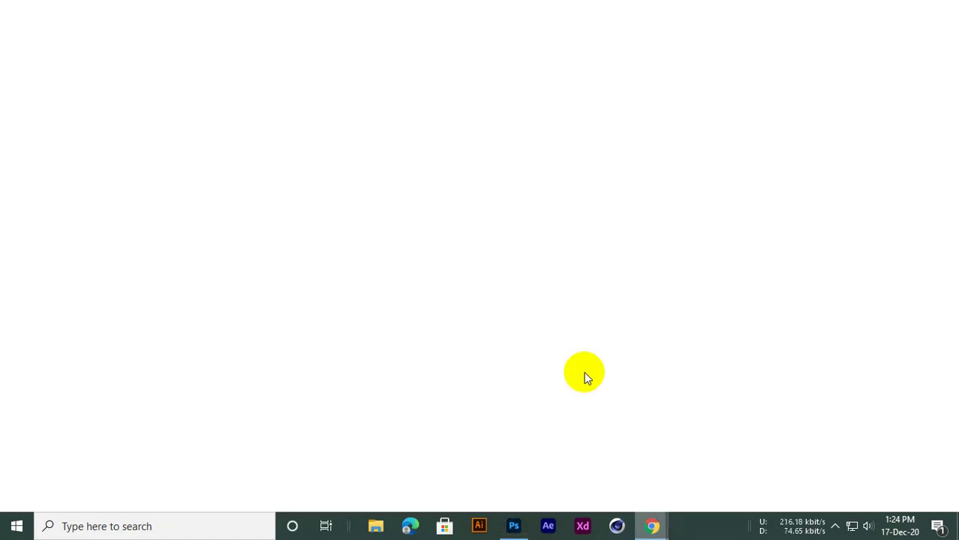
Open a new browser tab and search Google for 'bg'.
left_click(293, 9)
key("ctrl+t")
left_click(142, 37)
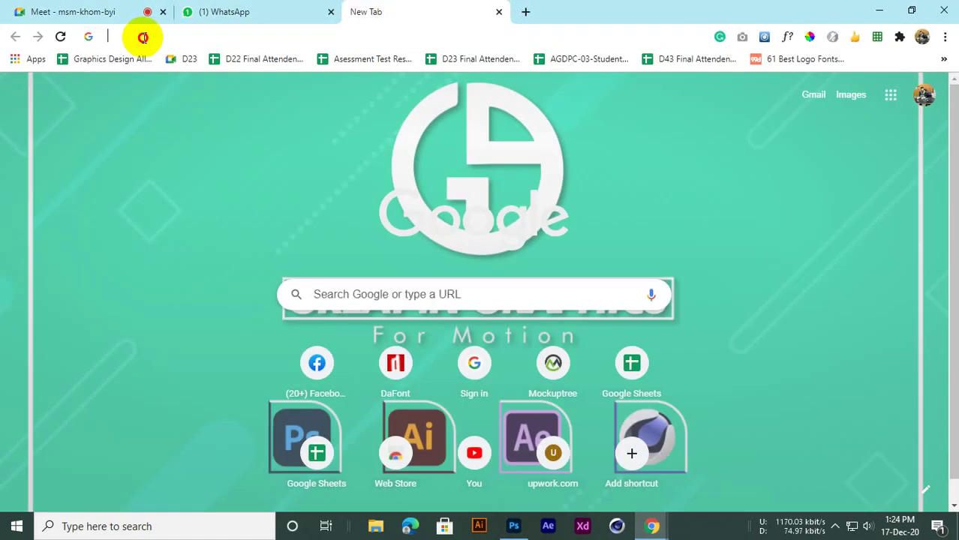
type("bg")
key("Return")
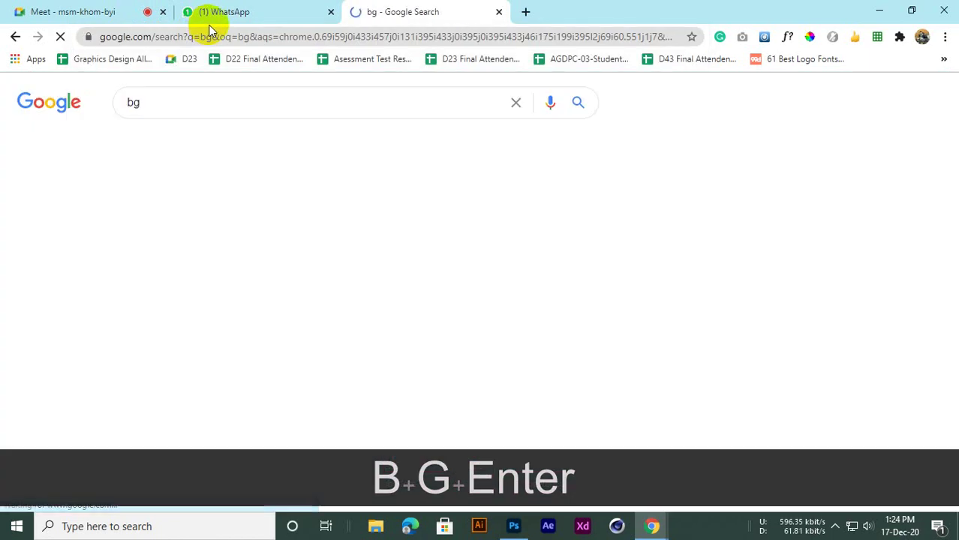
scroll(435, 229, "down", 2)
scroll(434, 229, "up", 2)
Preview several bokeh background images in the 'bg' image results, then return to Photoshop.
left_click(188, 148)
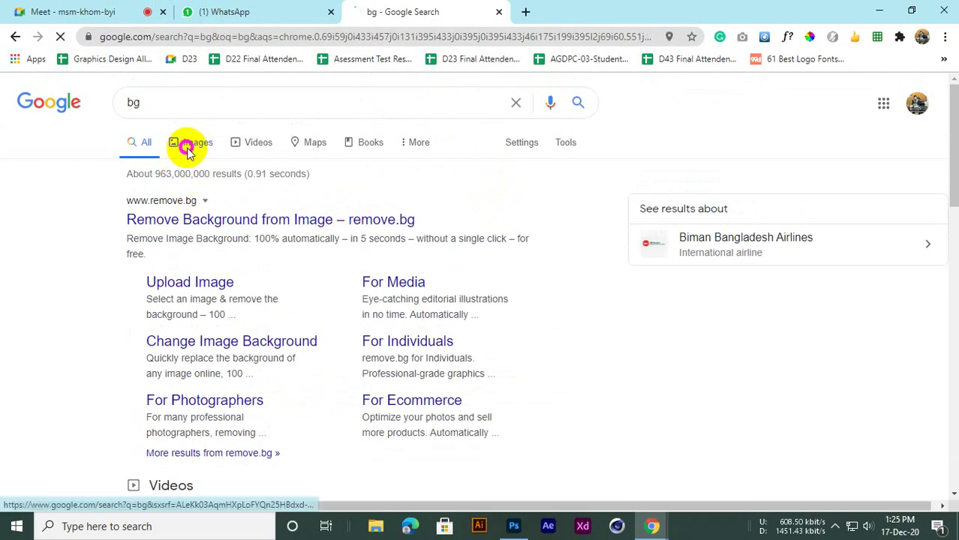
scroll(428, 259, "down", 4)
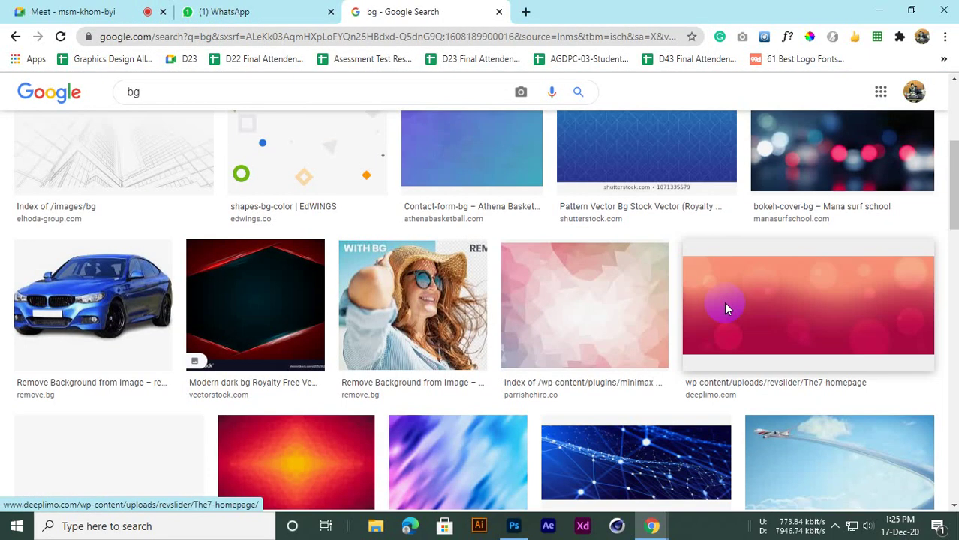
left_click(799, 248)
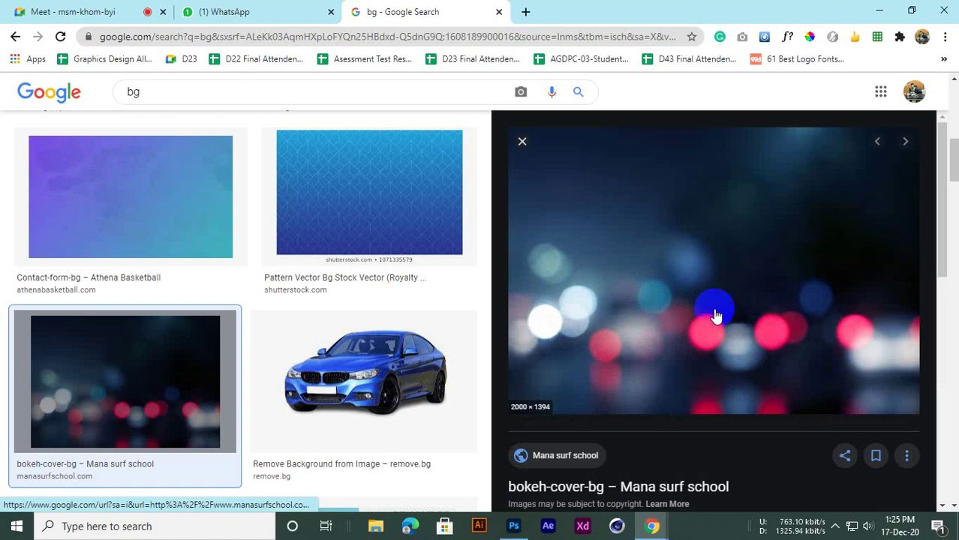
scroll(642, 330, "down", 5)
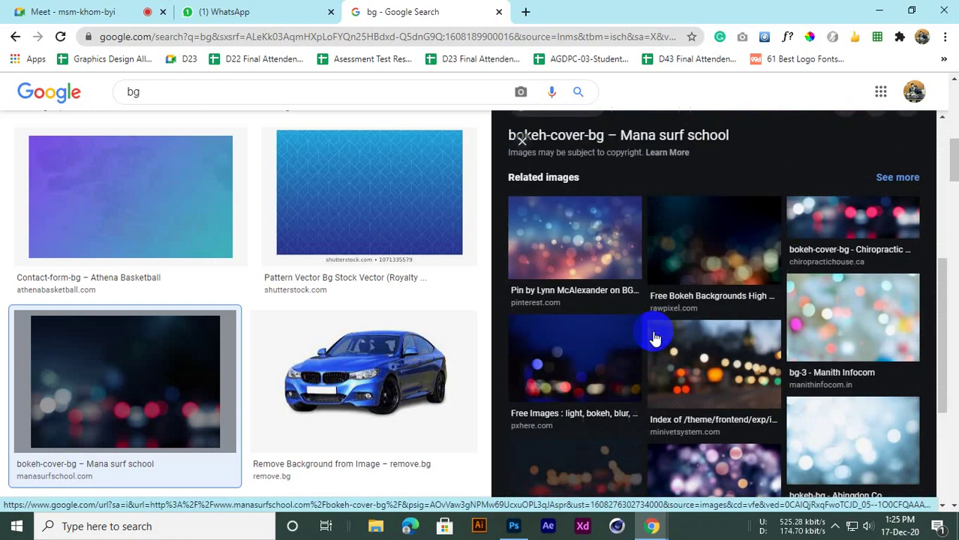
left_click(575, 237)
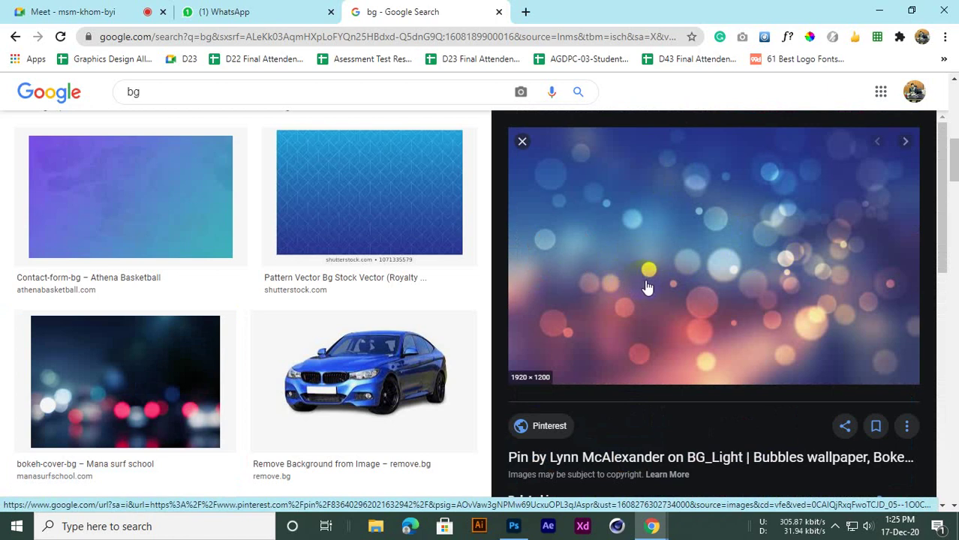
scroll(647, 288, "down", 10)
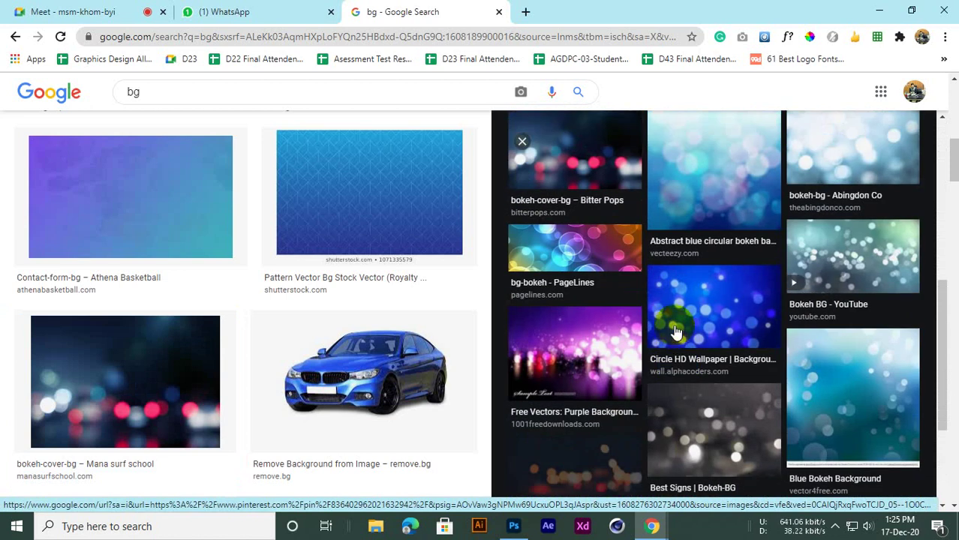
scroll(676, 331, "up", 1)
left_click(567, 315)
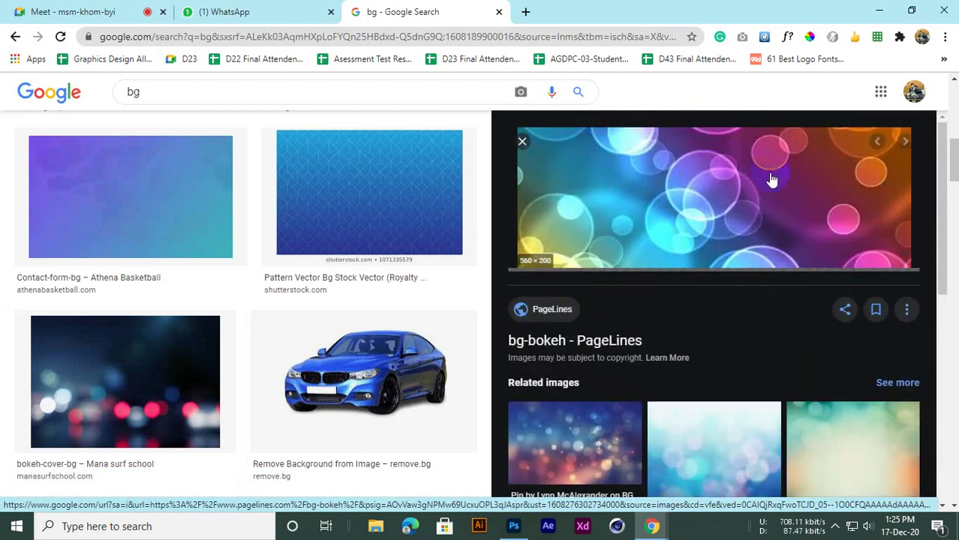
left_click(514, 527)
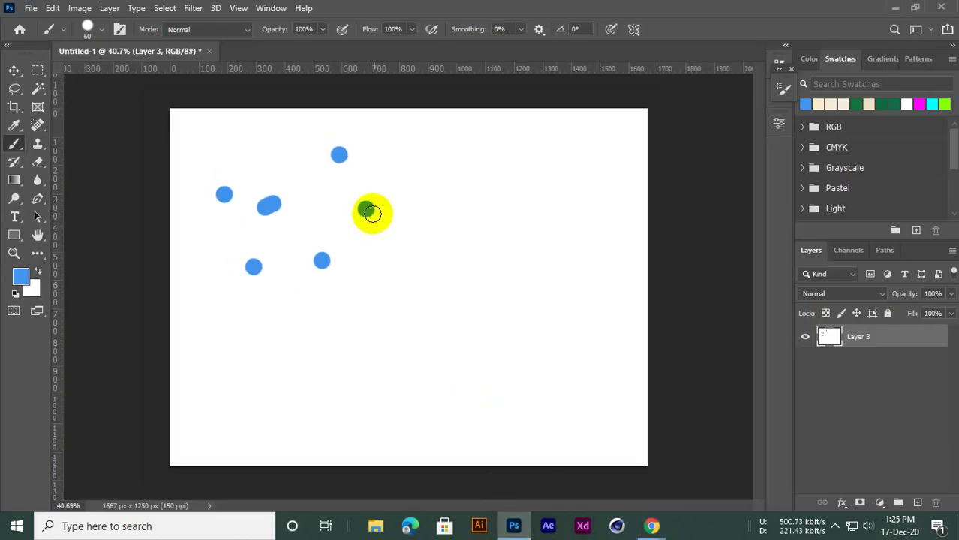
Create a new document with default settings, Untitled-2 at 1667 × 1250 px.
key("Delete")
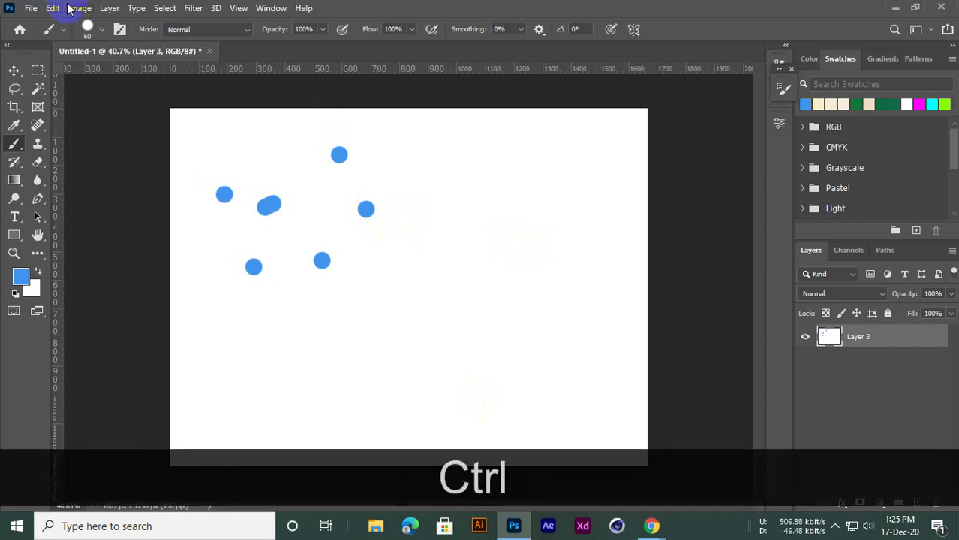
key("ctrl+n")
key("Return")
key("BackSpace")
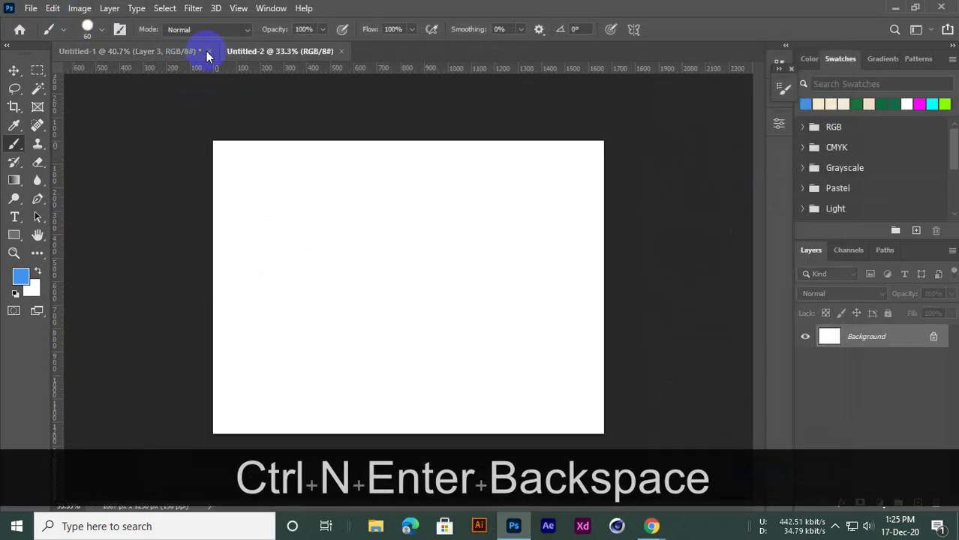
Add an empty Layer 1 and enlarge the standard brush to 80 px.
left_click(916, 503)
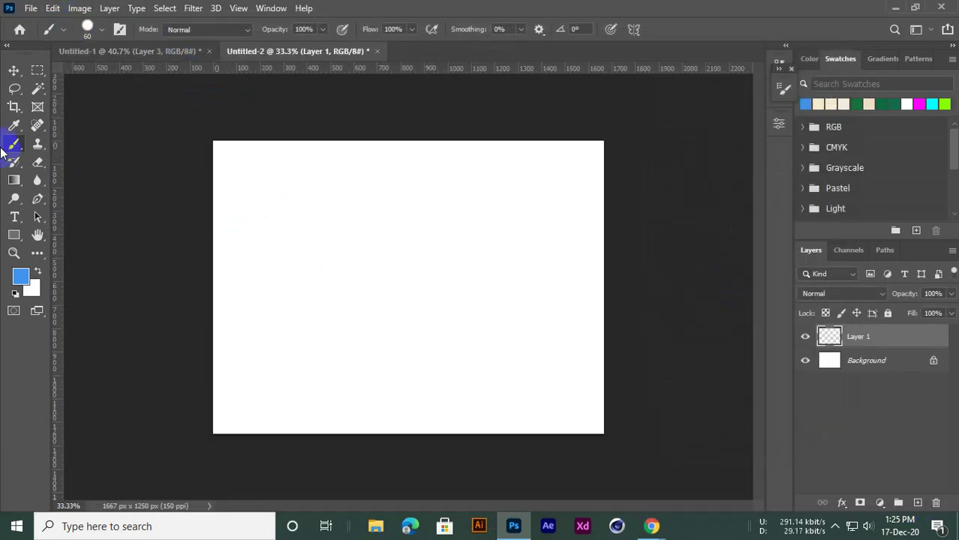
right_click(14, 144)
left_click(45, 144)
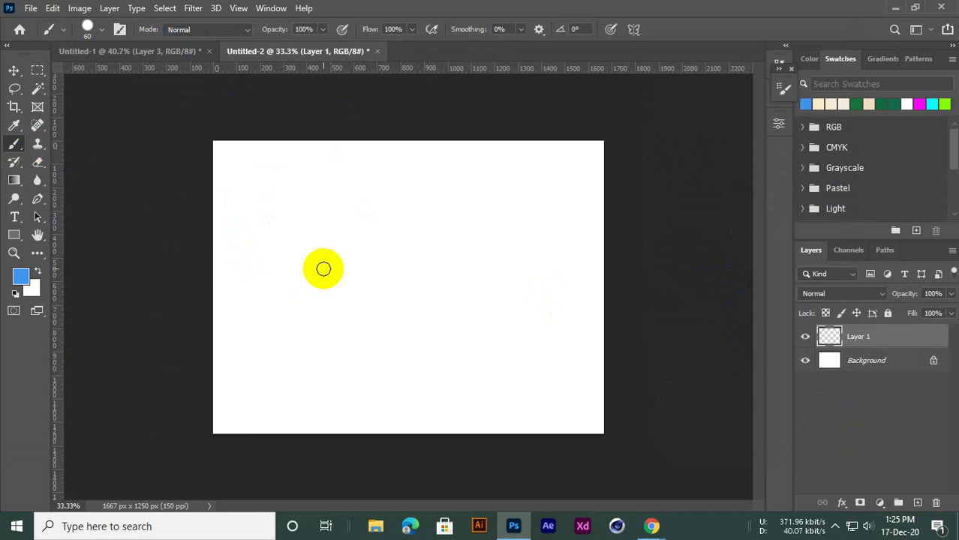
key("bracketright")
key("bracketright")
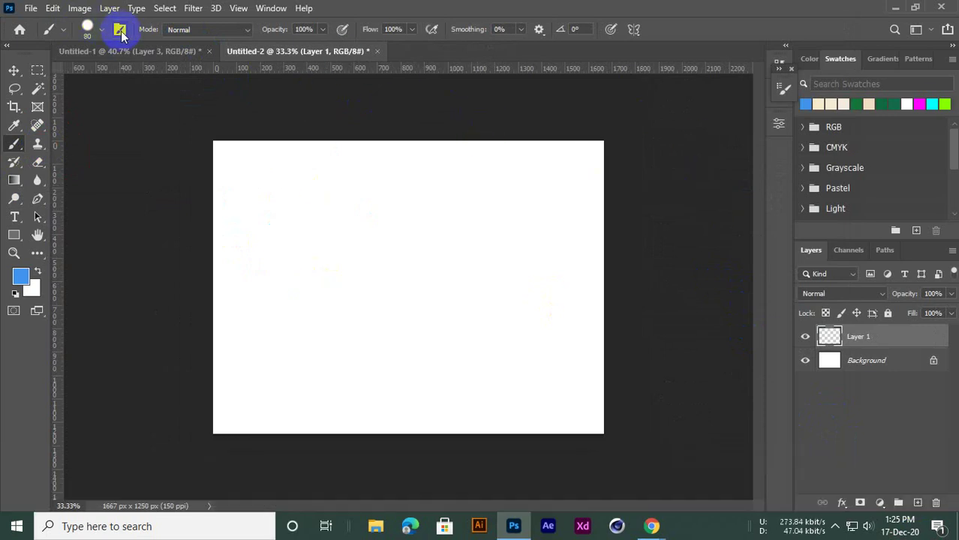
Open Window > Brush Settings and enable Shape Dynamics for the 80 px brush.
left_click(271, 8)
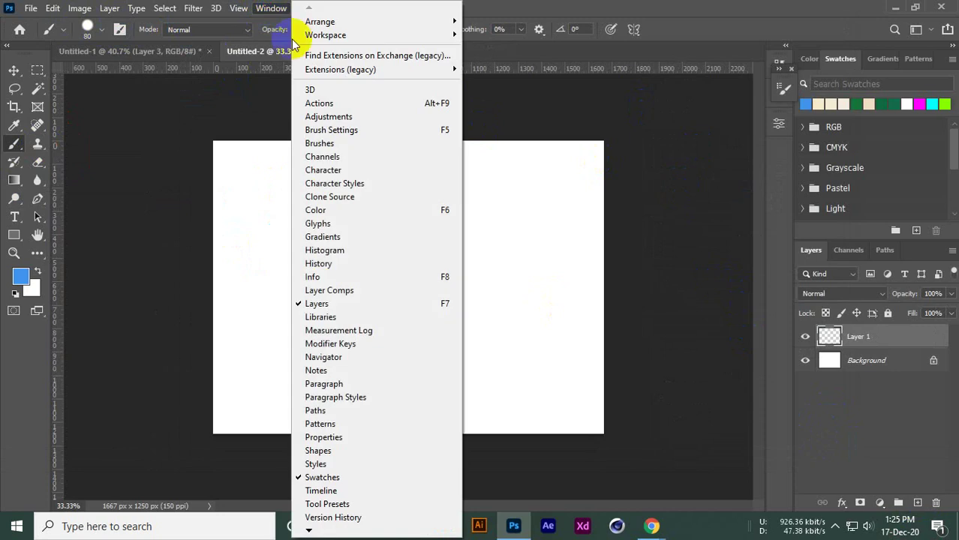
left_click(336, 132)
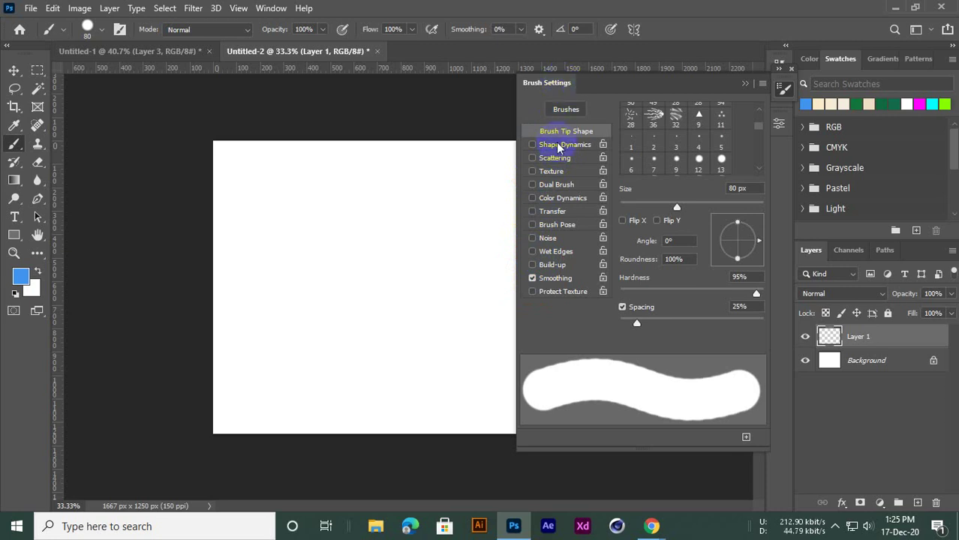
left_click(553, 147)
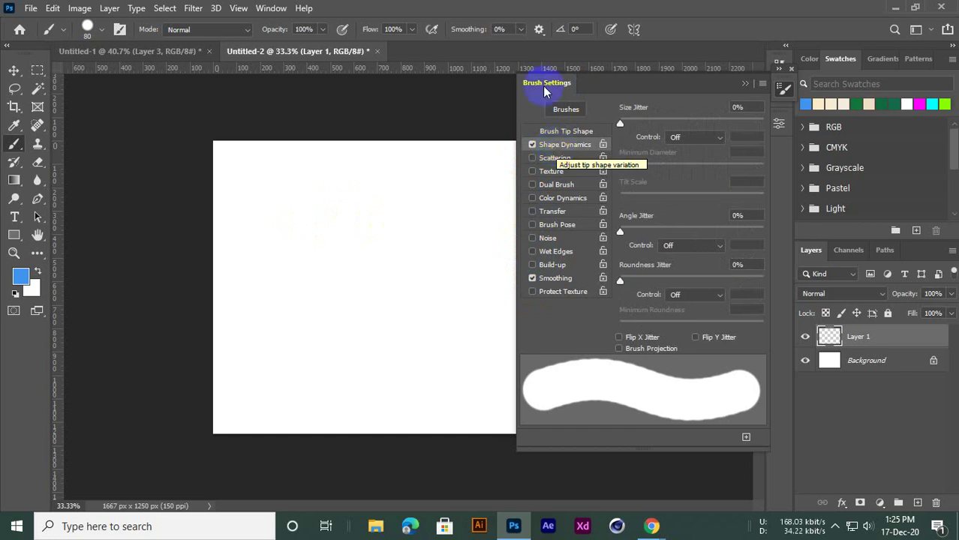
Look through the brush presets, then enlarge the Brush Settings panel with the canvas zoomed out.
left_click(553, 109)
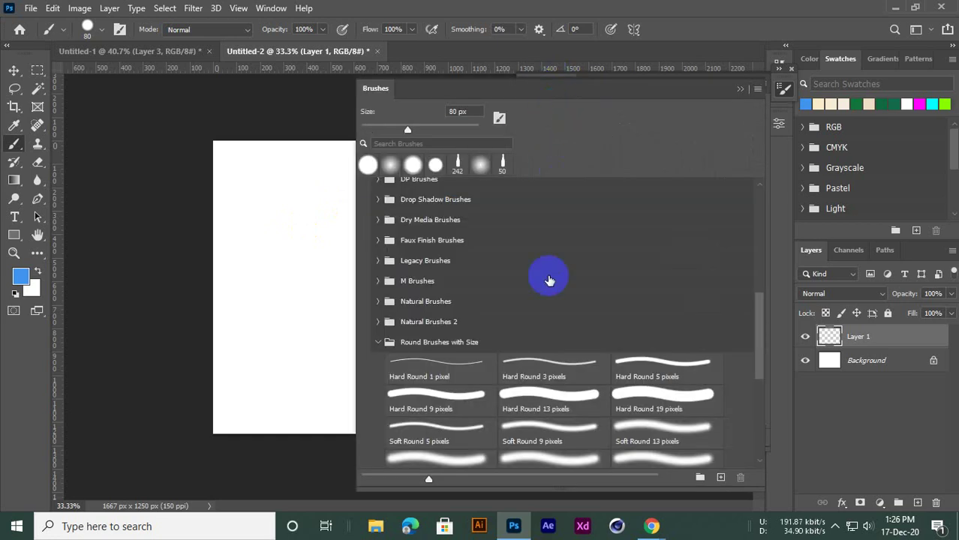
scroll(502, 279, "down", 1)
scroll(501, 278, "down", 2)
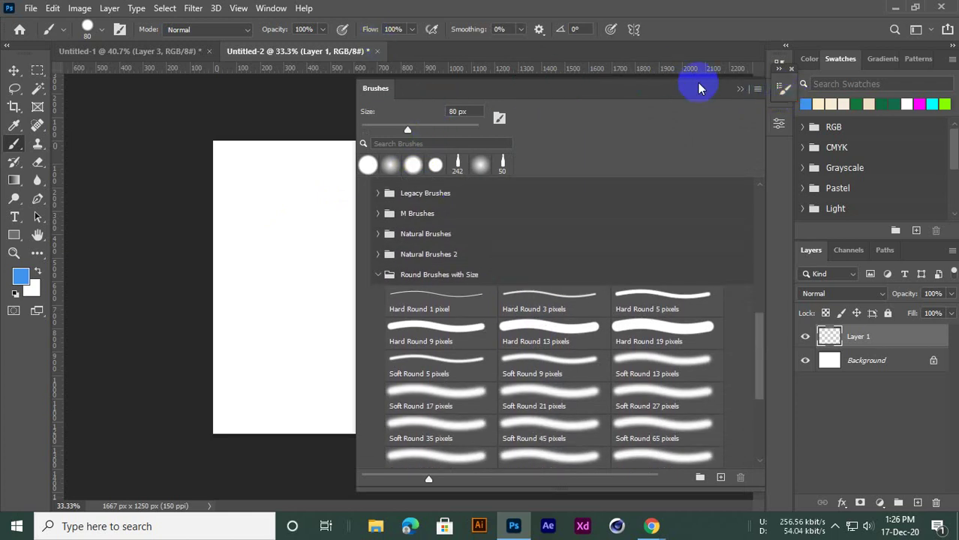
left_click(782, 88)
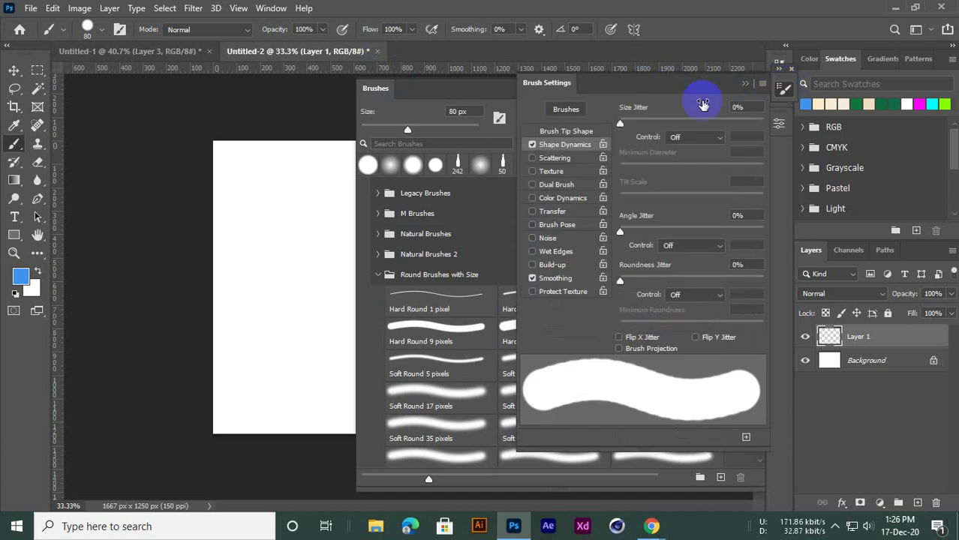
key("ctrl+minus")
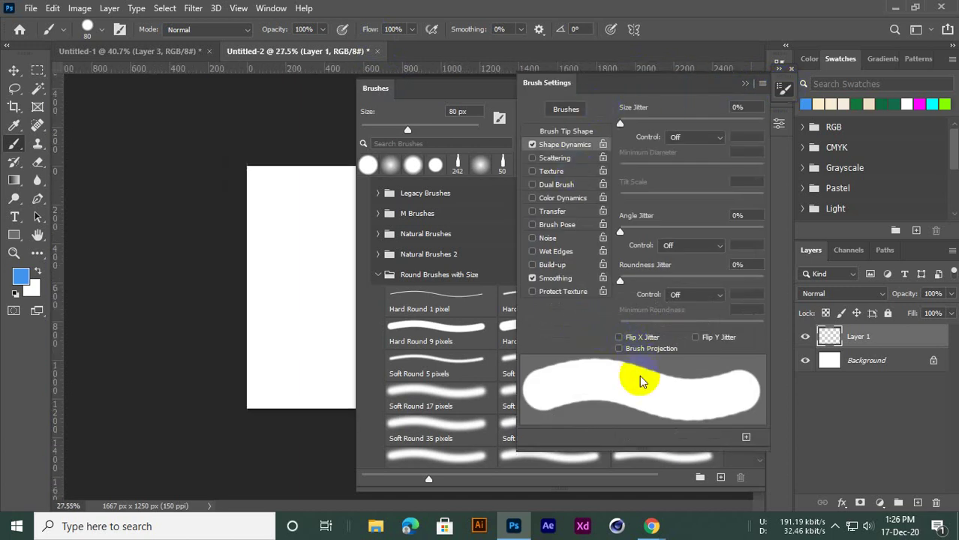
mouse_move(516, 450)
left_mouse_down()
mouse_move(375, 456)
mouse_move(317, 489)
mouse_move(353, 483)
left_mouse_up()
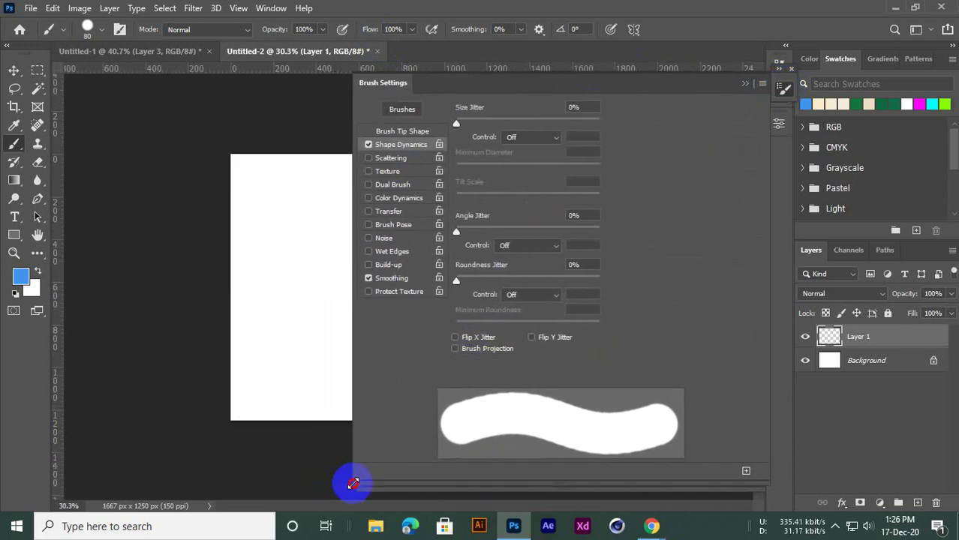
Set Brush Tip Shape spacing to 29% and float the Brushes presets panel beside the canvas.
left_click(384, 132)
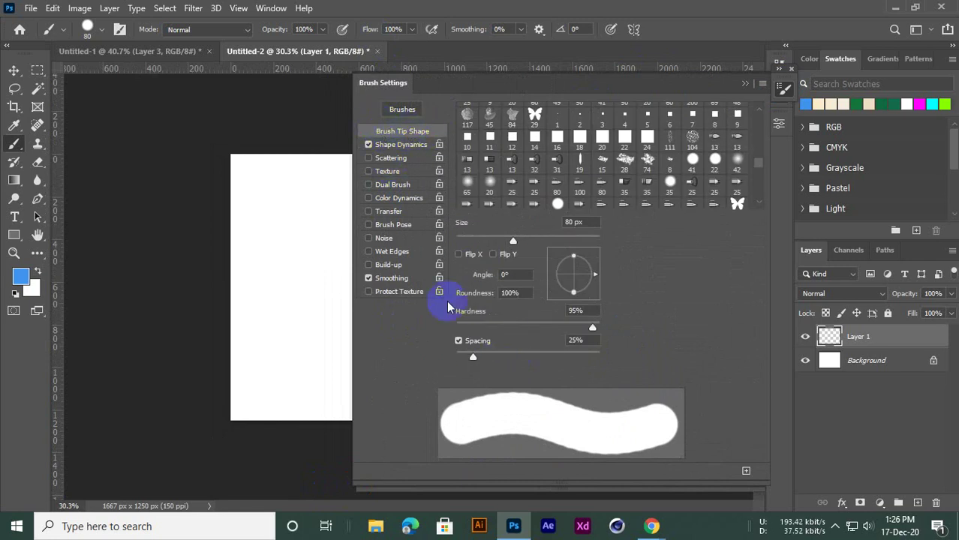
mouse_move(475, 361)
left_mouse_down()
mouse_move(550, 356)
mouse_move(475, 360)
mouse_move(533, 366)
mouse_move(514, 369)
mouse_move(476, 364)
left_mouse_up()
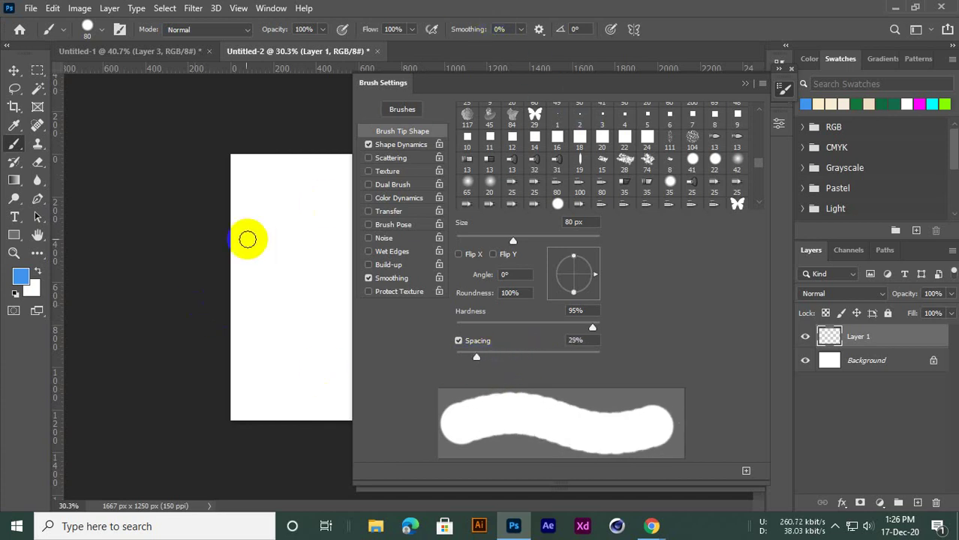
scroll(263, 240, "down", 1)
left_click(783, 87)
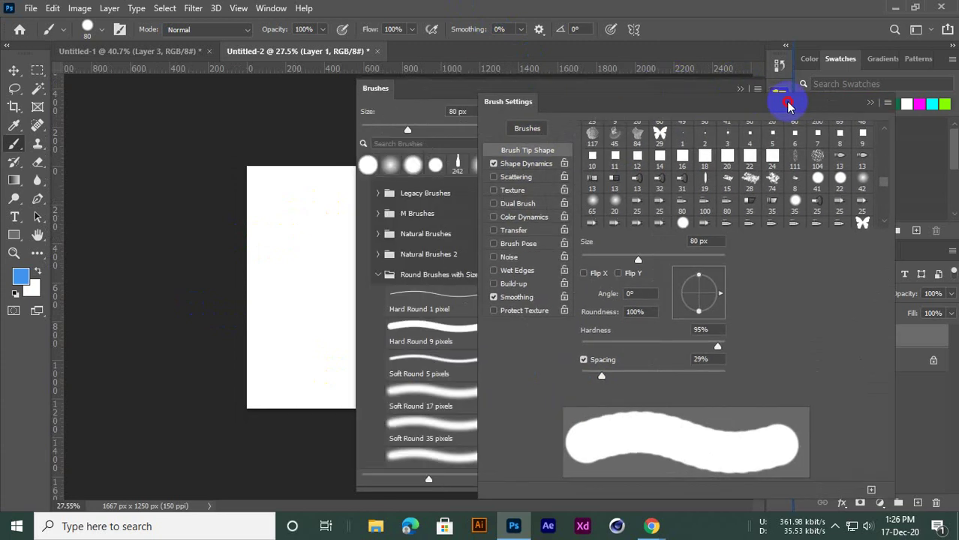
left_click_drag(430, 88, 525, 85)
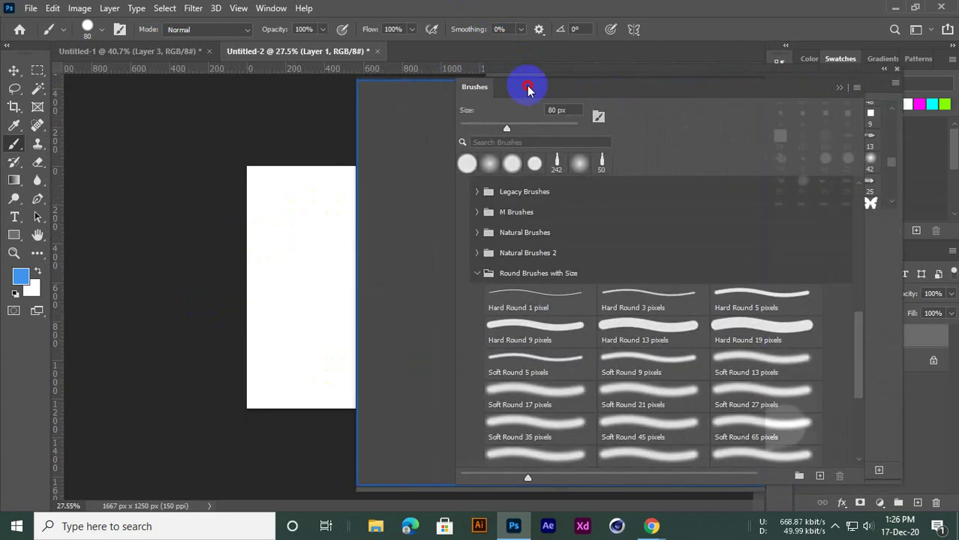
Set brush spacing to 69%, pick a new blue foreground colour, and paint a curving stroke.
left_click(833, 81)
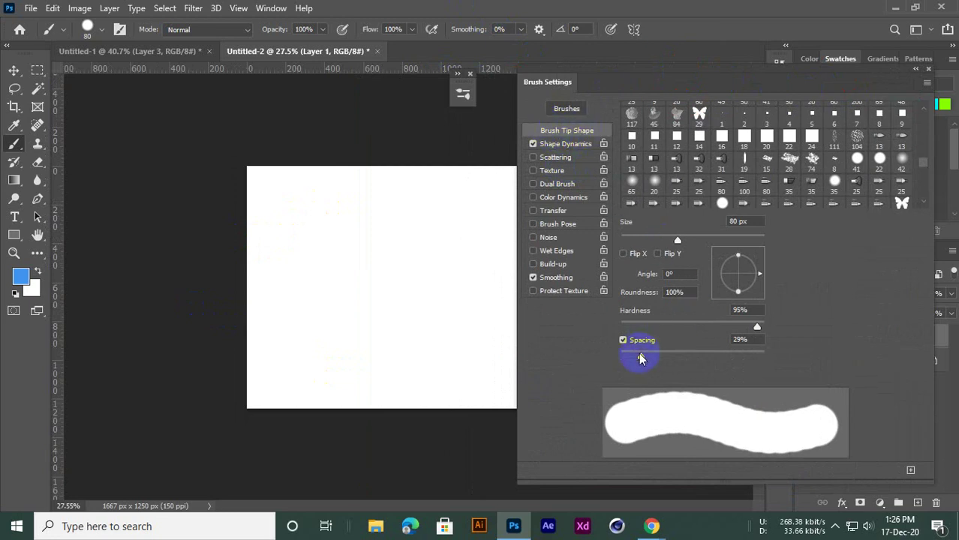
mouse_move(640, 359)
left_mouse_down()
mouse_move(685, 353)
mouse_move(670, 356)
left_mouse_up()
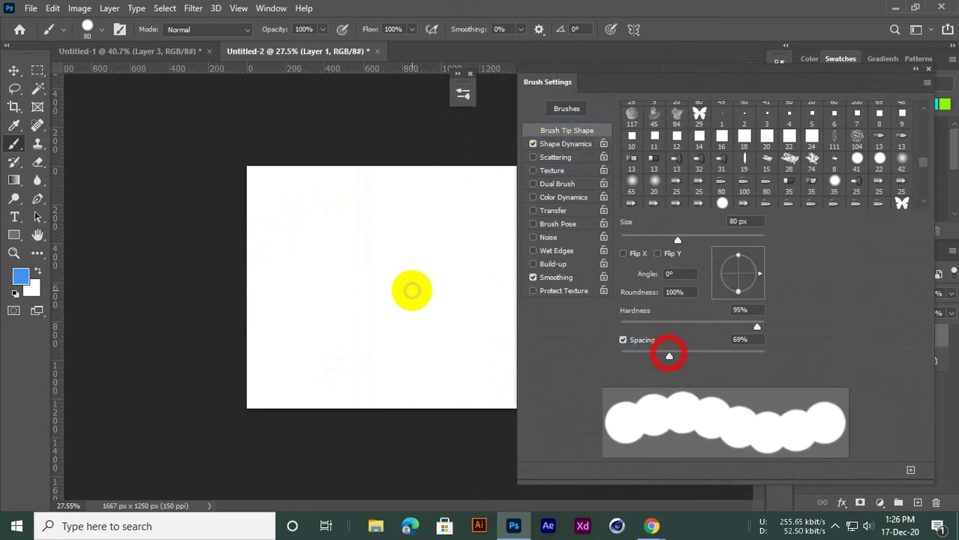
right_click(575, 144)
left_click(23, 279)
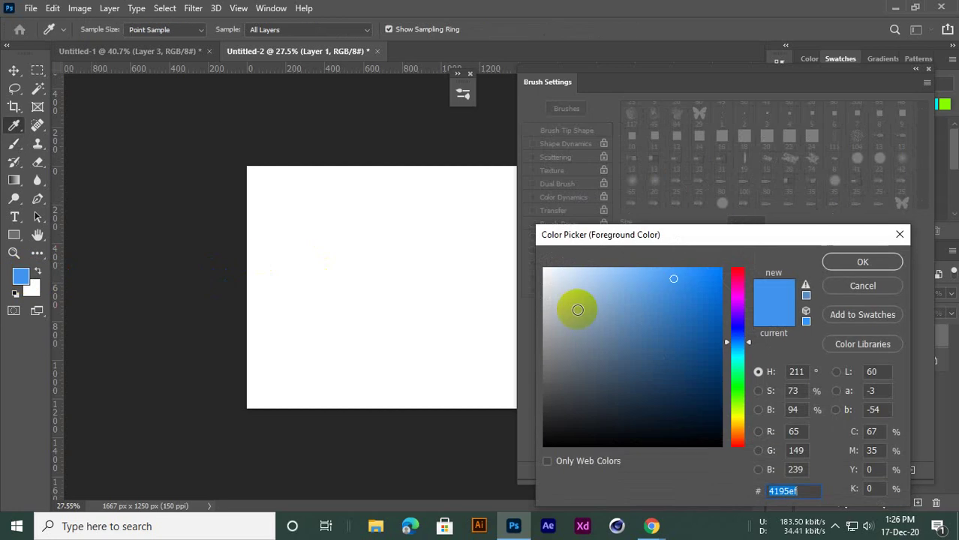
left_click(700, 278)
left_click(851, 266)
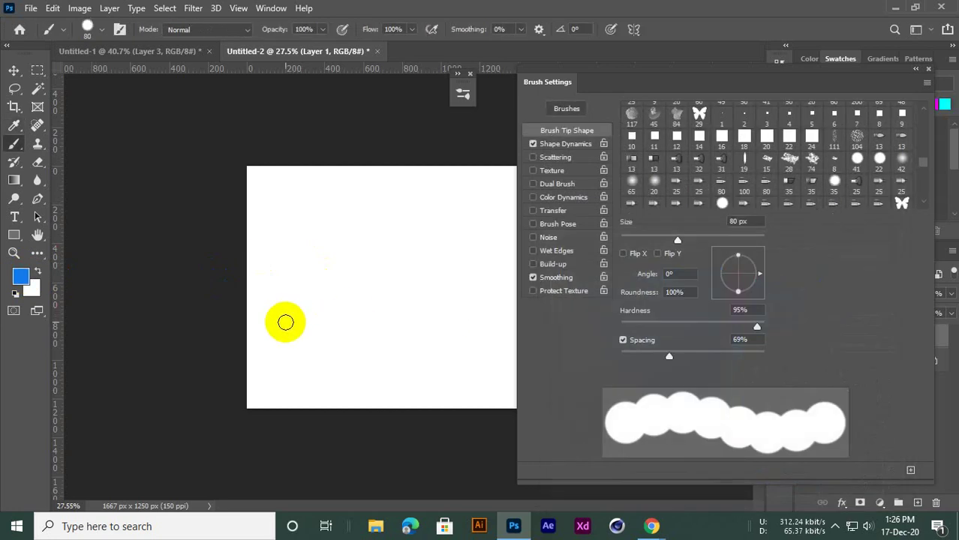
mouse_move(277, 298)
left_mouse_down()
mouse_move(297, 244)
mouse_move(328, 225)
mouse_move(373, 225)
mouse_move(403, 256)
mouse_move(439, 259)
mouse_move(466, 194)
left_mouse_up()
Test strokes at 127% and 1% spacing, then delete the painted layer.
left_click_drag(669, 360, 701, 349)
mouse_move(285, 387)
left_mouse_down()
mouse_move(323, 321)
mouse_move(342, 311)
mouse_move(440, 333)
mouse_move(467, 318)
mouse_move(500, 207)
mouse_move(477, 359)
mouse_move(432, 389)
mouse_move(342, 351)
mouse_move(313, 378)
mouse_move(278, 317)
mouse_move(298, 304)
mouse_move(431, 289)
mouse_move(383, 290)
left_mouse_up()
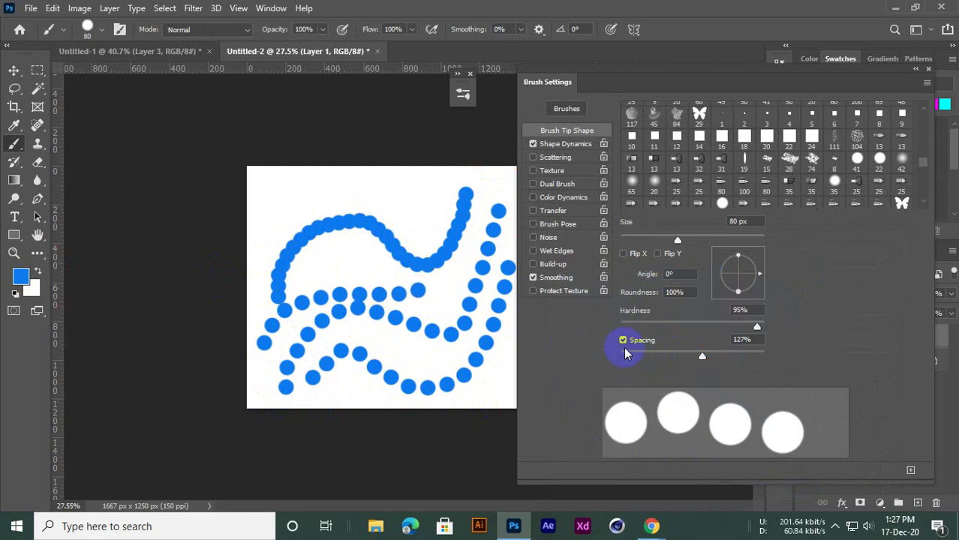
mouse_move(704, 356)
left_mouse_down()
mouse_move(451, 384)
mouse_move(576, 445)
left_mouse_up()
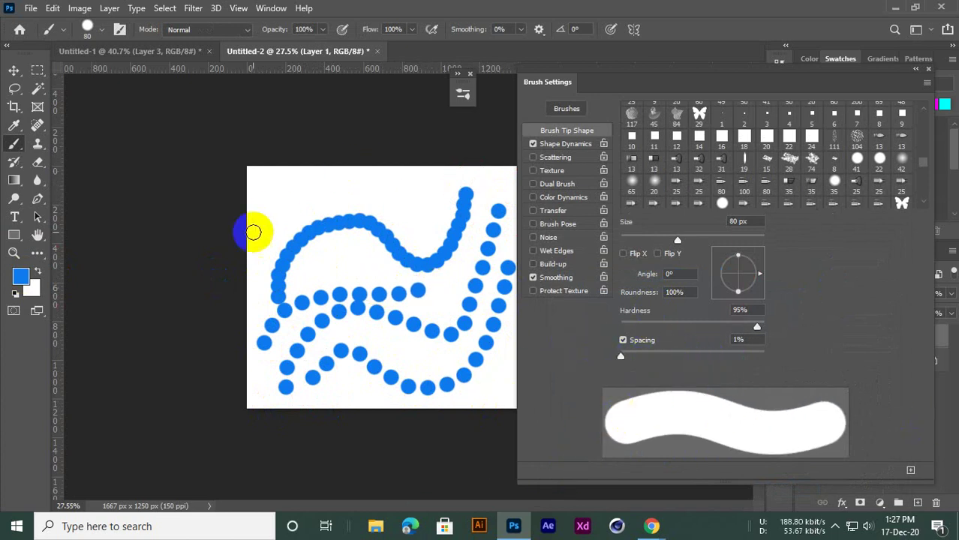
mouse_move(253, 249)
left_mouse_down()
mouse_move(263, 220)
mouse_move(295, 197)
mouse_move(358, 193)
mouse_move(409, 225)
mouse_move(436, 194)
left_mouse_up()
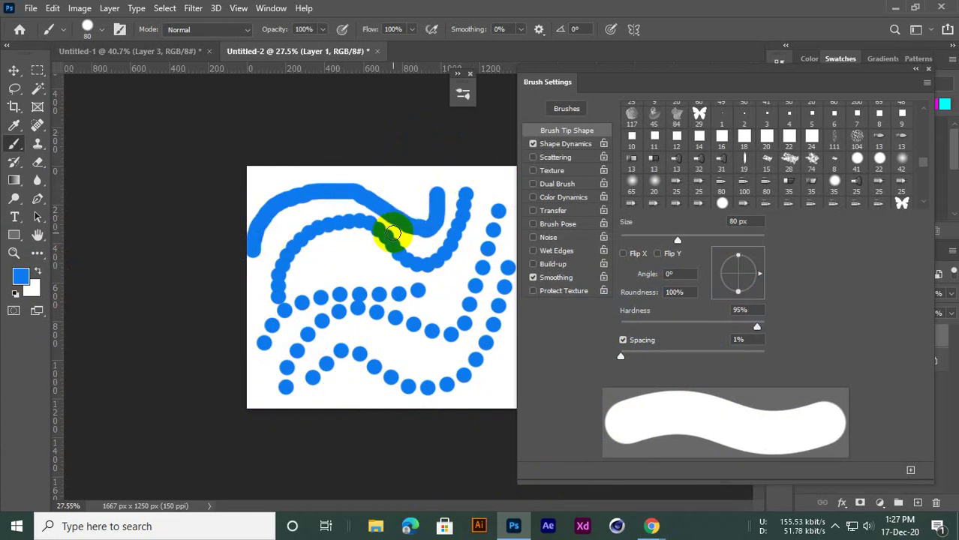
key("Delete")
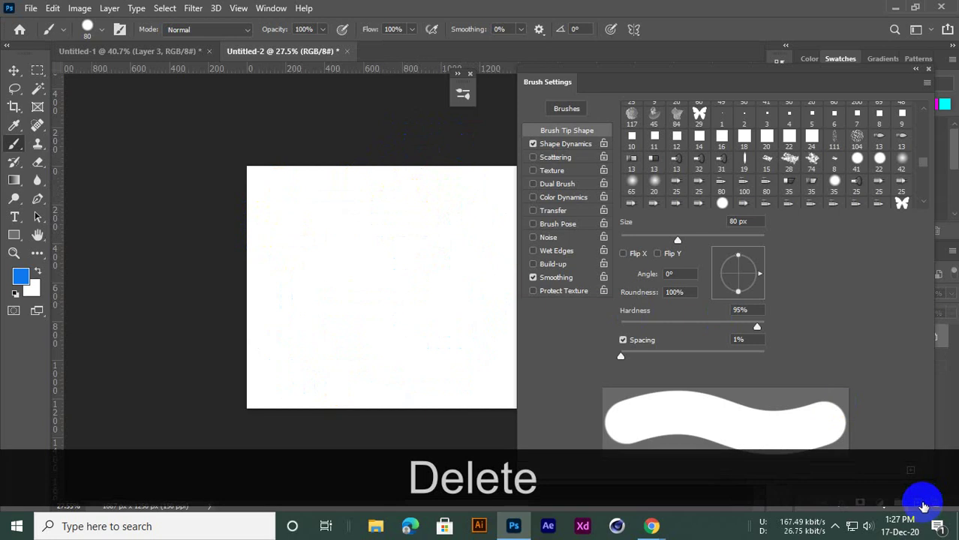
Add a new empty layer, widen the brush spacing, and add some Shape Dynamics size jitter.
left_click(922, 505)
mouse_move(621, 357)
left_mouse_down()
mouse_move(685, 355)
mouse_move(627, 358)
mouse_move(655, 358)
mouse_move(644, 361)
left_mouse_up()
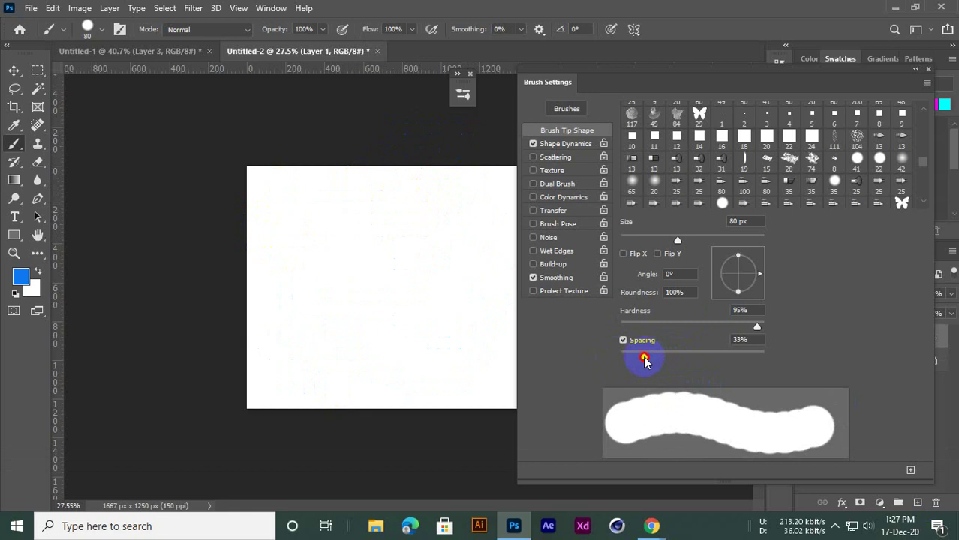
left_click(559, 144)
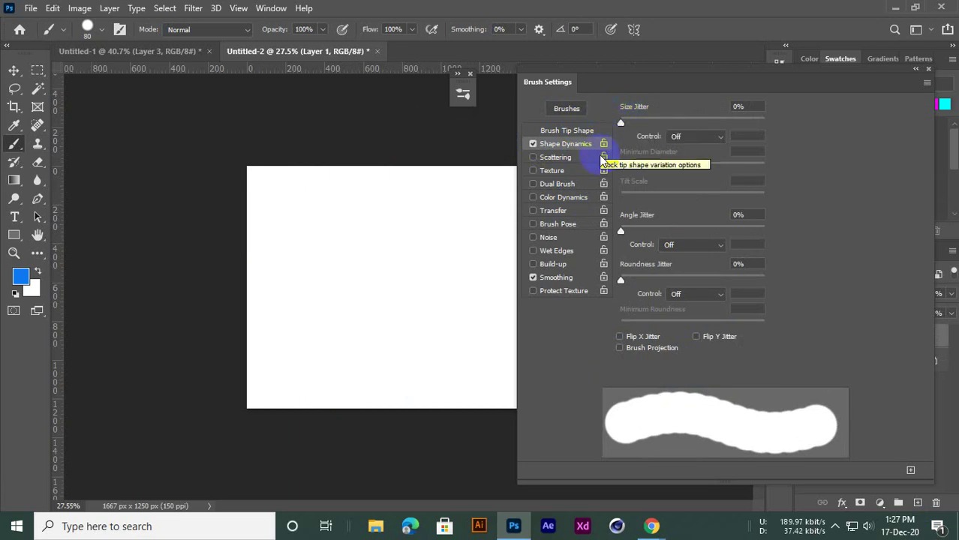
mouse_move(629, 123)
left_mouse_down()
mouse_move(711, 125)
mouse_move(645, 132)
left_mouse_up()
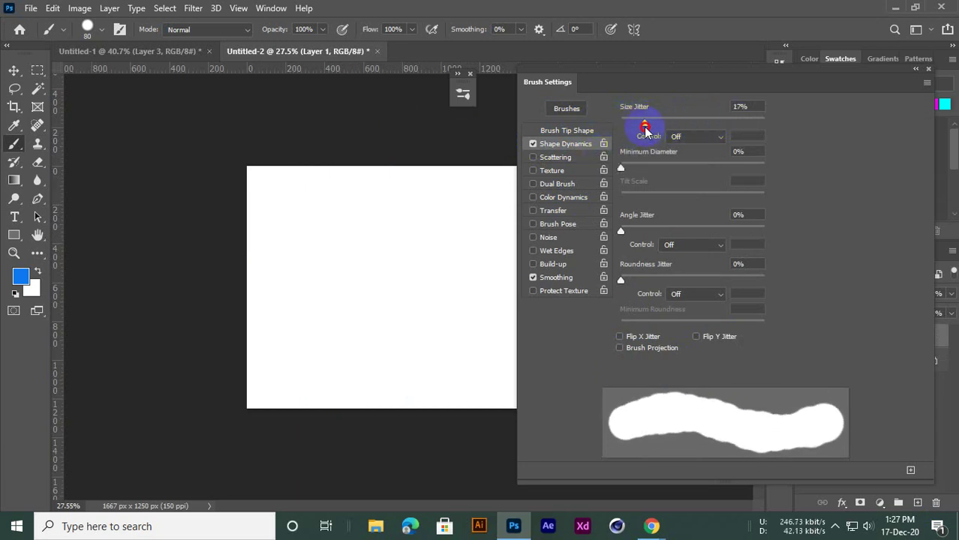
Raise spacing to 92% and Size Jitter to 62%, then enlarge the brush to 250 px.
left_click(568, 131)
mouse_move(646, 354)
left_mouse_down()
mouse_move(706, 358)
mouse_move(683, 356)
left_mouse_up()
left_click(568, 145)
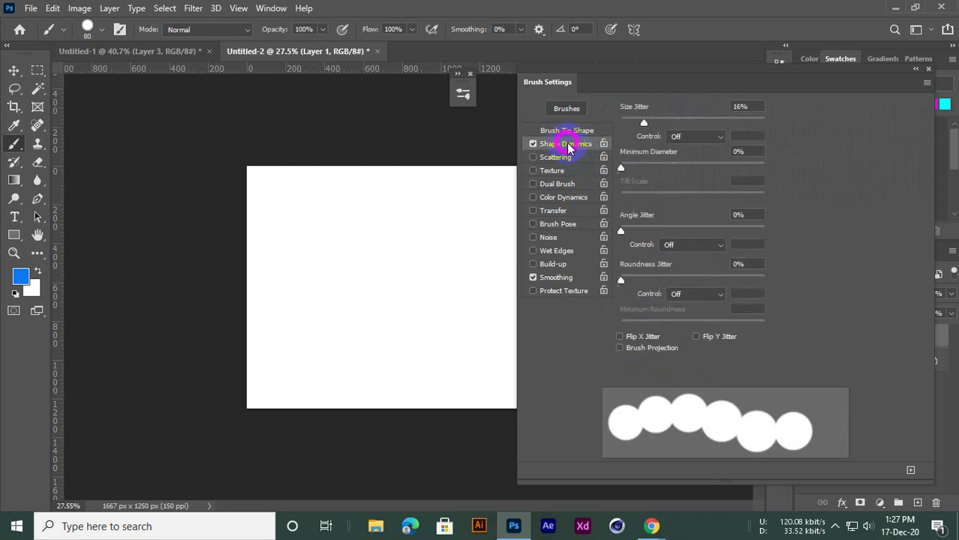
mouse_move(636, 125)
left_mouse_down()
mouse_move(735, 135)
mouse_move(712, 139)
left_mouse_up()
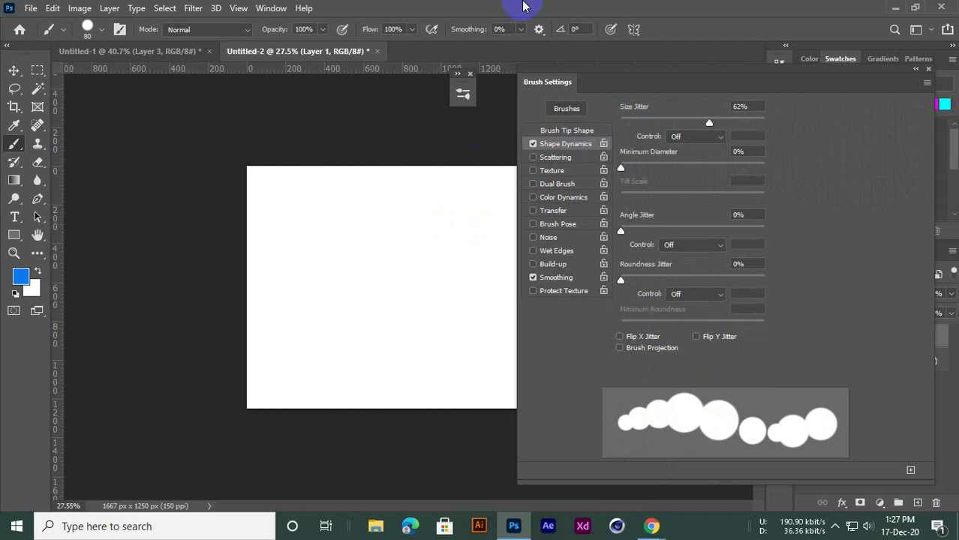
key("bracketright")
key("bracketright")
key("bracketright")
key("bracketright")
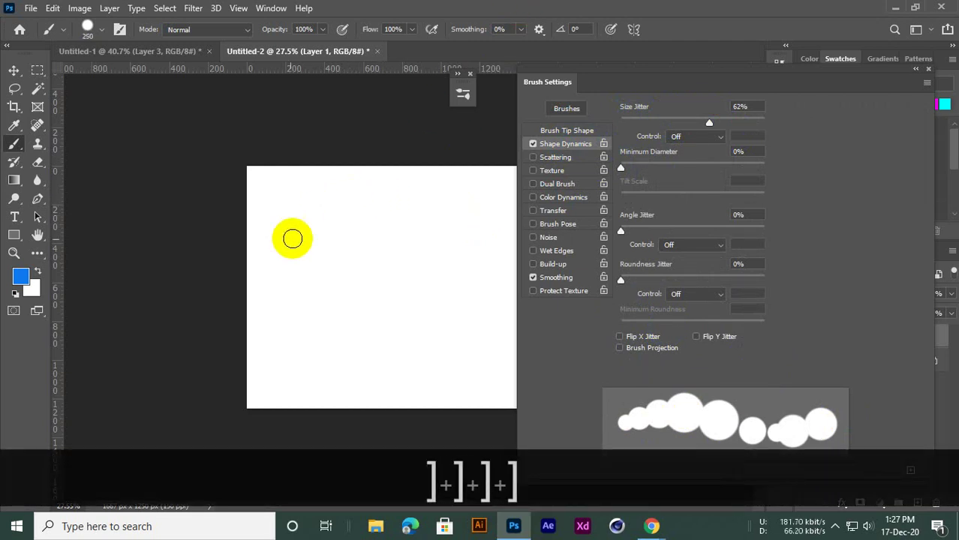
Paint test strokes of varied-size blue dots, then delete them.
mouse_move(289, 234)
left_mouse_down()
mouse_move(411, 272)
mouse_move(307, 336)
mouse_move(337, 237)
left_mouse_up()
mouse_move(457, 207)
left_mouse_down()
mouse_move(485, 293)
mouse_move(452, 384)
left_mouse_up()
mouse_move(409, 289)
left_mouse_down()
mouse_move(371, 295)
mouse_move(321, 342)
mouse_move(253, 343)
mouse_move(349, 272)
mouse_move(417, 287)
left_mouse_up()
scroll(392, 242, "up", 5)
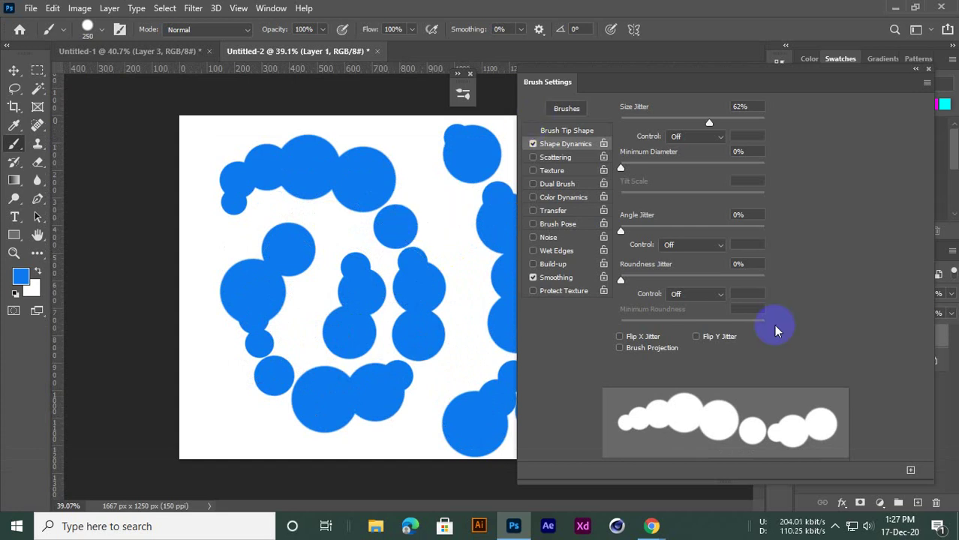
key("Delete")
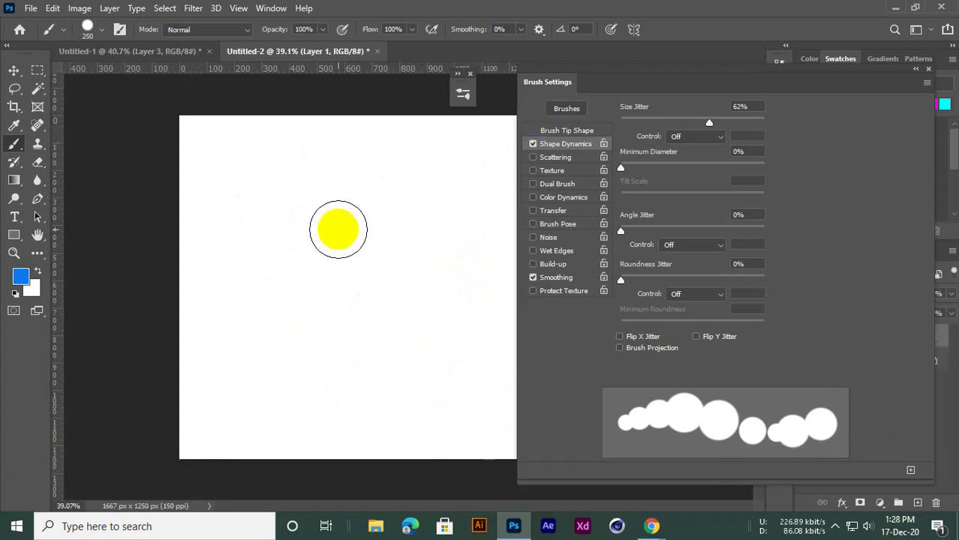
Shrink the brush to 150 px and select the Crop tool.
scroll(338, 230, "down", 2)
scroll(337, 231, "up", 1)
scroll(337, 231, "down", 1)
key("bracketleft")
key("bracketleft")
key("bracketleft")
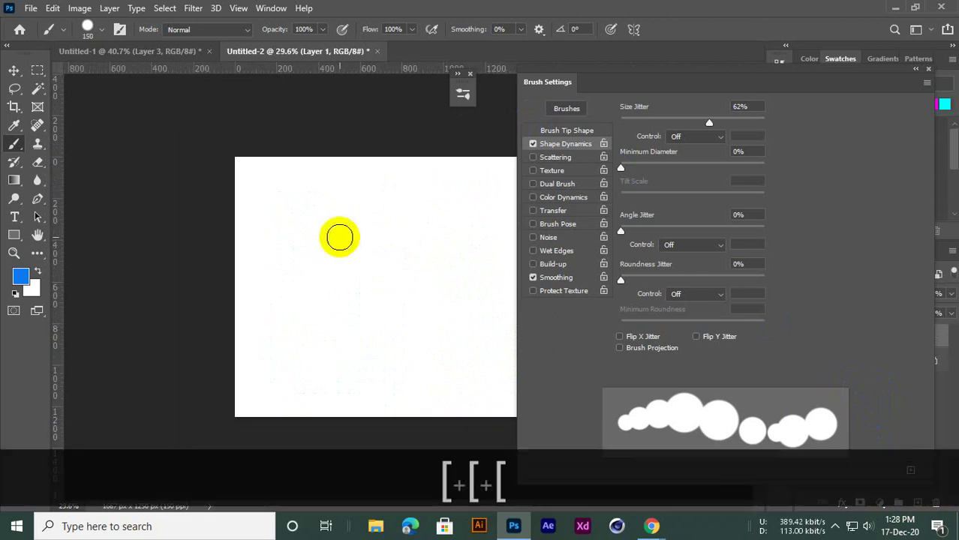
left_click(16, 110)
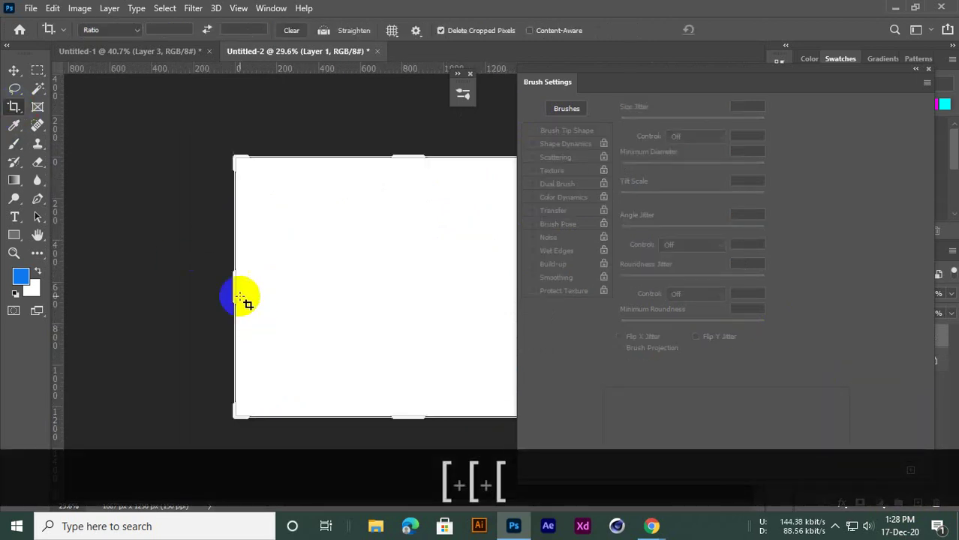
Drag the crop's left edge outward and commit, widening the canvas to 3352 × 1250 px.
left_click_drag(237, 293, 66, 297)
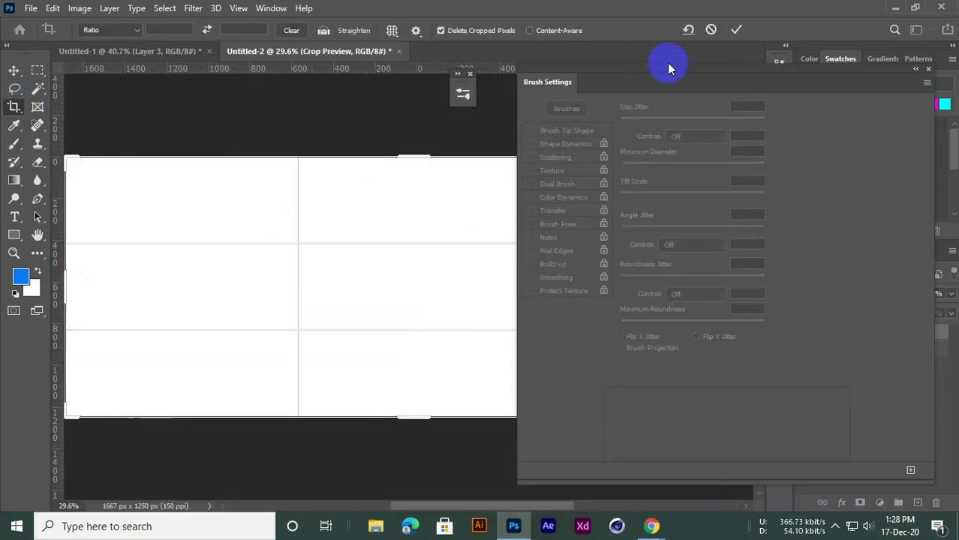
left_click(738, 29)
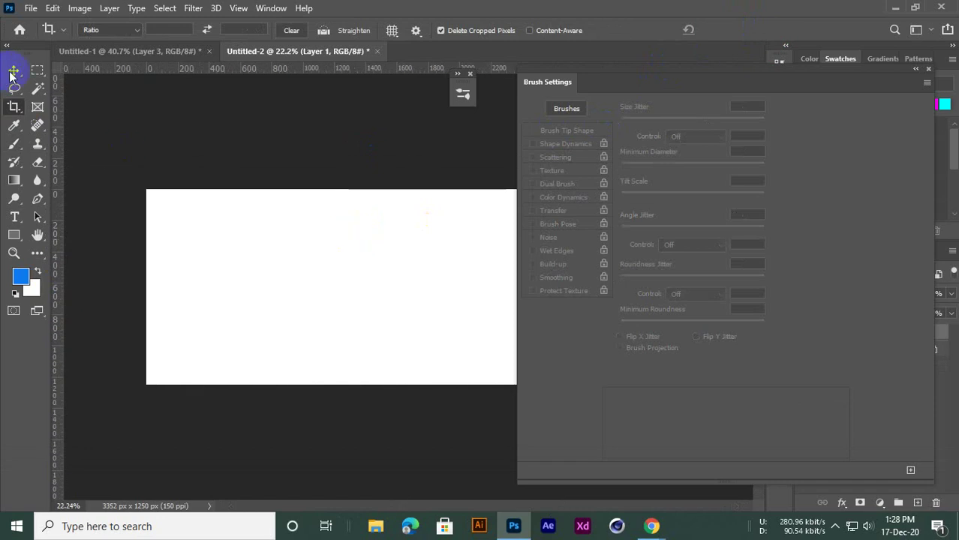
left_click(13, 72)
scroll(330, 266, "up", 3)
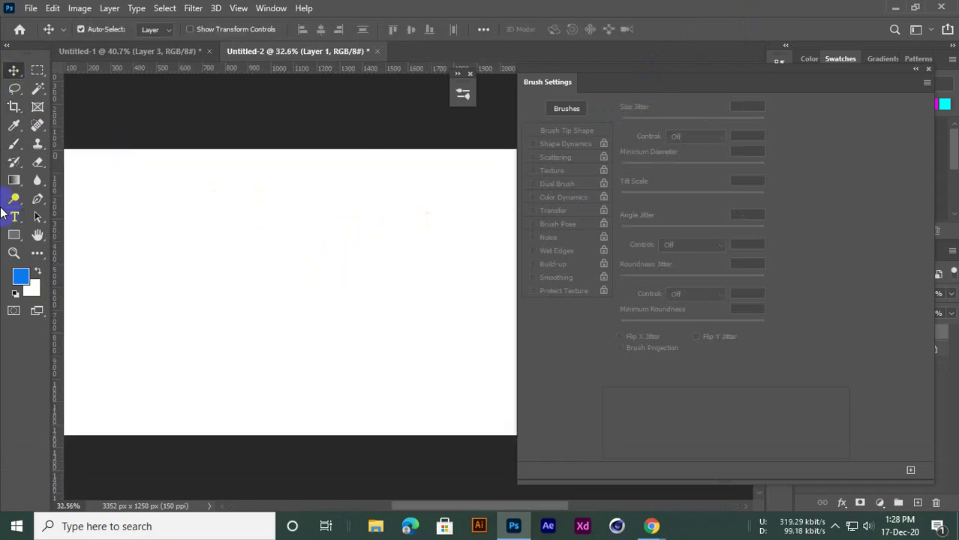
right_click(13, 148)
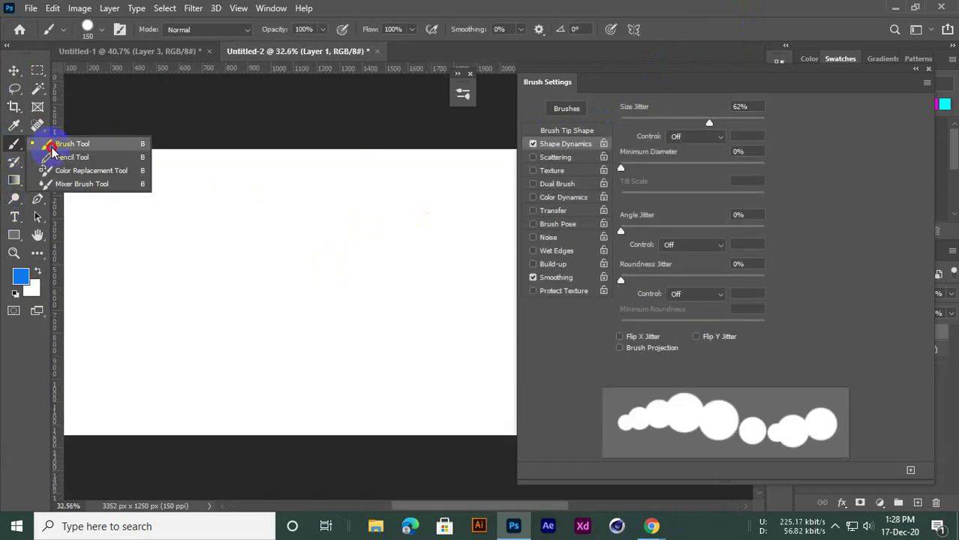
Raise spacing to about 135%, paint a looping trail of blue dots, and set Minimum Diameter to 32%.
left_click(48, 143)
left_click(556, 132)
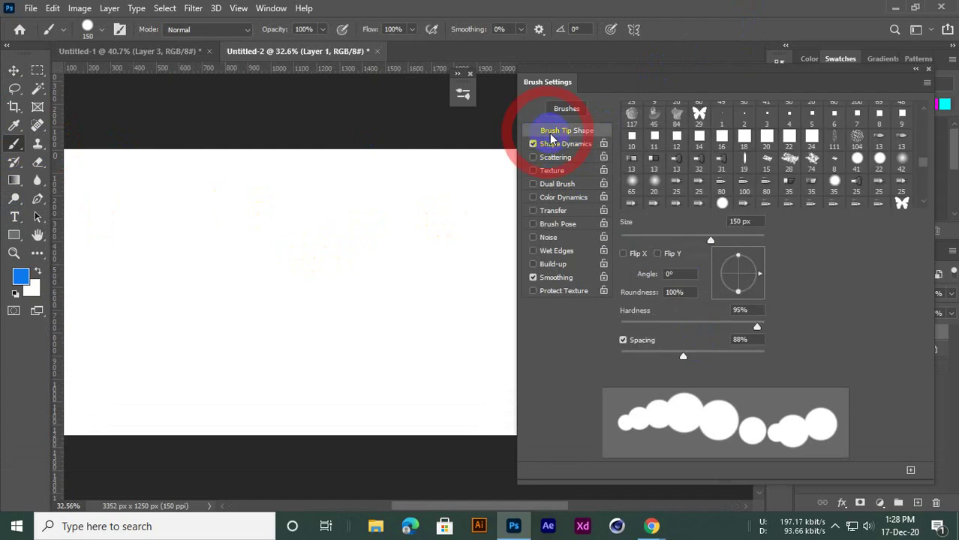
mouse_move(683, 357)
left_mouse_down()
mouse_move(715, 357)
mouse_move(705, 357)
left_mouse_up()
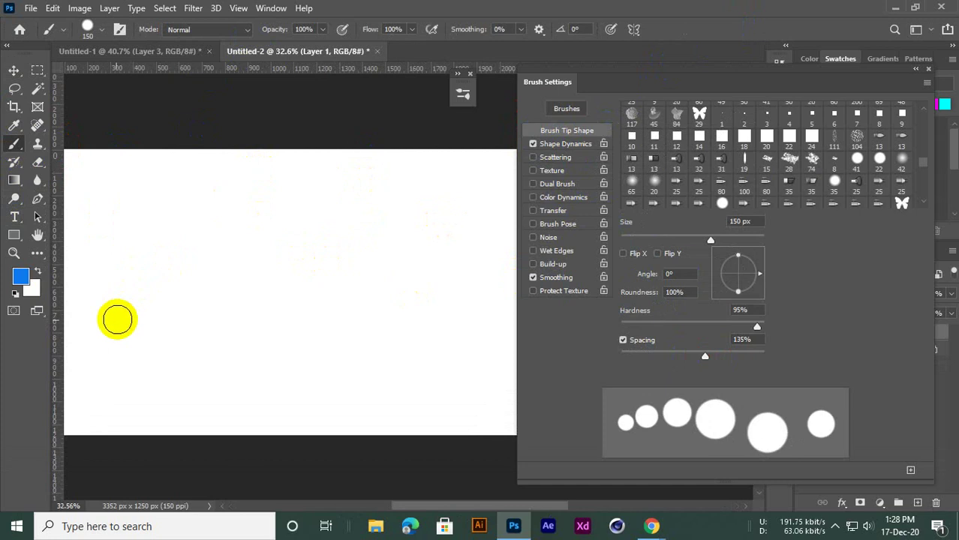
mouse_move(112, 323)
left_mouse_down()
mouse_move(116, 275)
mouse_move(143, 240)
mouse_move(186, 245)
mouse_move(212, 288)
mouse_move(258, 311)
mouse_move(288, 201)
mouse_move(348, 278)
mouse_move(283, 353)
mouse_move(226, 352)
mouse_move(177, 307)
mouse_move(129, 387)
mouse_move(258, 431)
mouse_move(372, 400)
mouse_move(434, 280)
mouse_move(421, 199)
mouse_move(321, 154)
mouse_move(246, 169)
mouse_move(210, 205)
mouse_move(238, 228)
mouse_move(136, 178)
mouse_move(96, 204)
left_mouse_up()
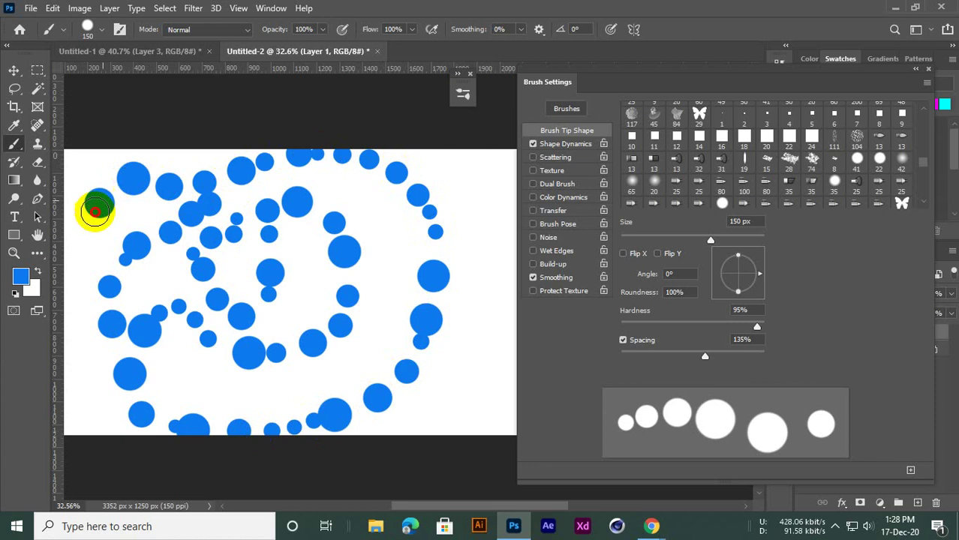
scroll(295, 256, "down", 2)
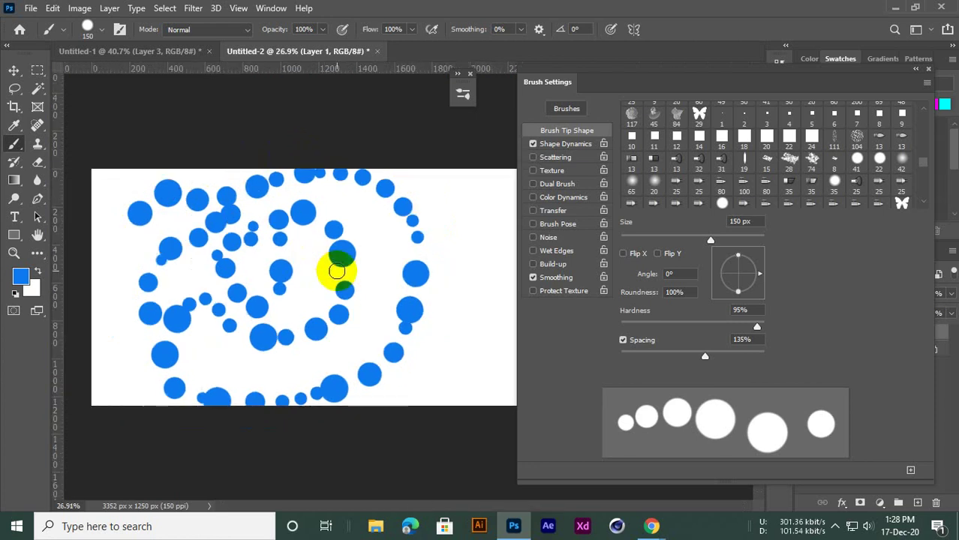
left_click(564, 145)
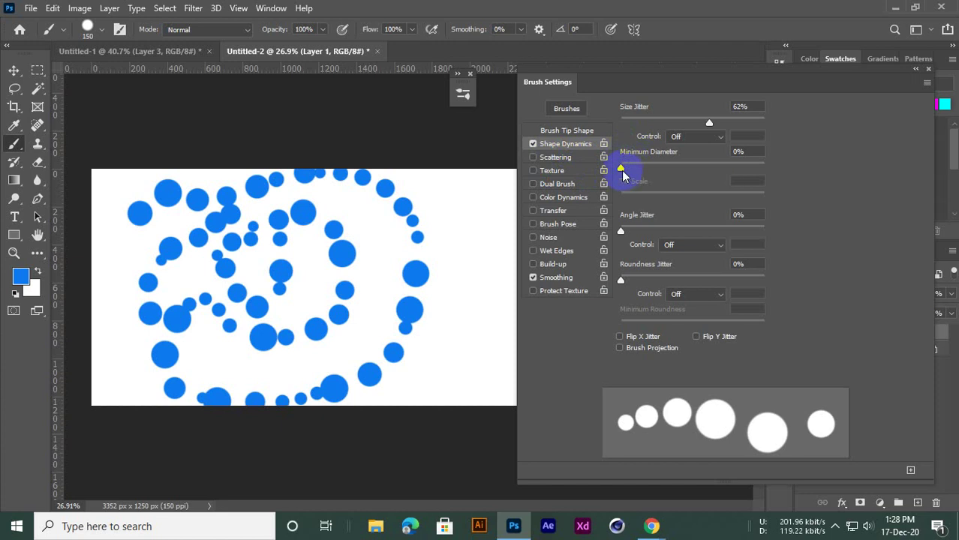
mouse_move(622, 172)
left_mouse_down()
mouse_move(721, 171)
mouse_move(634, 171)
mouse_move(667, 173)
mouse_move(643, 176)
left_mouse_up()
In Chrome's Google Meet tab, admit the participant who asked to join the call.
left_click(652, 526)
left_click(571, 451)
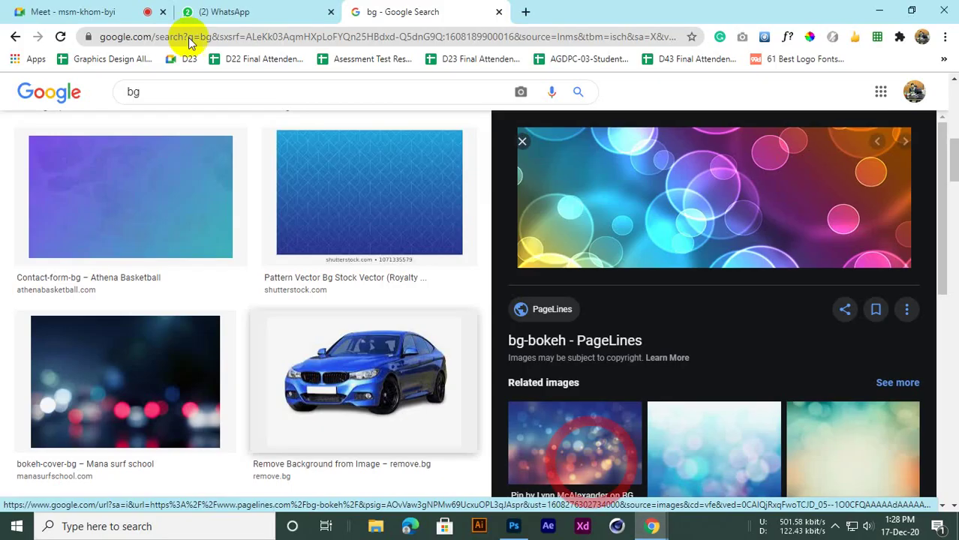
left_click(92, 9)
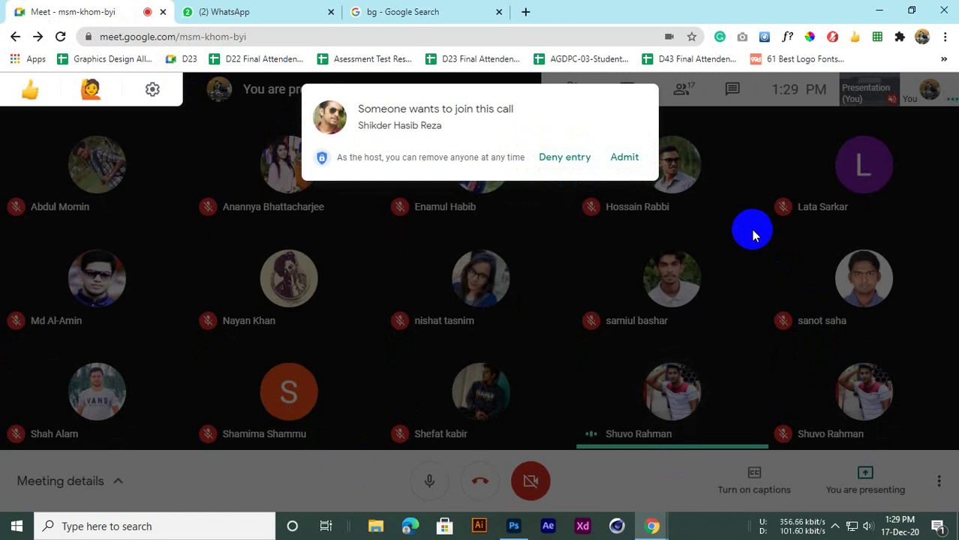
left_click(637, 170)
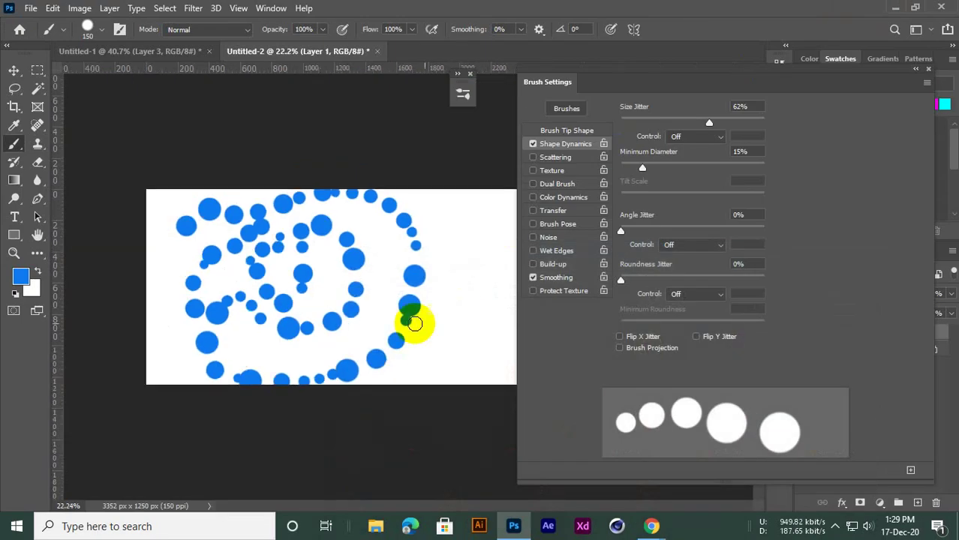
Lower Shape Dynamics Minimum Diameter to 2% and paint varied blue dots down the right side.
scroll(415, 322, "up", 1)
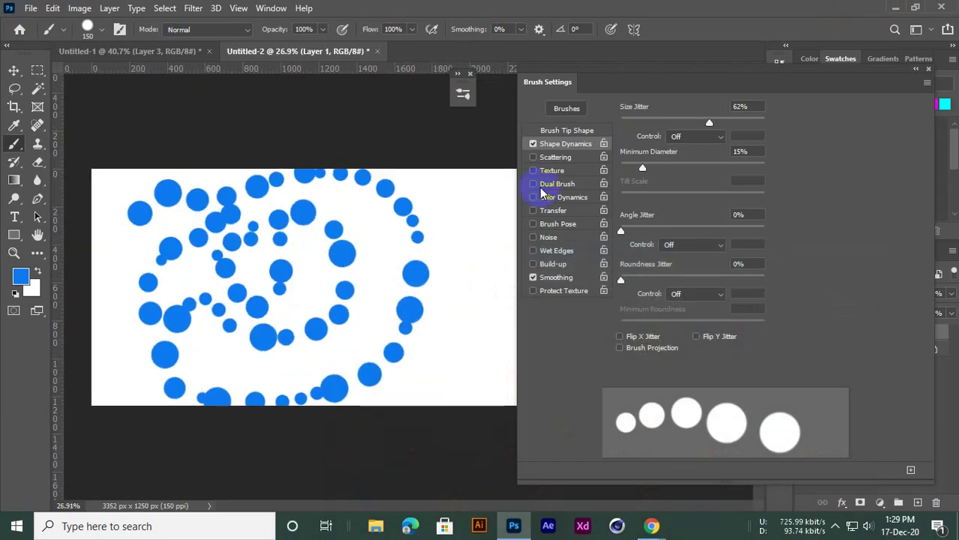
mouse_move(644, 170)
left_mouse_down()
mouse_move(680, 167)
mouse_move(600, 171)
mouse_move(639, 173)
mouse_move(626, 176)
left_mouse_up()
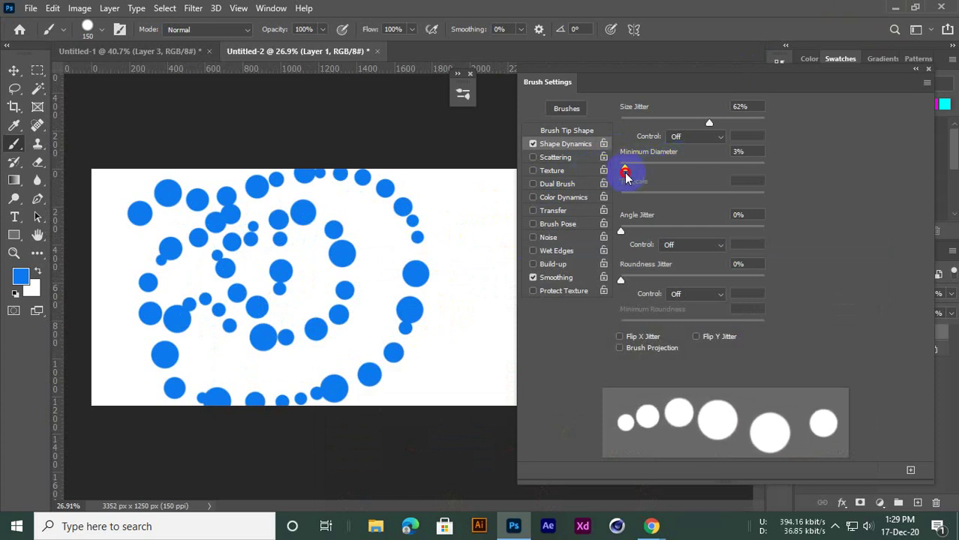
mouse_move(435, 209)
left_mouse_down()
mouse_move(471, 290)
mouse_move(421, 385)
mouse_move(401, 398)
mouse_move(496, 264)
mouse_move(491, 324)
mouse_move(463, 383)
mouse_move(373, 298)
mouse_move(351, 344)
mouse_move(290, 375)
mouse_move(228, 374)
mouse_move(201, 356)
mouse_move(327, 304)
mouse_move(289, 263)
left_mouse_up()
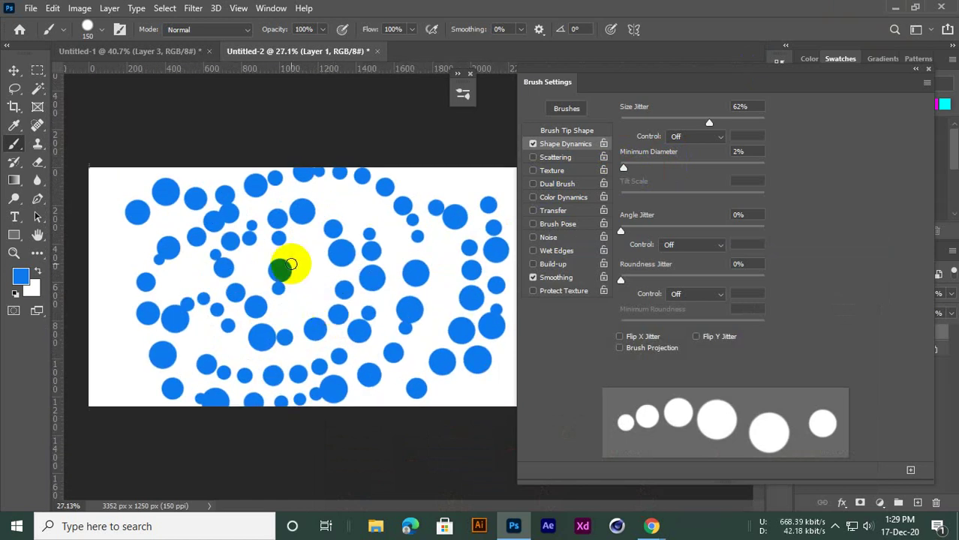
Check WhatsApp, preview a bokeh bubbles image from the bg search, then return to Photoshop.
left_click(666, 531)
left_click(296, 11)
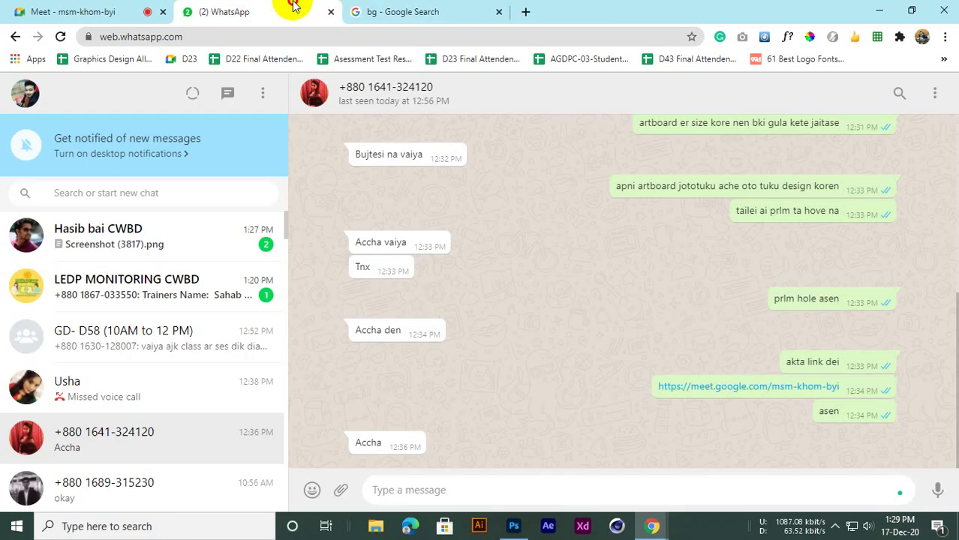
left_click(405, 12)
scroll(633, 385, "down", 5)
left_click(539, 166)
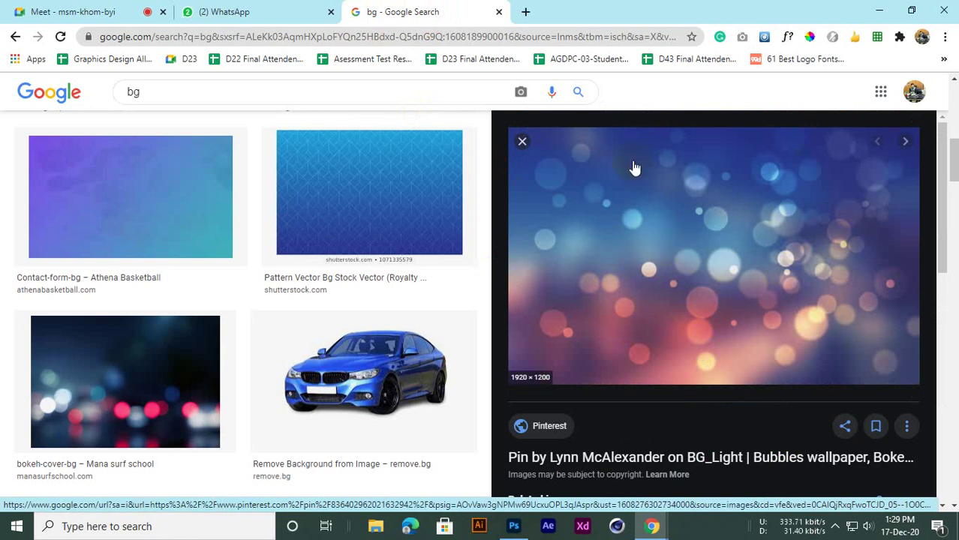
left_click(513, 526)
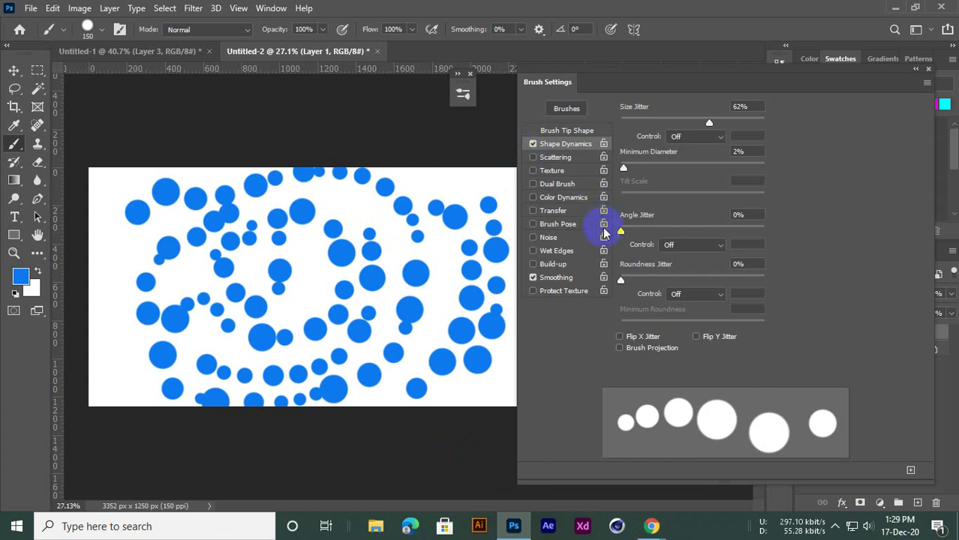
Enable Scattering, clear the canvas, raise Scatter to 265% and paint a looping dot trail.
left_click(551, 158)
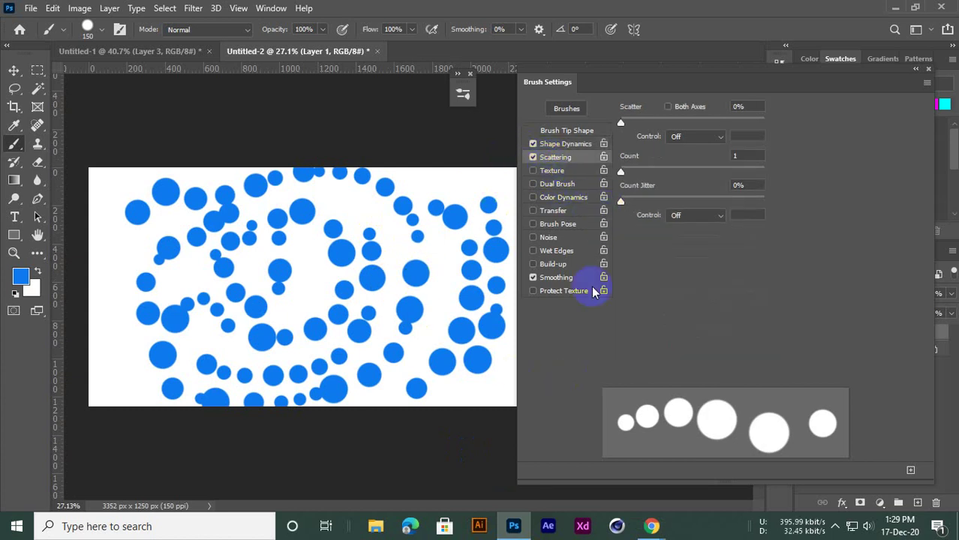
mouse_move(621, 125)
left_mouse_down()
mouse_move(685, 130)
mouse_move(629, 142)
mouse_move(706, 135)
mouse_move(635, 154)
mouse_move(706, 151)
mouse_move(621, 155)
mouse_move(691, 160)
mouse_move(653, 156)
left_mouse_up()
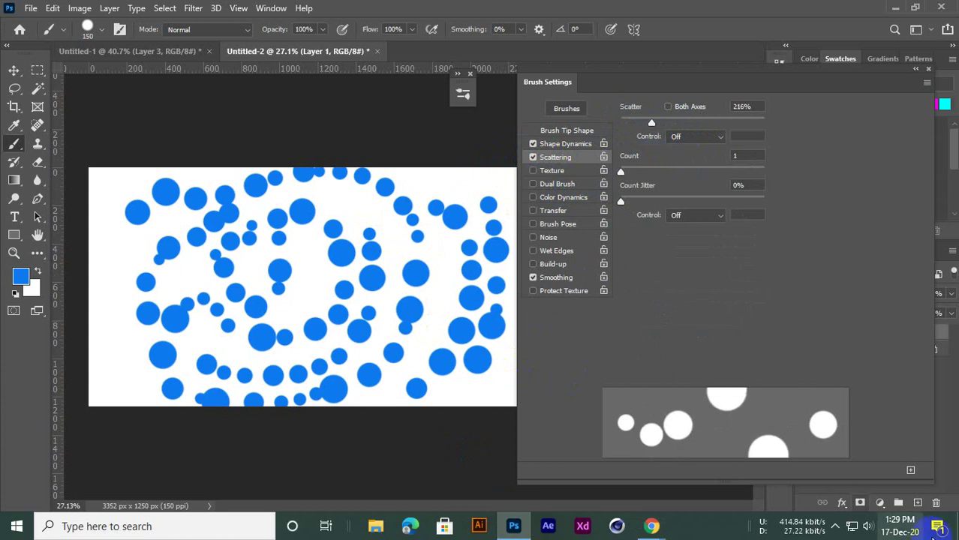
key("Delete")
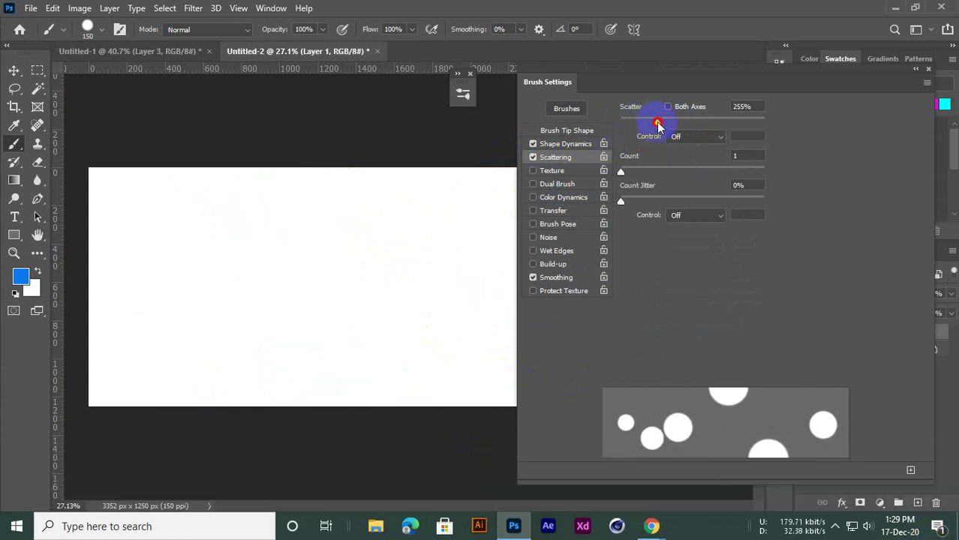
left_click_drag(658, 126, 660, 124)
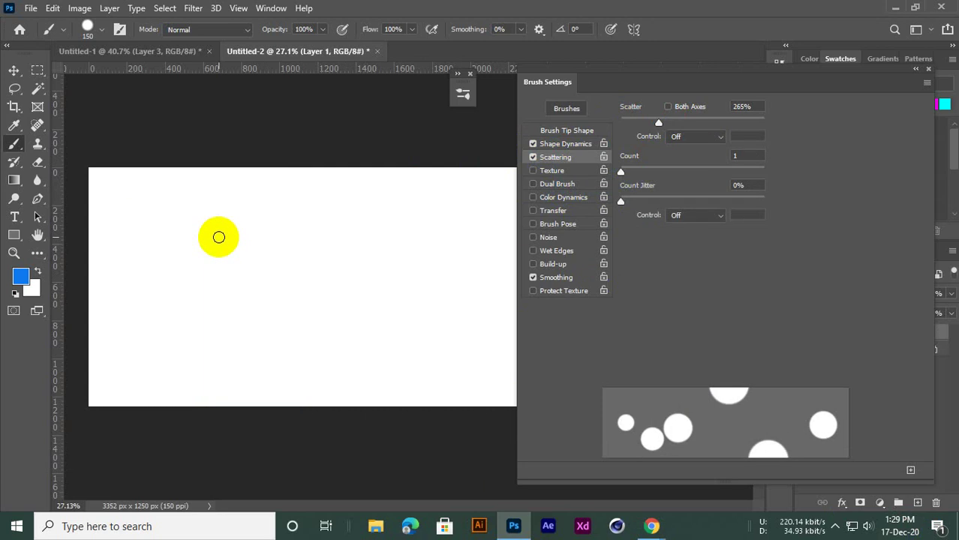
mouse_move(220, 246)
left_mouse_down()
mouse_move(253, 287)
mouse_move(339, 304)
mouse_move(380, 255)
mouse_move(330, 208)
mouse_move(139, 332)
mouse_move(119, 313)
mouse_move(142, 214)
mouse_move(252, 219)
mouse_move(296, 237)
mouse_move(349, 315)
left_mouse_up()
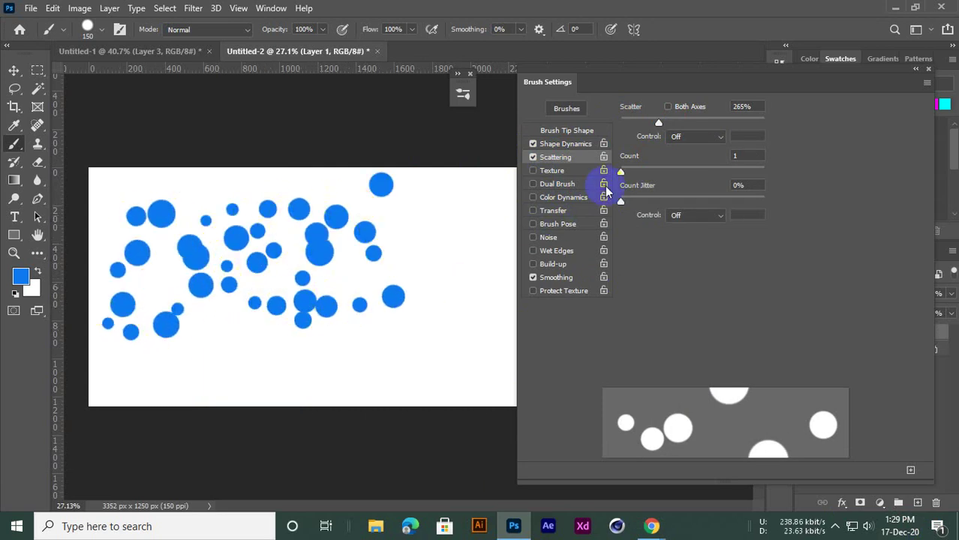
Raise Count to 2 and paint more trails of scattered blue dots across the canvas.
mouse_move(625, 172)
left_mouse_down()
mouse_move(651, 171)
mouse_move(627, 185)
left_mouse_up()
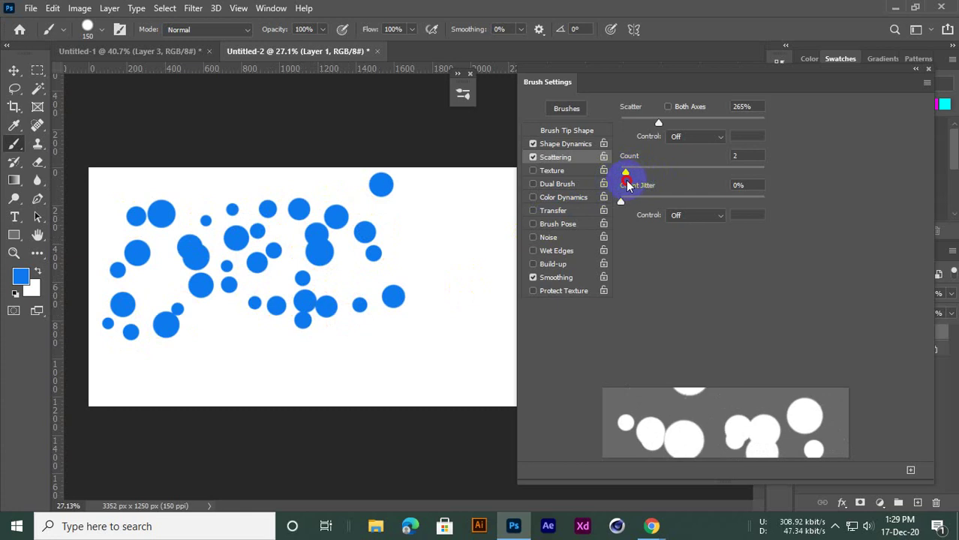
mouse_move(465, 202)
left_mouse_down()
mouse_move(469, 264)
mouse_move(382, 343)
mouse_move(253, 371)
mouse_move(196, 328)
left_mouse_up()
mouse_move(328, 299)
left_mouse_down()
mouse_move(392, 288)
mouse_move(274, 185)
mouse_move(205, 221)
mouse_move(321, 293)
mouse_move(156, 242)
mouse_move(198, 308)
left_mouse_up()
Switch the brush blend mode to Multiply and paint overlapping blue dot strokes that darken.
left_click(184, 29)
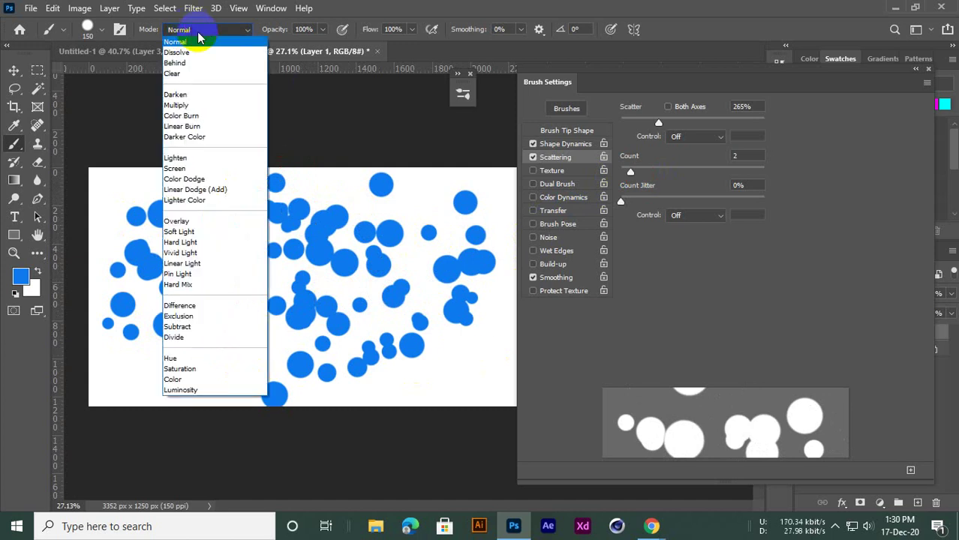
left_click(177, 105)
mouse_move(405, 222)
left_mouse_down()
mouse_move(192, 350)
mouse_move(133, 178)
mouse_move(321, 337)
mouse_move(356, 268)
mouse_move(434, 179)
mouse_move(367, 356)
mouse_move(245, 324)
mouse_move(125, 241)
mouse_move(177, 374)
mouse_move(178, 219)
mouse_move(168, 211)
mouse_move(272, 265)
mouse_move(302, 187)
mouse_move(274, 303)
mouse_move(196, 387)
mouse_move(146, 247)
mouse_move(371, 317)
left_mouse_up()
scroll(379, 299, "up", 3)
scroll(379, 298, "down", 2)
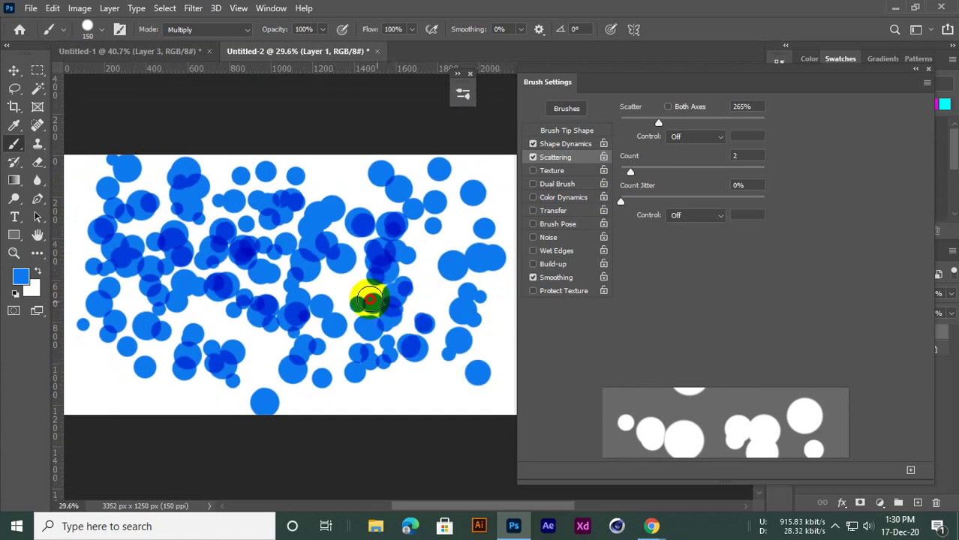
left_click_drag(155, 399, 231, 304)
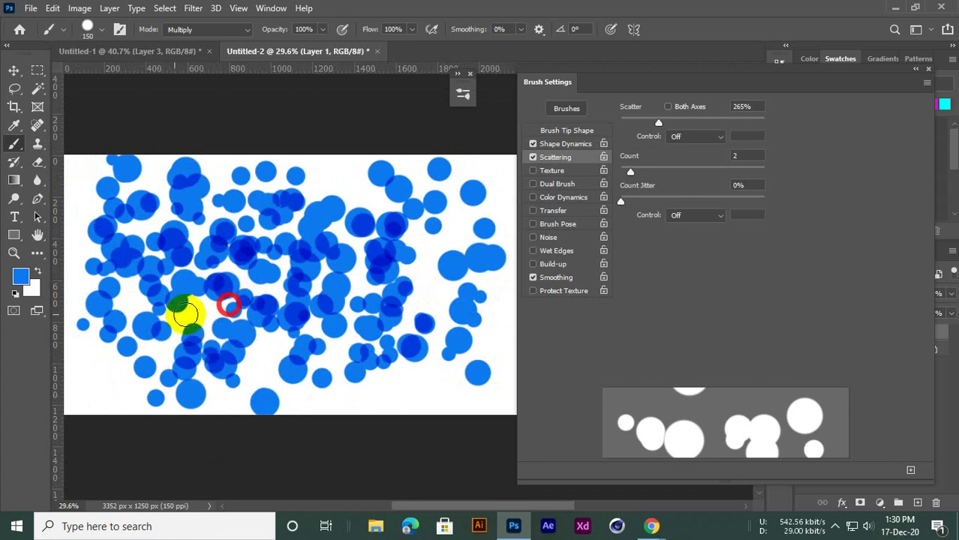
left_click(20, 277)
Pick yellow-green #d8ff00, paint dots over the blue ones, then undo the last dots.
left_click_drag(737, 373, 735, 414)
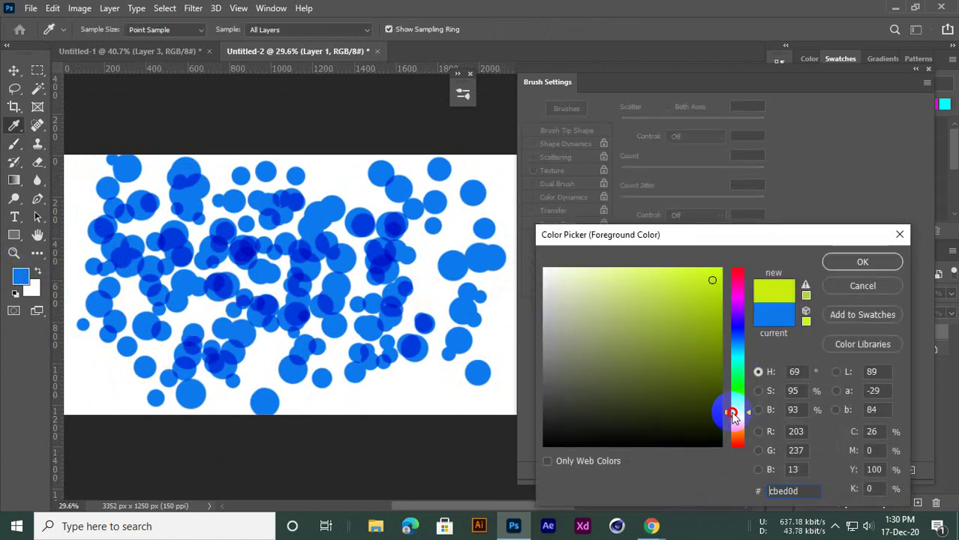
left_click(863, 262)
left_click(391, 256)
mouse_move(390, 255)
left_mouse_down()
mouse_move(340, 331)
mouse_move(259, 365)
mouse_move(175, 219)
mouse_move(246, 318)
mouse_move(125, 268)
mouse_move(154, 299)
left_mouse_up()
scroll(130, 233, "up", 2)
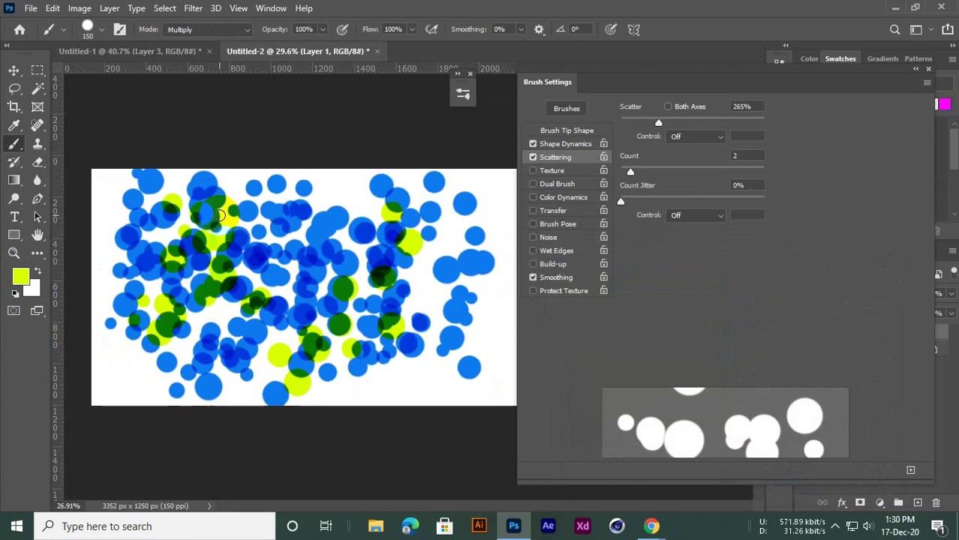
left_click(130, 233)
key("ctrl+z")
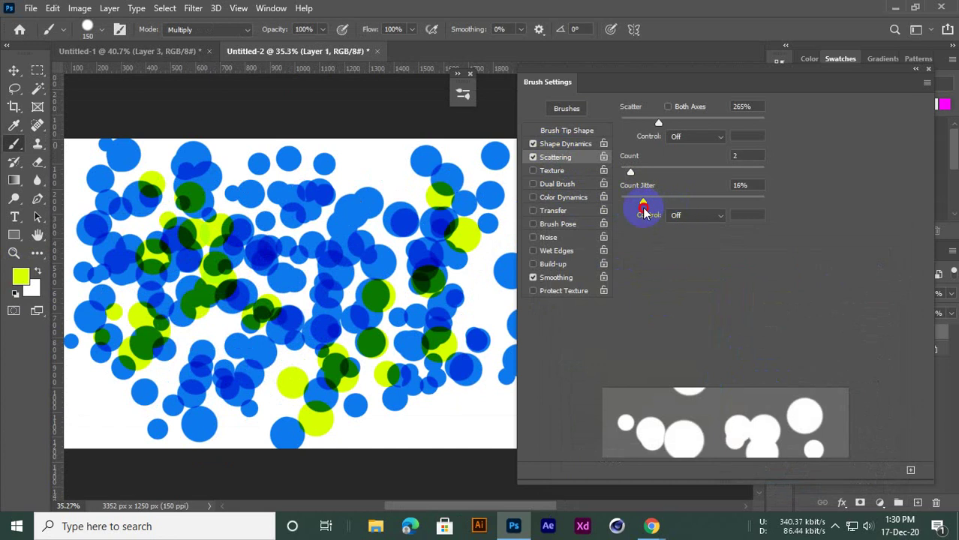
Set Count Jitter to 6% and clear the canvas back to white.
mouse_move(630, 174)
left_mouse_down()
mouse_move(681, 176)
mouse_move(633, 184)
left_mouse_up()
scroll(463, 296, "down", 2)
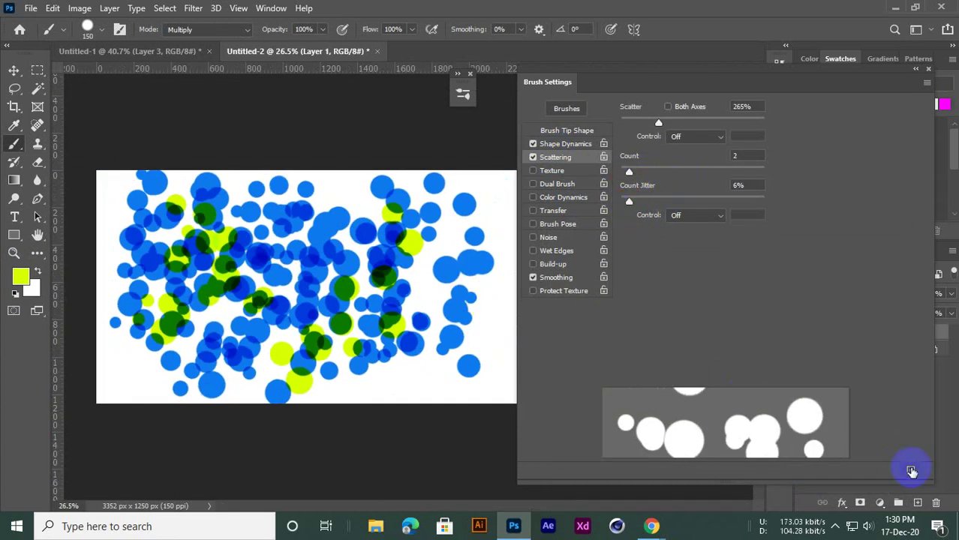
key("Delete")
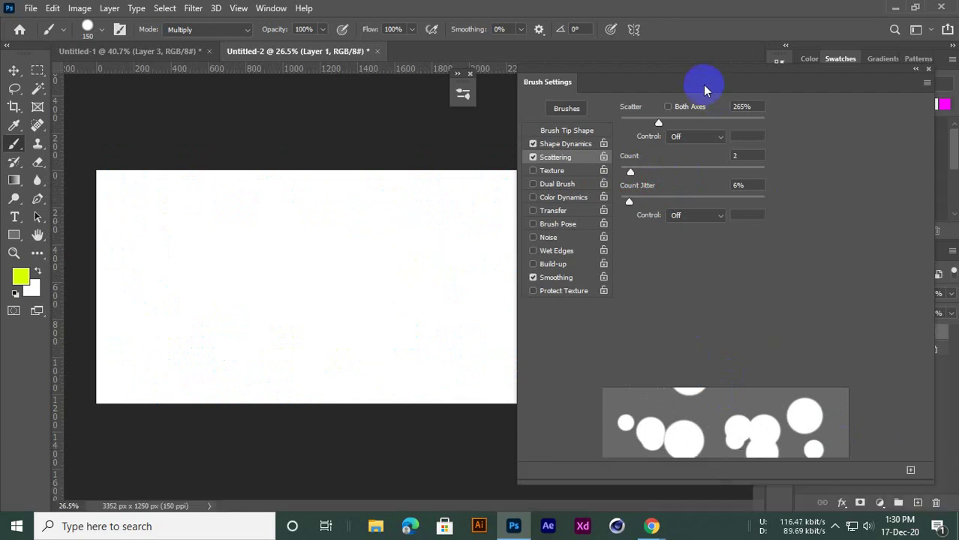
Set the brush size to 200 and lower Scatter to 245%.
mouse_move(697, 75)
left_mouse_down()
mouse_move(521, 107)
mouse_move(644, 53)
mouse_move(669, 48)
mouse_move(673, 57)
left_mouse_up()
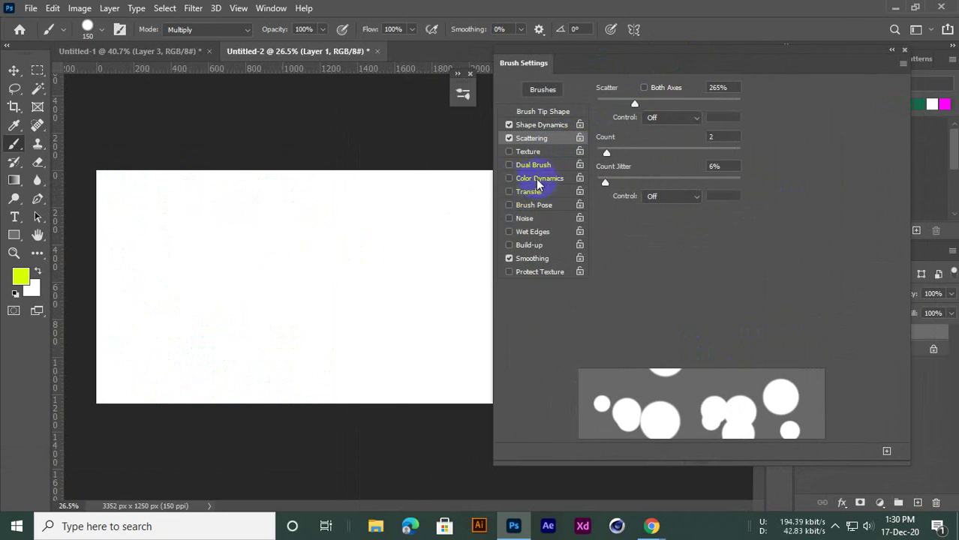
scroll(198, 254, "down", 1)
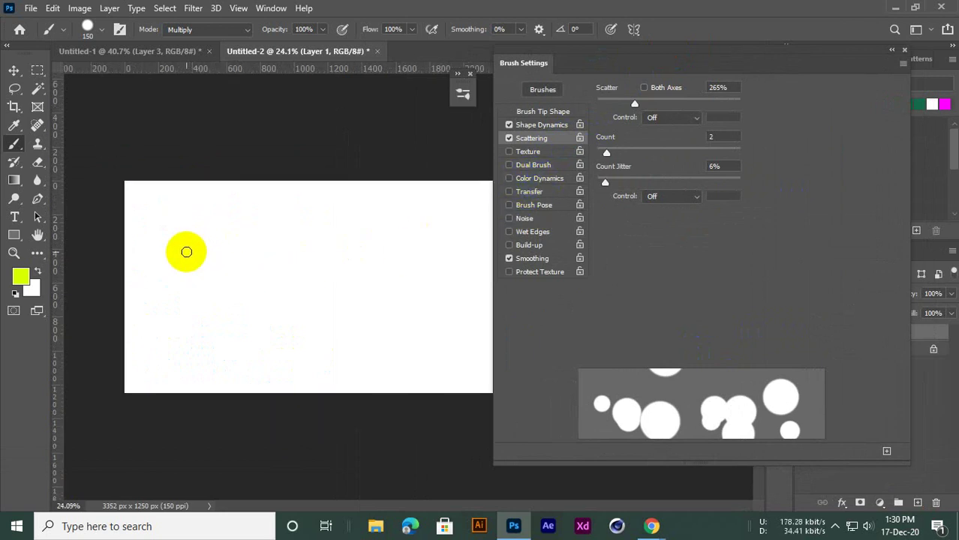
scroll(186, 252, "up", 1)
key("bracketright")
key("bracketright")
key("bracketright")
key("bracketleft")
key("bracketleft")
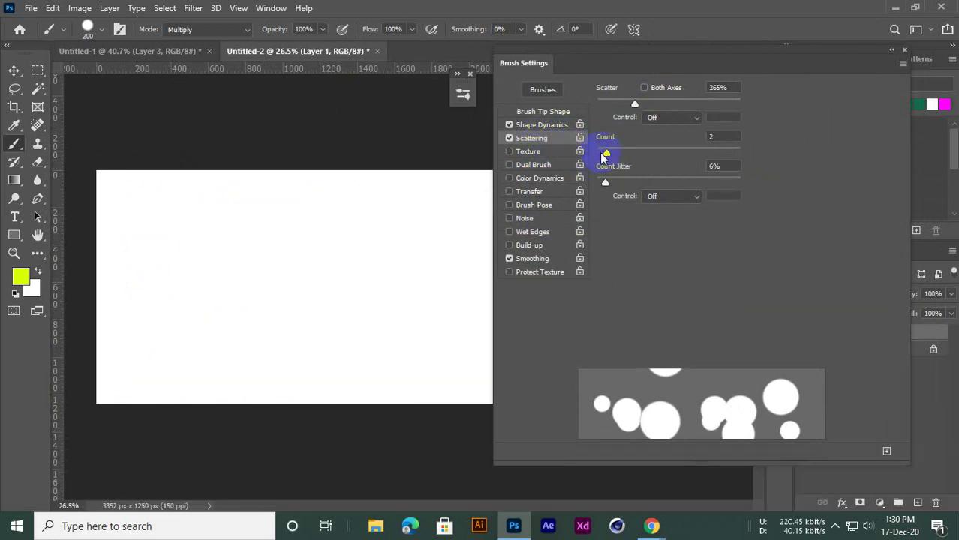
mouse_move(634, 109)
left_mouse_down()
mouse_move(617, 108)
mouse_move(632, 114)
left_mouse_up()
In Shape Dynamics, set Minimum Diameter to 0% and add Roundness Jitter.
left_click(542, 126)
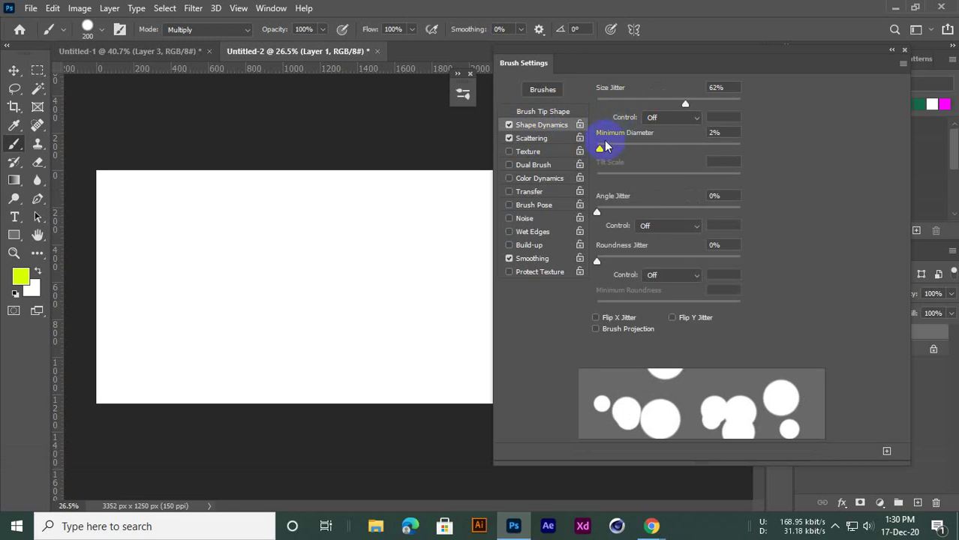
mouse_move(607, 146)
left_mouse_down()
mouse_move(574, 145)
mouse_move(535, 169)
left_mouse_up()
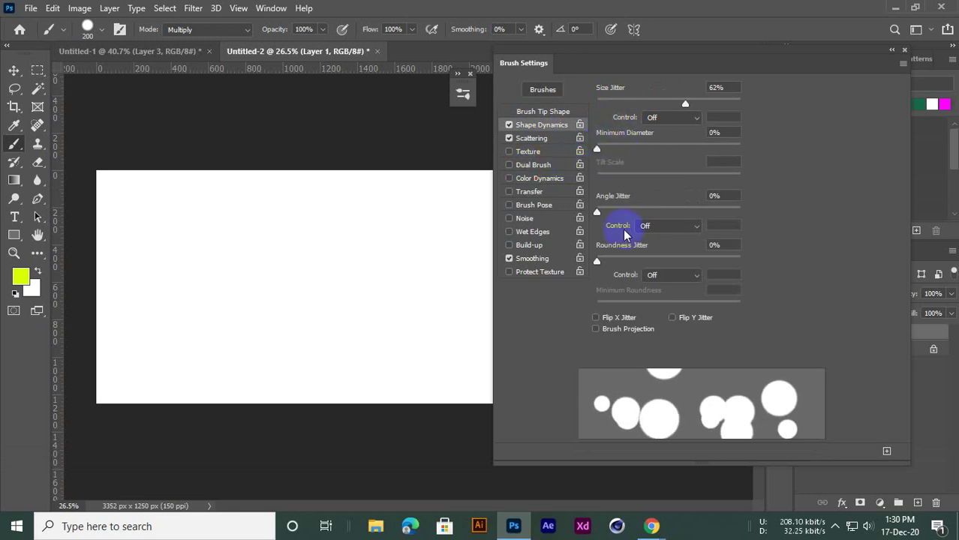
mouse_move(599, 263)
left_mouse_down()
mouse_move(775, 272)
mouse_move(688, 278)
left_mouse_up()
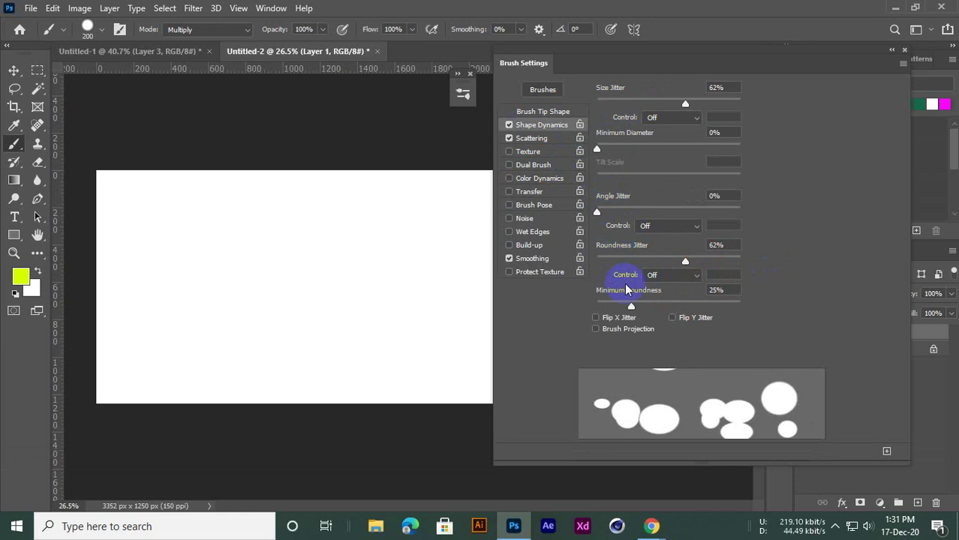
Set the Scattering control to Fade over 25 steps.
left_click(528, 139)
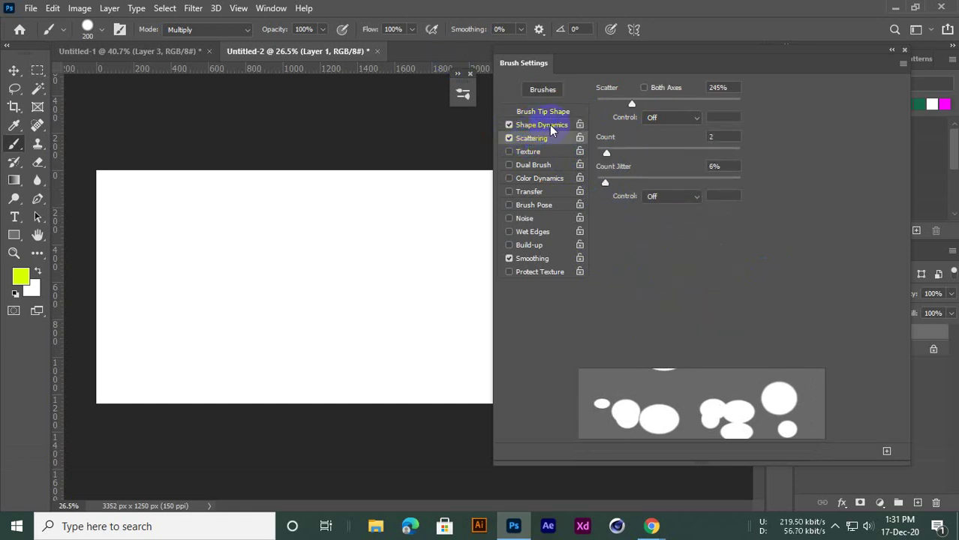
left_click(666, 119)
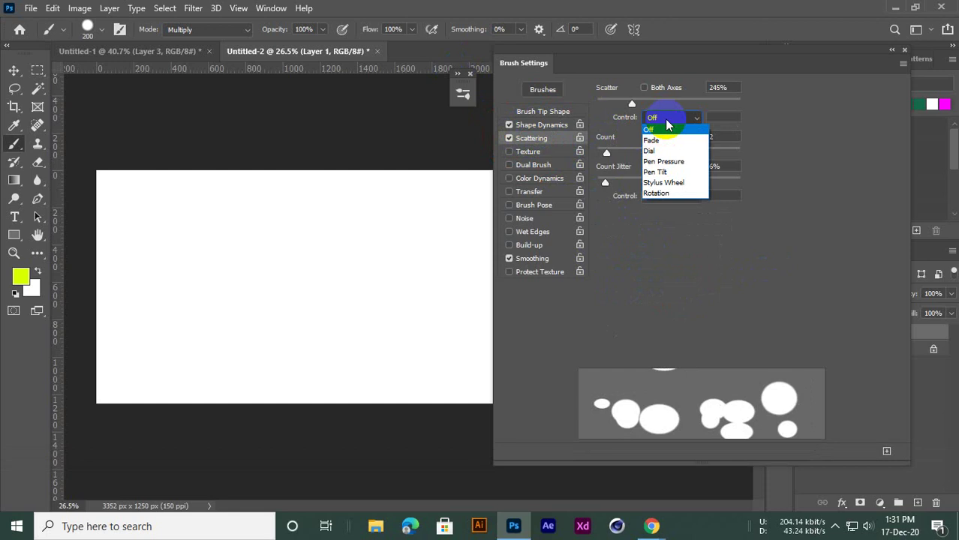
left_click(652, 193)
left_click(651, 140)
left_click(382, 272)
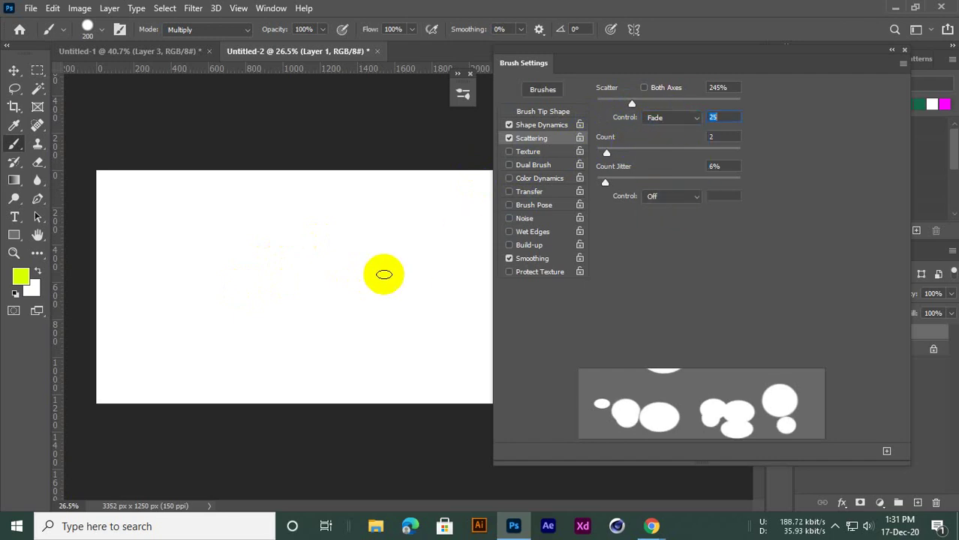
Reduce Count to 1 and paint a fading trail of yellow-green dots.
left_click(530, 126)
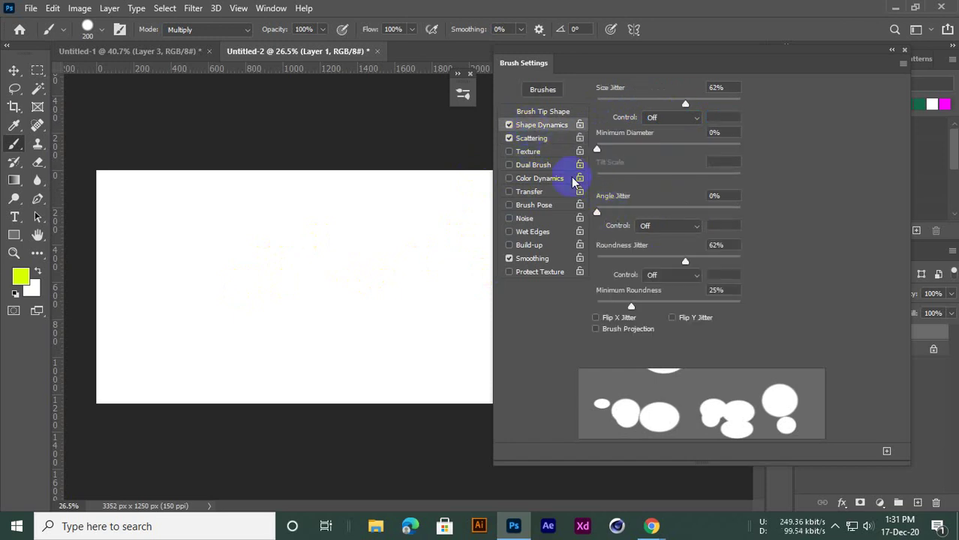
left_click(532, 140)
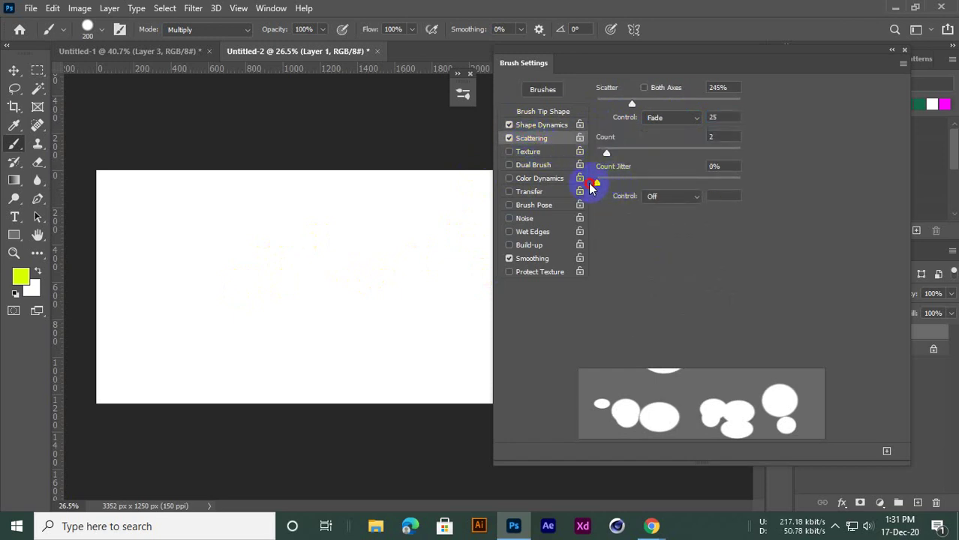
left_click_drag(605, 157, 585, 153)
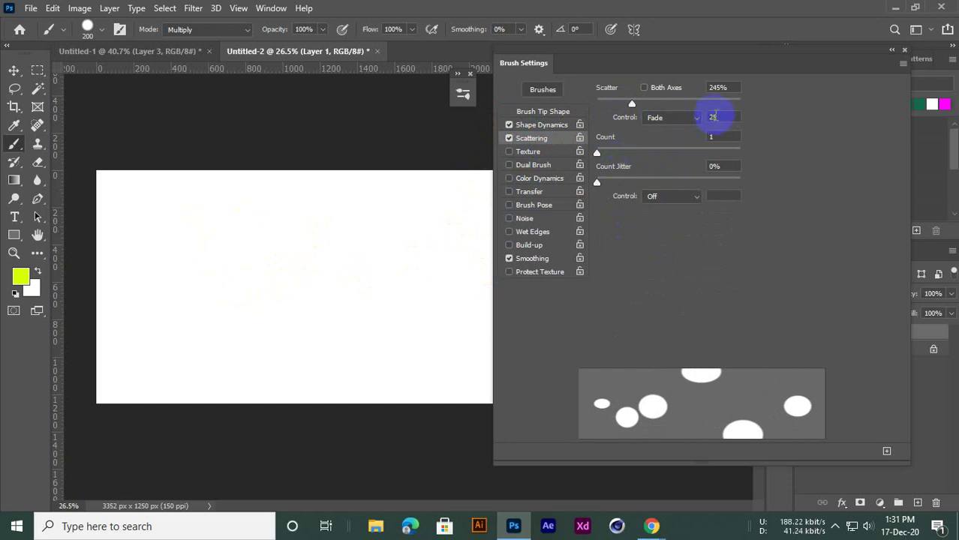
mouse_move(133, 323)
left_mouse_down()
mouse_move(205, 220)
mouse_move(390, 261)
mouse_move(468, 340)
mouse_move(342, 356)
mouse_move(122, 339)
left_mouse_up()
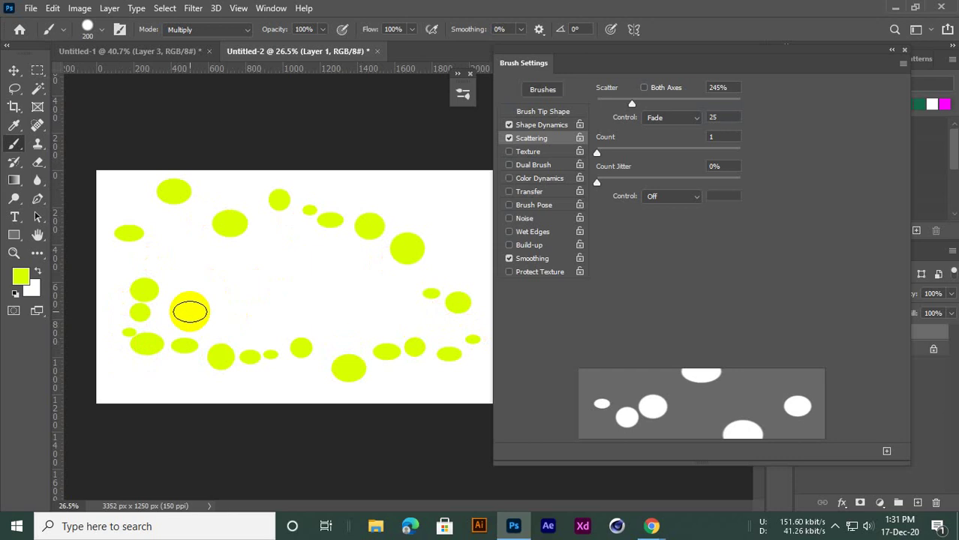
scroll(259, 307, "down", 1)
scroll(258, 308, "down", 1)
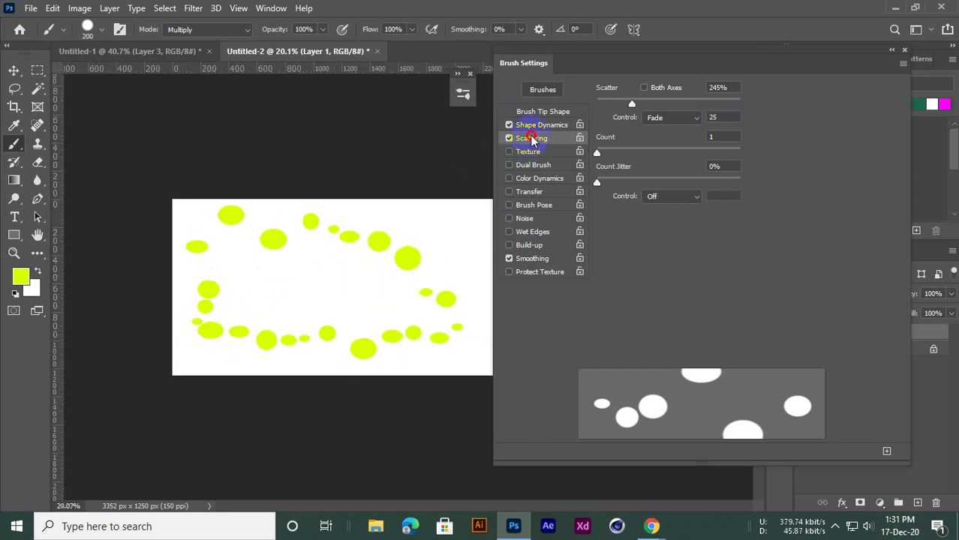
Remove the scatter and roundness jitter, then clear the canvas to white.
left_click_drag(632, 103, 546, 107)
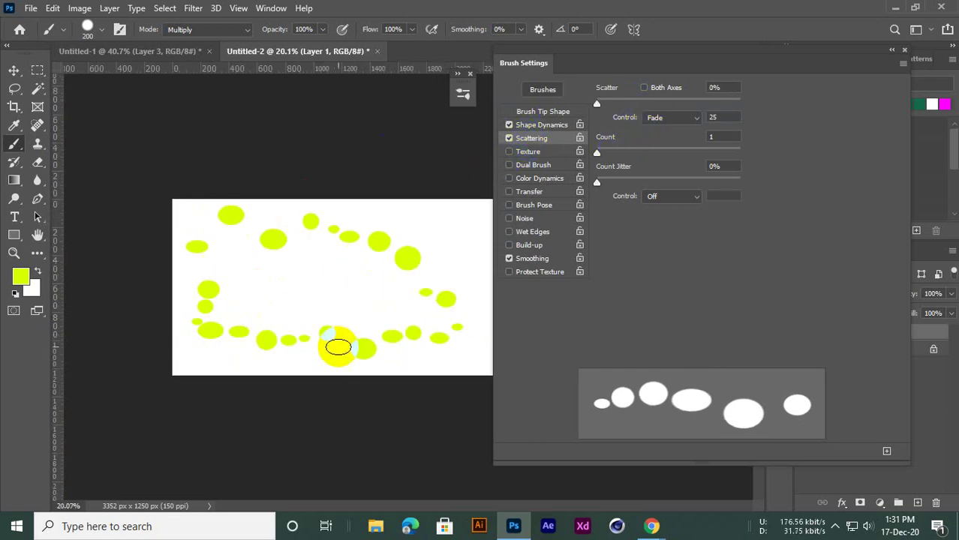
left_click(531, 125)
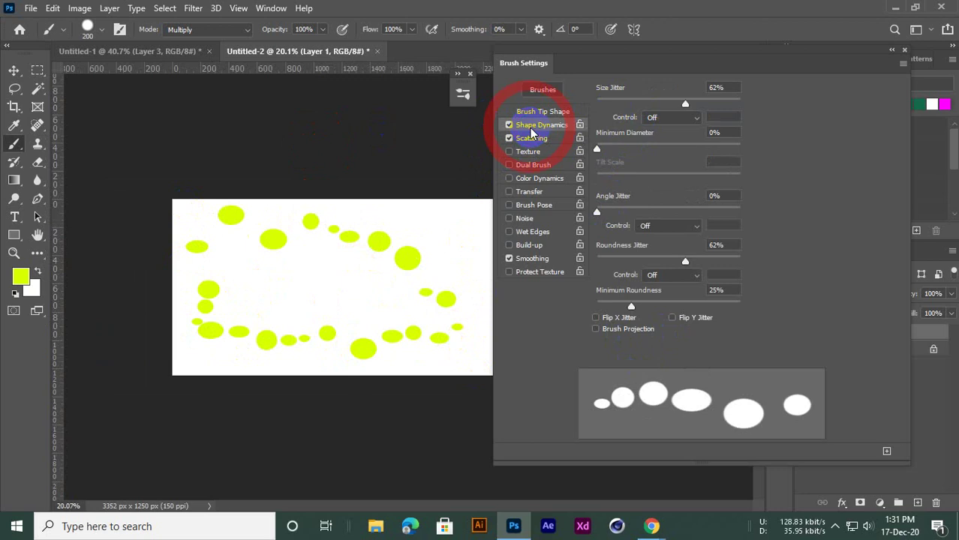
left_click_drag(679, 261, 597, 260)
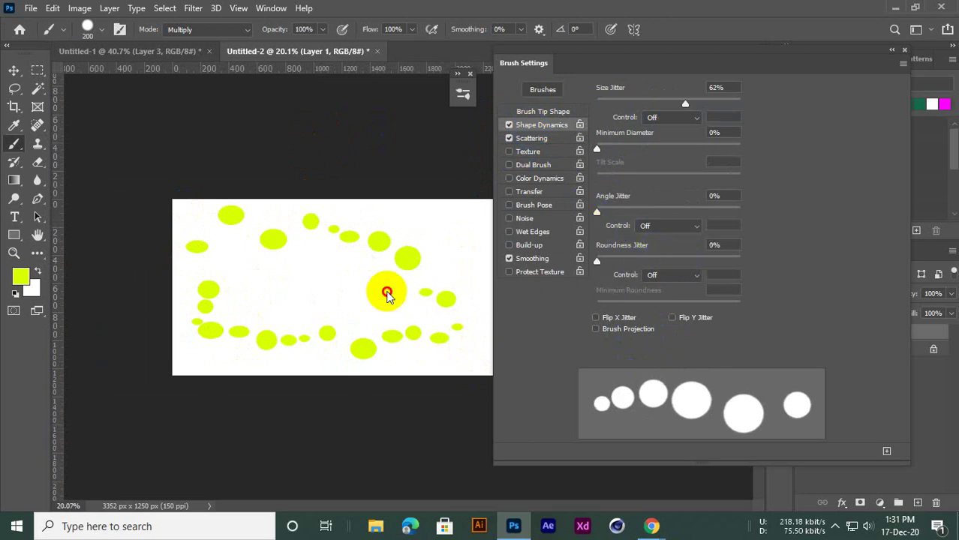
key("Delete")
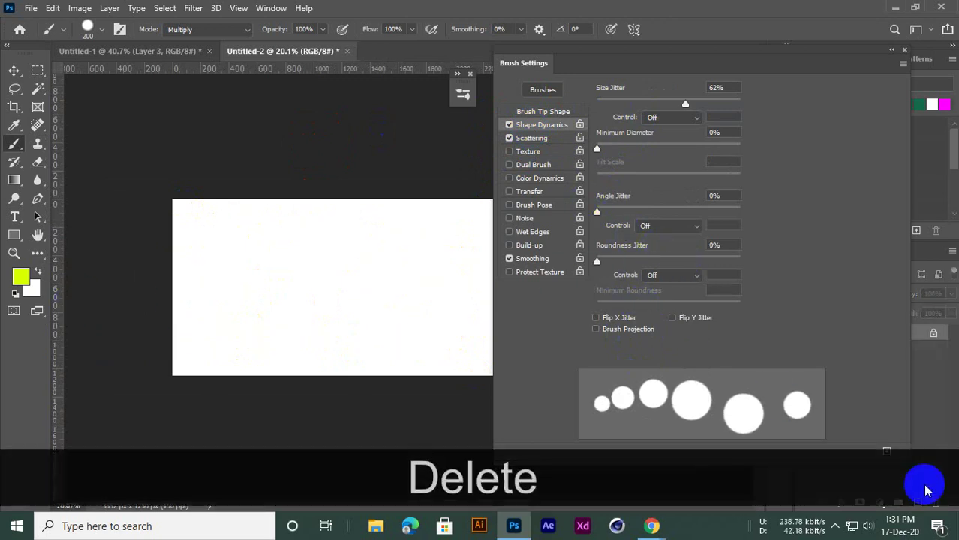
Set the blend mode back to Normal and make blue #000cff the foreground colour.
left_click(180, 30)
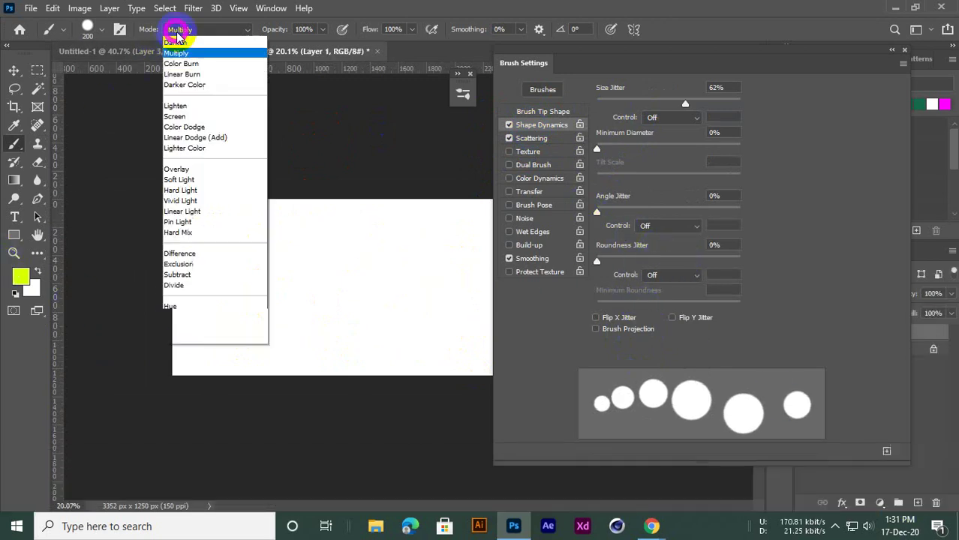
left_click(177, 43)
left_click(20, 277)
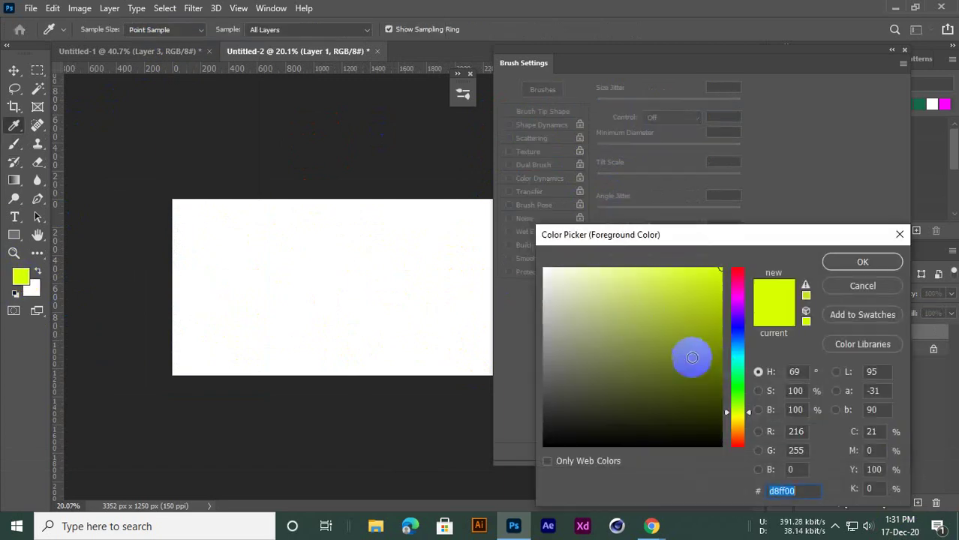
left_click(735, 345)
left_click(833, 260)
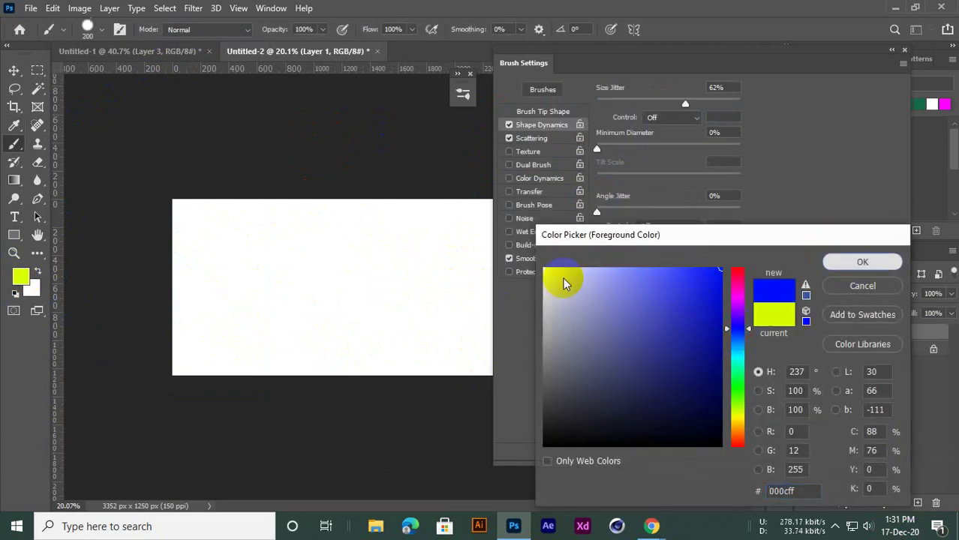
Paint a blue test stroke, delete that layer, and add a new empty layer.
mouse_move(206, 235)
left_mouse_down()
mouse_move(496, 347)
mouse_move(341, 267)
mouse_move(253, 248)
mouse_move(201, 320)
mouse_move(246, 346)
left_mouse_up()
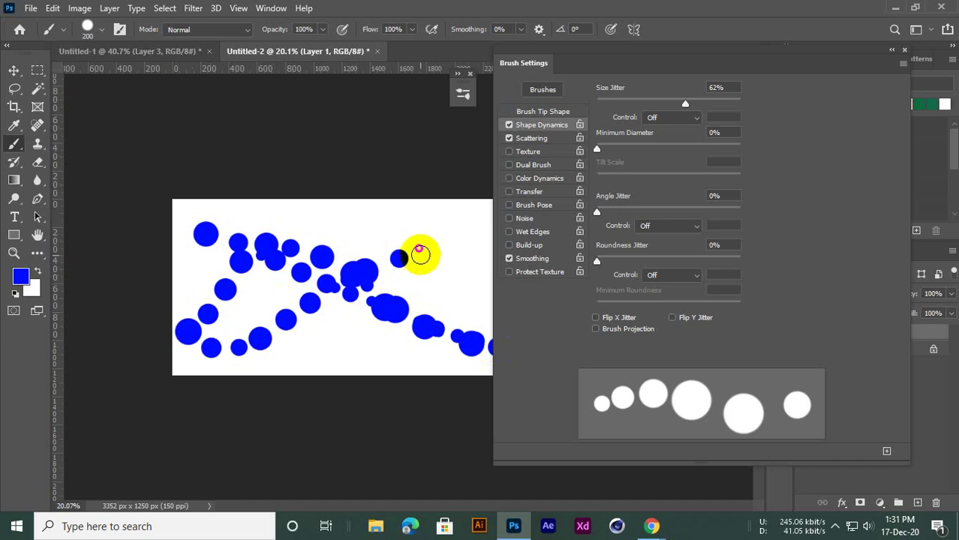
key("Delete")
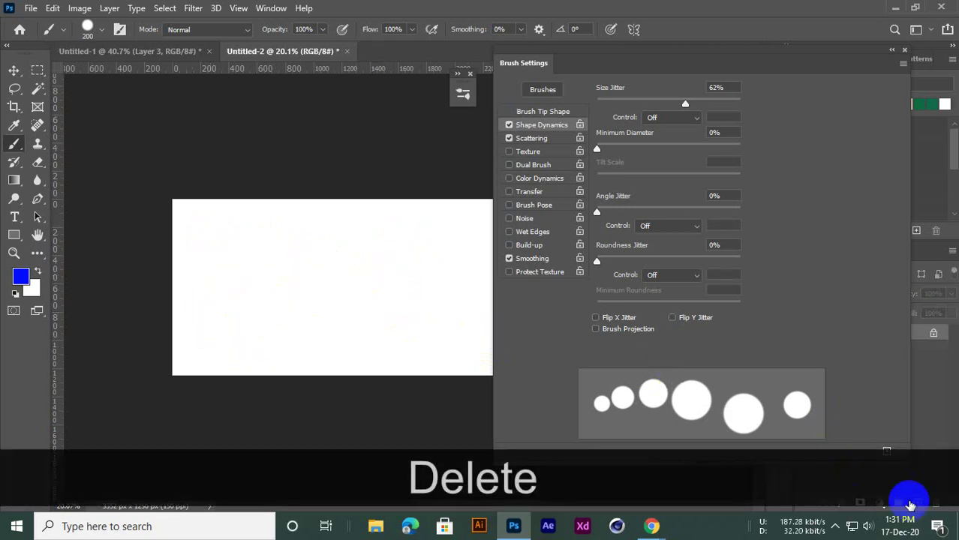
left_click(915, 502)
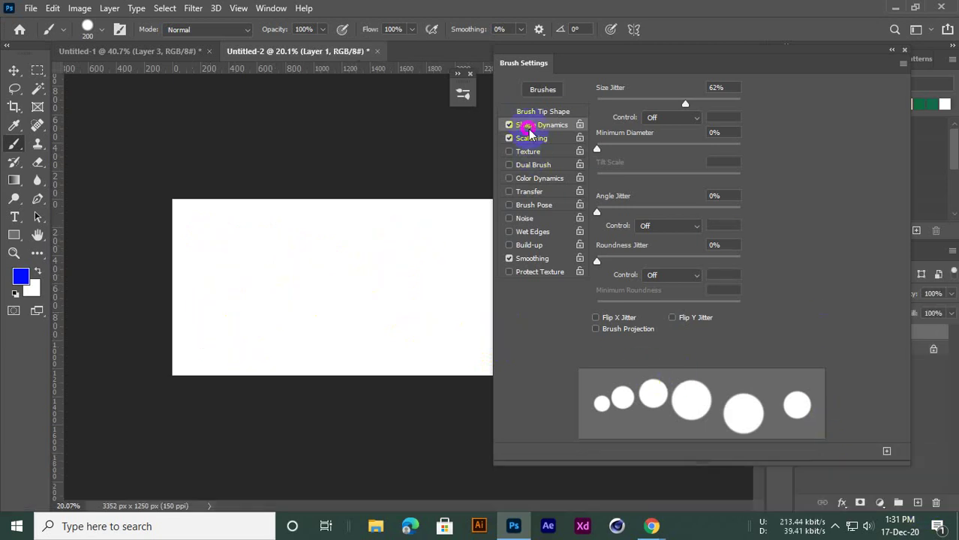
Set the scatter Fade to 5 steps and paint a test stroke of fading dots.
left_click(533, 139)
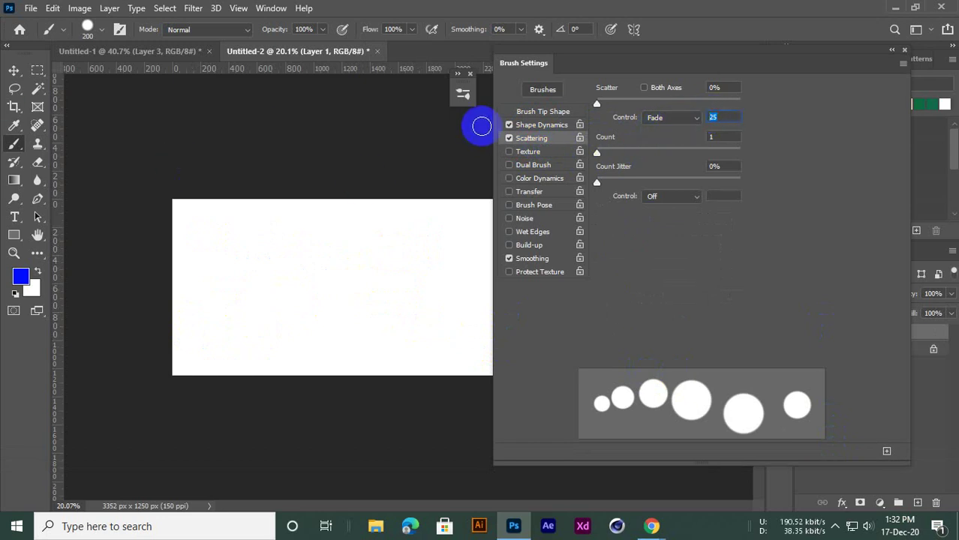
type("5")
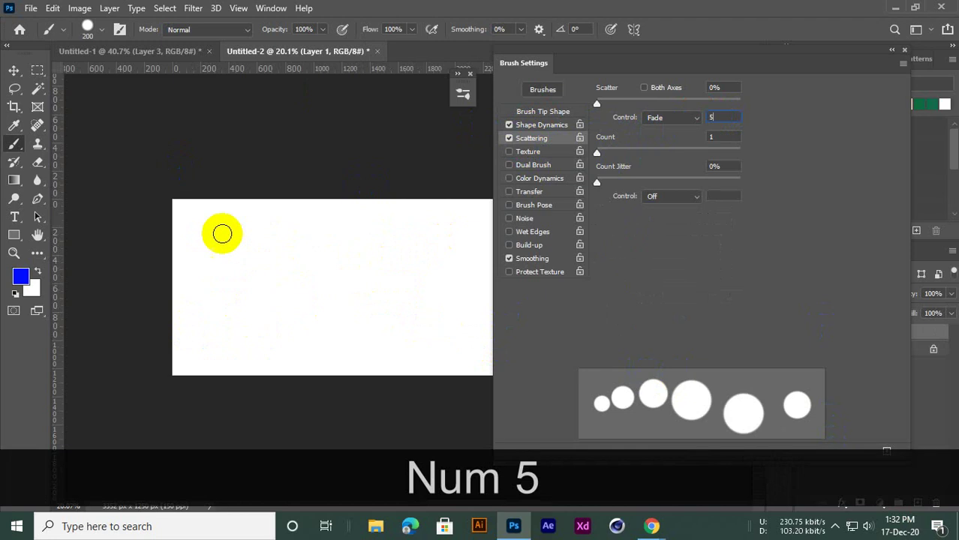
mouse_move(218, 230)
left_mouse_down()
mouse_move(442, 372)
mouse_move(413, 279)
mouse_move(338, 248)
mouse_move(180, 337)
mouse_move(224, 261)
mouse_move(331, 229)
mouse_move(449, 235)
mouse_move(499, 263)
left_mouse_up()
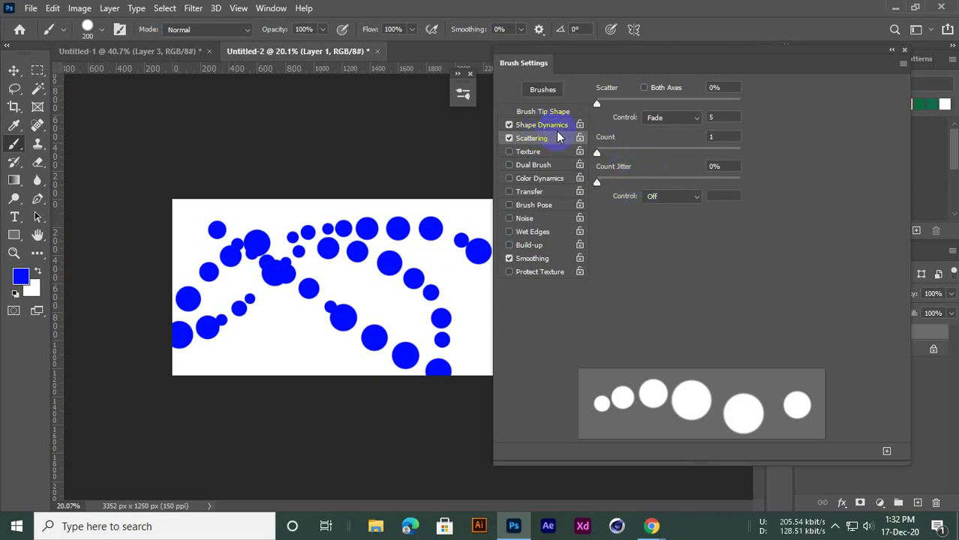
Raise Scatter to 127%, delete the test layer, and paint a looping blue dot stroke.
mouse_move(598, 108)
left_mouse_down()
mouse_move(635, 107)
mouse_move(615, 105)
left_mouse_up()
key("Delete")
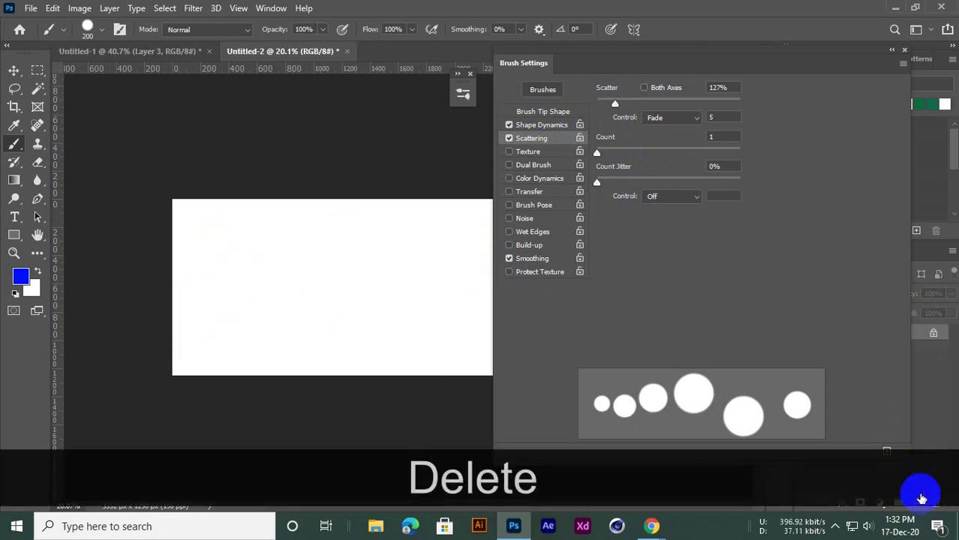
mouse_move(201, 228)
left_mouse_down()
mouse_move(442, 331)
mouse_move(460, 323)
mouse_move(315, 258)
mouse_move(195, 334)
mouse_move(225, 242)
mouse_move(427, 313)
mouse_move(433, 264)
mouse_move(293, 359)
mouse_move(425, 214)
mouse_move(363, 257)
mouse_move(374, 254)
mouse_move(374, 298)
mouse_move(387, 331)
mouse_move(388, 275)
mouse_move(460, 345)
mouse_move(412, 309)
mouse_move(428, 271)
left_mouse_up()
scroll(410, 281, "down", 2)
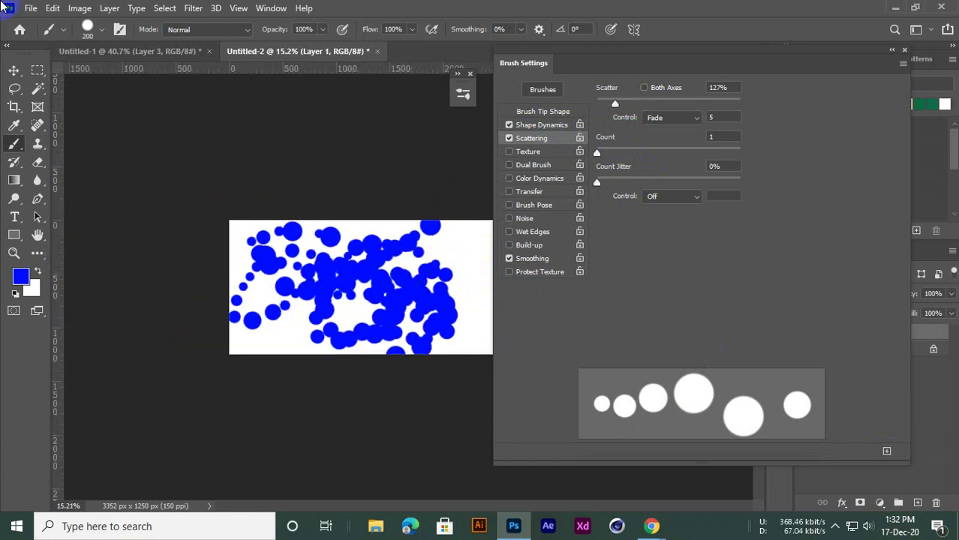
left_click(672, 120)
Set the Shape Dynamics Size Jitter control to Fade with 10 steps.
left_click(668, 127)
left_click(556, 129)
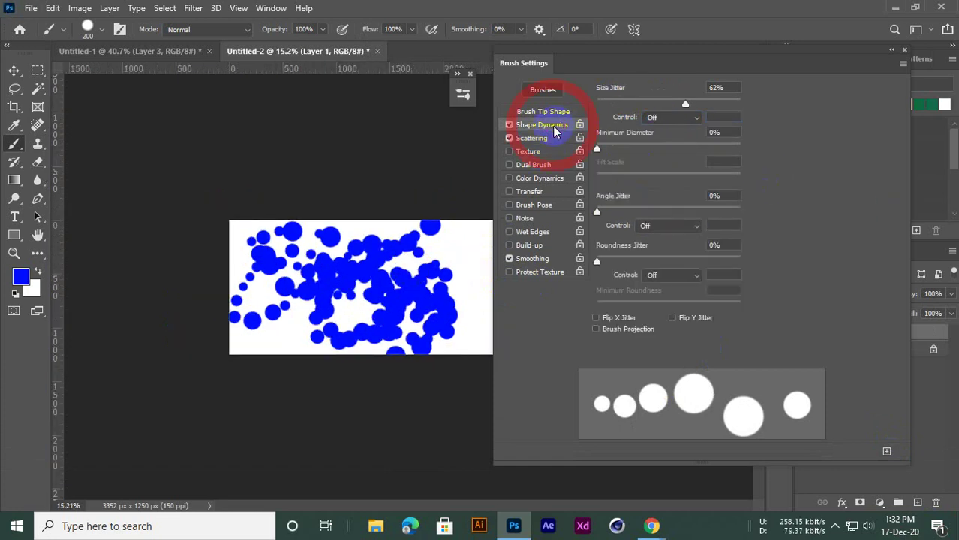
left_click(690, 121)
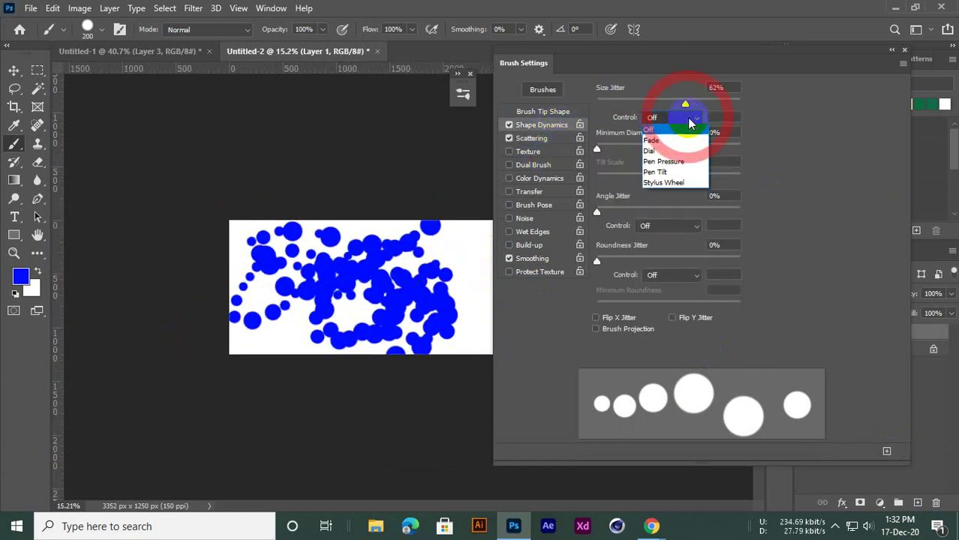
left_click(652, 140)
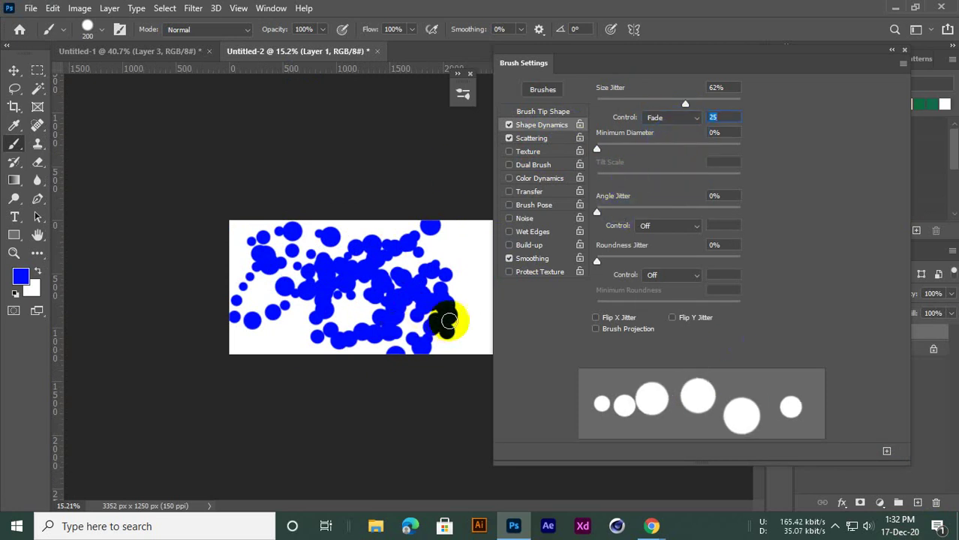
key("Delete")
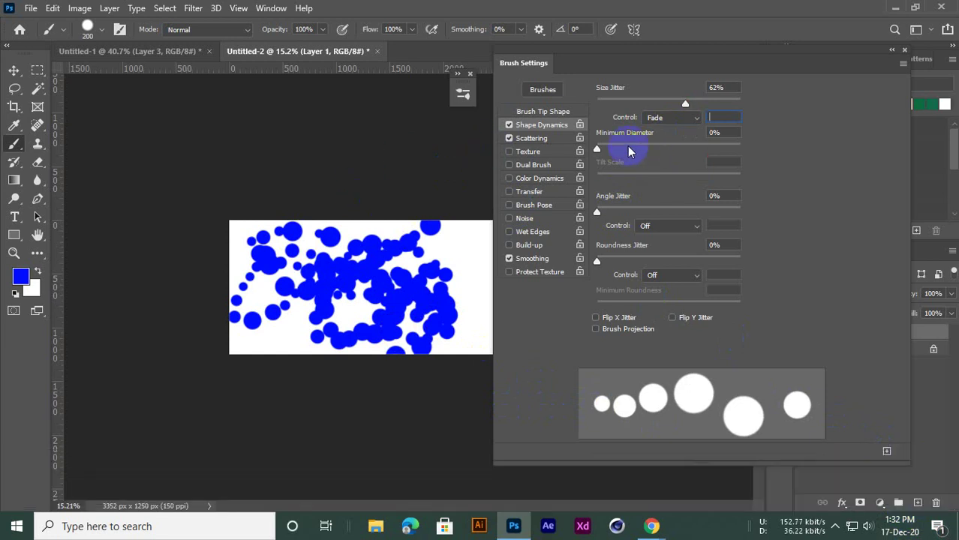
type("10")
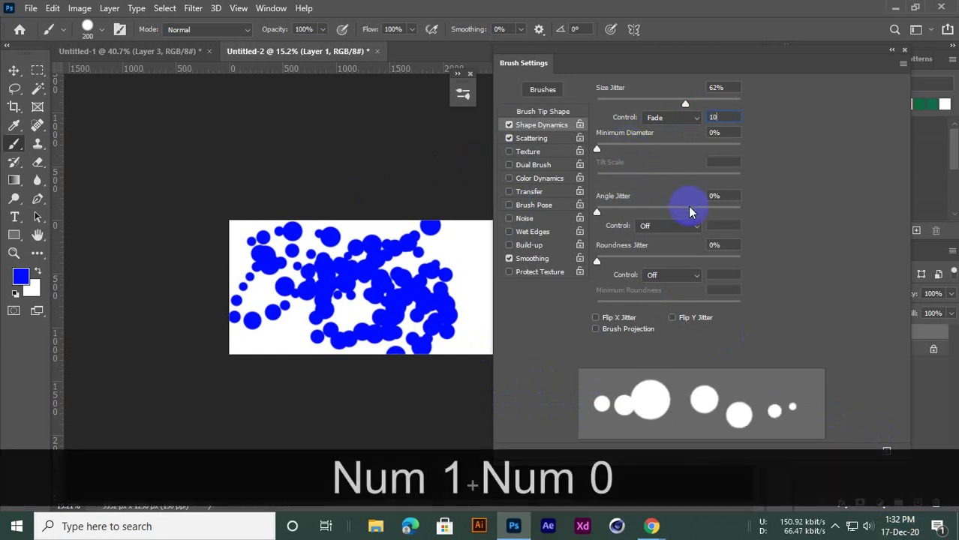
key("Return")
Delete the old layer and paint several strokes of shrinking blue dots.
key("Delete")
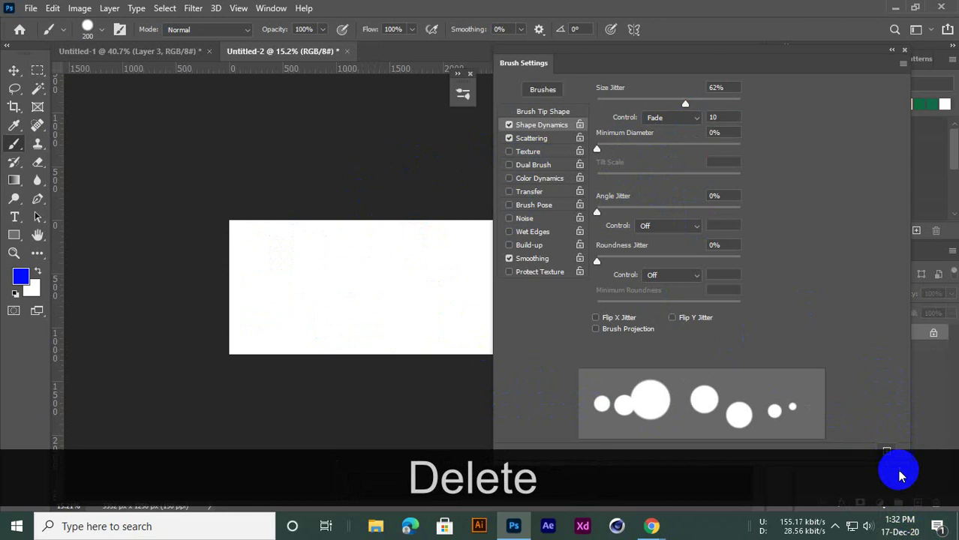
left_click_drag(254, 253, 431, 336)
scroll(407, 288, "up", 2)
left_click_drag(243, 210, 418, 286)
left_click_drag(199, 289, 377, 364)
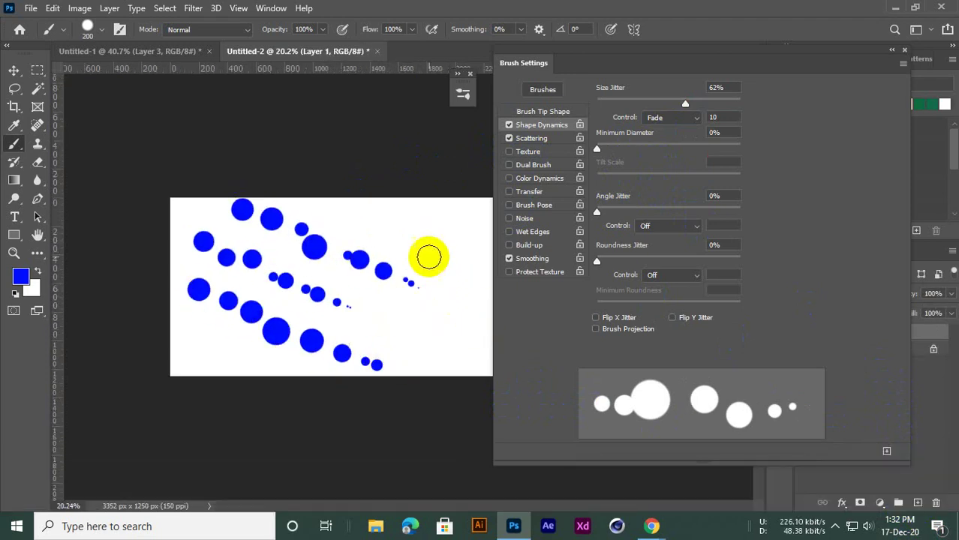
left_click(450, 261)
mouse_move(450, 261)
left_mouse_down()
mouse_move(432, 338)
mouse_move(385, 369)
left_mouse_up()
left_click(332, 281)
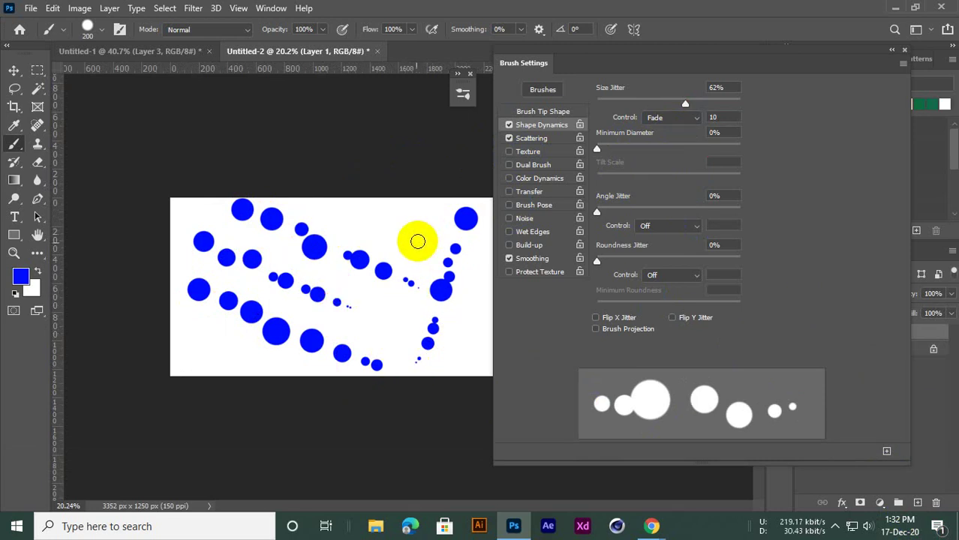
scroll(367, 276, "down", 2)
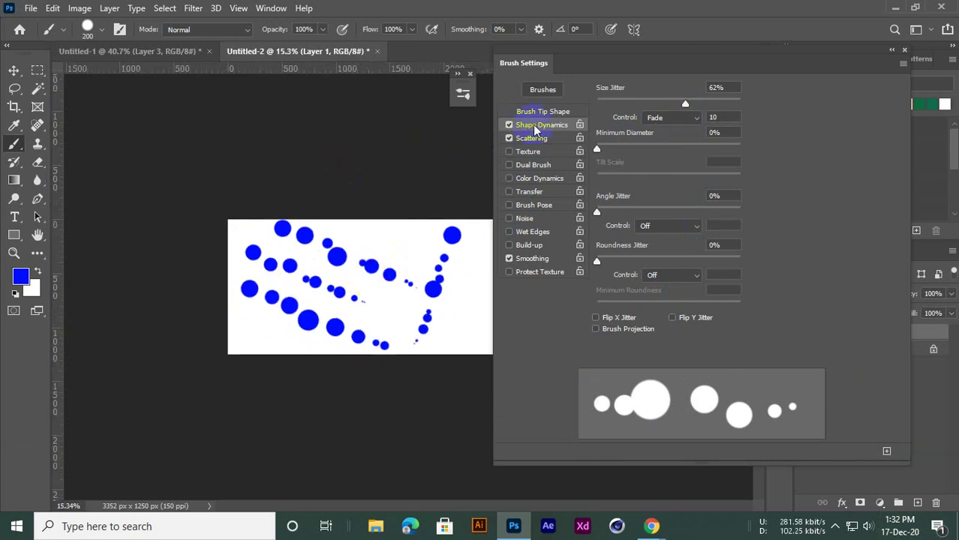
Turn the Scattering control Off.
left_click(532, 140)
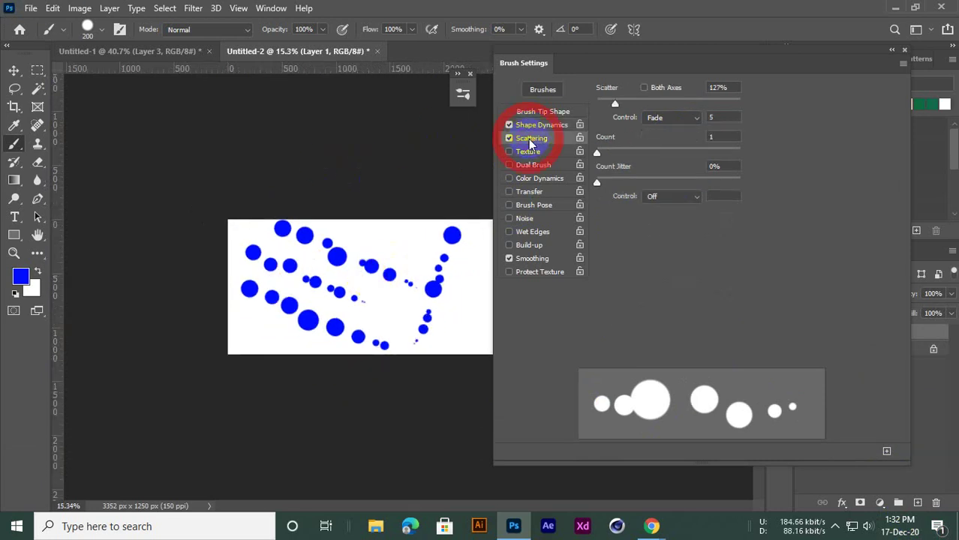
left_click(659, 118)
left_click(654, 141)
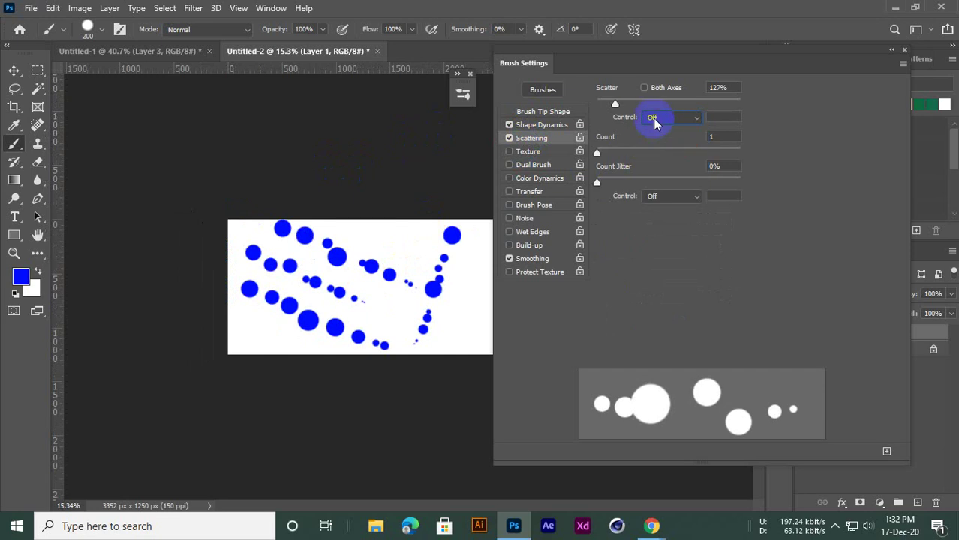
left_click(653, 118)
left_click(657, 132)
Keep size fading at 10 steps, test a stroke, then delete the layer and add a new one.
left_click(531, 125)
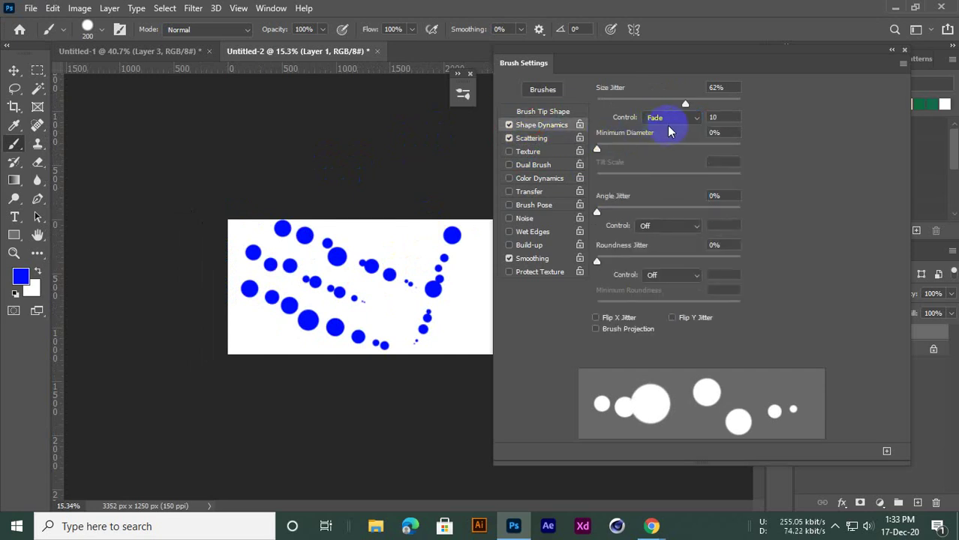
left_click(672, 118)
left_click(650, 141)
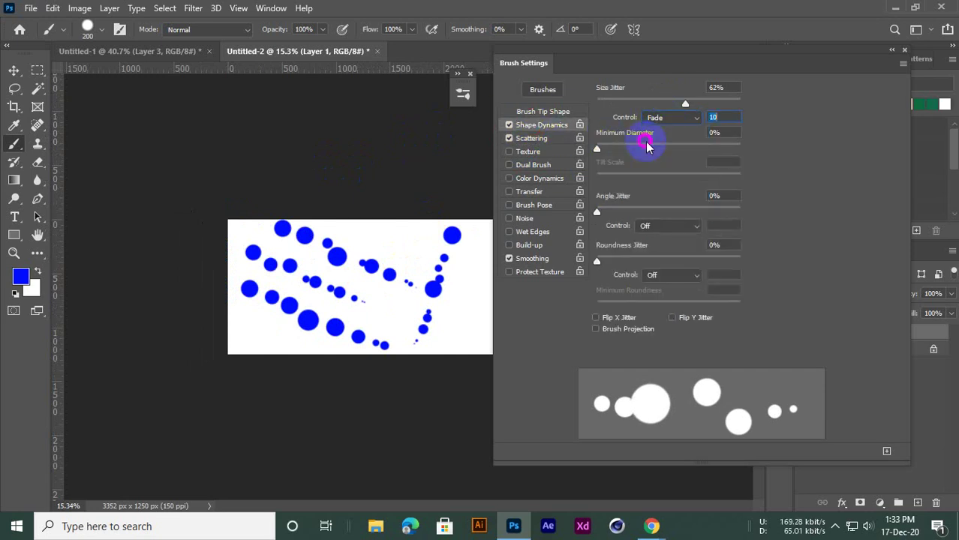
mouse_move(364, 237)
left_mouse_down()
mouse_move(434, 262)
mouse_move(490, 301)
mouse_move(469, 331)
mouse_move(394, 327)
mouse_move(429, 256)
left_mouse_up()
key("Delete")
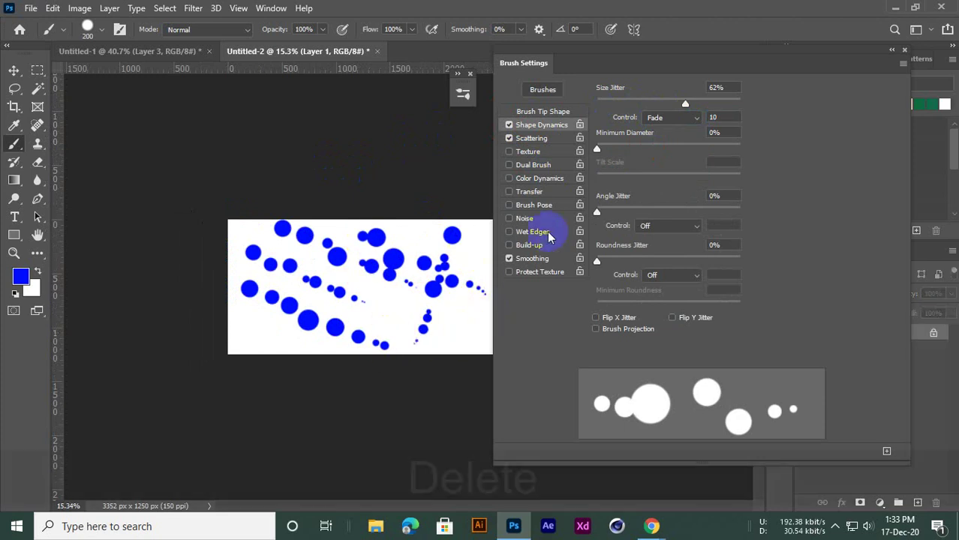
left_click(916, 500)
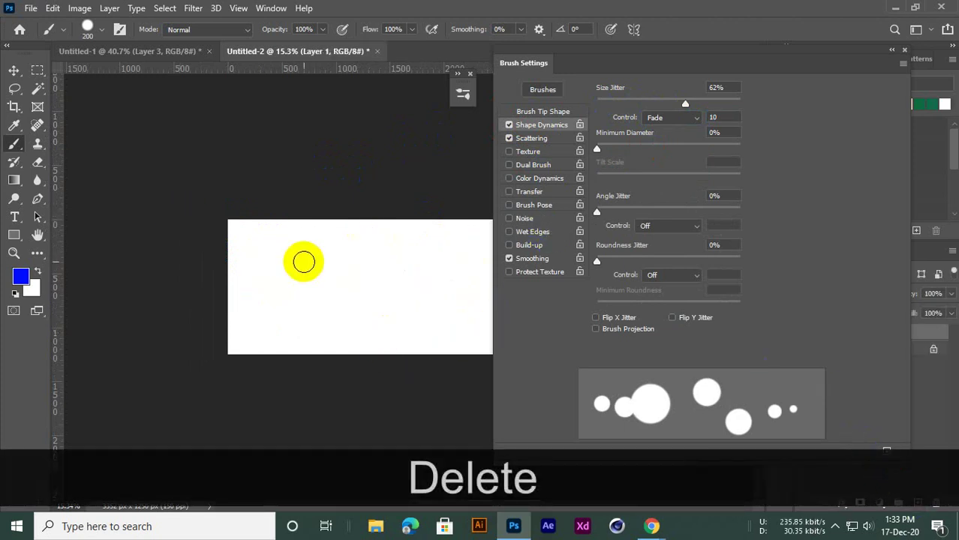
Set the brush's size jitter to 0% for even dots.
scroll(293, 270, "up", 2)
scroll(304, 255, "up", 2)
scroll(293, 271, "down", 1)
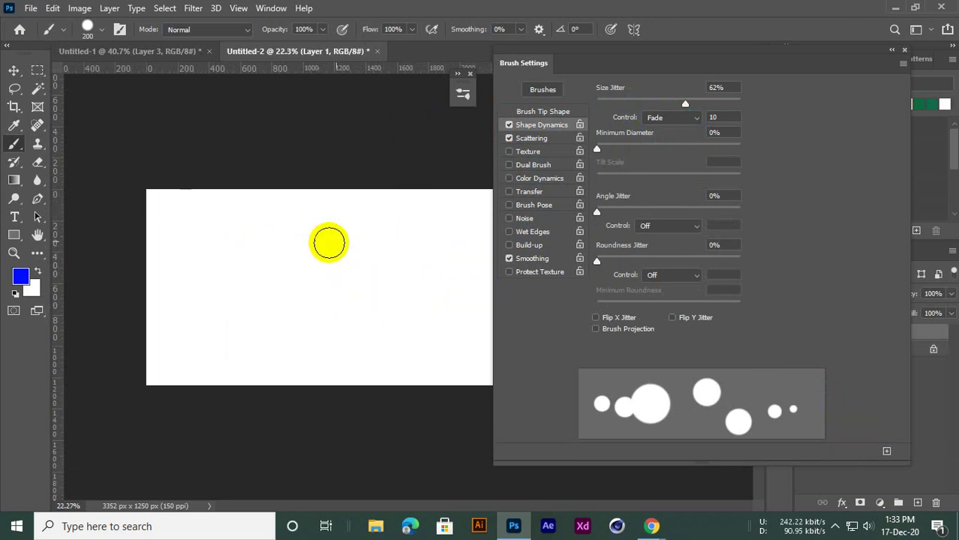
left_click_drag(688, 106, 521, 96)
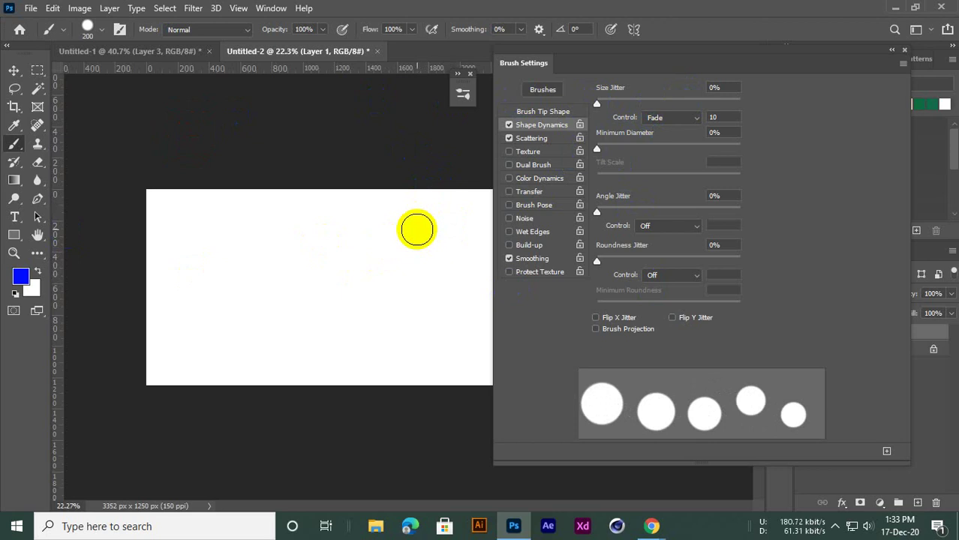
Paint four curving strokes of shrinking blue dots across the canvas.
mouse_move(393, 258)
left_mouse_down()
mouse_move(421, 300)
mouse_move(334, 327)
left_mouse_up()
left_click_drag(275, 236, 118, 156)
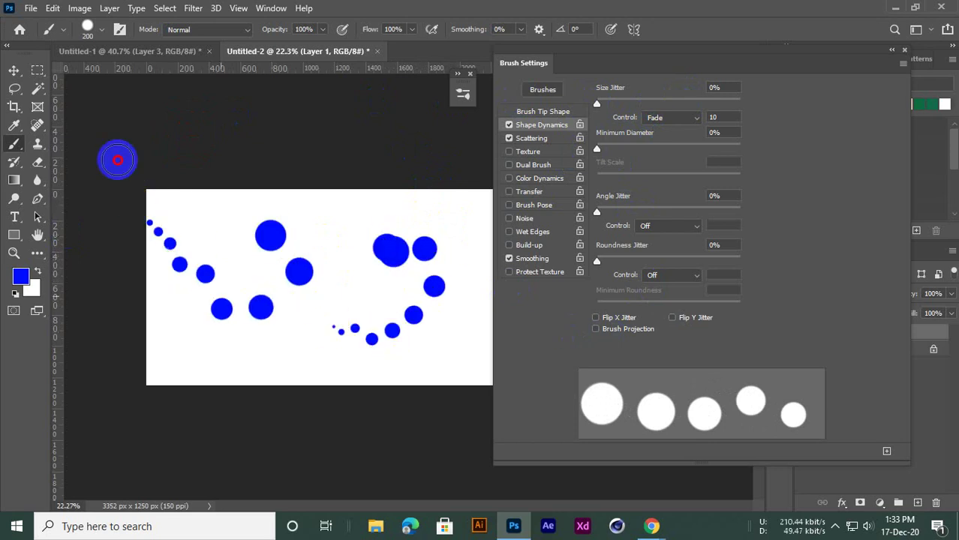
left_click_drag(454, 276, 300, 317)
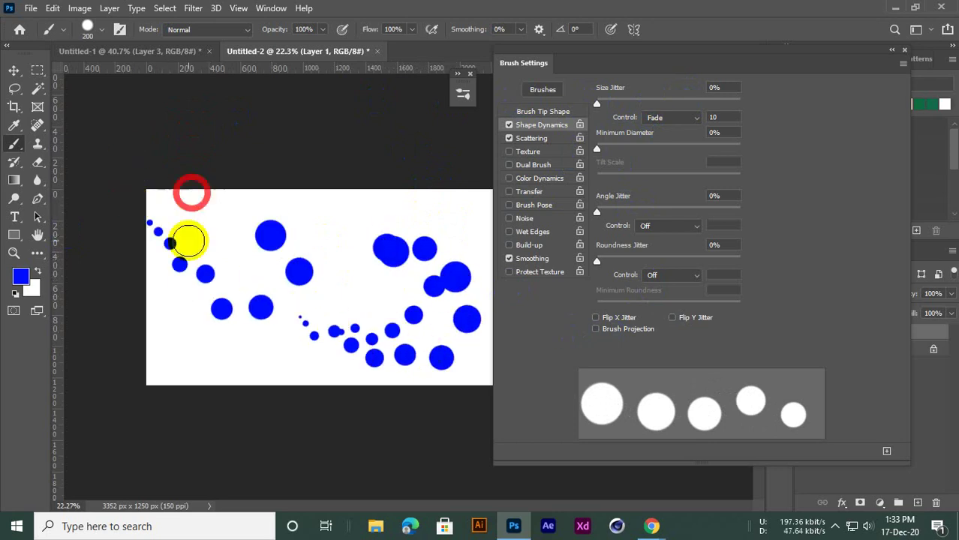
mouse_move(284, 349)
left_mouse_down()
mouse_move(218, 361)
mouse_move(99, 159)
left_mouse_up()
scroll(285, 288, "down", 3)
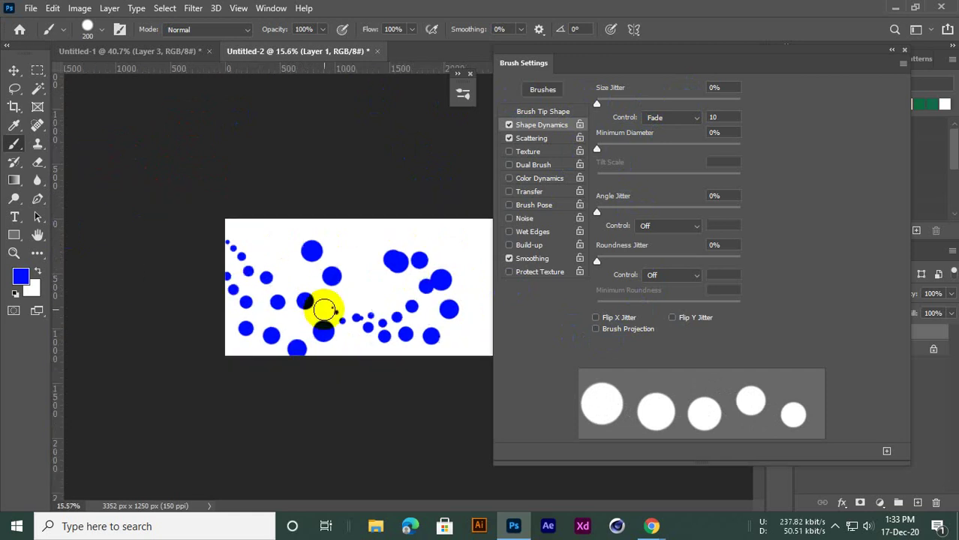
scroll(439, 274, "up", 3)
scroll(445, 283, "up", 3)
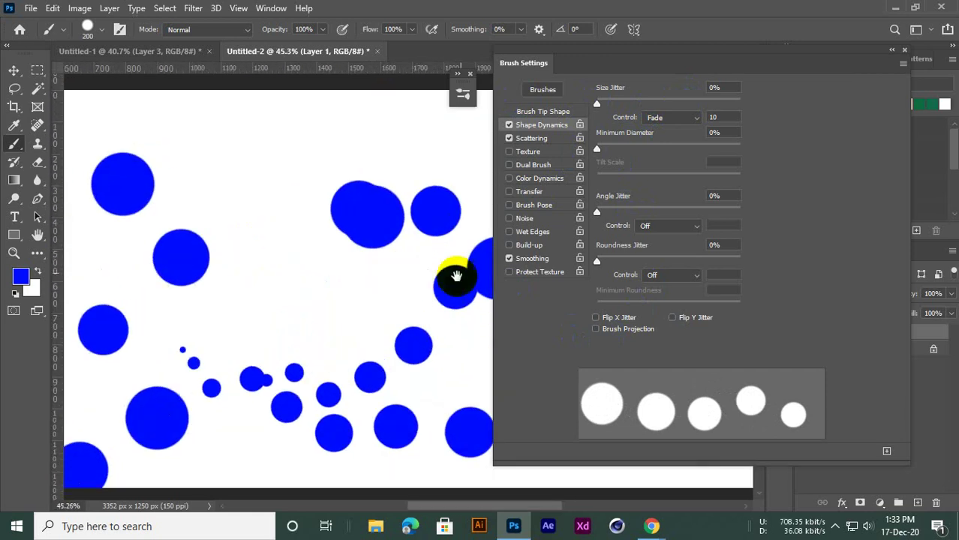
key("space")
left_click_drag(456, 278, 210, 300)
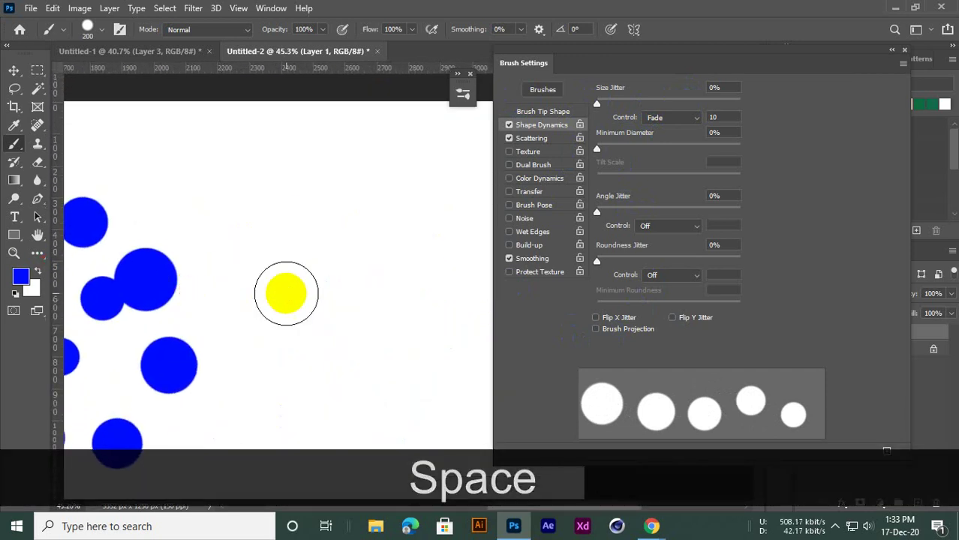
Shrink the brush to 70 pixels, paint five more fading blue dot trails, and show Scattering.
key("bracketleft")
key("bracketleft")
key("bracketleft")
key("bracketleft")
key("bracketleft")
key("bracketleft")
key("bracketleft")
left_click_drag(446, 236, 343, 300)
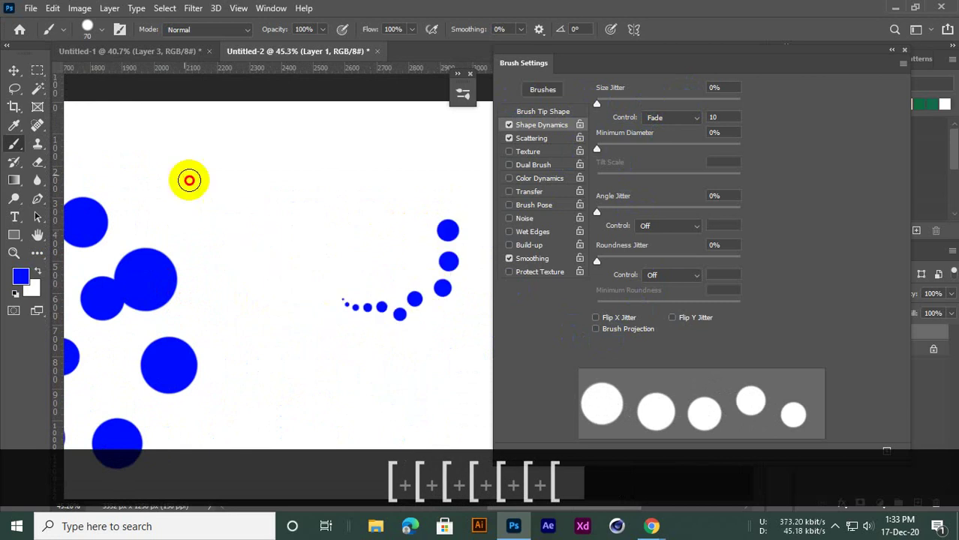
mouse_move(379, 191)
left_mouse_down()
mouse_move(369, 223)
mouse_move(245, 220)
left_mouse_up()
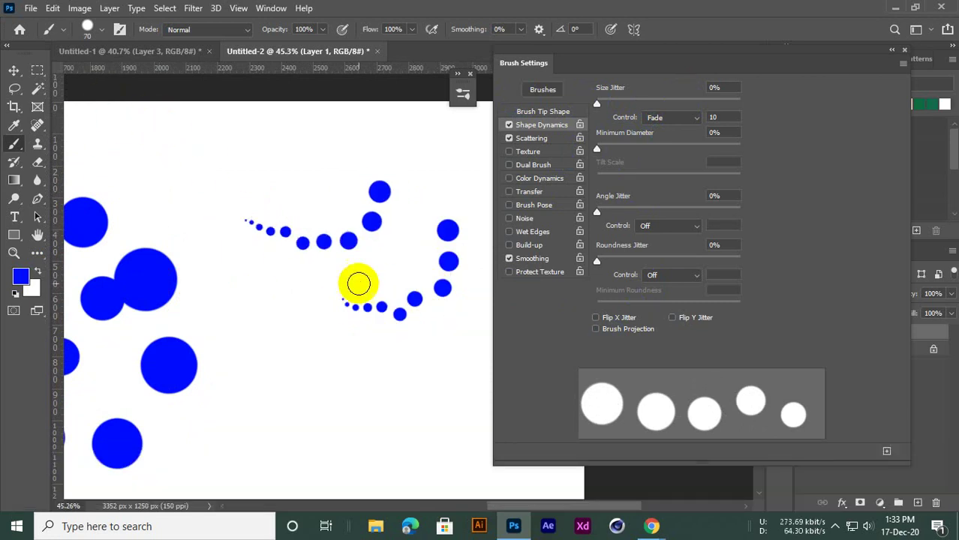
left_click_drag(355, 274, 203, 259)
left_click_drag(408, 409, 261, 366)
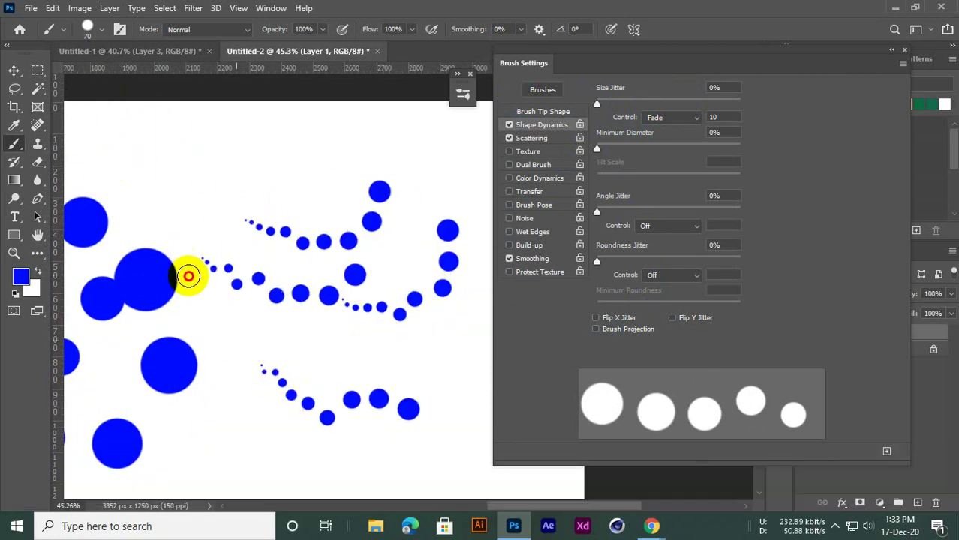
mouse_move(345, 167)
left_mouse_down()
mouse_move(259, 179)
mouse_move(189, 106)
left_mouse_up()
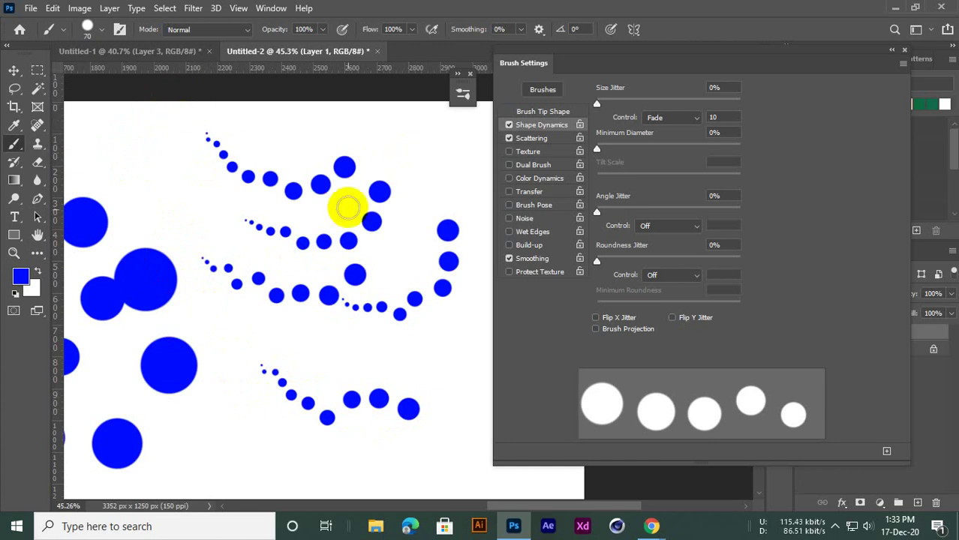
scroll(300, 274, "down", 5)
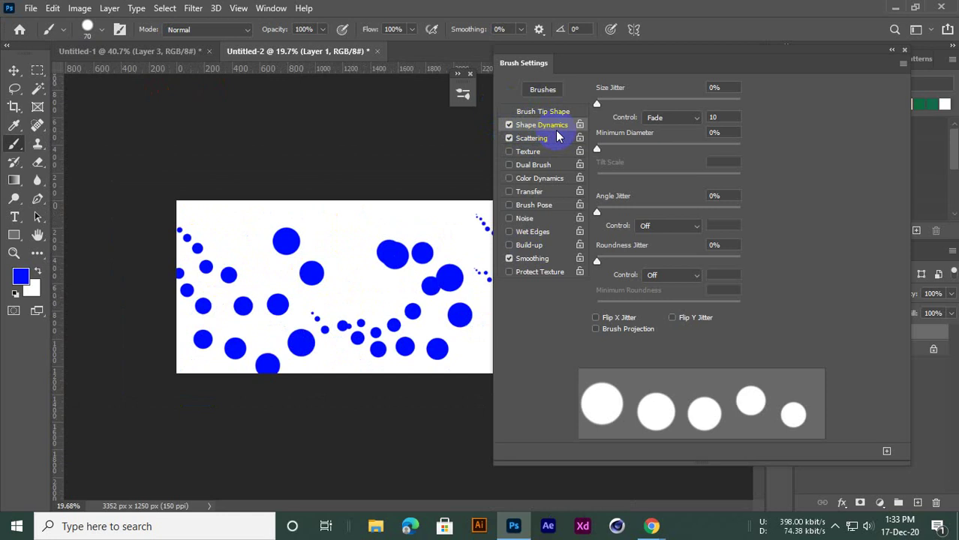
left_click(525, 139)
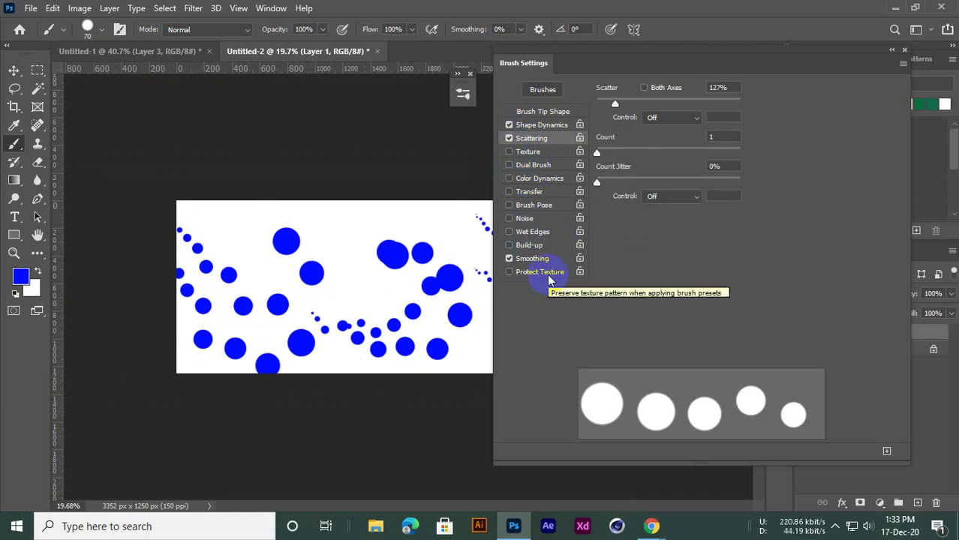
Clear the dots, add a new layer, enable Color Dynamics, and enlarge the brush to 150 pixels.
key("Delete")
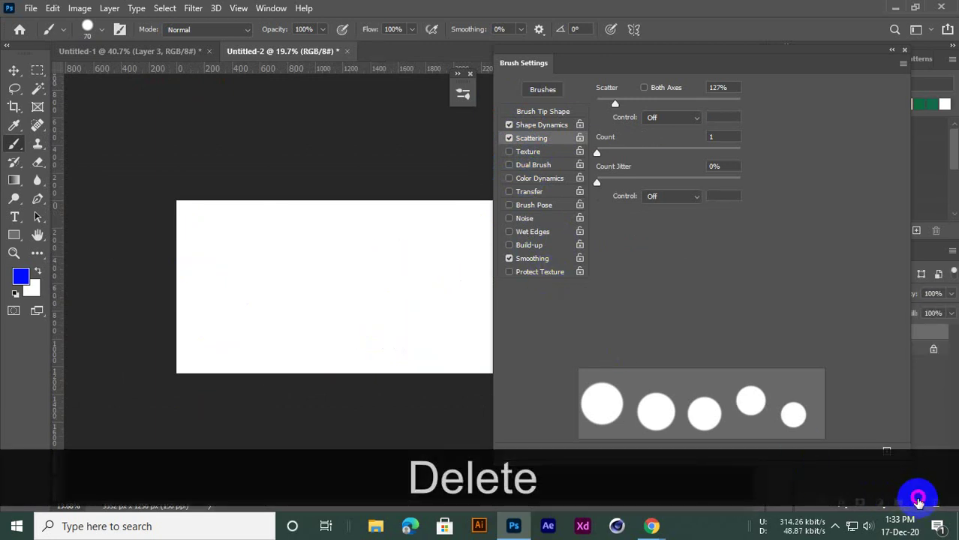
left_click(919, 501)
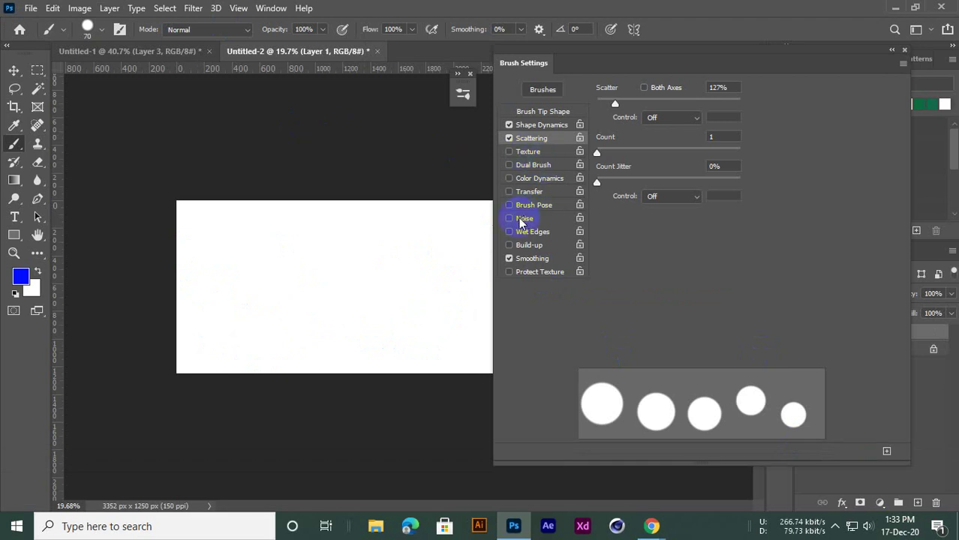
left_click(533, 180)
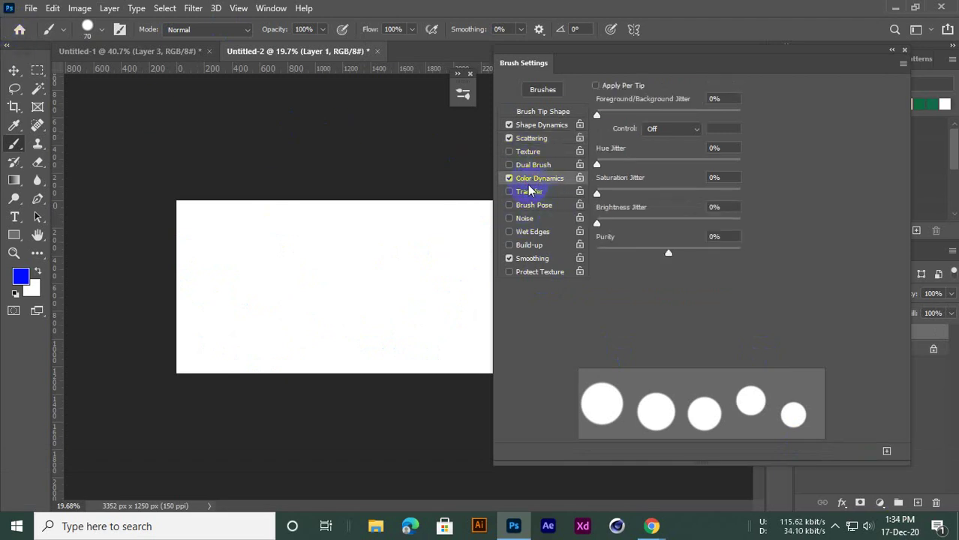
key("bracketright")
key("bracketright")
key("bracketright")
key("bracketright")
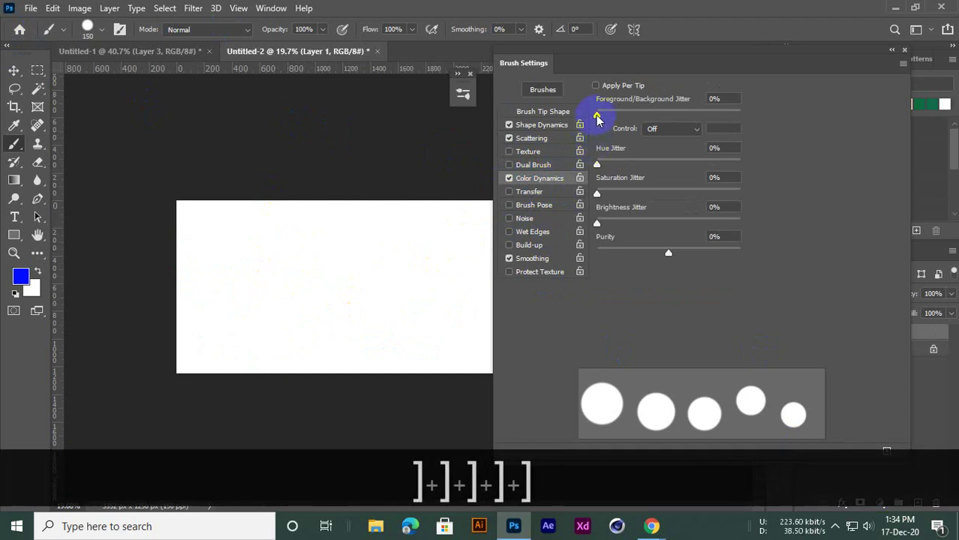
Raise foreground/background jitter to 17% and paint two test dot trails.
left_click_drag(597, 118, 609, 122)
mouse_move(386, 248)
left_mouse_down()
mouse_move(376, 296)
mouse_move(285, 272)
left_mouse_up()
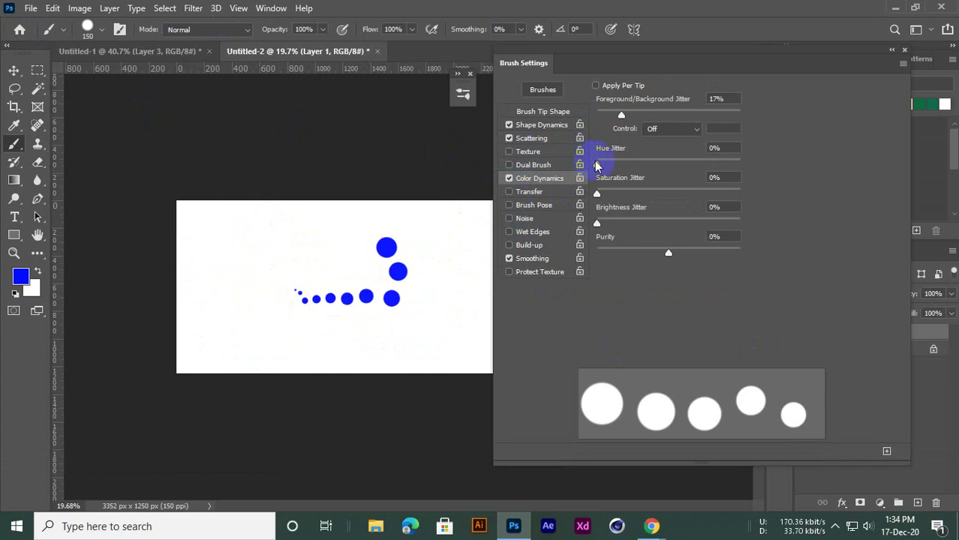
mouse_move(443, 239)
left_mouse_down()
mouse_move(445, 299)
mouse_move(364, 322)
left_mouse_up()
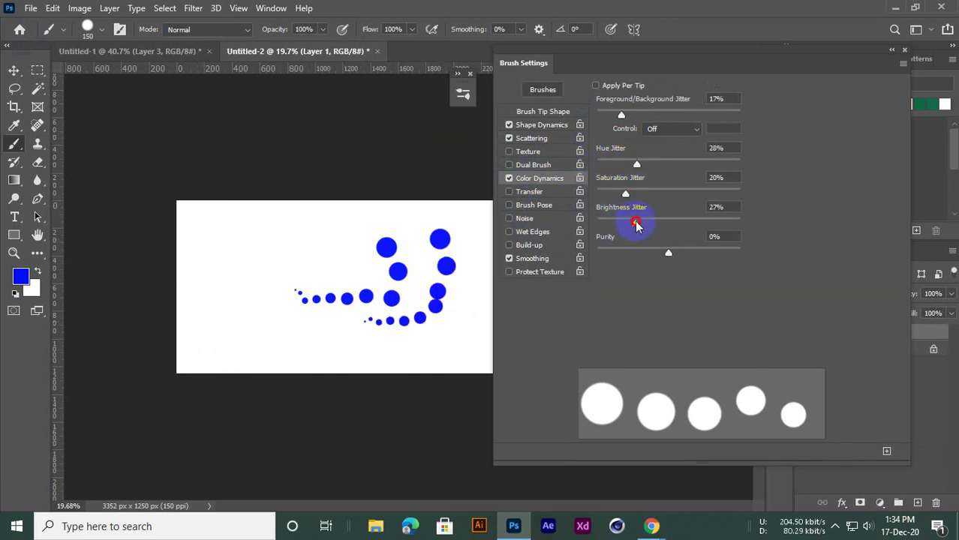
Set the background colour to dark red a81a1a.
left_click(31, 287)
left_click(712, 305)
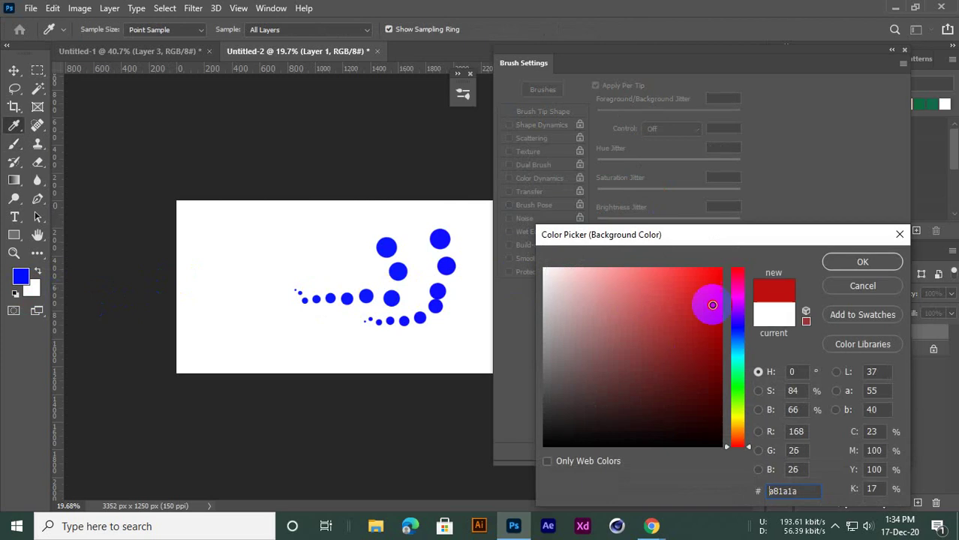
left_click(863, 262)
Paint colour-jittered dot trails around the edges and centre of the canvas.
mouse_move(216, 261)
left_mouse_down()
mouse_move(242, 287)
mouse_move(199, 333)
mouse_move(321, 279)
mouse_move(321, 326)
mouse_move(303, 335)
mouse_move(259, 326)
mouse_move(347, 231)
mouse_move(322, 284)
mouse_move(210, 337)
mouse_move(343, 330)
left_mouse_up()
left_click(215, 262)
mouse_move(443, 294)
left_mouse_down()
mouse_move(439, 358)
mouse_move(262, 333)
mouse_move(177, 230)
mouse_move(344, 322)
mouse_move(426, 280)
mouse_move(427, 235)
mouse_move(379, 312)
mouse_move(379, 284)
left_mouse_up()
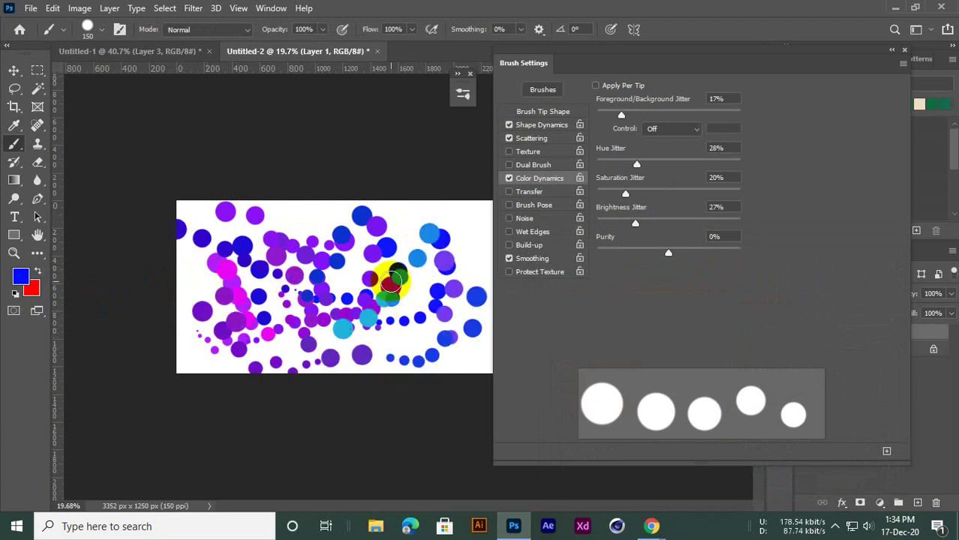
left_click_drag(390, 284, 392, 289)
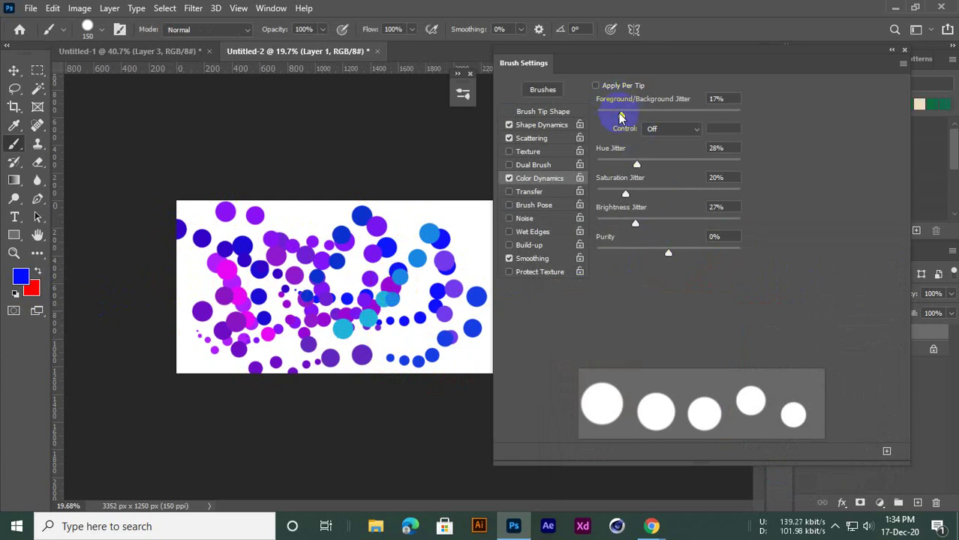
Keep the jitter control Off, lower hue jitter to 7%, and paint test dots.
left_click(656, 131)
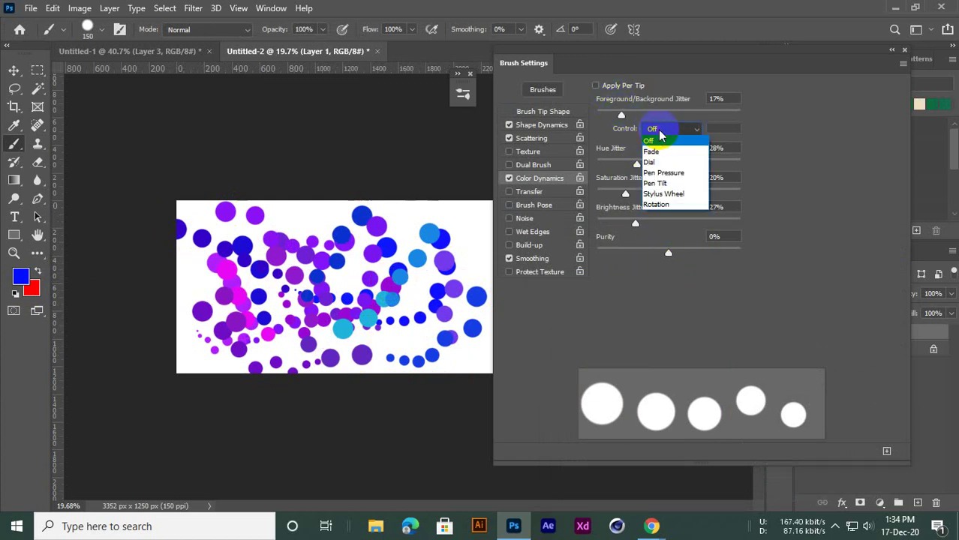
left_click(660, 140)
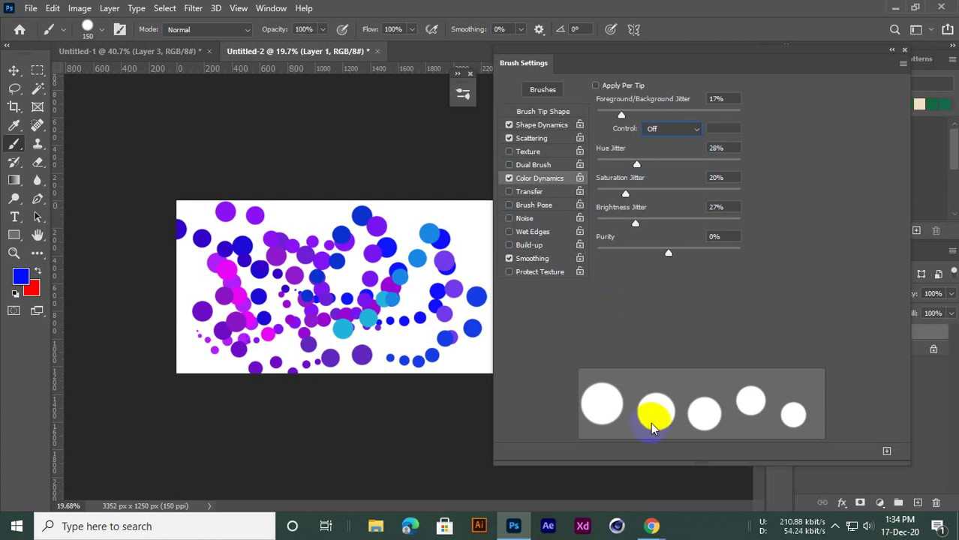
left_click(627, 190)
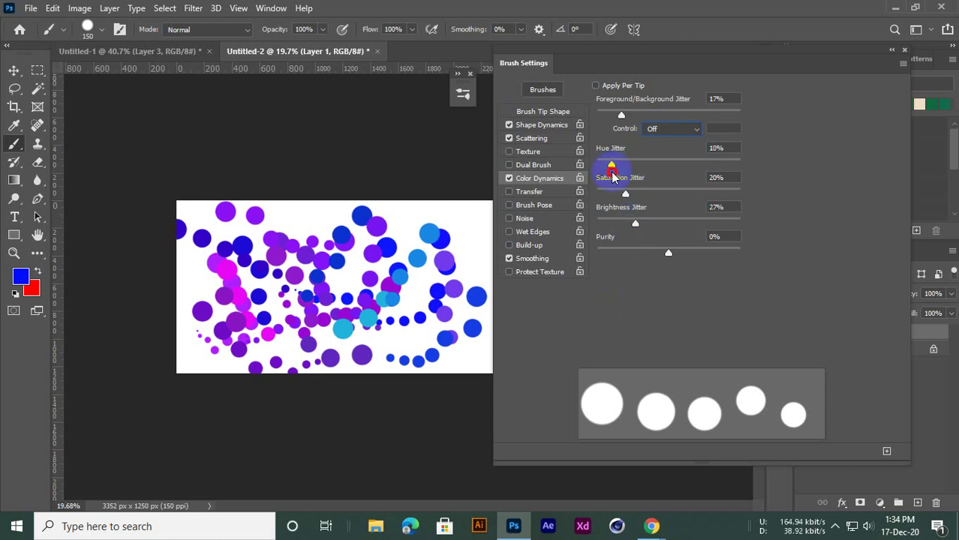
left_click_drag(272, 286, 300, 288)
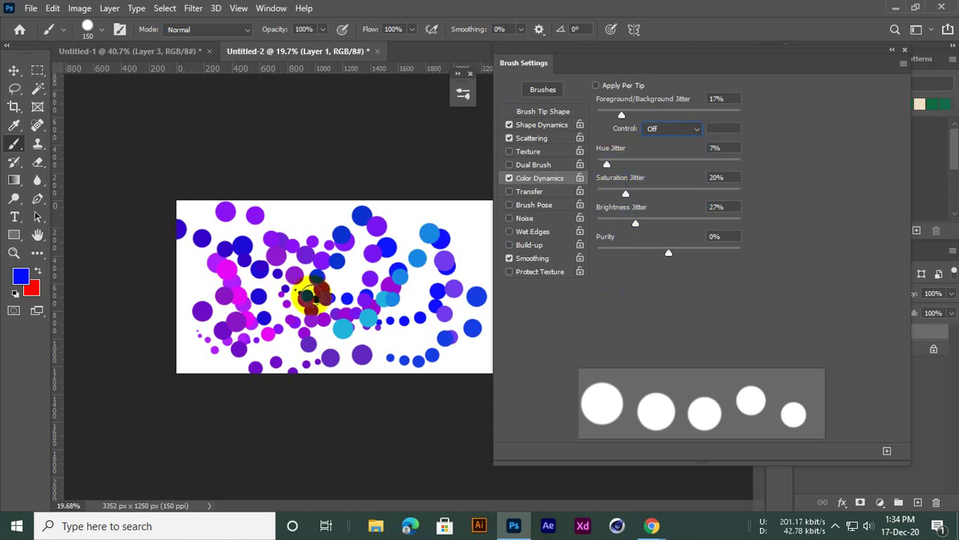
Clear all the dots from the layer.
key("Delete")
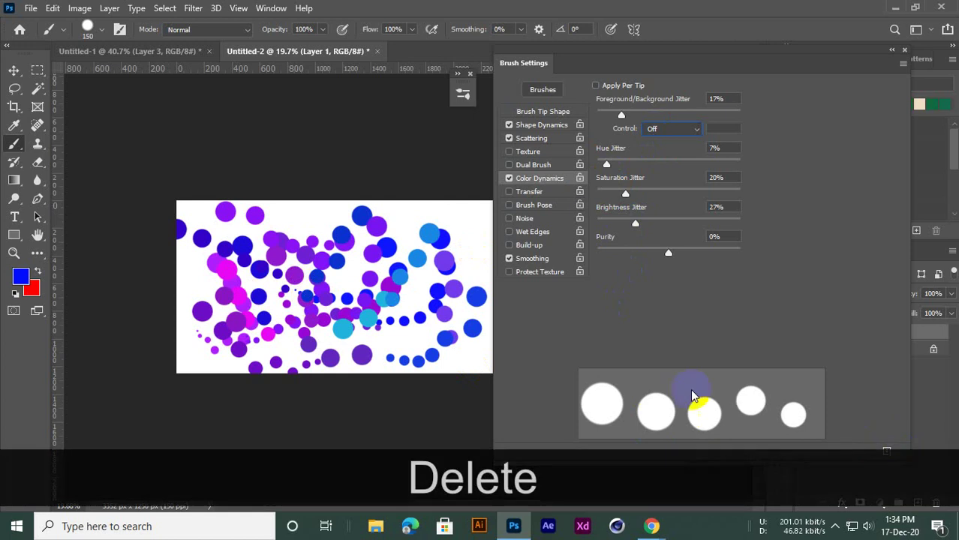
key("Delete")
key("Return")
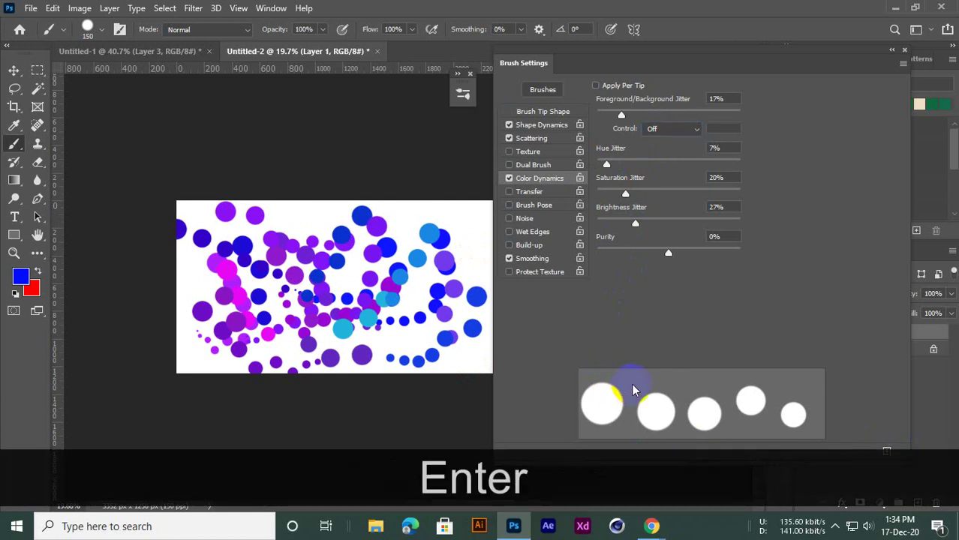
key("Delete")
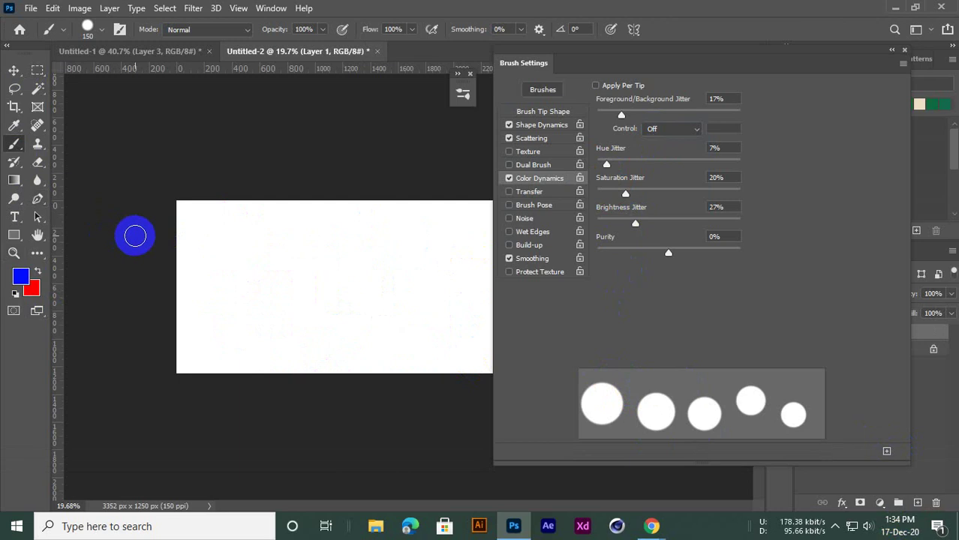
Paint four scattered trails of multicoloured red, green, cyan and purple dots.
left_click_drag(252, 283, 392, 248)
mouse_move(217, 341)
left_mouse_down()
mouse_move(351, 302)
mouse_move(433, 269)
mouse_move(436, 254)
mouse_move(372, 321)
mouse_move(264, 360)
mouse_move(380, 281)
mouse_move(251, 301)
mouse_move(182, 294)
mouse_move(195, 257)
mouse_move(389, 226)
mouse_move(432, 208)
mouse_move(364, 318)
mouse_move(327, 349)
left_mouse_up()
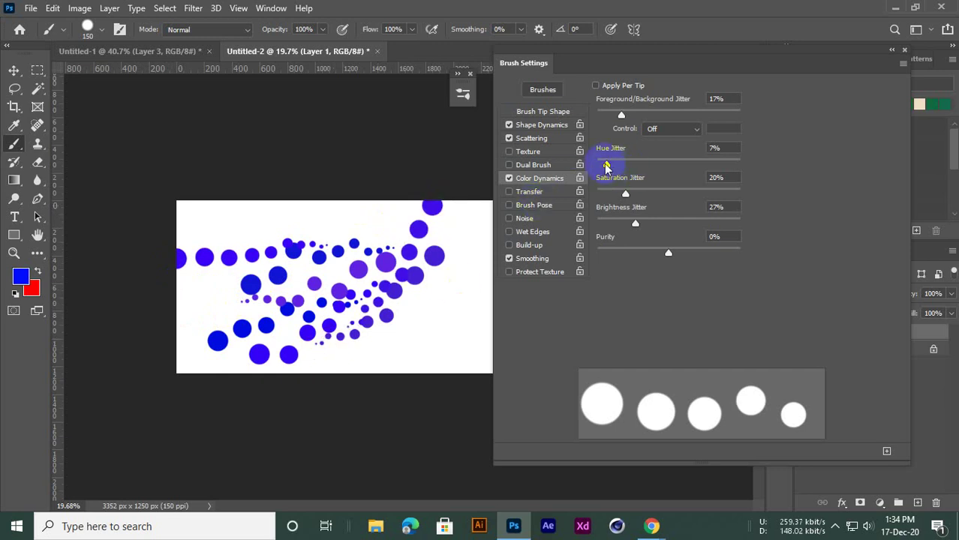
mouse_move(435, 287)
left_mouse_down()
mouse_move(407, 365)
mouse_move(349, 362)
left_mouse_up()
mouse_move(317, 246)
left_mouse_down()
mouse_move(203, 278)
mouse_move(341, 300)
mouse_move(380, 237)
mouse_move(308, 310)
mouse_move(275, 272)
mouse_move(423, 310)
mouse_move(438, 258)
mouse_move(358, 354)
mouse_move(294, 364)
mouse_move(412, 302)
mouse_move(184, 324)
mouse_move(186, 302)
mouse_move(340, 293)
mouse_move(234, 246)
mouse_move(224, 356)
mouse_move(216, 357)
mouse_move(425, 295)
mouse_move(453, 247)
mouse_move(449, 351)
mouse_move(471, 252)
mouse_move(469, 344)
mouse_move(433, 345)
mouse_move(308, 227)
mouse_move(409, 298)
mouse_move(408, 218)
mouse_move(381, 296)
mouse_move(214, 206)
mouse_move(361, 302)
mouse_move(506, 337)
mouse_move(275, 278)
left_mouse_up()
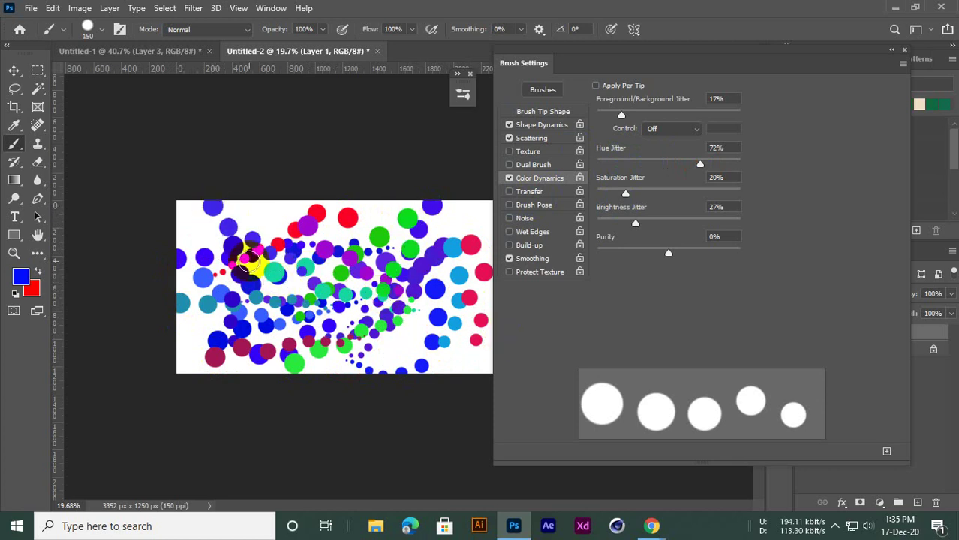
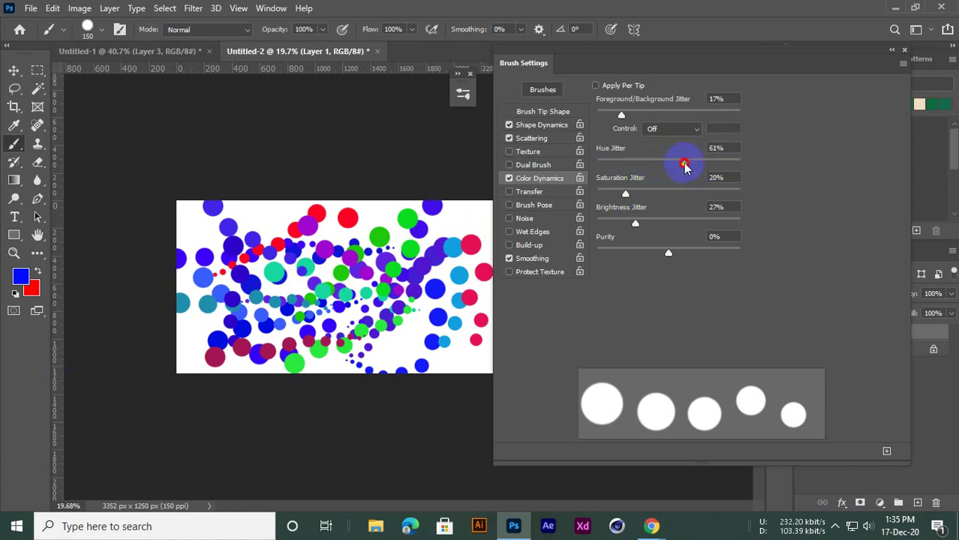
Paint a test stroke, lower Hue Jitter to 7% and clear the dots.
mouse_move(418, 287)
left_mouse_down()
mouse_move(332, 316)
mouse_move(375, 268)
mouse_move(279, 312)
mouse_move(217, 306)
mouse_move(319, 327)
mouse_move(319, 227)
mouse_move(388, 296)
mouse_move(397, 336)
mouse_move(375, 345)
mouse_move(245, 328)
mouse_move(356, 236)
mouse_move(399, 241)
mouse_move(288, 306)
left_mouse_up()
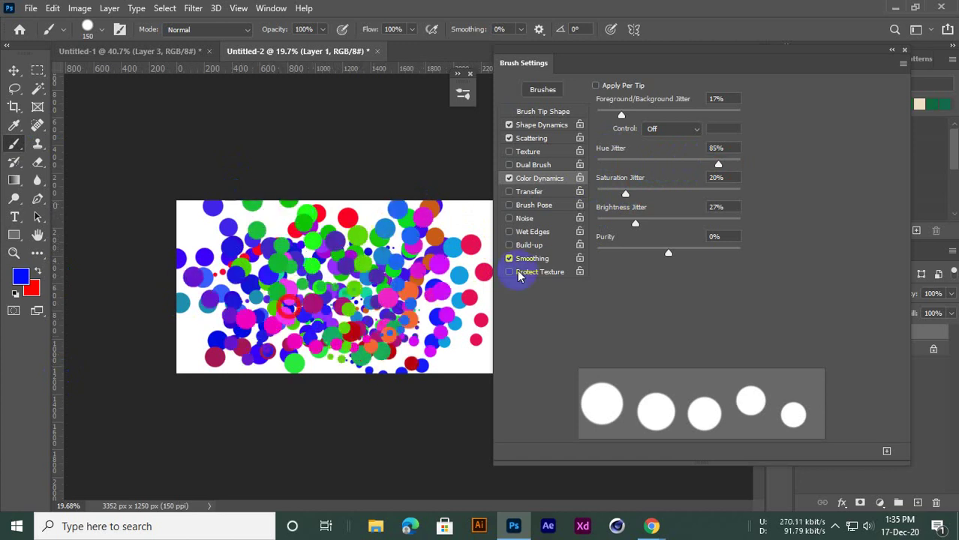
left_click_drag(719, 161, 607, 162)
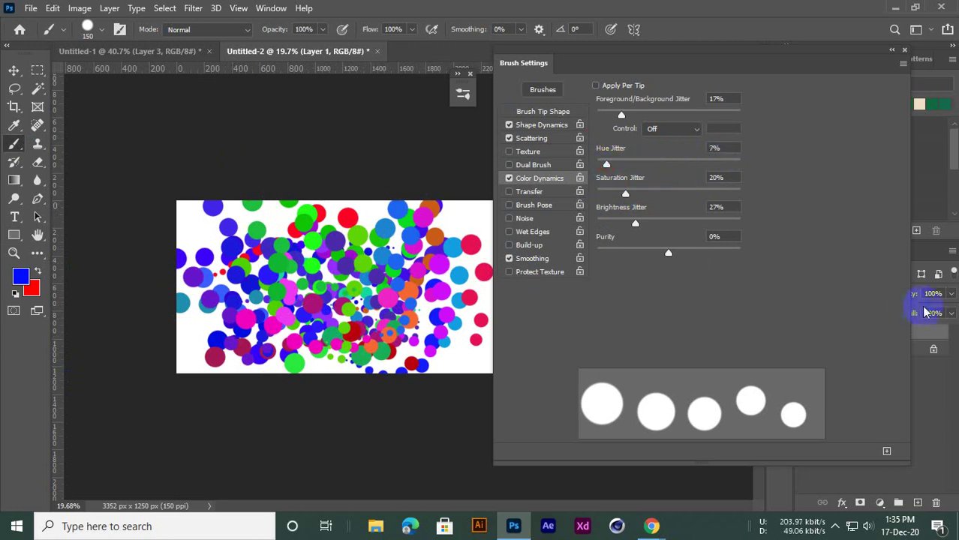
key("Delete")
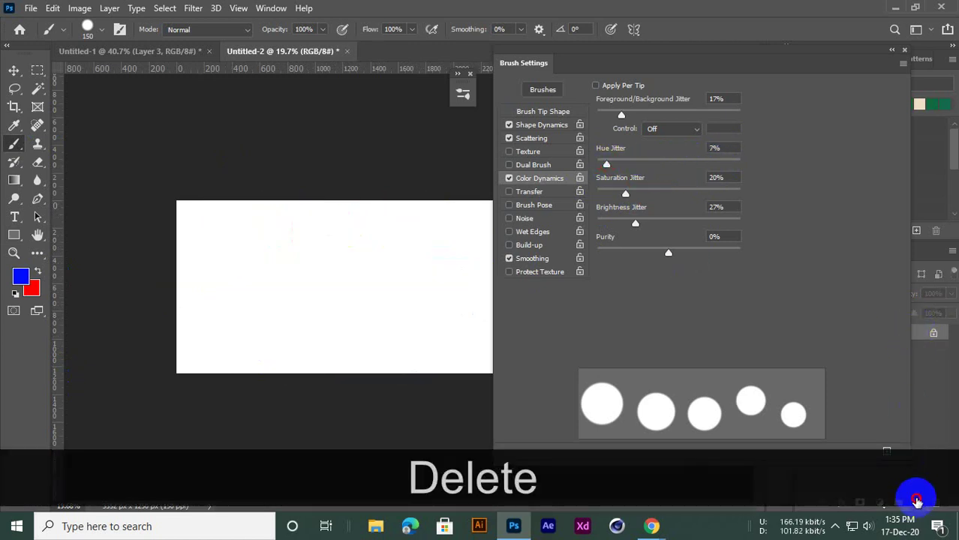
Paint several mostly-blue test strokes, then raise Hue Jitter to 58% and paint multicoloured dots.
left_click_drag(166, 270, 327, 341)
left_click_drag(332, 215, 369, 300)
left_click_drag(387, 235, 421, 322)
mouse_move(429, 256)
left_mouse_down()
mouse_move(436, 298)
mouse_move(452, 241)
mouse_move(455, 314)
mouse_move(469, 290)
mouse_move(464, 323)
mouse_move(443, 341)
mouse_move(369, 344)
mouse_move(367, 356)
mouse_move(314, 361)
mouse_move(214, 342)
mouse_move(200, 289)
mouse_move(203, 307)
mouse_move(232, 206)
mouse_move(255, 235)
mouse_move(280, 242)
mouse_move(265, 260)
mouse_move(308, 304)
left_mouse_up()
mouse_move(331, 219)
left_mouse_down()
mouse_move(479, 310)
mouse_move(325, 300)
mouse_move(359, 239)
mouse_move(311, 273)
mouse_move(260, 277)
mouse_move(310, 250)
mouse_move(336, 302)
mouse_move(254, 293)
mouse_move(232, 311)
mouse_move(243, 266)
mouse_move(237, 324)
mouse_move(317, 279)
mouse_move(297, 327)
mouse_move(368, 284)
mouse_move(343, 335)
mouse_move(402, 290)
mouse_move(356, 359)
mouse_move(410, 280)
mouse_move(373, 278)
mouse_move(337, 212)
mouse_move(307, 257)
mouse_move(286, 193)
mouse_move(332, 317)
mouse_move(364, 316)
mouse_move(320, 275)
mouse_move(209, 279)
mouse_move(382, 304)
mouse_move(381, 240)
mouse_move(293, 255)
mouse_move(409, 286)
mouse_move(403, 299)
mouse_move(417, 244)
mouse_move(440, 248)
left_mouse_up()
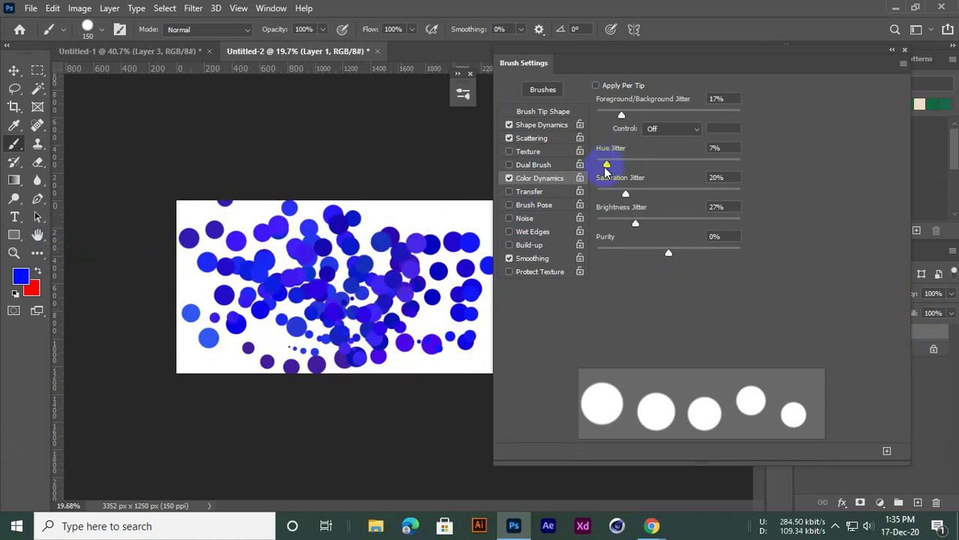
left_click_drag(675, 161, 680, 163)
mouse_move(332, 257)
left_mouse_down()
mouse_move(432, 246)
mouse_move(329, 284)
mouse_move(192, 285)
mouse_move(314, 323)
mouse_move(248, 314)
mouse_move(301, 316)
mouse_move(277, 335)
mouse_move(238, 330)
mouse_move(375, 276)
mouse_move(400, 344)
mouse_move(437, 324)
mouse_move(407, 353)
mouse_move(315, 360)
left_mouse_up()
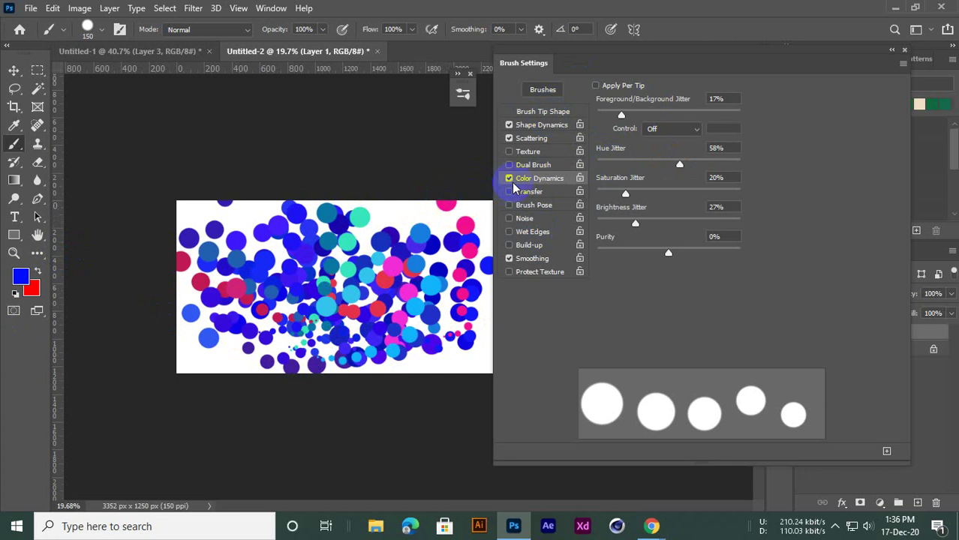
Disable Color Dynamics, Scattering and Shape Dynamics, return to Brush Tip Shape and clear the canvas.
left_click(509, 179)
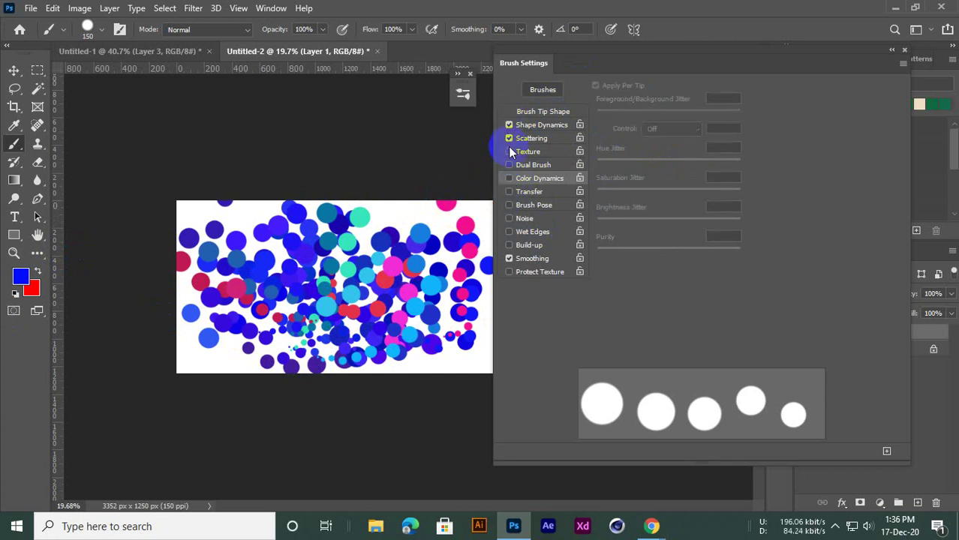
left_click(509, 139)
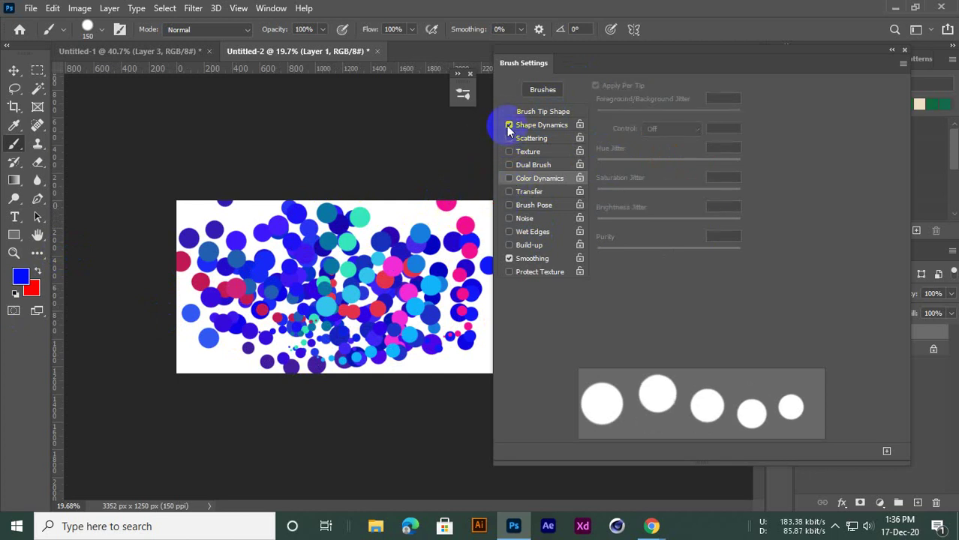
left_click(509, 125)
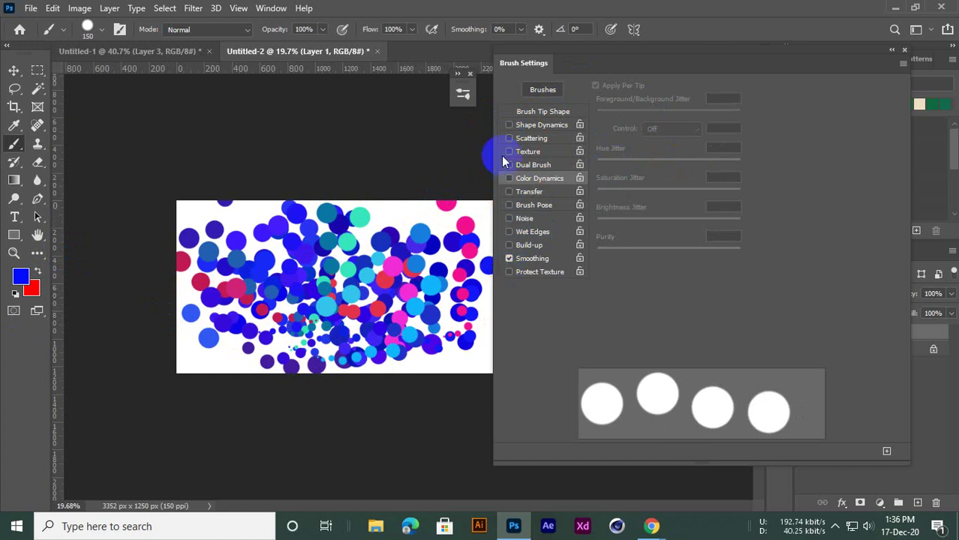
left_click(537, 113)
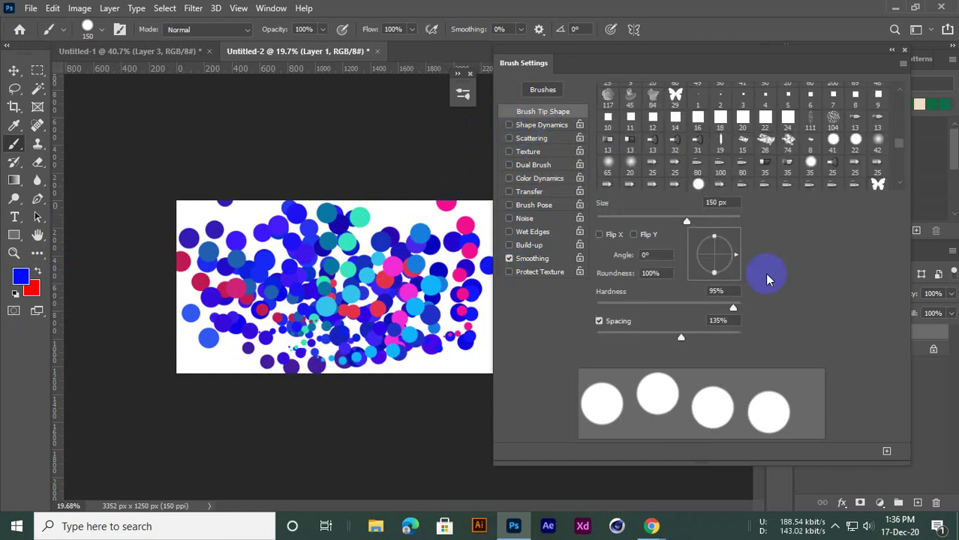
key("Delete")
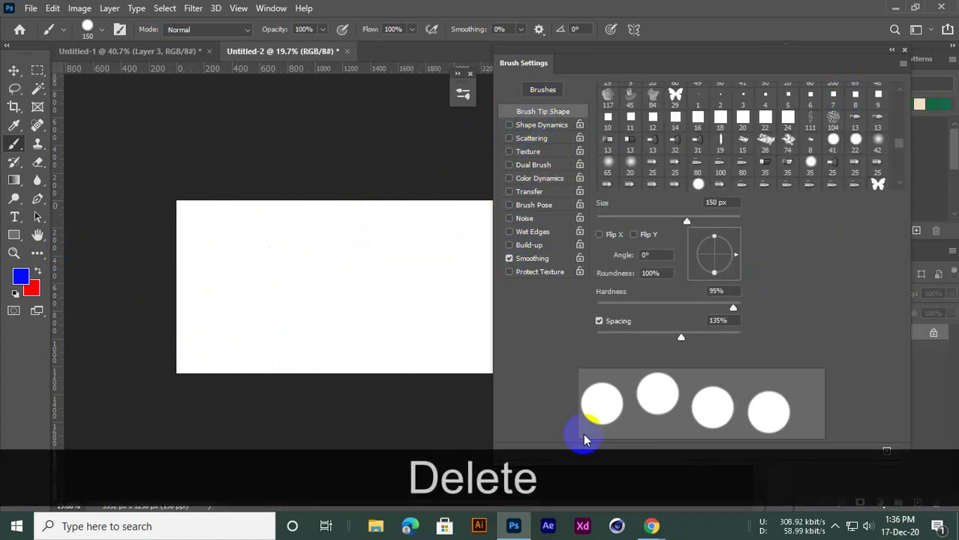
Bring the Chrome window to the front.
scroll(259, 285, "up", 2)
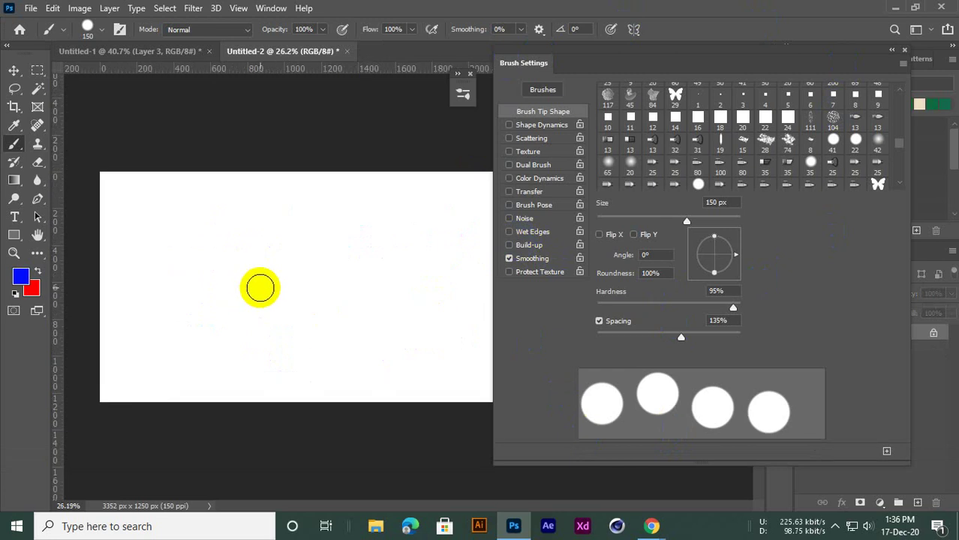
scroll(259, 285, "down", 1)
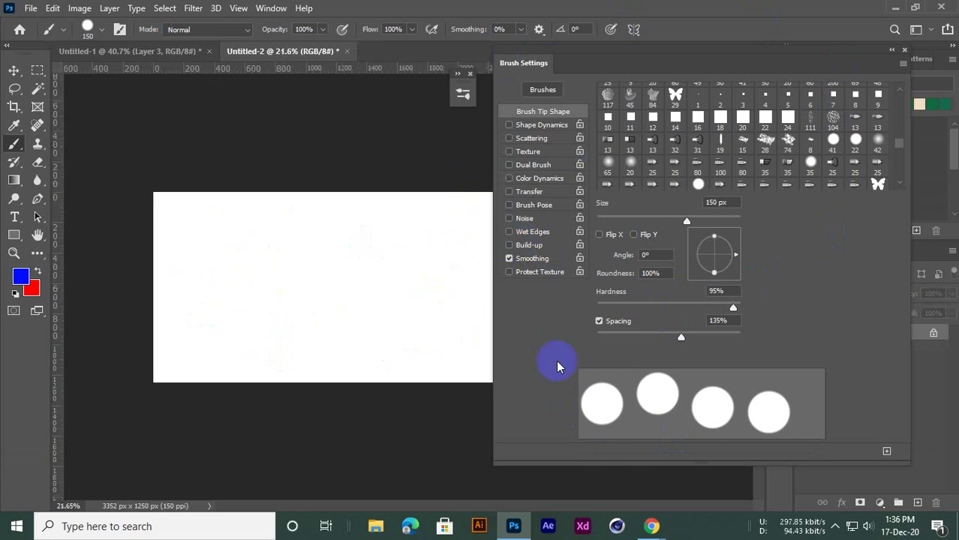
mouse_move(653, 526)
left_click(580, 469)
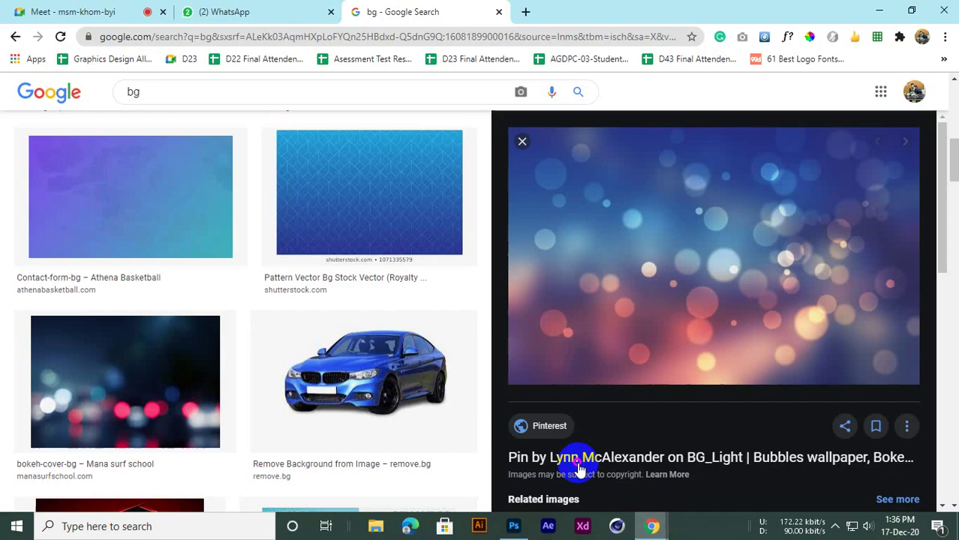
Open a new Chrome tab, glance at the Meet tab and come back.
left_click(526, 11)
left_click(116, 33)
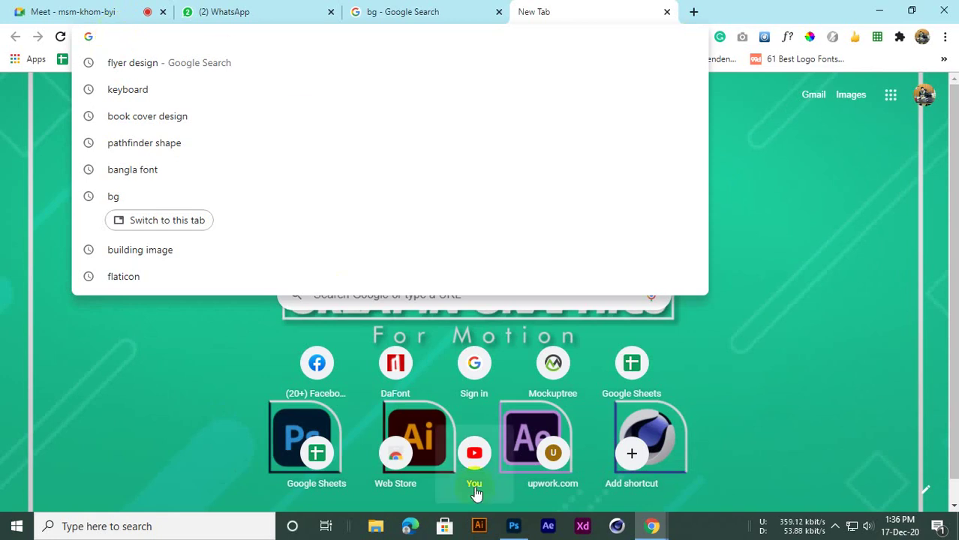
left_click(652, 526)
left_click(113, 6)
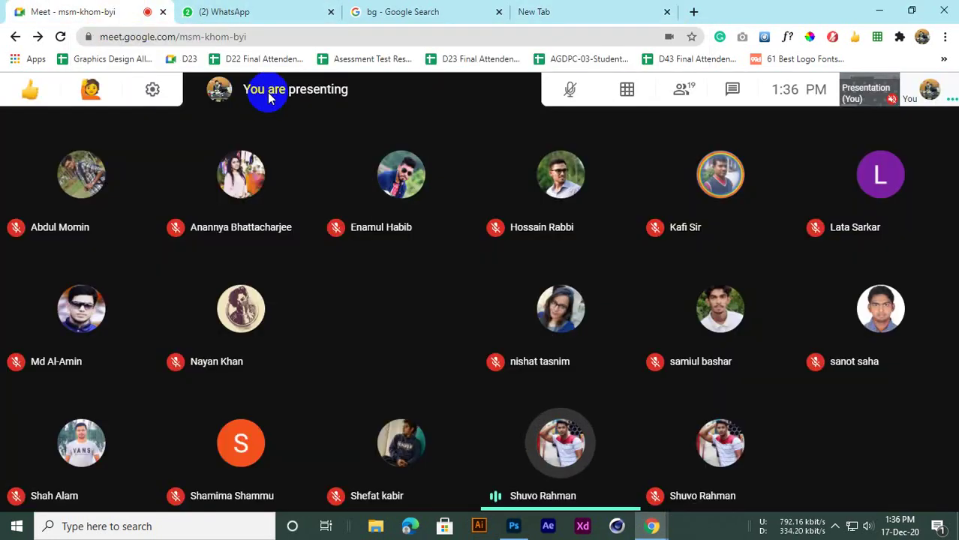
left_click(557, 9)
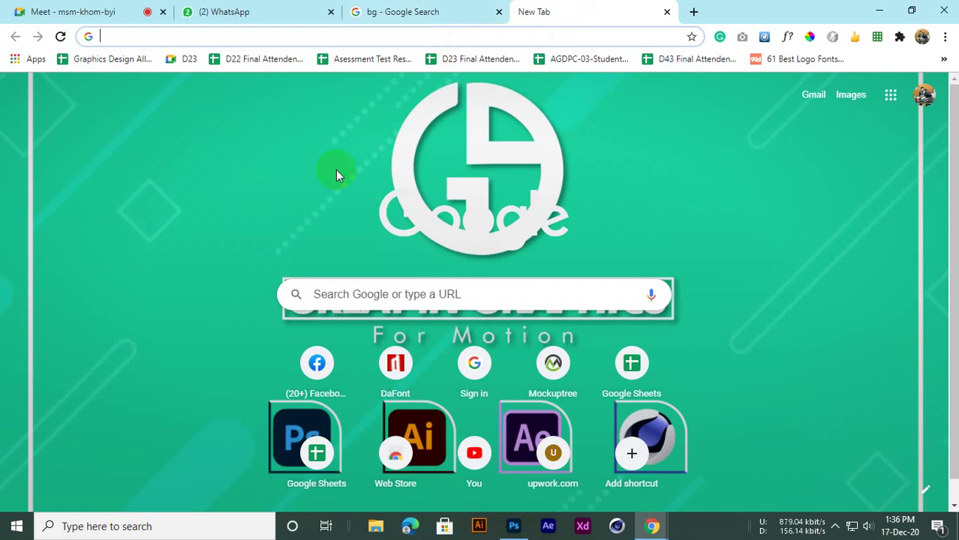
Type 'man' into the new tab's address bar, then erase it.
left_click(133, 37)
key("BackSpace")
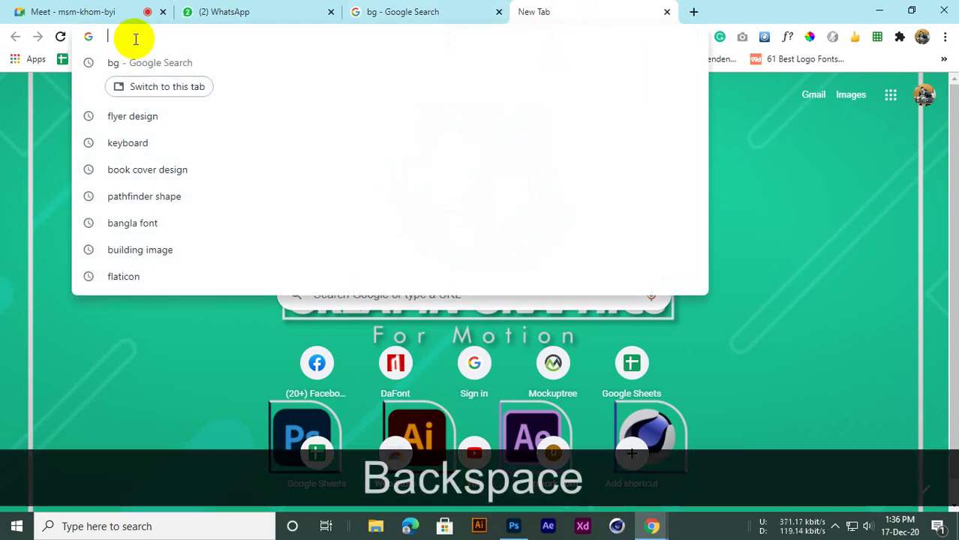
type("man")
key("BackSpace")
key("BackSpace")
key("BackSpace")
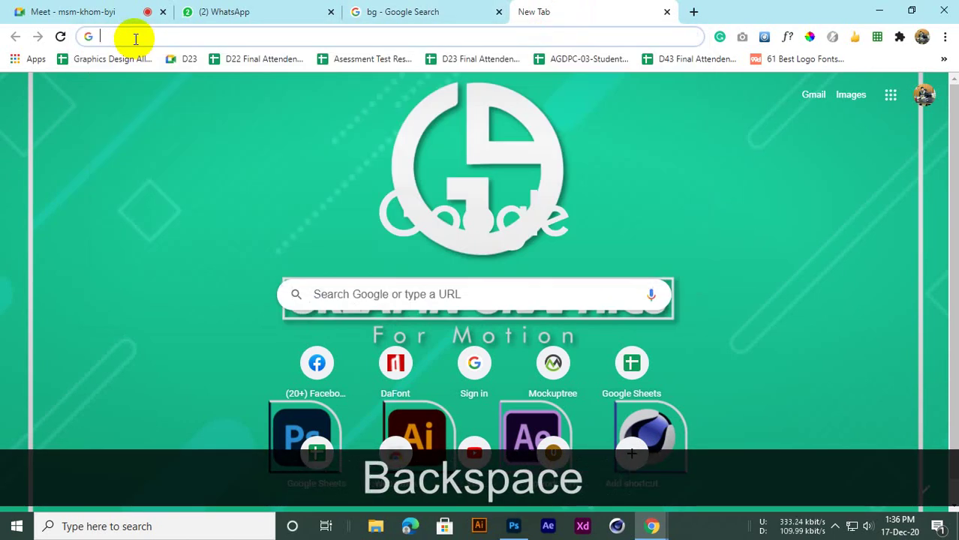
Check the Meet tab again, return to the new tab and clear its address bar.
left_click(12, 10)
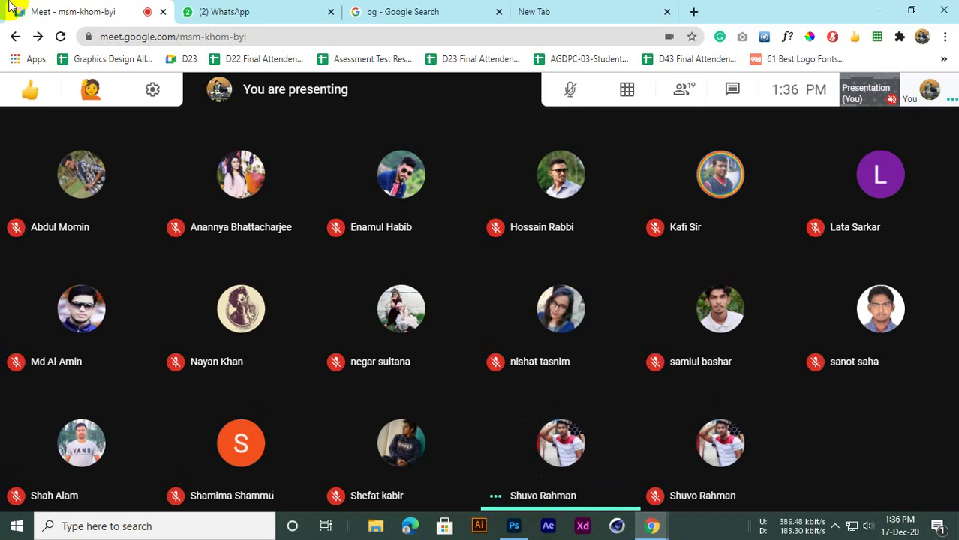
left_click(563, 9)
left_click(149, 34)
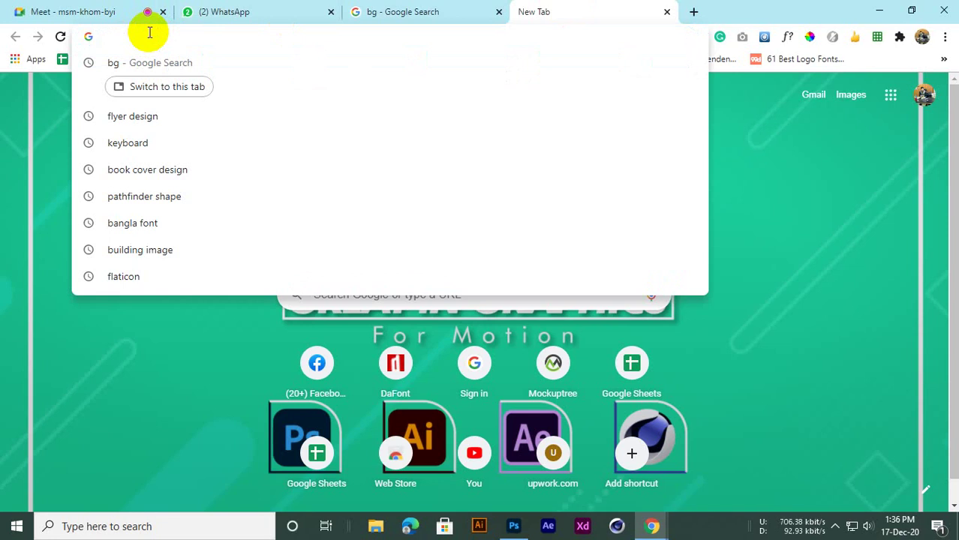
left_click(118, 75)
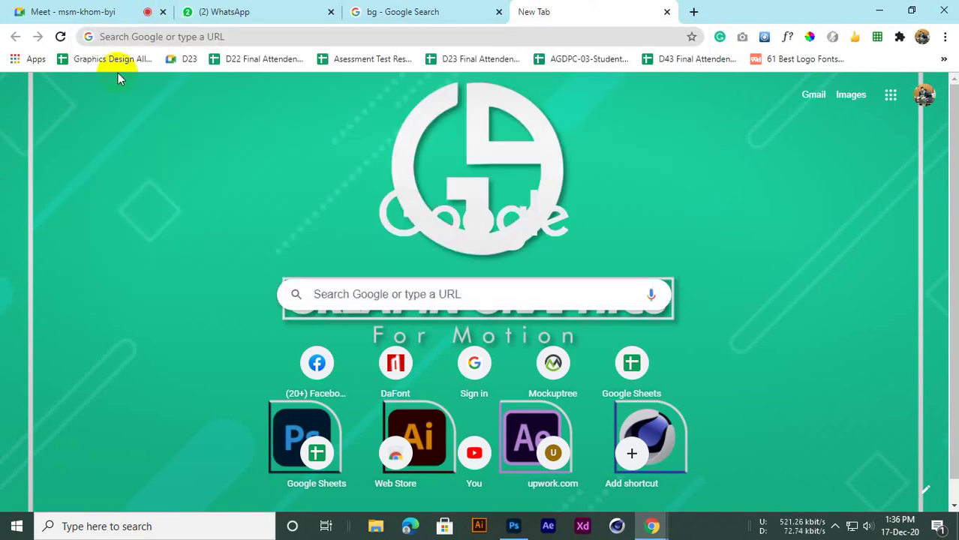
left_click(126, 41)
key("BackSpace")
key("BackSpace")
key("BackSpace")
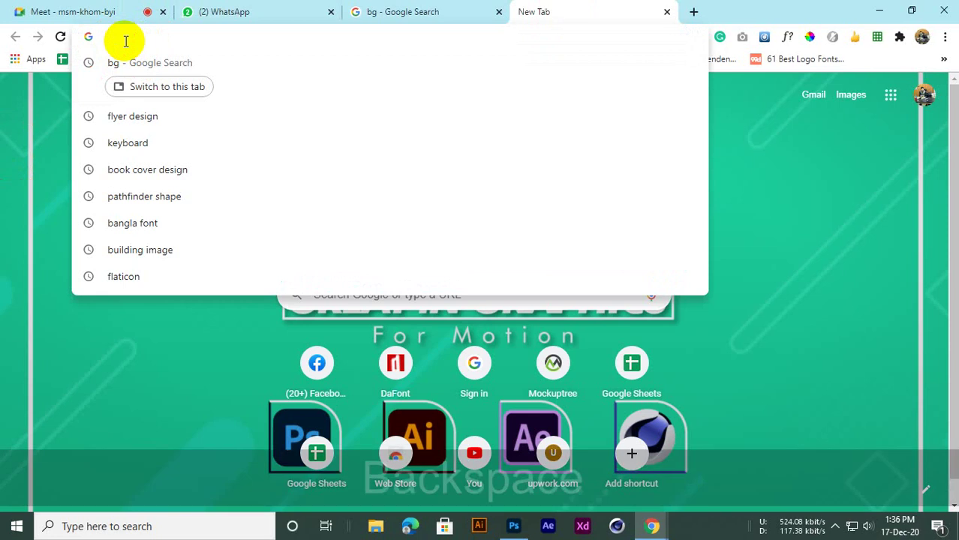
Search Google Images for 'water' and browse the results.
type("water")
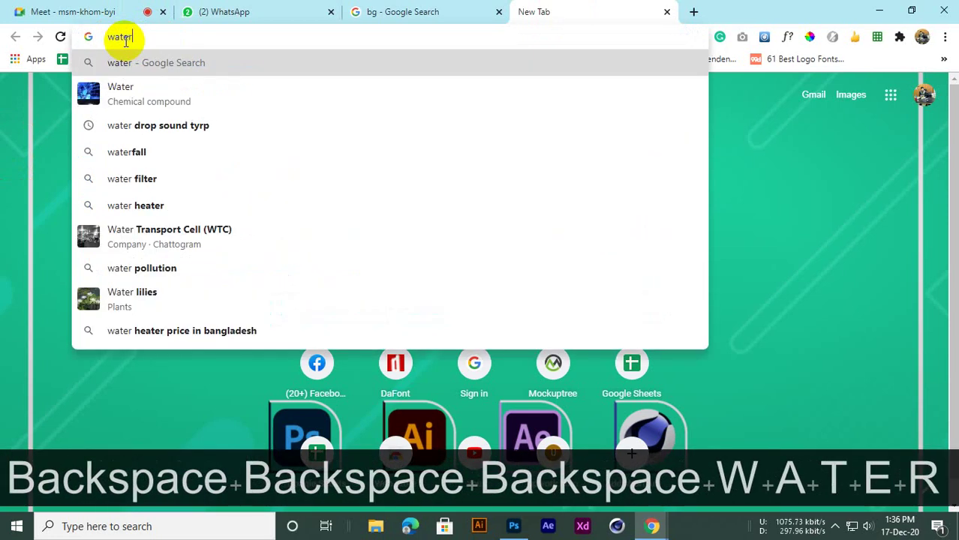
key("Return")
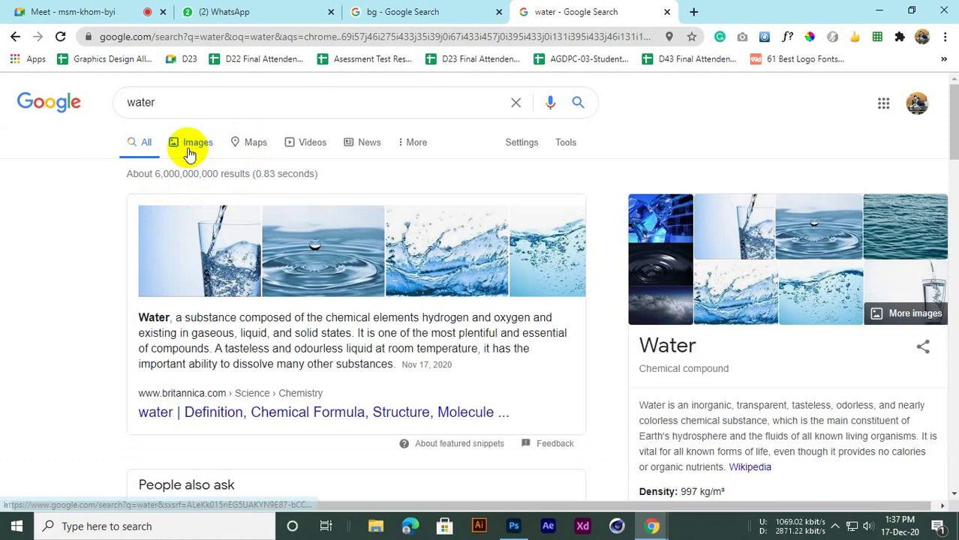
left_click(189, 150)
scroll(366, 329, "down", 4)
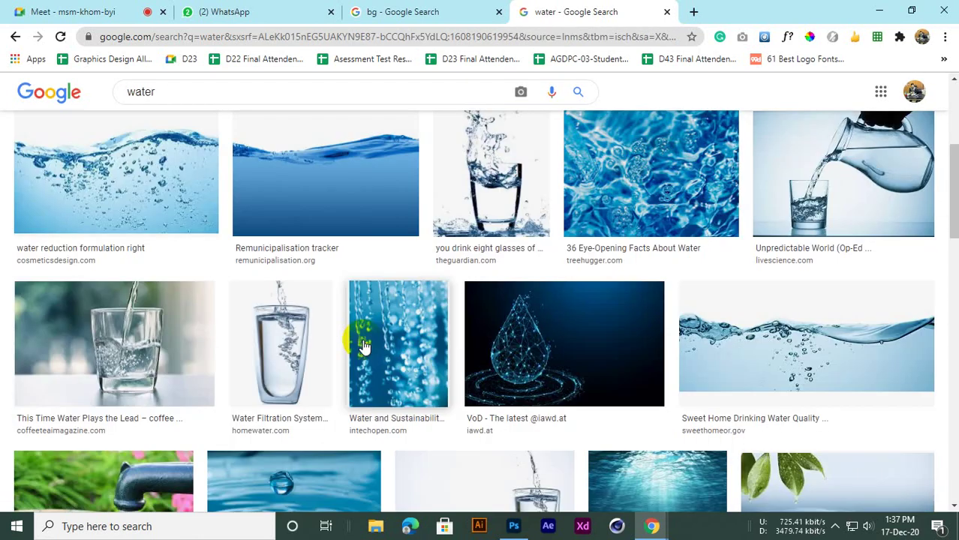
scroll(297, 339, "down", 3)
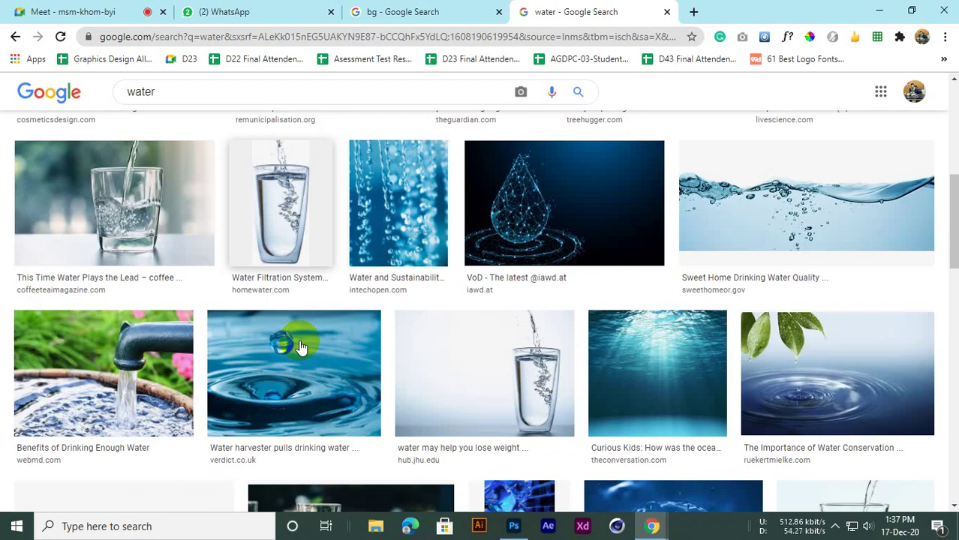
scroll(301, 343, "up", 2)
Preview the dark ocean image, then settle on the homewater.com glass of water.
left_click(284, 282)
scroll(284, 282, "up", 5)
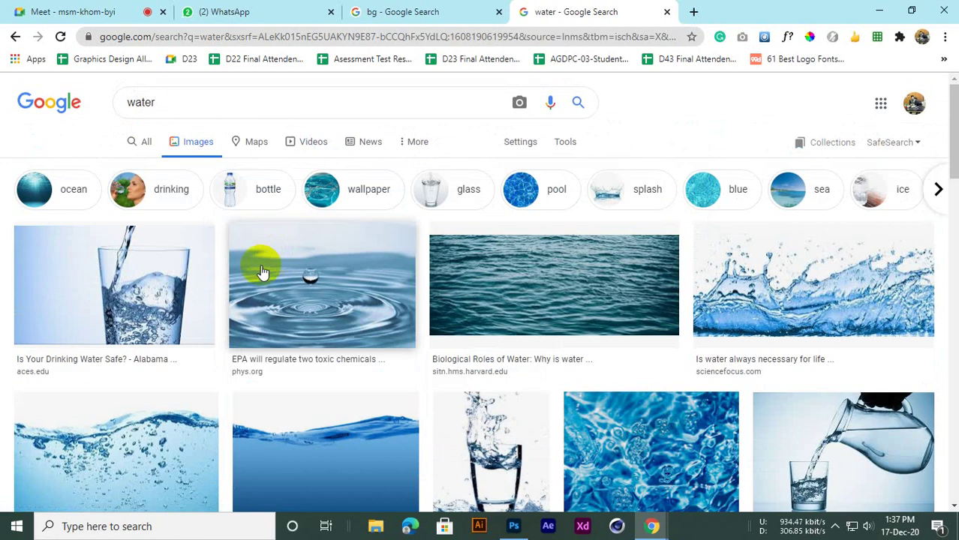
left_click(523, 290)
scroll(608, 330, "down", 4)
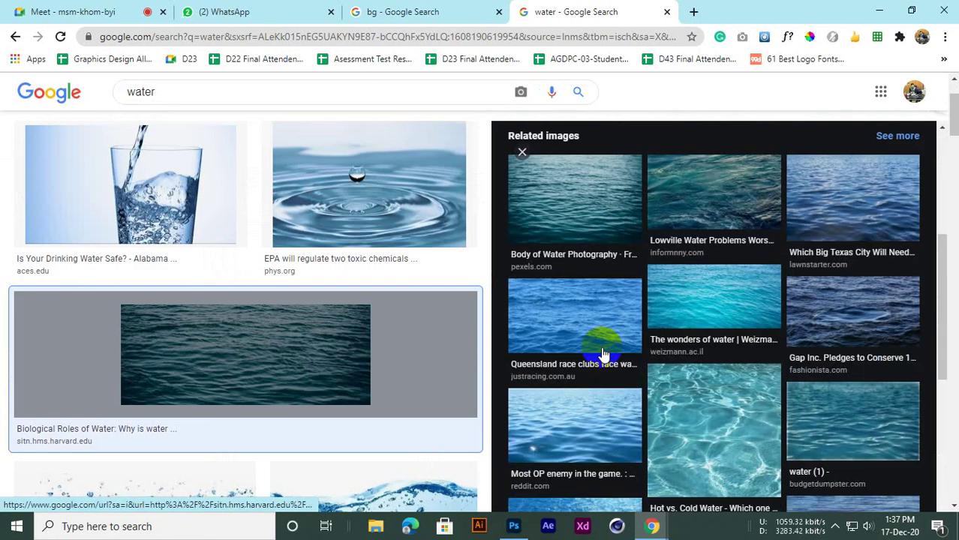
scroll(604, 351, "up", 4)
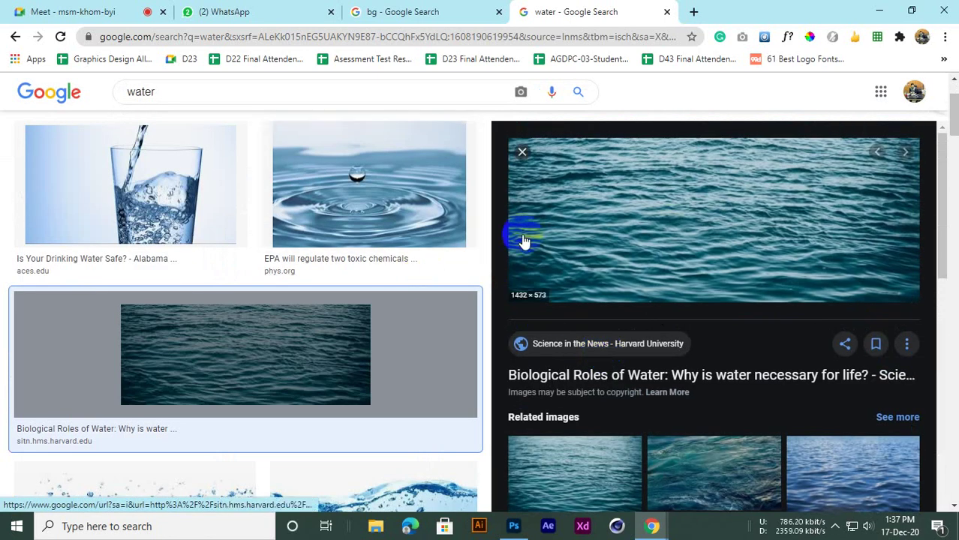
scroll(285, 390, "down", 4)
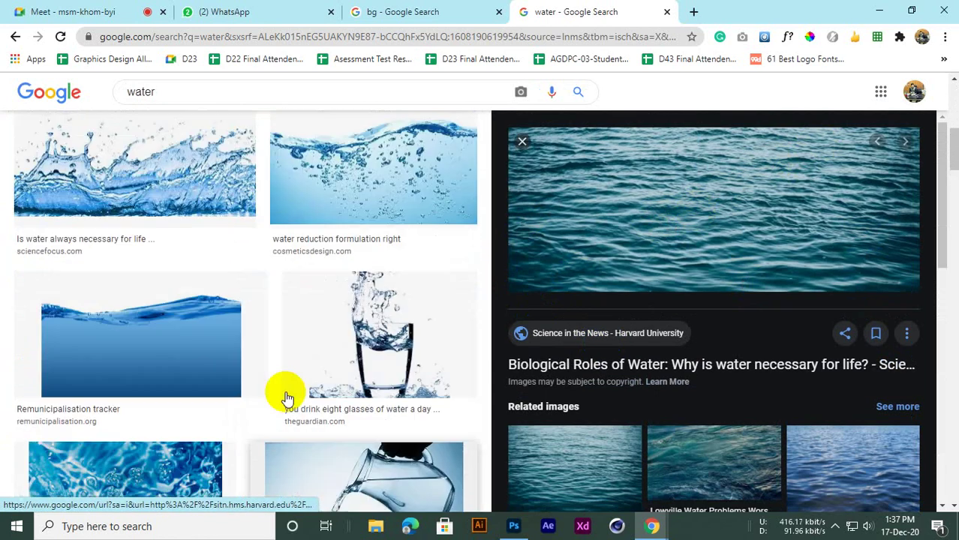
scroll(286, 398, "down", 8)
scroll(294, 396, "up", 4)
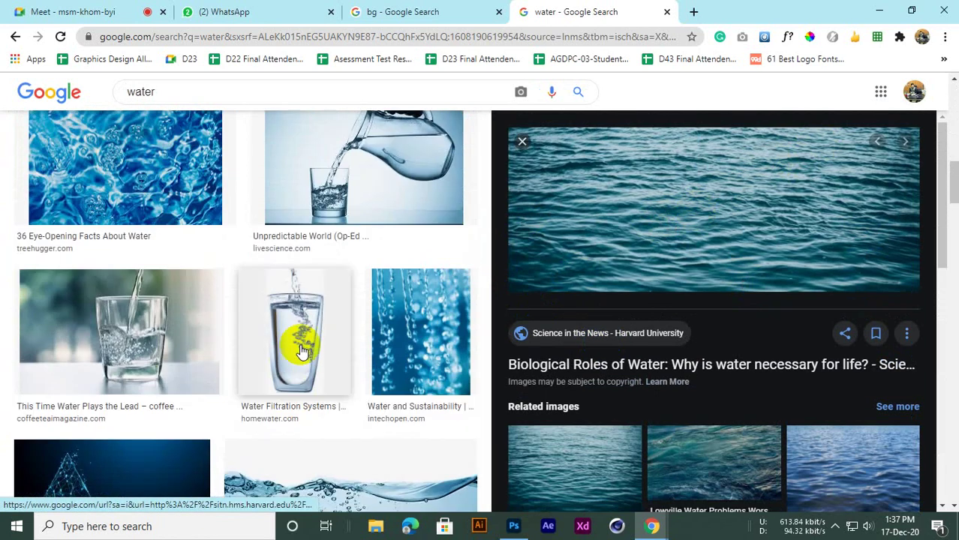
left_click(300, 352)
scroll(716, 276, "down", 3)
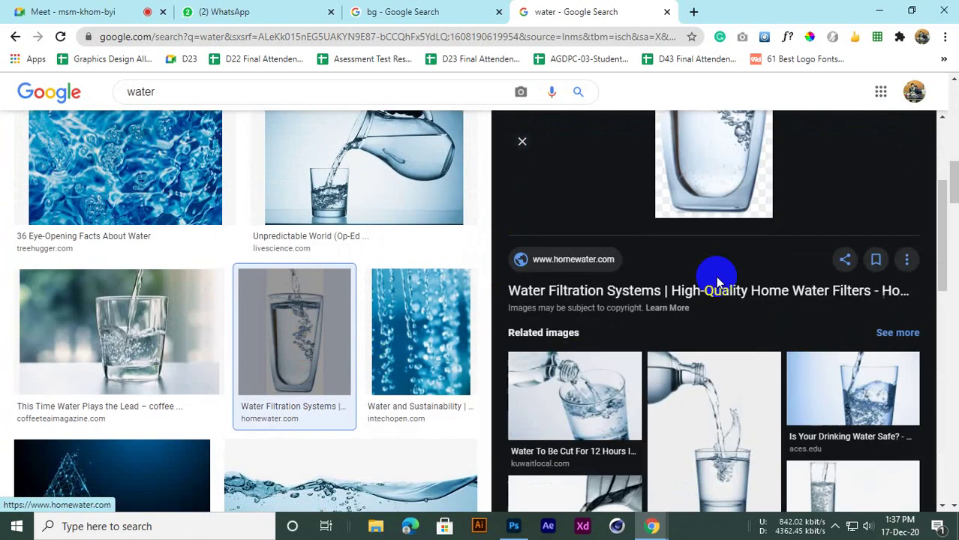
scroll(698, 315, "down", 2)
scroll(678, 361, "up", 5)
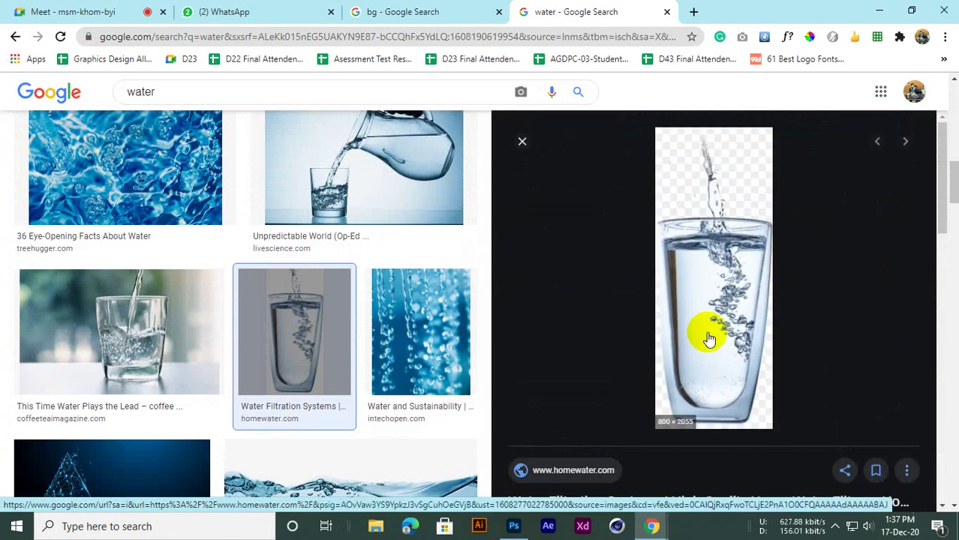
Start saving the glass-of-water image, then cancel the Save image as dialog.
right_click(701, 271)
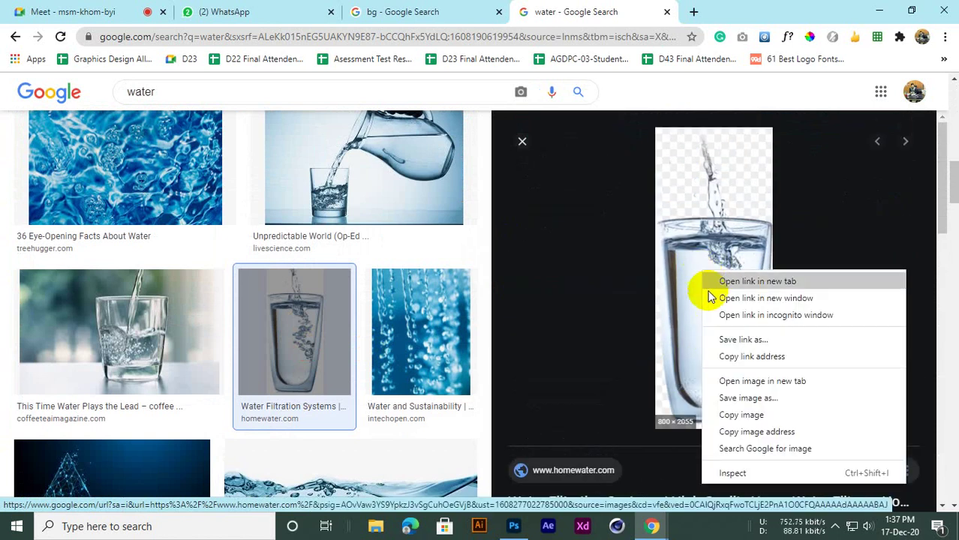
left_click(728, 398)
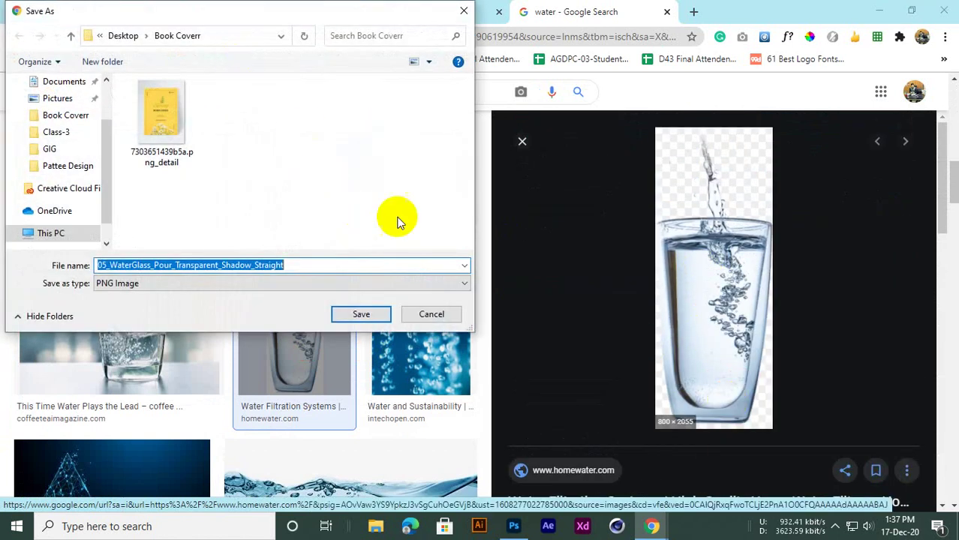
left_click(432, 314)
scroll(667, 350, "down", 4)
Copy the DLPNG.com bottle-pouring-water image and return to Photoshop.
left_click(658, 353)
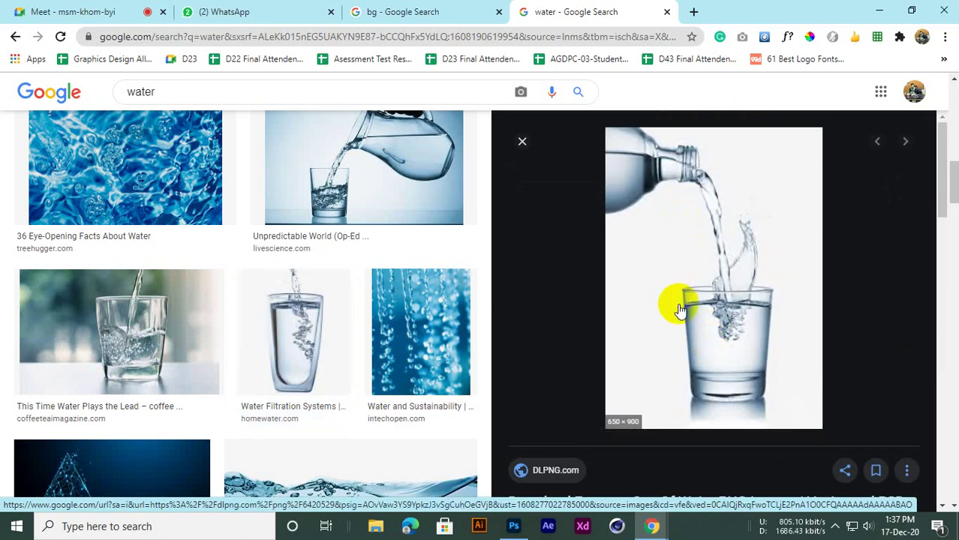
right_click(653, 209)
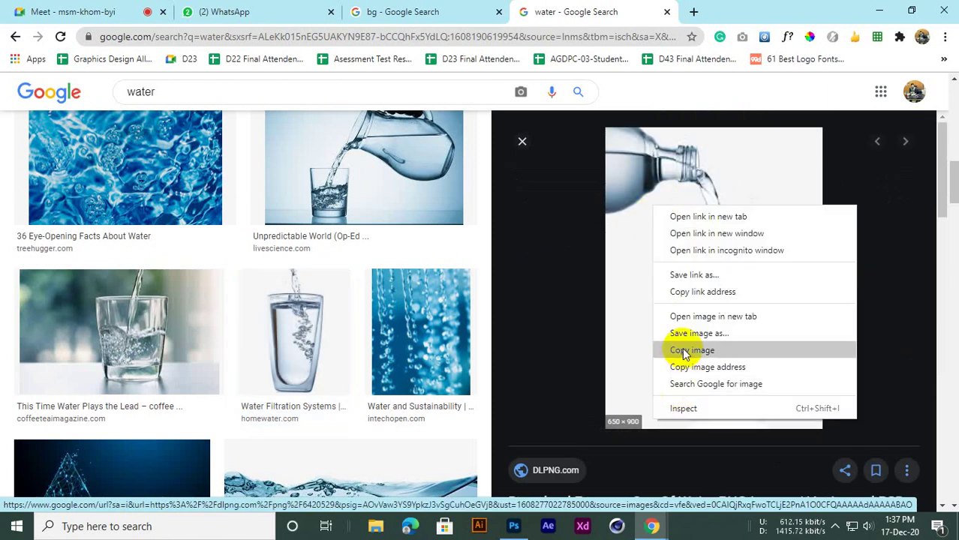
left_click(672, 346)
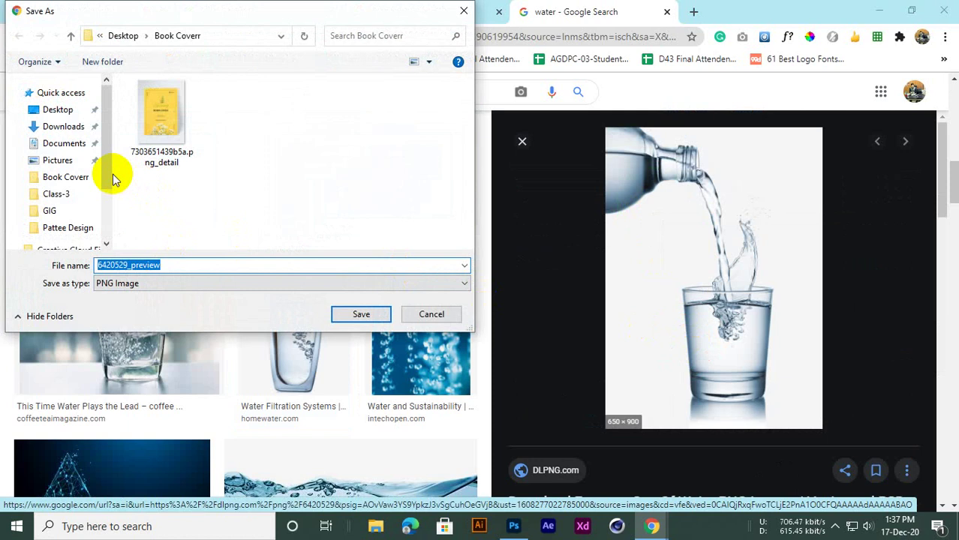
left_click(420, 315)
right_click(684, 220)
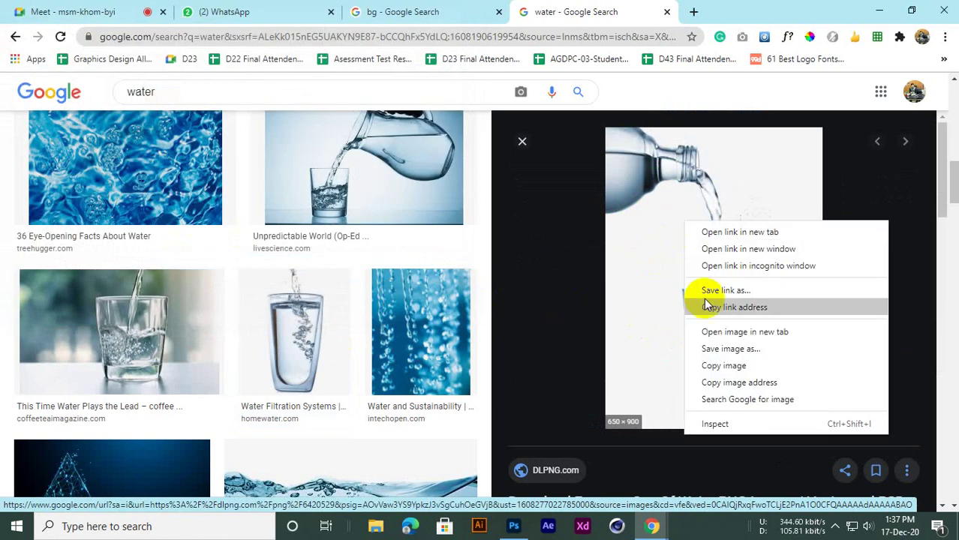
left_click(715, 368)
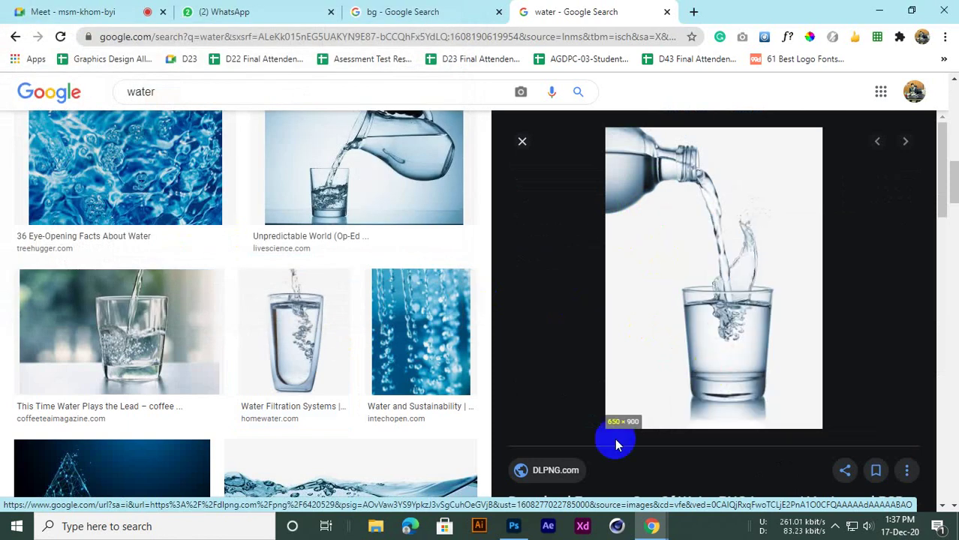
left_click(513, 527)
mouse_move(760, 57)
left_mouse_down()
mouse_move(886, 148)
mouse_move(949, 173)
left_mouse_up()
Paste the copied bottle-and-glass image as Layer 1 and drag it left on the canvas.
scroll(394, 277, "down", 1)
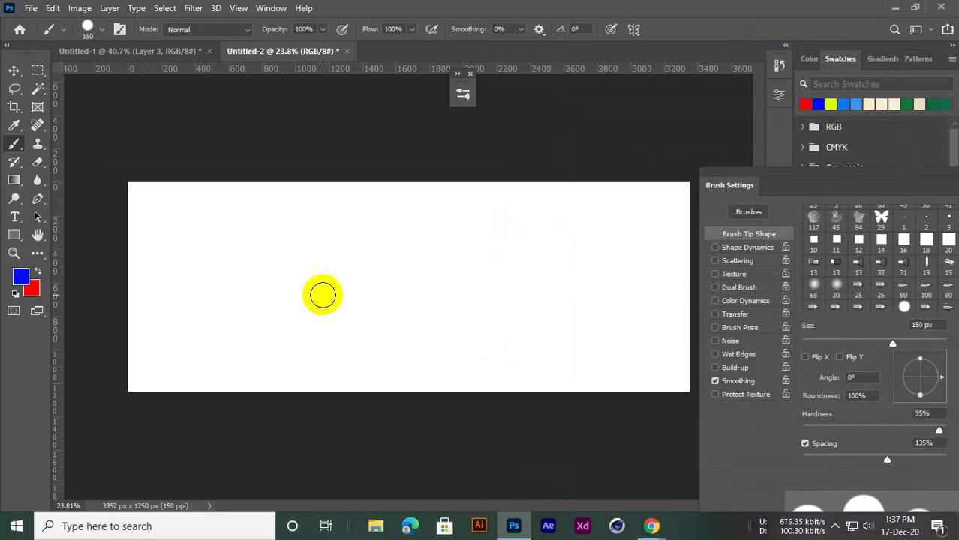
key("ctrl+v")
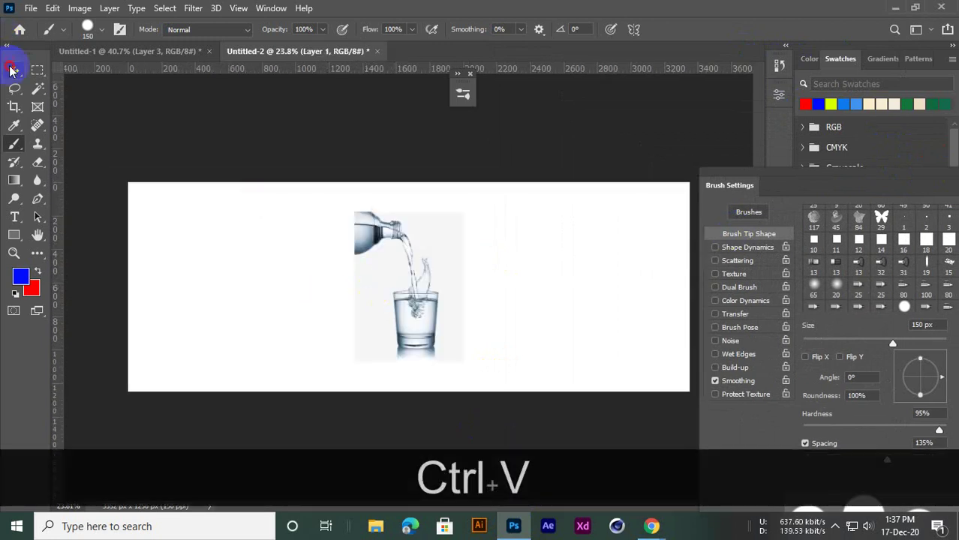
left_click(11, 69)
scroll(364, 218, "up", 1)
left_click_drag(364, 218, 264, 257)
scroll(323, 244, "up", 1)
scroll(320, 246, "down", 2)
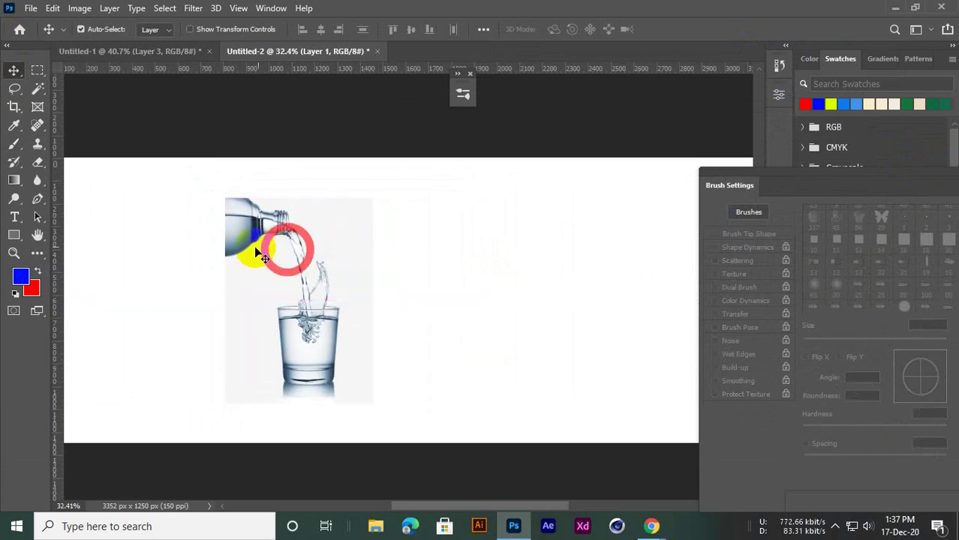
mouse_move(750, 182)
left_mouse_down()
mouse_move(475, 368)
mouse_move(650, 112)
mouse_move(648, 122)
left_mouse_up()
mouse_move(37, 89)
left_mouse_down()
mouse_move(83, 102)
mouse_move(94, 117)
left_mouse_up()
Magic Wand the white background around the bottle and glass, delete it and deselect.
left_click(266, 276)
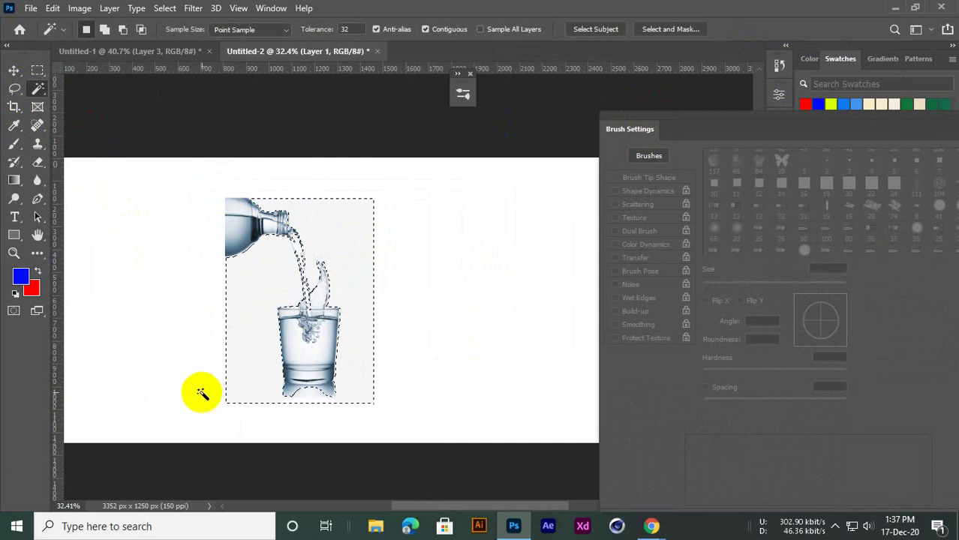
key("Delete")
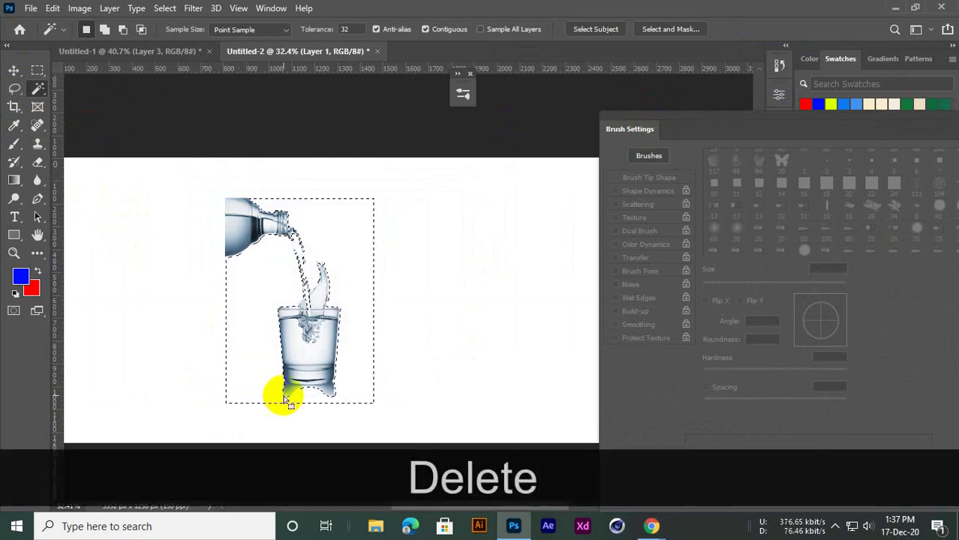
key("ctrl+d")
scroll(311, 278, "up", 5)
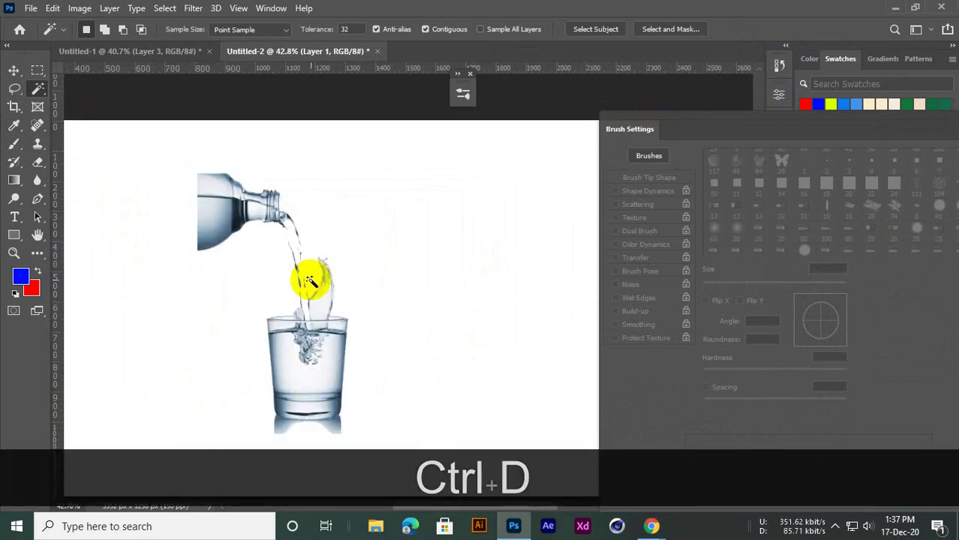
key("space")
left_click_drag(271, 251, 264, 258)
scroll(264, 258, "up", 4)
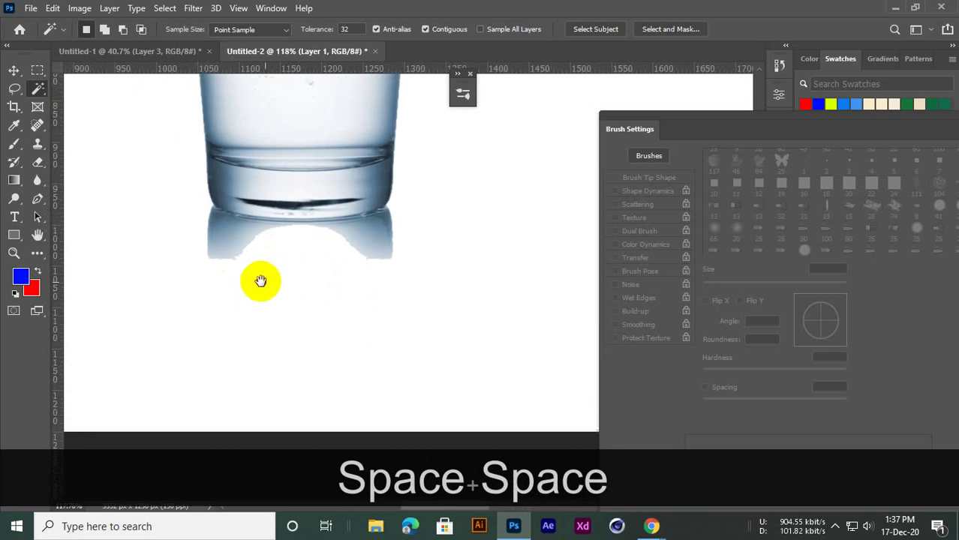
Draw a rectangular selection beside the glass reflection, then deselect it.
left_click(38, 69)
left_click(63, 71)
left_click_drag(154, 233, 208, 334)
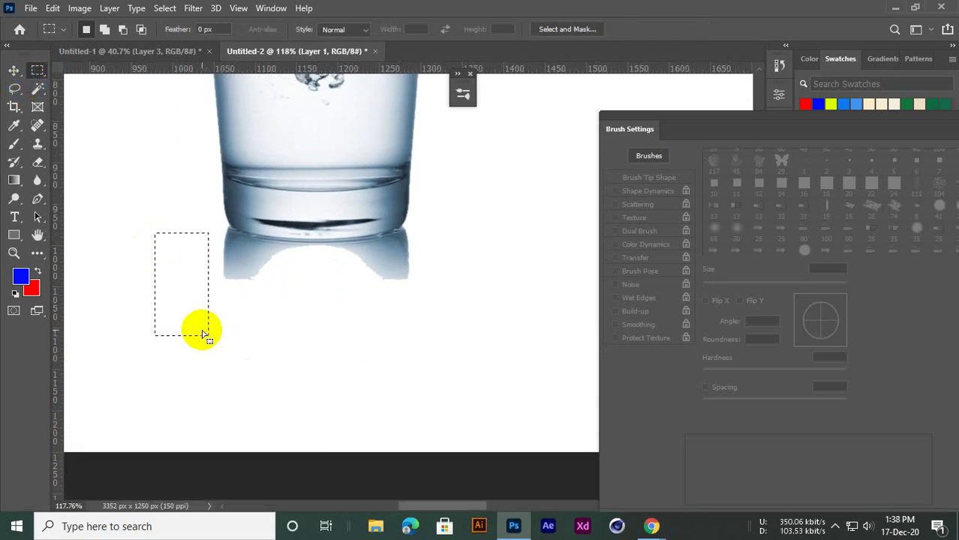
key("ctrl+d")
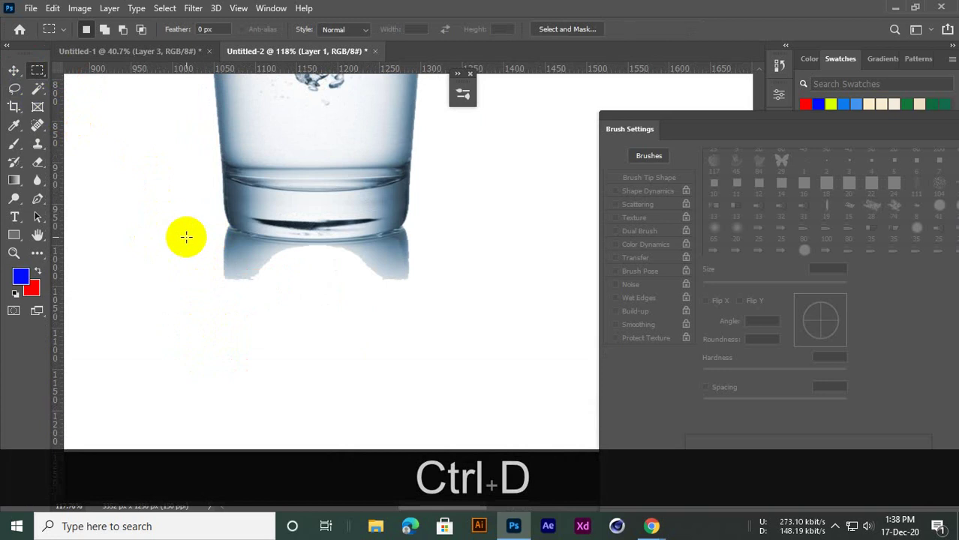
scroll(186, 236, "down", 3)
Hide and re-show the Background layer to check transparency, undoing a stray change.
mouse_move(764, 116)
left_mouse_down()
mouse_move(579, 194)
mouse_move(529, 235)
left_mouse_up()
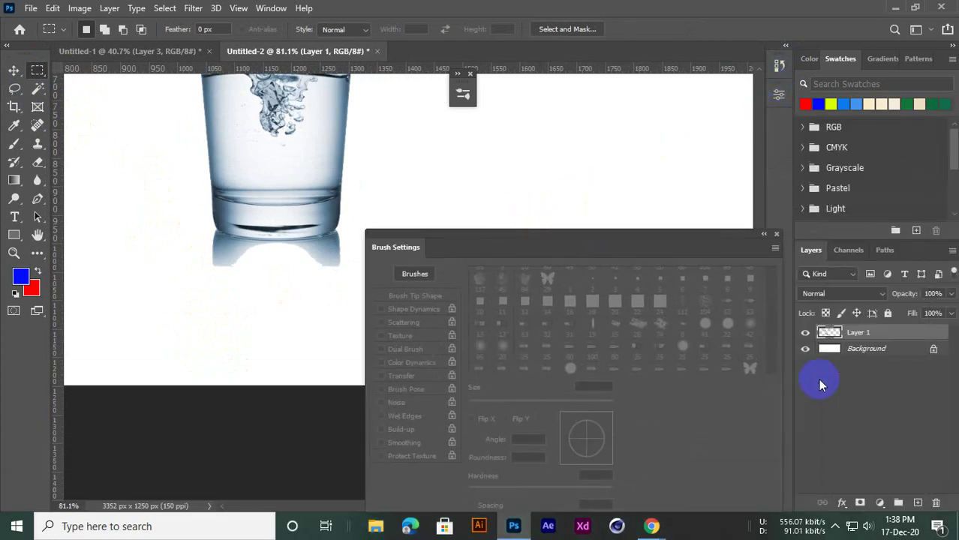
left_click(807, 352)
scroll(213, 182, "down", 5)
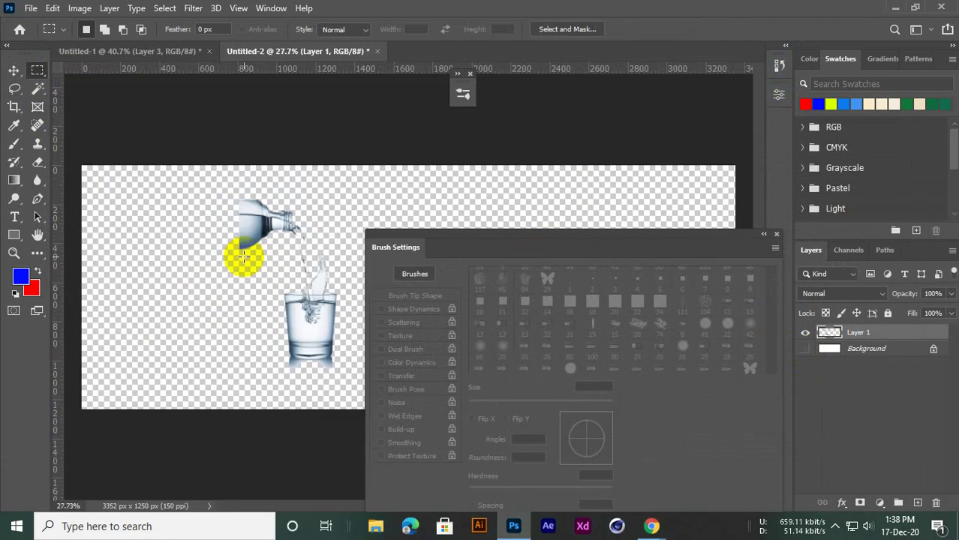
scroll(277, 275, "up", 3)
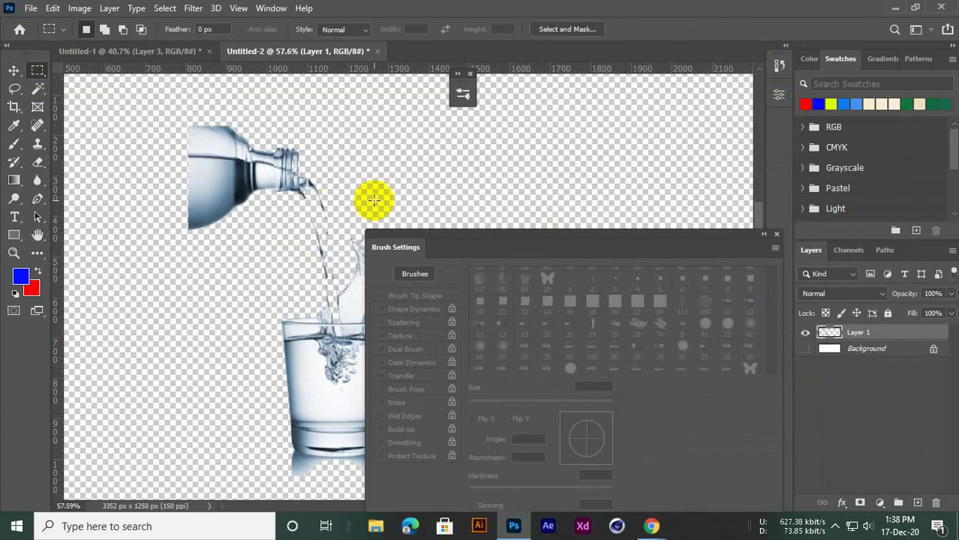
key("ctrl+z")
key("ctrl+z")
scroll(323, 237, "down", 2)
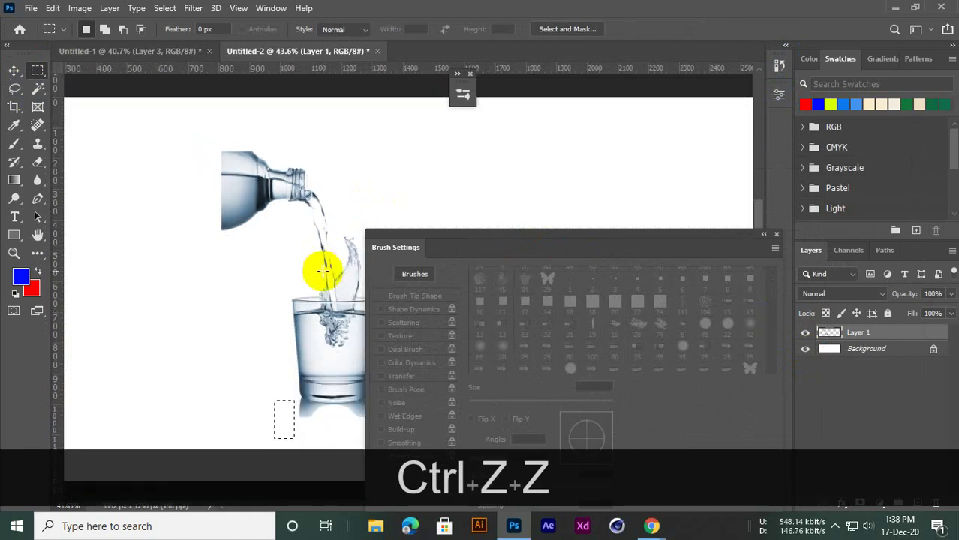
key("ctrl+d")
scroll(322, 271, "up", 4)
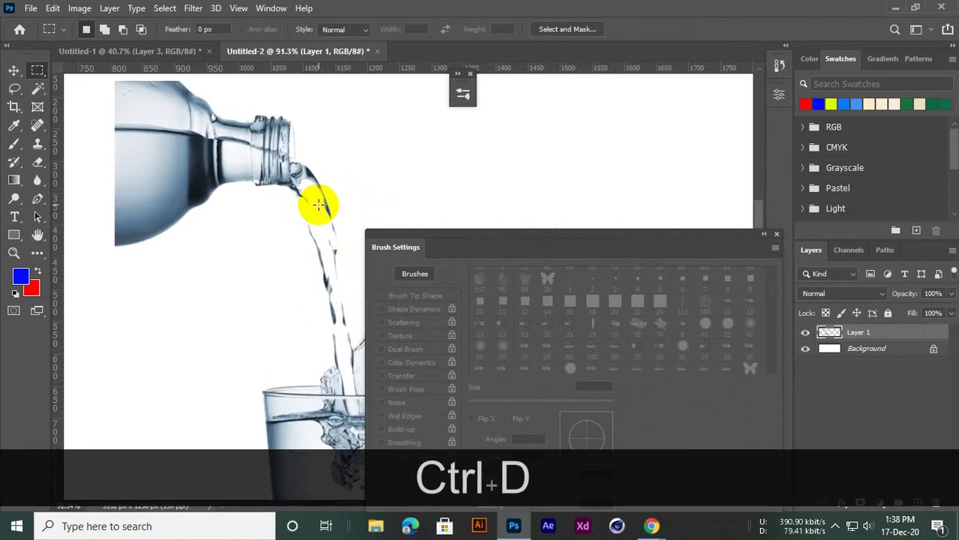
scroll(316, 203, "down", 2)
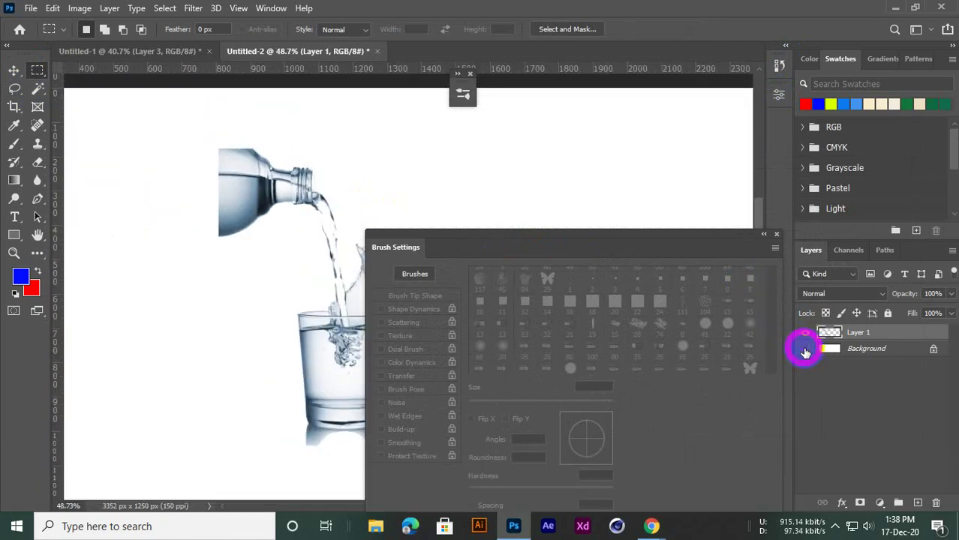
left_click(805, 350)
left_click(807, 348)
scroll(309, 241, "down", 1)
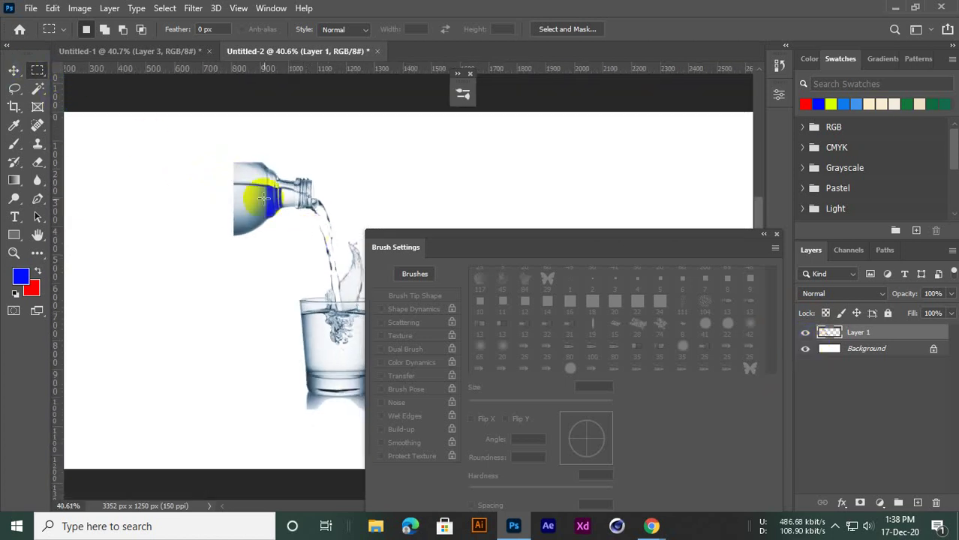
Move the bottle and glass up and to the left.
left_click(14, 71)
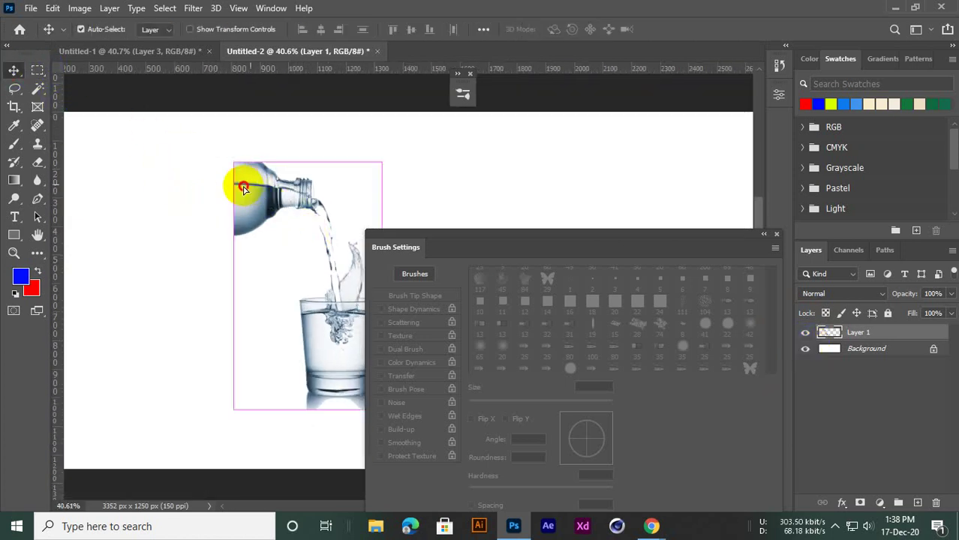
left_click_drag(242, 182, 175, 161)
scroll(253, 391, "up", 8)
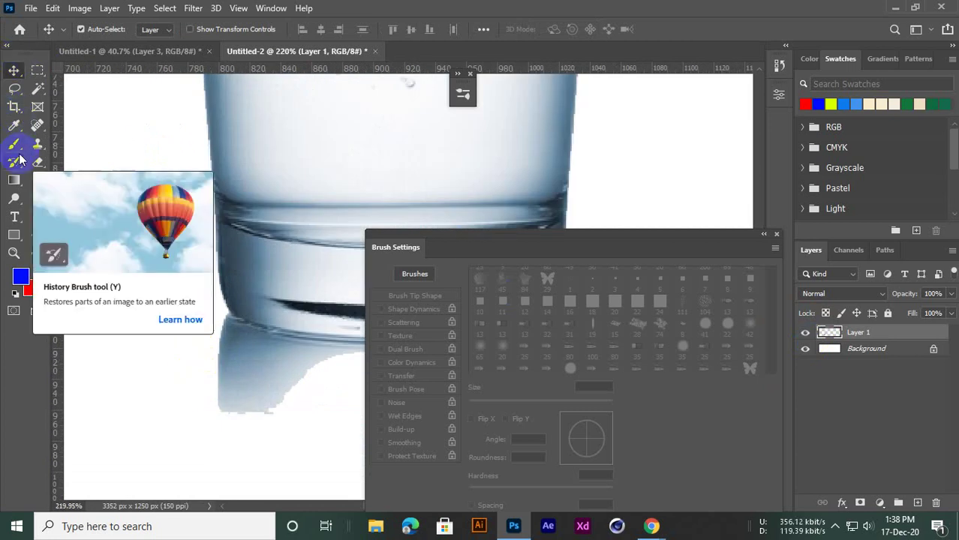
Switch to the Eraser, clear panels aside and erase part of the glass's bottom reflection.
key("e")
left_click(773, 234)
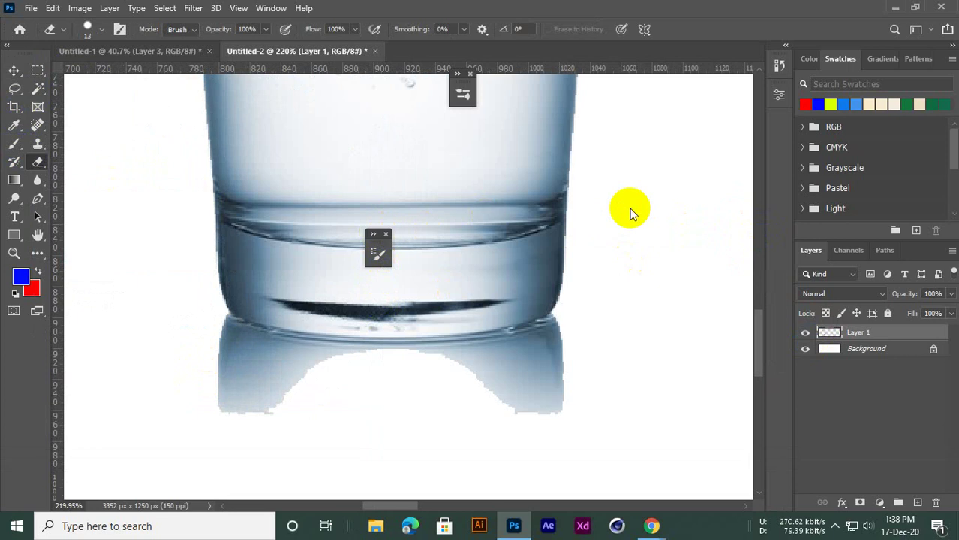
left_click_drag(379, 256, 709, 257)
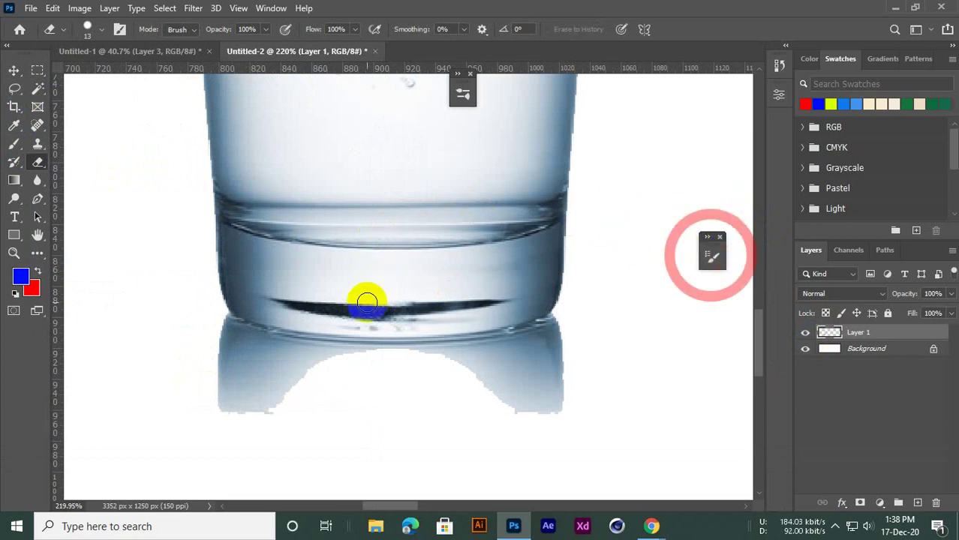
key("e")
key("e")
mouse_move(262, 360)
left_mouse_down()
mouse_move(212, 389)
mouse_move(238, 386)
left_mouse_up()
Erase the rest of the reflection with a larger eraser, then shift the image right and down.
key("bracketright")
key("bracketright")
key("bracketright")
key("bracketright")
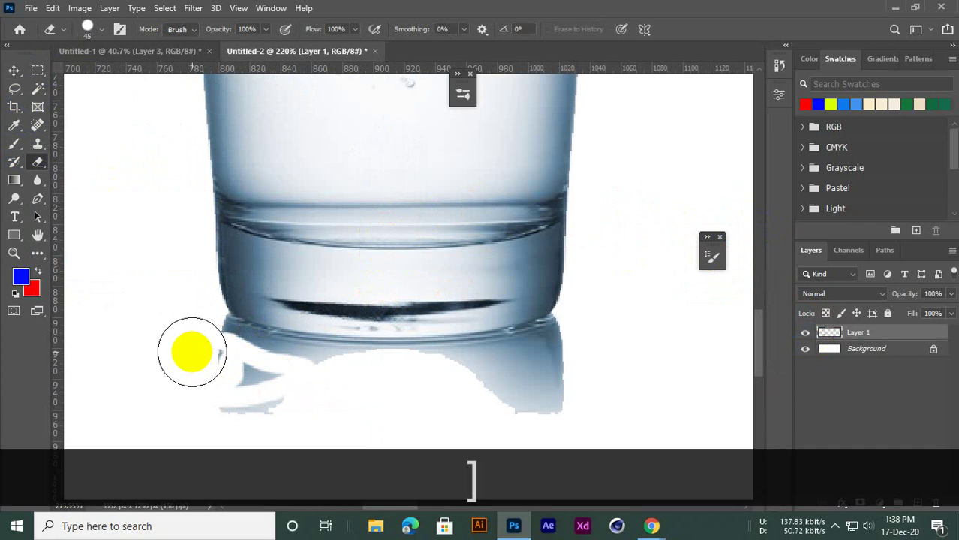
mouse_move(188, 349)
left_mouse_down()
mouse_move(264, 388)
mouse_move(226, 398)
mouse_move(269, 385)
mouse_move(267, 368)
mouse_move(221, 354)
mouse_move(409, 390)
mouse_move(544, 385)
mouse_move(587, 353)
mouse_move(475, 380)
mouse_move(446, 381)
mouse_move(554, 353)
mouse_move(505, 371)
mouse_move(375, 384)
left_mouse_up()
scroll(161, 336, "down", 10)
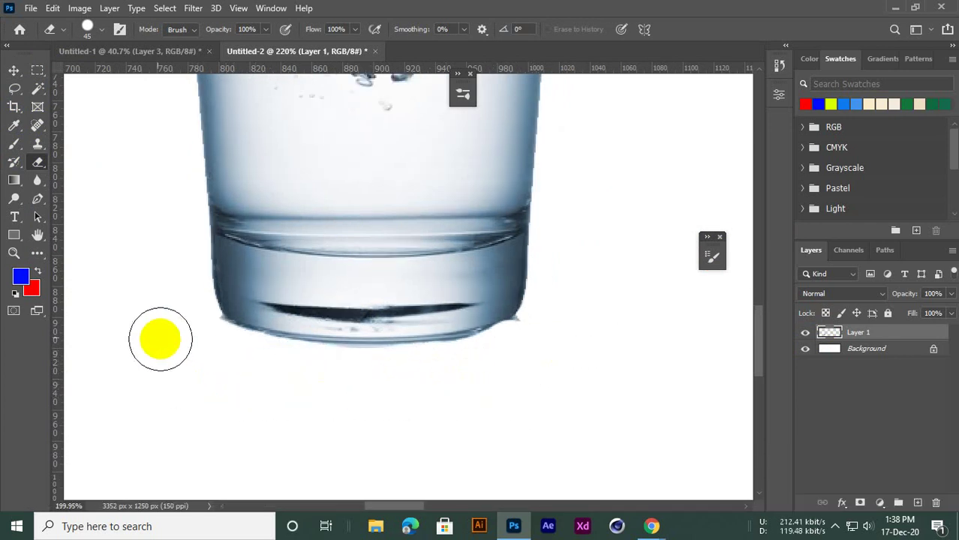
left_click(19, 72)
left_click_drag(261, 189, 289, 210)
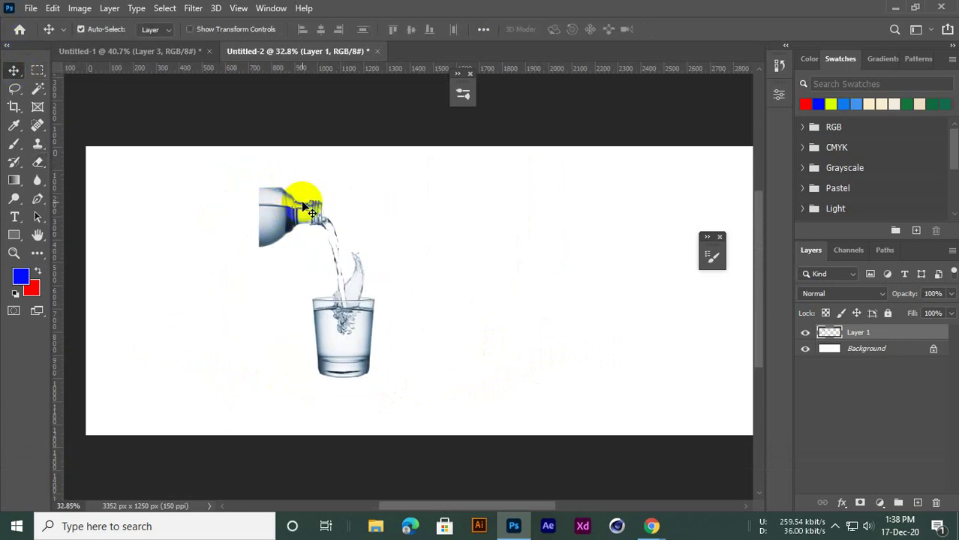
Move the bottle and glass left, then duplicate it to the right and delete the copy.
left_click_drag(300, 217, 166, 203)
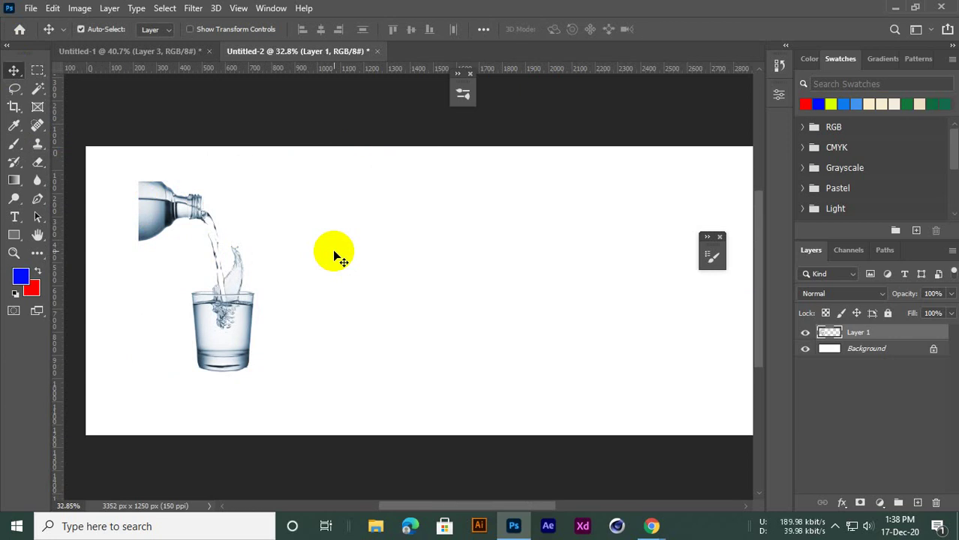
left_click_drag(169, 220, 456, 216)
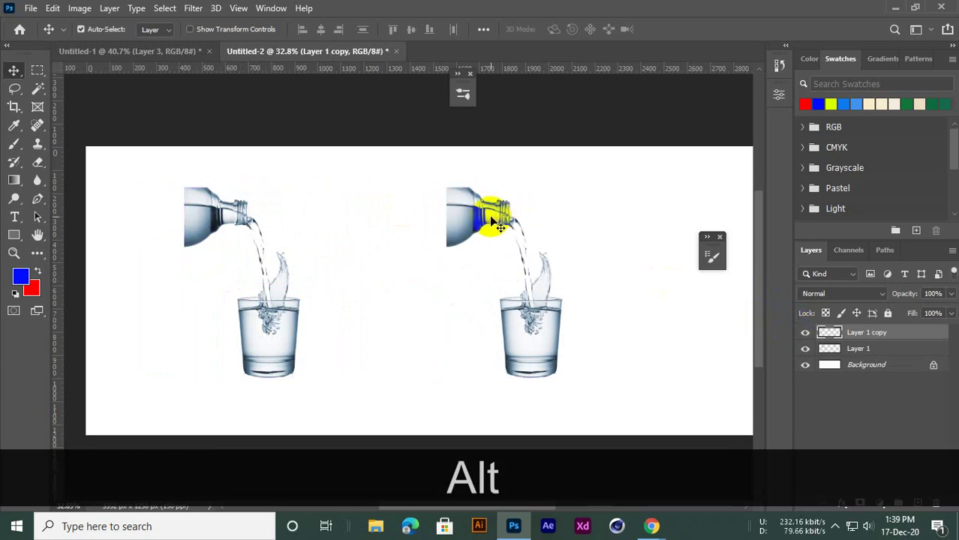
key("Delete")
Draw a Rectangular Marquee around the bottle and glass and nudge it into place.
right_click(37, 70)
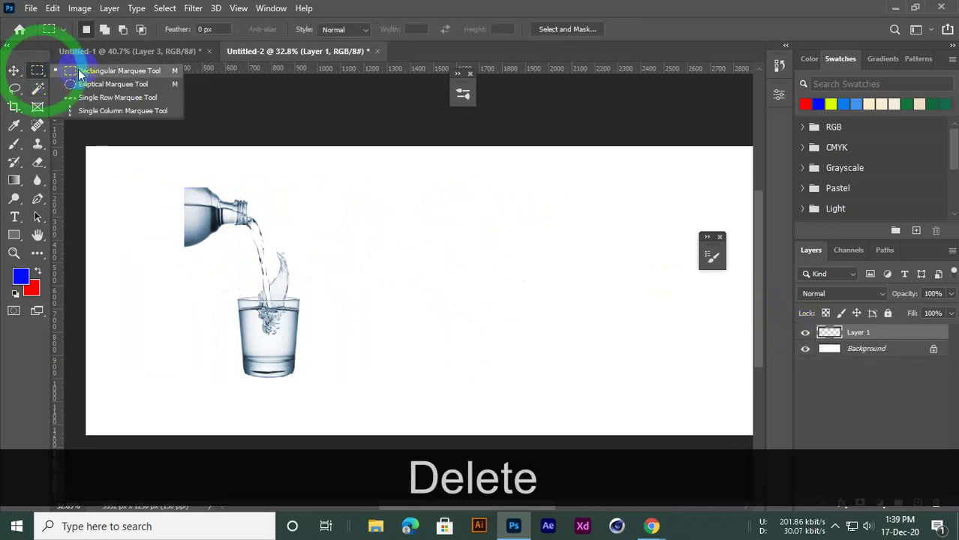
left_click(112, 67)
left_click_drag(123, 154, 337, 408)
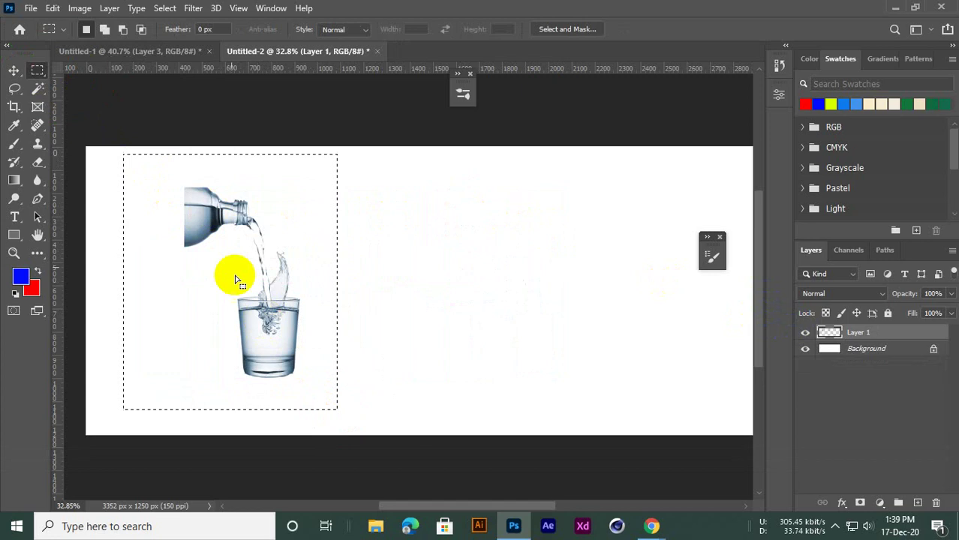
left_click_drag(212, 244, 235, 254)
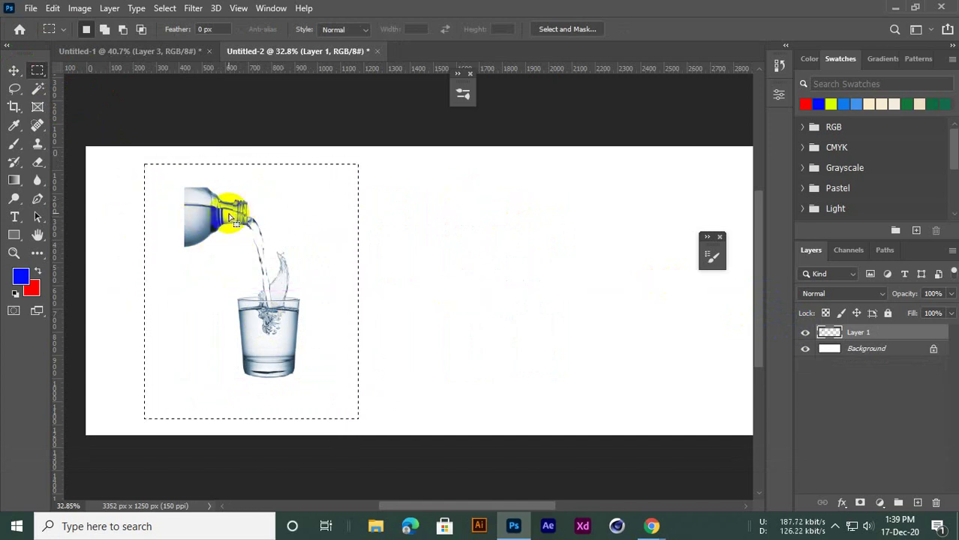
Start Edit > Define Brush Preset, cancel the Brush Name dialog and deselect.
left_click(52, 9)
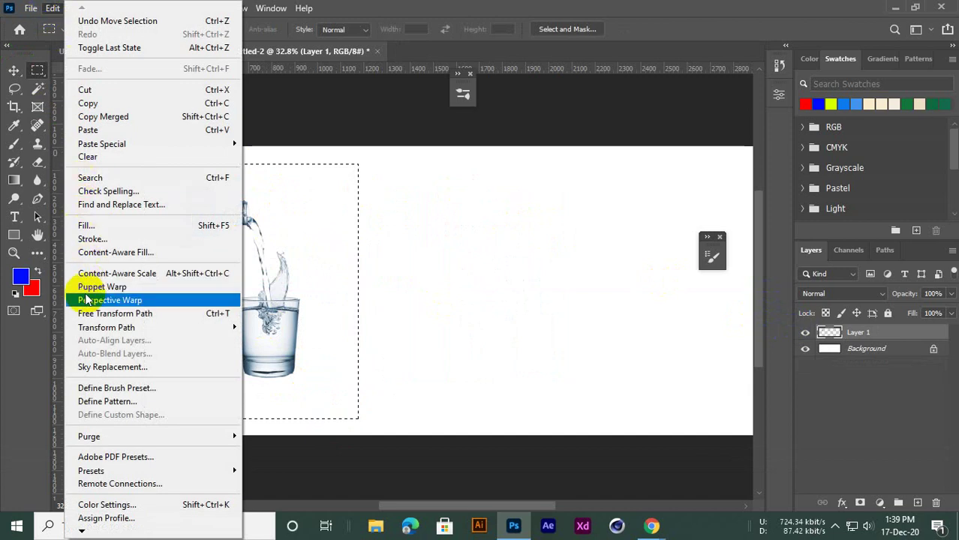
left_click(106, 389)
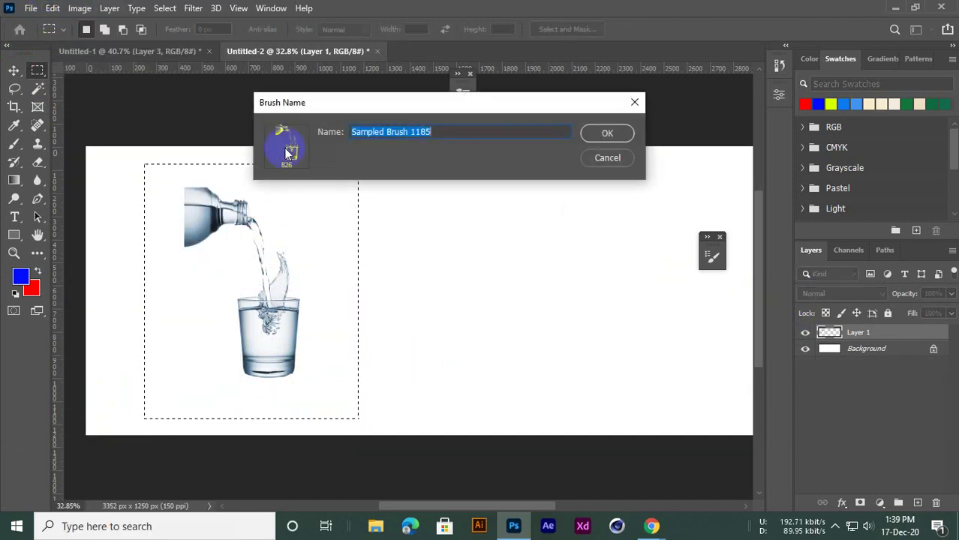
left_click_drag(288, 111, 346, 129)
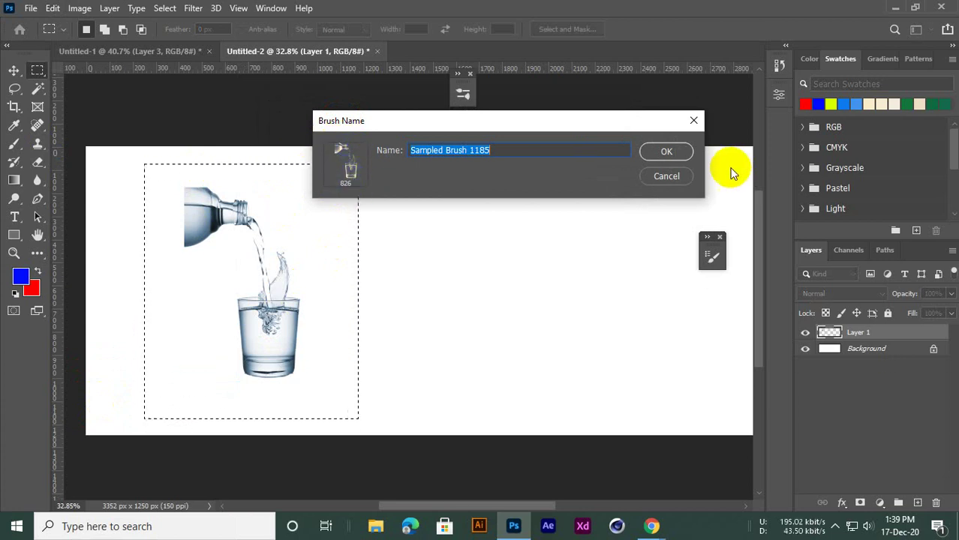
left_click(676, 174)
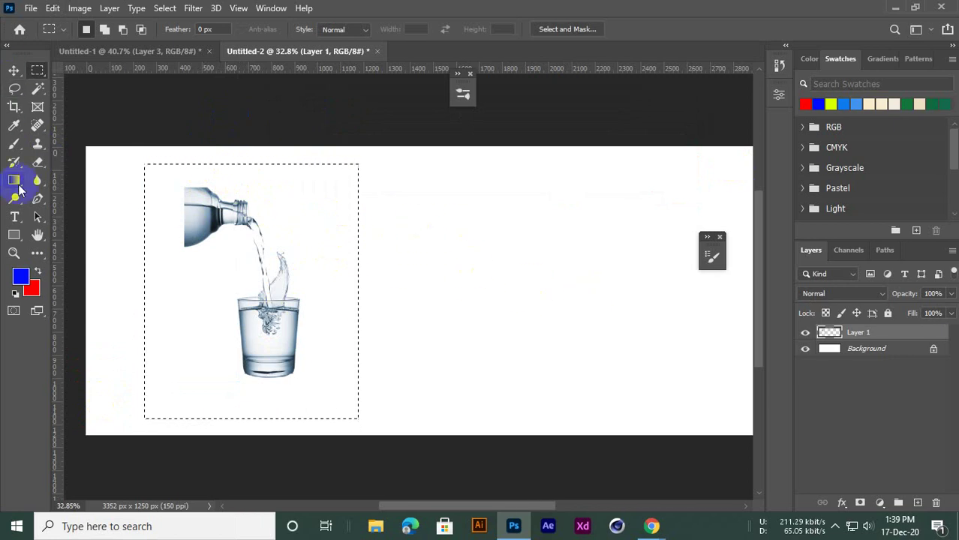
key("ctrl+d")
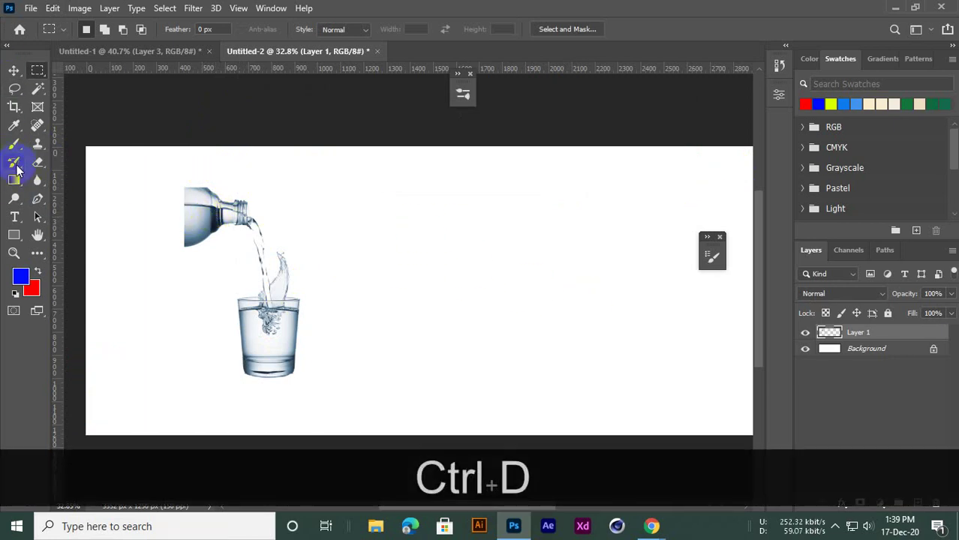
Draw a closed wavy path with the Pen tool to the right of the bottle.
right_click(12, 146)
left_click(72, 141)
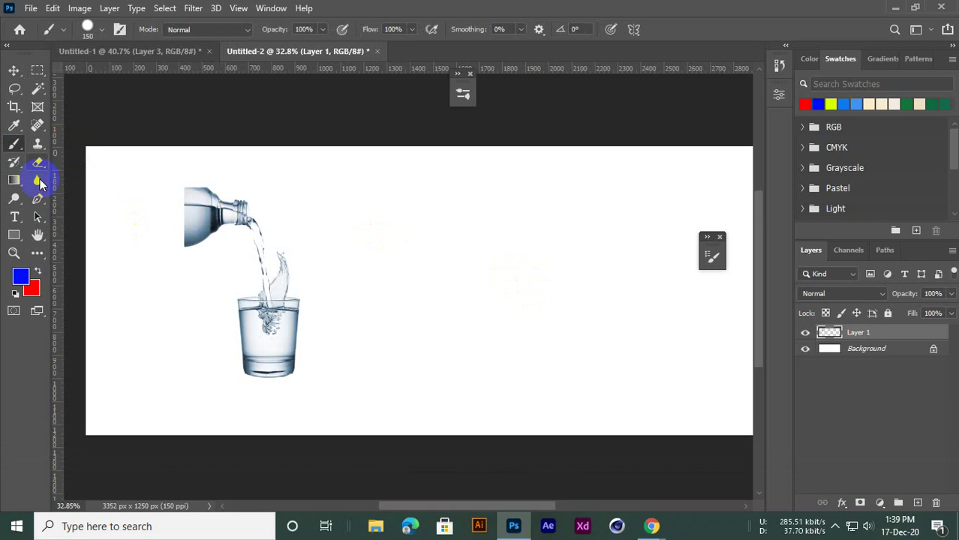
right_click(36, 208)
left_click(94, 195)
left_click_drag(471, 209, 487, 221)
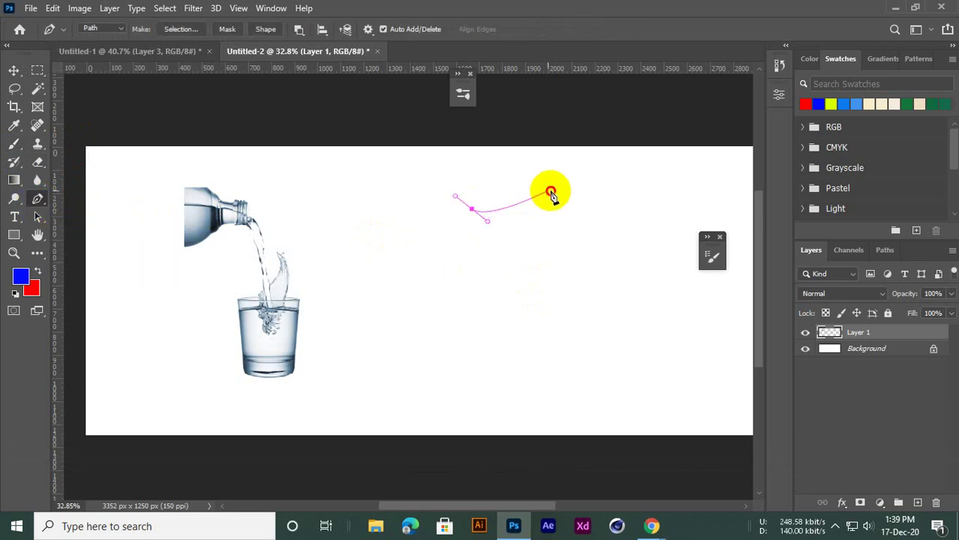
left_click_drag(547, 191, 495, 311)
left_click_drag(470, 314, 400, 342)
left_click_drag(376, 290, 473, 218)
left_click(472, 209)
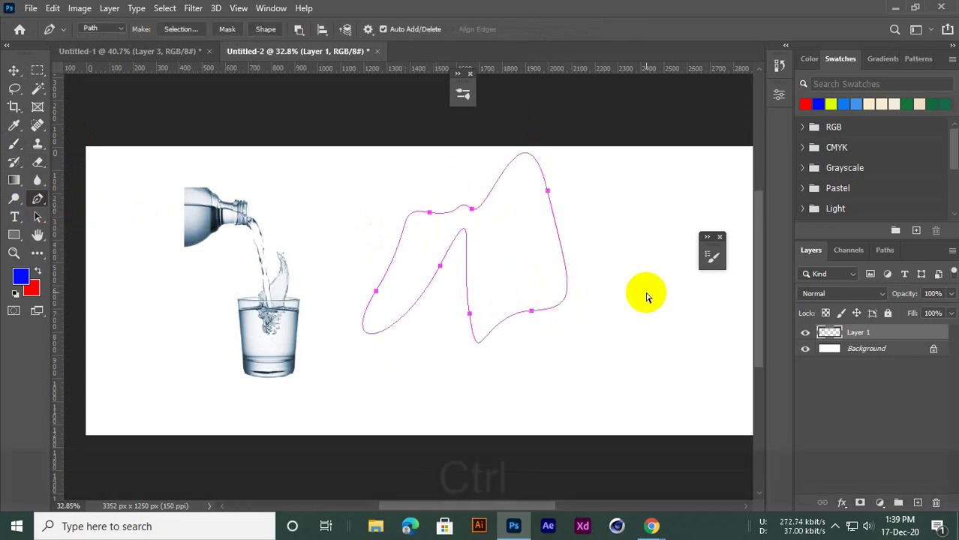
Fill the path's selection with yellow-green (ccff00), deselect, and move the shape down.
key("ctrl+Return")
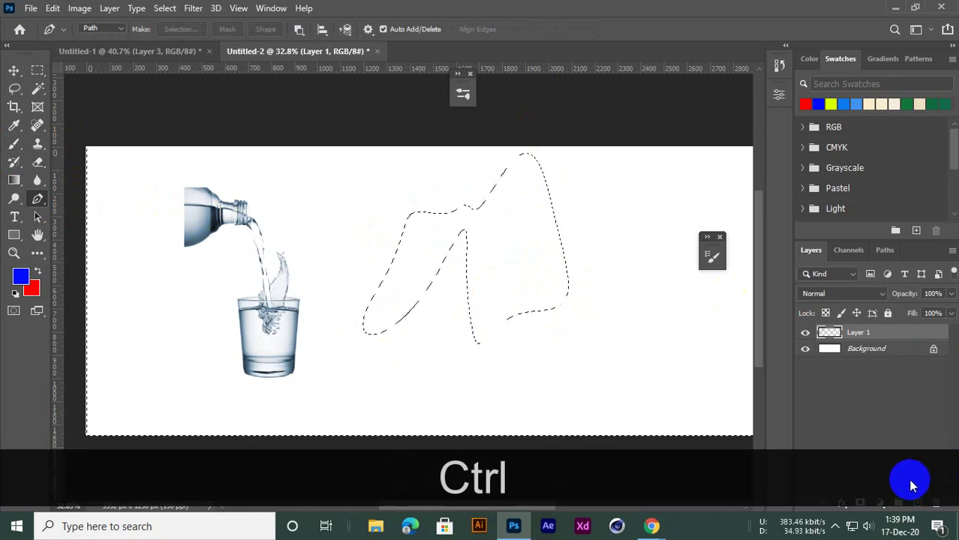
key("ctrl+shift+i")
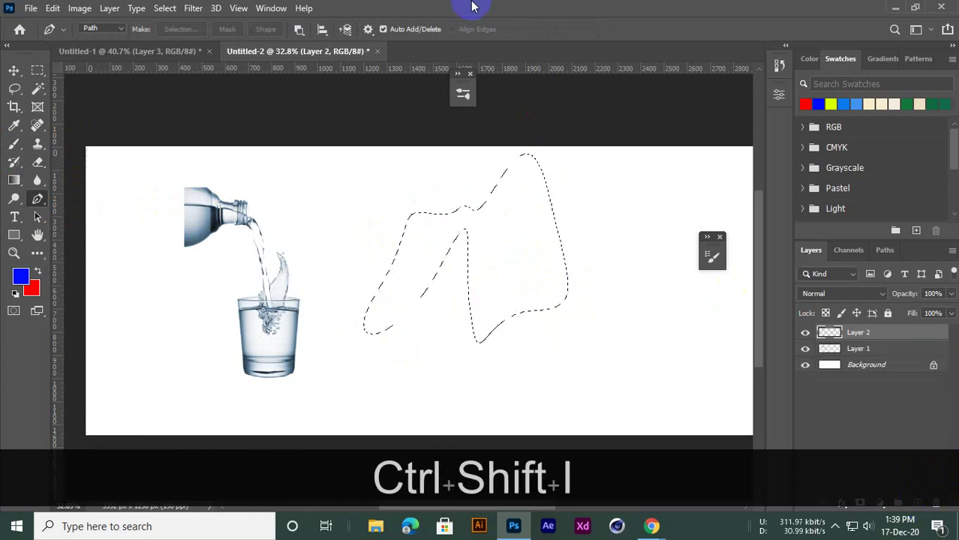
left_click(21, 280)
left_click_drag(738, 390, 732, 412)
left_click(829, 264)
key("alt+BackSpace")
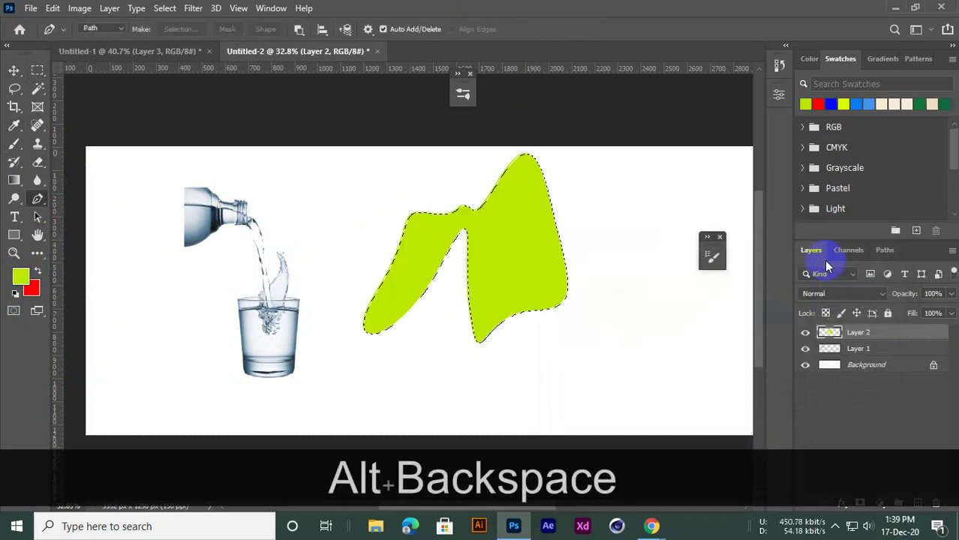
key("ctrl+d")
left_click(14, 70)
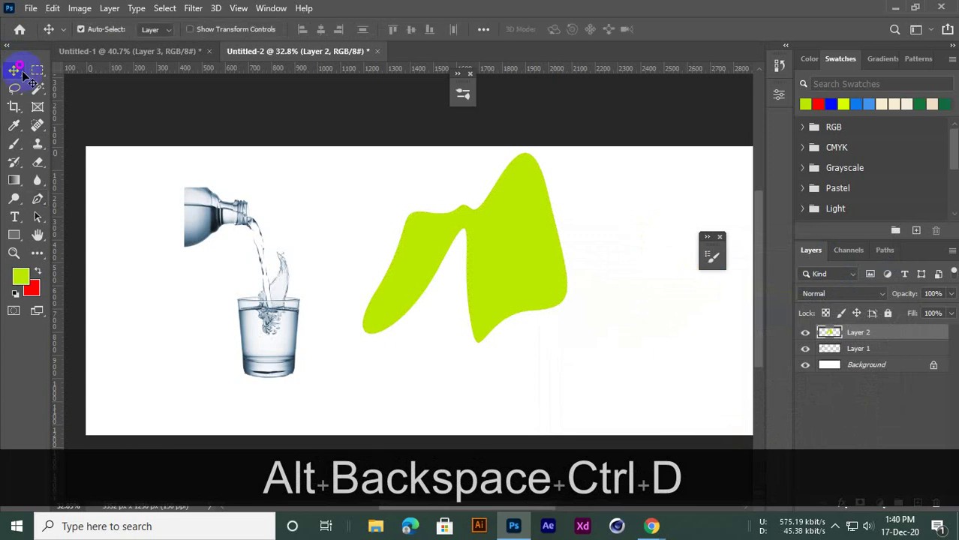
left_click_drag(513, 222, 494, 299)
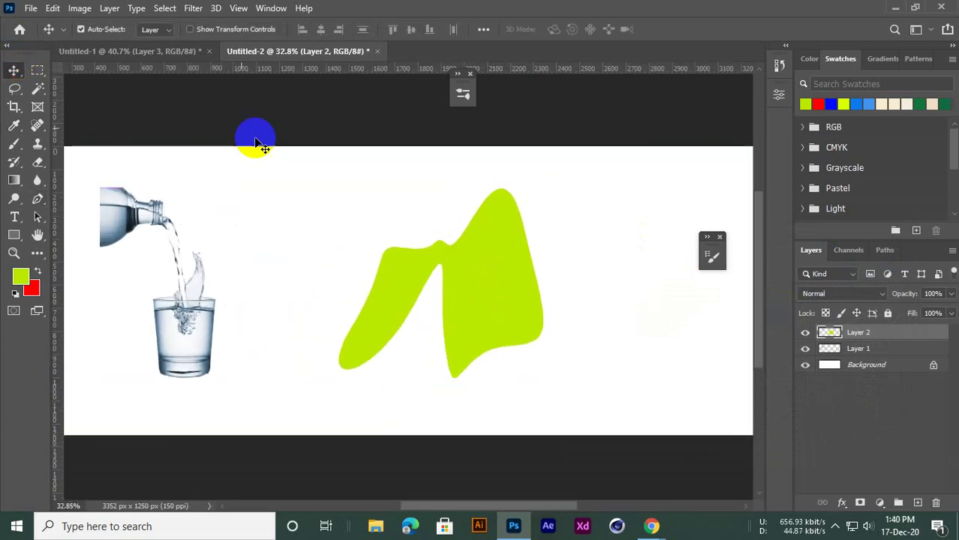
Box-select the green shape, start Define Brush Preset, then cancel the Brush Name prompt.
left_click(68, 105)
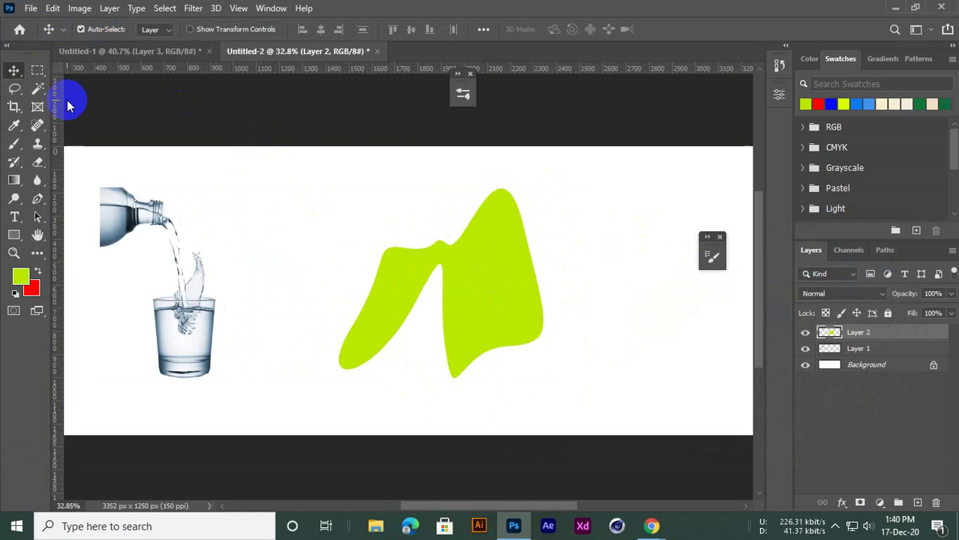
left_click(37, 70)
left_click_drag(309, 163, 592, 426)
left_click(53, 9)
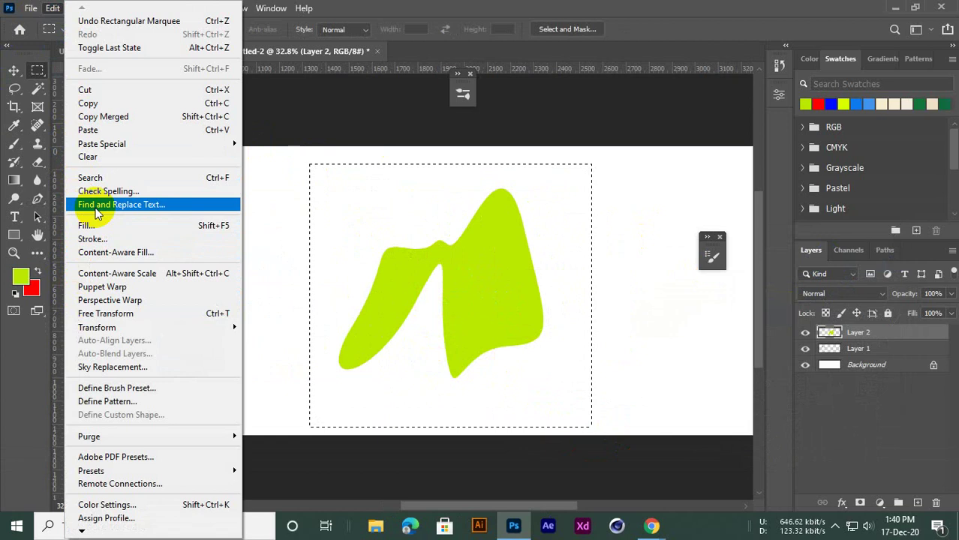
left_click(116, 388)
mouse_move(364, 120)
left_mouse_down()
mouse_move(325, 170)
mouse_move(467, 180)
left_mouse_up()
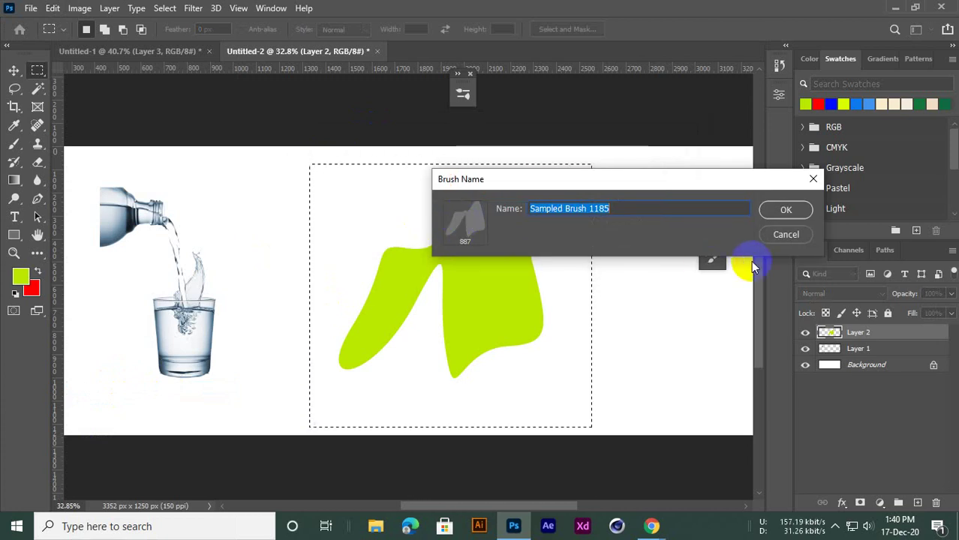
left_click(786, 236)
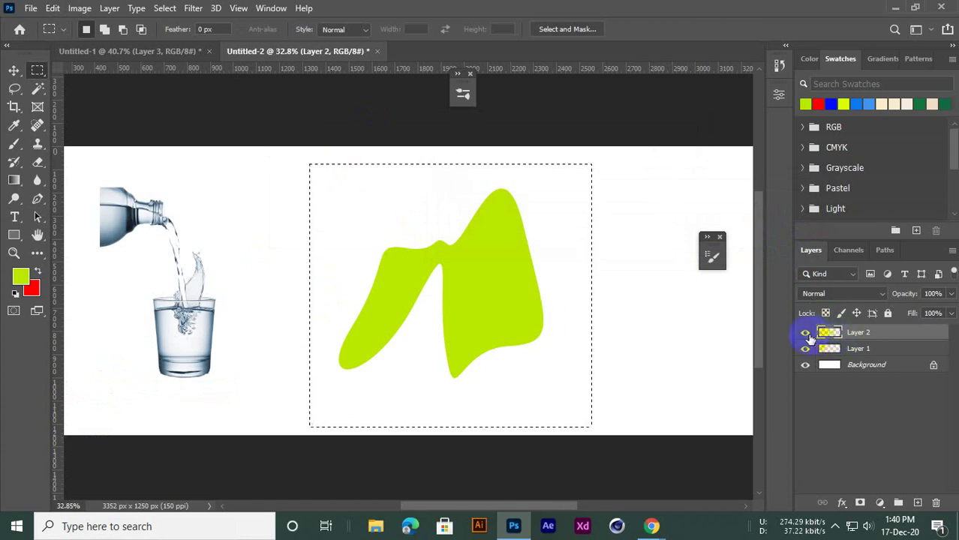
Load the green shape's outline as a selection and set the foreground colour to black.
key("ctrl+d")
left_click(826, 336, "ctrl")
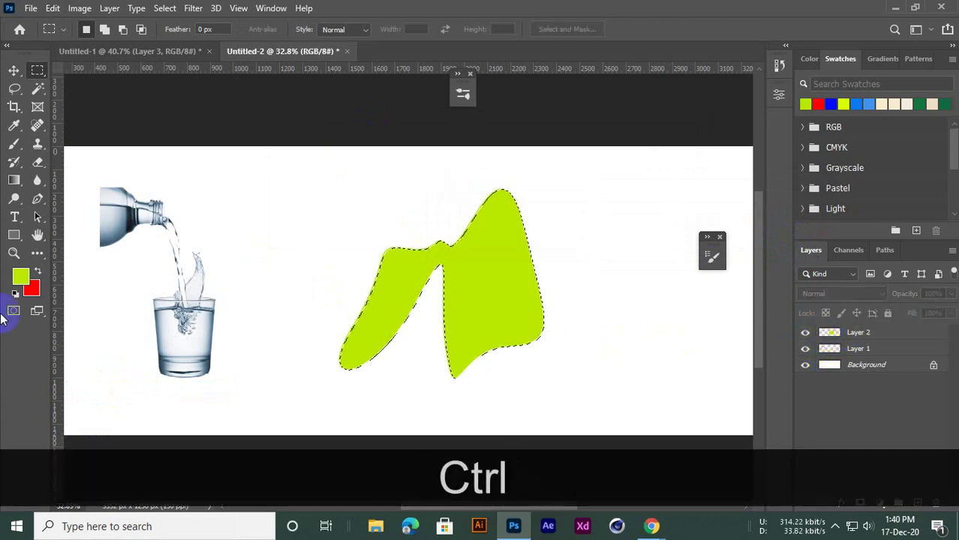
left_click(19, 274)
left_click(197, 216)
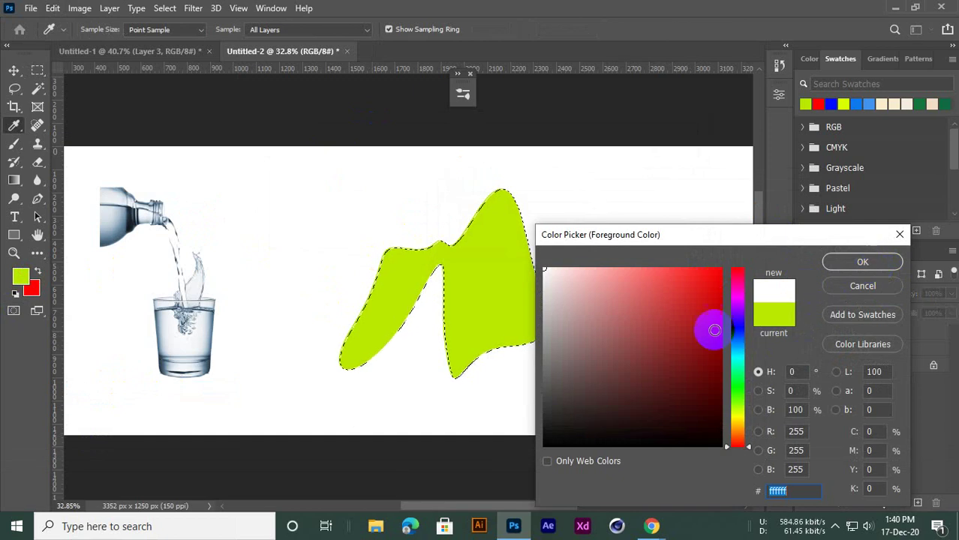
left_click(608, 435)
left_click(851, 263)
Fill the shape black on Layer 2, deselect, and nudge it slightly down.
key("alt+BackSpace")
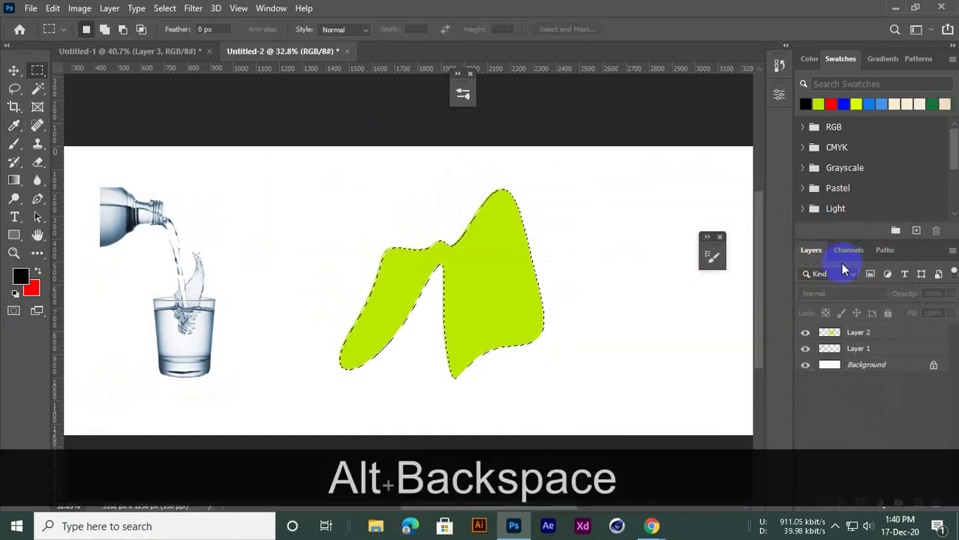
key("alt+BackSpace")
key("alt+BackSpace")
key("alt+BackSpace")
key("alt+BackSpace")
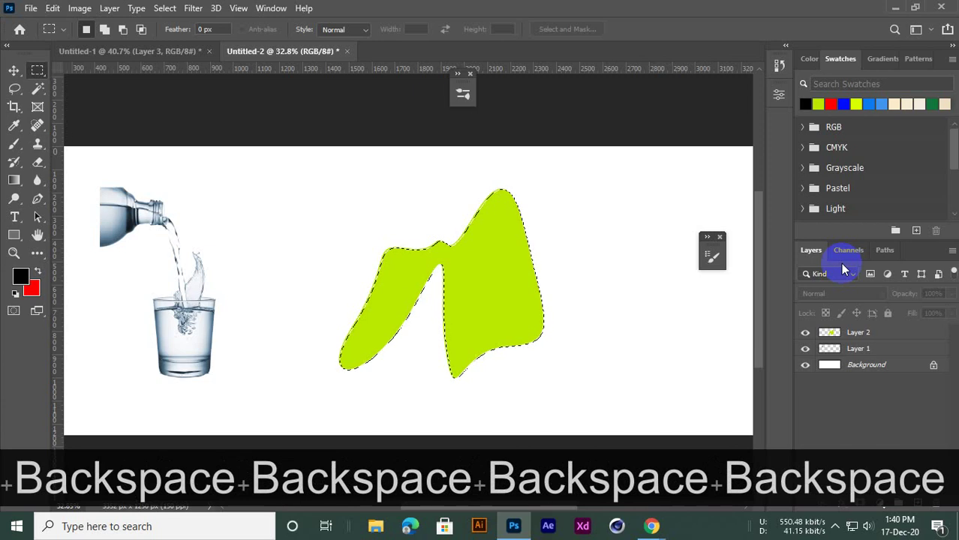
left_click(857, 333)
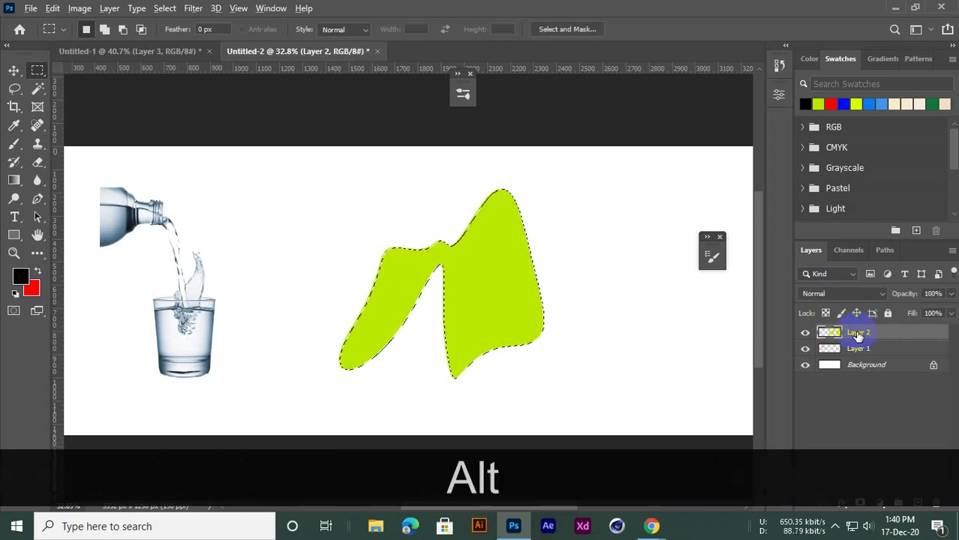
key("alt+BackSpace")
key("ctrl+d")
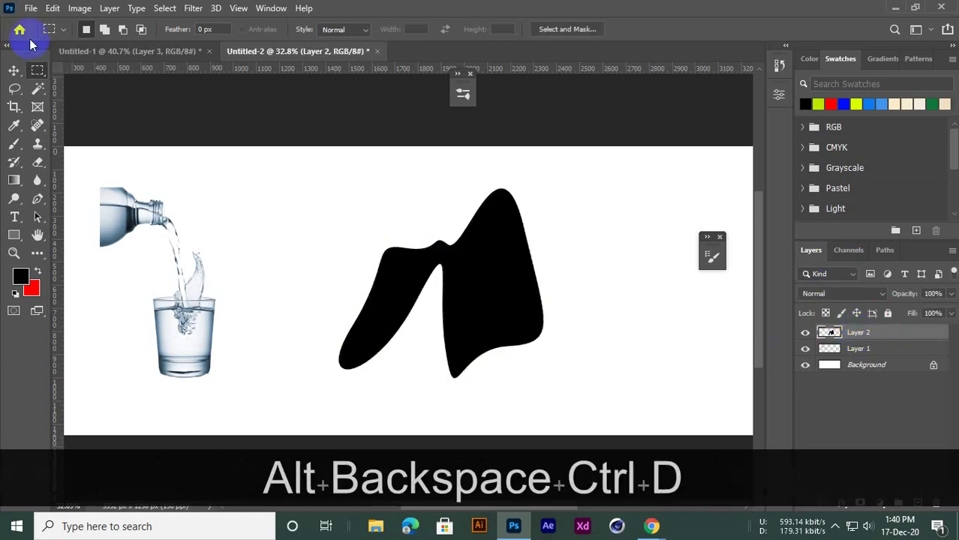
left_click_drag(420, 252, 505, 273)
left_click(11, 72)
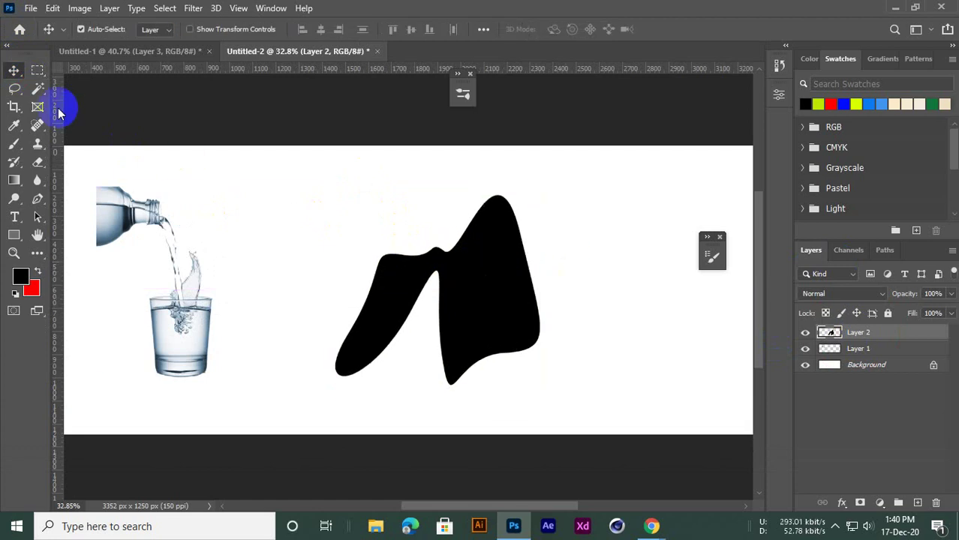
Box-select the black shape and define it as the 887-pixel brush 'Sampled Brush 1185'.
left_click(26, 72)
left_click(83, 70)
left_click_drag(298, 163, 609, 404)
left_click(52, 8)
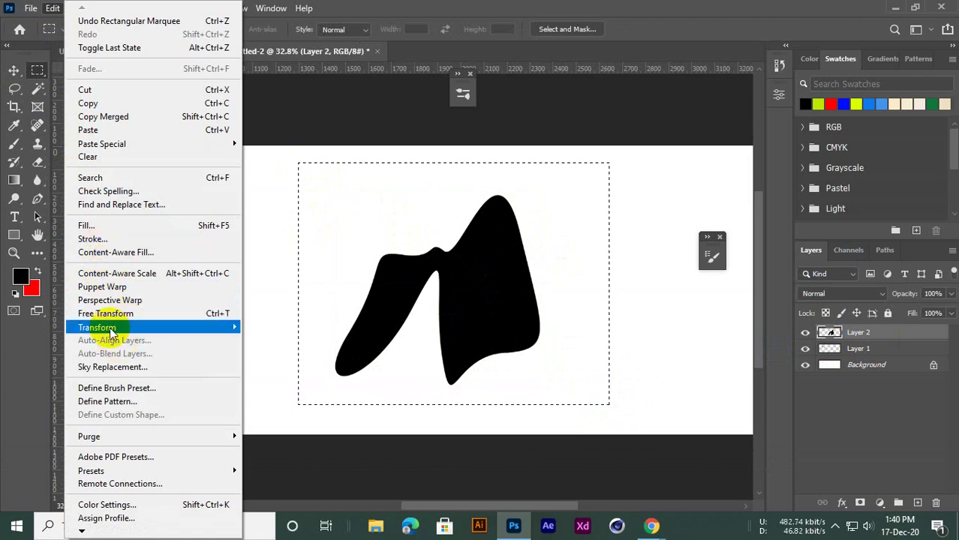
left_click(113, 388)
left_click_drag(493, 172, 445, 172)
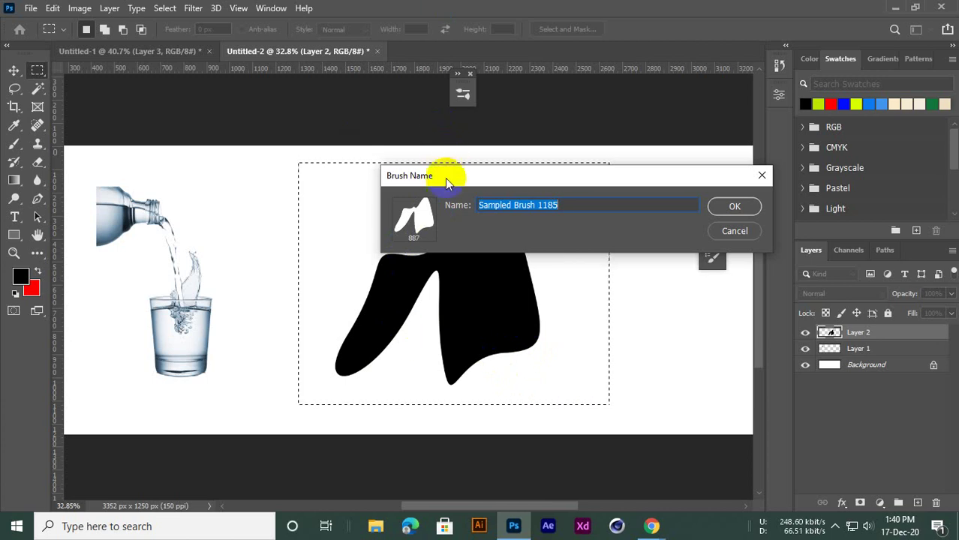
left_click(389, 292)
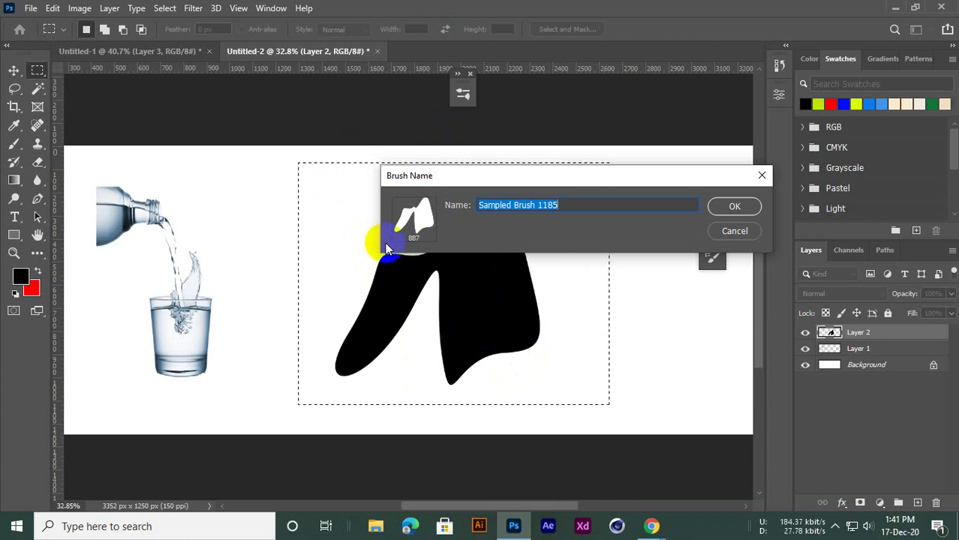
left_click(476, 332)
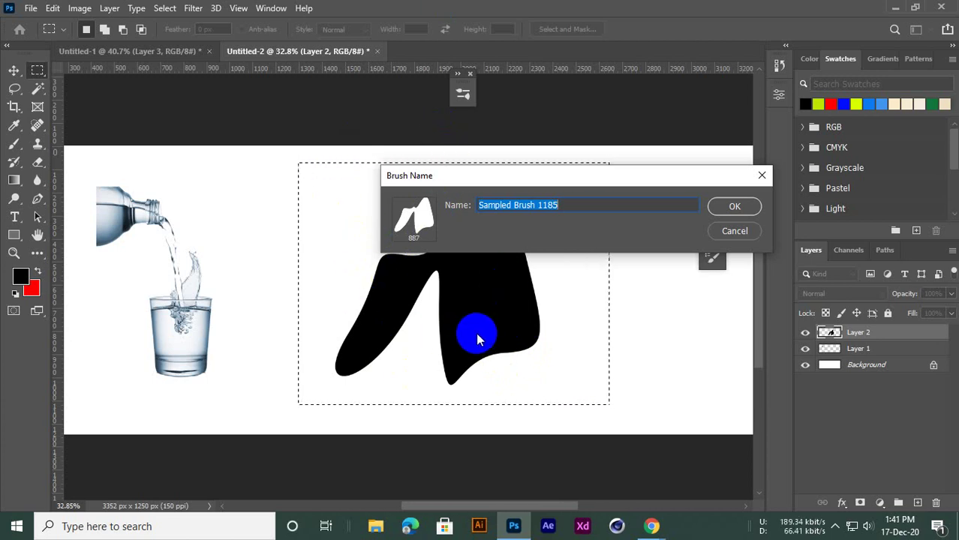
left_click(732, 207)
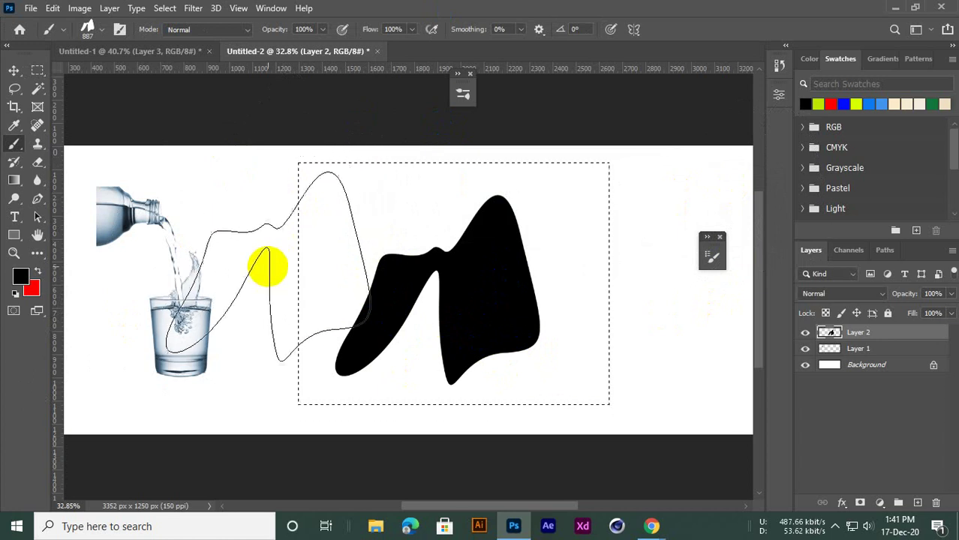
Delete the black shape inside the selection and deselect.
right_click(13, 142)
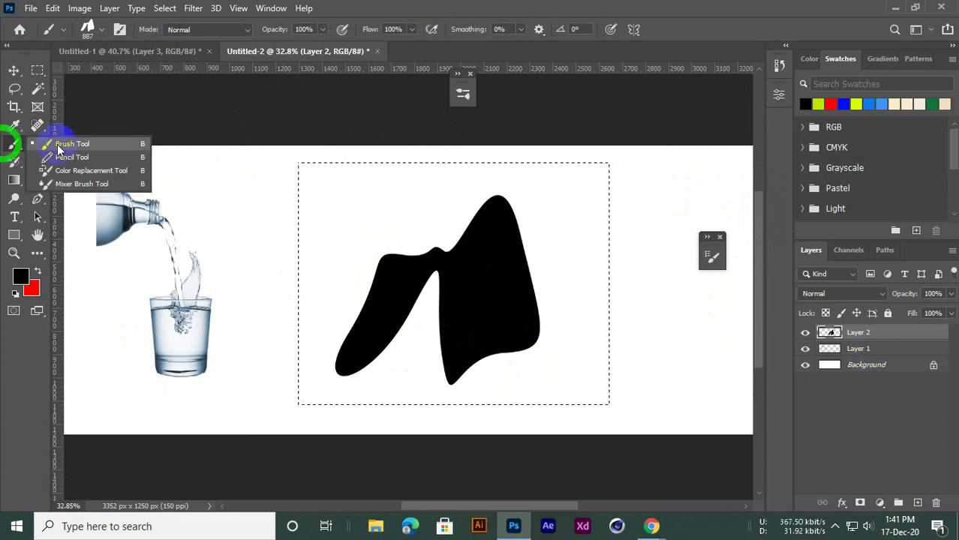
left_click(82, 153)
key("Delete")
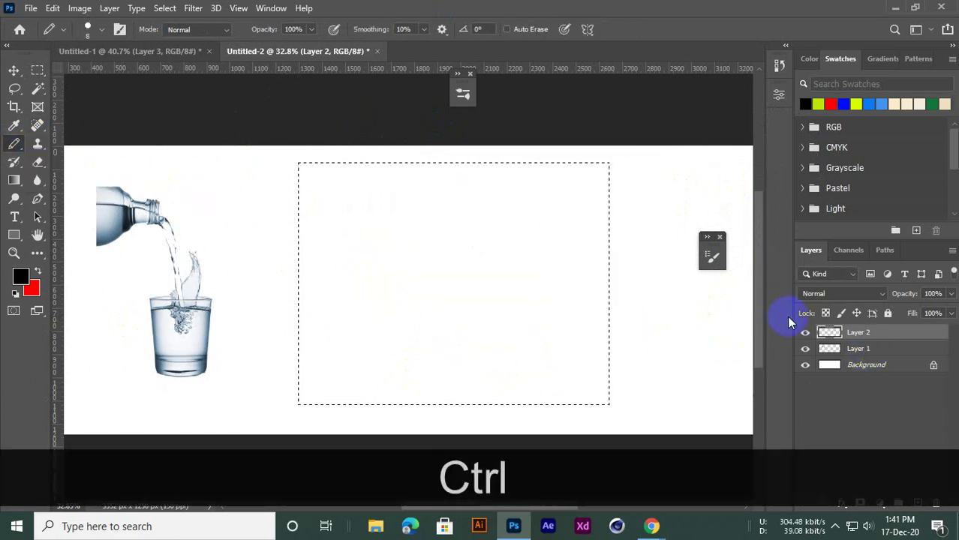
key("ctrl+d")
Stamp four black copies of the new shape brush at a smaller size.
scroll(460, 287, "down", 2)
scroll(453, 265, "up", 1)
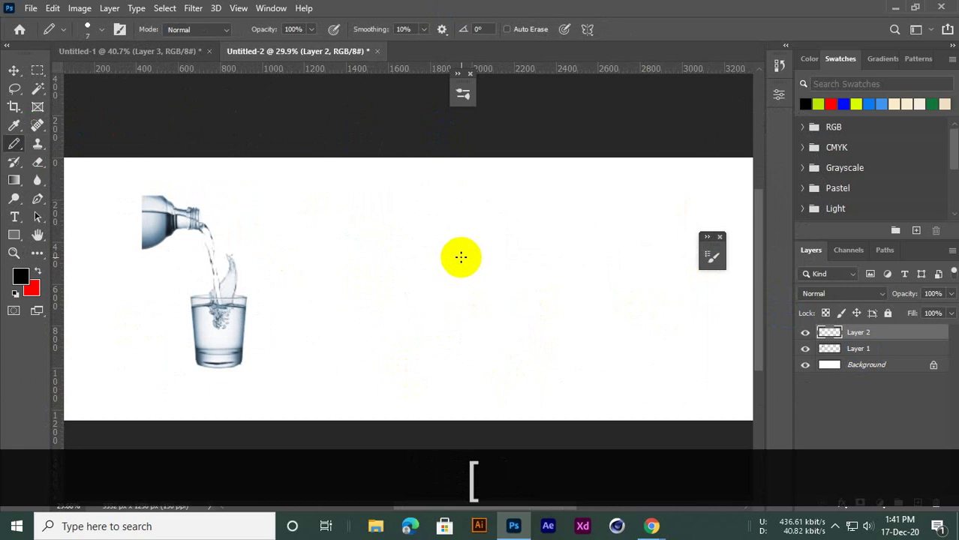
key("bracketleft")
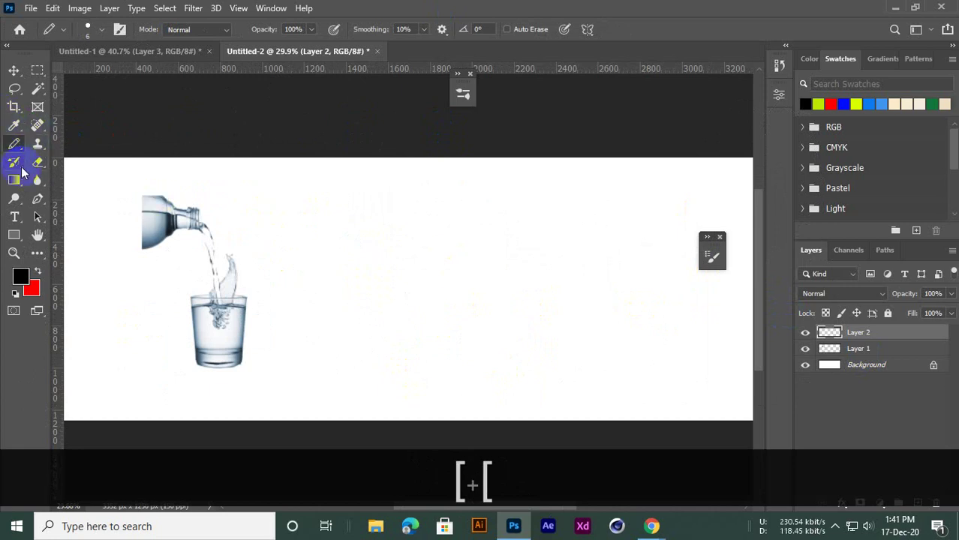
right_click(13, 142)
left_click(72, 142)
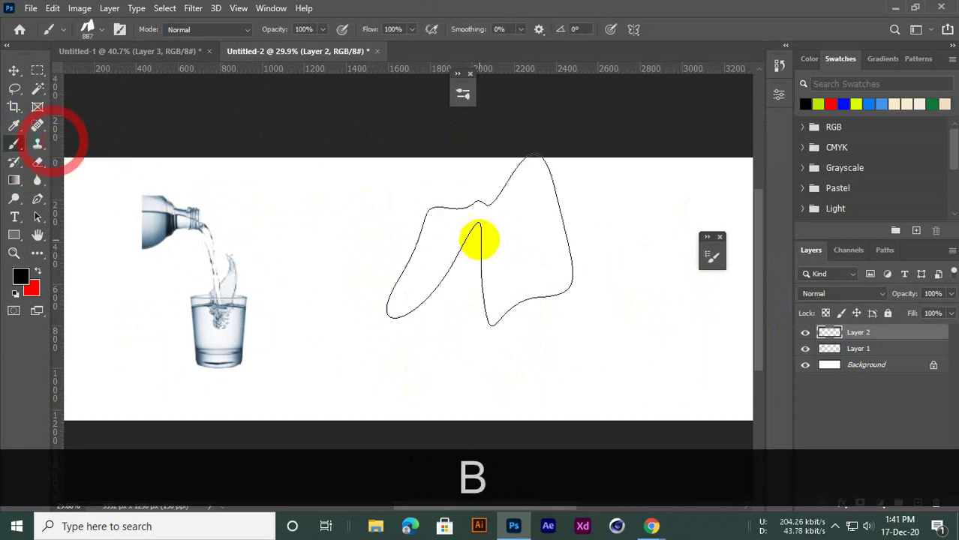
key("bracketleft")
key("bracketleft")
key("bracketleft")
key("bracketleft")
key("bracketleft")
key("bracketleft")
left_click(368, 245)
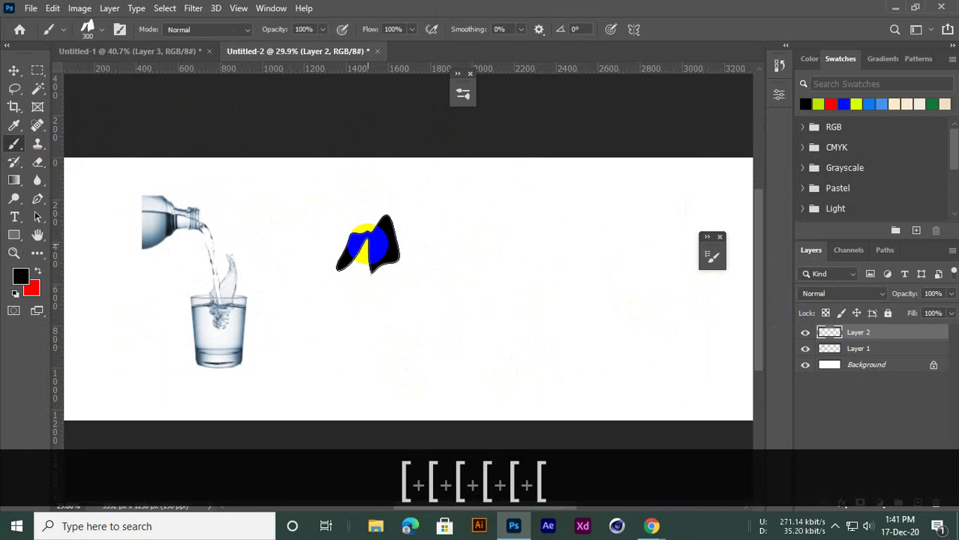
left_click(491, 282)
left_click(520, 223)
left_click(539, 260)
Paint blue strokes of the shape brush across the canvas, then delete Layer 2.
left_click(20, 278)
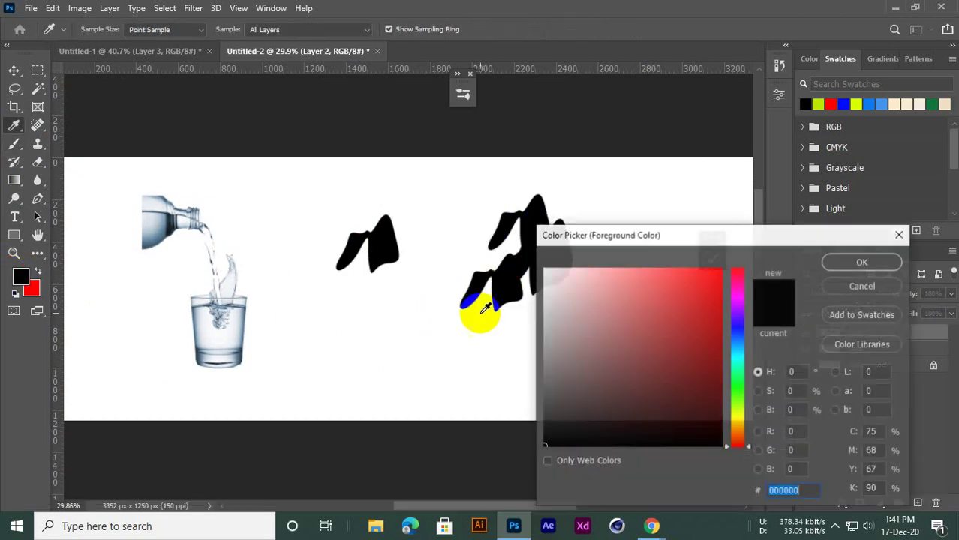
left_click_drag(739, 382, 737, 343)
left_click(840, 264)
left_click(631, 225)
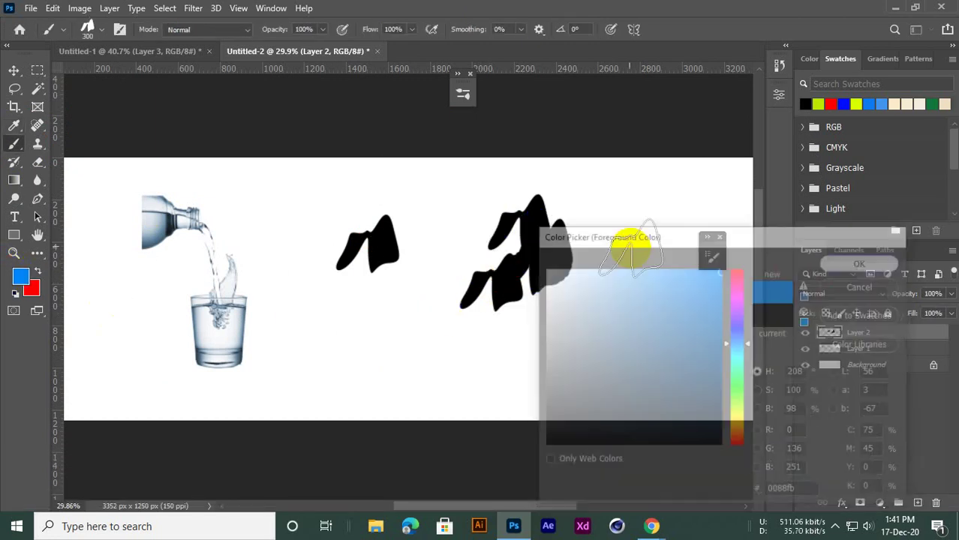
mouse_move(649, 314)
left_mouse_down()
mouse_move(436, 345)
mouse_move(313, 343)
mouse_move(289, 230)
mouse_move(392, 184)
mouse_move(489, 211)
mouse_move(451, 262)
left_mouse_up()
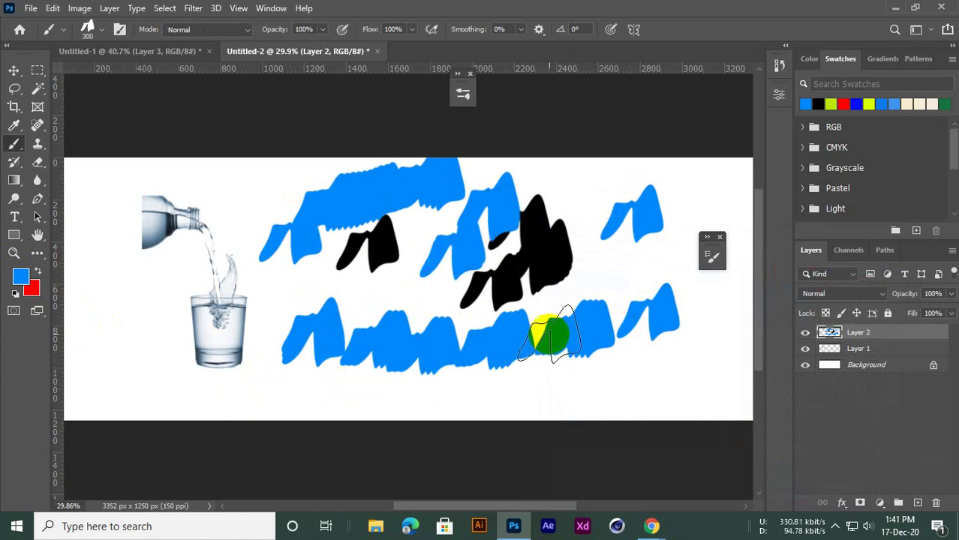
mouse_move(588, 257)
left_mouse_down()
mouse_move(609, 199)
mouse_move(666, 193)
mouse_move(691, 222)
mouse_move(685, 292)
mouse_move(712, 364)
left_mouse_up()
mouse_move(603, 390)
left_mouse_down()
mouse_move(314, 396)
mouse_move(274, 409)
left_mouse_up()
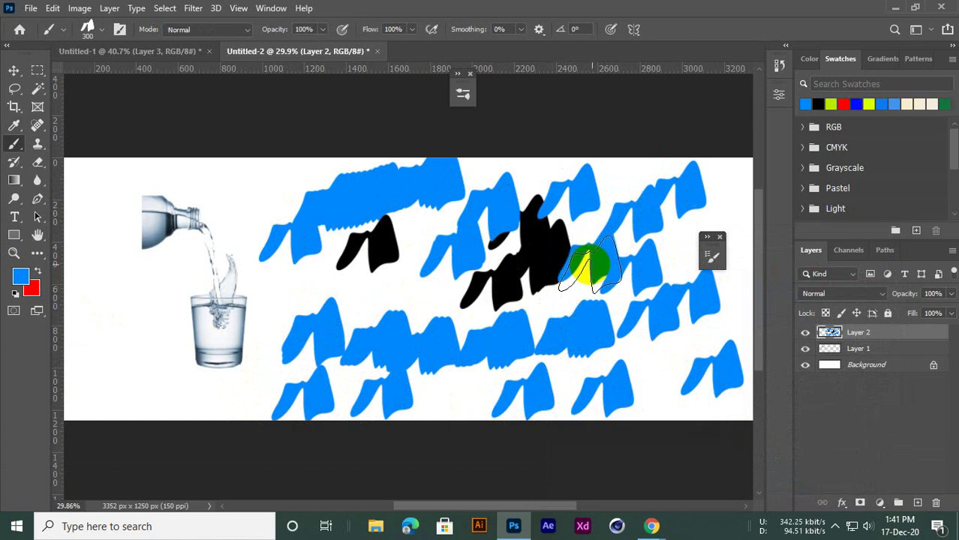
key("Delete")
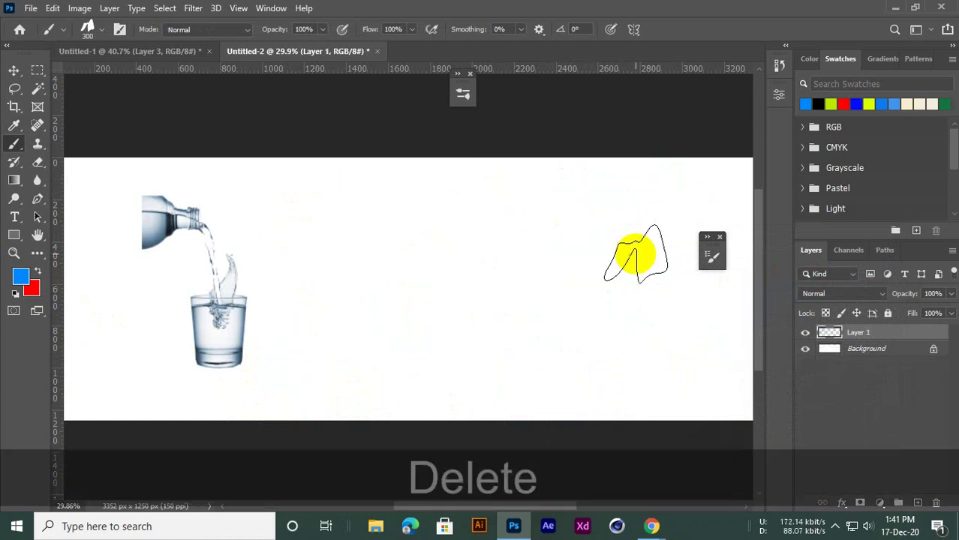
Reposition the bottle-and-glass image with the Move tool.
left_click(13, 71)
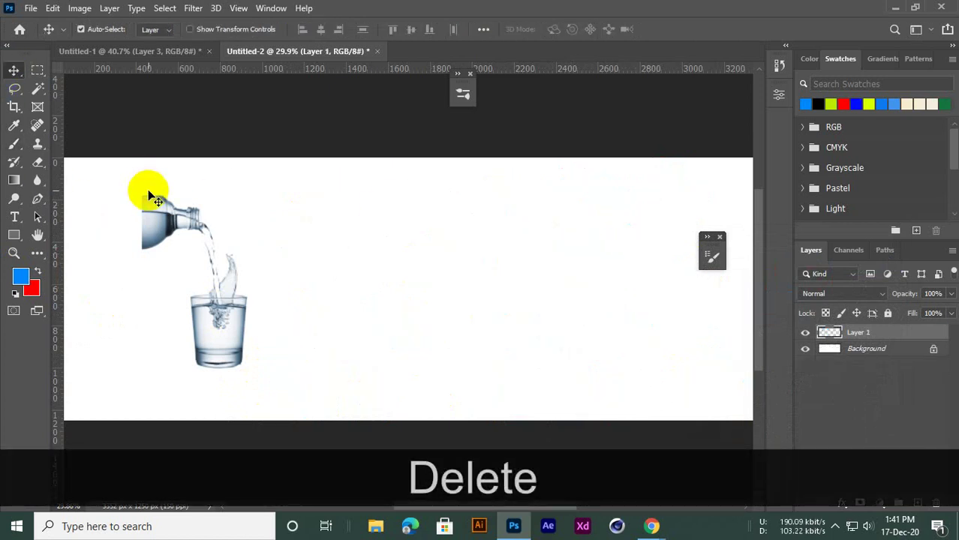
left_click_drag(150, 193, 193, 220)
scroll(157, 216, "down", 1)
scroll(158, 216, "up", 1)
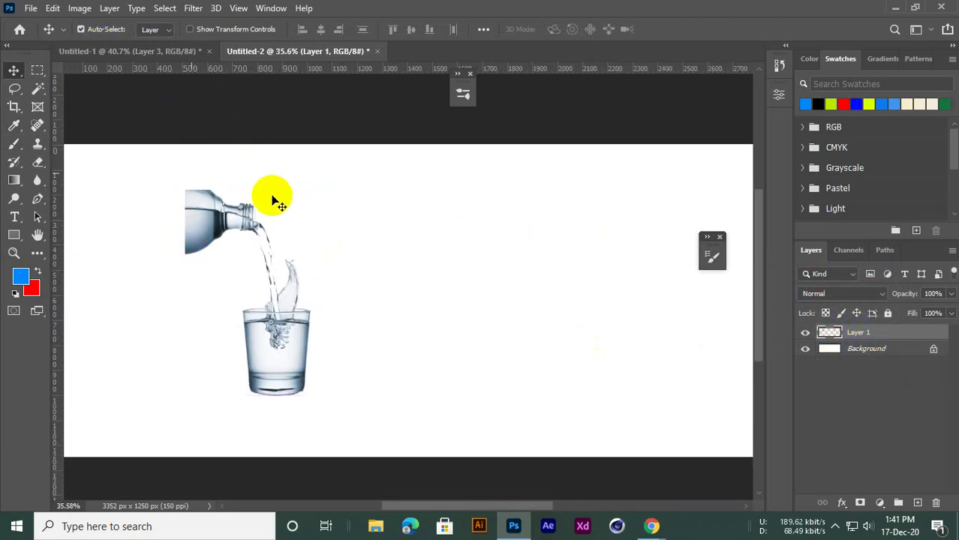
Define the bottle image as an 826-pixel brush preset named 'BOTE'.
left_click(57, 8)
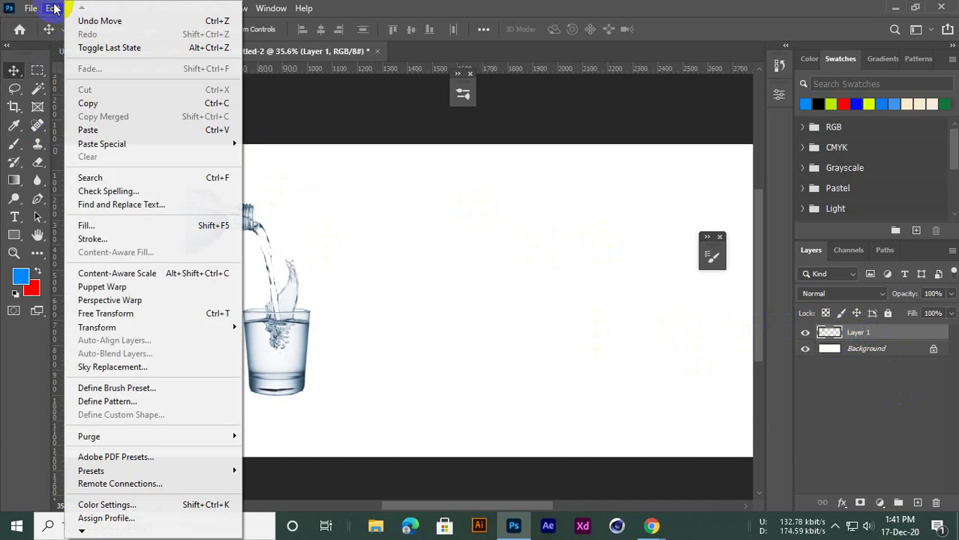
left_click(90, 388)
left_click_drag(508, 172, 476, 156)
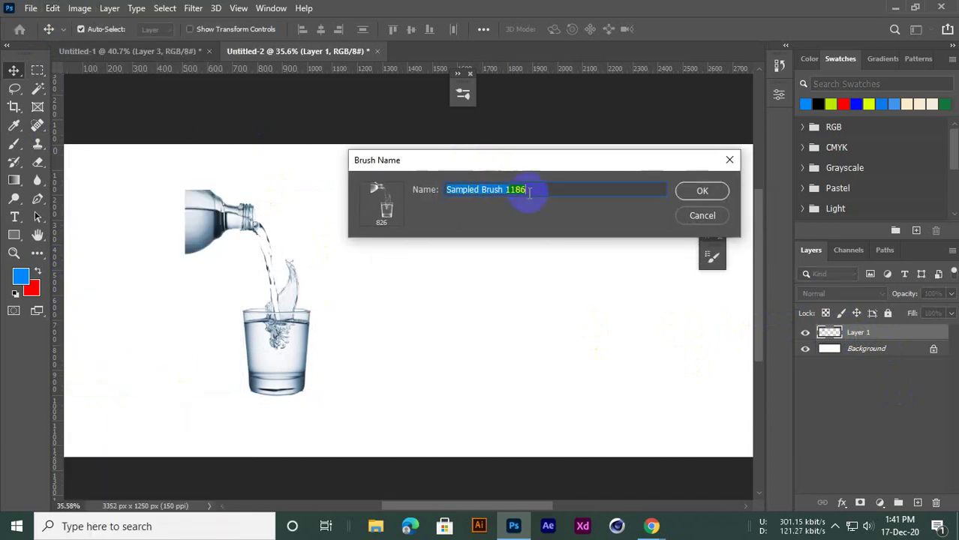
type("BRU")
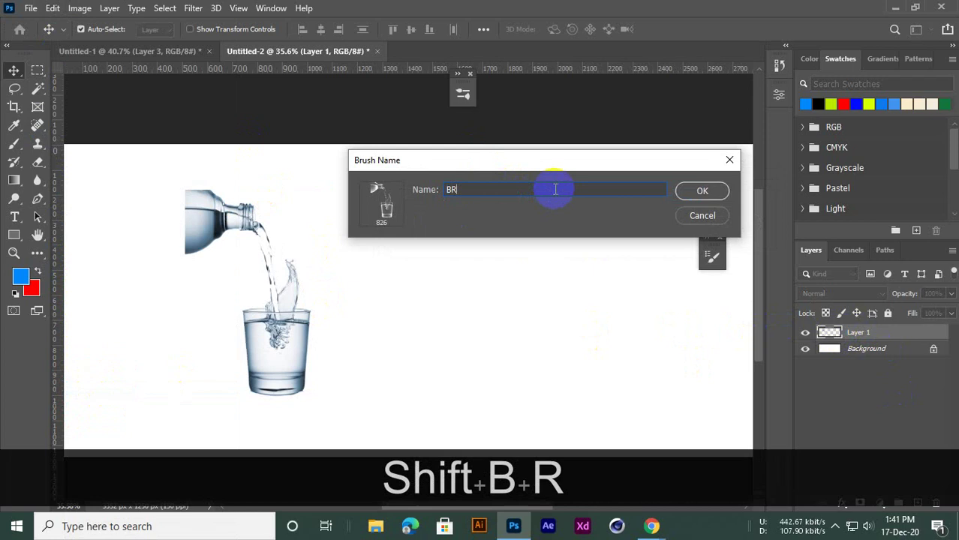
key("BackSpace")
key("BackSpace")
key("BackSpace")
type("BOTE")
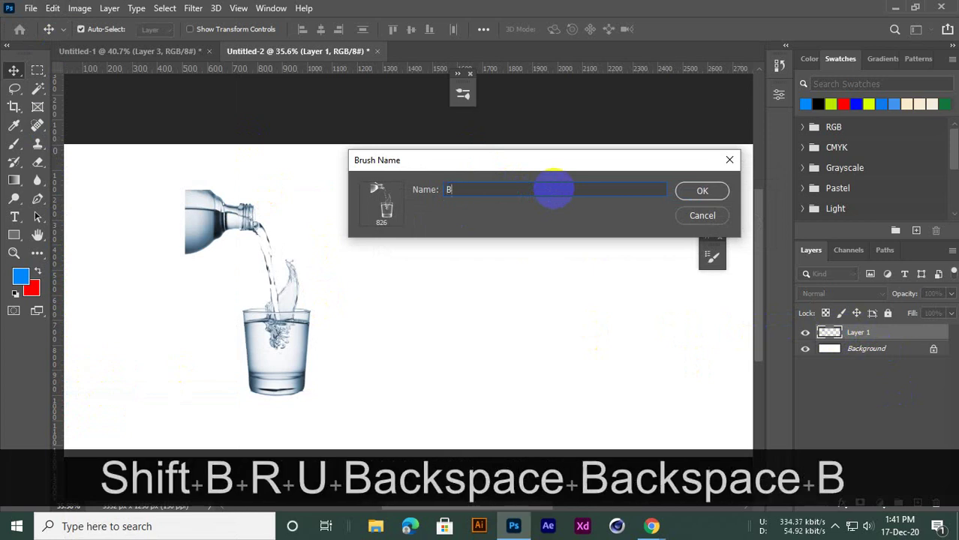
left_click(703, 192)
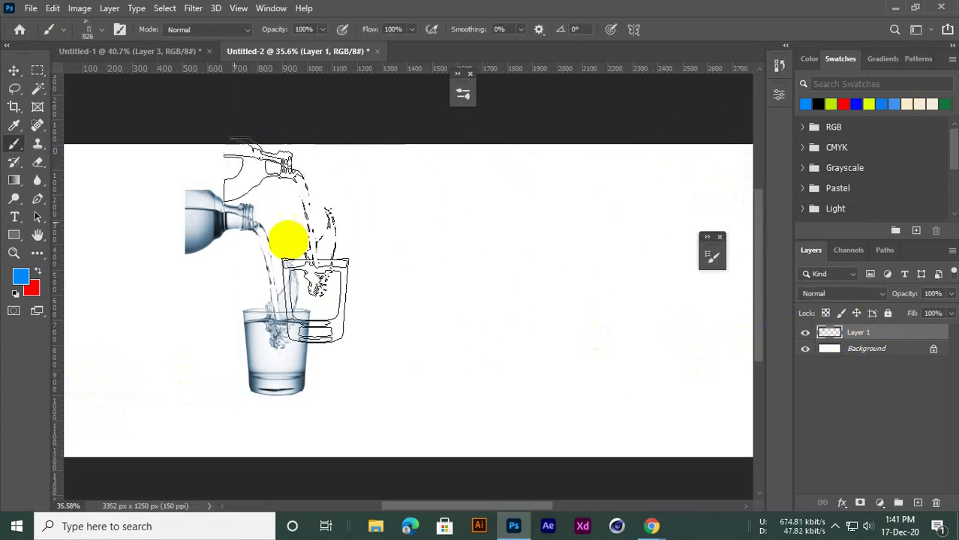
Set the foreground colour to a darker blue.
left_click(13, 70)
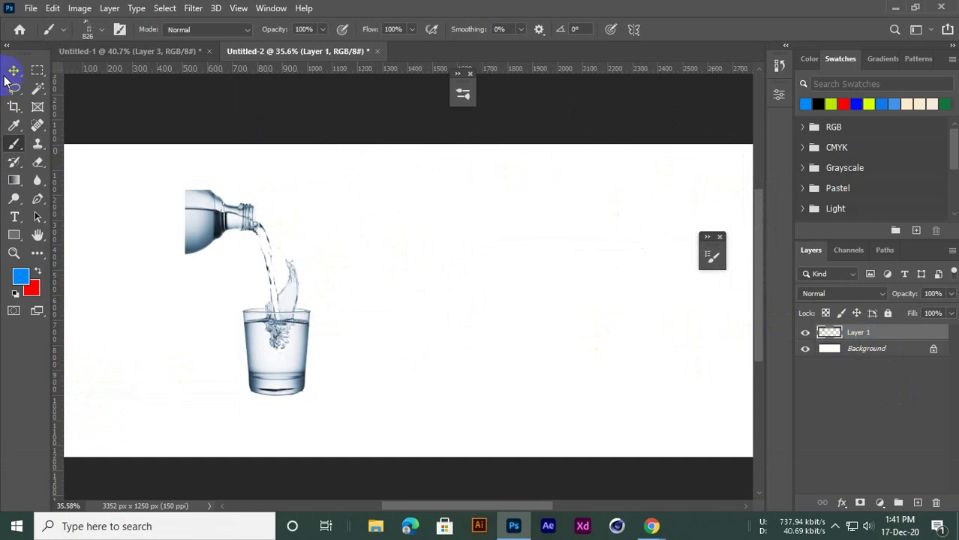
left_click(21, 275)
left_click(715, 324)
left_click(859, 269)
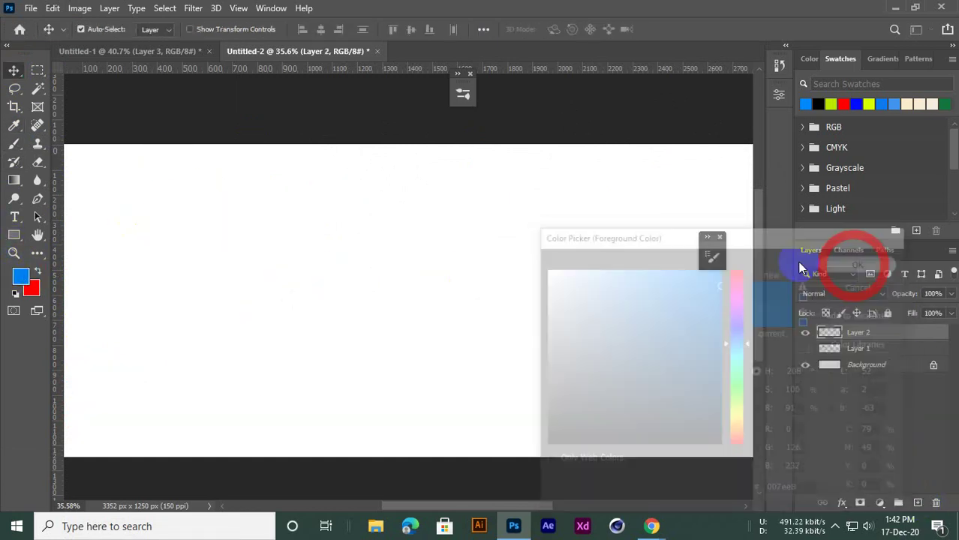
Add Layer 3 and stamp five blue BOTE bottle copies across the canvas.
left_click(13, 144)
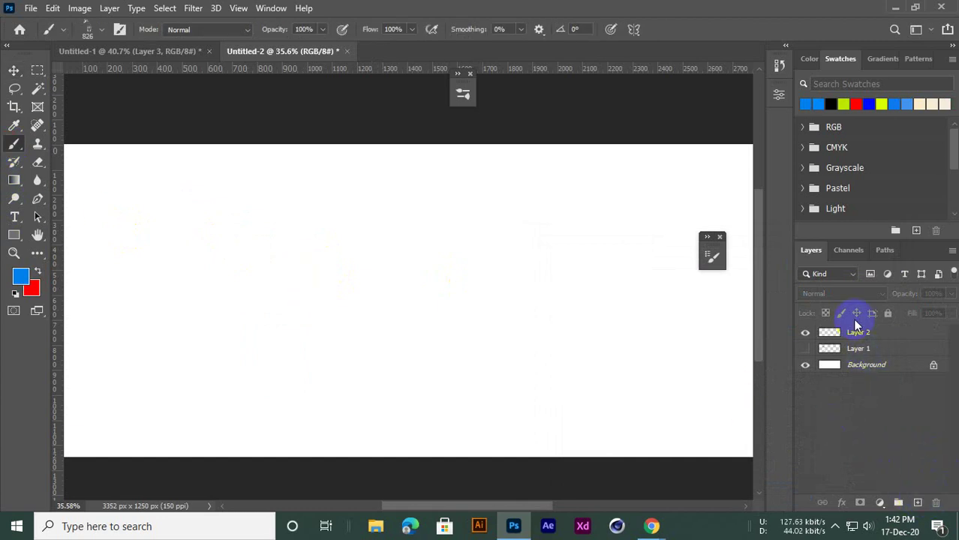
left_click(856, 339)
left_click(918, 502)
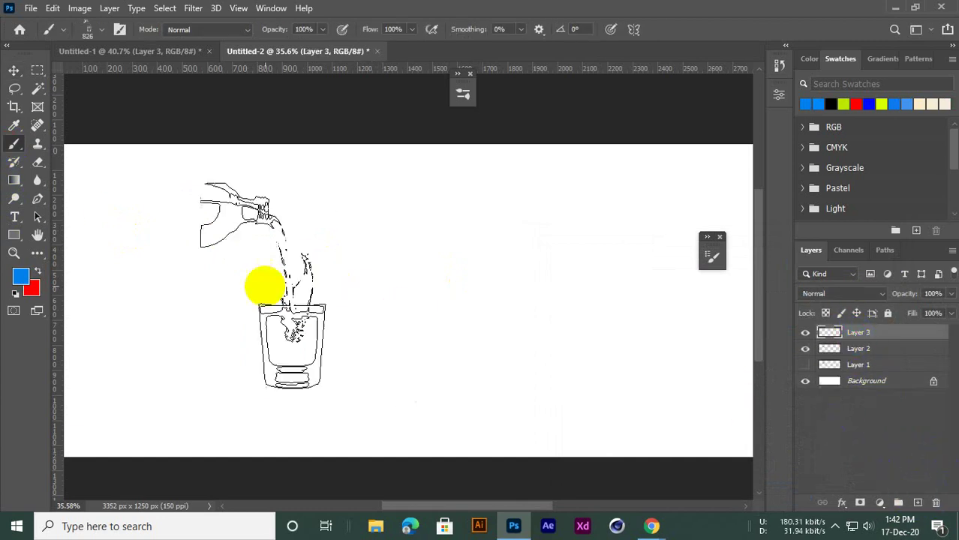
left_click(251, 284)
left_click(445, 302)
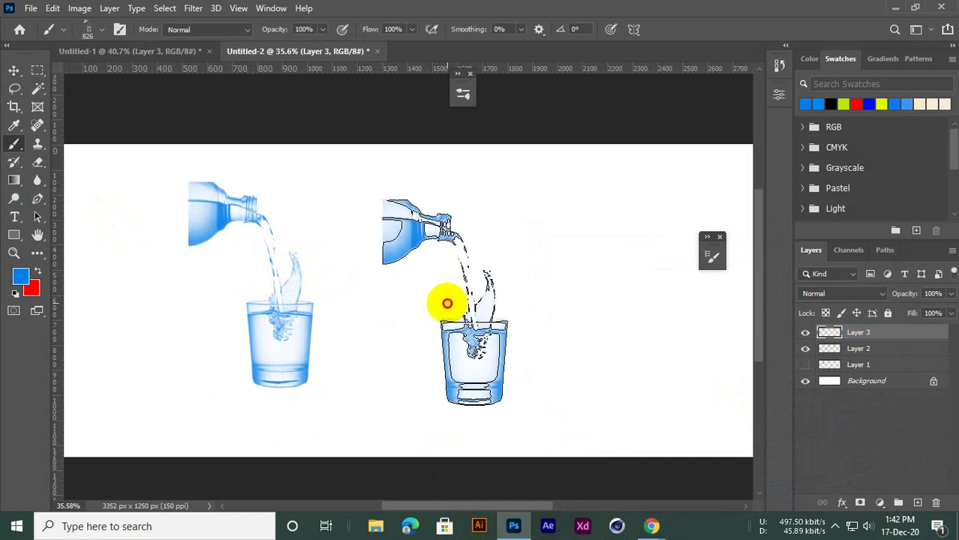
left_click(598, 276)
left_click(314, 277)
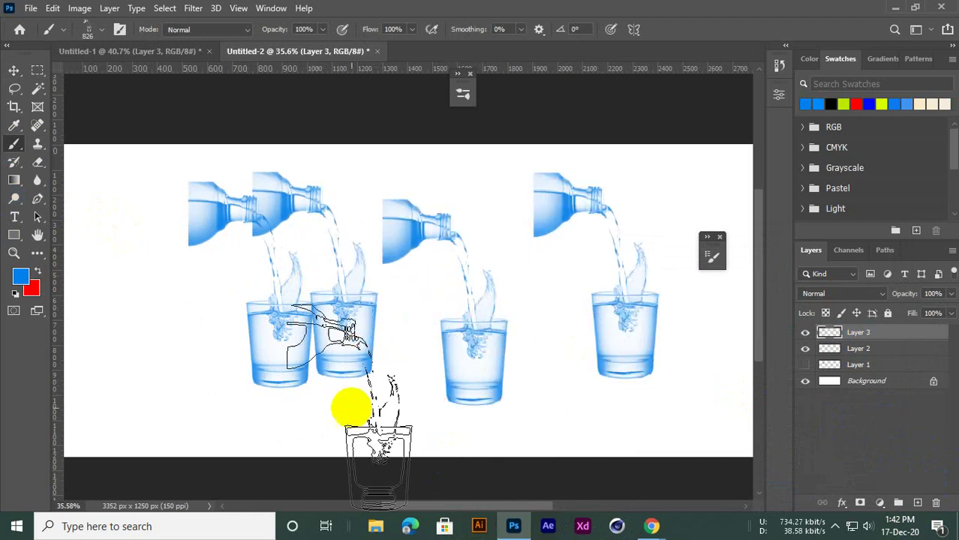
left_click(140, 289)
scroll(484, 315, "down", 1)
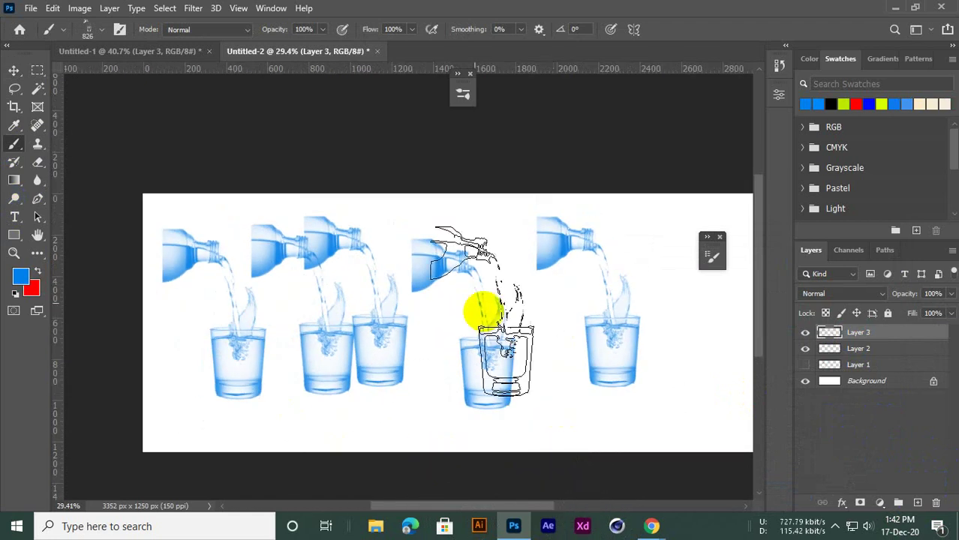
scroll(484, 315, "up", 2)
Set the foreground colour to grey (8a8e91).
left_click(20, 279)
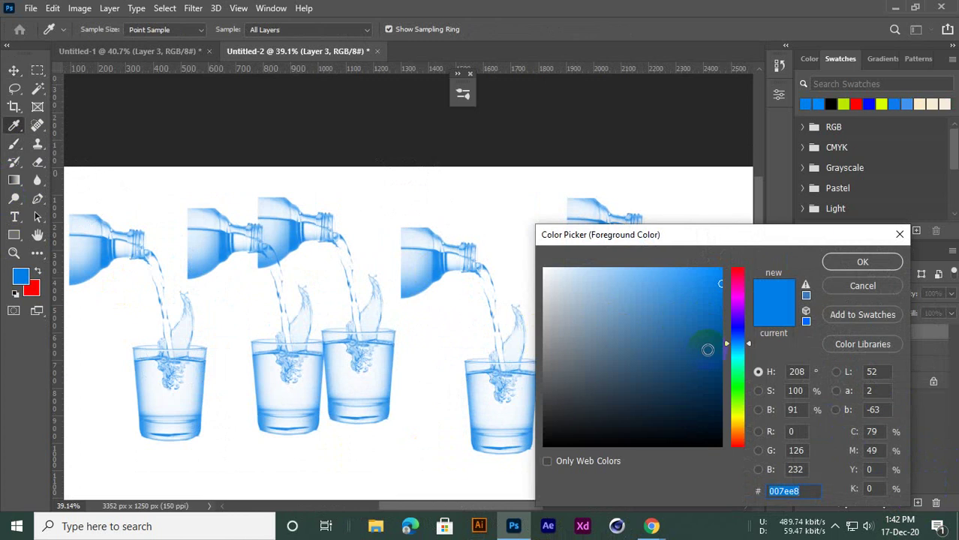
left_click(552, 351)
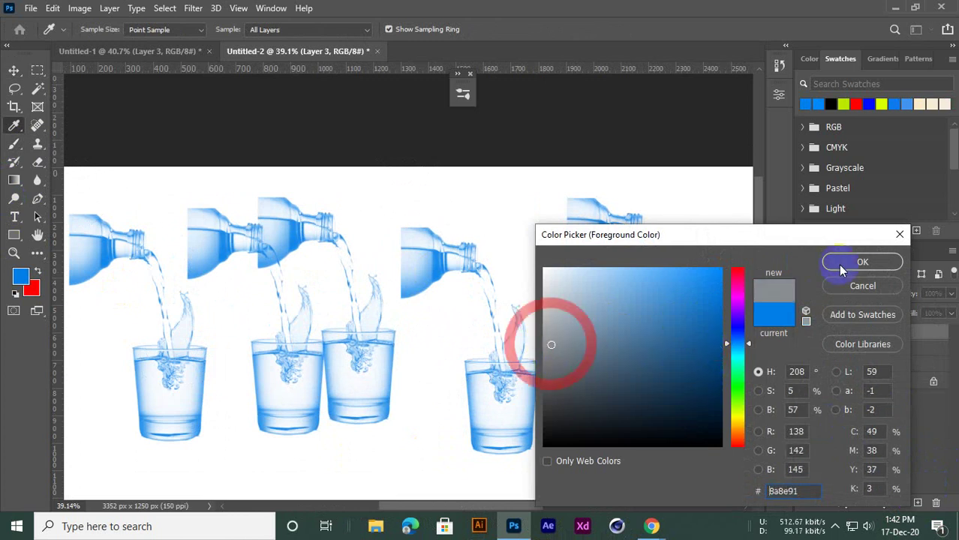
left_click(862, 261)
scroll(575, 325, "down", 1)
scroll(606, 266, "up", 1)
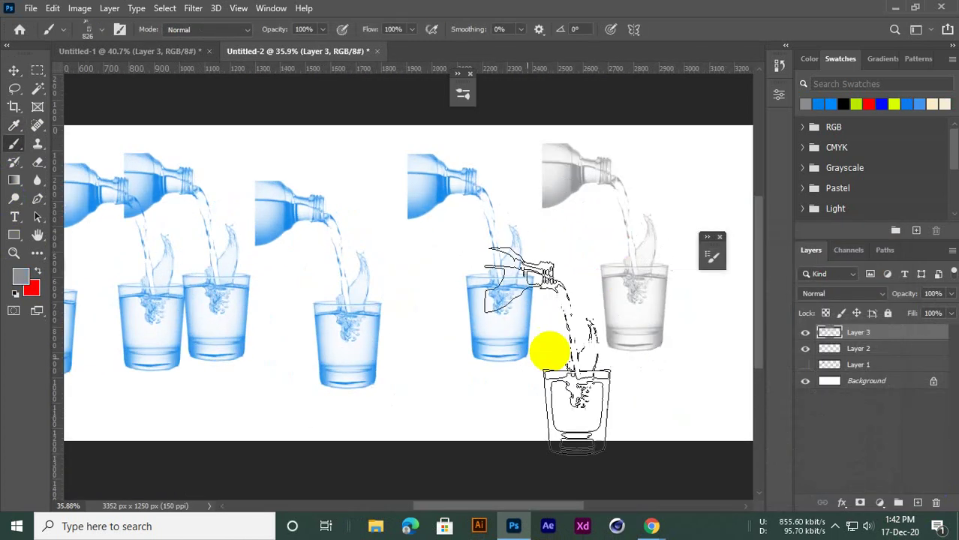
Drag the grey bottle and glass into place right of the blue stamps.
left_click(15, 71)
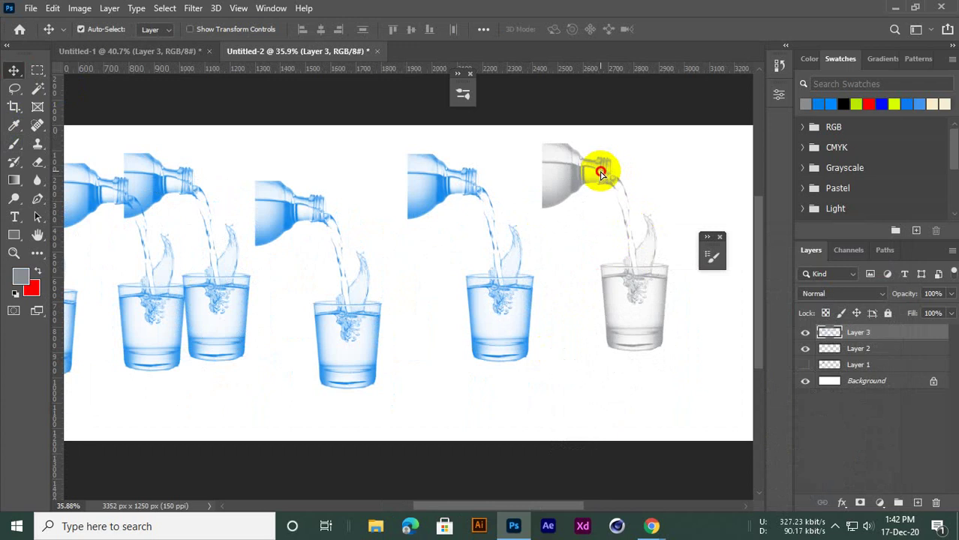
left_click_drag(601, 172, 635, 193)
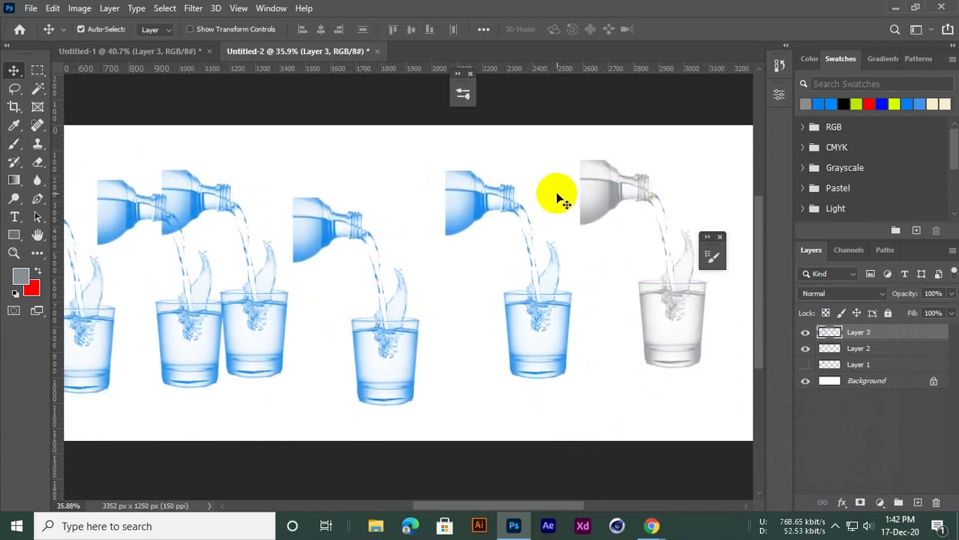
scroll(548, 192, "down", 3)
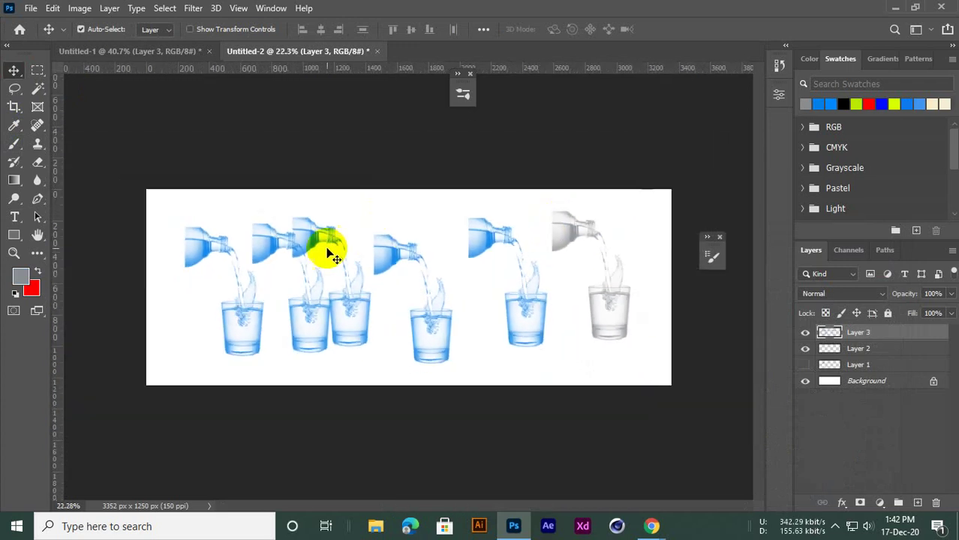
mouse_move(391, 252)
left_mouse_down()
mouse_move(360, 231)
mouse_move(381, 241)
left_mouse_up()
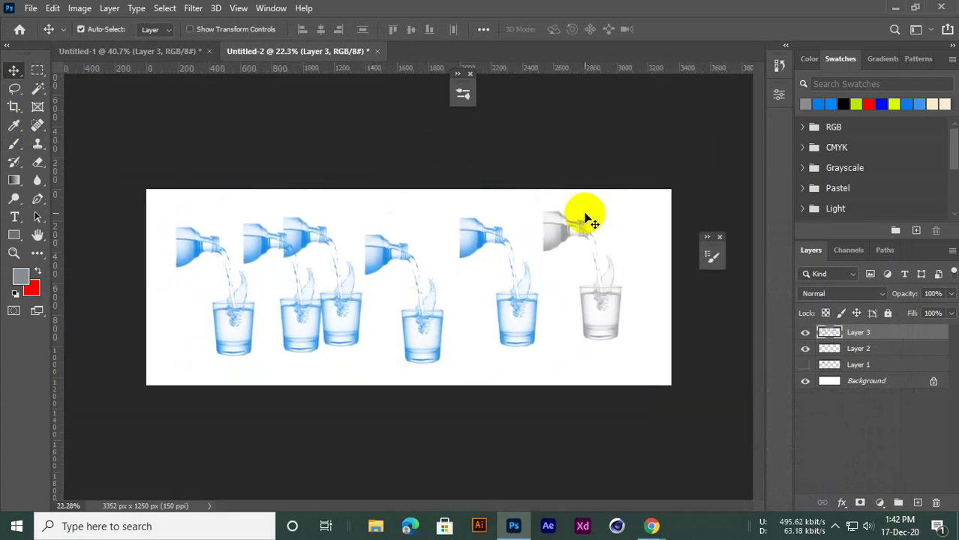
scroll(583, 214, "up", 2)
scroll(592, 212, "up", 2)
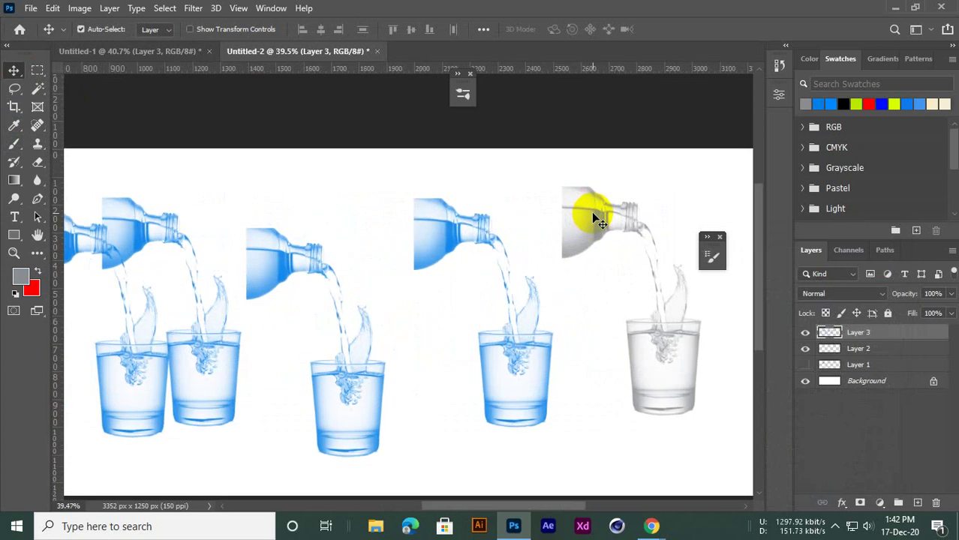
scroll(593, 213, "up", 1)
left_click_drag(592, 214, 547, 219)
scroll(553, 225, "down", 2)
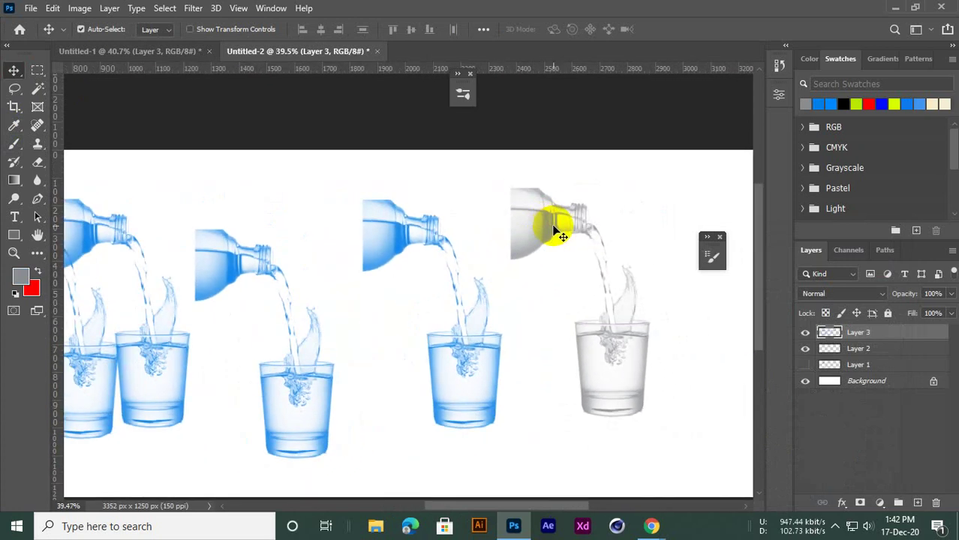
Remove the stamp layer, start a fresh layer, and set the foreground to yellow.
key("Delete")
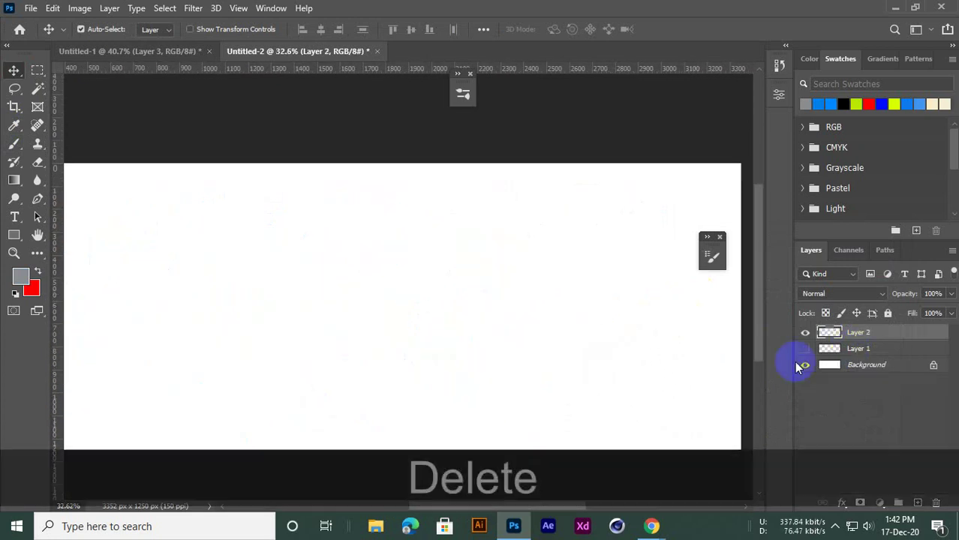
key("ctrl+z")
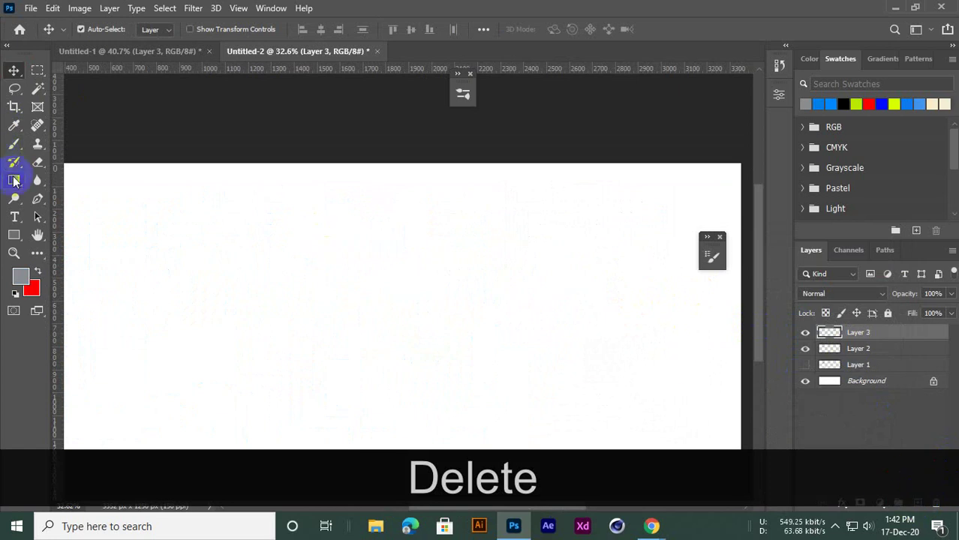
left_click(14, 144)
mouse_move(311, 274)
left_mouse_down()
mouse_move(298, 294)
mouse_move(2, 295)
left_mouse_up()
left_click(15, 279)
left_click(719, 270)
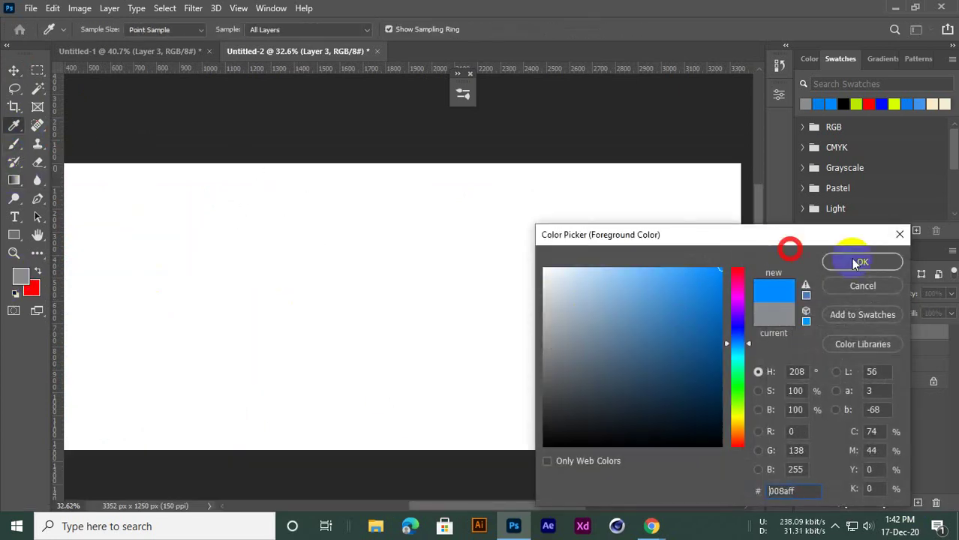
left_click_drag(743, 343, 729, 420)
left_click(863, 262)
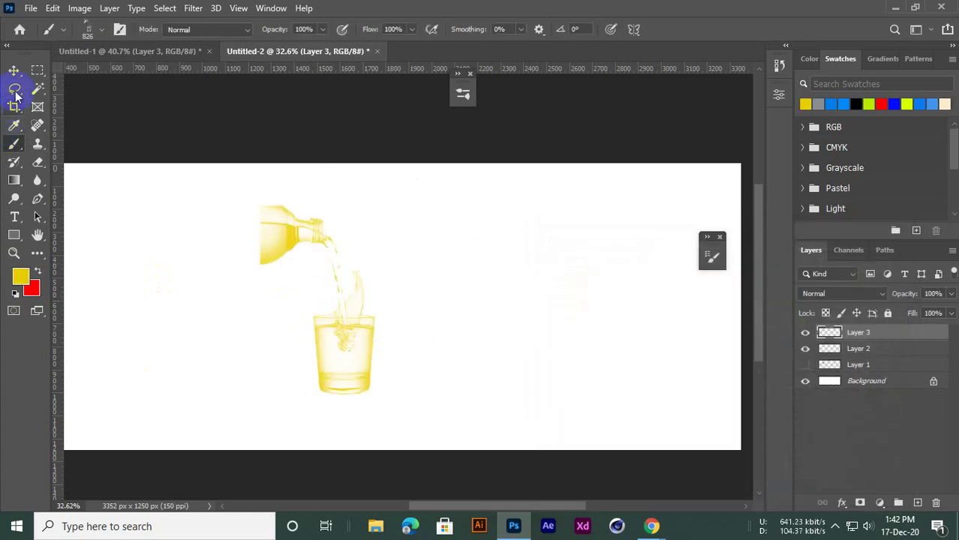
Move the yellow bottle-and-glass stamp into position on Layer 3.
left_click(13, 70)
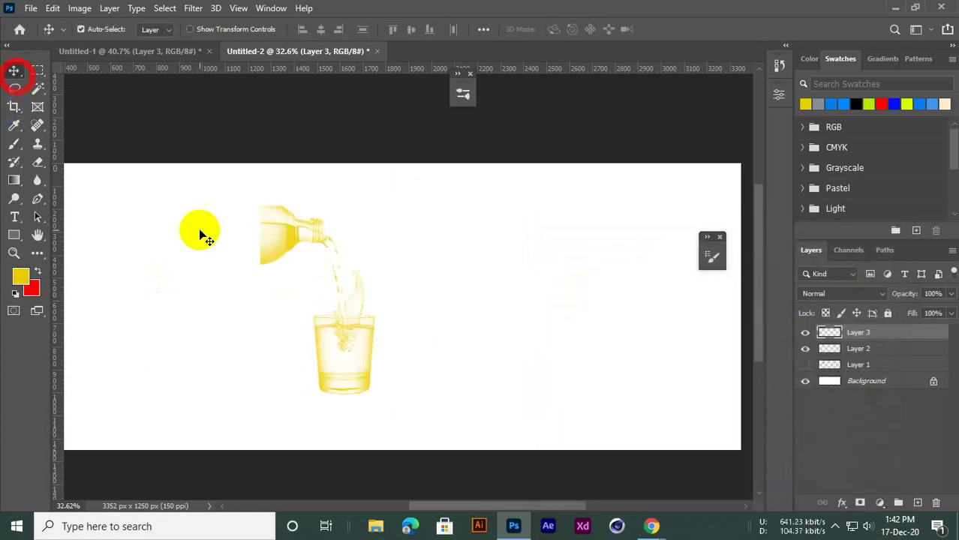
scroll(299, 222, "up", 3)
left_click_drag(300, 222, 284, 225)
scroll(284, 225, "up", 2)
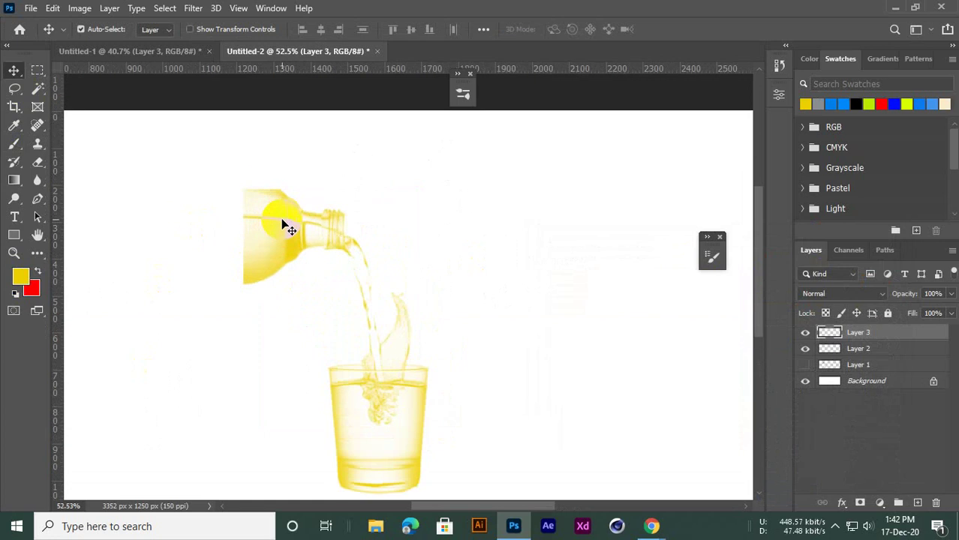
left_click_drag(327, 294, 331, 256)
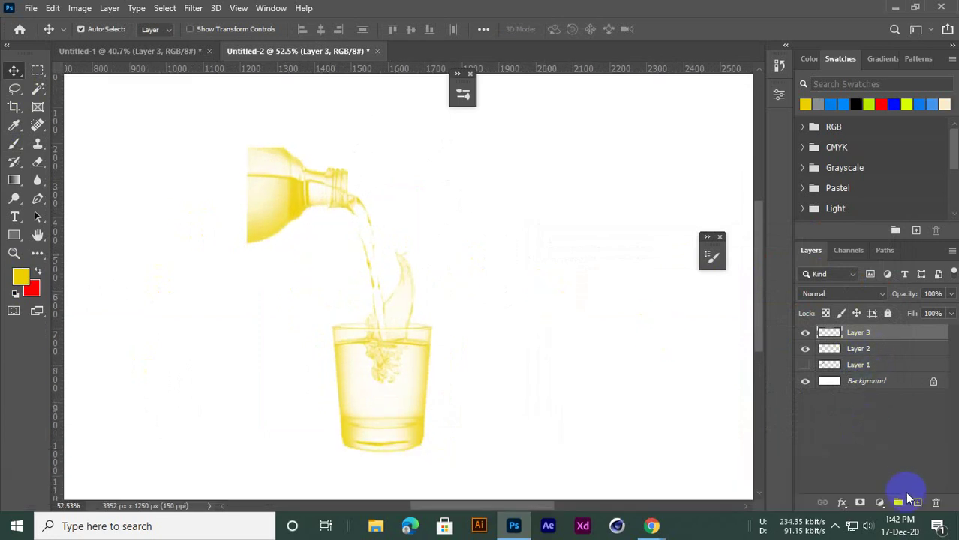
Add Layer 4, load the yellow shape's selection, and set the foreground to green (00ff4e).
left_click(920, 505)
left_click(806, 378)
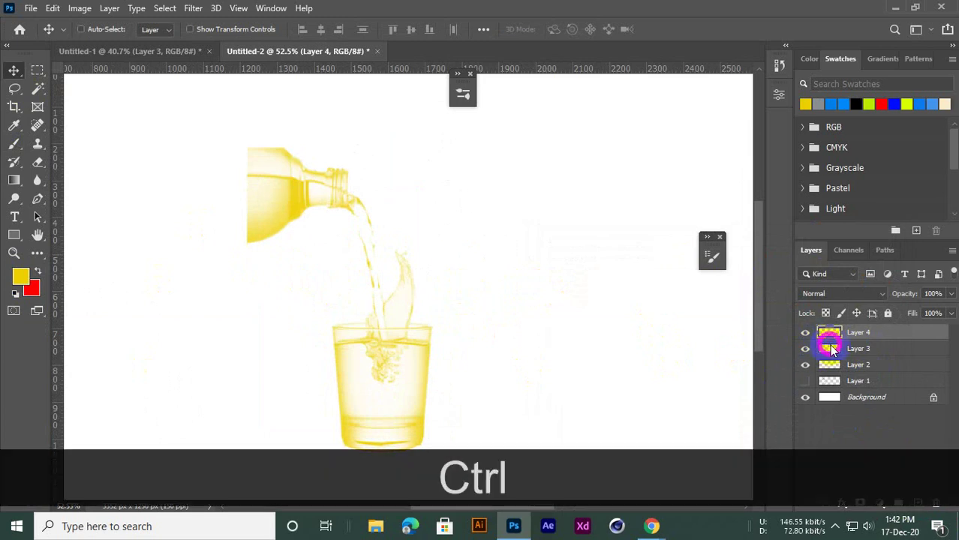
left_click(829, 349, "ctrl")
left_click(20, 277)
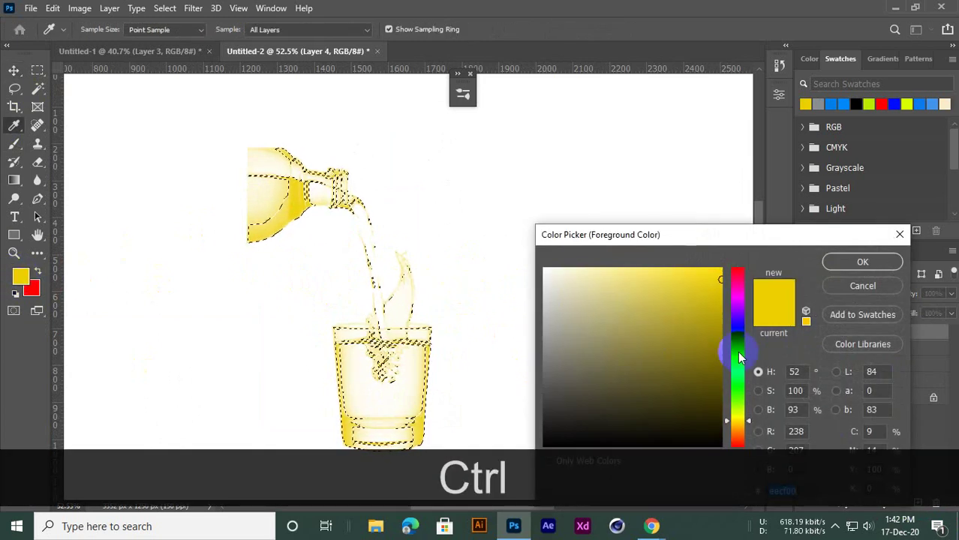
left_click_drag(738, 346, 735, 373)
left_click(864, 260)
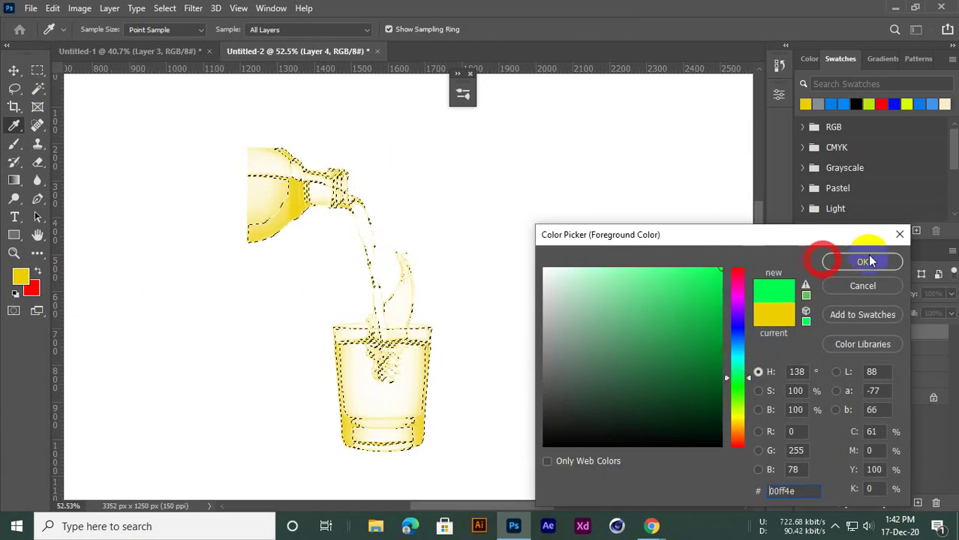
Fill the selection with green, deselect, and keep the copy aligned over the yellow one.
key("v")
key("ctrl+BackSpace")
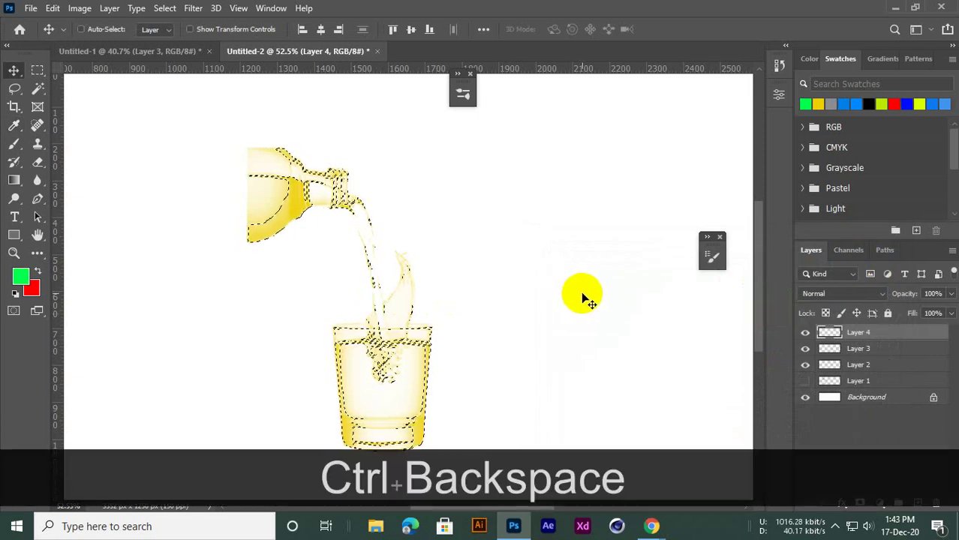
key("ctrl")
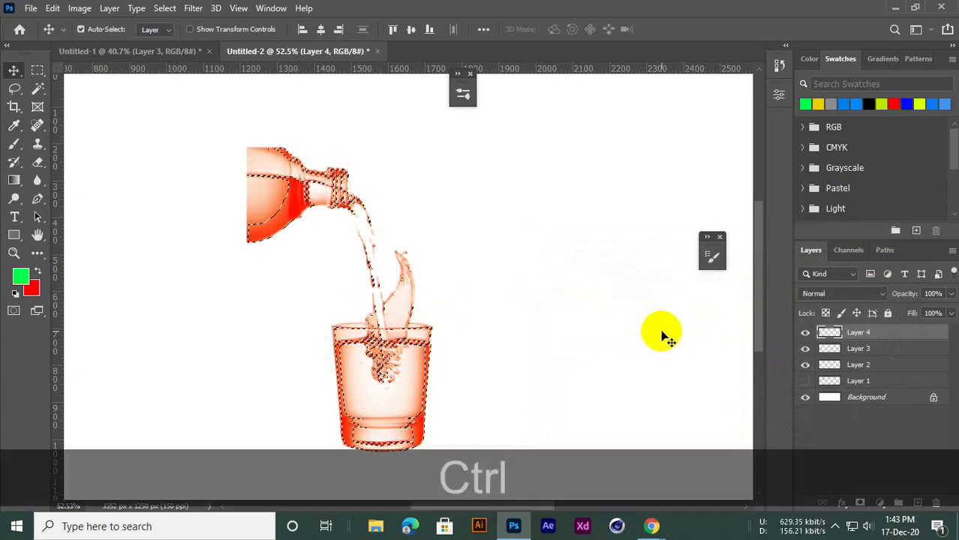
key("ctrl+alt+BackSpace")
key("ctrl+d")
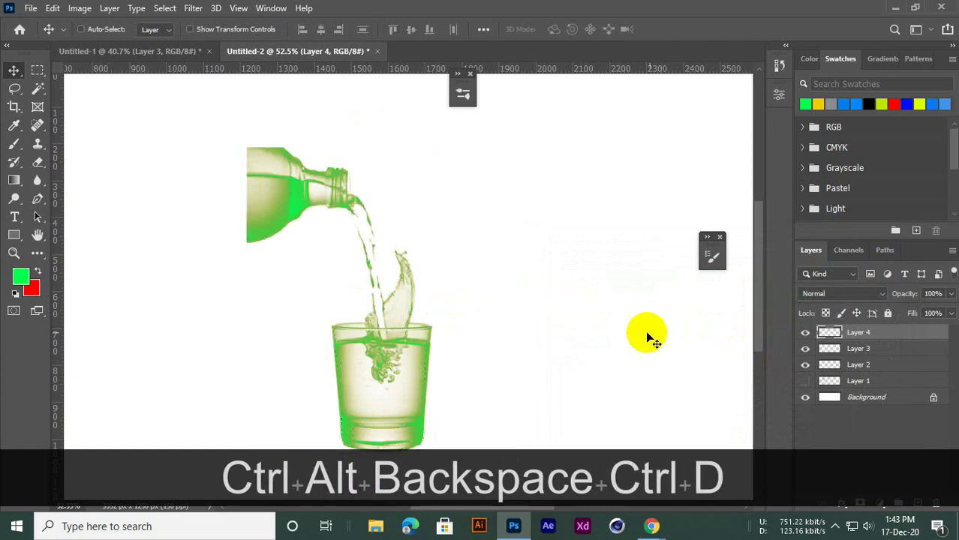
left_click(804, 332)
left_click(803, 332)
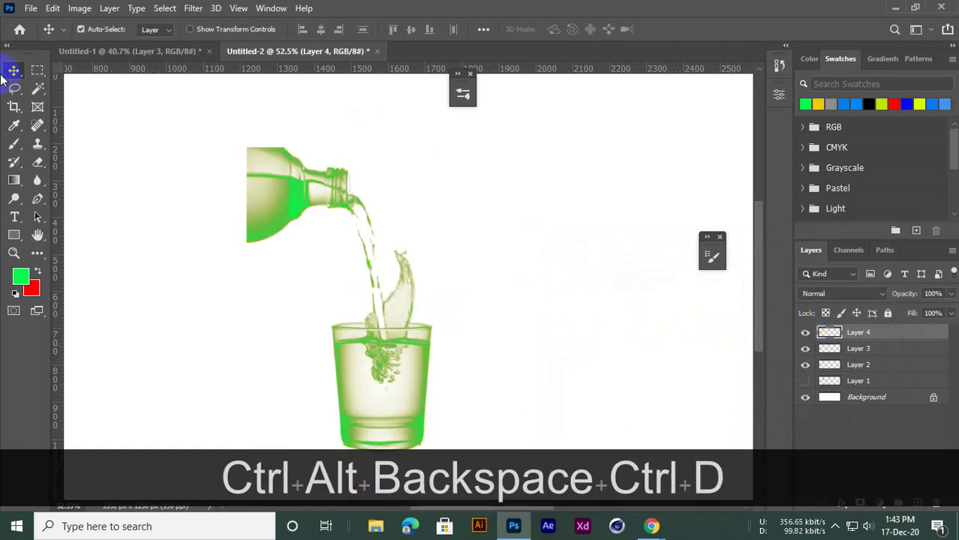
left_click(14, 70)
left_click_drag(238, 197, 124, 182)
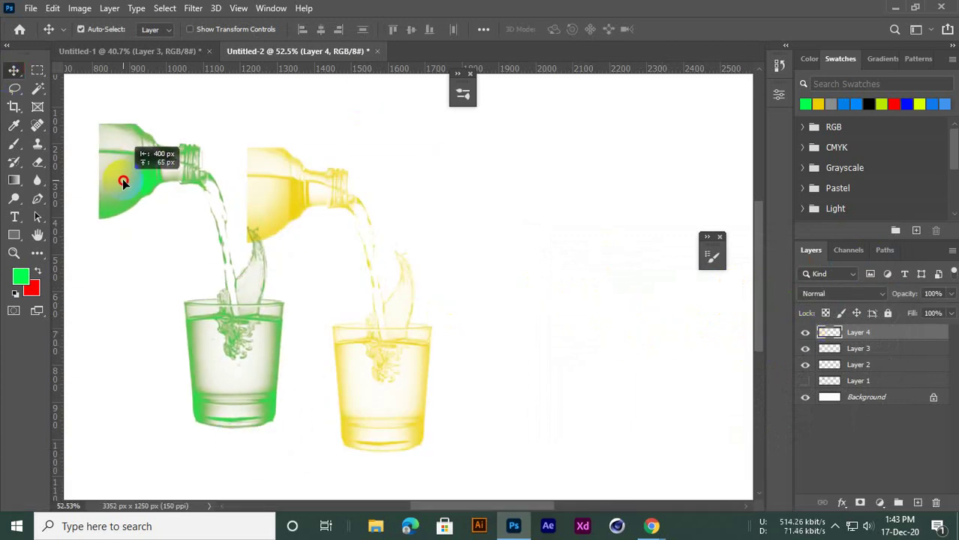
key("ctrl+z")
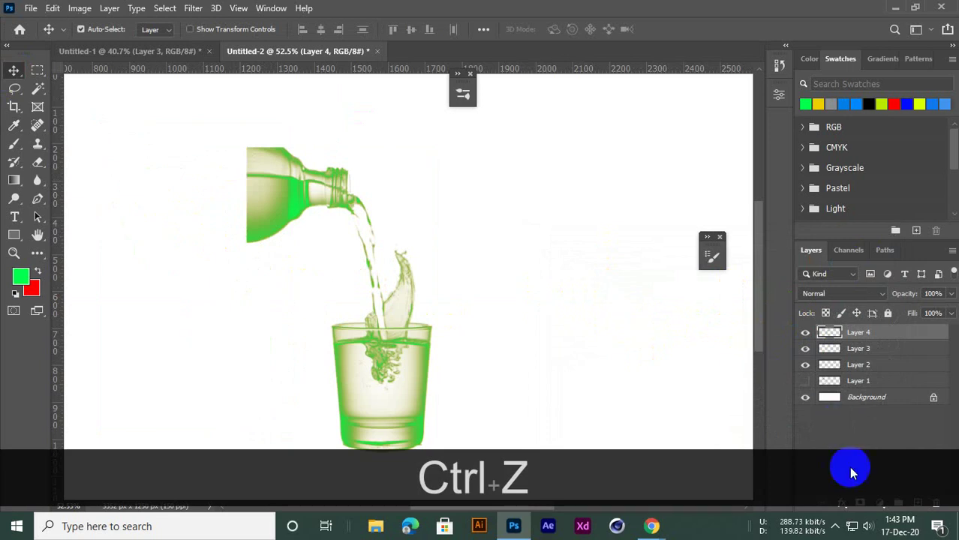
Add a layer mask to the green layer and set up a soft round brush of about 270 px.
left_click(862, 503)
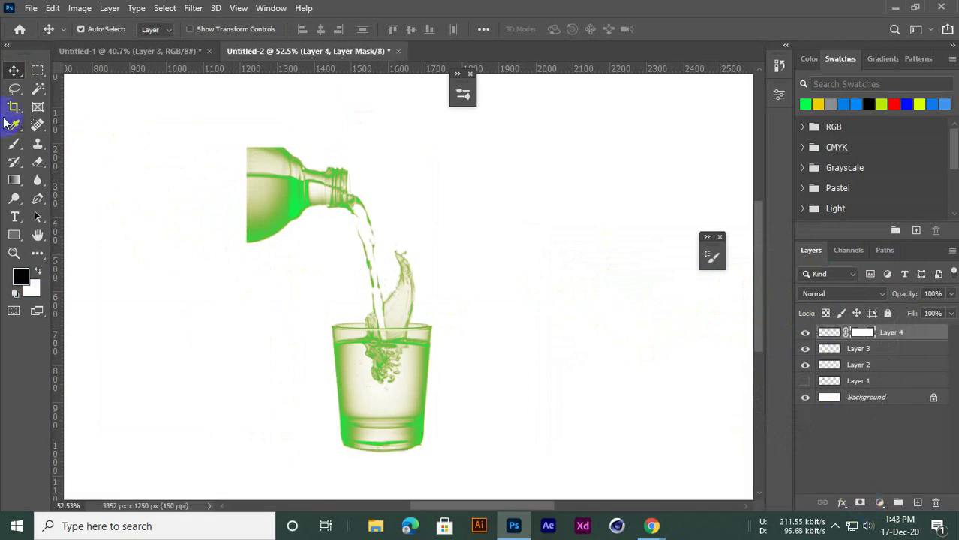
left_click(16, 144)
right_click(156, 156)
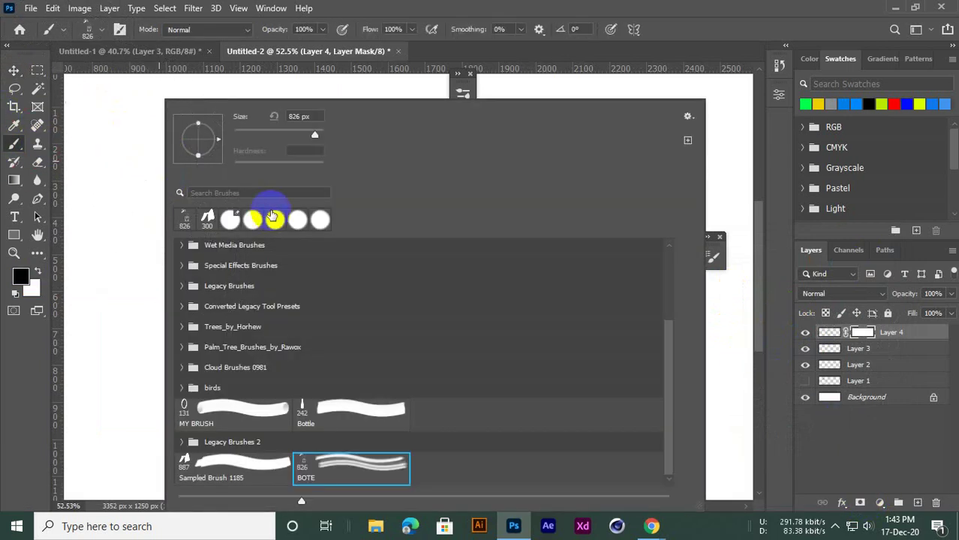
left_click(256, 221)
left_click(456, 31)
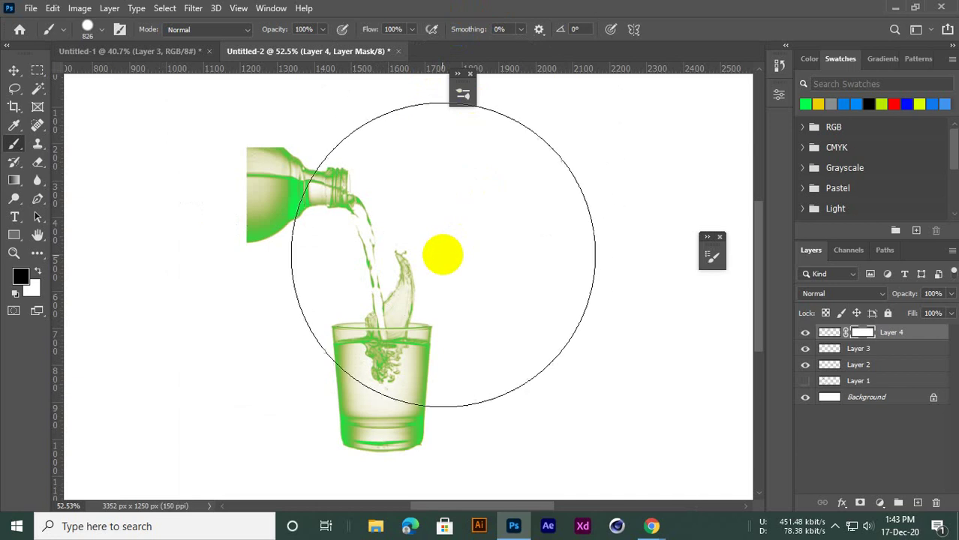
right_click(439, 267, "alt")
left_click_drag(439, 268, 422, 175)
mouse_move(412, 484)
left_mouse_down()
mouse_move(407, 6)
mouse_move(400, 96)
left_mouse_up()
left_click_drag(435, 196, 342, 229)
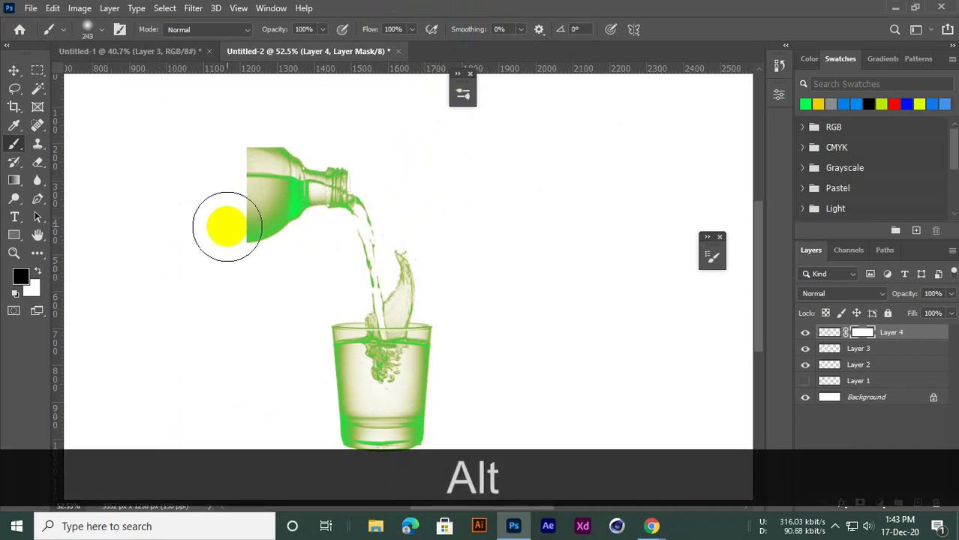
Mask the green off the bottle and pouring stream, then turn Layer 4's visibility back on.
mouse_move(223, 220)
left_mouse_down()
mouse_move(363, 201)
mouse_move(259, 210)
mouse_move(292, 155)
mouse_move(261, 192)
mouse_move(287, 174)
mouse_move(263, 178)
mouse_move(350, 229)
mouse_move(181, 184)
mouse_move(257, 194)
mouse_move(252, 253)
left_mouse_up()
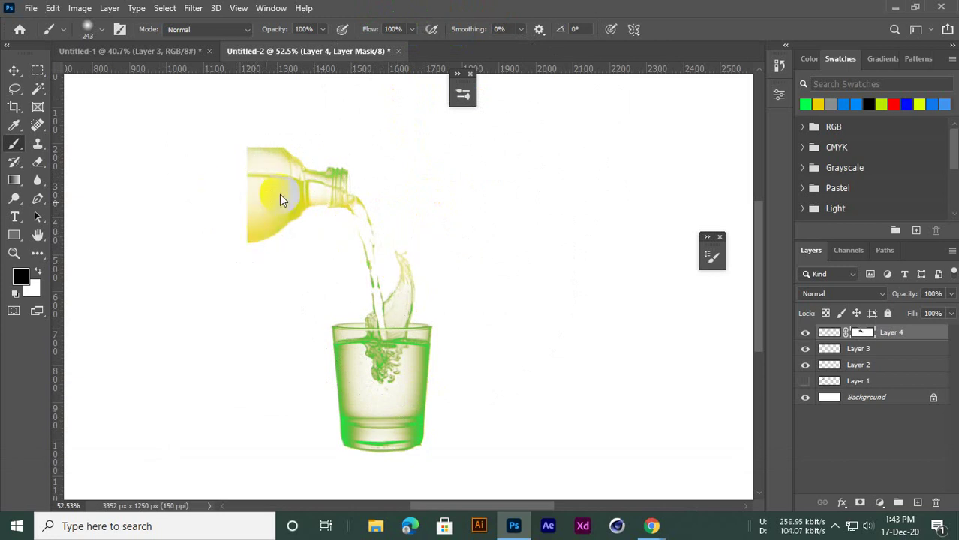
mouse_move(281, 198)
left_mouse_down()
mouse_move(320, 188)
mouse_move(364, 195)
left_mouse_up()
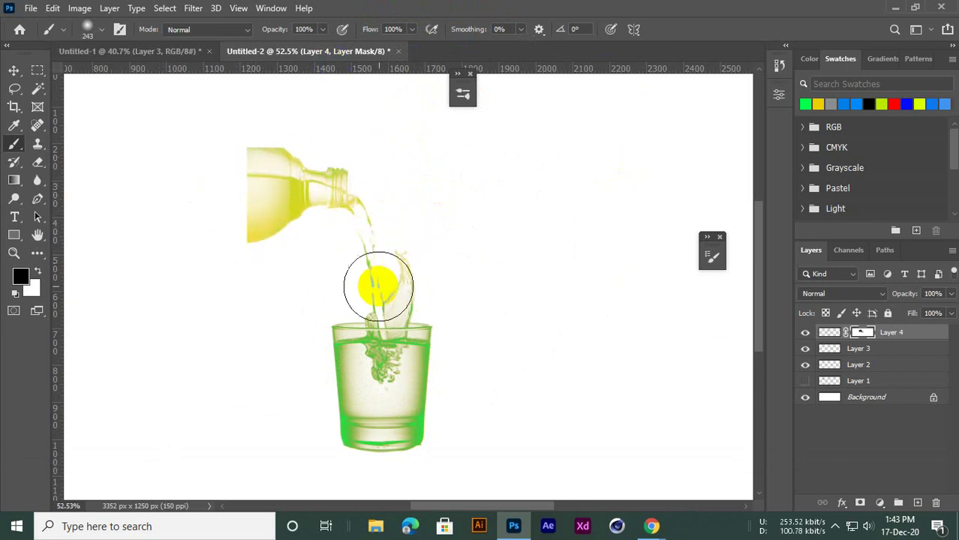
mouse_move(378, 285)
left_mouse_down()
mouse_move(273, 195)
mouse_move(335, 191)
mouse_move(377, 210)
mouse_move(303, 222)
mouse_move(252, 212)
mouse_move(309, 209)
left_mouse_up()
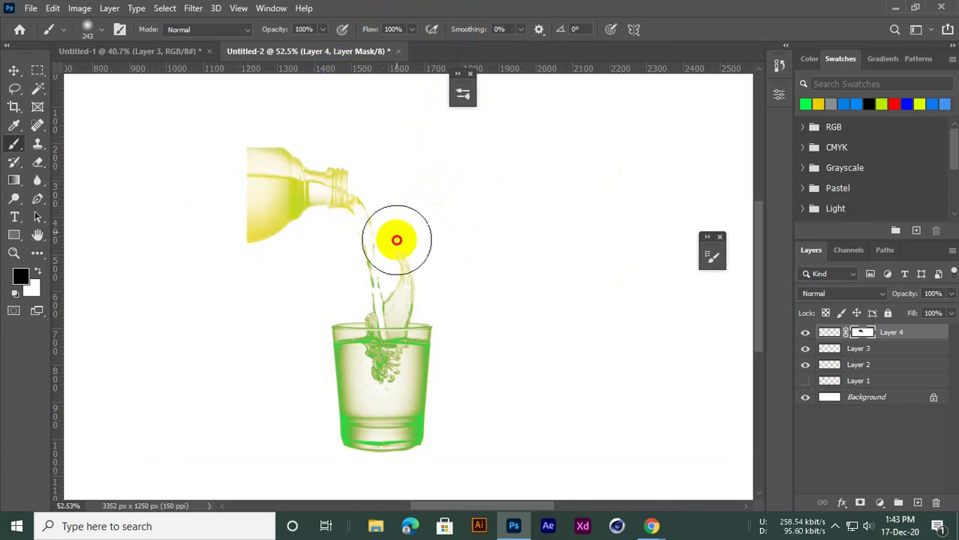
mouse_move(407, 266)
left_mouse_down()
mouse_move(407, 278)
mouse_move(417, 264)
mouse_move(366, 287)
mouse_move(299, 233)
left_mouse_up()
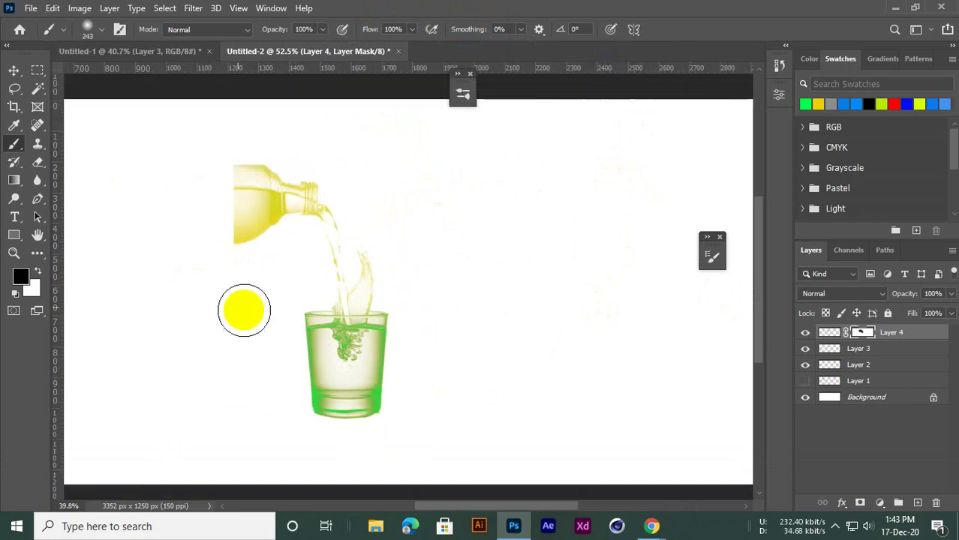
scroll(368, 387, "down", 3)
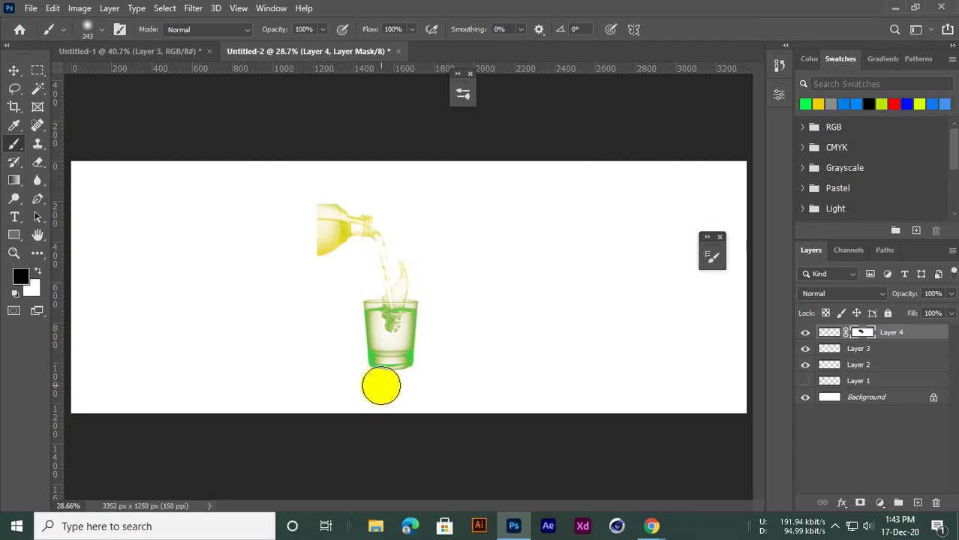
left_click(799, 334)
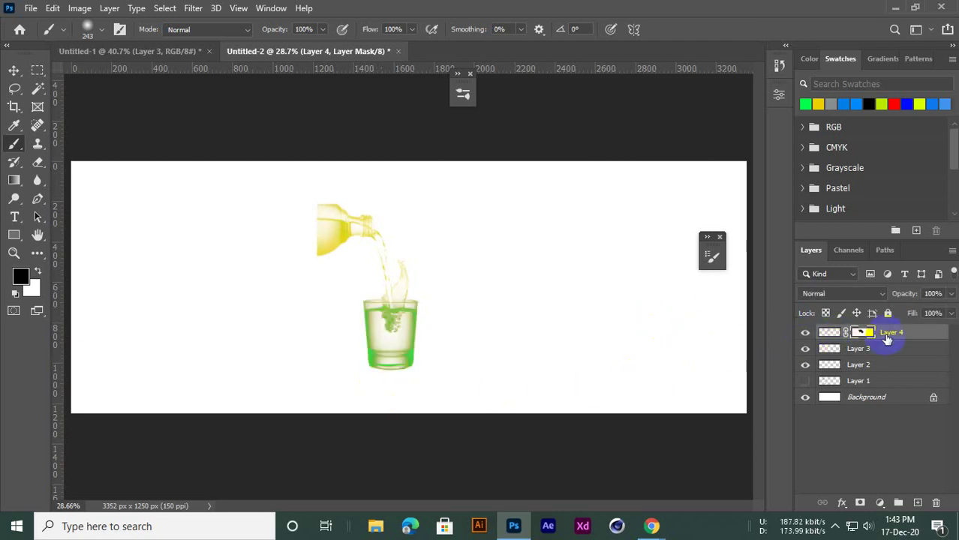
Delete Layer 4 with its mask and Layer 3, then go back to the Brush tool.
key("Delete")
key("Delete")
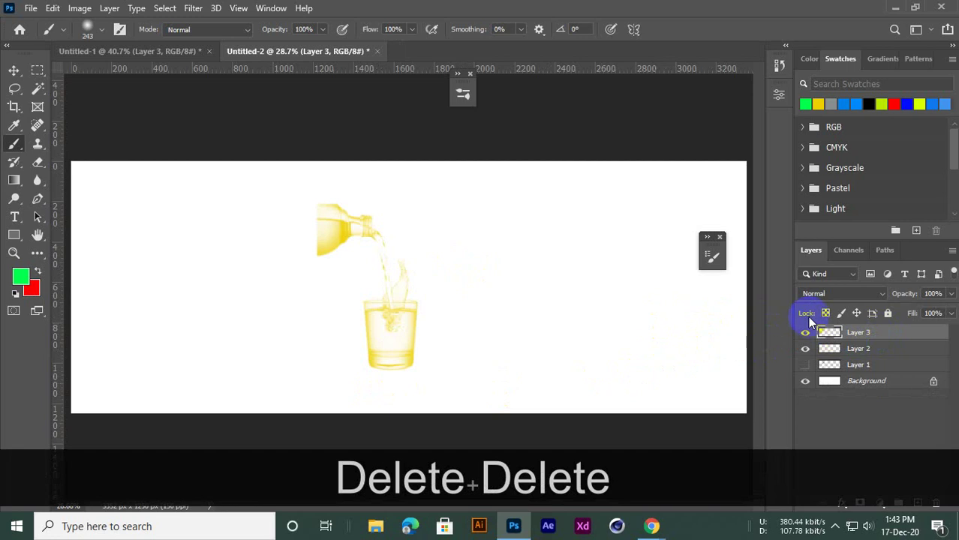
key("Delete")
left_click(15, 71)
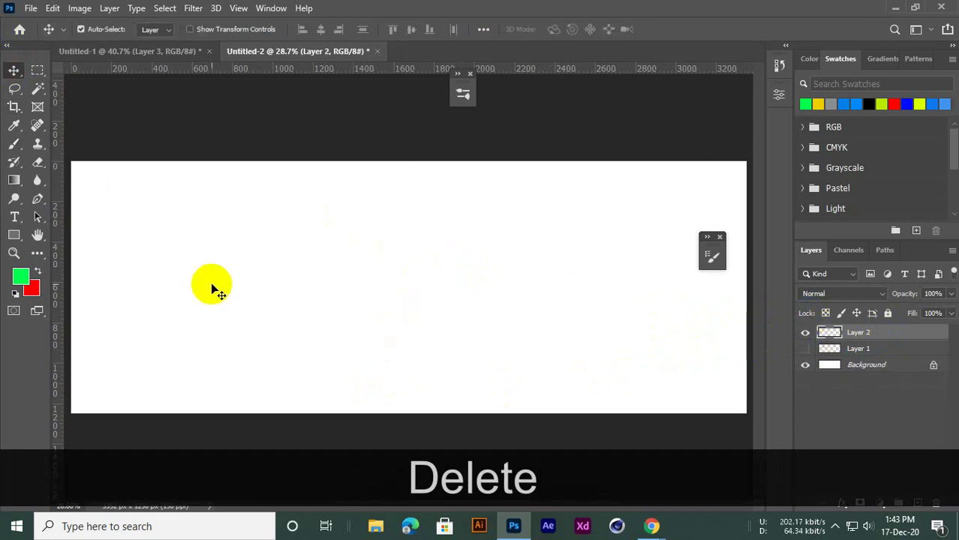
left_click_drag(14, 144, 71, 147)
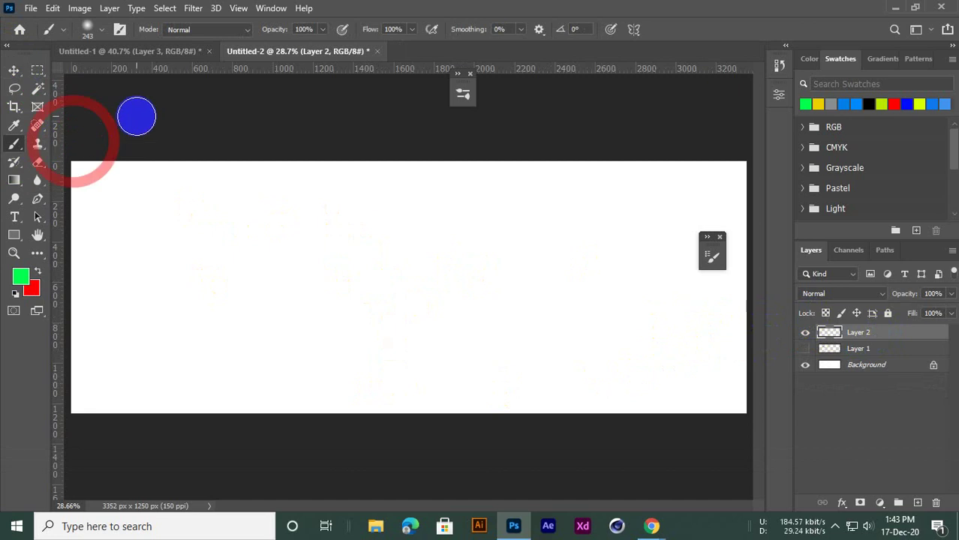
left_click(271, 222)
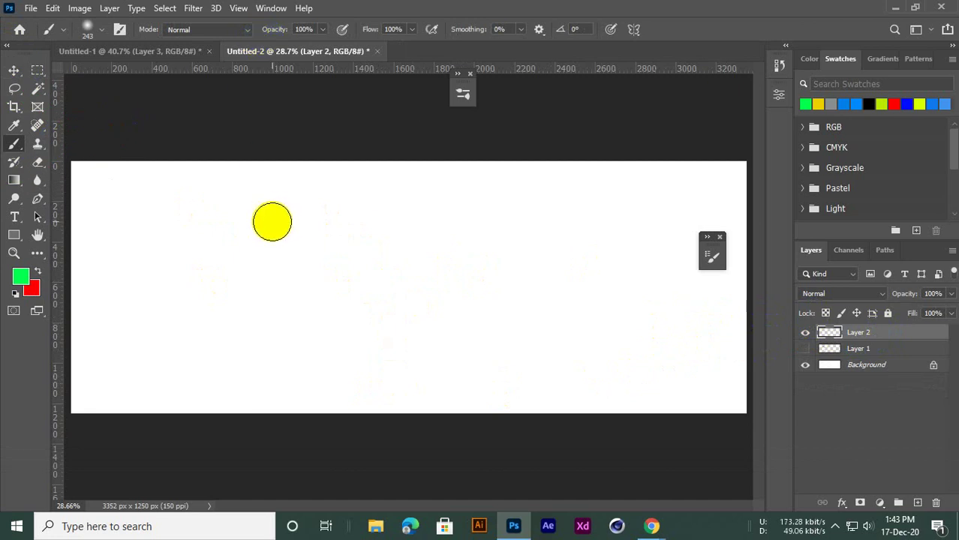
Replace the water results tab with a new browser tab and search for 'car'.
left_click(650, 521)
left_click(574, 461)
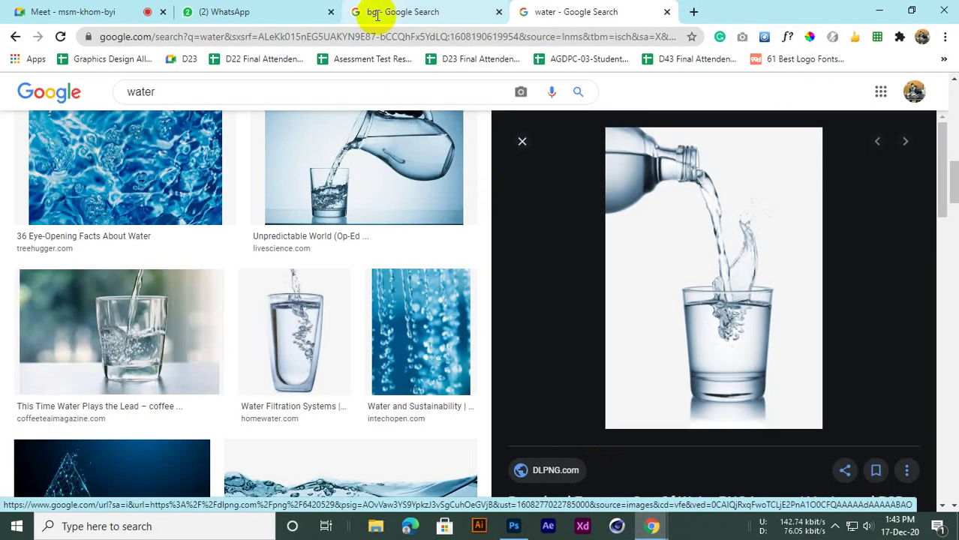
scroll(342, 299, "down", 8)
scroll(342, 247, "up", 5)
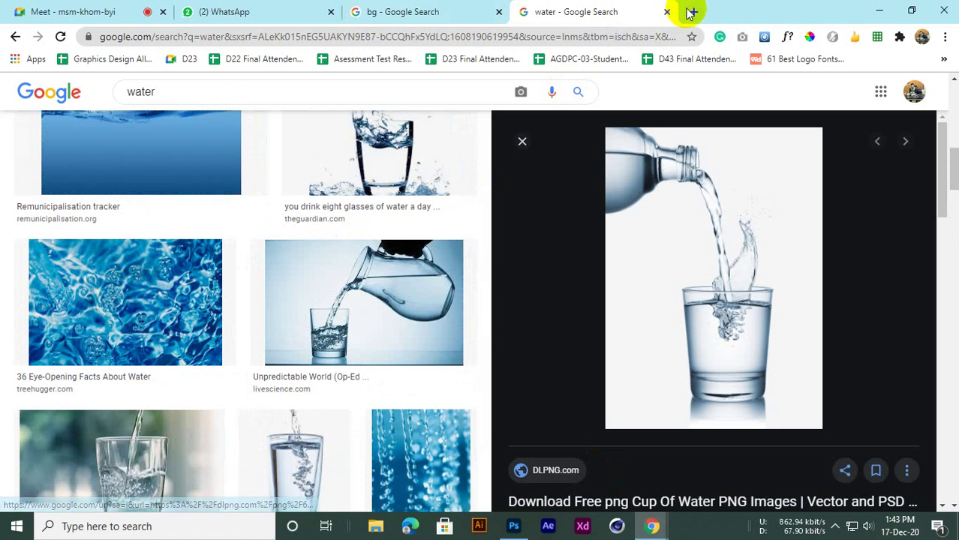
left_click(694, 11)
middle_click(574, 6)
left_click(166, 39)
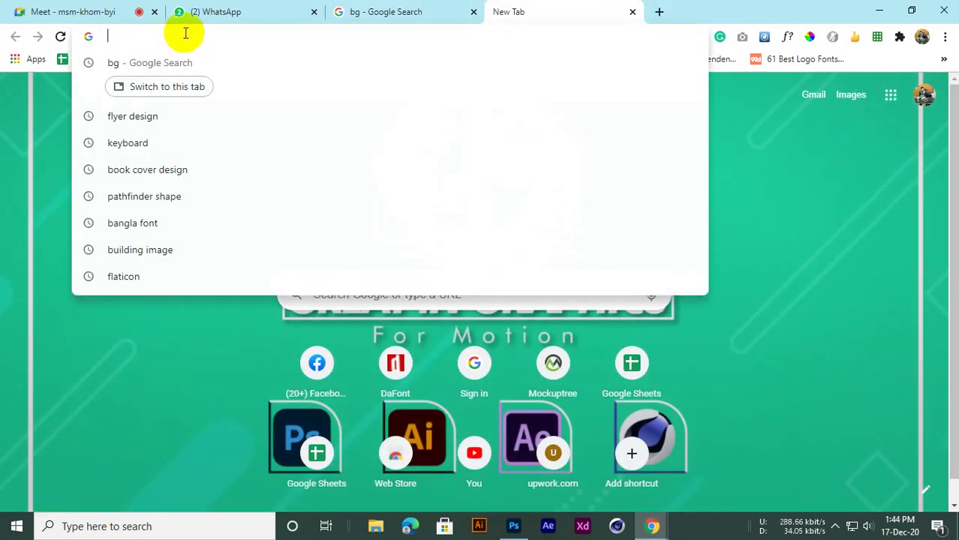
type("car")
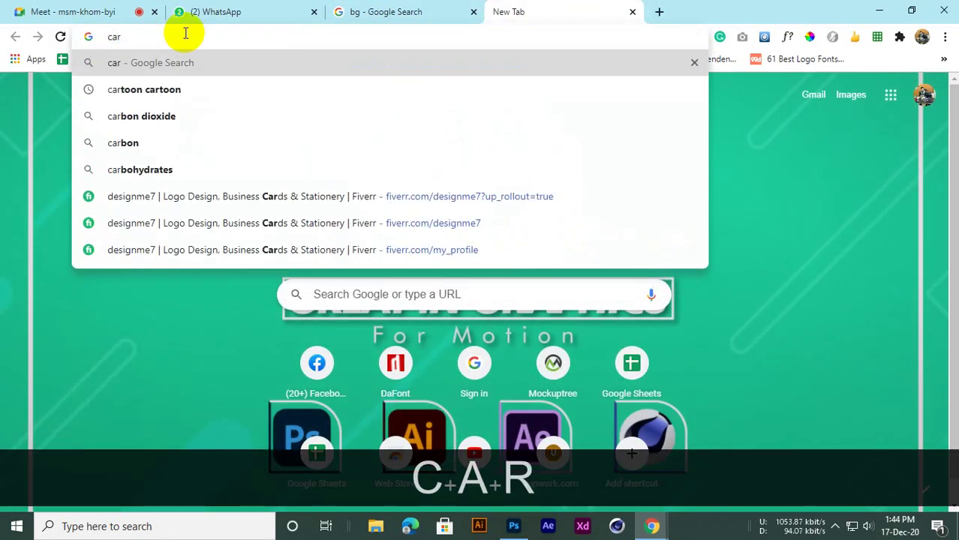
key("Return")
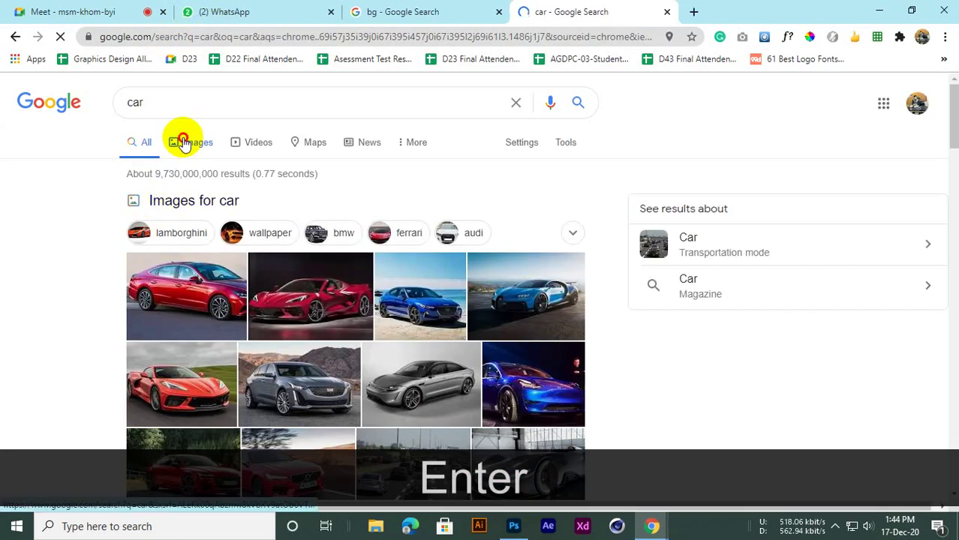
Copy the blue Auto Trader coupe from the Google image results for 'car'.
left_click(184, 143)
scroll(379, 323, "down", 5)
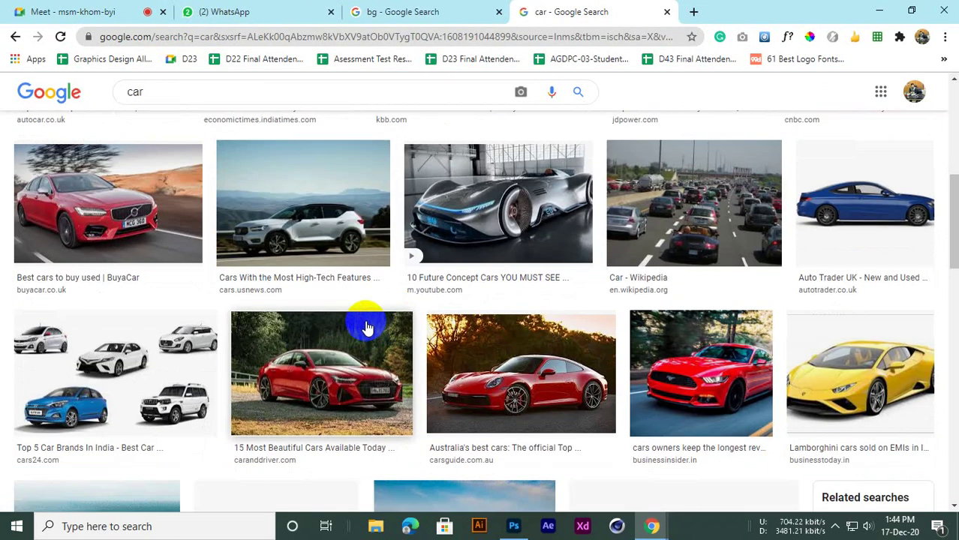
scroll(367, 328, "up", 1)
left_click(863, 270)
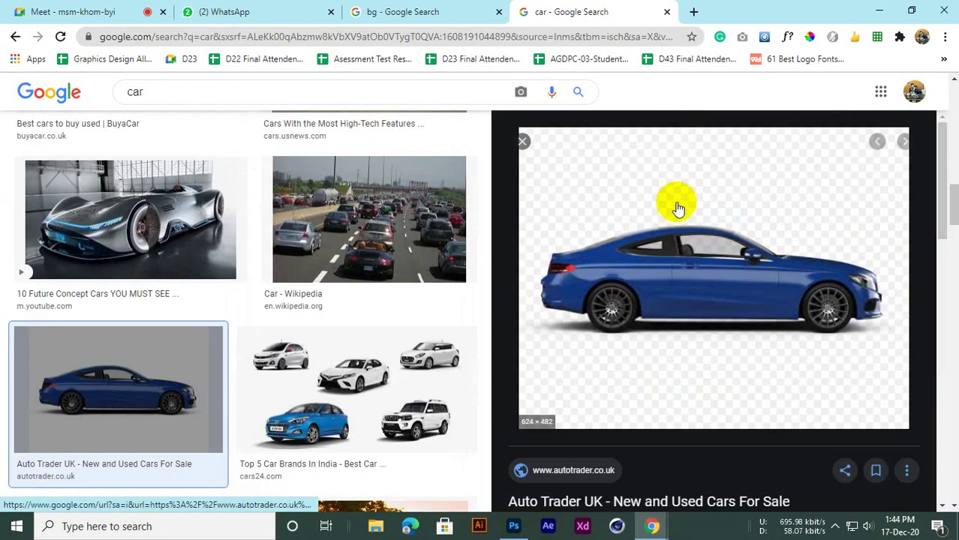
right_click(649, 260)
left_click(681, 398)
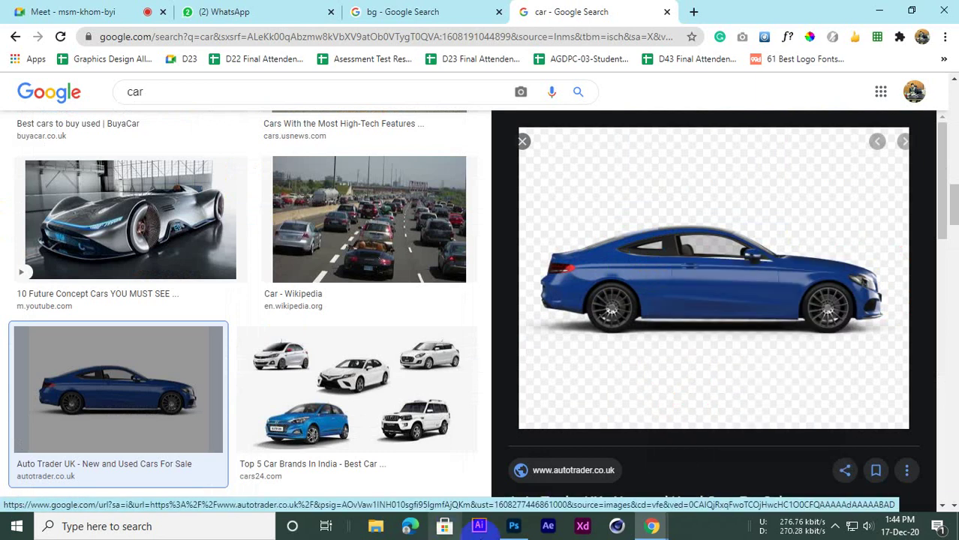
left_click(513, 526)
Paste the copied blue car into the document and zoom in on its rear end.
key("ctrl+v")
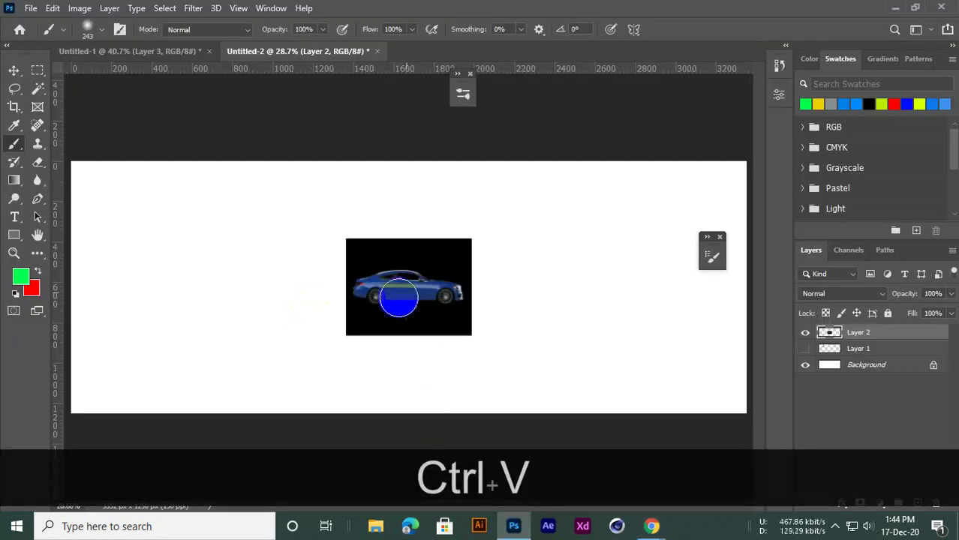
scroll(397, 298, "up", 3)
left_click(14, 88)
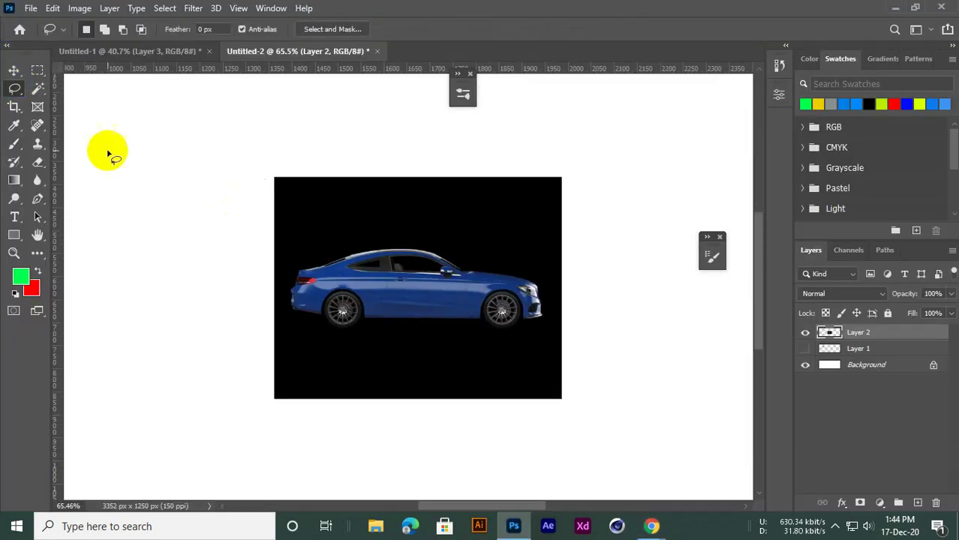
key("ctrl+space")
mouse_move(380, 267)
left_mouse_down()
mouse_move(470, 296)
mouse_move(338, 303)
left_mouse_up()
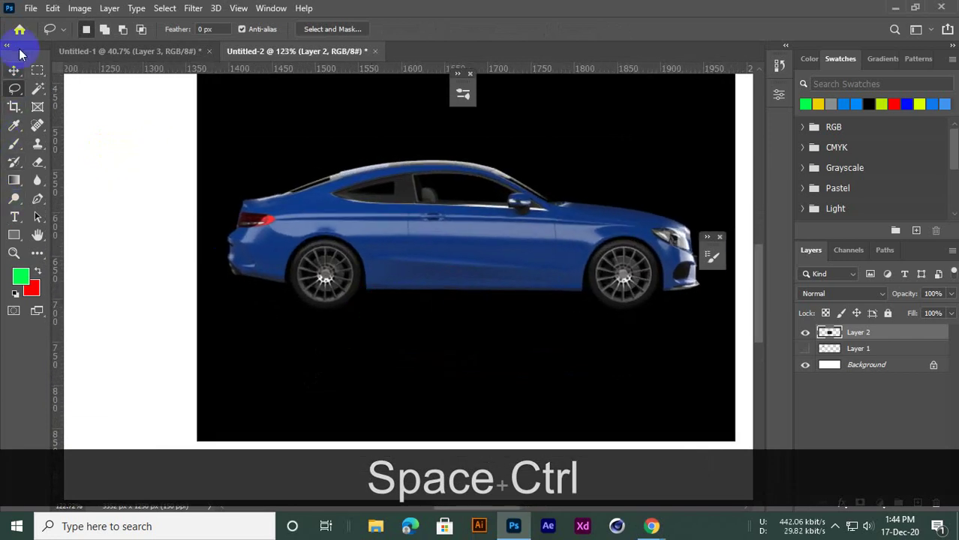
left_click(36, 202)
key("ctrl+space")
left_click_drag(68, 197, 293, 289)
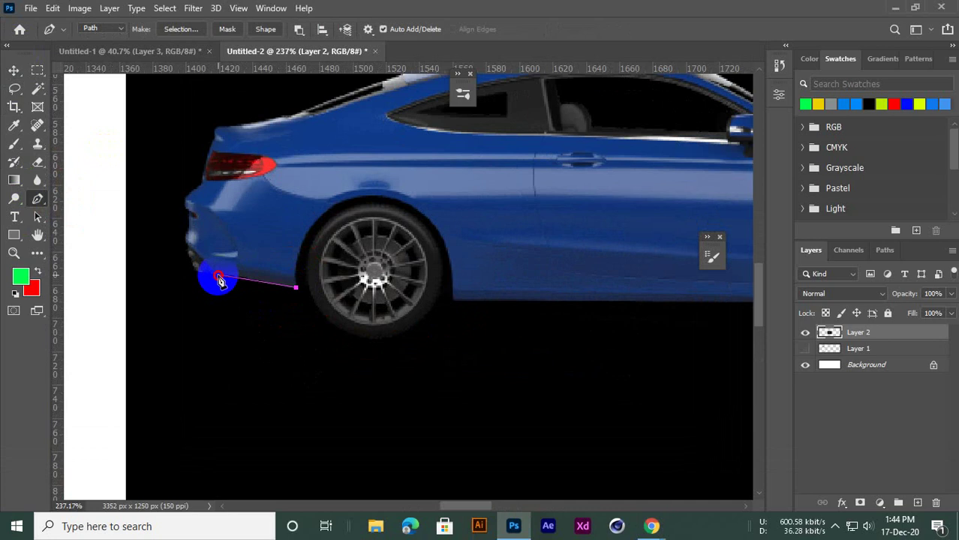
Start the pen outline at the rear bumper and trace up the rear edge to the tail light.
left_click(196, 274)
left_click(189, 248)
left_click(188, 234)
left_click(190, 209)
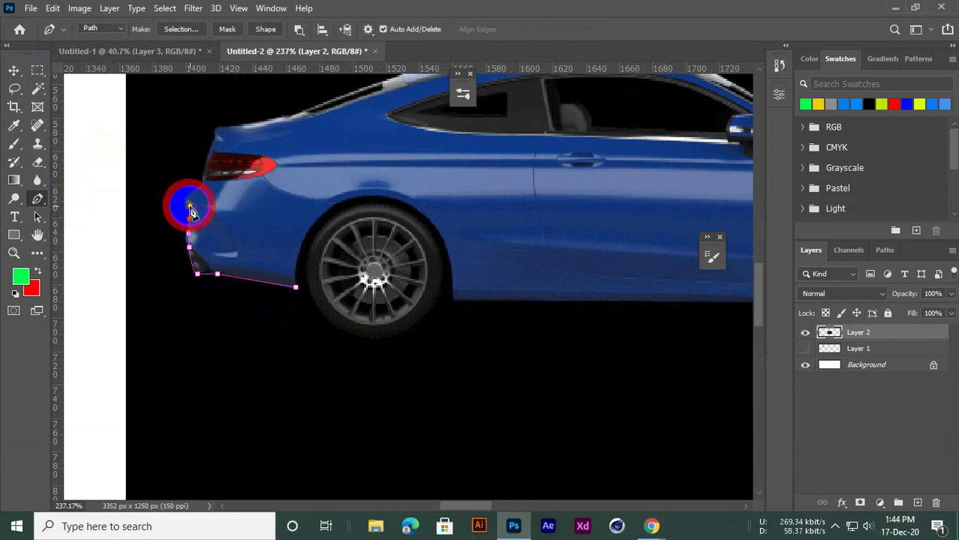
left_click(195, 188)
left_click(204, 178)
left_click(209, 156)
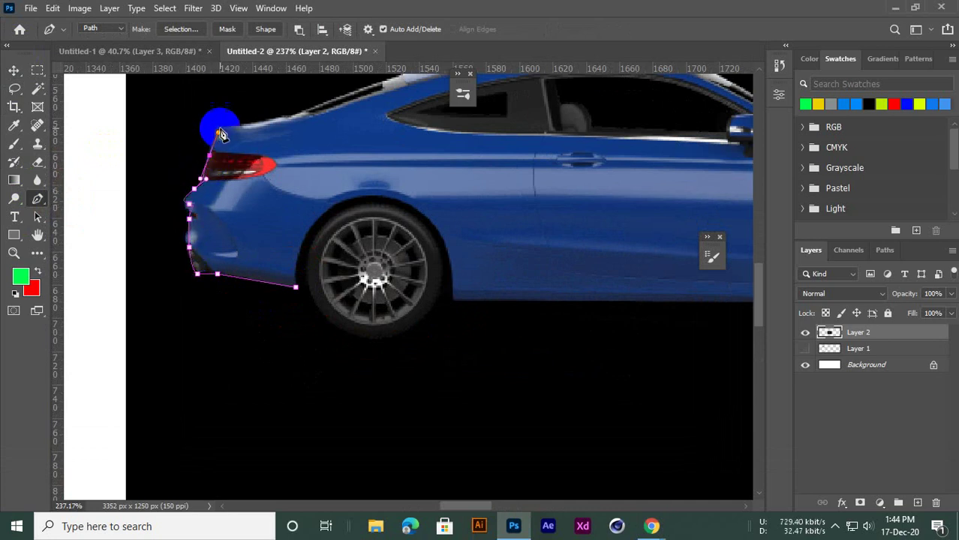
left_click(219, 121)
left_click(275, 118)
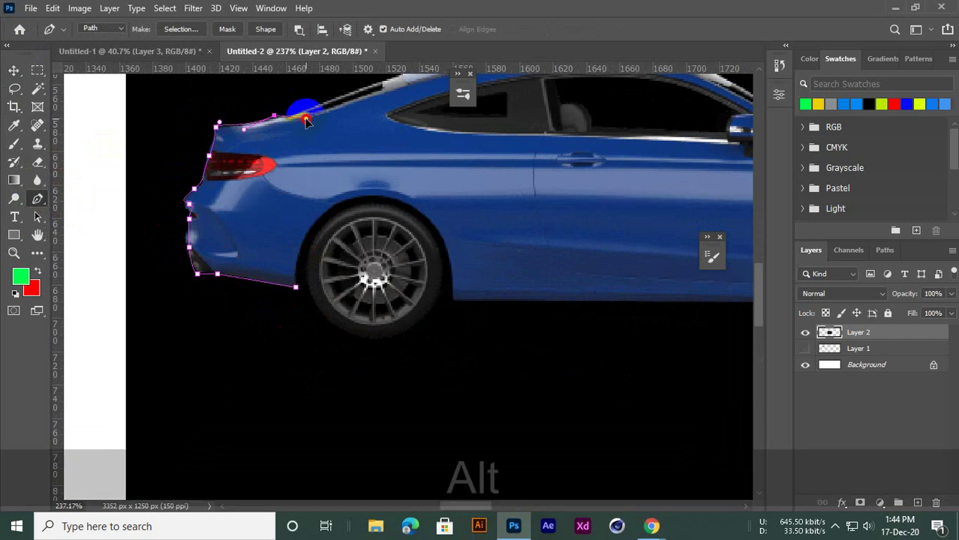
Continue the pen outline along the car's roof line.
key("alt+space")
left_click_drag(302, 103, 344, 204)
left_click(345, 186)
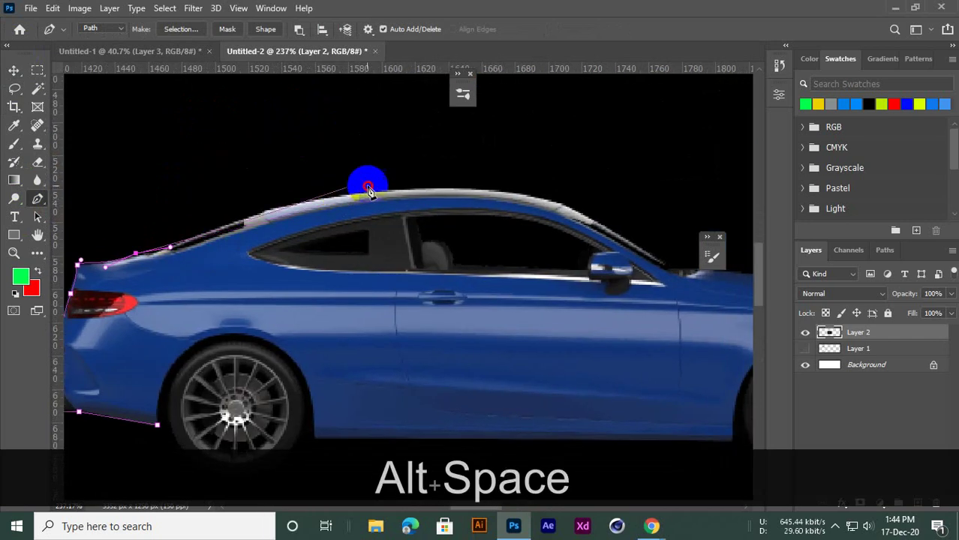
left_click(449, 161)
key("alt+space")
left_click_drag(448, 162, 429, 188)
Trace the front end past the mirror, around the headlight, bumper and front wheel arch.
left_click_drag(595, 224, 463, 220)
key("alt+space")
key("alt+space")
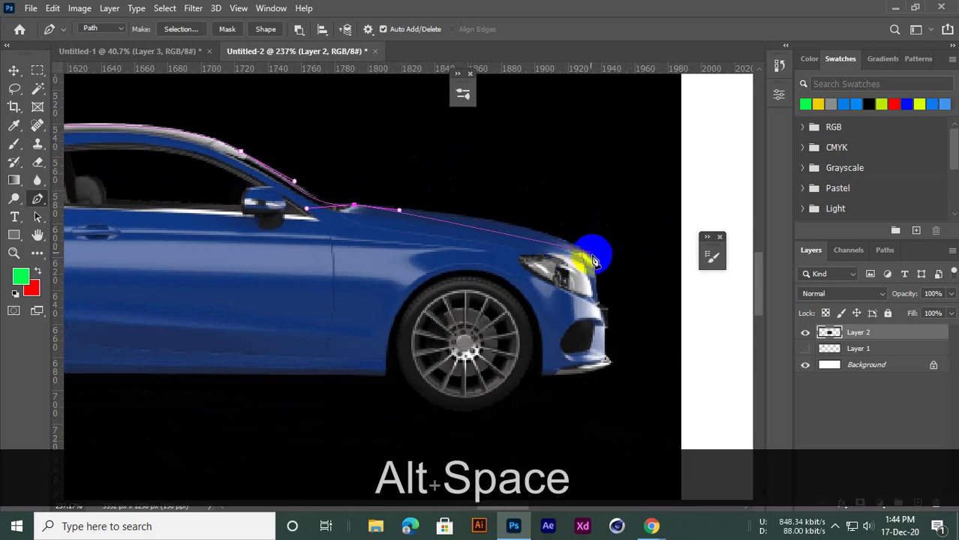
left_click_drag(593, 259, 595, 299)
left_click(612, 345)
left_click(614, 363)
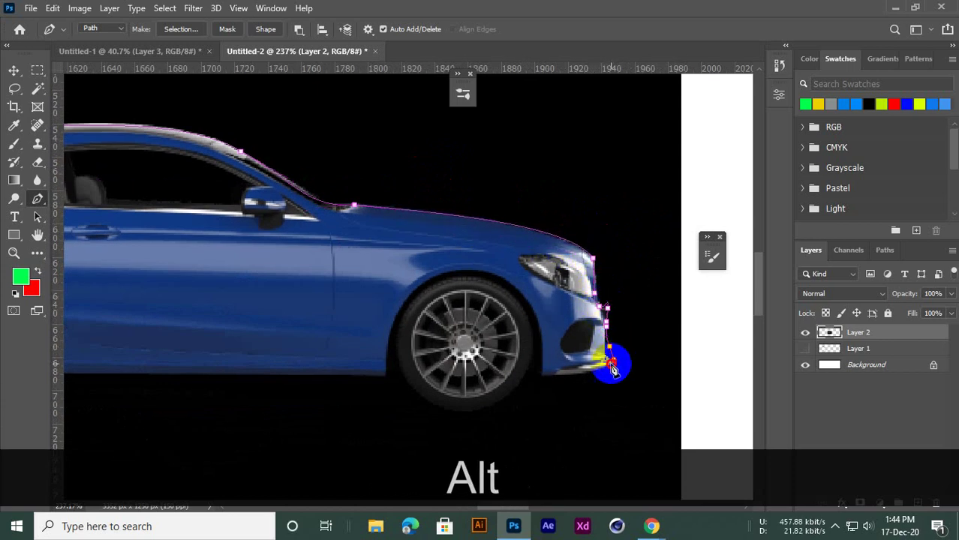
left_click(572, 381)
left_click_drag(467, 274, 418, 280)
key("alt")
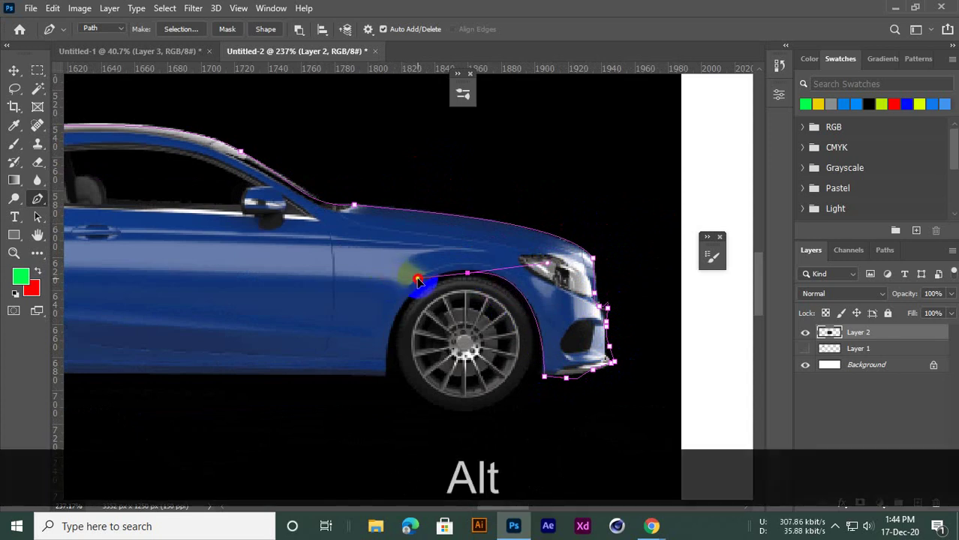
left_click(406, 310)
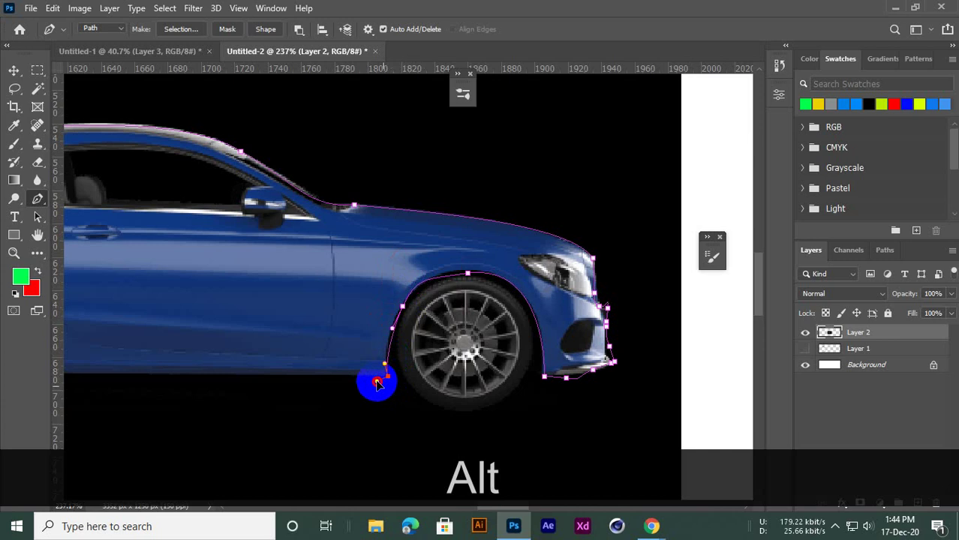
Trace along the car's bottom edge, close the path at the first anchor and load it as a selection.
key("space")
left_click_drag(366, 382, 553, 372)
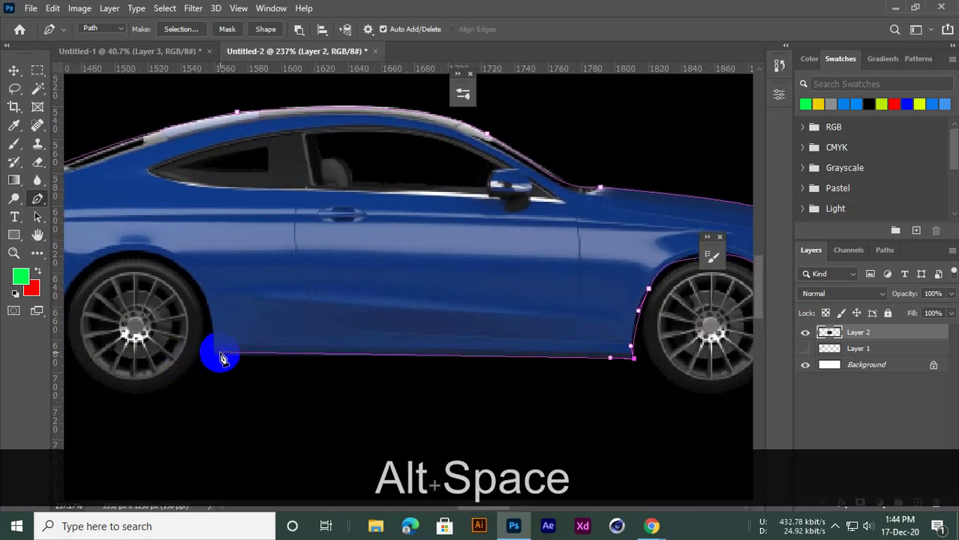
left_click(215, 358)
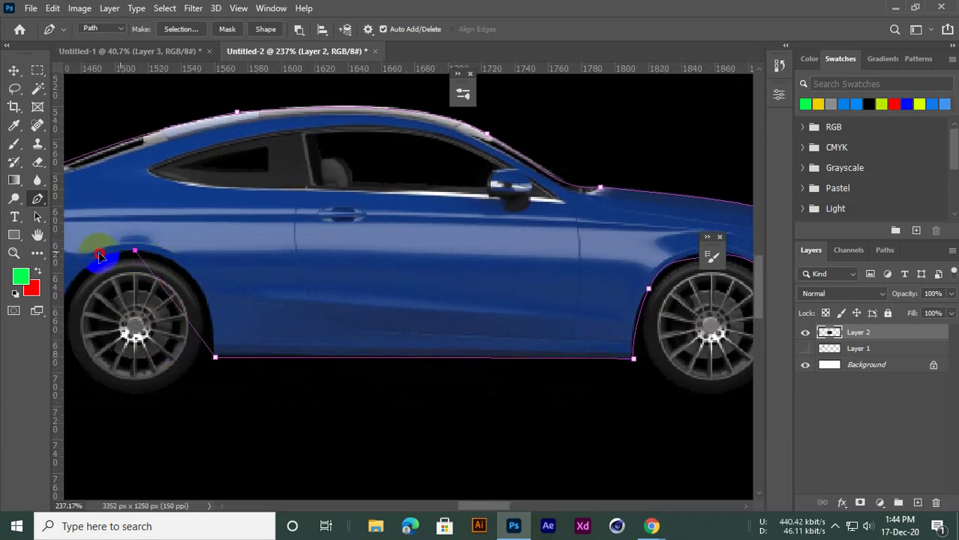
mouse_move(101, 256)
left_mouse_down()
mouse_move(64, 243)
mouse_move(61, 253)
mouse_move(96, 241)
left_mouse_up()
left_click(95, 343)
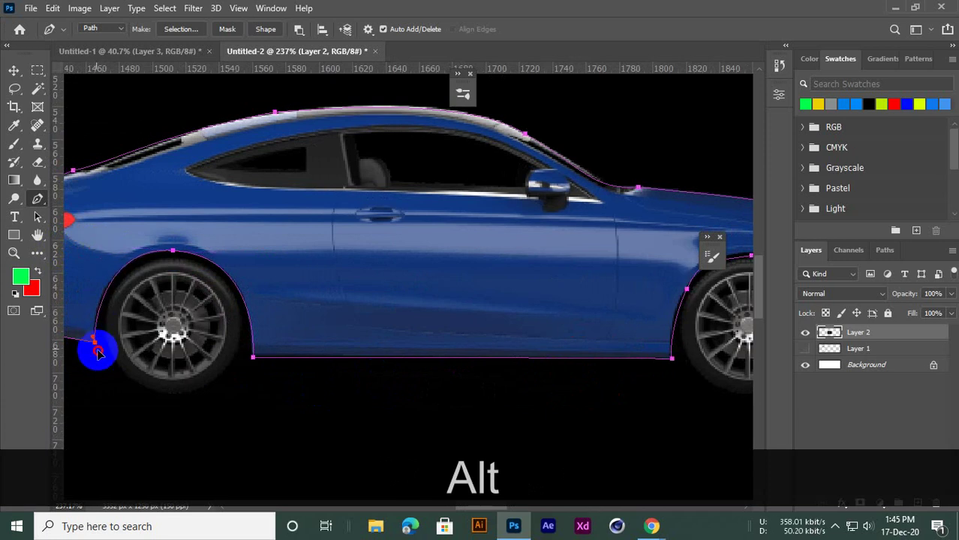
mouse_move(98, 351)
left_mouse_down()
mouse_move(105, 360)
mouse_move(102, 353)
left_mouse_up()
scroll(102, 353, "down", 4)
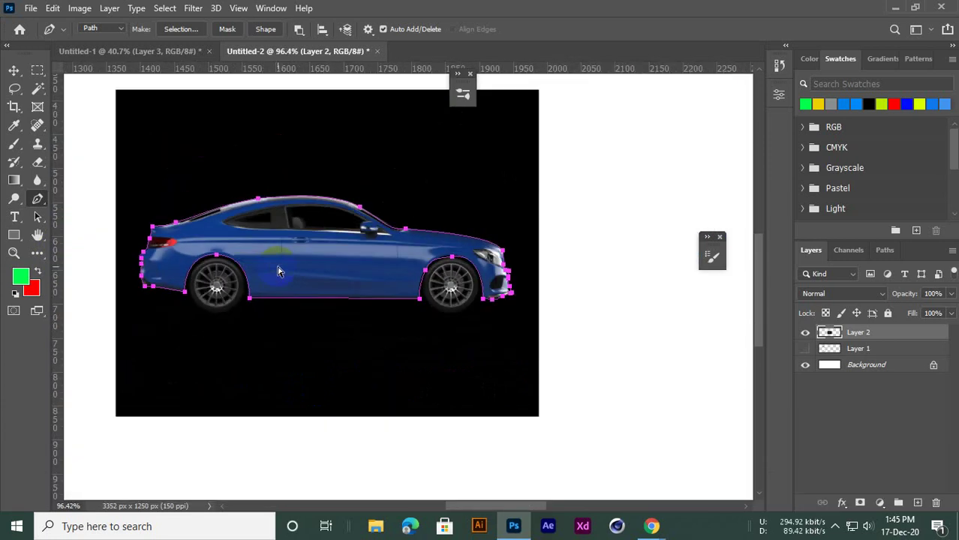
key("ctrl+Return")
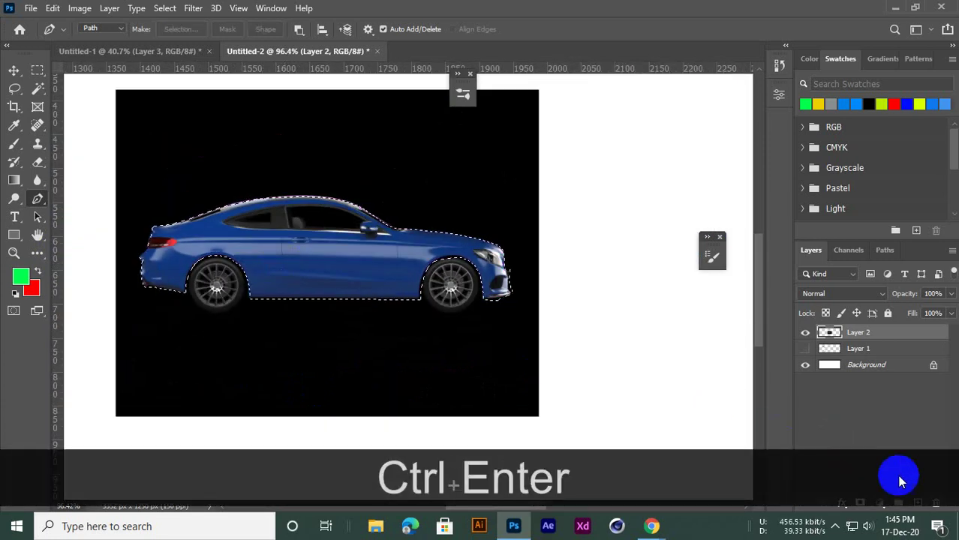
On a new layer, fill the car selection with black using default colours, then deselect.
left_click(918, 501)
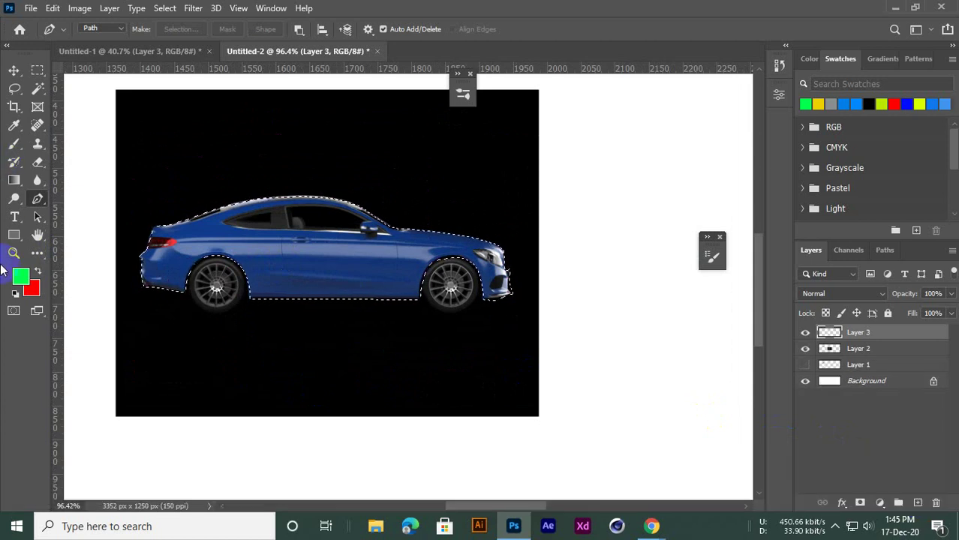
left_click(21, 276)
key("d")
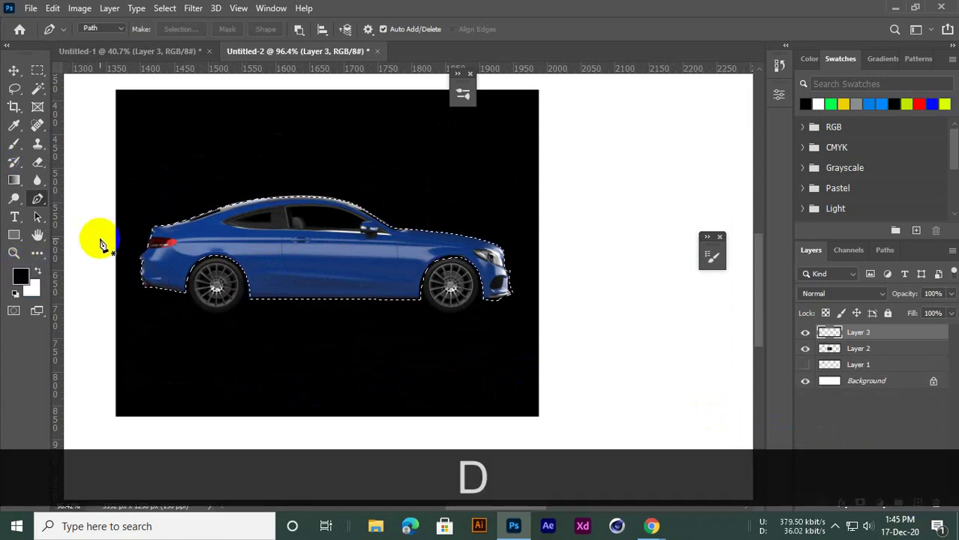
key("alt")
key("alt+BackSpace")
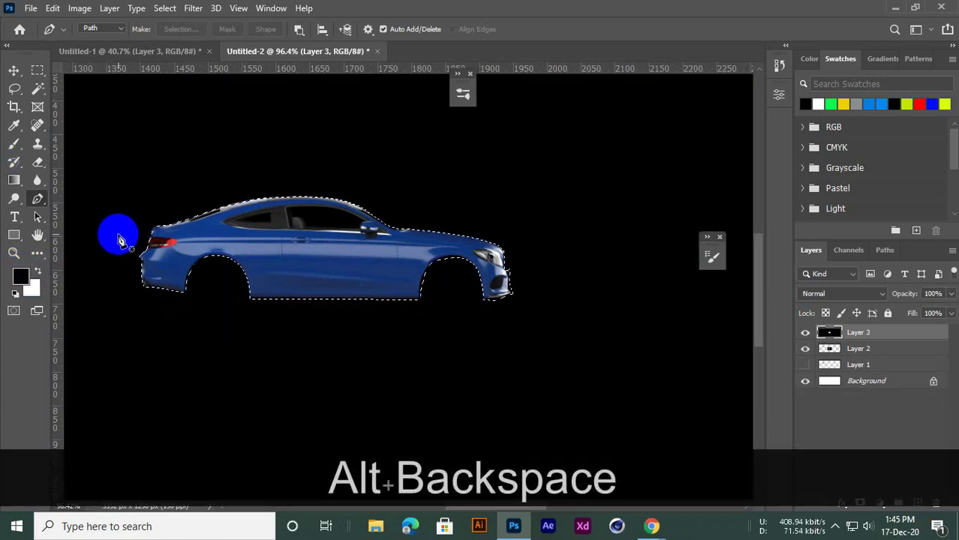
key("ctrl+z")
key("shift+ctrl")
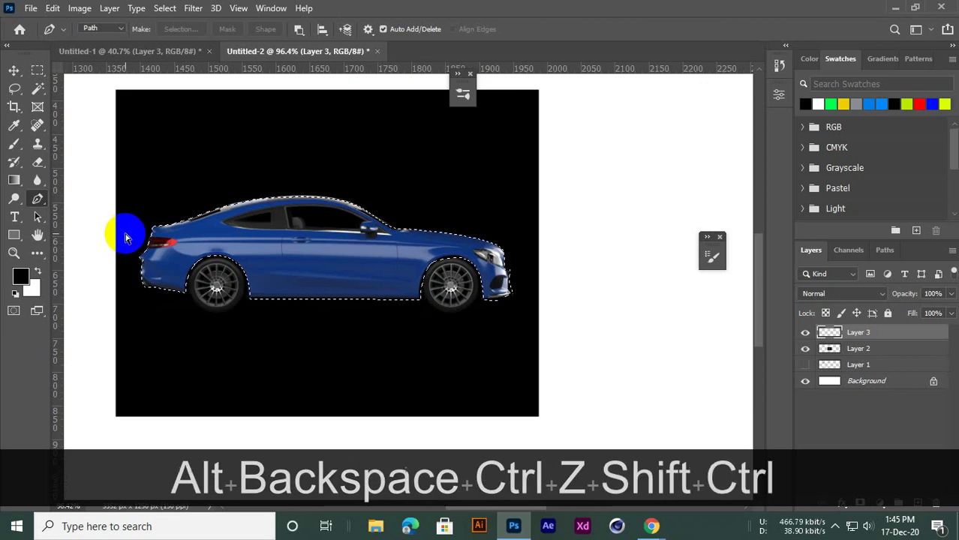
key("ctrl+shift+i")
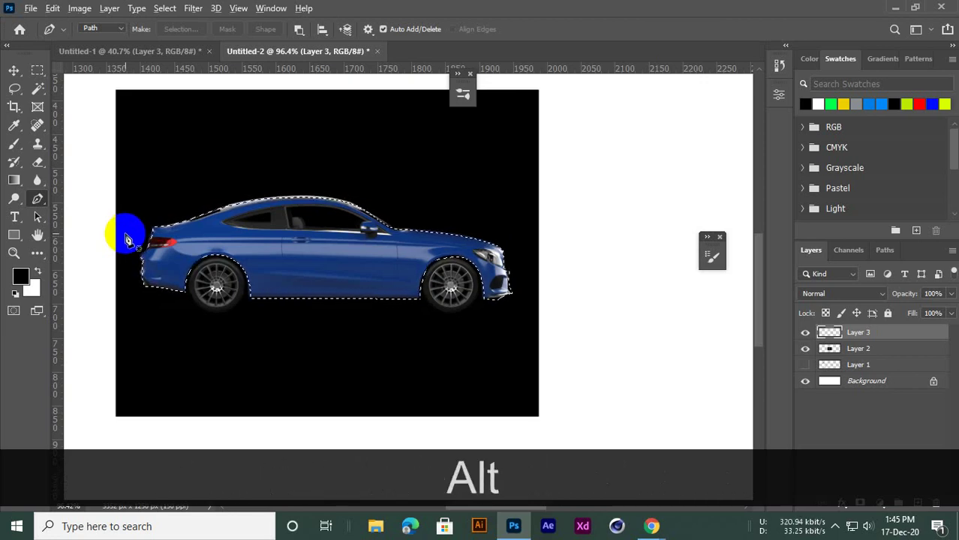
key("alt+BackSpace")
key("ctrl+d")
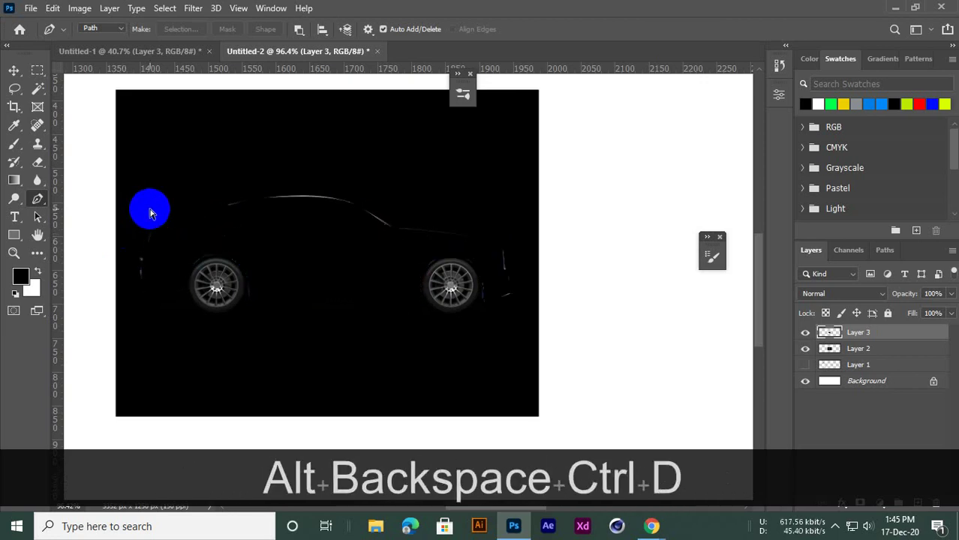
Hide the blue car layer and nudge the black silhouette slightly left.
left_click(806, 348)
key("ctrl+minus")
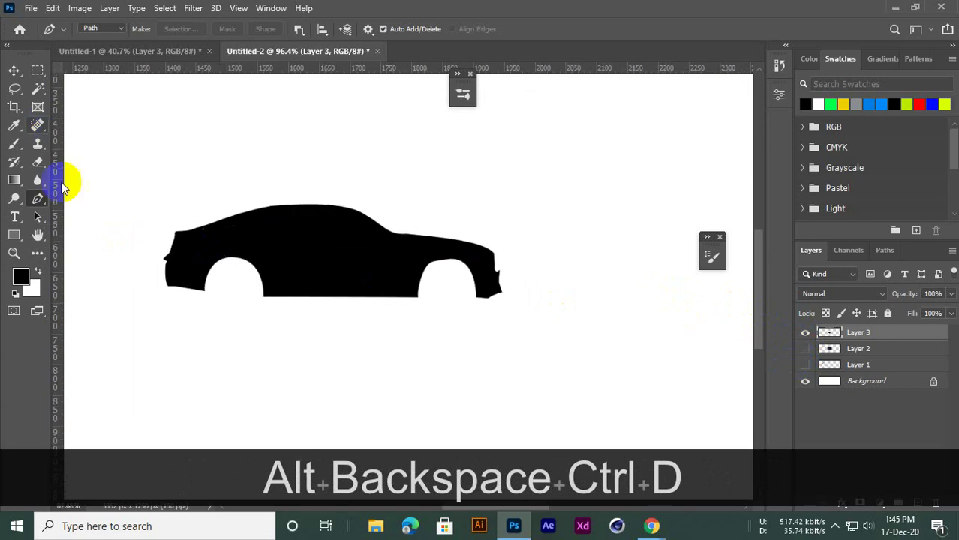
left_click(14, 70)
scroll(173, 153, "down", 3)
left_click_drag(301, 225, 296, 207)
scroll(293, 195, "down", 3)
left_click_drag(434, 268, 362, 268)
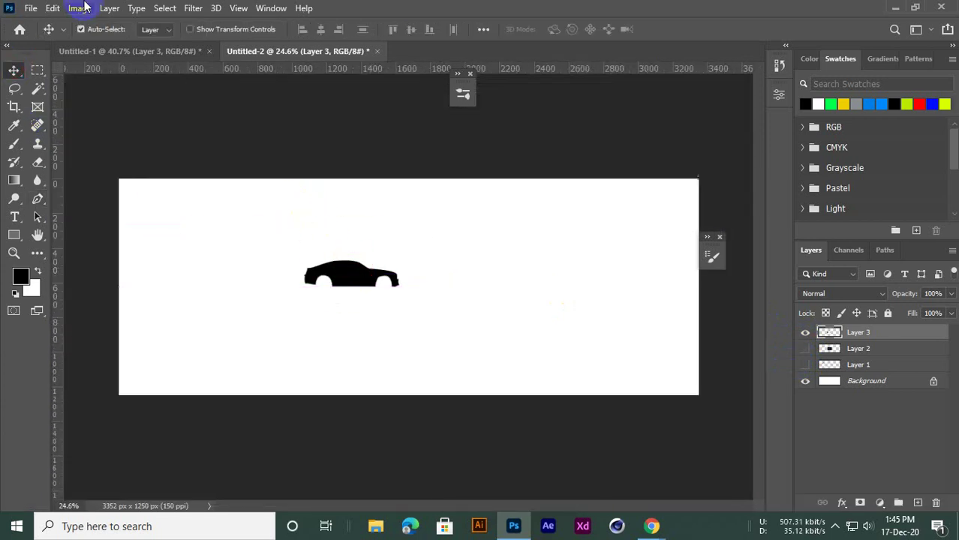
Marquee the silhouette and define it as a brush preset named 'car'.
left_click(37, 70)
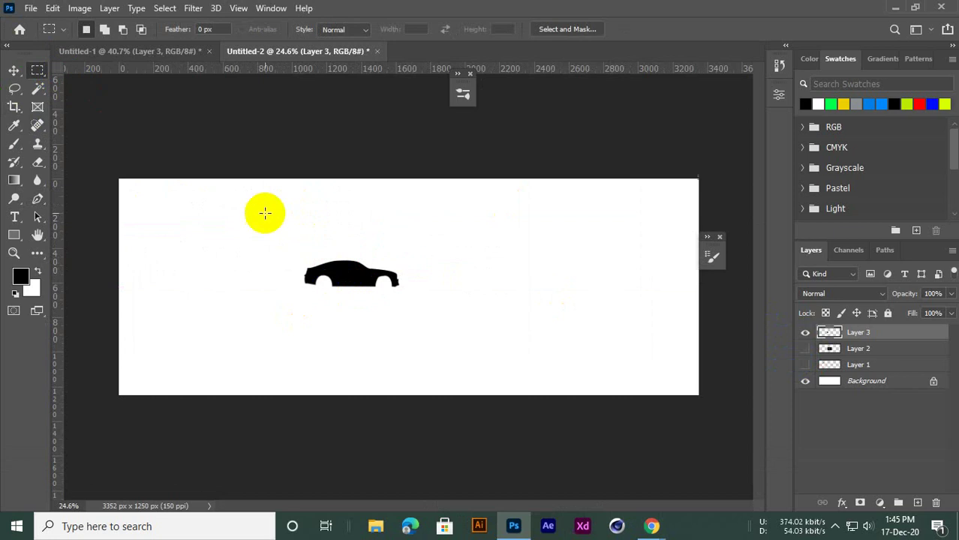
left_click_drag(265, 213, 422, 328)
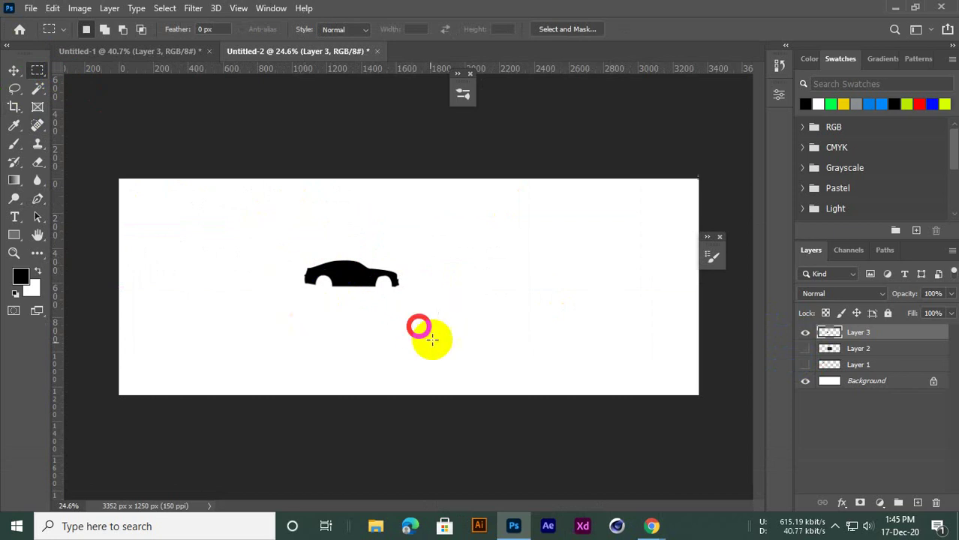
left_click(54, 9)
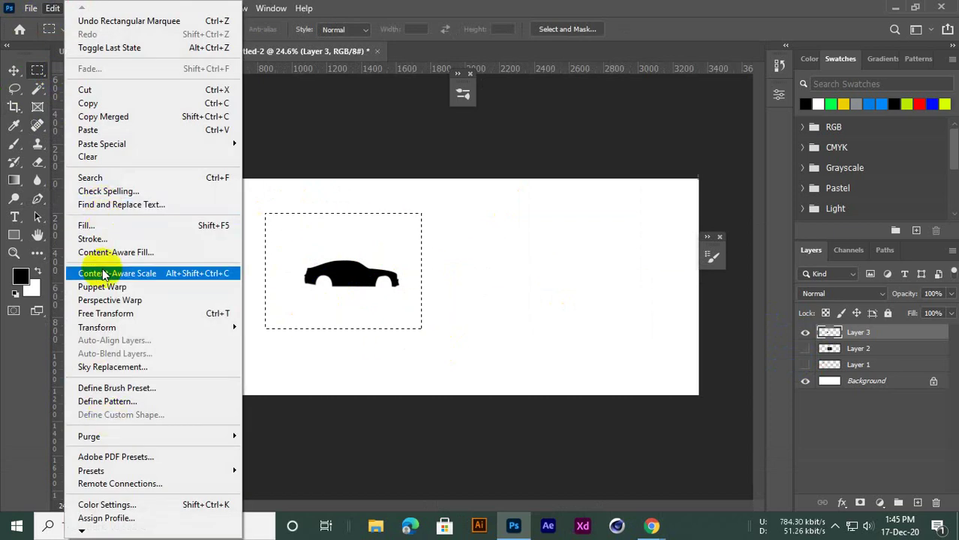
left_click(105, 388)
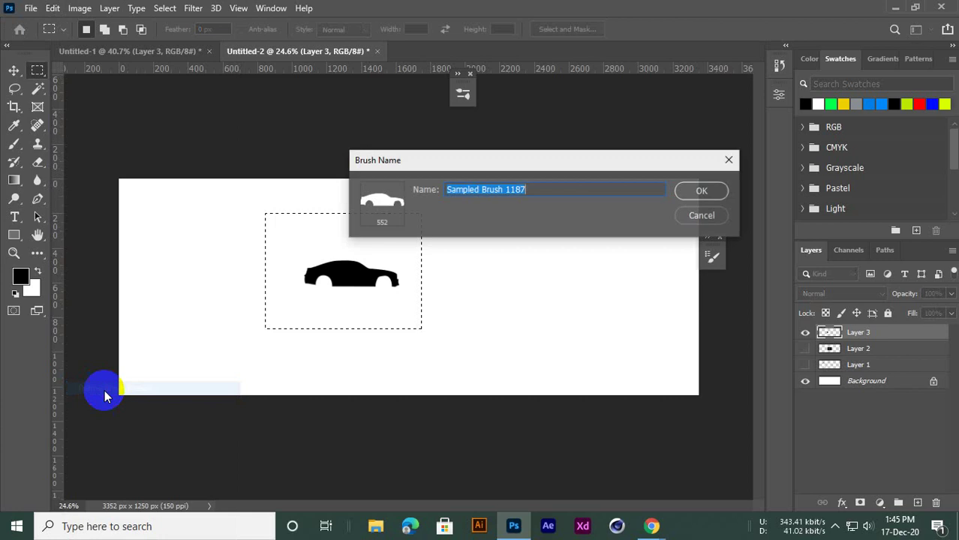
left_click_drag(493, 152, 336, 151)
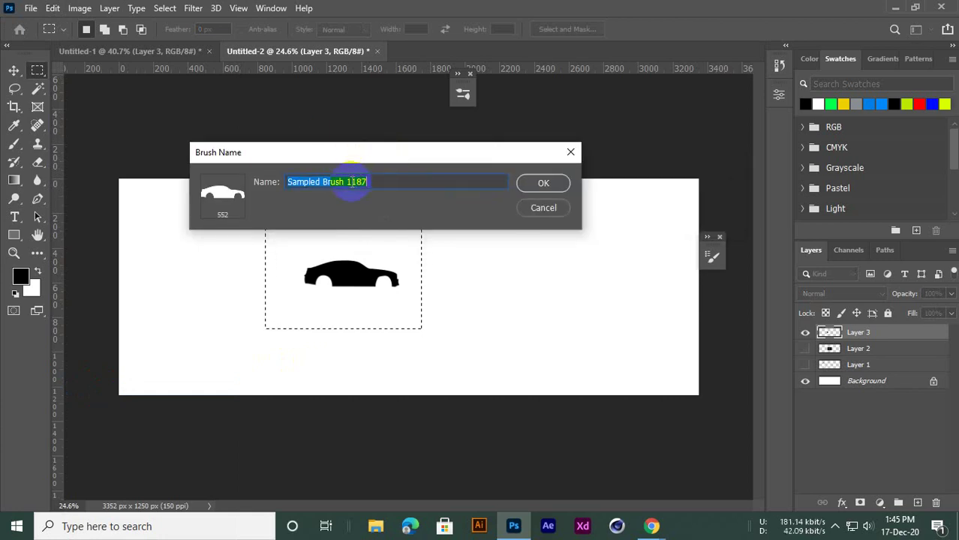
type("card")
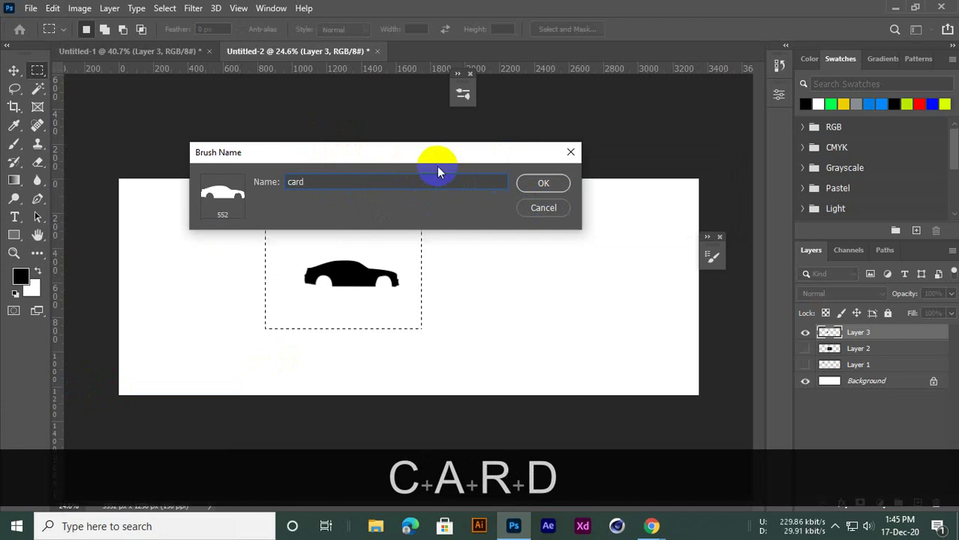
key("BackSpace")
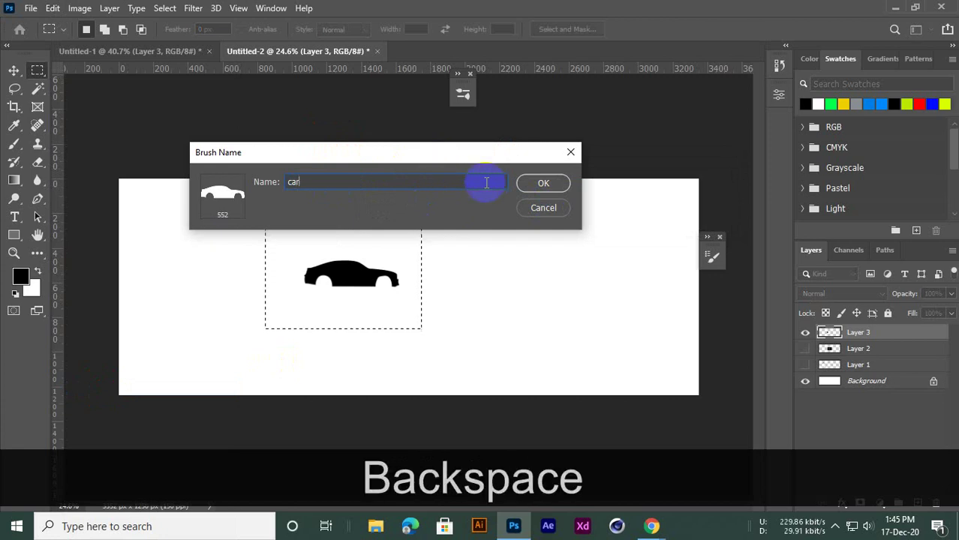
left_click(546, 186)
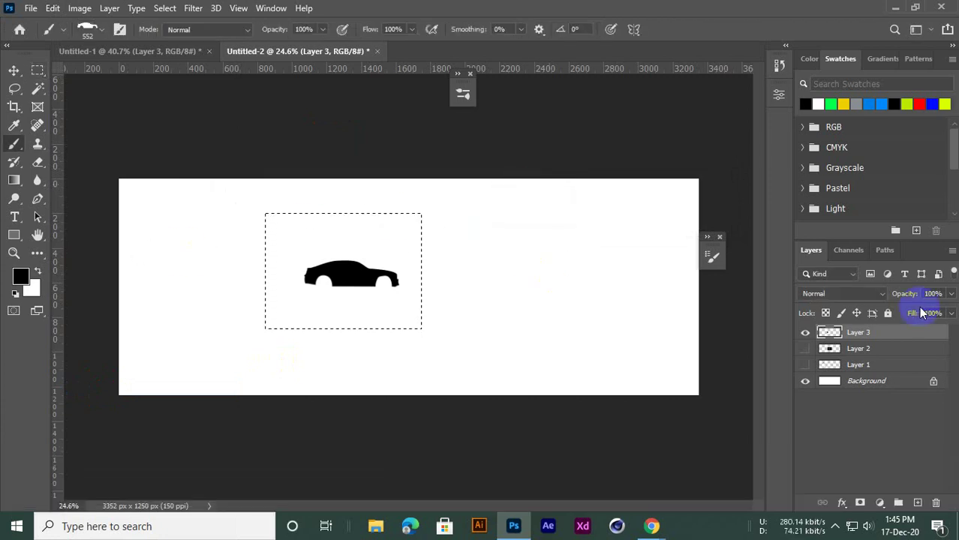
Deselect and delete the silhouette's Layer 3.
key("ctrl+d")
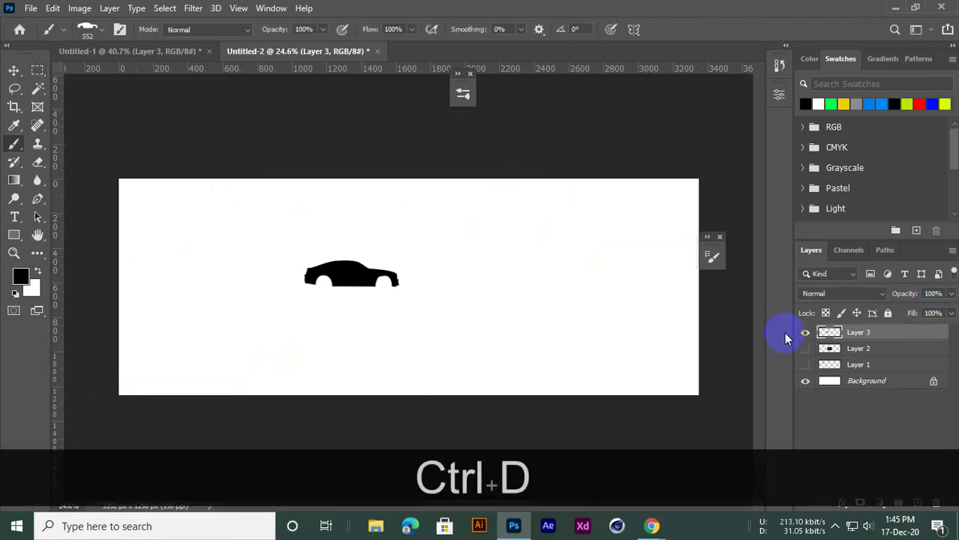
key("Delete")
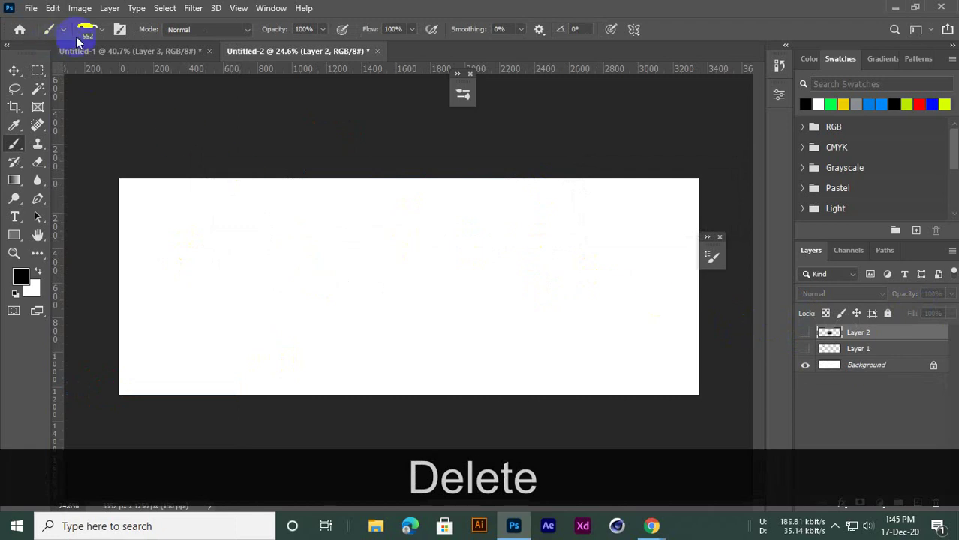
left_click(103, 31)
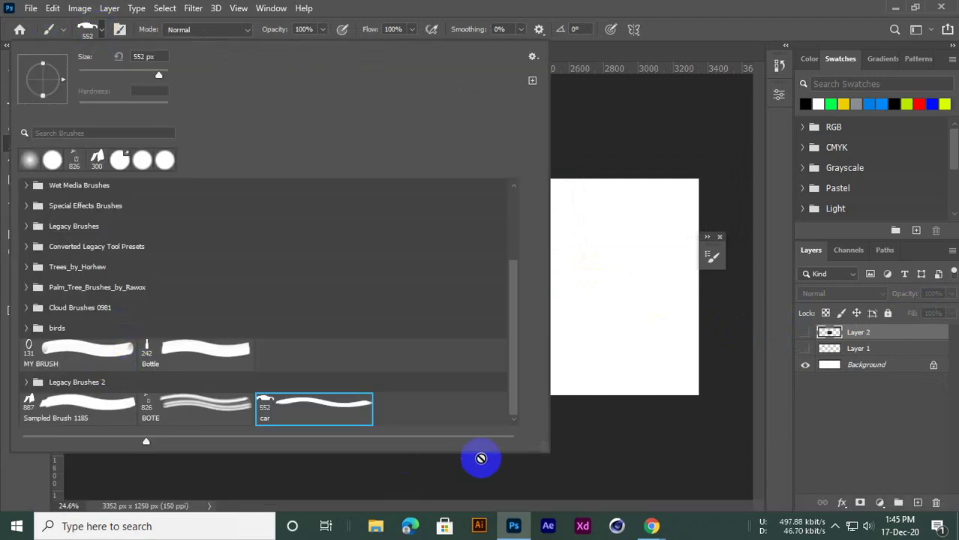
Enlarge the brush preset picker and its thumbnails, then select the car brush.
mouse_move(544, 449)
left_mouse_down()
mouse_move(613, 492)
mouse_move(548, 493)
left_mouse_up()
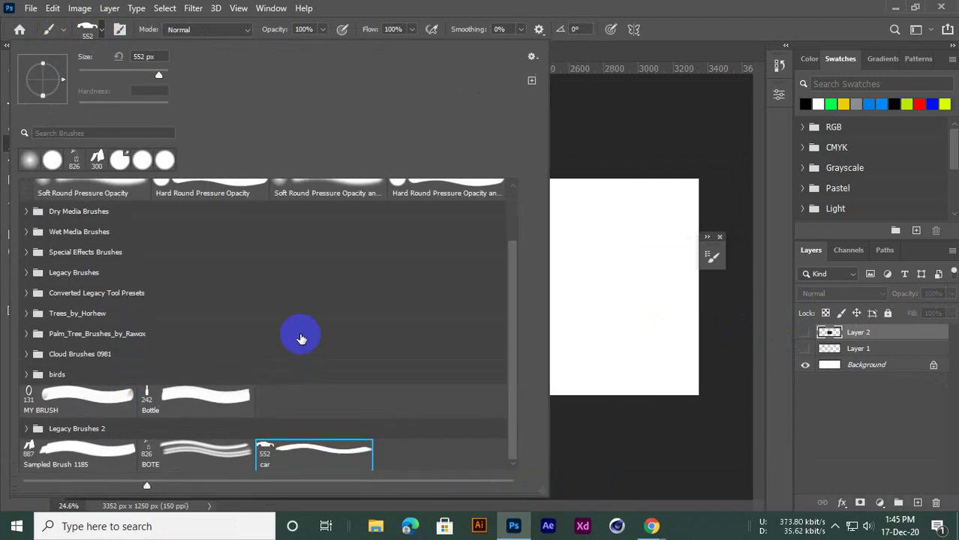
mouse_move(144, 490)
left_mouse_down()
mouse_move(135, 506)
mouse_move(261, 502)
mouse_move(135, 509)
mouse_move(175, 509)
left_mouse_up()
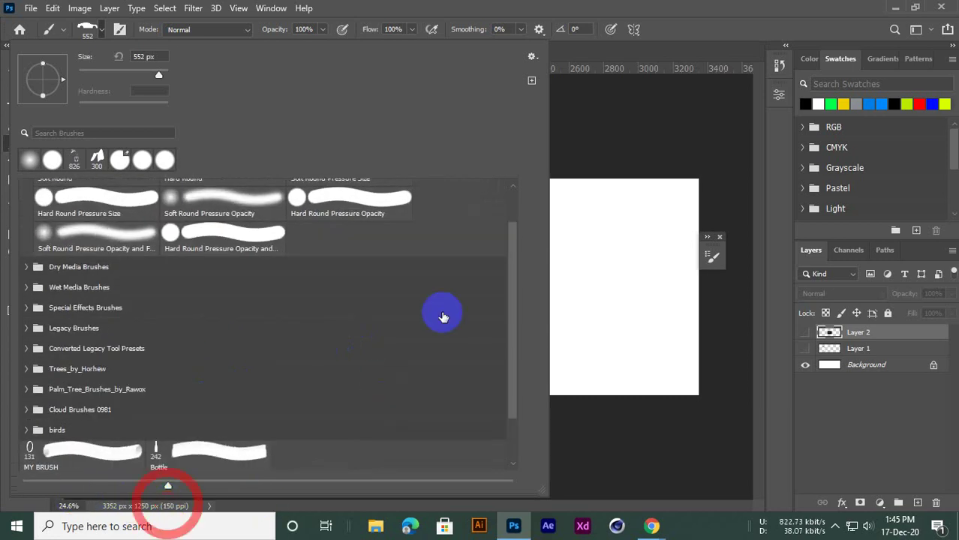
left_click_drag(511, 263, 502, 399)
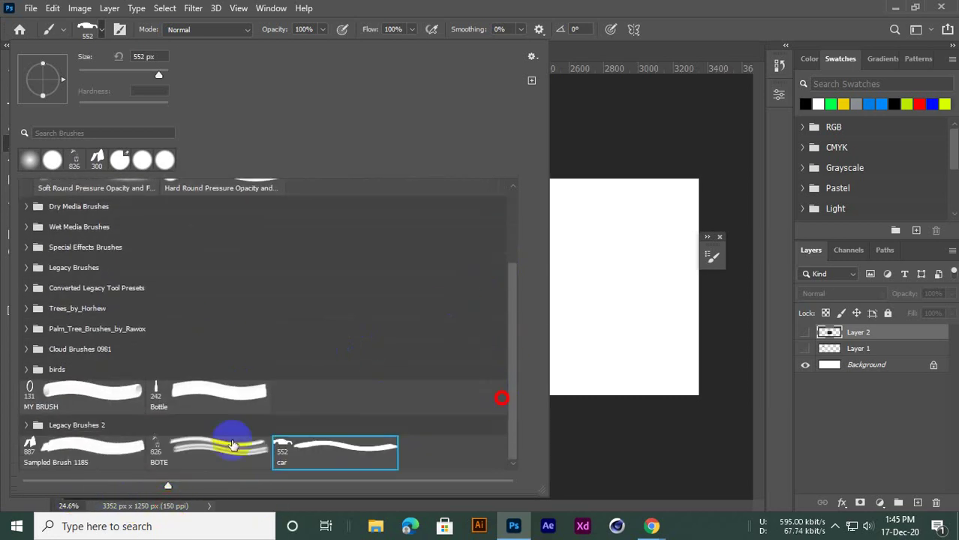
left_click(76, 455)
left_click(196, 450)
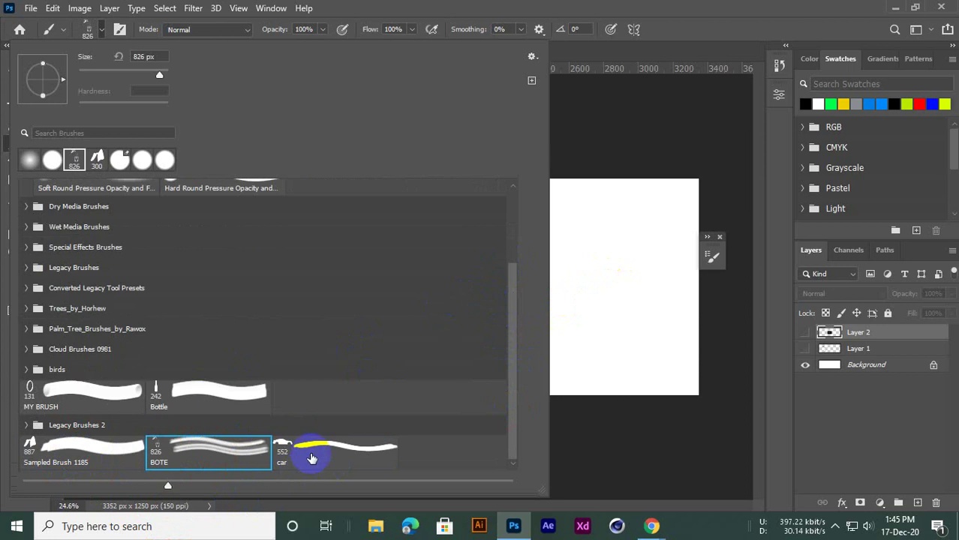
left_click(311, 458)
left_click(830, 473)
left_click(914, 498)
Reopen the picker with the car brush selected and open its options menu.
left_click(122, 32)
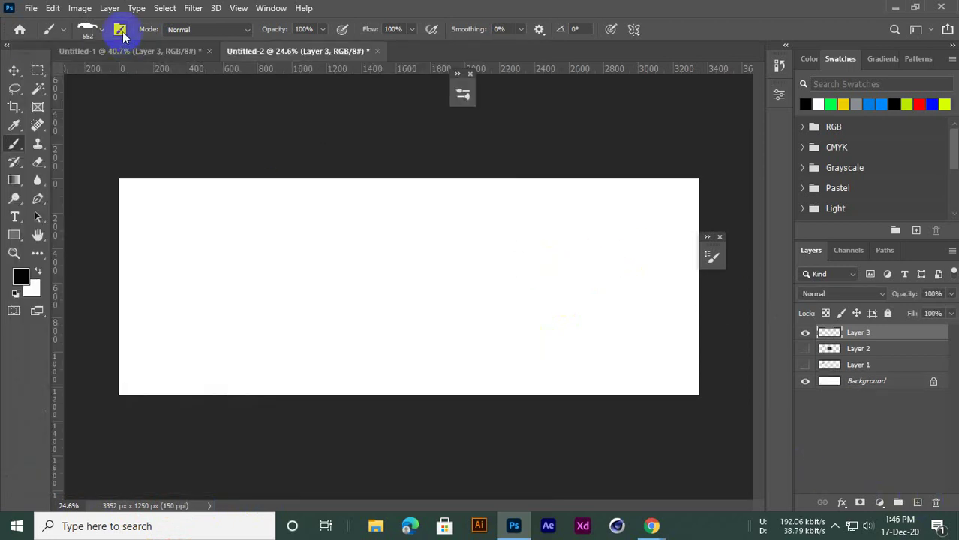
left_click(104, 32)
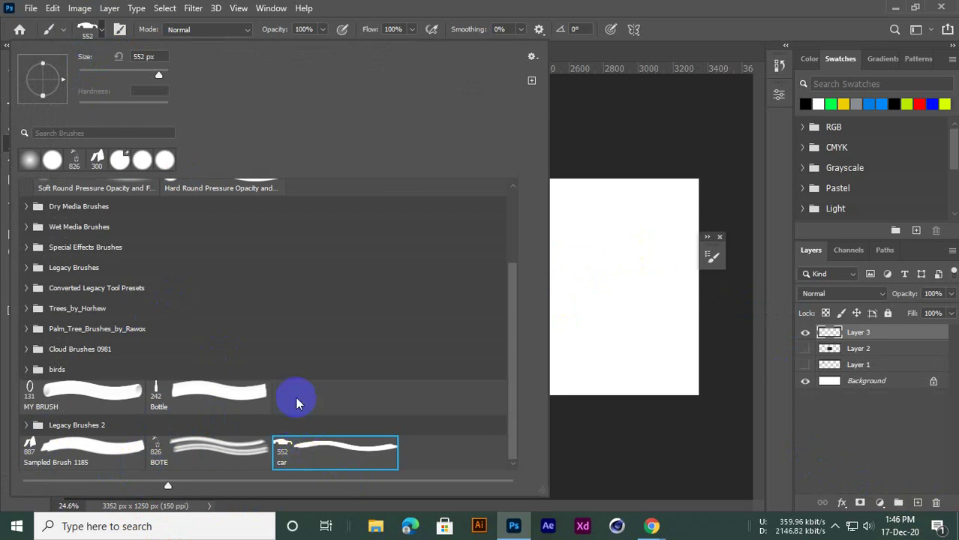
left_click(353, 456)
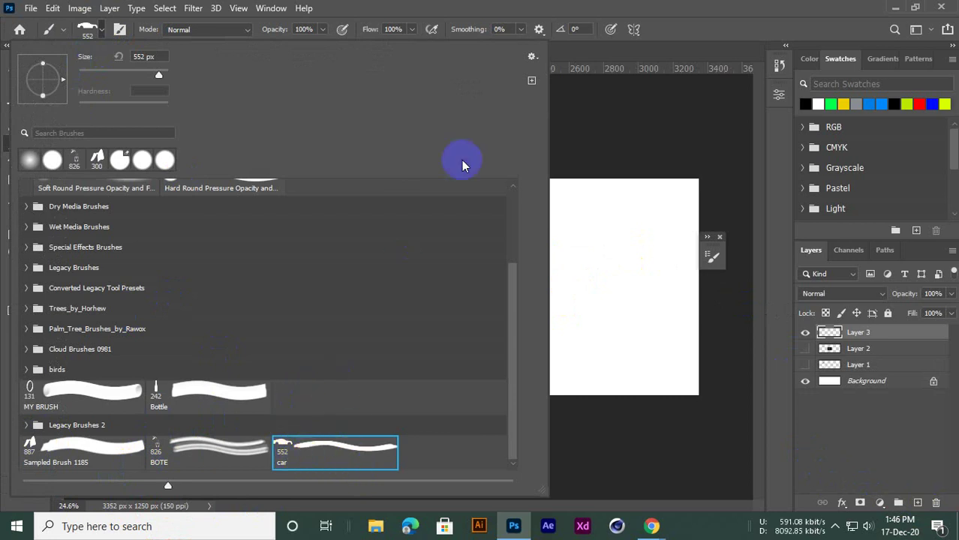
left_click(532, 58)
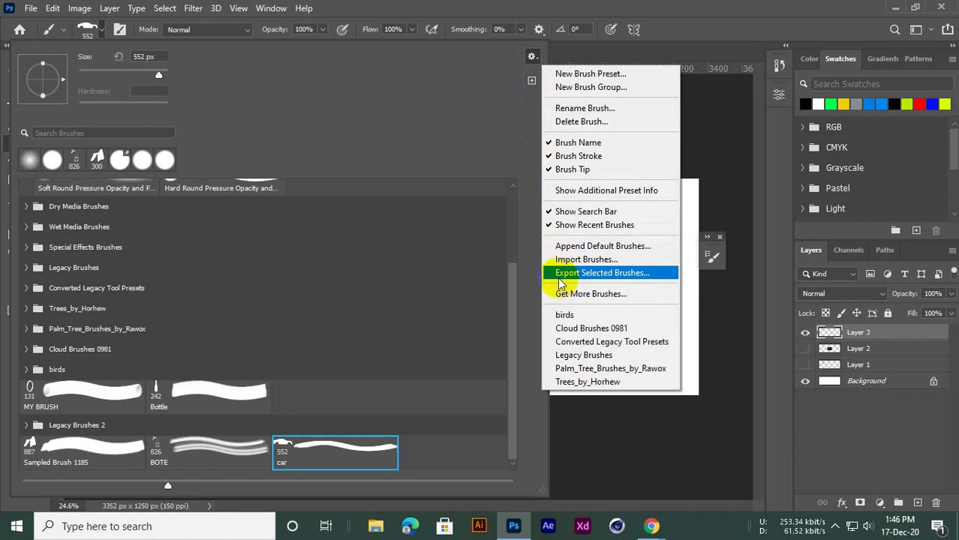
Export the car brush to the Desktop as the Brushes (*.ABR) file 'CAR BRUSS'.
left_click(571, 274)
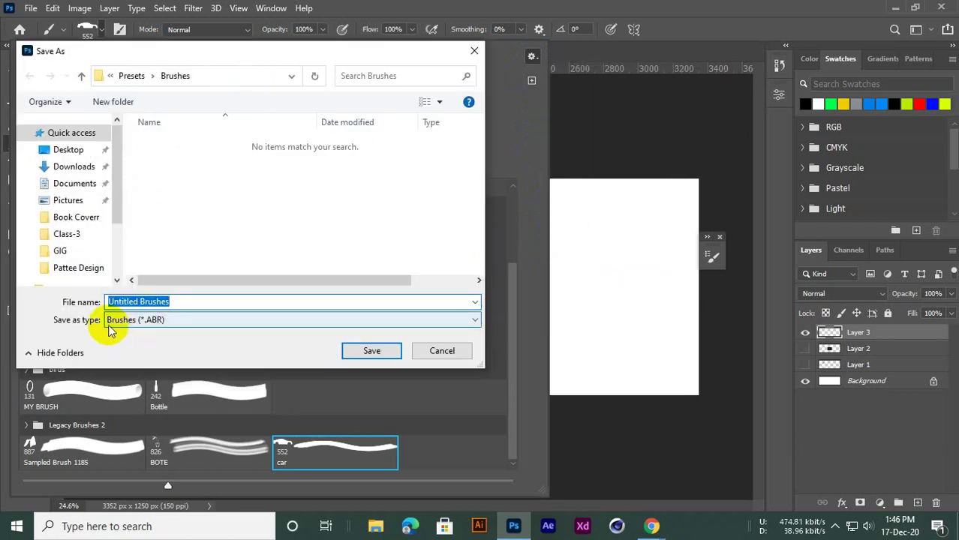
left_click_drag(122, 56, 299, 83)
left_click(255, 179)
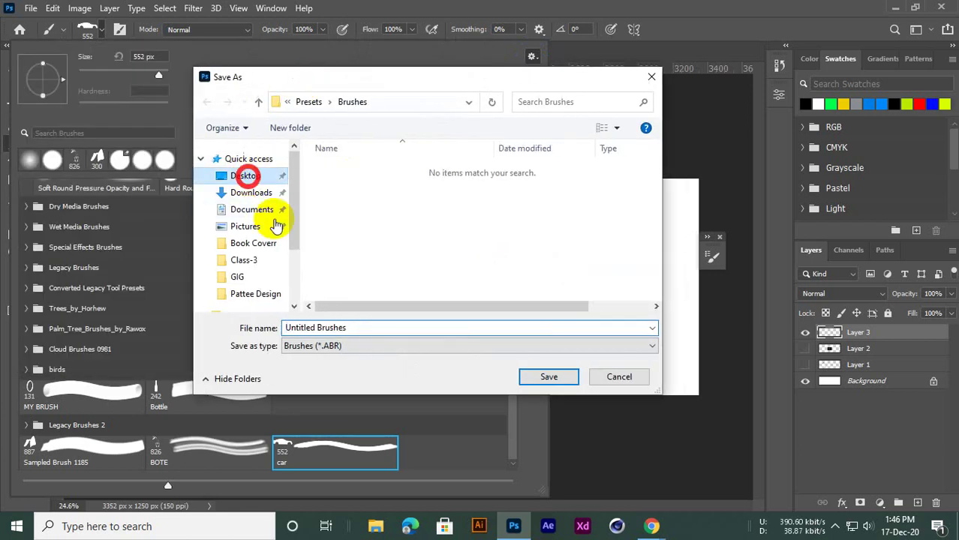
type("CA")
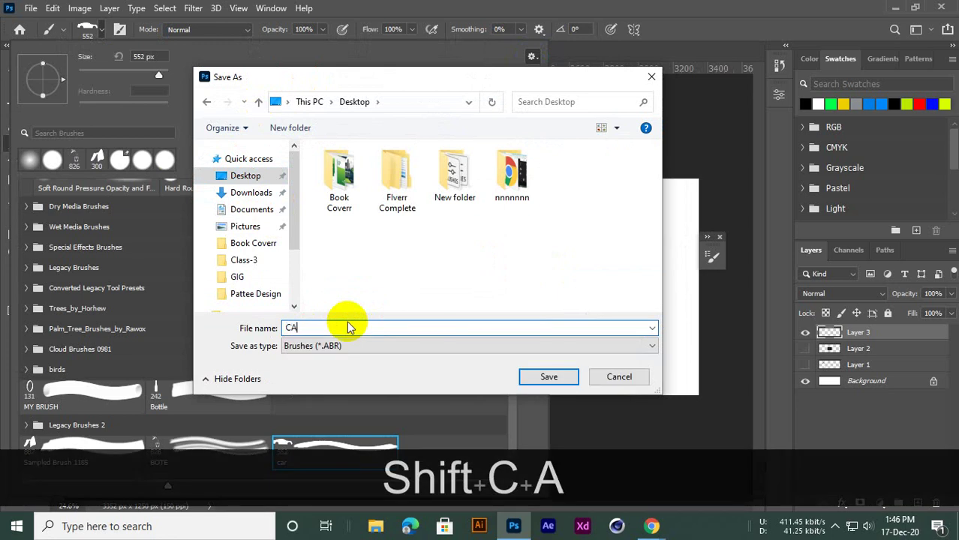
type("R BRUSS")
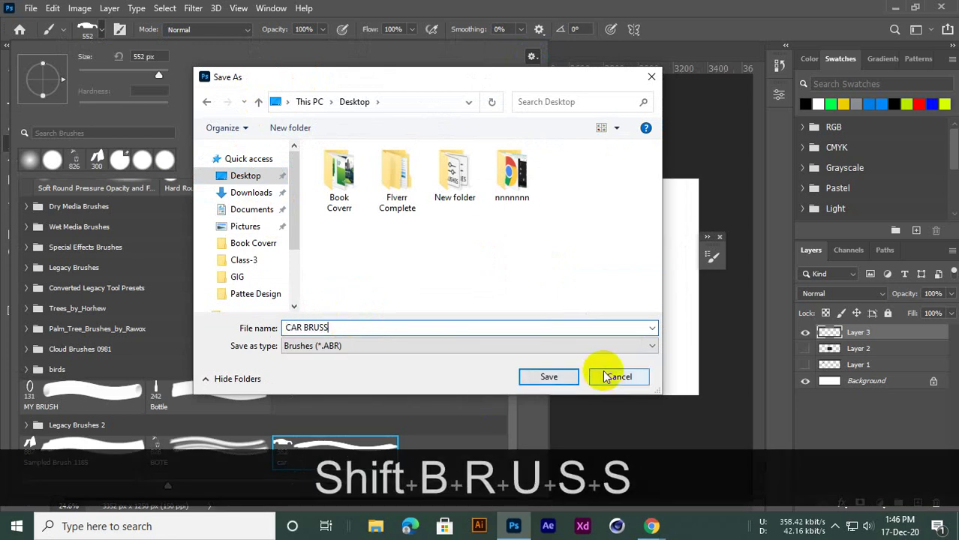
left_click(545, 378)
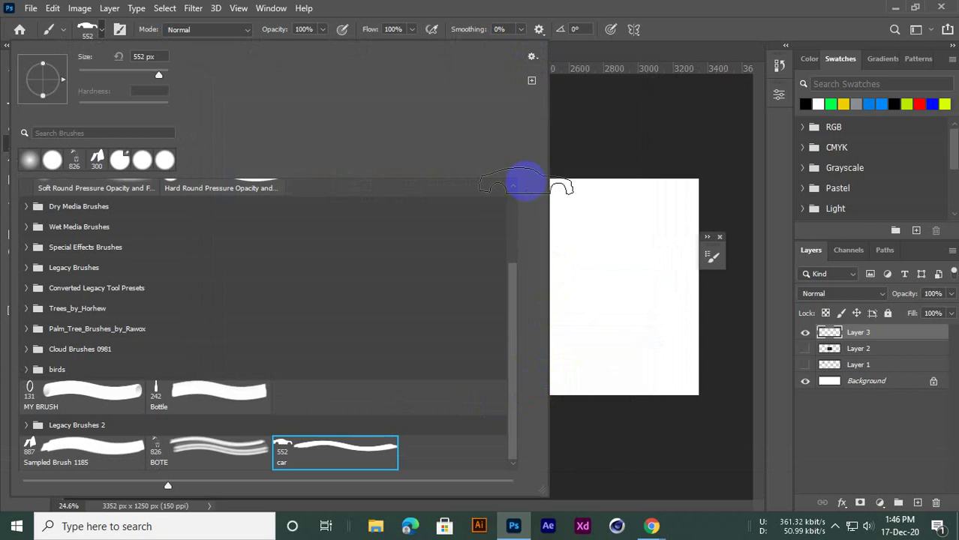
left_click(895, 7)
Check the CAR BRUSS file's details on the desktop, then return to Photoshop.
left_click(884, 11)
left_click(289, 220)
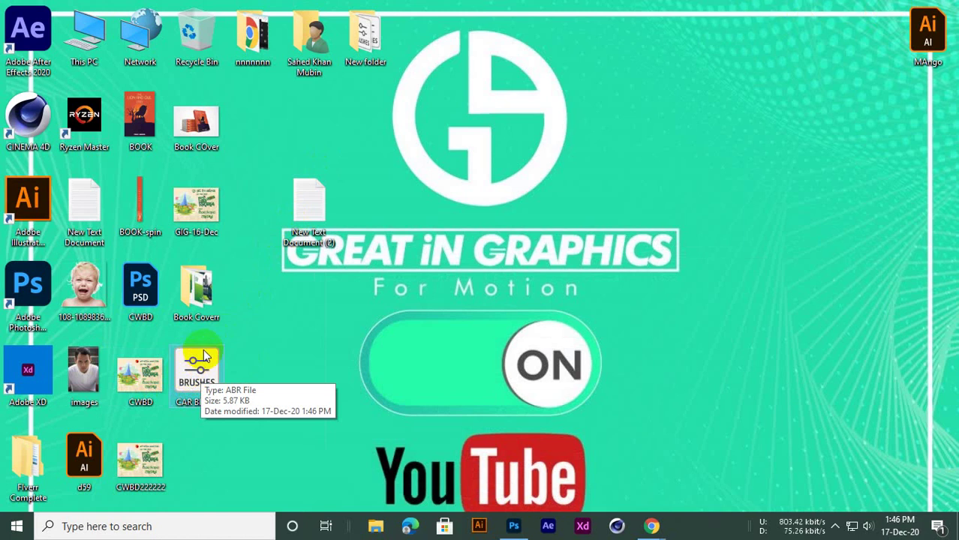
left_click(291, 361)
left_click(194, 379)
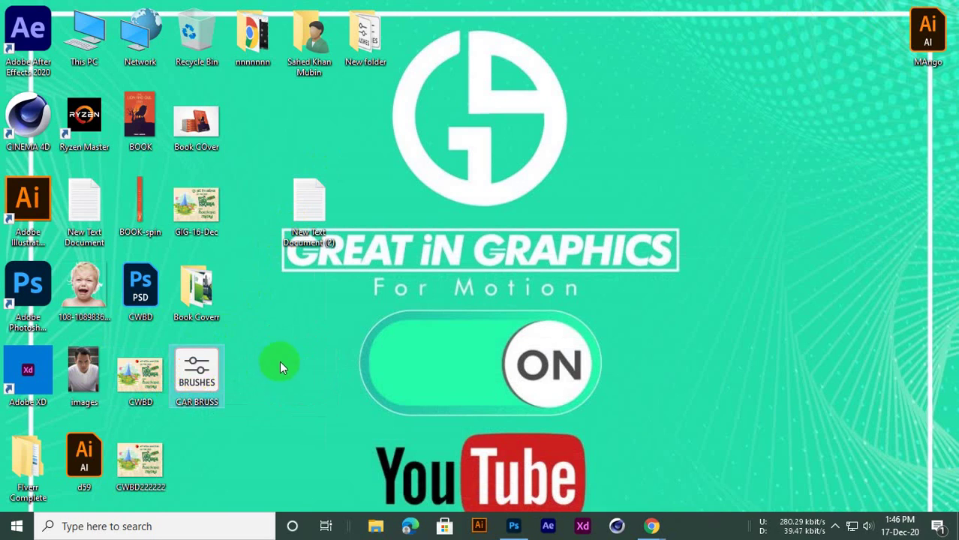
left_click(177, 374)
left_click(211, 383)
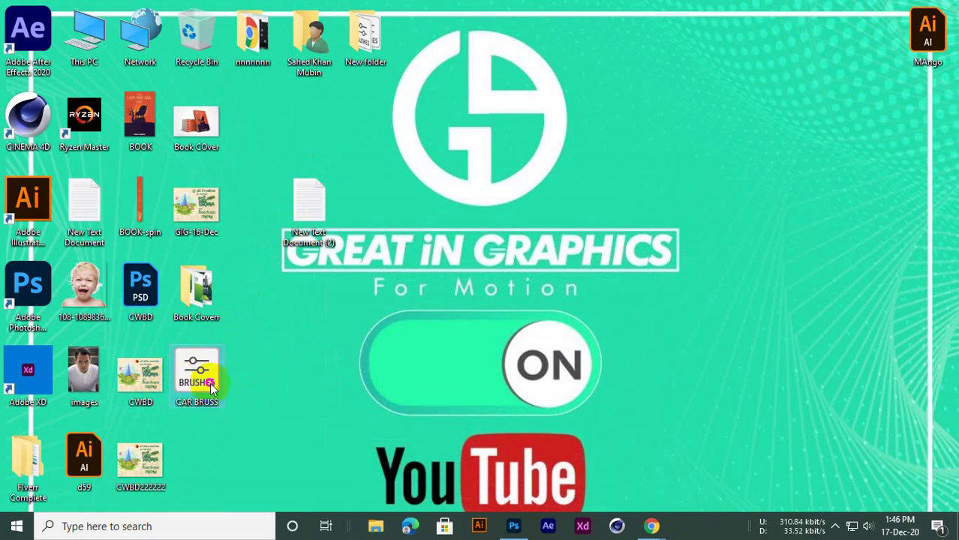
left_click(513, 526)
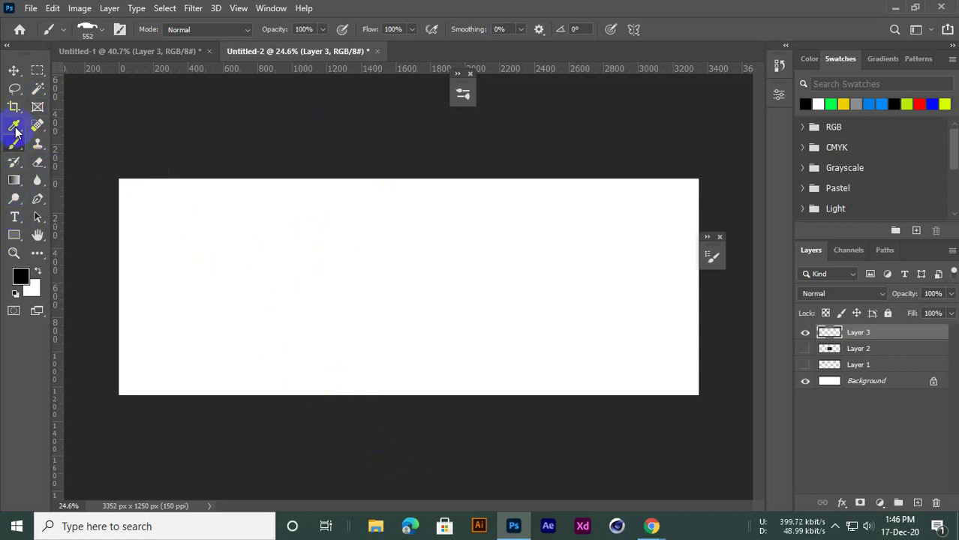
left_click_drag(15, 87, 54, 100)
left_click(224, 325)
left_click(224, 367)
left_click(244, 340)
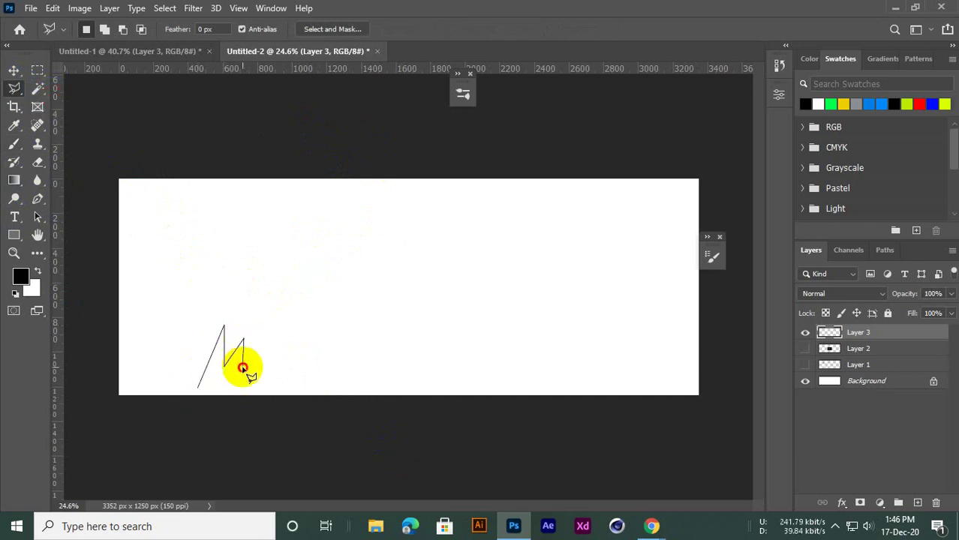
left_click(245, 361)
left_click(262, 346)
left_click(264, 372)
left_click(305, 331)
mouse_move(305, 331)
left_mouse_down()
mouse_move(336, 352)
mouse_move(345, 338)
mouse_move(368, 370)
mouse_move(391, 356)
mouse_move(448, 351)
mouse_move(490, 373)
mouse_move(522, 332)
mouse_move(544, 364)
left_mouse_up()
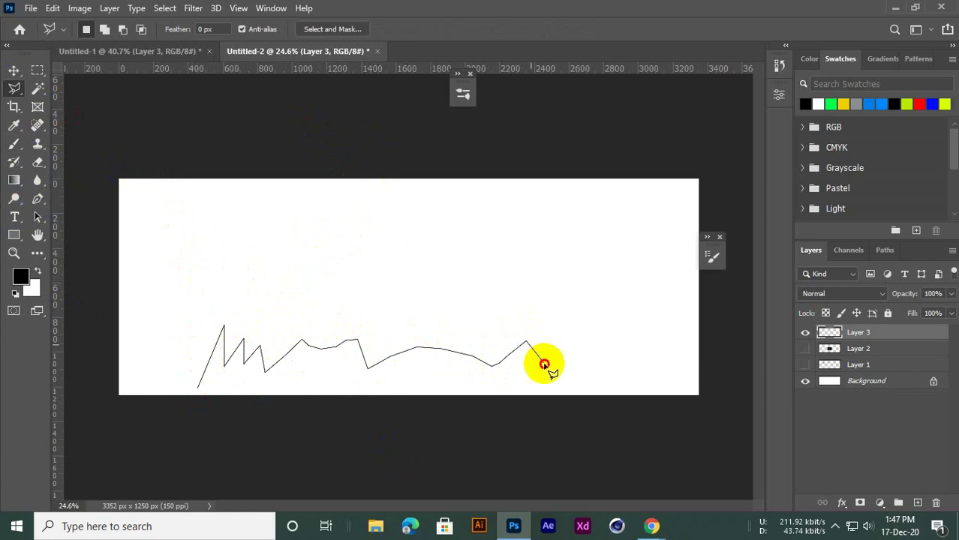
left_click(198, 389)
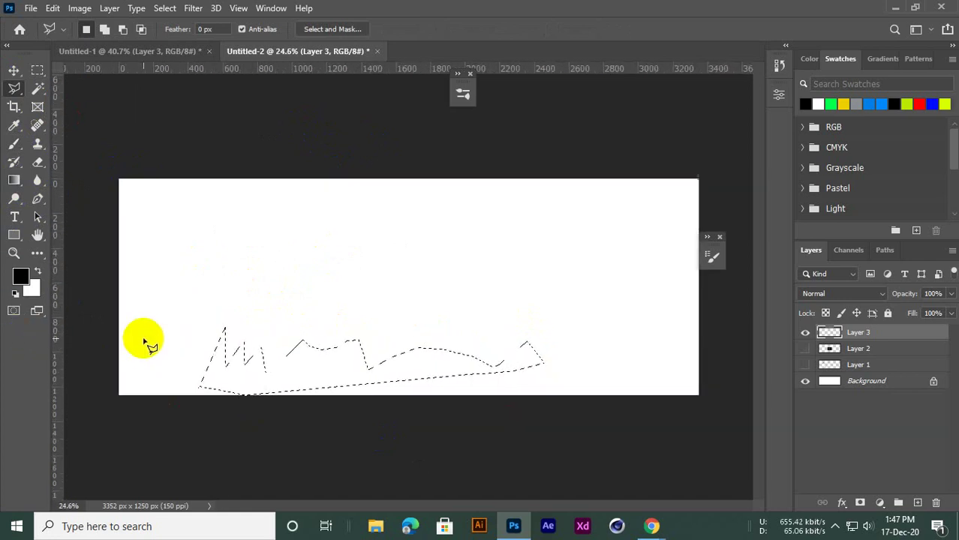
key("ctrl+d")
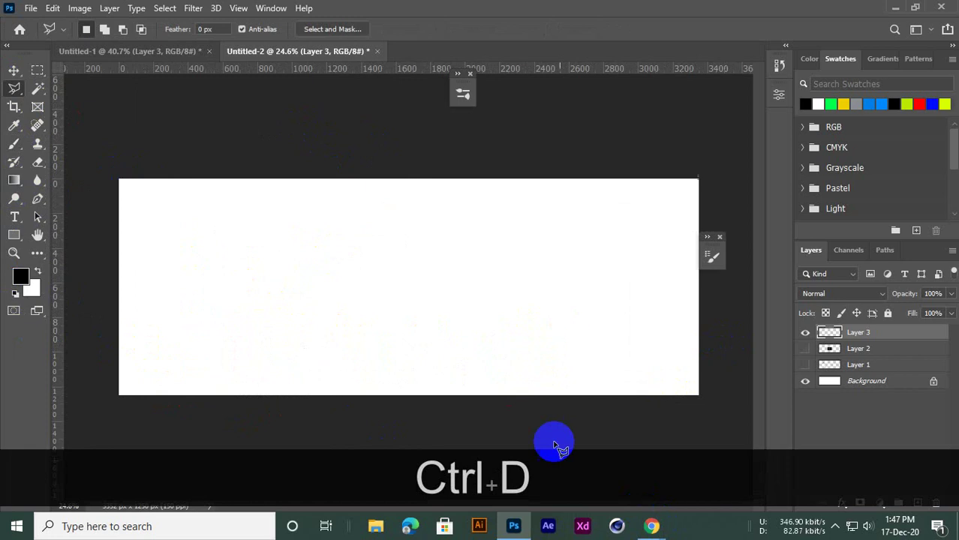
mouse_move(650, 524)
left_click(529, 443)
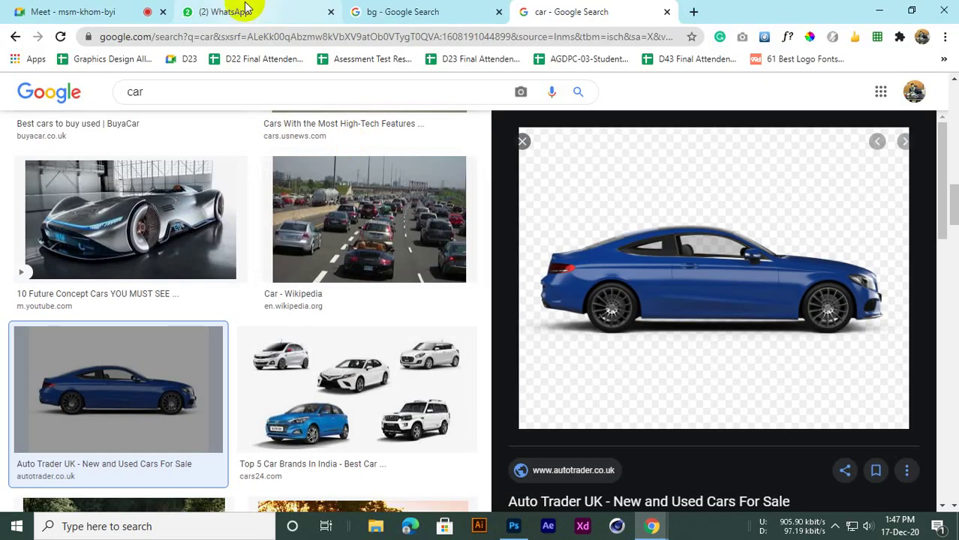
left_click(245, 9)
left_click(63, 10)
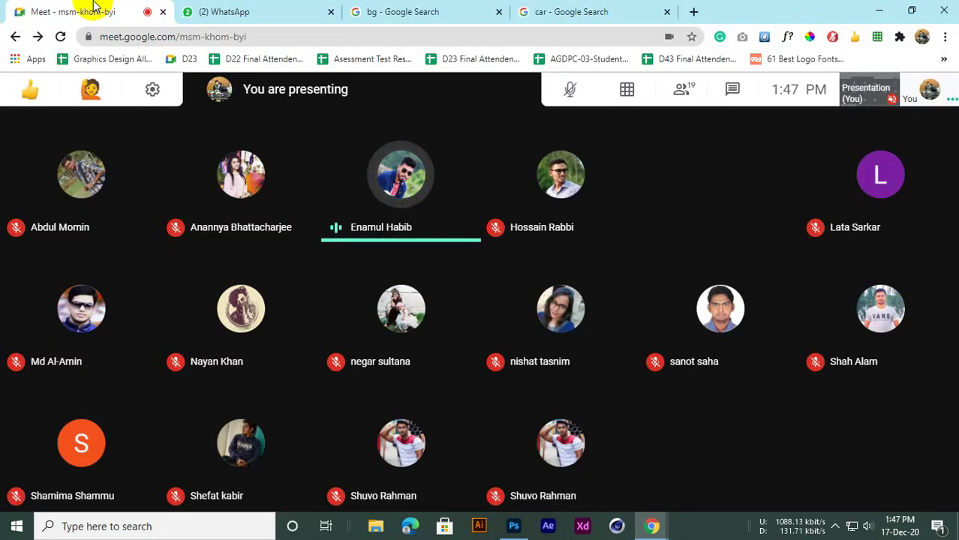
left_click(218, 10)
left_click(593, 11)
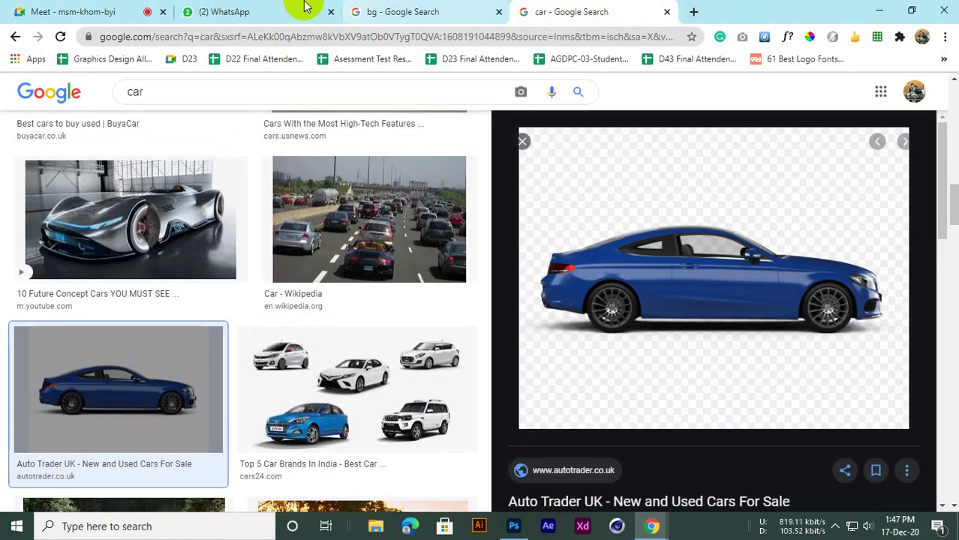
left_click(90, 10)
left_click(880, 11)
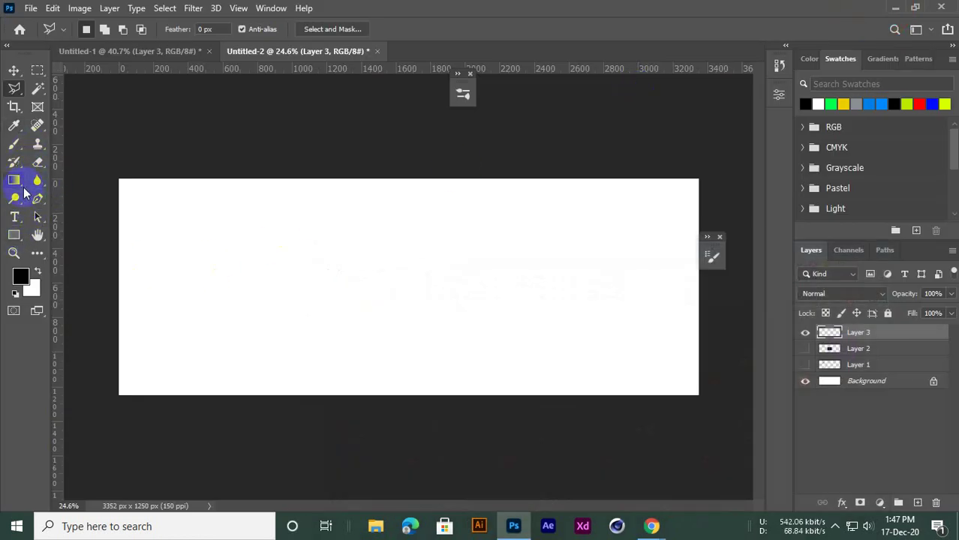
Switch to the Brush tool with the car brush and open the Brush Settings panel.
left_click(11, 146)
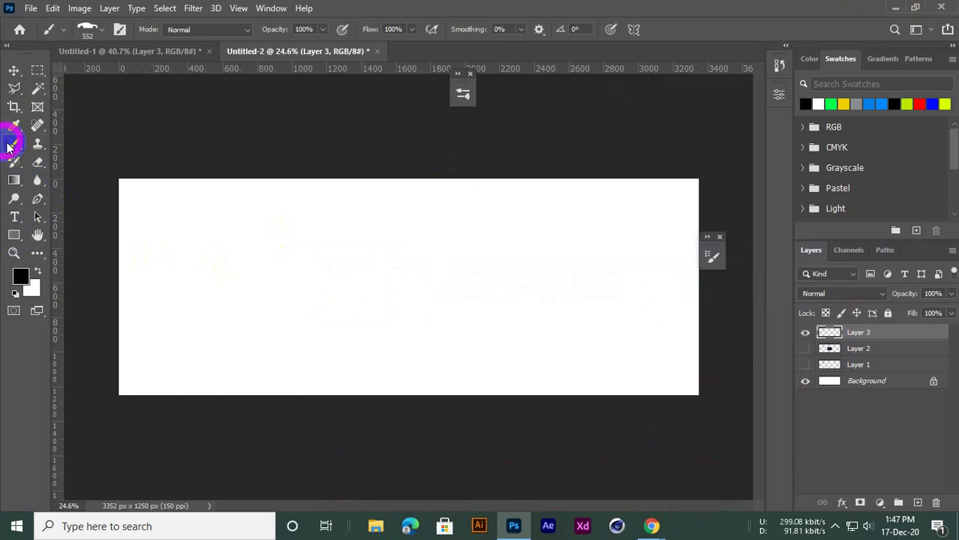
left_click(103, 30)
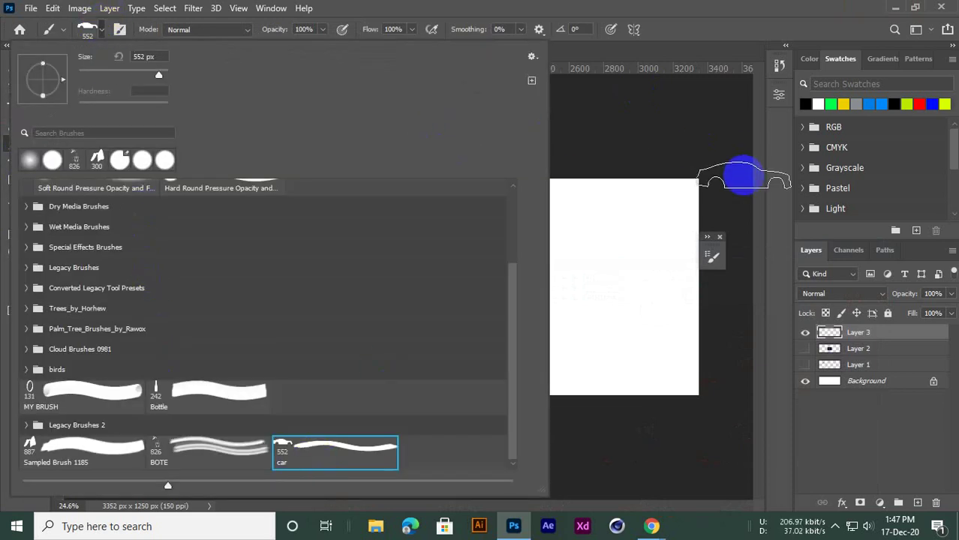
left_click(711, 255)
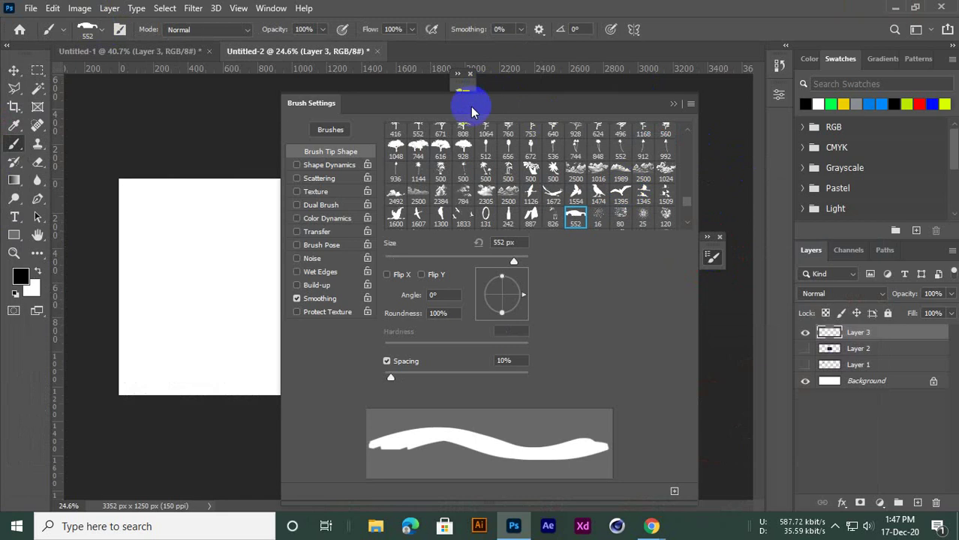
left_click_drag(471, 111, 633, 109)
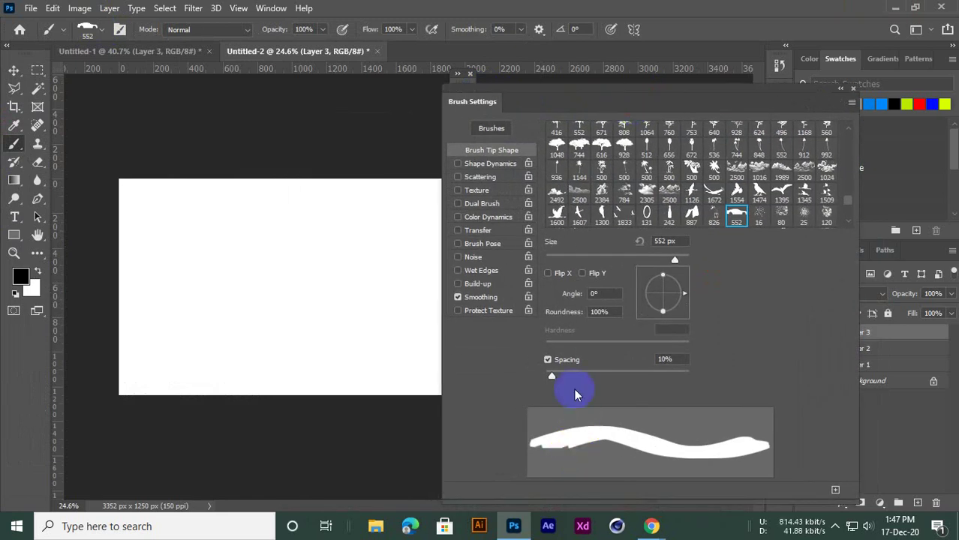
left_click(691, 217)
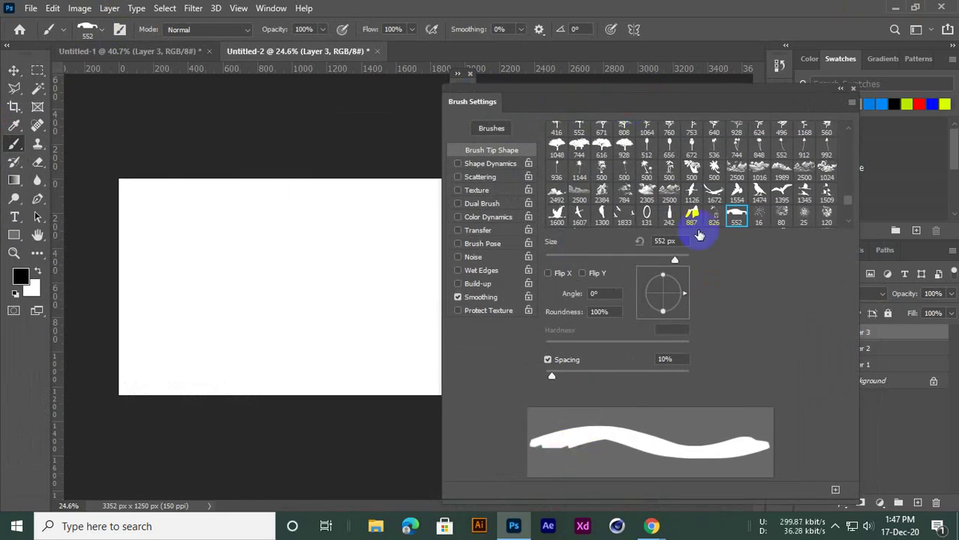
Turn on Shape Dynamics with 11% size jitter and return to Brush Tip Shape.
left_click(475, 165)
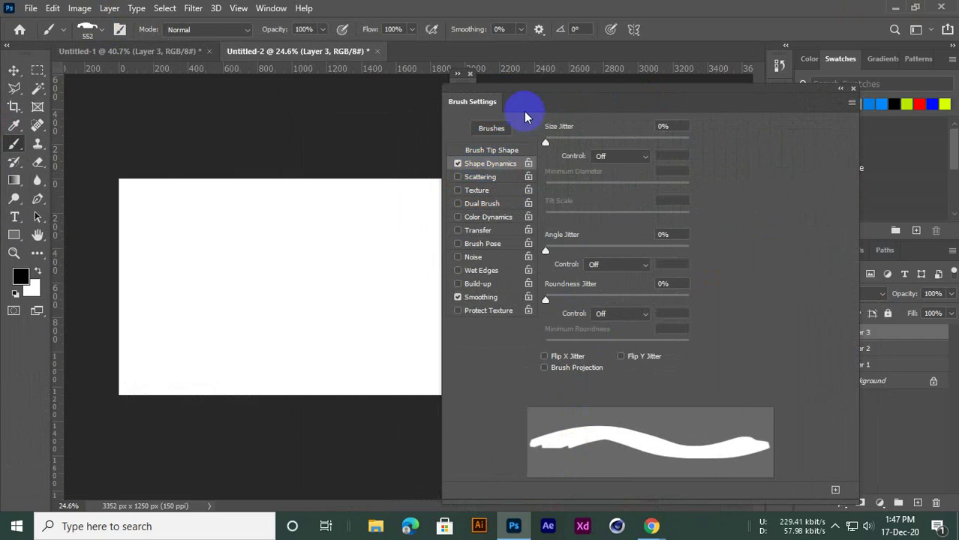
mouse_move(524, 111)
left_mouse_down()
mouse_move(542, 90)
mouse_move(579, 135)
mouse_move(617, 144)
left_mouse_up()
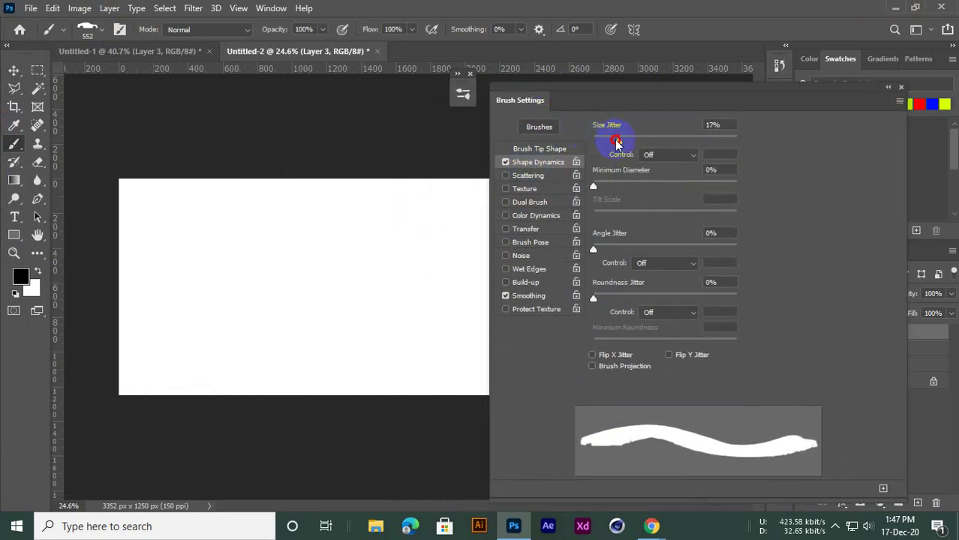
left_click(541, 134)
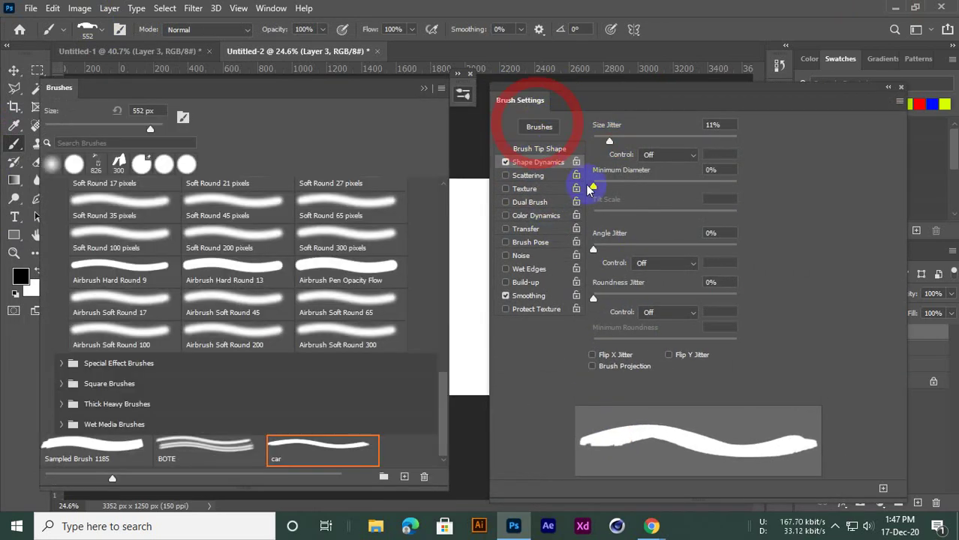
left_click(533, 128)
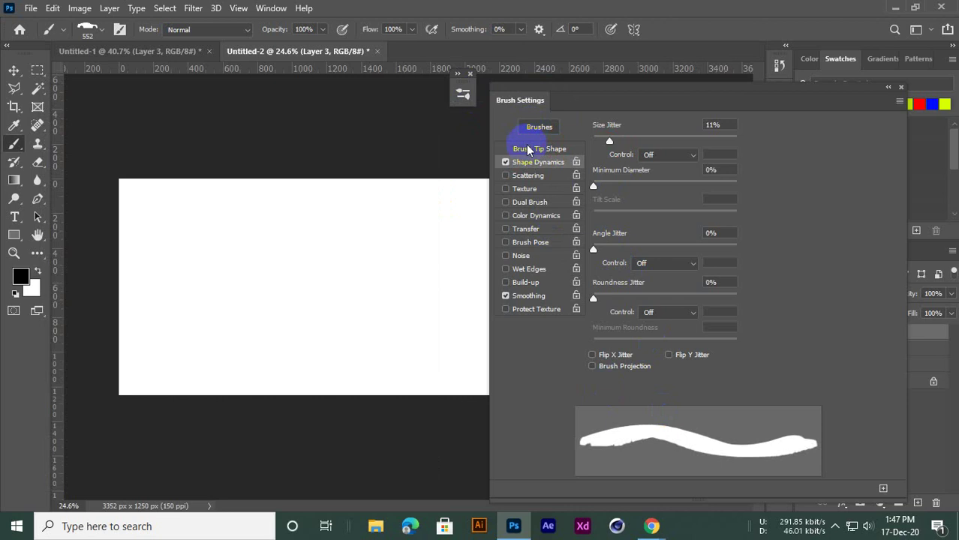
left_click(529, 149)
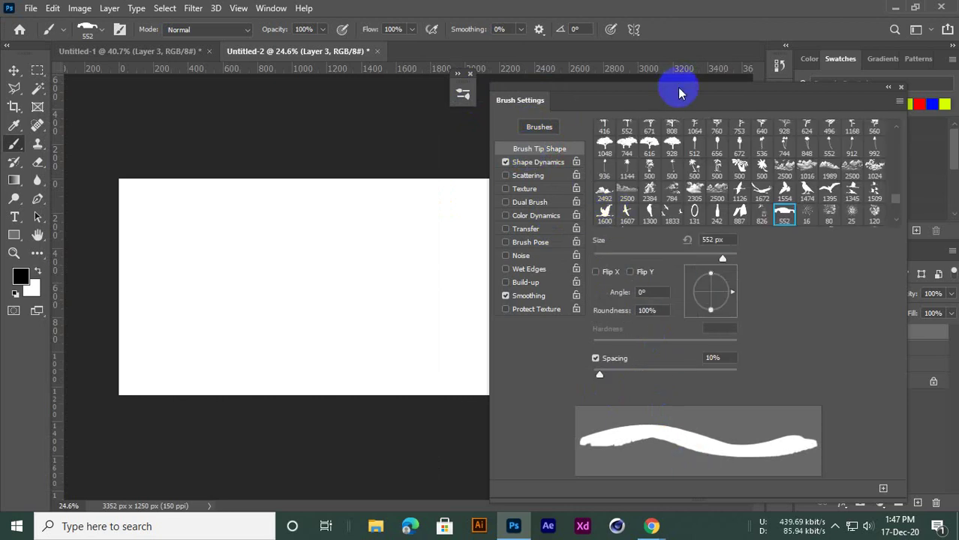
left_click_drag(679, 93, 666, 27)
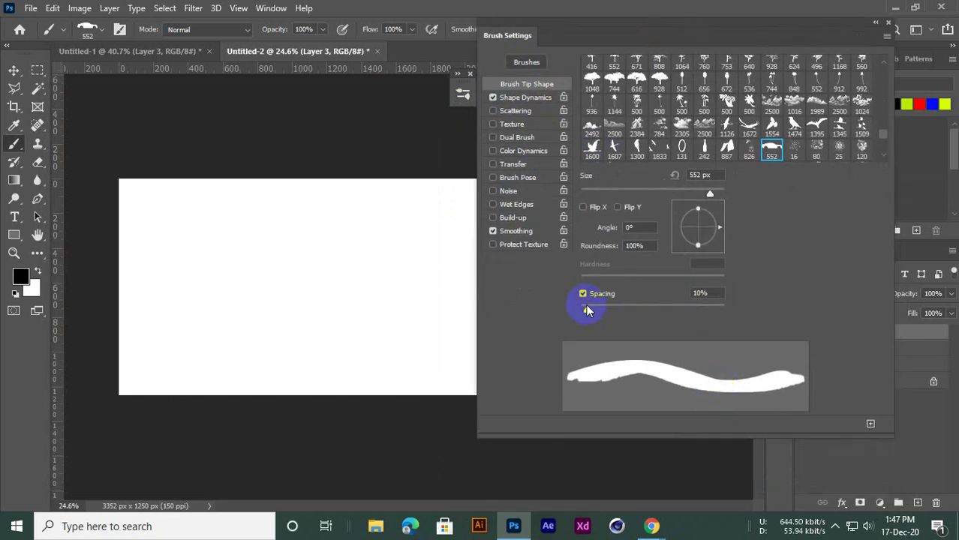
Give the car brush 337% spacing, 172% Scattering with Count 3, and enable Color Dynamics.
left_click_drag(587, 310, 699, 310)
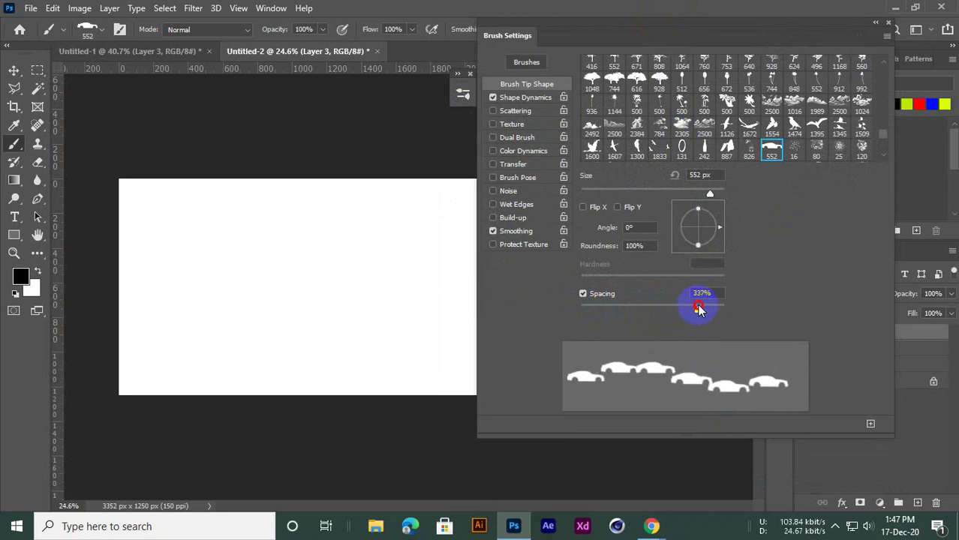
left_click(515, 112)
left_click_drag(582, 78, 608, 78)
left_click_drag(589, 133, 597, 127)
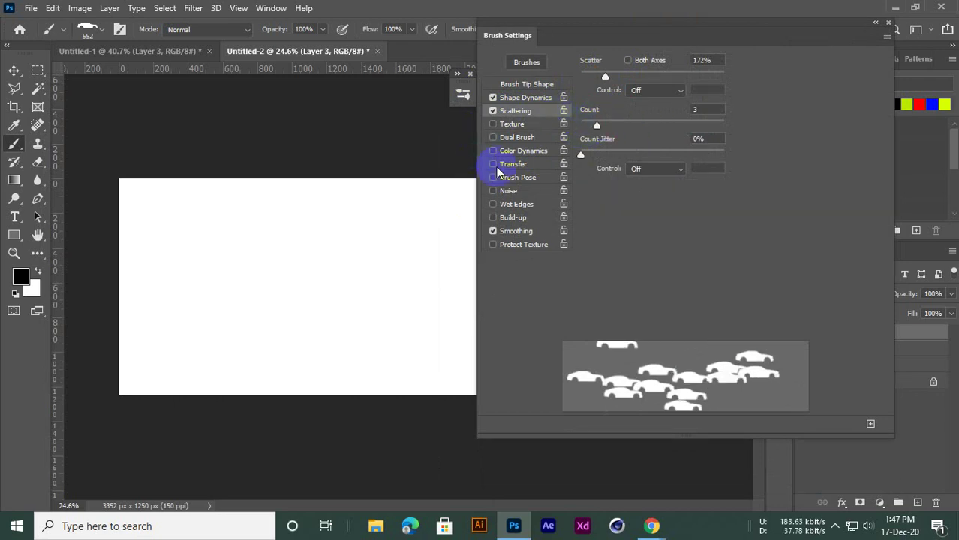
left_click(519, 152)
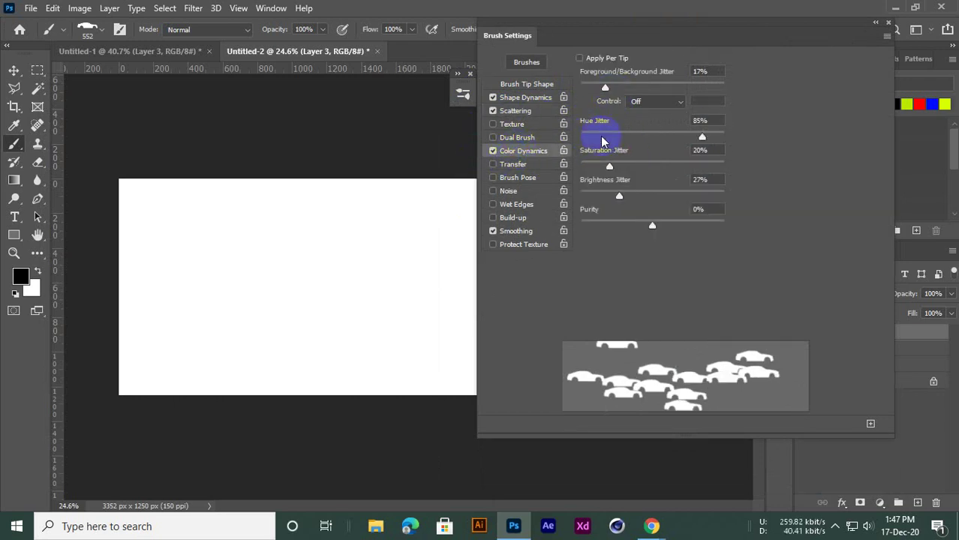
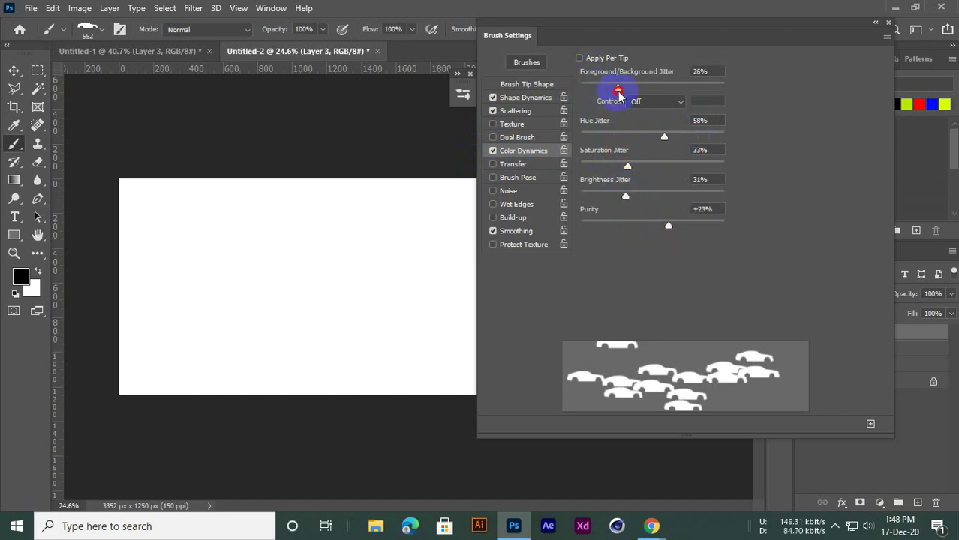
Enable Apply Per Tip in Color Dynamics and stamp five test cars on the canvas.
left_click(581, 59)
left_click(243, 225)
left_click(270, 297)
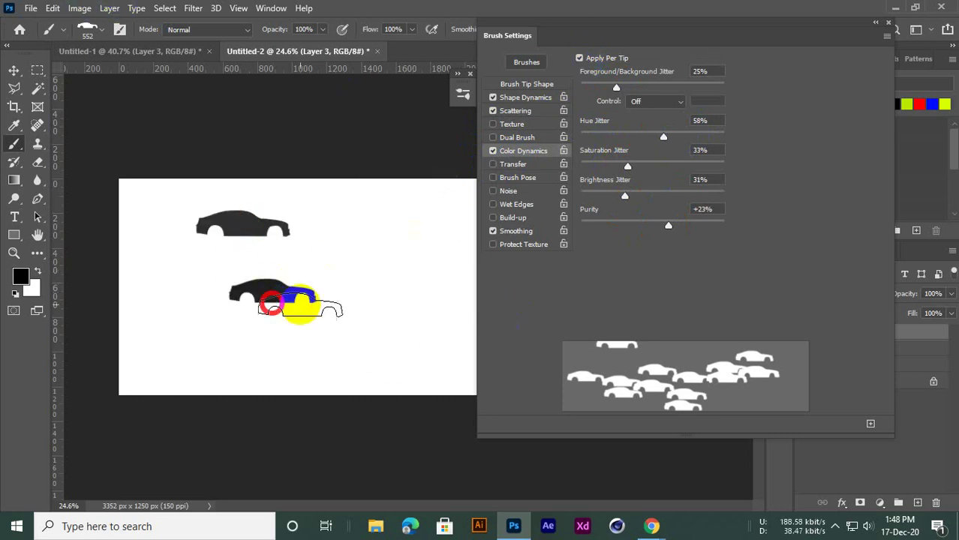
left_click(349, 271)
left_click(384, 242)
left_click(300, 314)
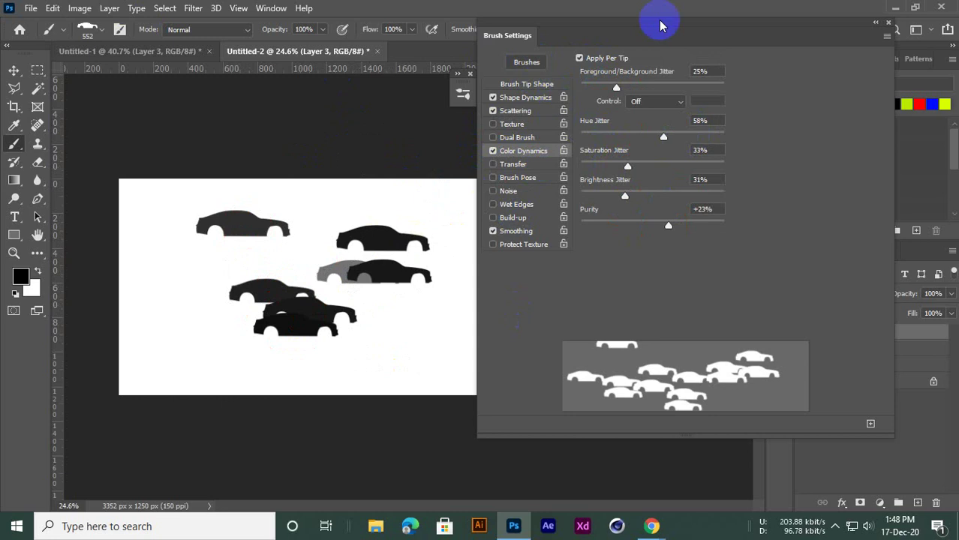
Paint a test stroke of scattered cars, then undo the test marks.
mouse_move(667, 31)
left_mouse_down()
mouse_move(469, 199)
mouse_move(692, 43)
left_mouse_up()
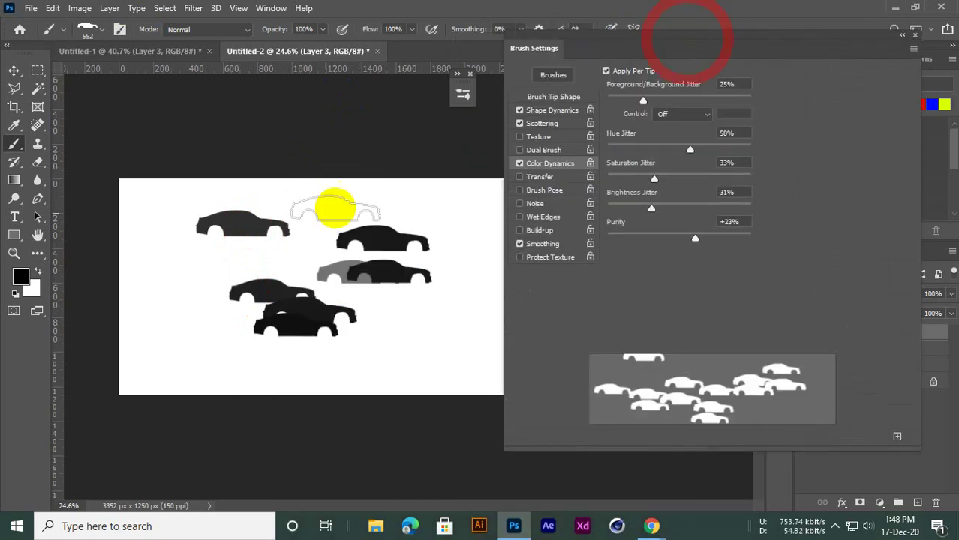
mouse_move(443, 203)
left_mouse_down()
mouse_move(300, 343)
mouse_move(193, 342)
left_mouse_up()
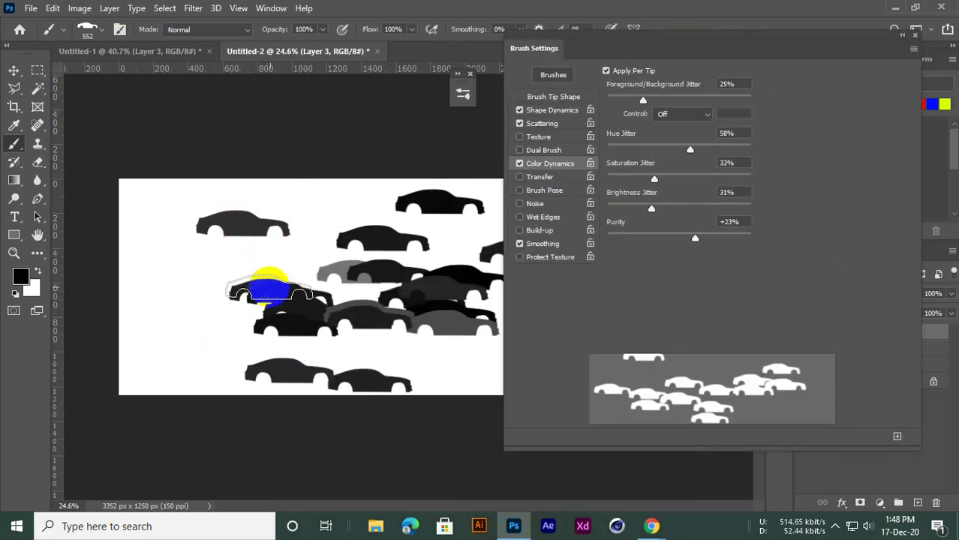
key("ctrl+z")
key("ctrl+z")
key("ctrl+z")
key("ctrl+z")
key("ctrl+z")
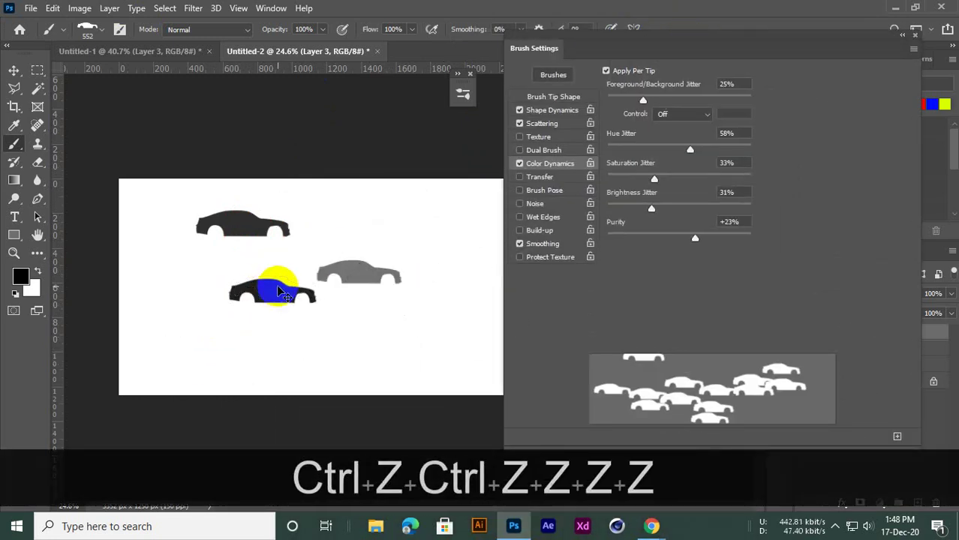
key("ctrl+z")
key("ctrl+z")
key("ctrl+z")
key("ctrl+z")
key("ctrl+z")
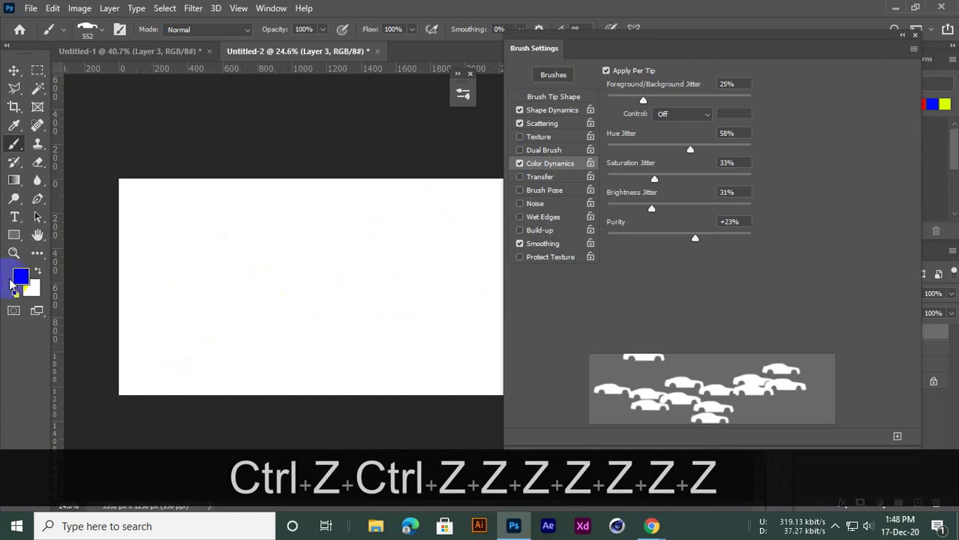
Set the foreground colour to bright green 66ff00 in the Color Picker.
left_click(14, 293)
left_click(21, 277)
left_click(685, 358)
left_click(717, 286)
left_click(739, 377)
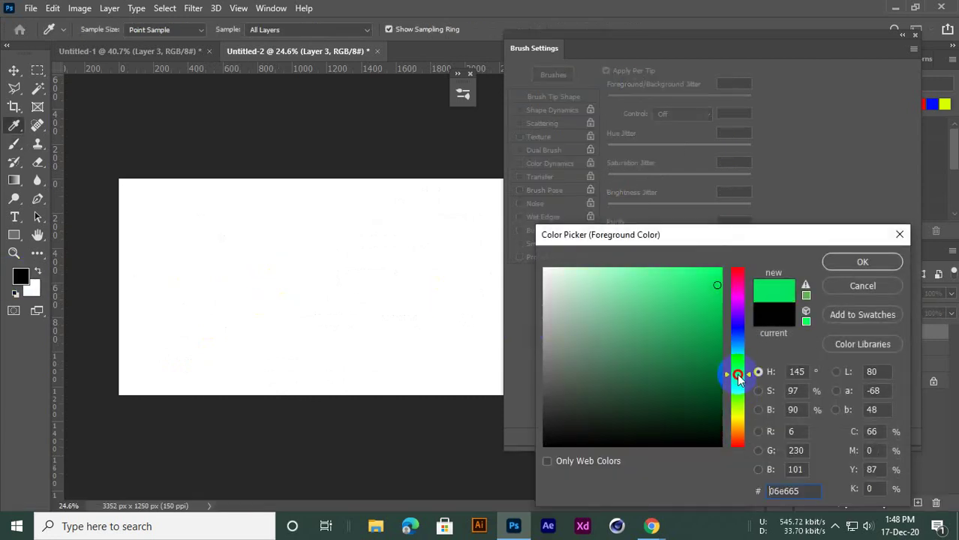
left_click_drag(739, 376, 734, 399)
left_click(838, 264)
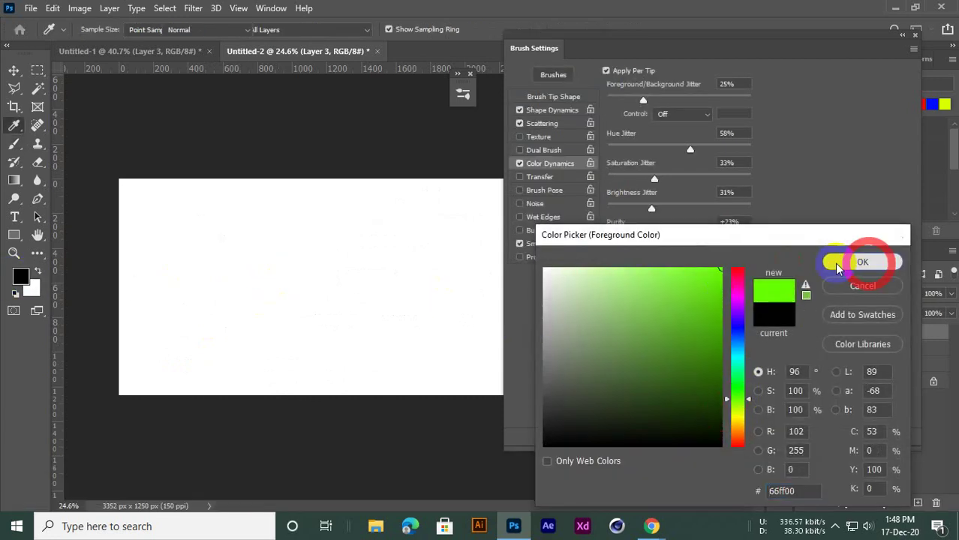
Paint strokes of scattered multicoloured cars across the middle and lower canvas.
key("b")
left_click(193, 248)
mouse_move(274, 285)
left_mouse_down()
mouse_move(419, 224)
mouse_move(398, 187)
mouse_move(204, 311)
left_mouse_up()
scroll(193, 309, "down", 1)
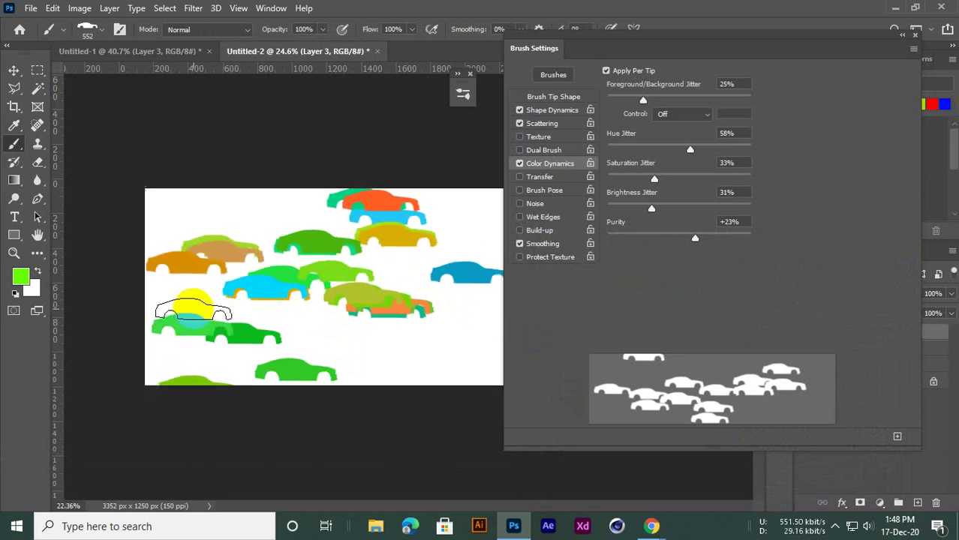
scroll(193, 309, "down", 1)
mouse_move(469, 312)
left_mouse_down()
mouse_move(429, 345)
mouse_move(334, 343)
mouse_move(289, 307)
left_mouse_up()
scroll(457, 259, "up", 1)
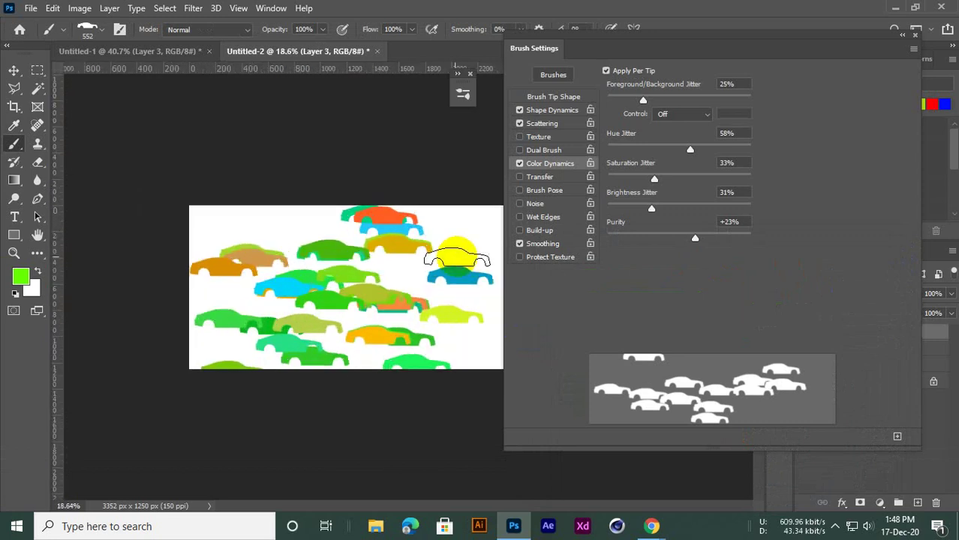
scroll(342, 257, "up", 2)
scroll(373, 262, "up", 1)
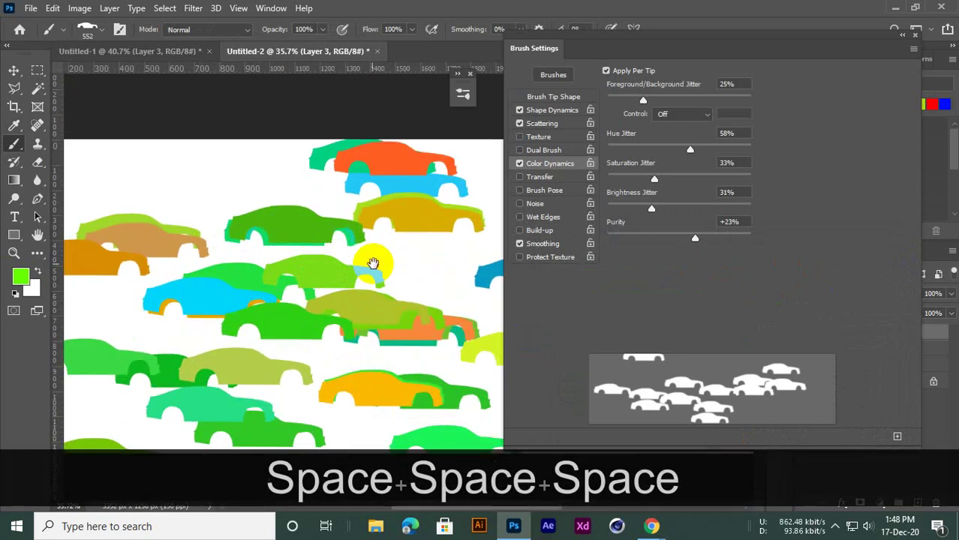
Add more diagonal and sweeping car strokes until the canvas is packed.
left_click_drag(373, 262, 82, 255)
mouse_move(390, 225)
left_mouse_down()
mouse_move(300, 161)
mouse_move(289, 342)
mouse_move(218, 152)
mouse_move(332, 214)
left_mouse_up()
scroll(333, 214, "down", 2)
mouse_move(247, 207)
left_mouse_down()
mouse_move(289, 274)
mouse_move(360, 337)
mouse_move(339, 384)
left_mouse_up()
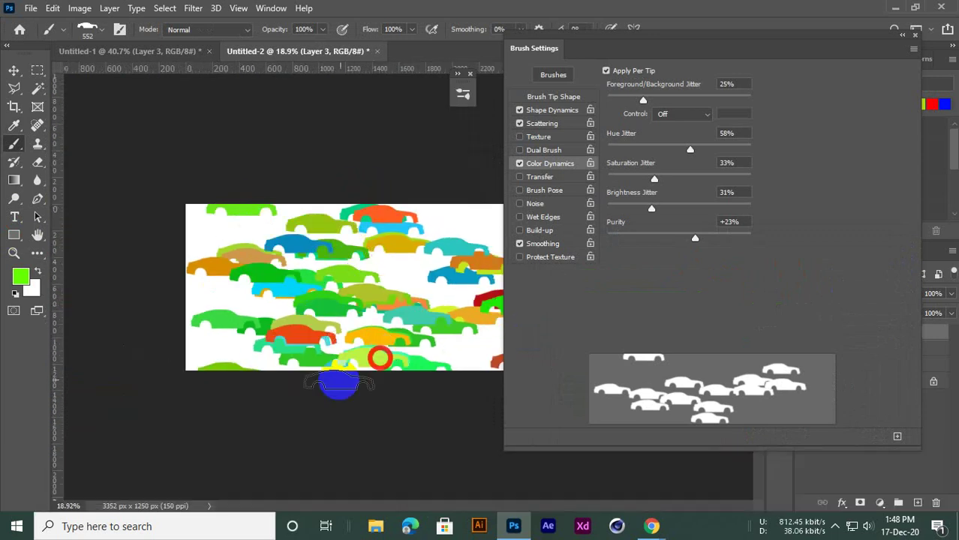
scroll(442, 336, "down", 1)
scroll(432, 293, "up", 1)
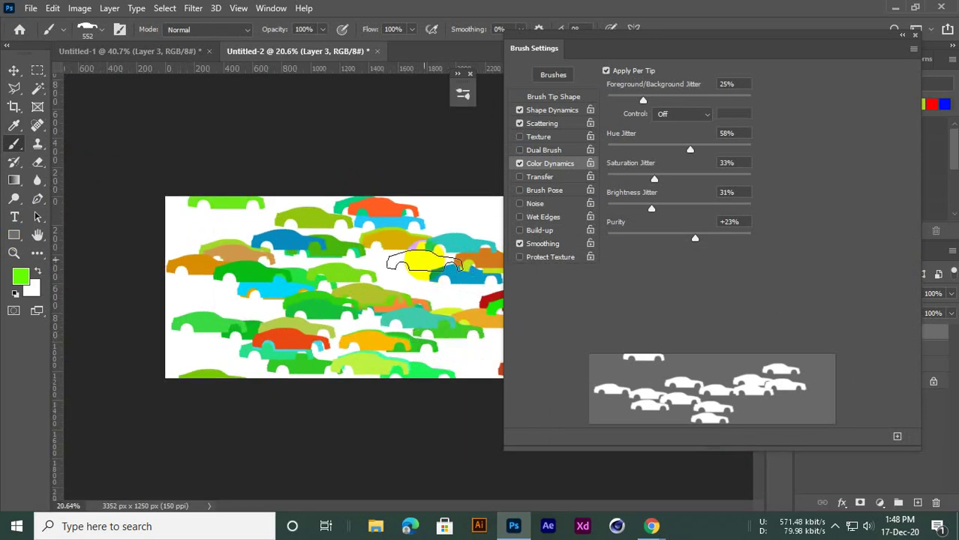
mouse_move(424, 263)
left_mouse_down()
mouse_move(383, 307)
mouse_move(190, 355)
mouse_move(208, 233)
mouse_move(199, 224)
mouse_move(329, 320)
mouse_move(428, 342)
mouse_move(472, 340)
left_mouse_up()
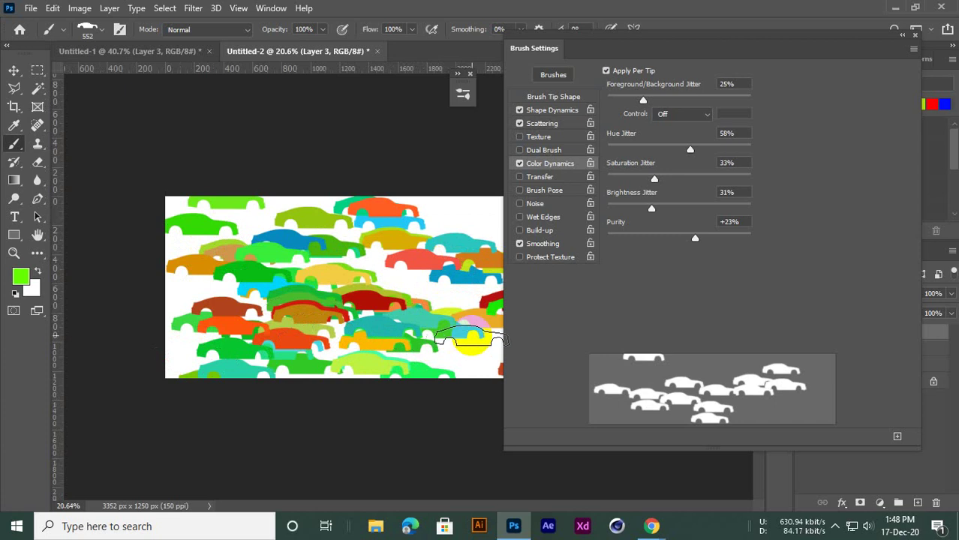
scroll(408, 290, "up", 1)
scroll(364, 248, "down", 1)
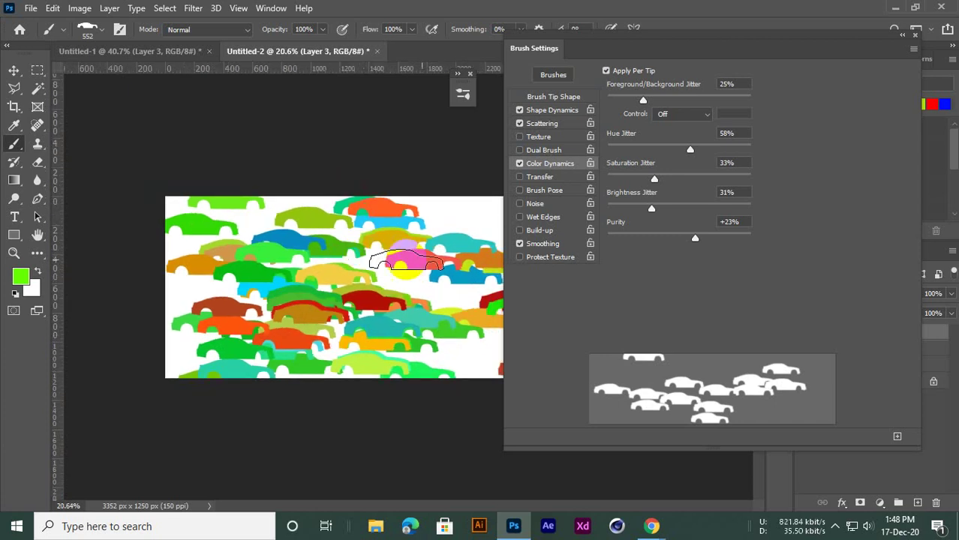
Give the car brush 22% Angle Jitter in Shape Dynamics.
left_click(544, 112)
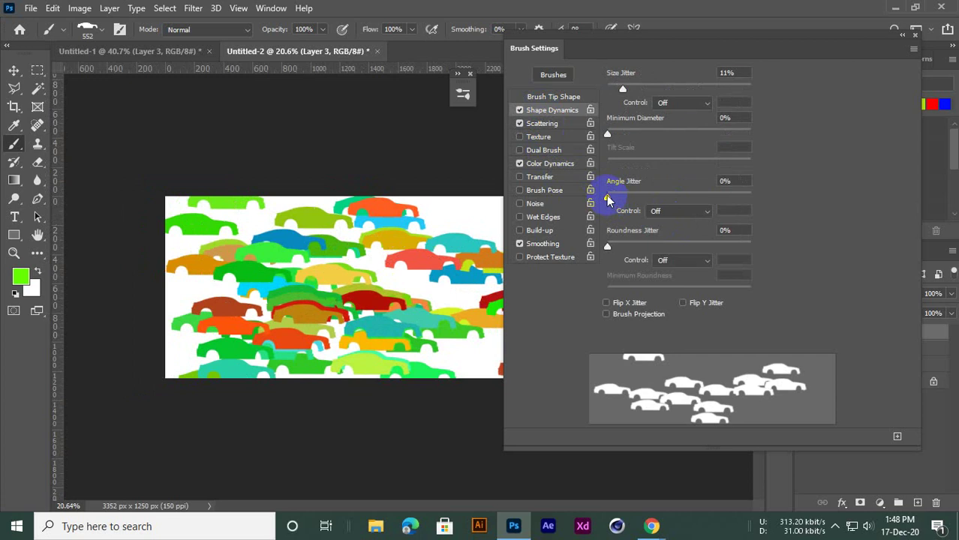
mouse_move(609, 198)
left_mouse_down()
mouse_move(664, 200)
mouse_move(639, 201)
left_mouse_up()
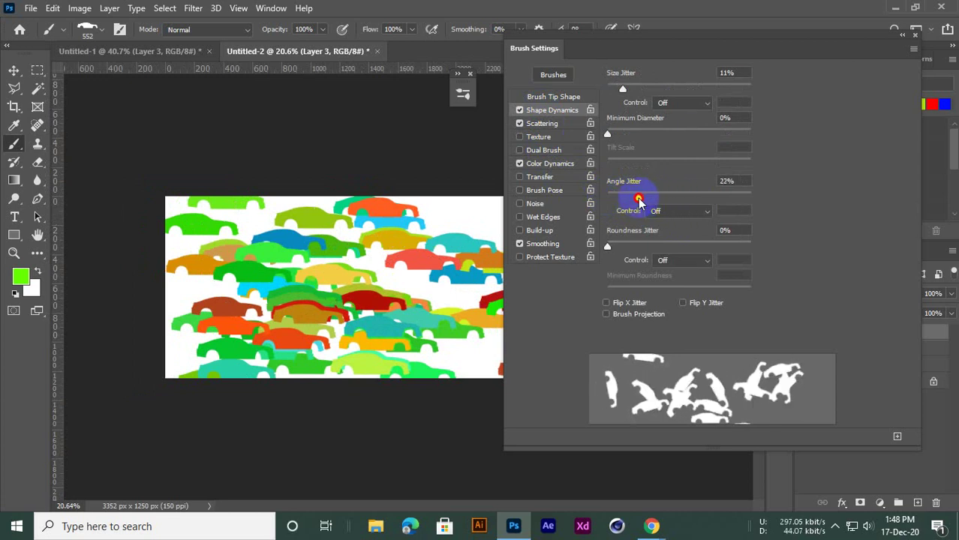
left_click(654, 212)
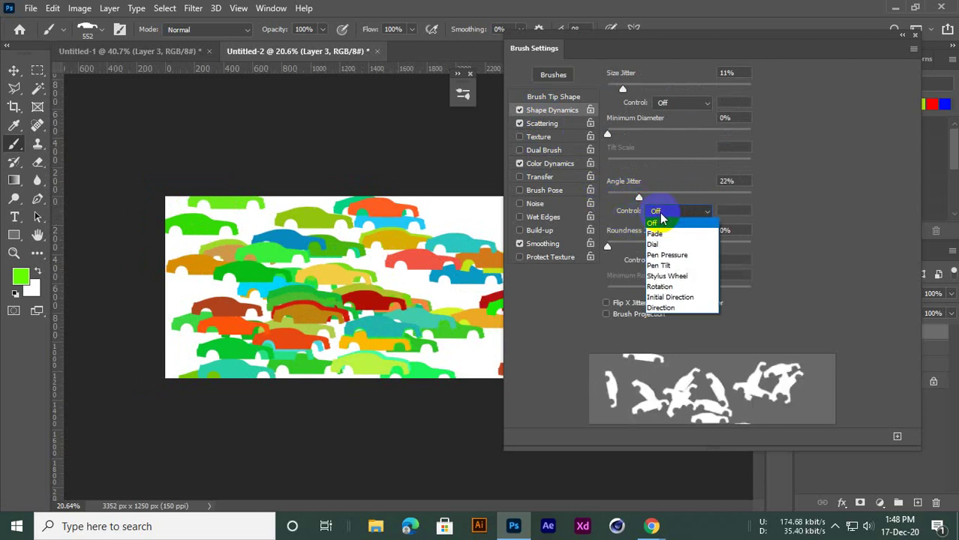
left_click(660, 213)
left_click(656, 215)
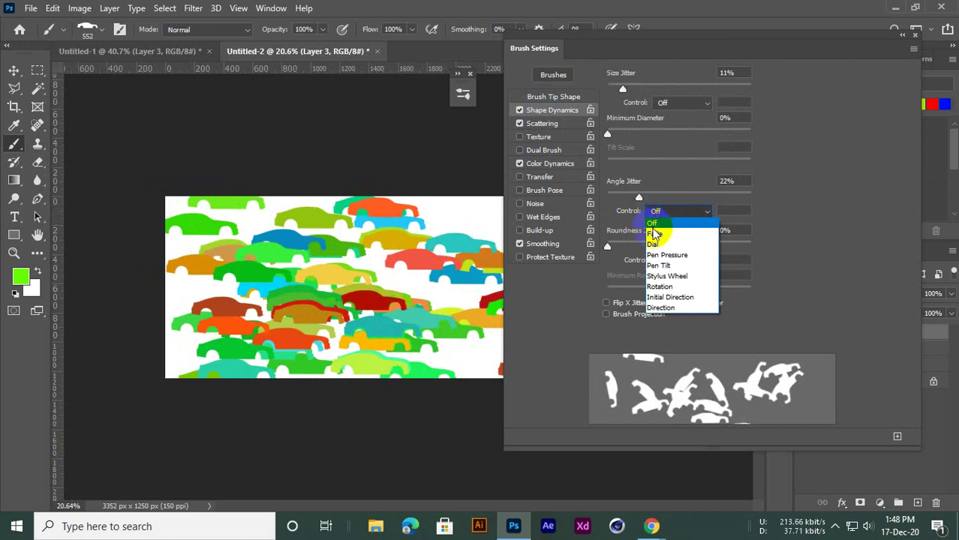
Try Direction as the angle control, set it back to Off, and start File > New.
left_click(662, 308)
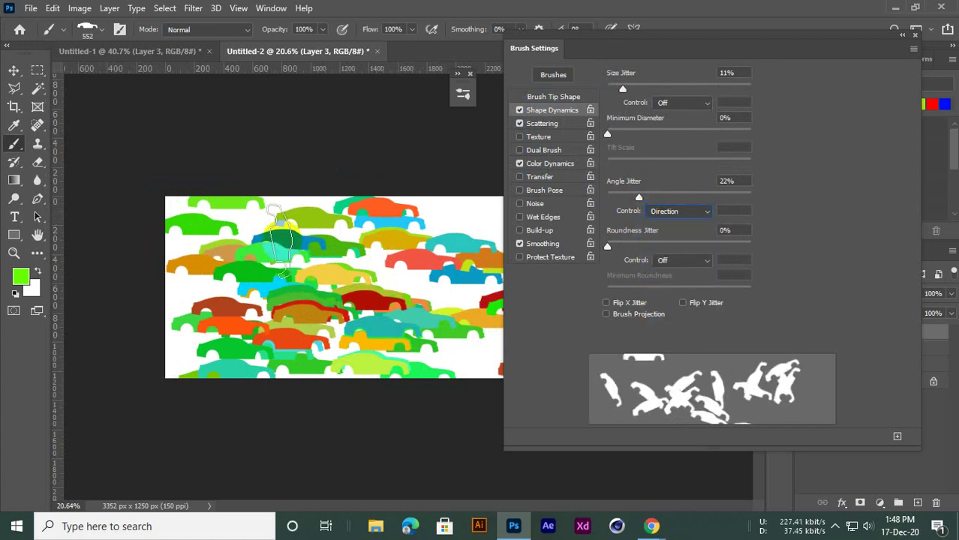
left_click(679, 218)
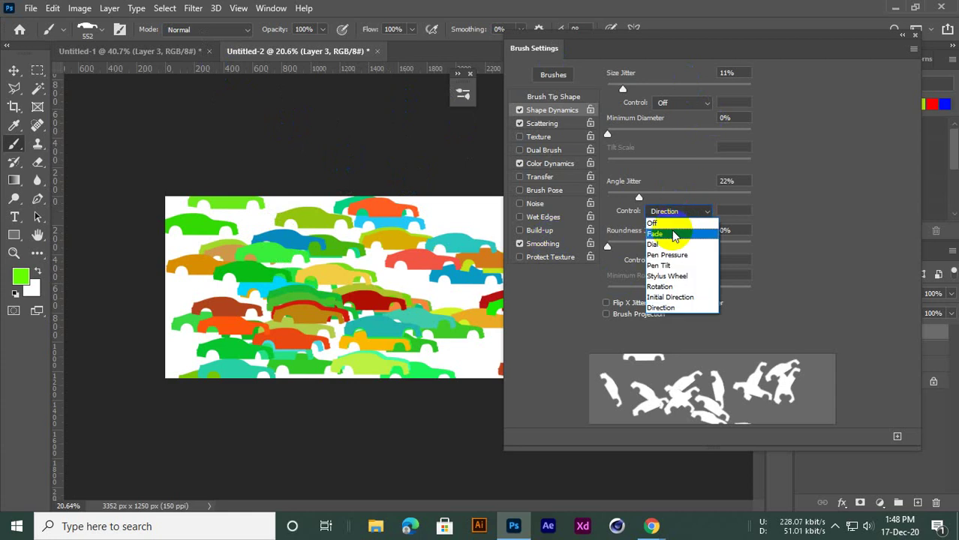
left_click(656, 230)
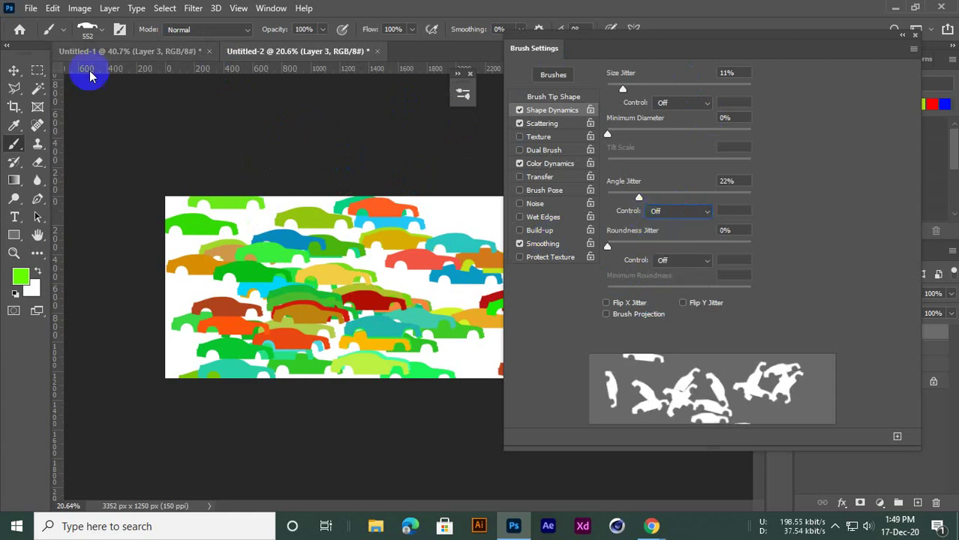
left_click(31, 8)
left_click(37, 22)
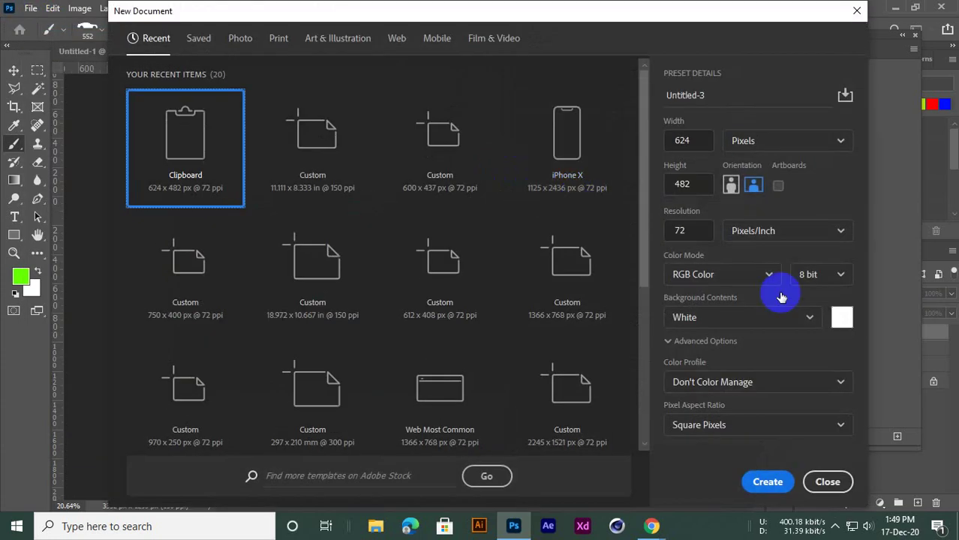
Create the 624 × 482 px document, shrink the brush to 60, and paint a ring of cars.
left_click(766, 480)
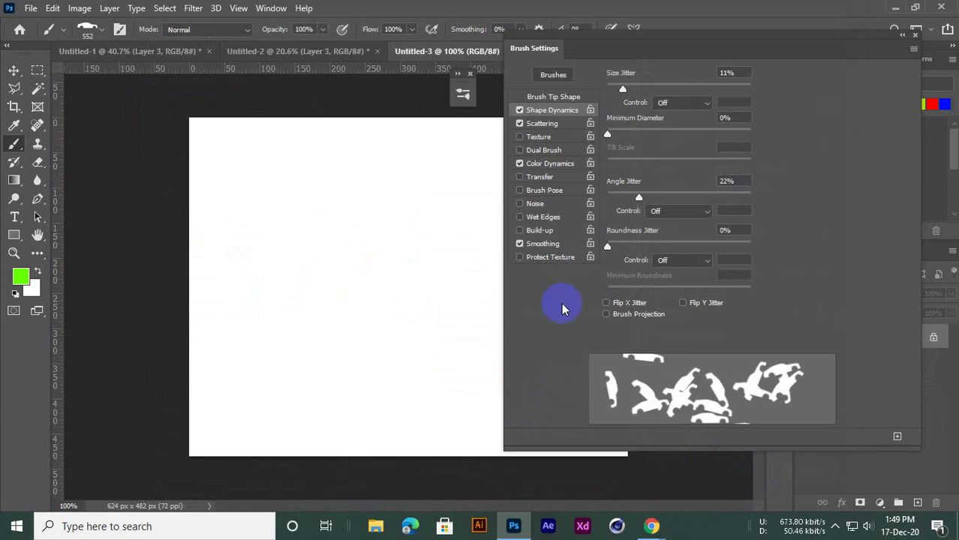
key("bracketleft")
key("bracketleft")
key("bracketleft")
key("bracketleft")
key("bracketleft")
key("bracketleft")
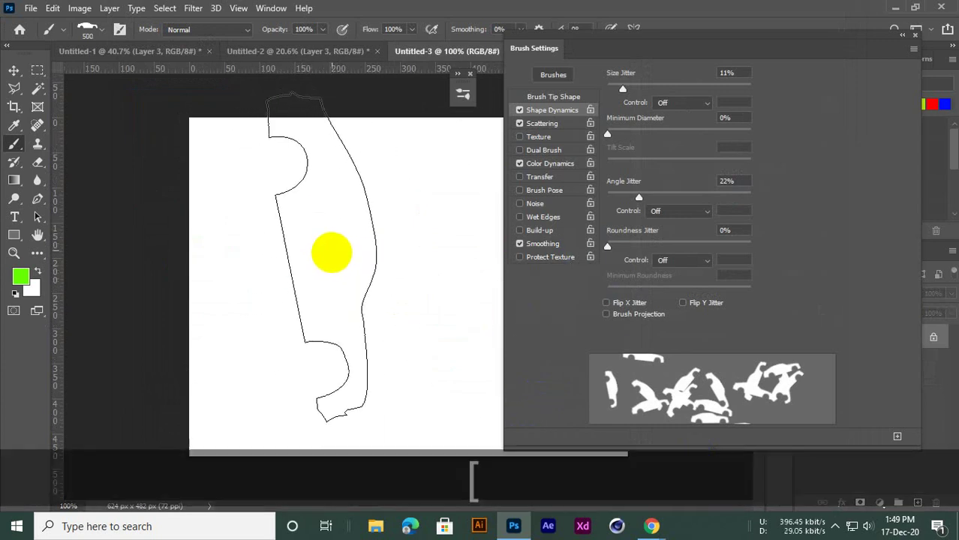
key("bracketleft")
key("bracketleft")
key("bracketleft")
mouse_move(291, 203)
left_mouse_down()
mouse_move(279, 180)
mouse_move(362, 171)
mouse_move(447, 255)
mouse_move(422, 334)
mouse_move(286, 386)
mouse_move(238, 315)
mouse_move(326, 278)
left_mouse_up()
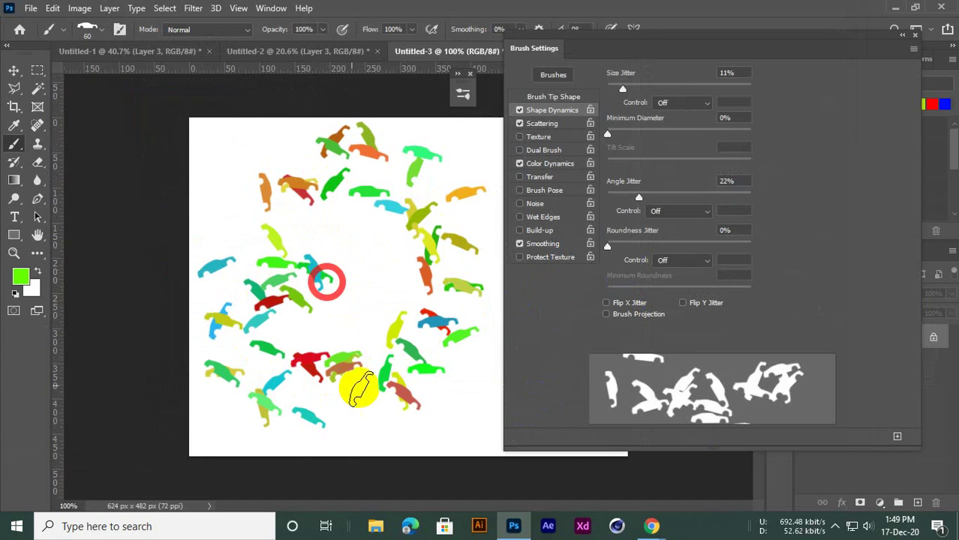
Undo that stroke and paint a new loop of multicoloured cars around the canvas.
scroll(368, 304, "down", 3)
scroll(377, 270, "up", 3)
key("space")
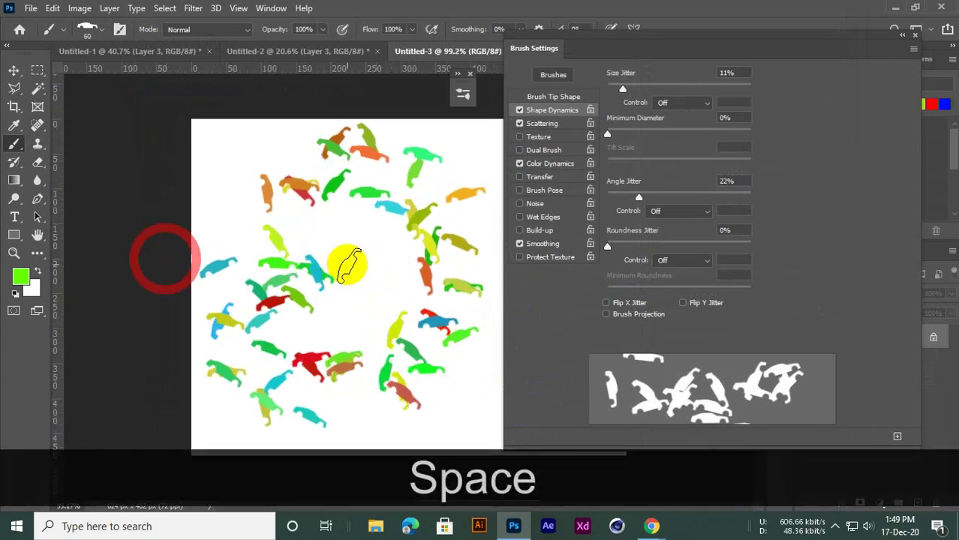
key("ctrl+z")
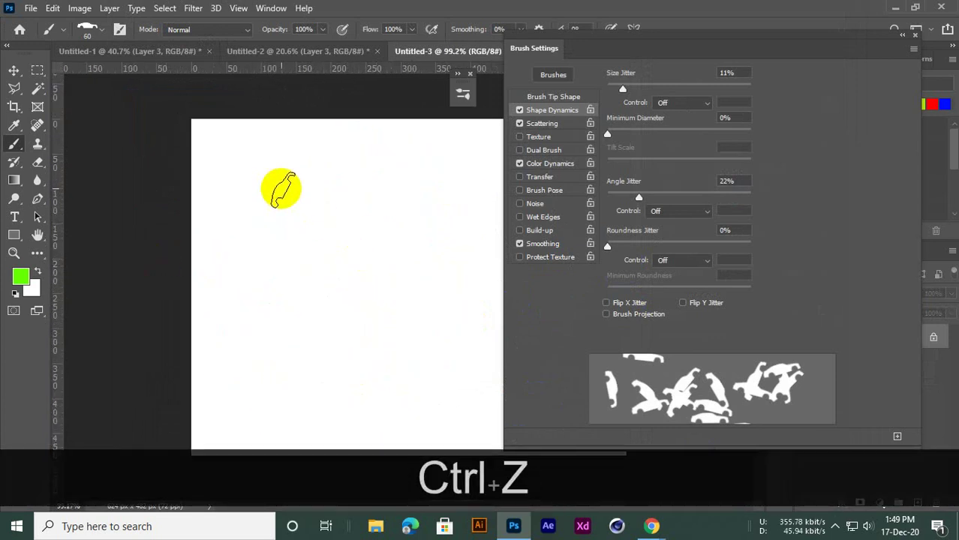
mouse_move(278, 186)
left_mouse_down()
mouse_move(357, 176)
mouse_move(435, 228)
mouse_move(379, 375)
mouse_move(269, 381)
mouse_move(267, 275)
mouse_move(295, 268)
left_mouse_up()
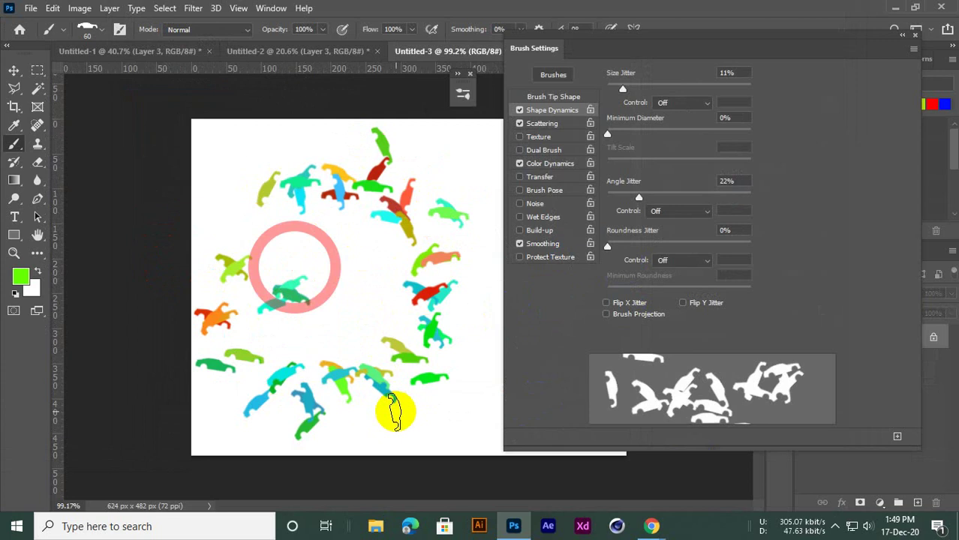
mouse_move(359, 299)
left_mouse_down()
mouse_move(453, 225)
mouse_move(475, 133)
left_mouse_up()
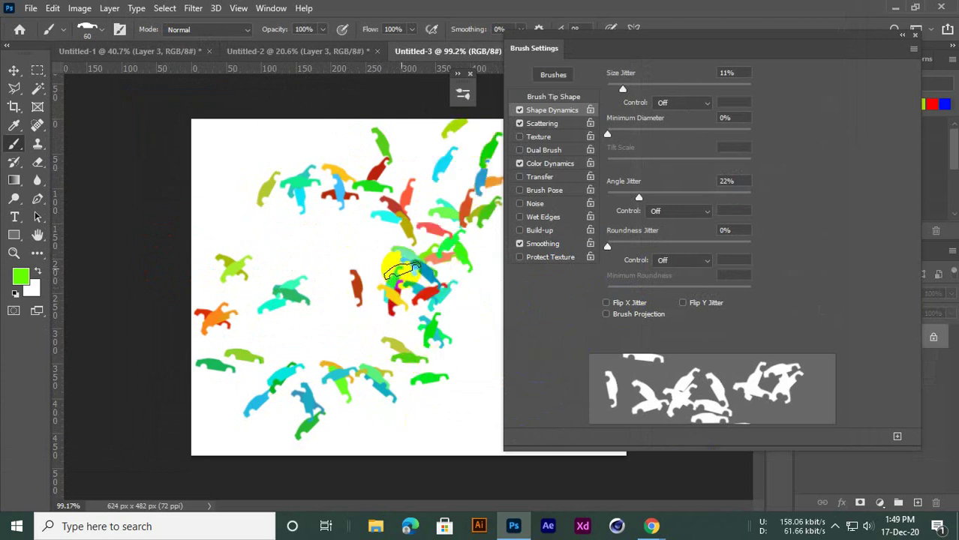
Choose a plain hard round tip in Brush Tip Shape.
left_click(548, 99)
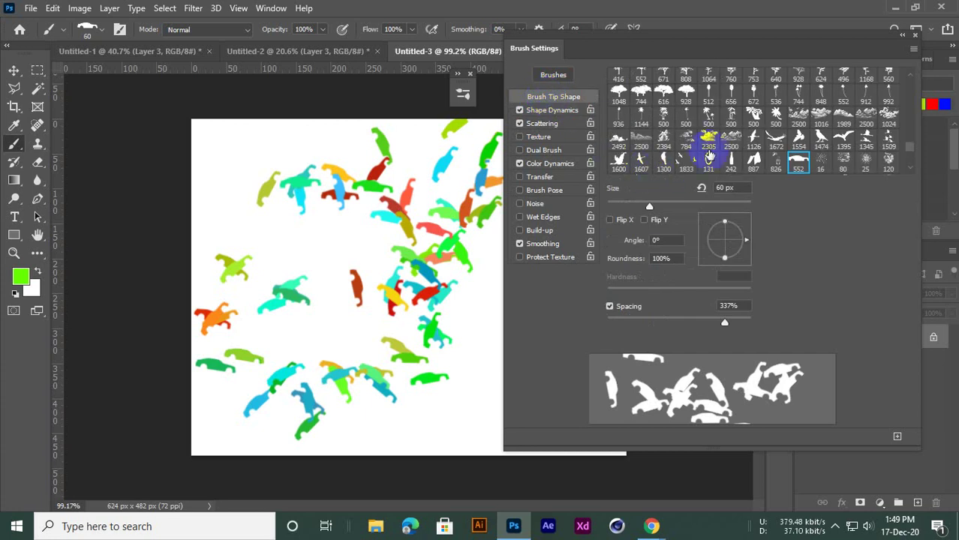
scroll(679, 168, "down", 1)
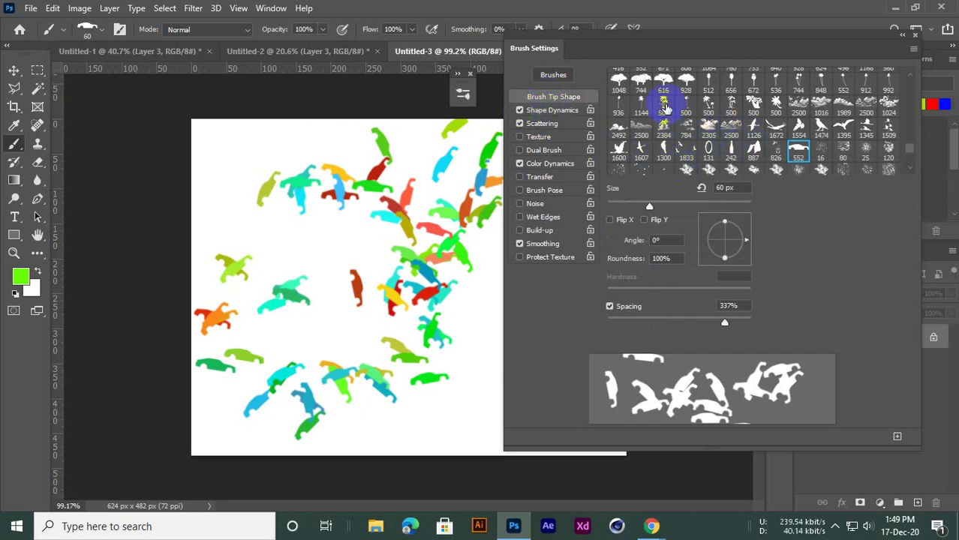
scroll(665, 109, "up", 6)
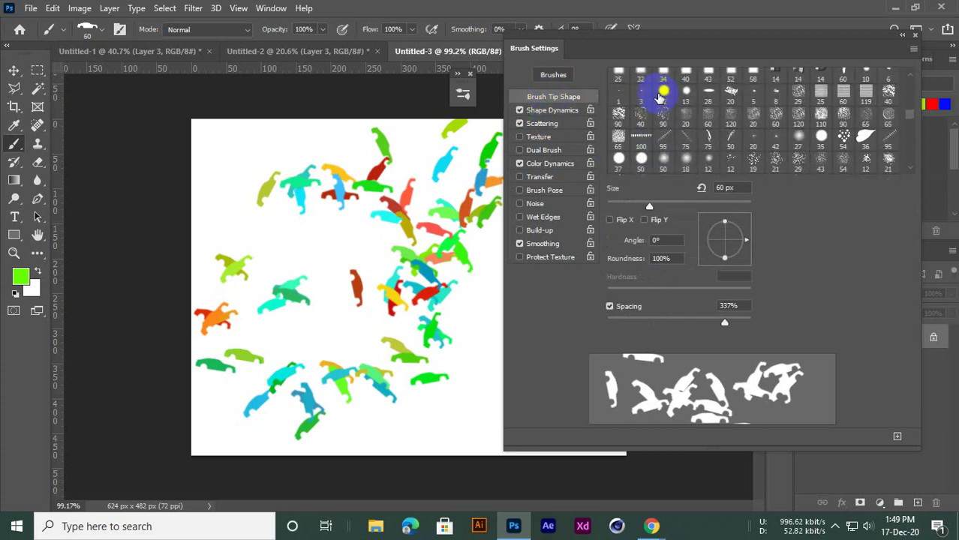
scroll(664, 105, "down", 2)
left_click(619, 116)
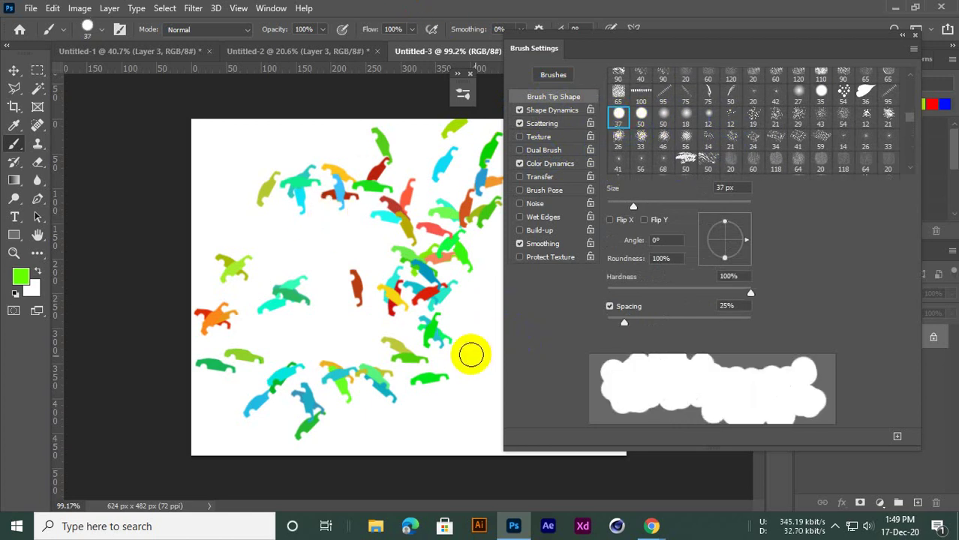
Set Size Jitter and Scatter to zero and test the brush with a dab.
left_click(546, 113)
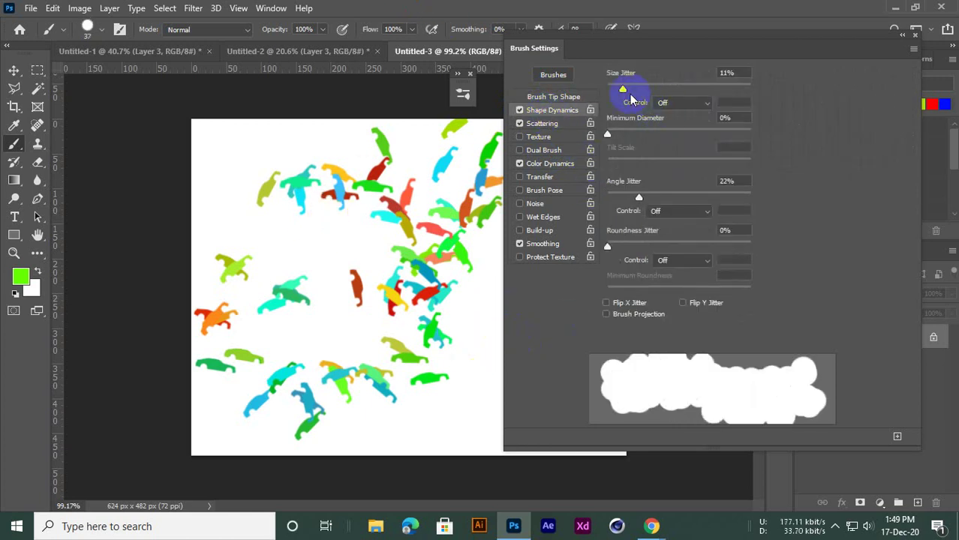
left_click_drag(623, 90, 606, 90)
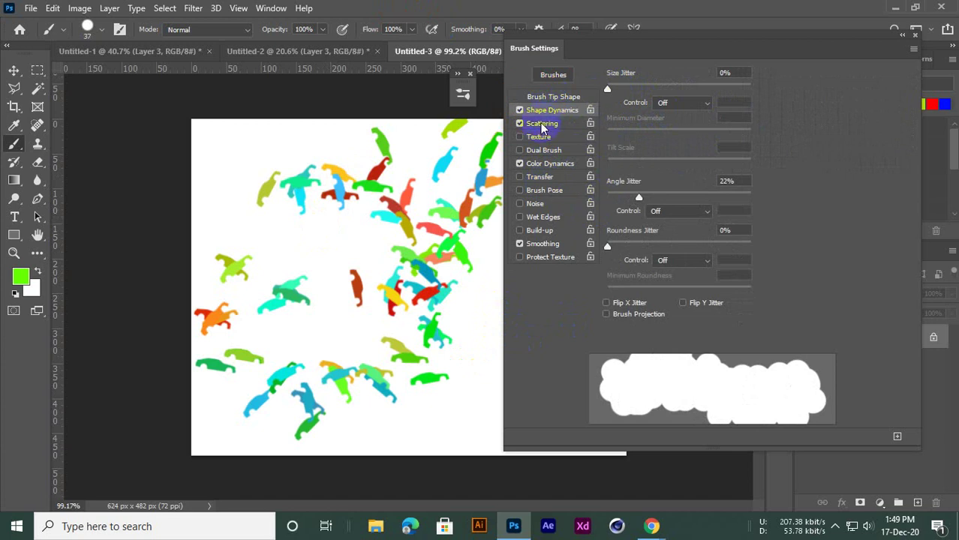
left_click(543, 126)
left_click(546, 113)
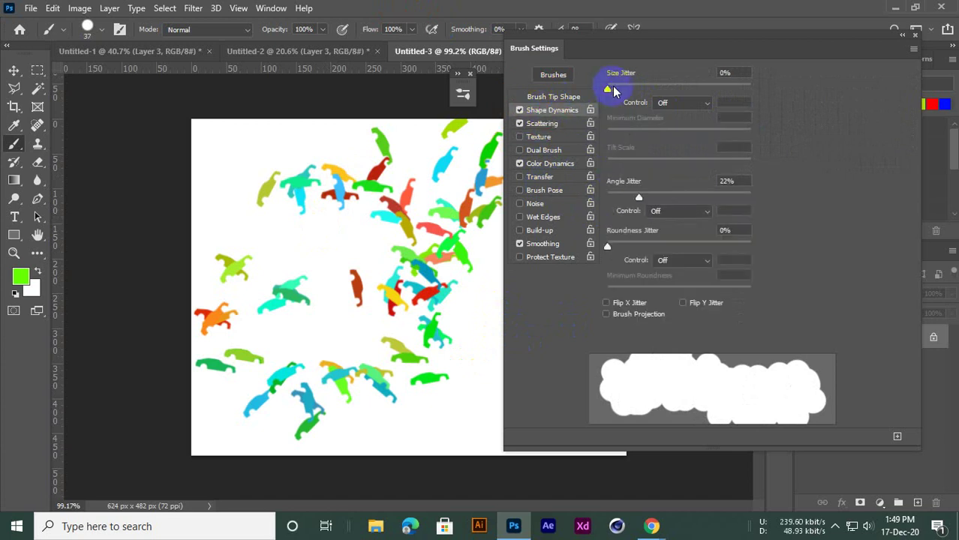
left_click(542, 125)
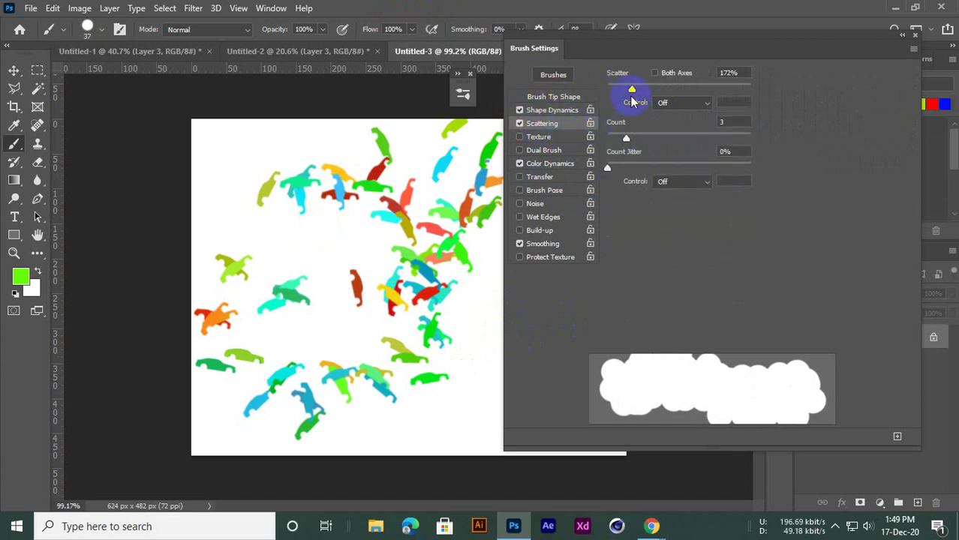
left_click_drag(632, 100, 581, 93)
left_click(443, 164)
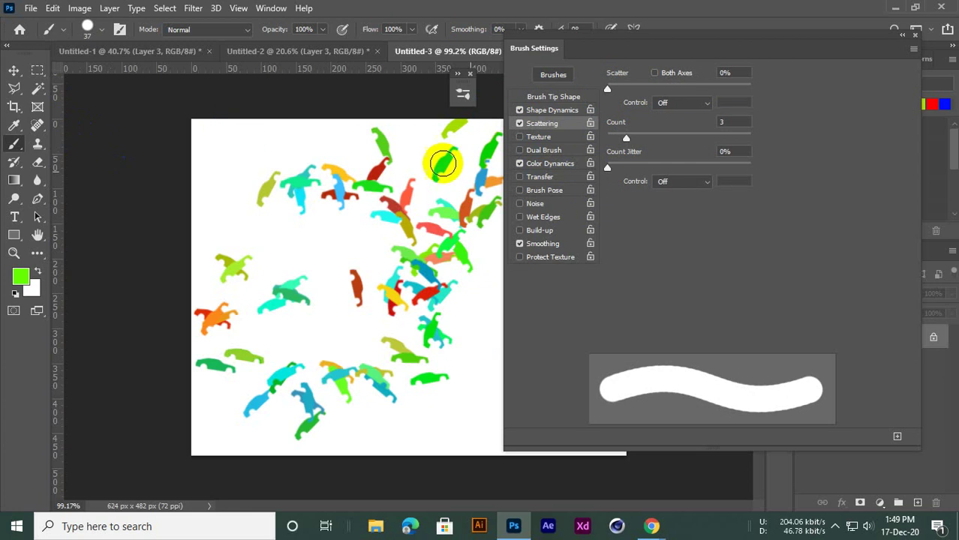
Clear the canvas by filling it with white and view it at 100%.
key("Delete")
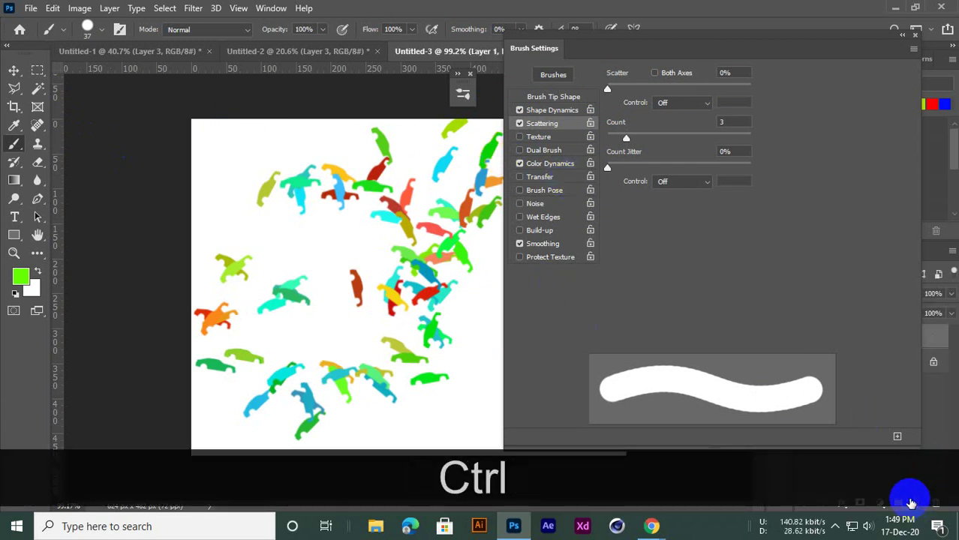
key("ctrl+BackSpace")
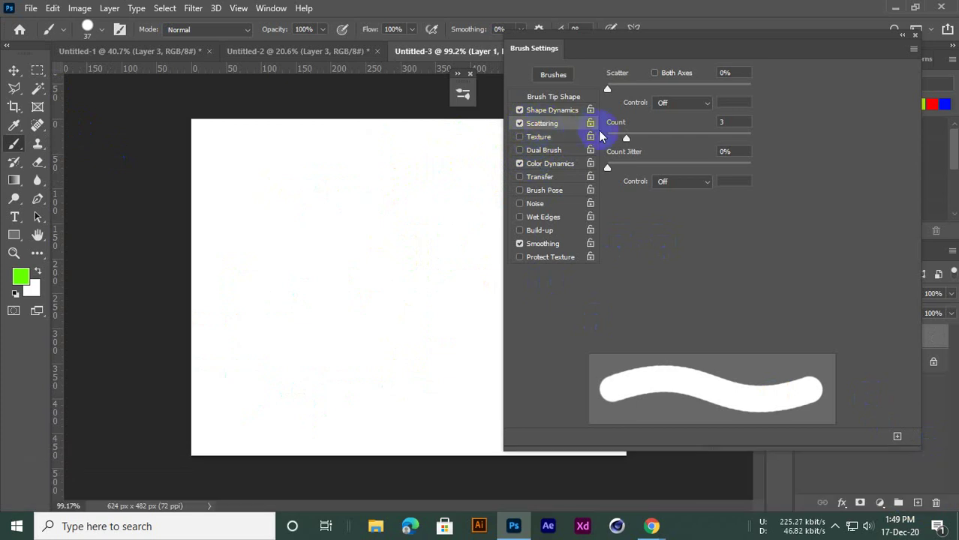
left_click(551, 111)
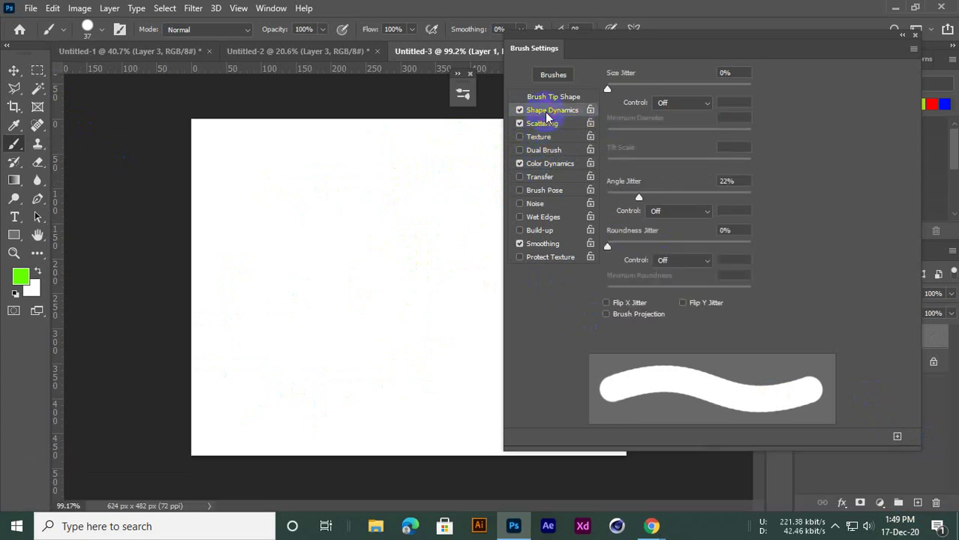
left_click(552, 96)
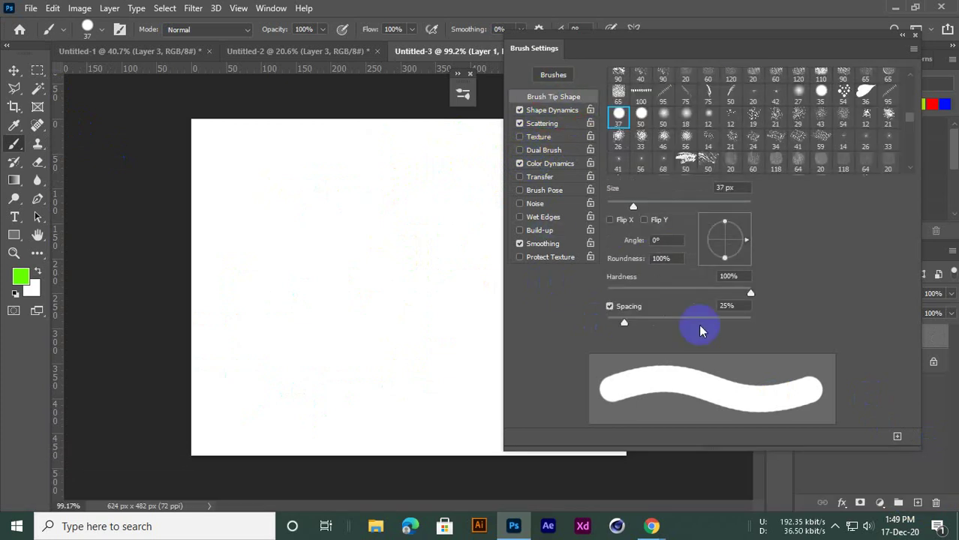
scroll(775, 336, "down", 2)
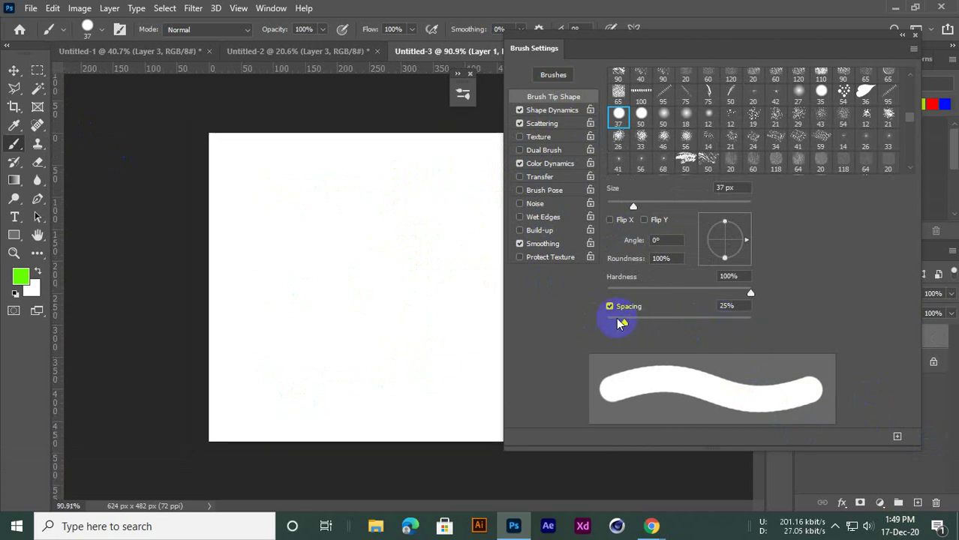
key("ctrl+plus")
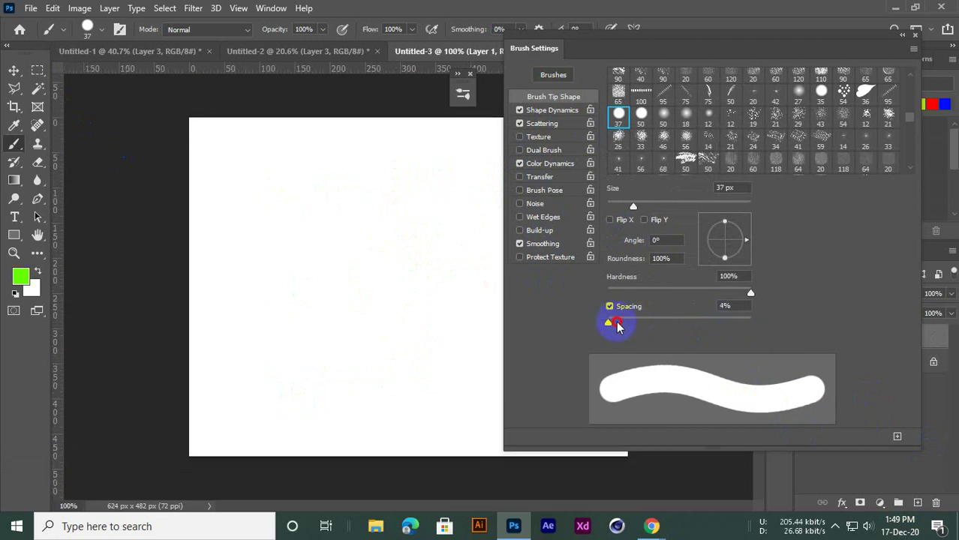
Set the tip to 37% roundness, 31 px size and 200% spacing.
left_click_drag(617, 326, 677, 333)
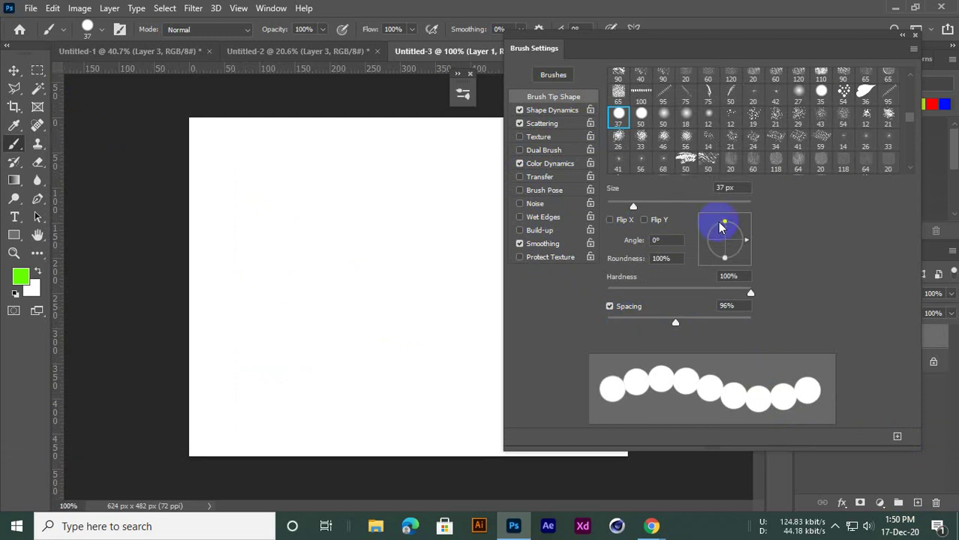
left_click_drag(724, 228, 721, 235)
left_click_drag(675, 323, 727, 328)
left_click_drag(751, 295, 756, 295)
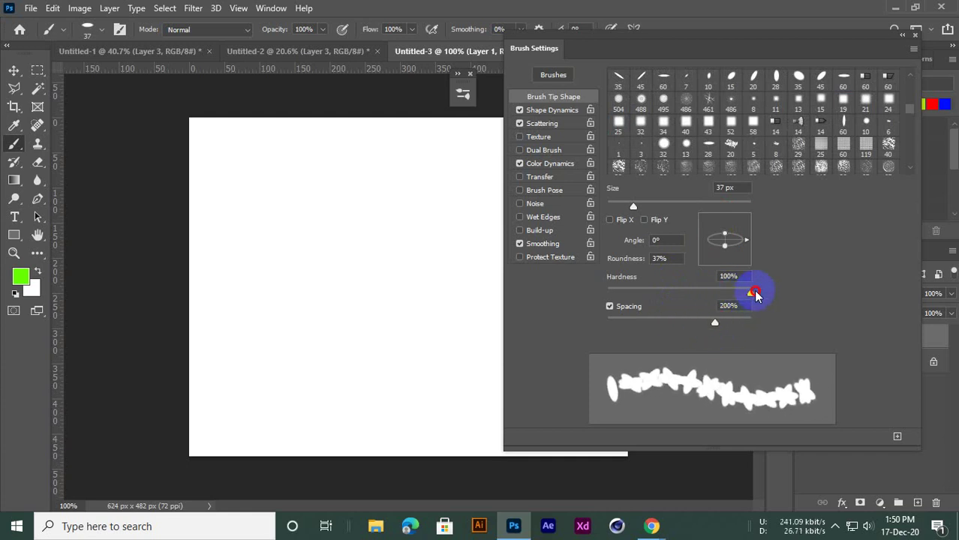
mouse_move(715, 320)
left_mouse_down()
mouse_move(691, 321)
mouse_move(707, 323)
left_mouse_up()
mouse_move(638, 208)
left_mouse_down()
mouse_move(653, 208)
mouse_move(631, 218)
left_mouse_up()
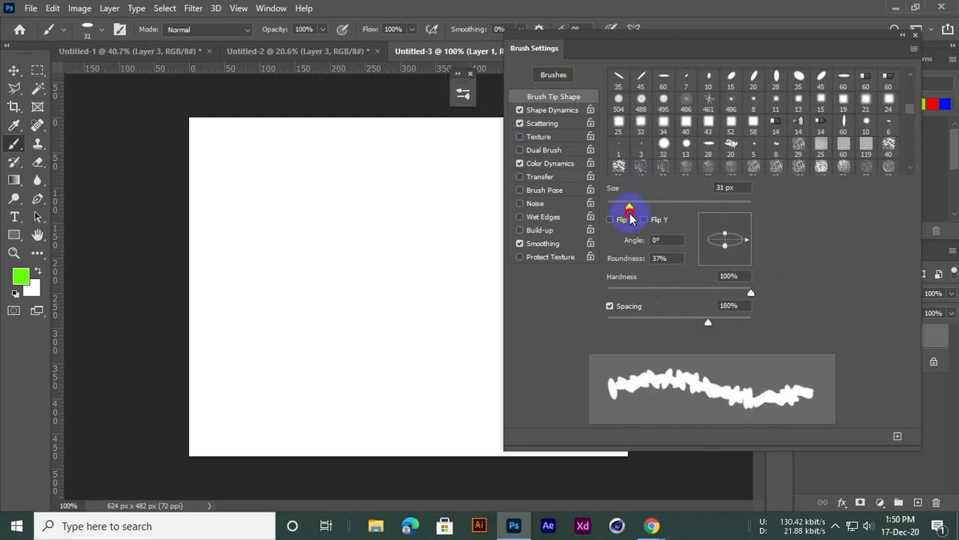
mouse_move(708, 323)
left_mouse_down()
mouse_move(728, 324)
mouse_move(716, 323)
left_mouse_up()
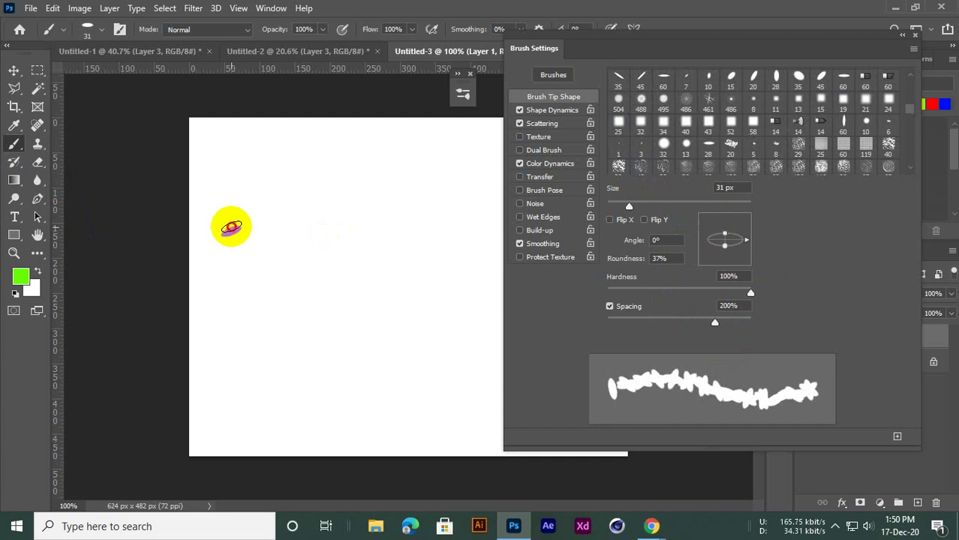
Paint a multicoloured spiral and loop of oval dabs, then undo them.
mouse_move(231, 227)
left_mouse_down()
mouse_move(389, 230)
mouse_move(408, 301)
mouse_move(309, 378)
mouse_move(258, 355)
mouse_move(290, 286)
mouse_move(326, 297)
mouse_move(313, 357)
mouse_move(299, 334)
left_mouse_up()
mouse_move(463, 189)
left_mouse_down()
mouse_move(448, 262)
mouse_move(499, 295)
mouse_move(494, 223)
mouse_move(467, 194)
left_mouse_up()
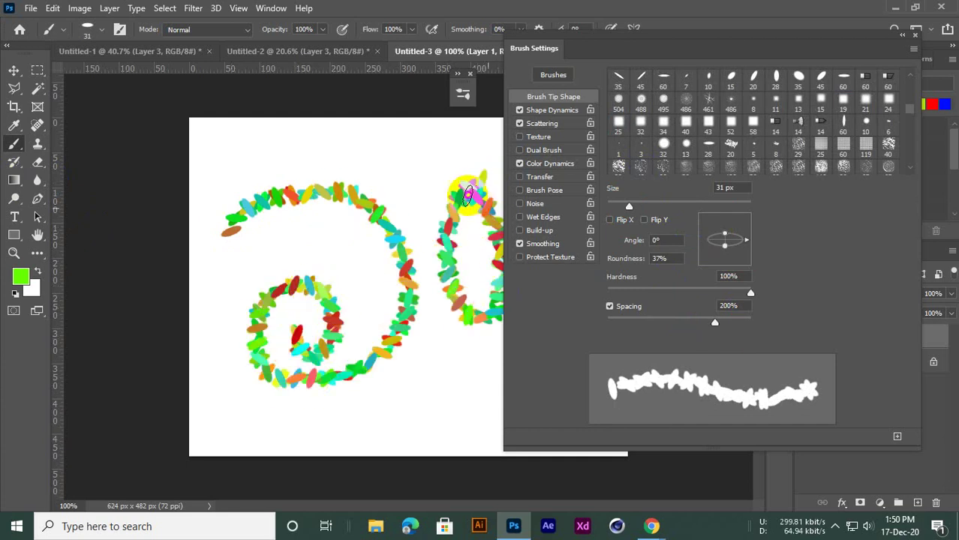
scroll(349, 304, "down", 3)
scroll(370, 294, "up", 3)
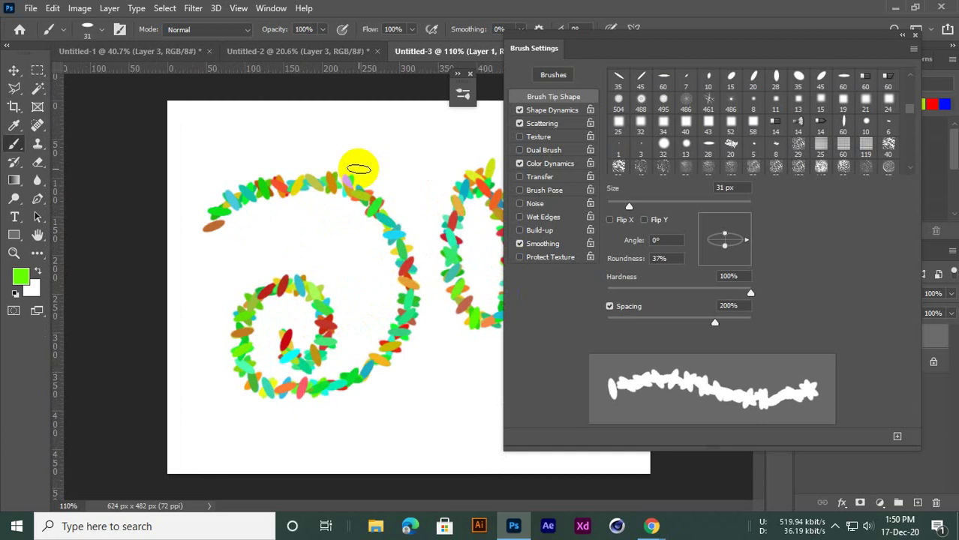
scroll(358, 169, "down", 1)
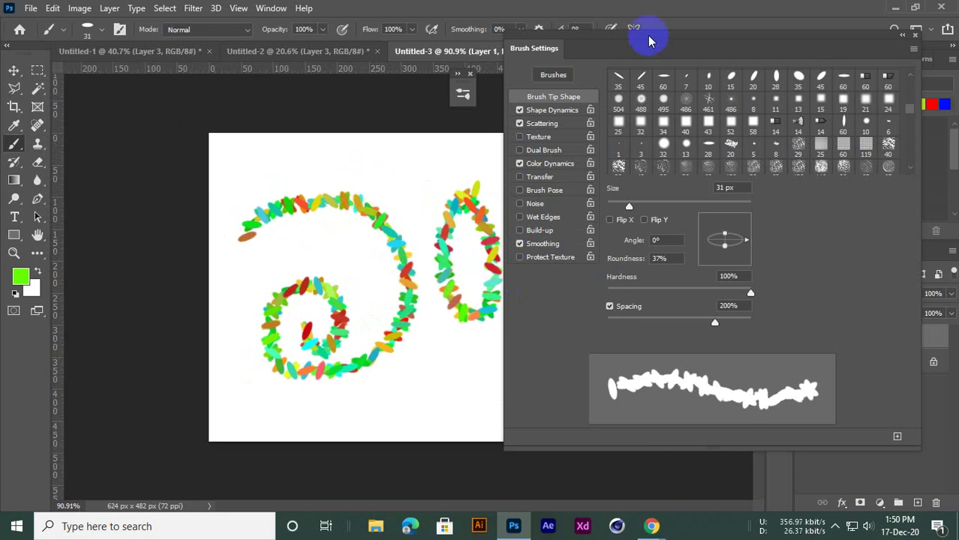
left_click_drag(644, 38, 771, 85)
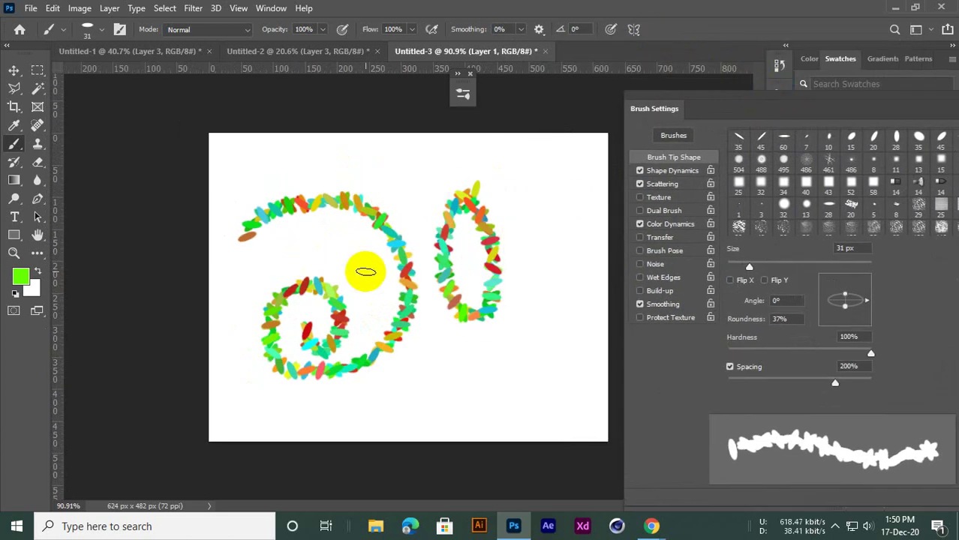
key("ctrl+z")
key("ctrl+z")
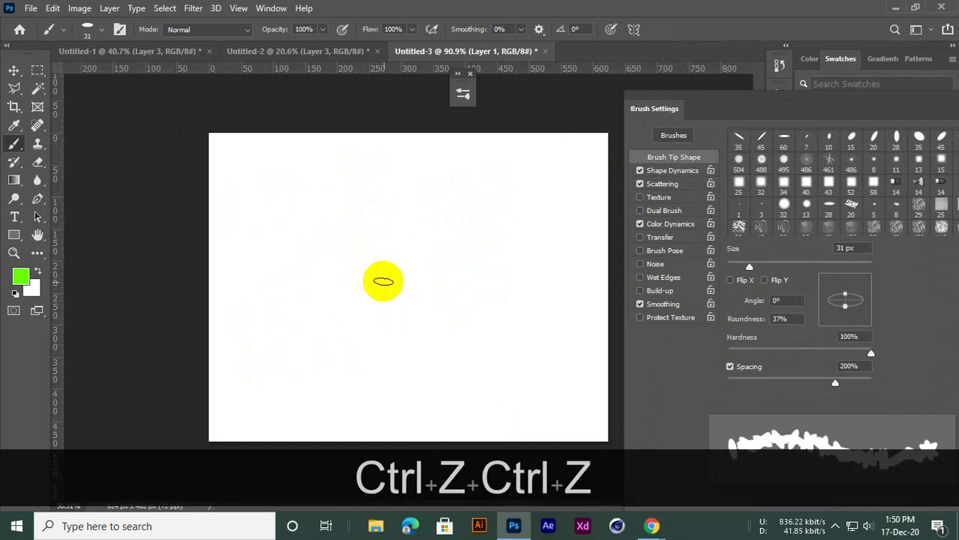
mouse_move(747, 103)
left_mouse_down()
mouse_move(665, 38)
mouse_move(599, 13)
left_mouse_up()
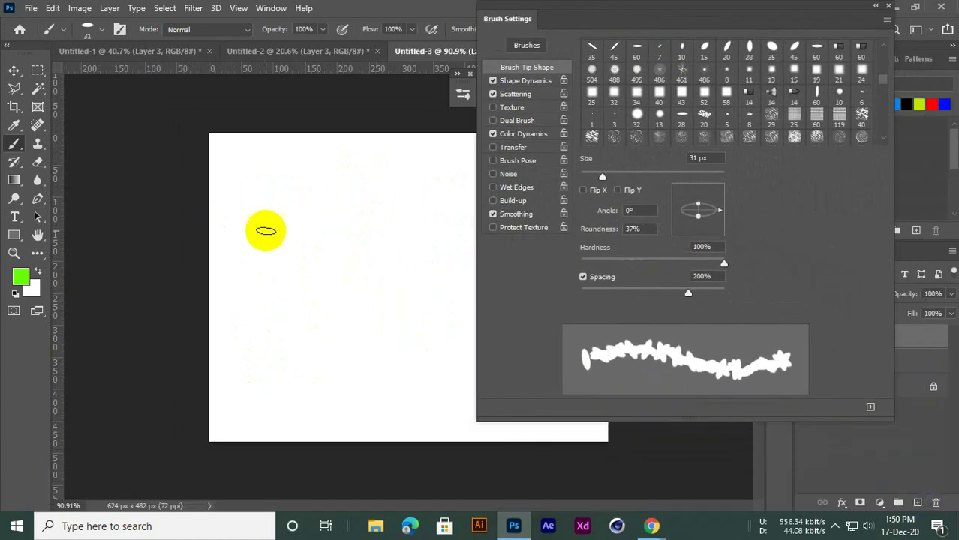
Paint two new multicoloured looping strokes and raise the spacing to 445%.
mouse_move(244, 257)
left_mouse_down()
mouse_move(336, 240)
mouse_move(369, 376)
mouse_move(237, 399)
mouse_move(255, 332)
mouse_move(280, 395)
mouse_move(251, 364)
left_mouse_up()
mouse_move(417, 208)
left_mouse_down()
mouse_move(467, 268)
mouse_move(385, 238)
left_mouse_up()
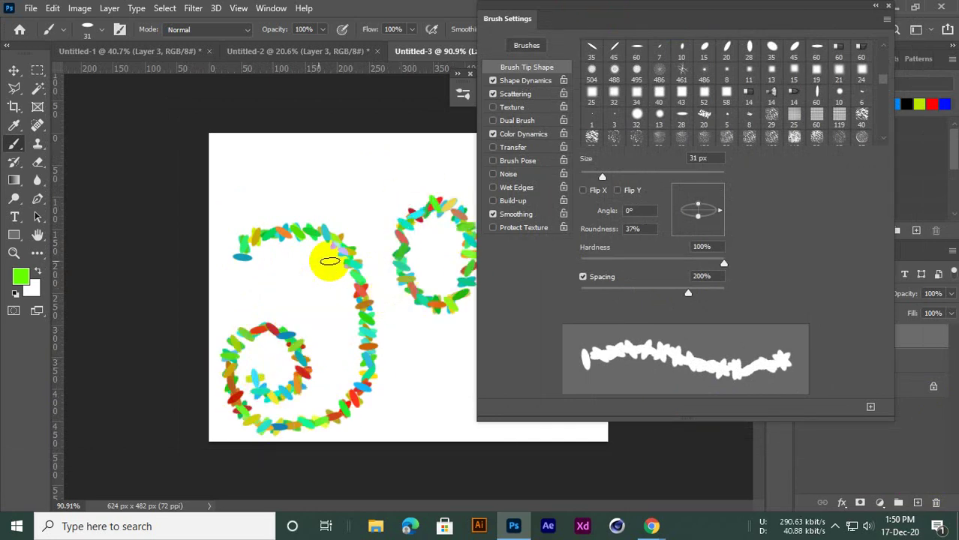
scroll(402, 305, "down", 3)
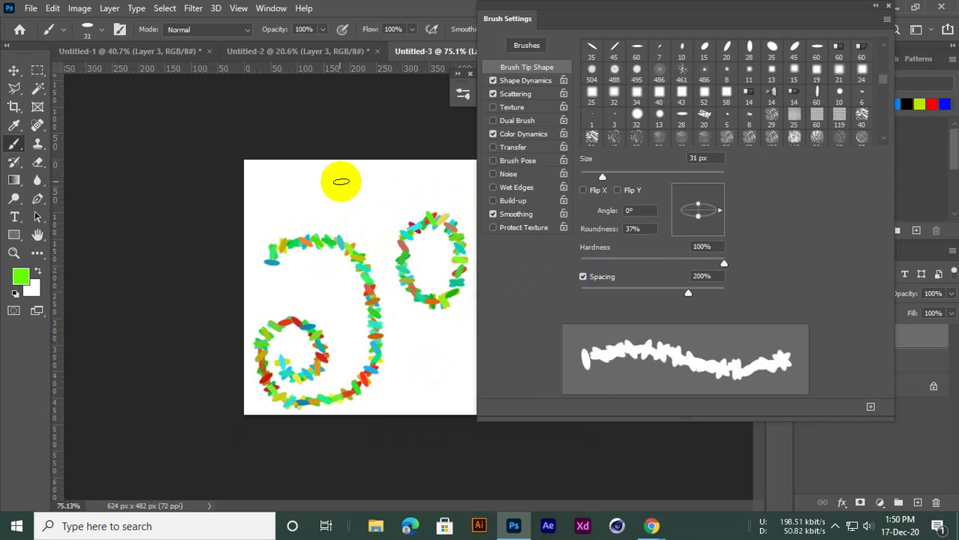
mouse_move(666, 290)
left_mouse_down()
mouse_move(623, 298)
mouse_move(736, 296)
mouse_move(706, 298)
left_mouse_up()
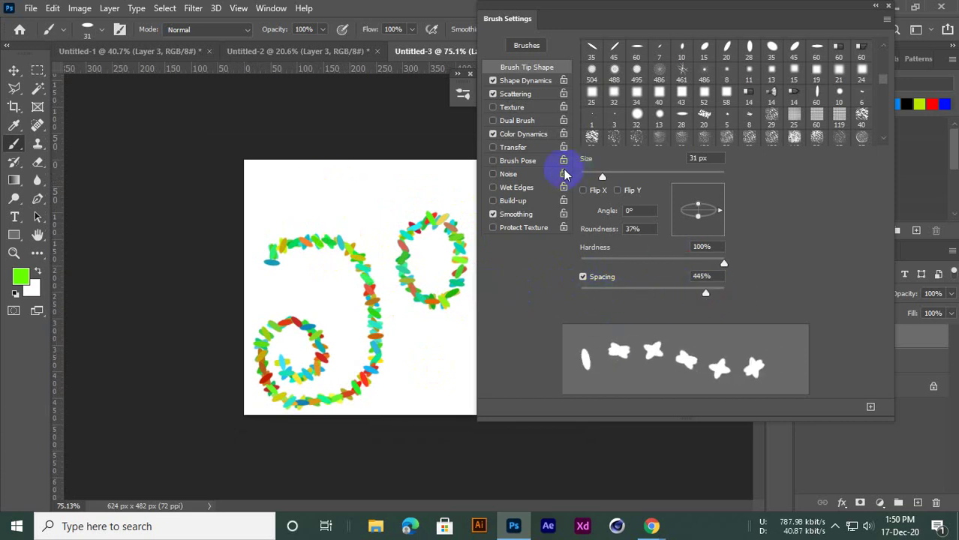
Set Scattering Count to 1, test some dabs, and tighten the tip spacing.
left_click(518, 94)
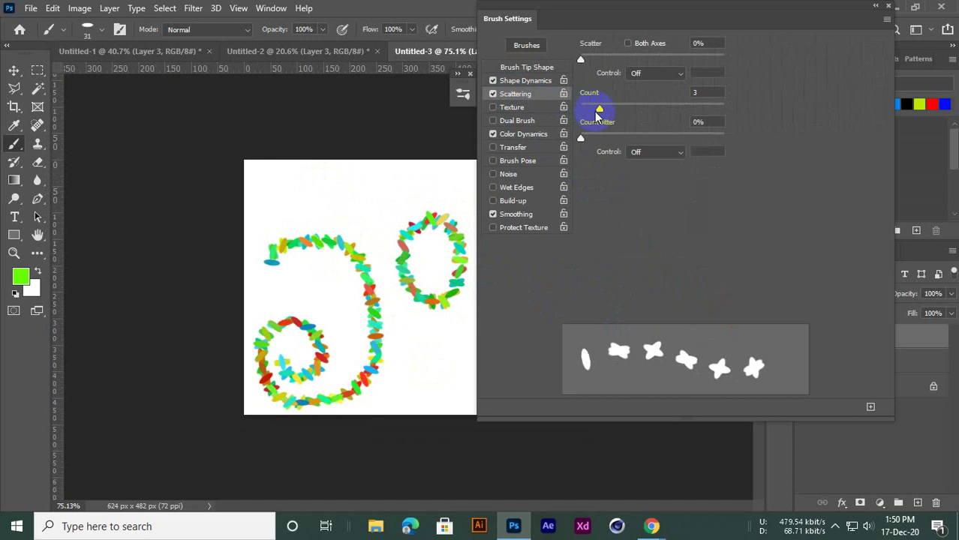
left_click_drag(599, 111, 535, 126)
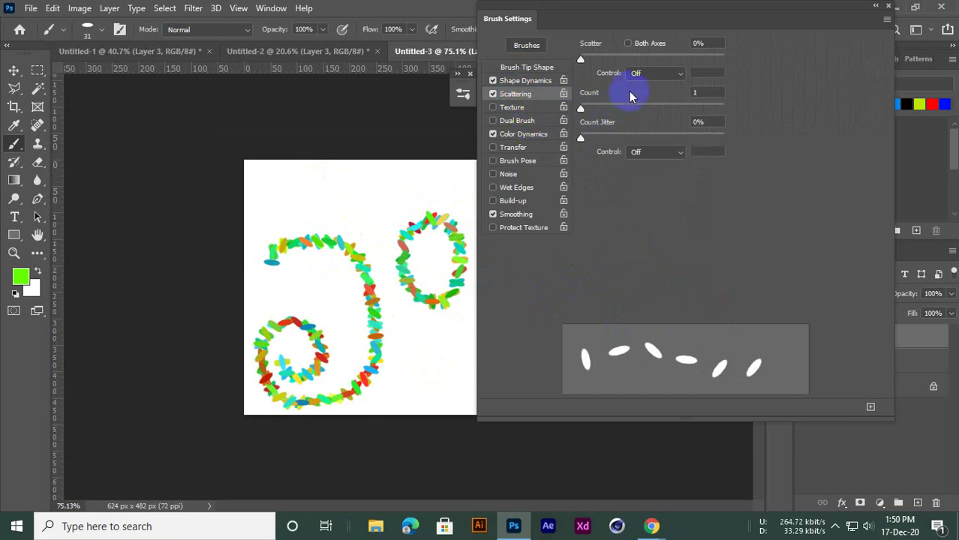
mouse_move(376, 208)
left_mouse_down()
mouse_move(333, 191)
mouse_move(367, 183)
mouse_move(385, 198)
mouse_move(381, 238)
mouse_move(357, 246)
mouse_move(336, 214)
left_mouse_up()
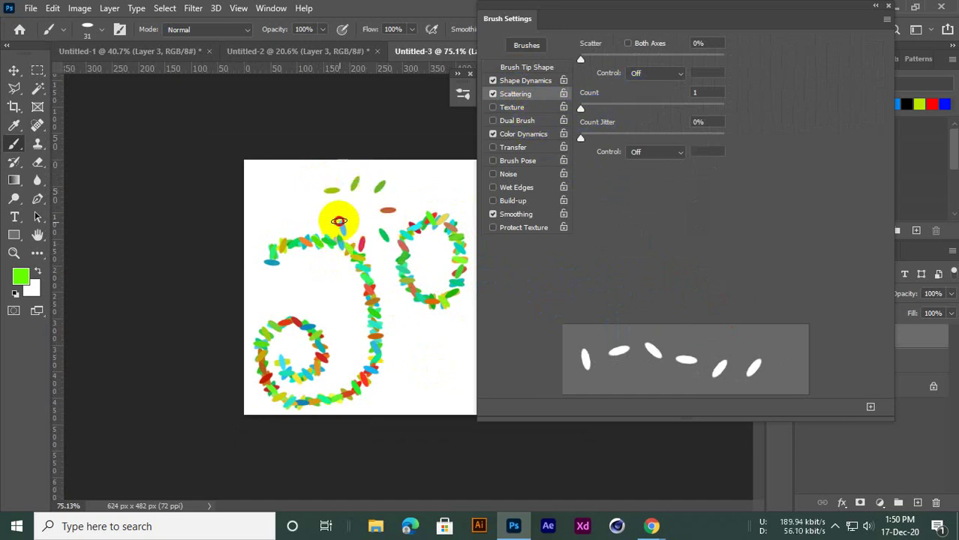
left_click(524, 67)
left_click_drag(705, 293, 685, 295)
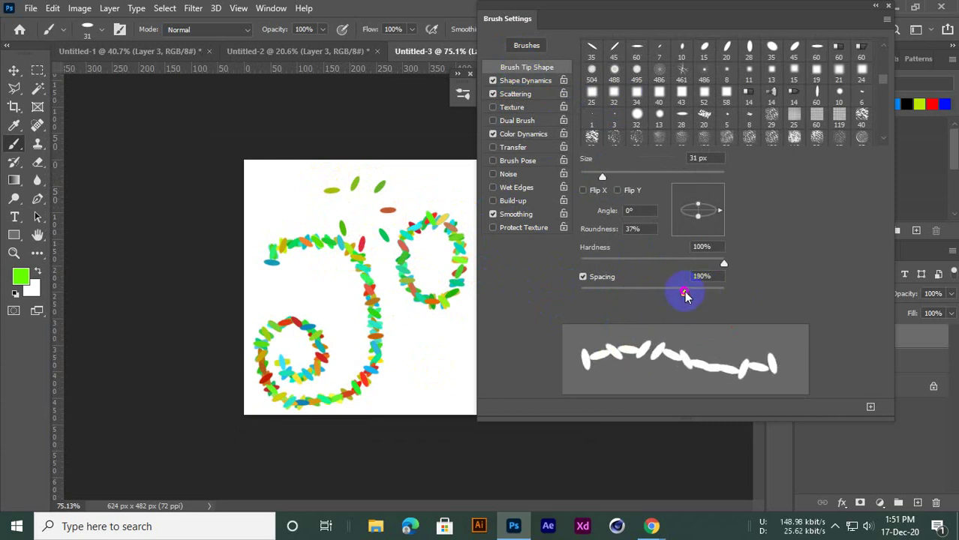
Set Angle Jitter to 0% and the tip spacing to 269%.
left_click(519, 83)
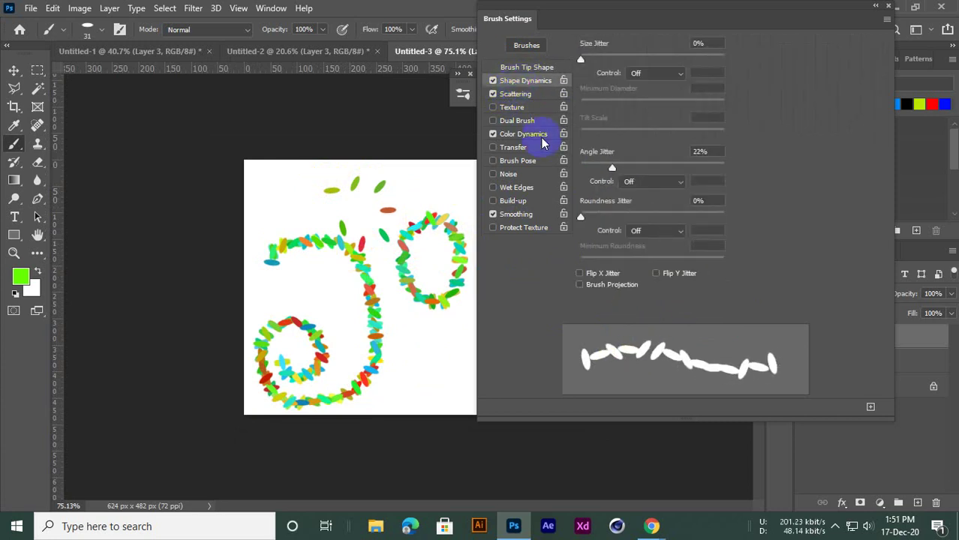
left_click_drag(607, 166, 563, 174)
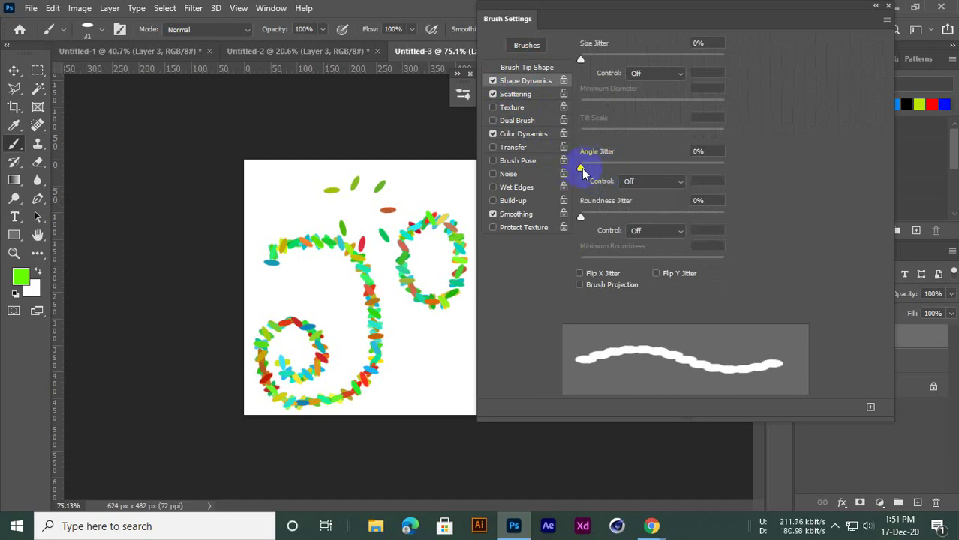
left_click(525, 67)
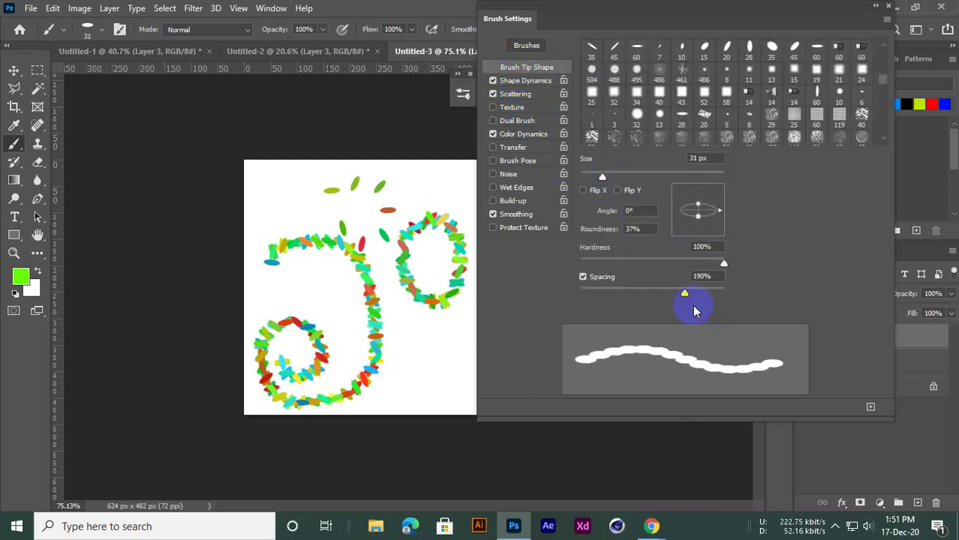
mouse_move(670, 299)
left_mouse_down()
mouse_move(702, 297)
mouse_move(694, 299)
left_mouse_up()
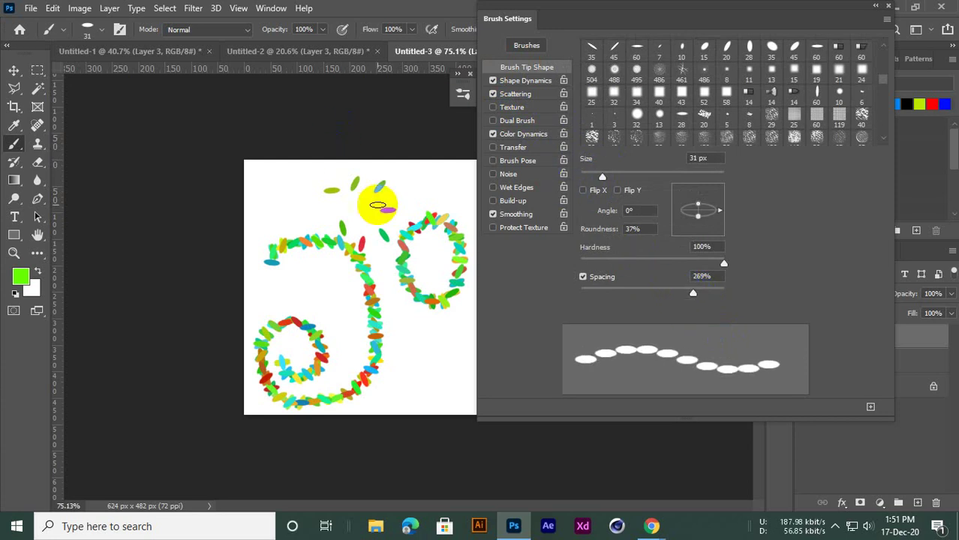
Clear the layer, undo two trial strokes, and paint a dotted 7-shaped stroke.
key("Delete")
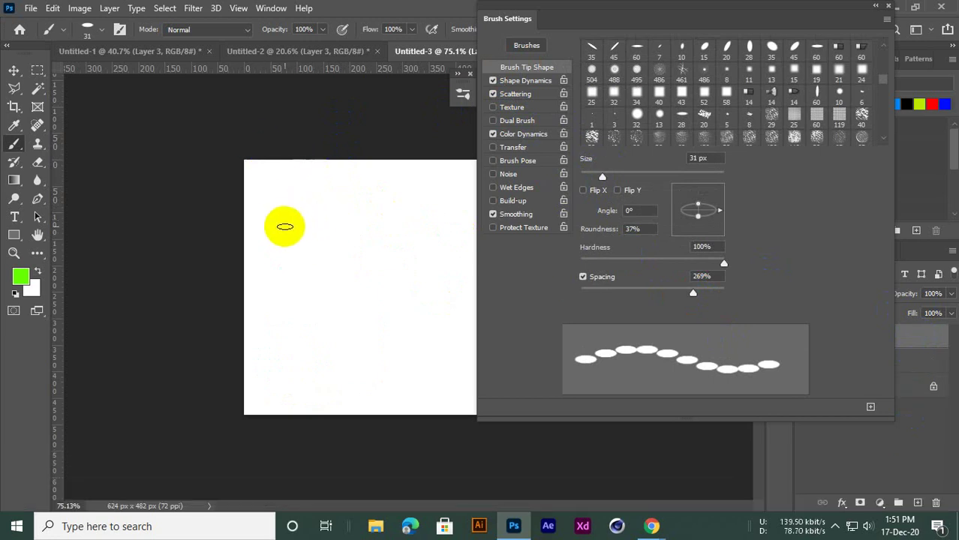
mouse_move(289, 220)
left_mouse_down()
mouse_move(442, 223)
mouse_move(450, 257)
mouse_move(404, 307)
mouse_move(330, 327)
mouse_move(303, 323)
mouse_move(292, 287)
mouse_move(313, 253)
mouse_move(345, 251)
mouse_move(360, 285)
mouse_move(329, 302)
mouse_move(339, 276)
mouse_move(346, 292)
mouse_move(388, 315)
left_mouse_up()
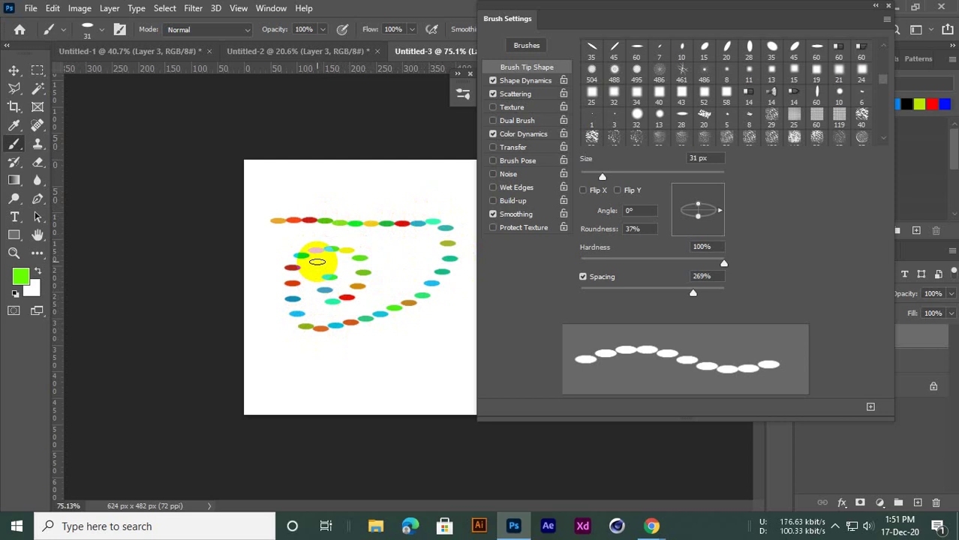
key("ctrl+z")
mouse_move(283, 243)
left_mouse_down()
mouse_move(334, 218)
mouse_move(396, 385)
mouse_move(325, 297)
mouse_move(360, 321)
mouse_move(397, 286)
left_mouse_up()
key("ctrl+z")
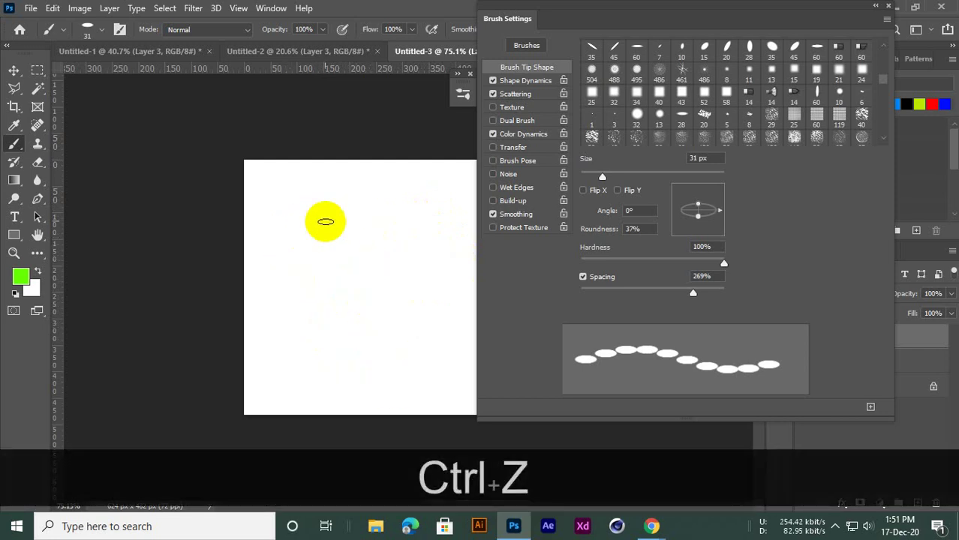
mouse_move(275, 221)
left_mouse_down()
mouse_move(466, 231)
mouse_move(439, 248)
mouse_move(343, 370)
left_mouse_up()
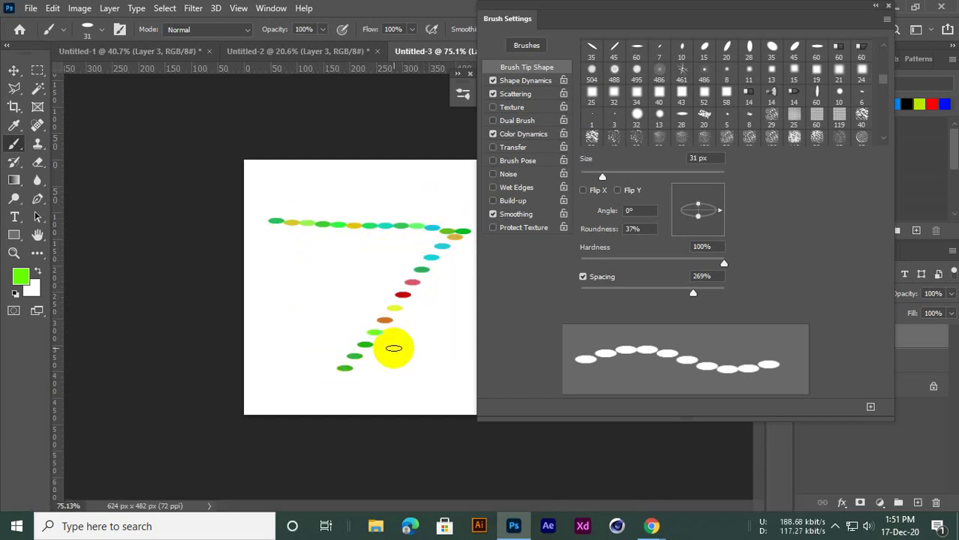
left_click(493, 134)
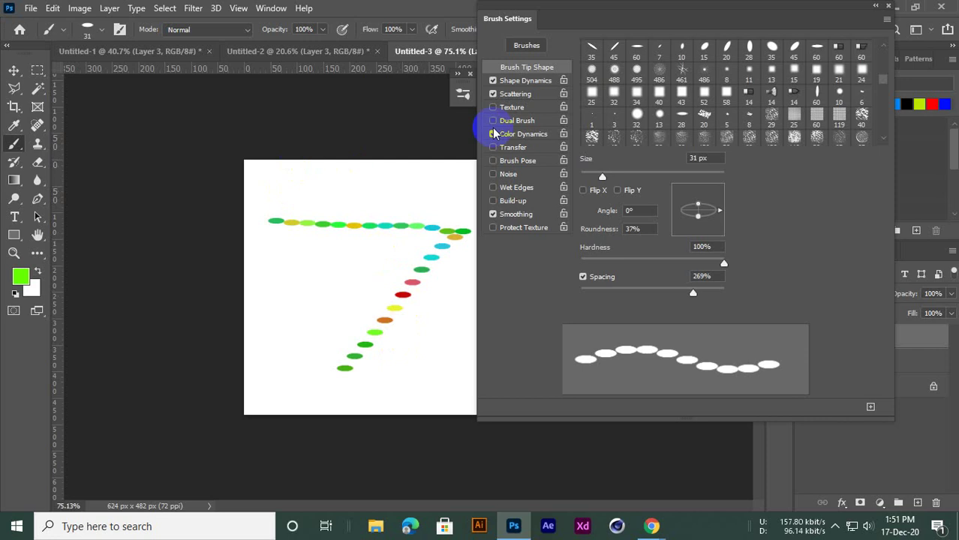
Review the Scattering and Shape Dynamics options, leaving Size Jitter control unchanged.
left_click(520, 88)
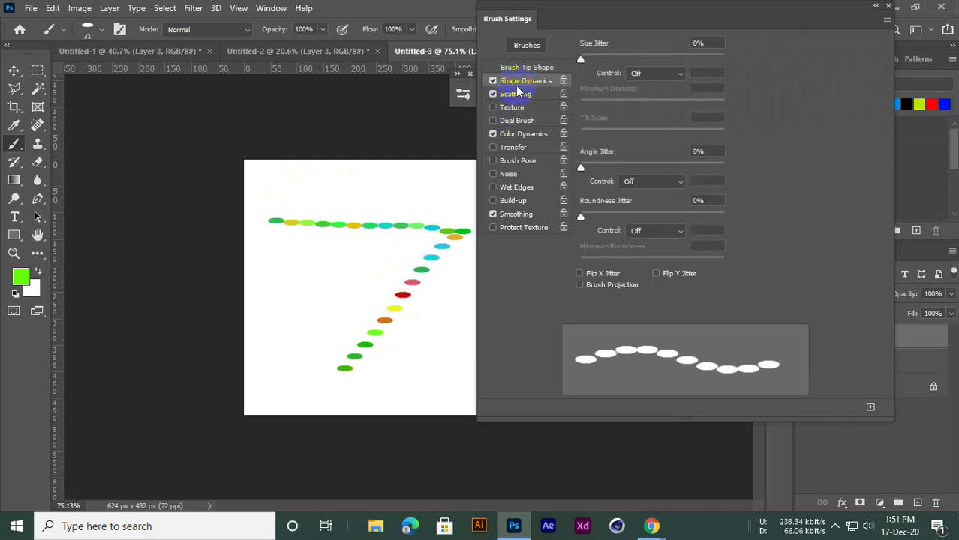
left_click(517, 96)
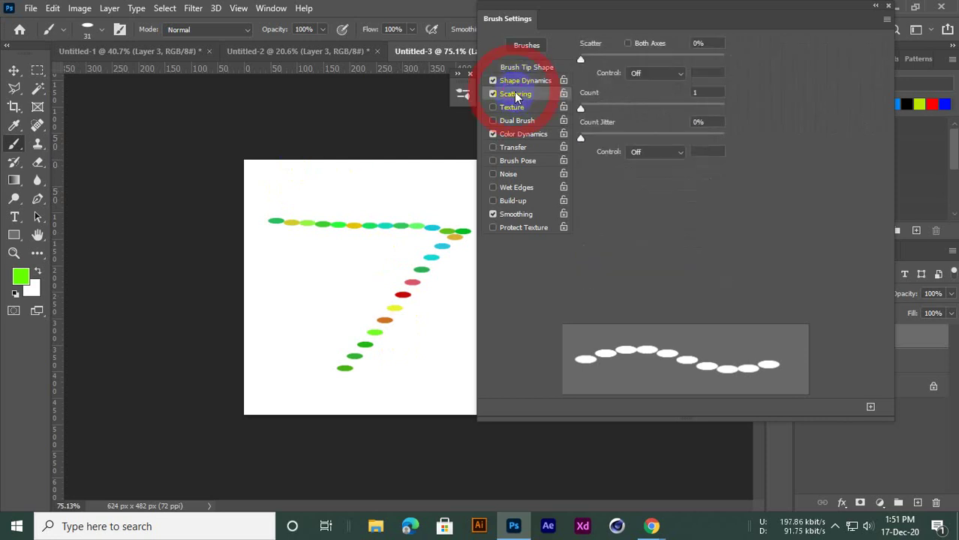
left_click(511, 82)
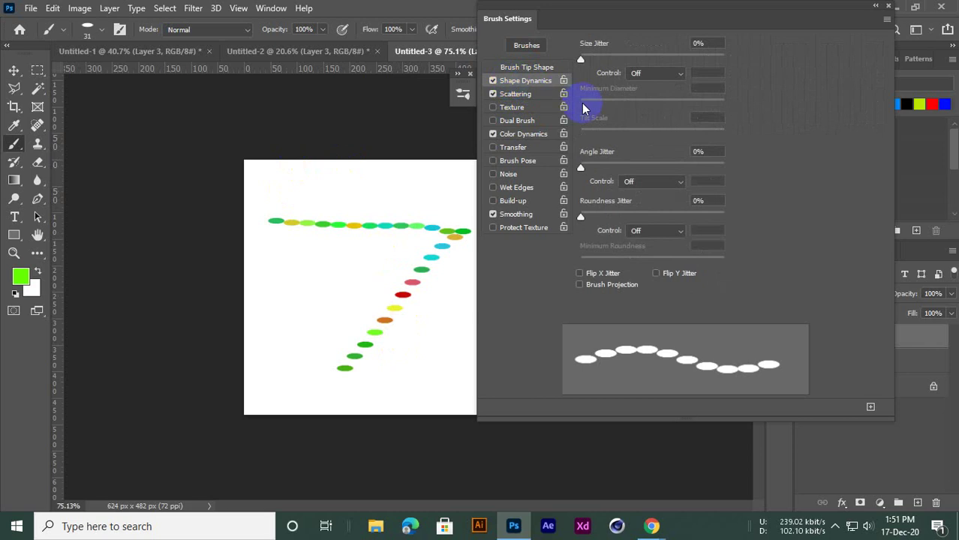
left_click(647, 79)
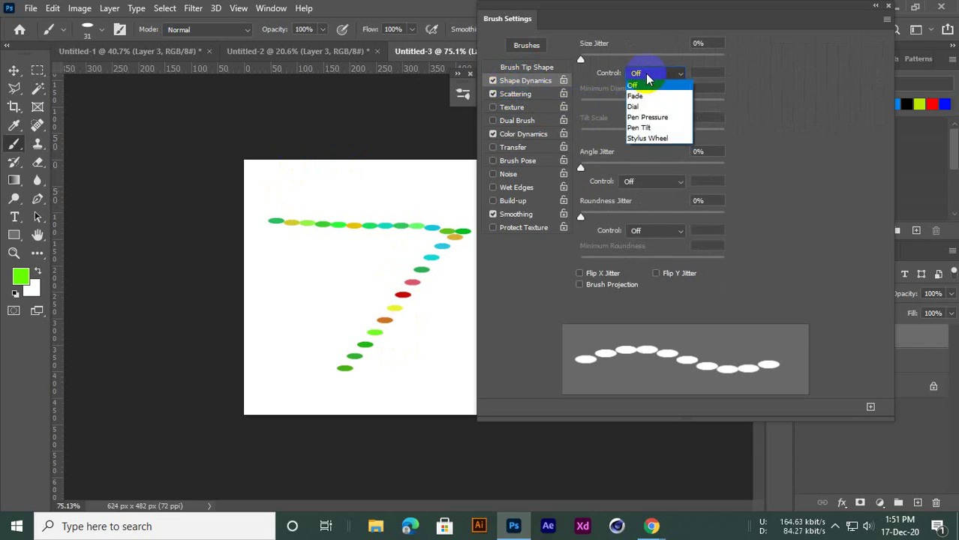
left_click(632, 148)
Set the Angle Jitter Control to Direction and delete the dotted-stroke layer.
left_click(640, 183)
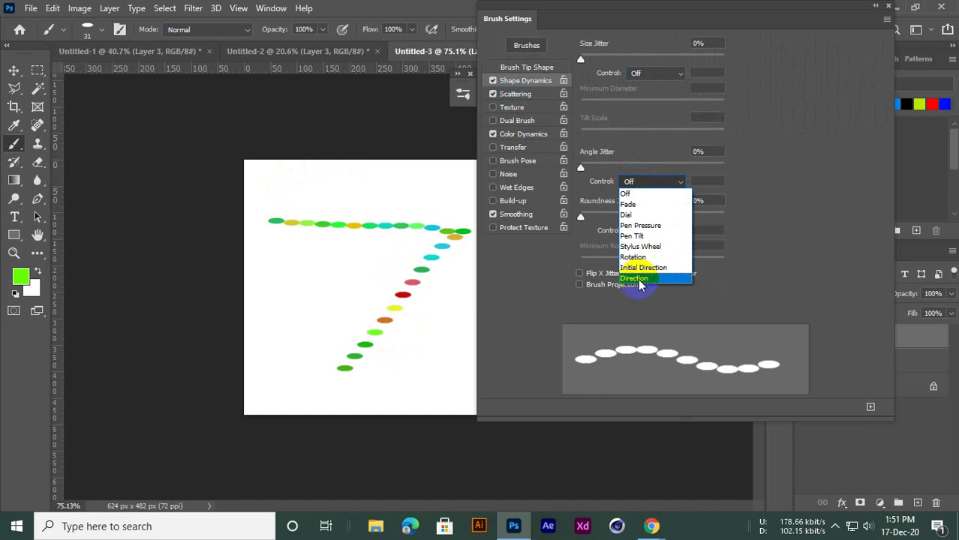
left_click(637, 279)
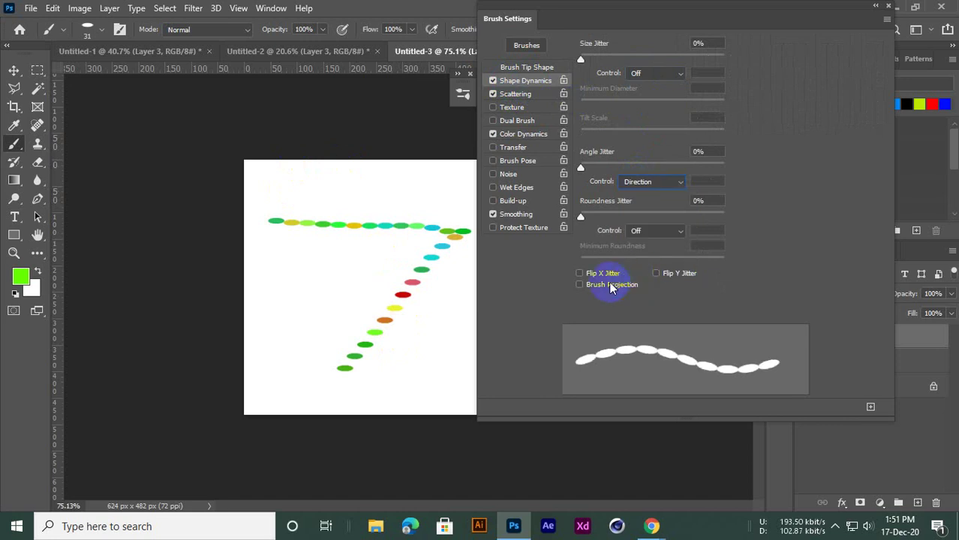
left_click(917, 500)
key("Delete")
key("Delete")
key("Delete")
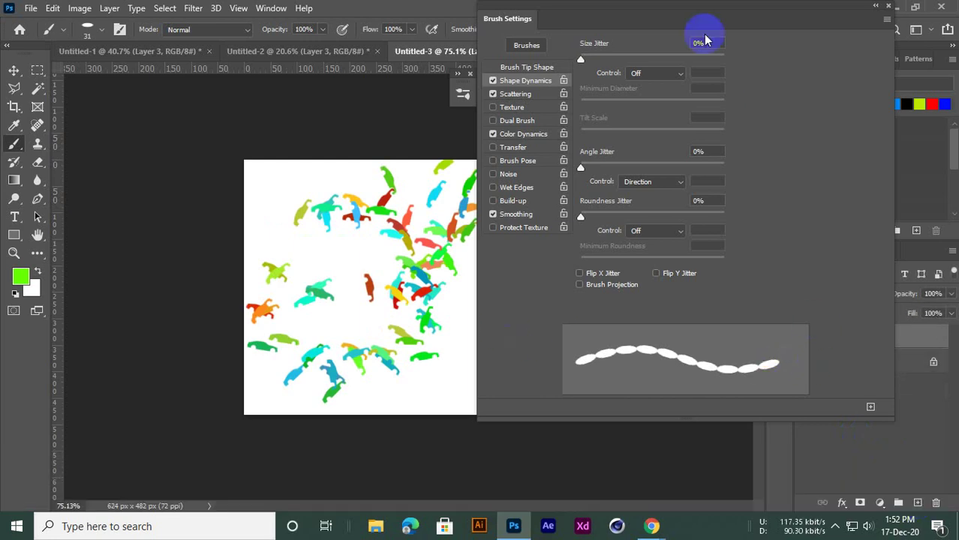
Fill Layer 1 with white to hide the car stamps, moving Brush Settings aside.
left_click_drag(710, 9, 412, 77)
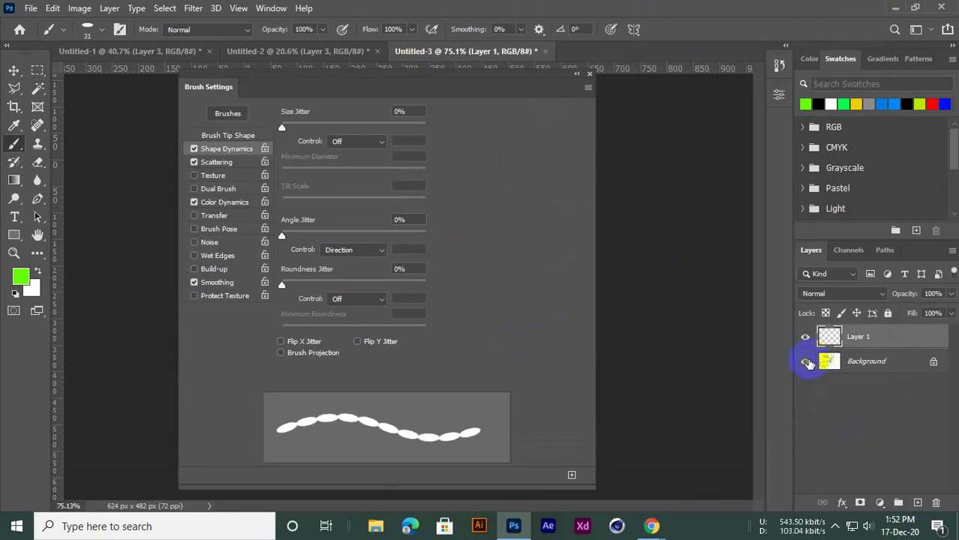
key("ctrl+BackSpace")
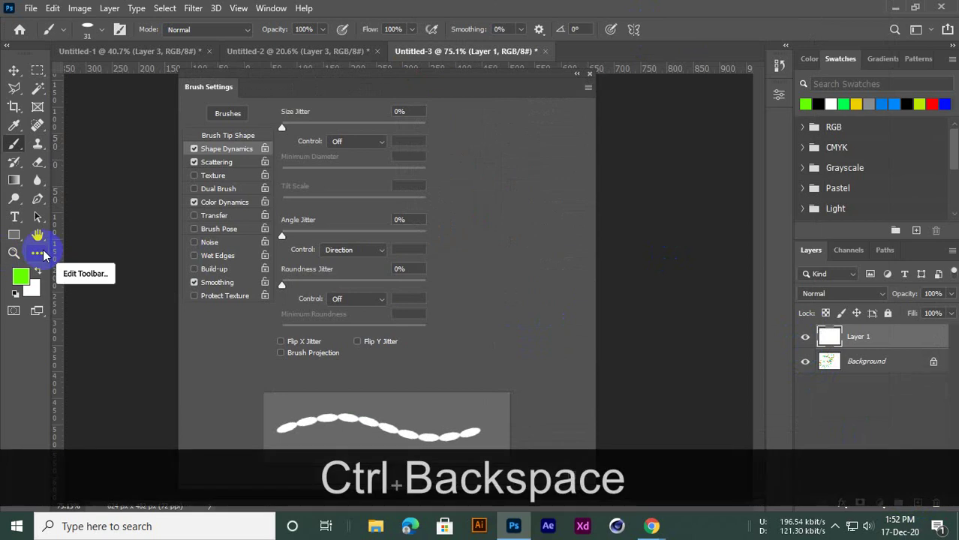
mouse_move(283, 72)
left_mouse_down()
mouse_move(676, 43)
mouse_move(548, 25)
mouse_move(649, 39)
left_mouse_up()
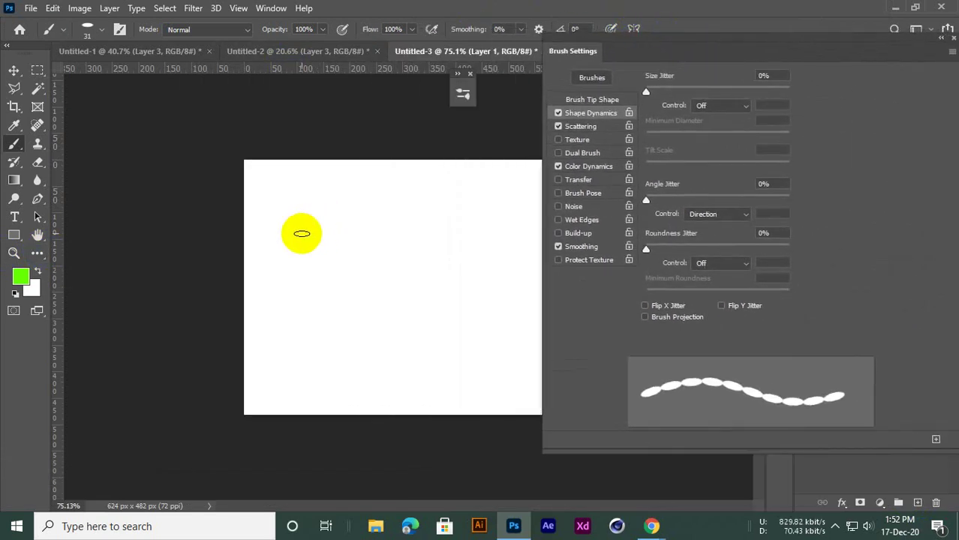
Paint more looping multicoloured dotted strokes on Untitled-3, zooming the view in.
scroll(299, 228, "up", 1)
scroll(294, 216, "down", 2)
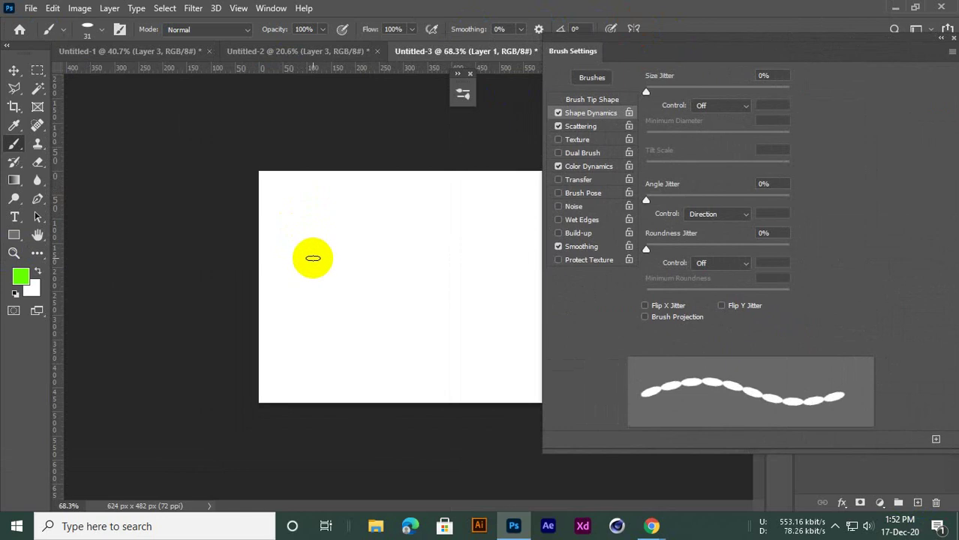
mouse_move(322, 266)
left_mouse_down()
mouse_move(351, 205)
mouse_move(377, 199)
mouse_move(418, 211)
mouse_move(436, 249)
mouse_move(441, 314)
mouse_move(419, 352)
mouse_move(371, 366)
mouse_move(356, 346)
mouse_move(356, 299)
mouse_move(376, 282)
mouse_move(406, 284)
mouse_move(419, 307)
mouse_move(398, 349)
mouse_move(379, 350)
mouse_move(377, 313)
mouse_move(392, 300)
mouse_move(390, 327)
left_mouse_up()
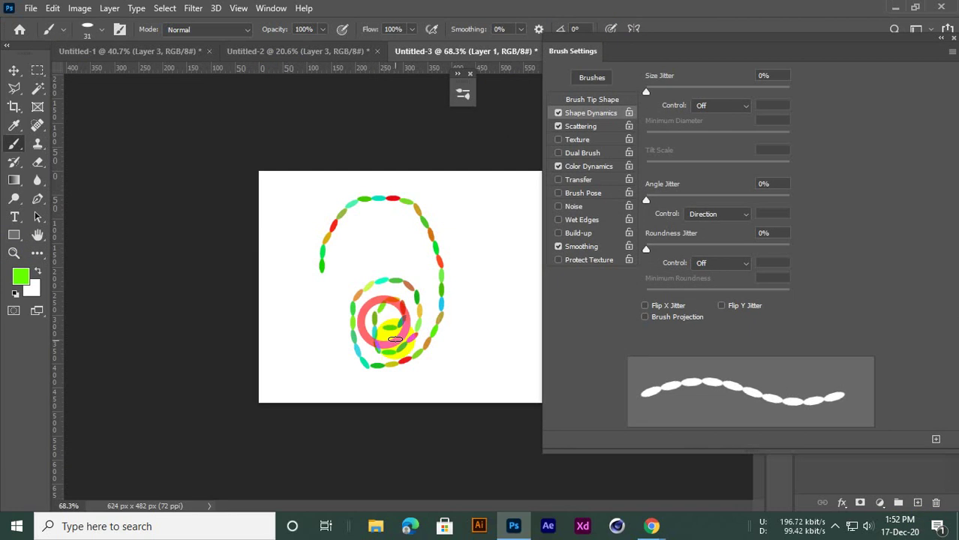
key("ctrl+plus")
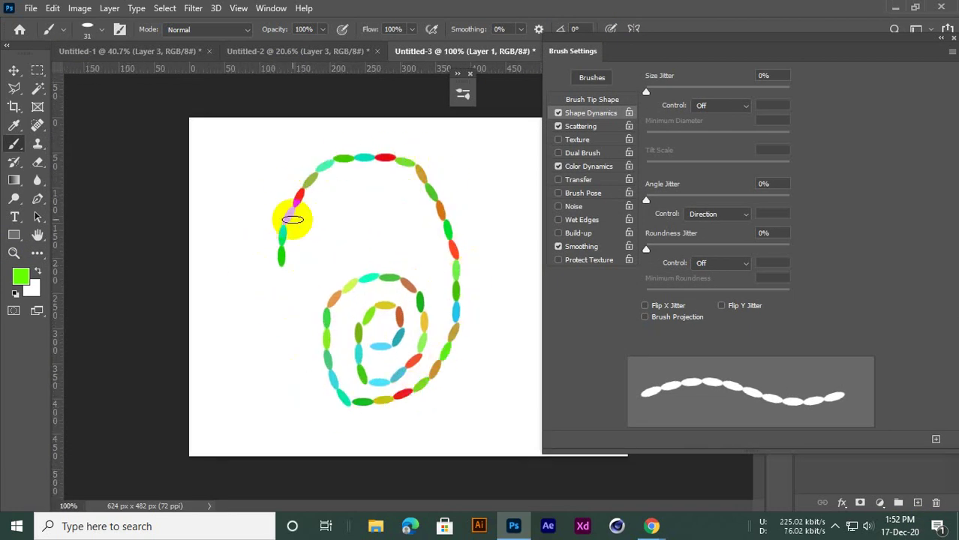
mouse_move(233, 154)
left_mouse_down()
mouse_move(427, 140)
mouse_move(485, 151)
mouse_move(511, 222)
mouse_move(514, 308)
mouse_move(467, 401)
mouse_move(436, 436)
mouse_move(415, 442)
mouse_move(290, 416)
mouse_move(244, 330)
mouse_move(240, 300)
mouse_move(350, 271)
mouse_move(208, 214)
mouse_move(291, 173)
left_mouse_up()
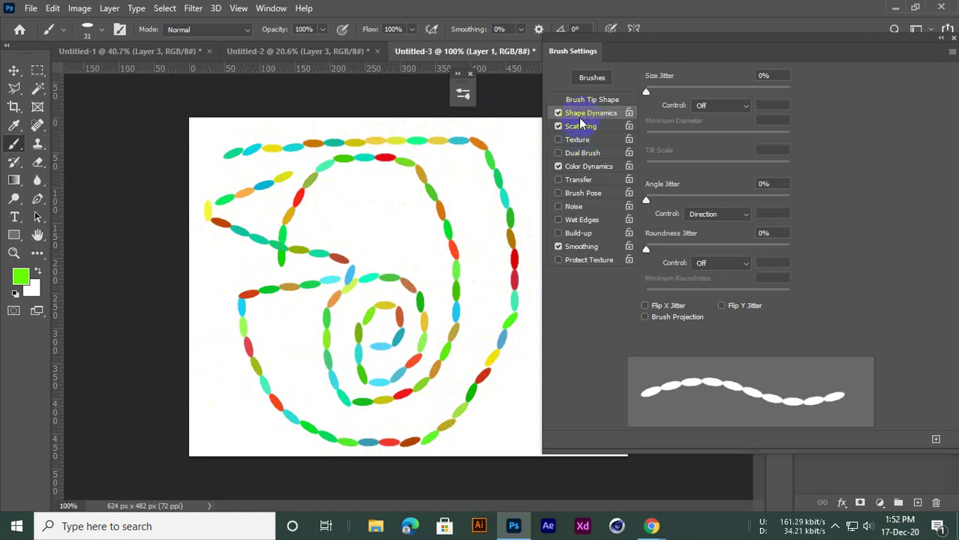
Set Angle Jitter Control to Fade 25 and paint a looping test stroke.
left_click(718, 218)
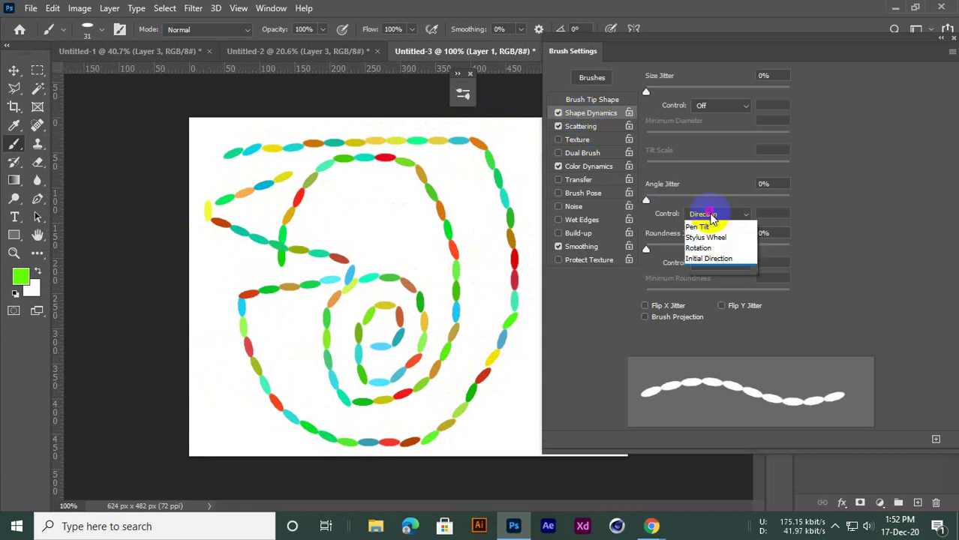
left_click(704, 259)
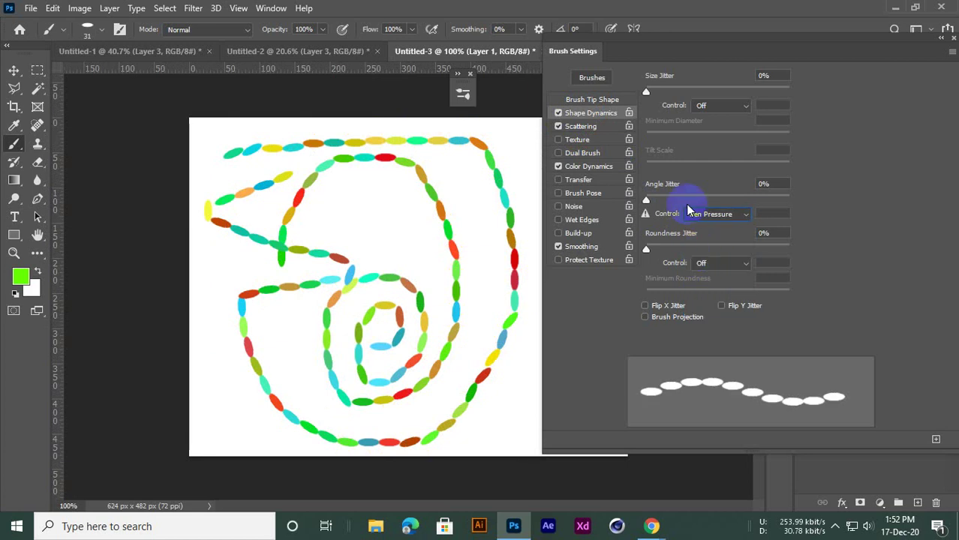
left_click(699, 214)
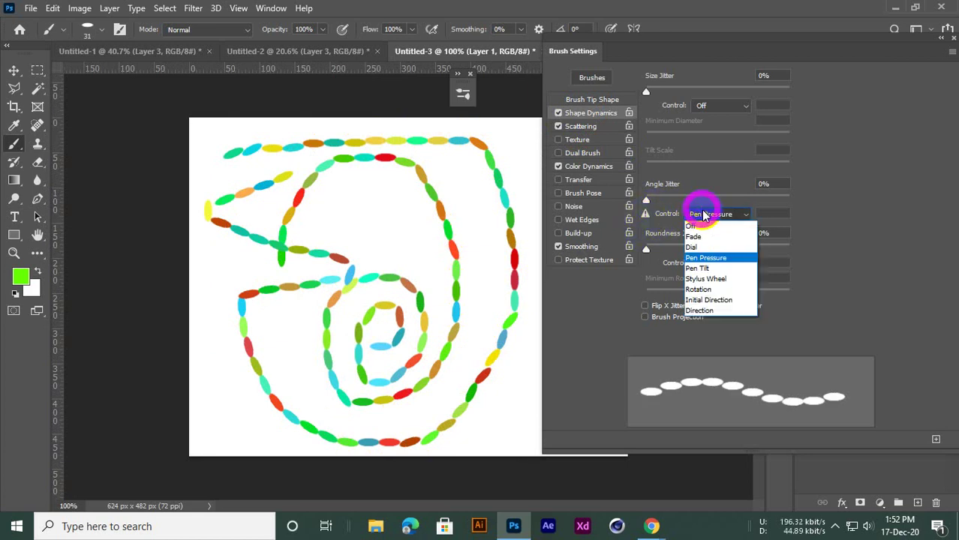
left_click(693, 241)
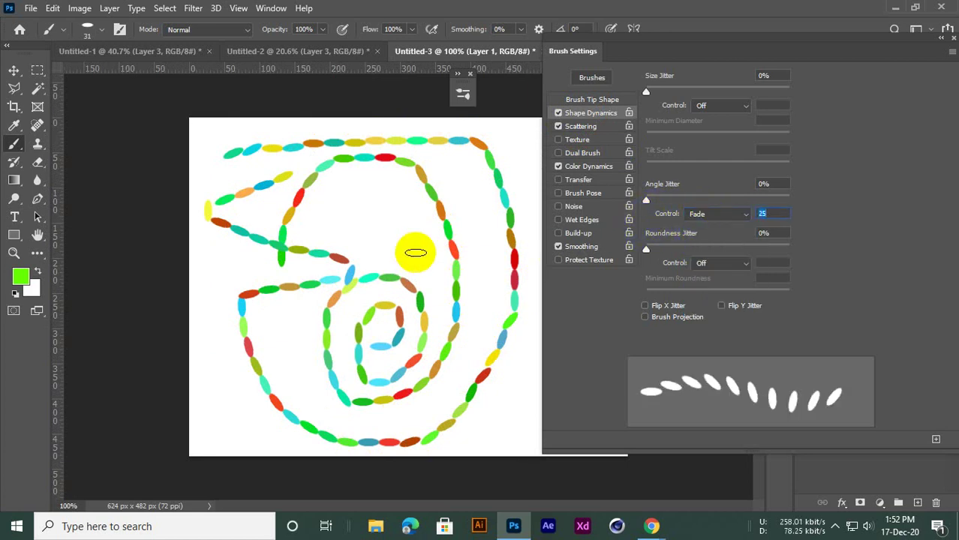
mouse_move(415, 253)
left_mouse_down()
mouse_move(362, 232)
mouse_move(482, 172)
mouse_move(500, 242)
mouse_move(472, 286)
mouse_move(396, 246)
mouse_move(376, 212)
mouse_move(313, 205)
mouse_move(228, 275)
mouse_move(173, 299)
mouse_move(349, 357)
left_mouse_up()
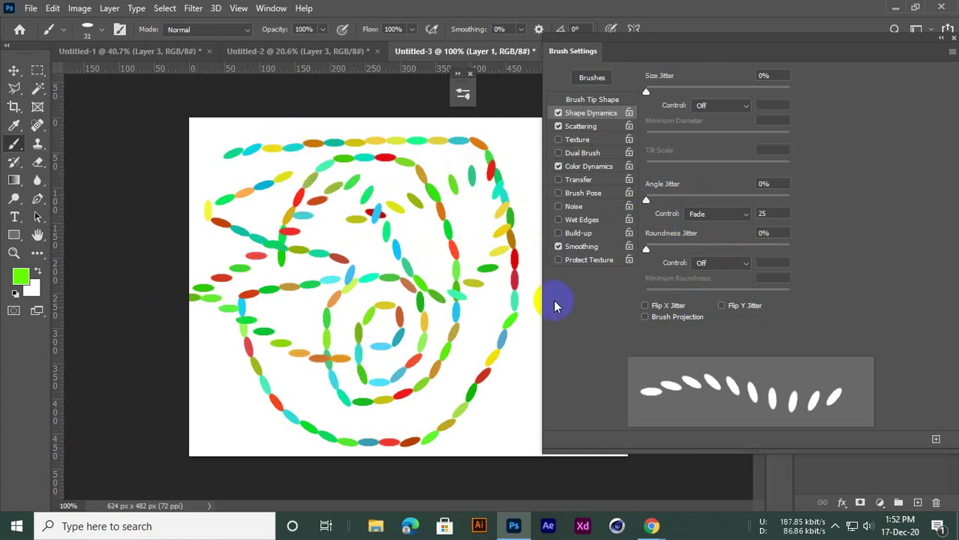
Delete the test-stroke layer and add a new Layer 1 above Background, filled white.
key("Delete")
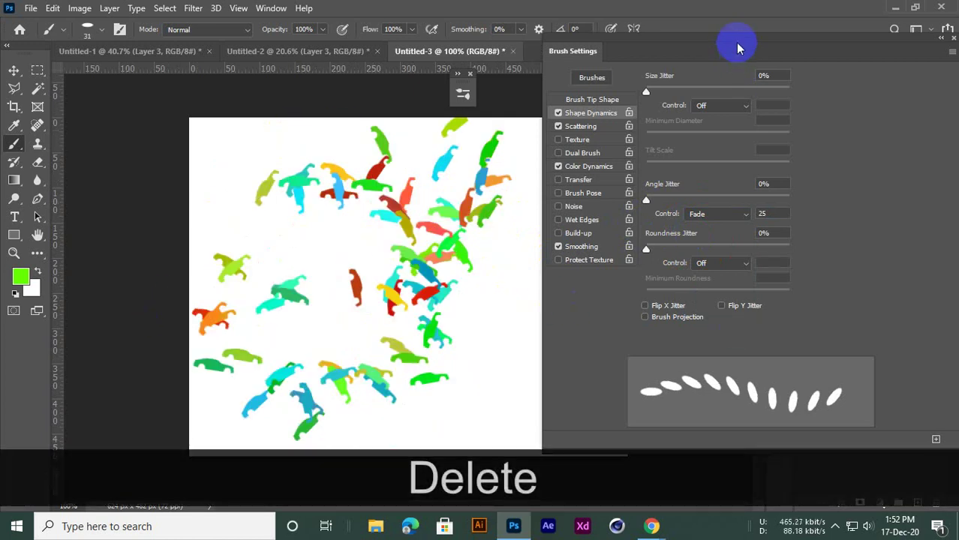
left_click_drag(653, 36, 330, 92)
left_click(823, 339)
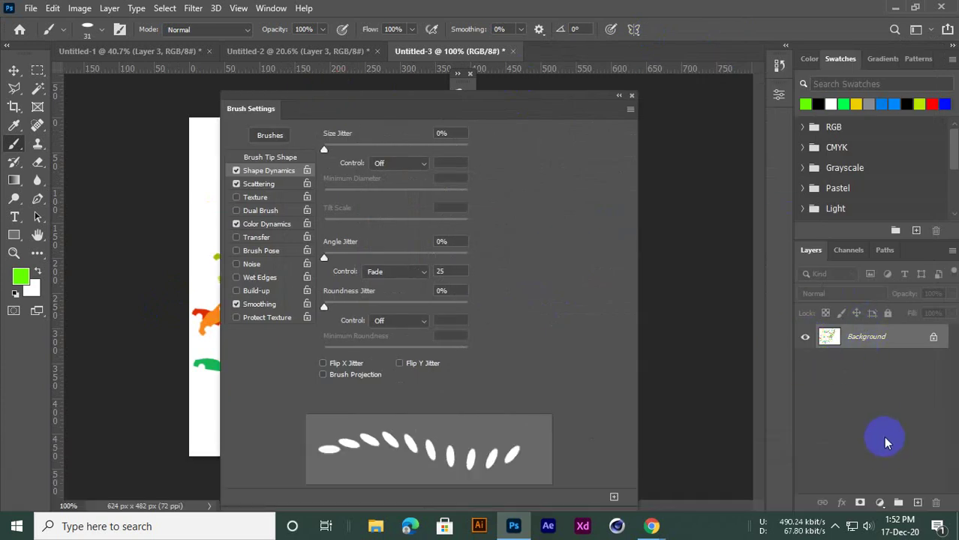
left_click(917, 502)
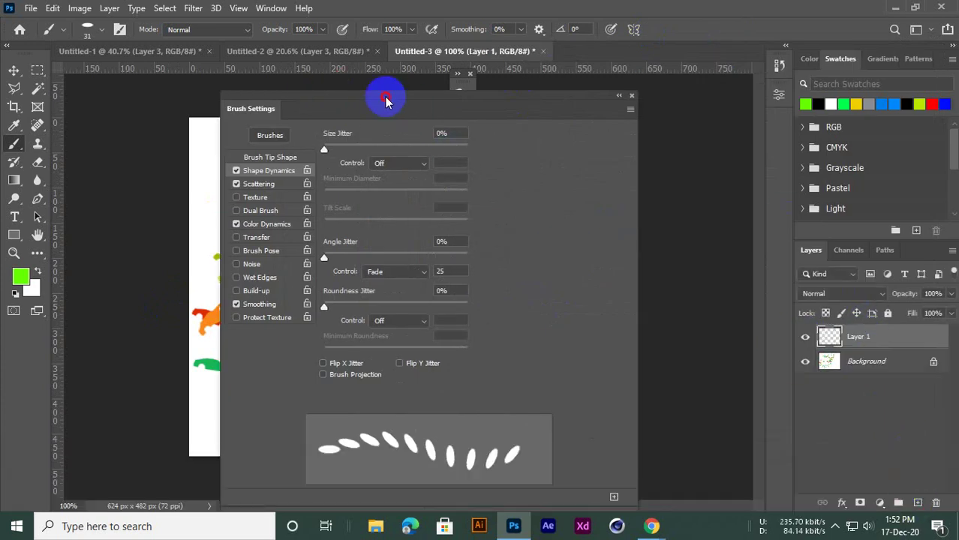
left_click_drag(384, 96, 734, 81)
left_click(483, 280)
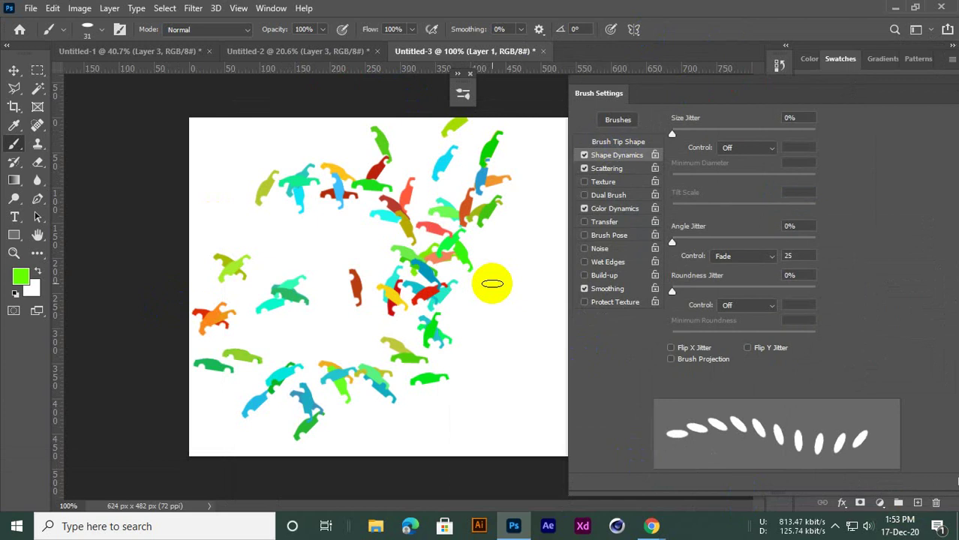
key("ctrl+BackSpace")
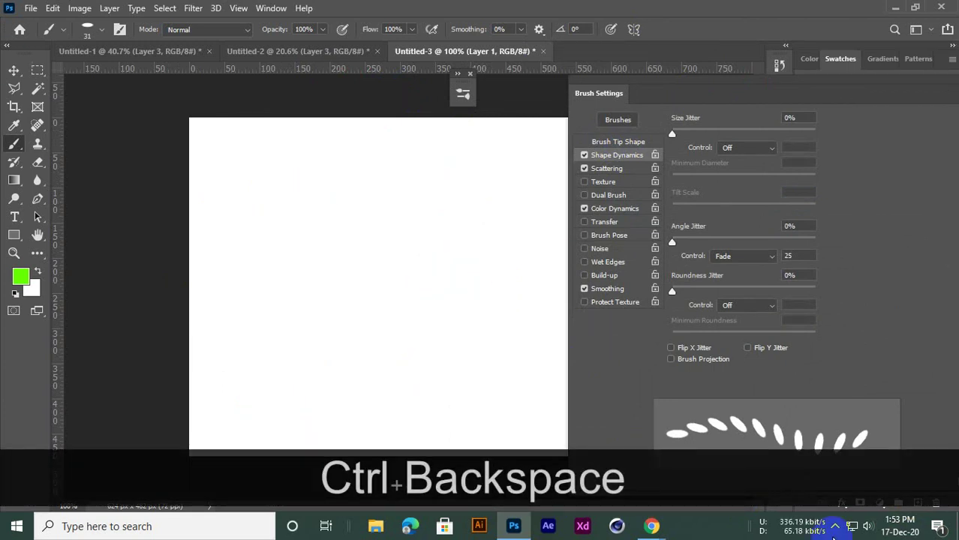
Add Layer 2, paint a spiral test stroke, then undo it.
left_click(917, 502)
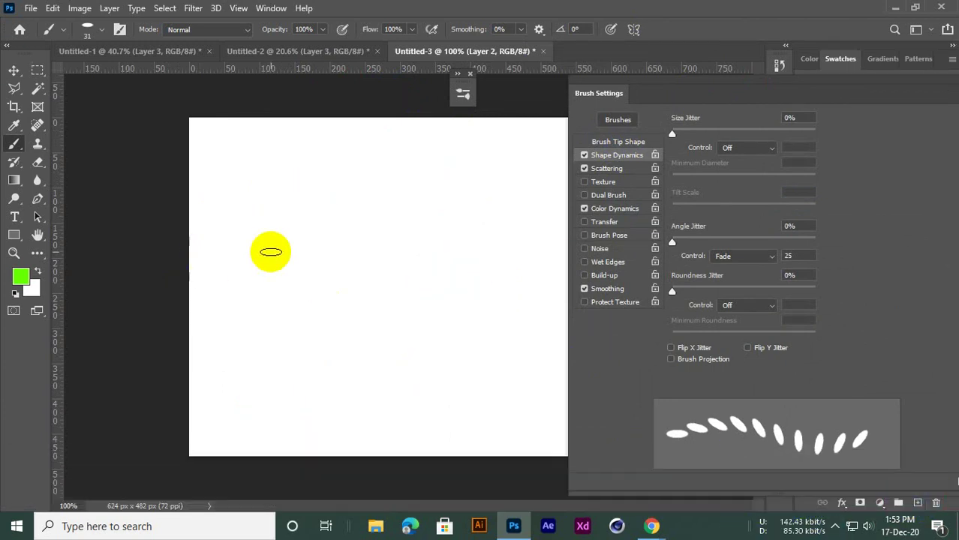
mouse_move(300, 198)
left_mouse_down()
mouse_move(358, 199)
mouse_move(411, 260)
mouse_move(333, 392)
mouse_move(275, 368)
mouse_move(315, 318)
mouse_move(321, 358)
left_mouse_up()
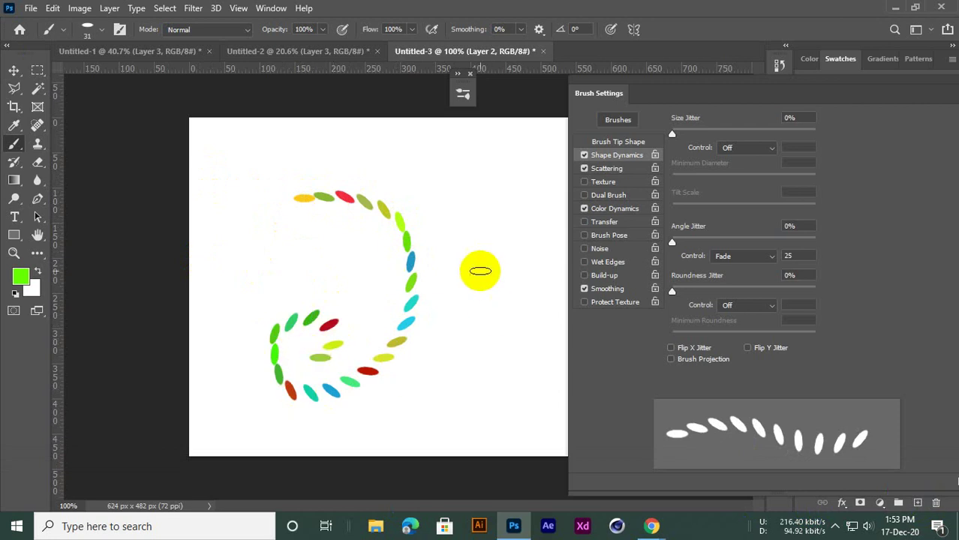
key("ctrl+z")
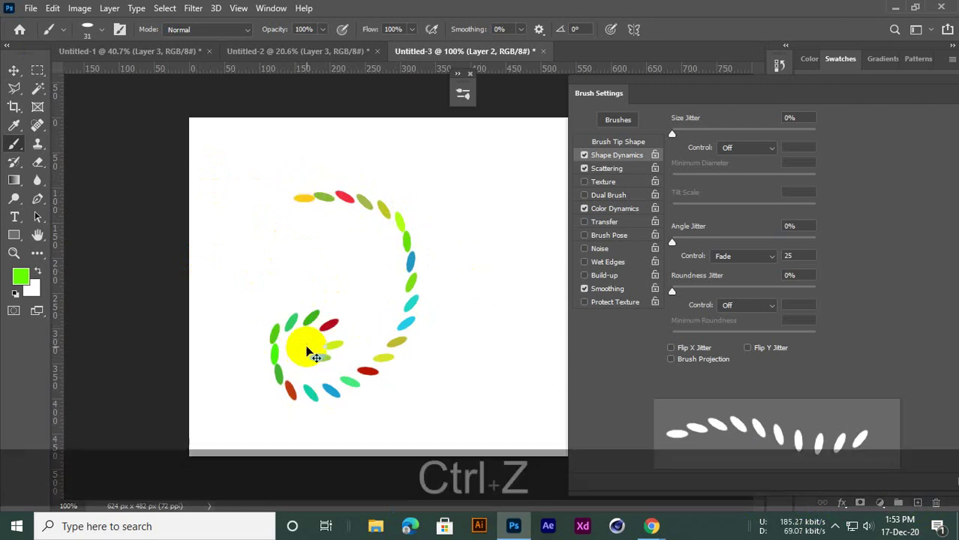
key("ctrl+z")
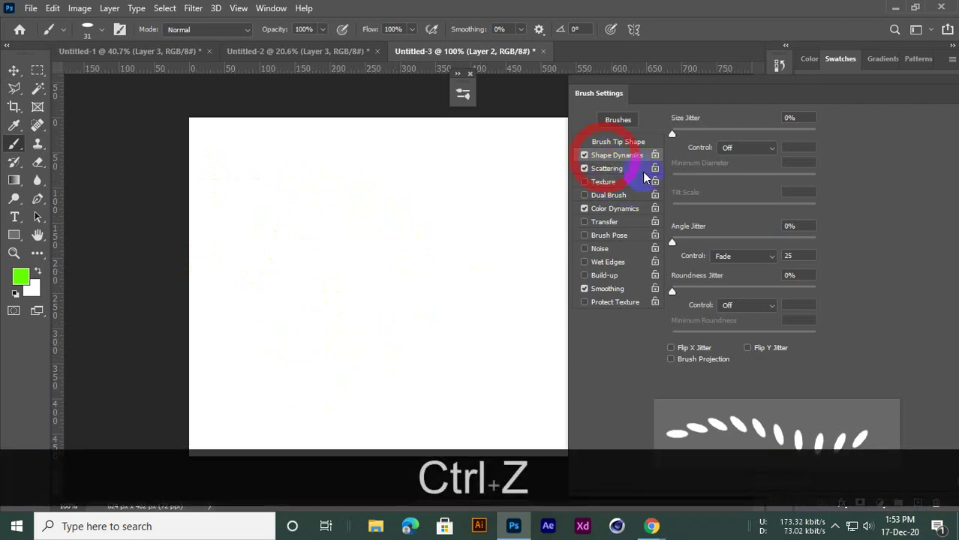
Turn the Angle Jitter Control off and paint a dotted spiral test stroke.
left_click(730, 150)
left_click(728, 147)
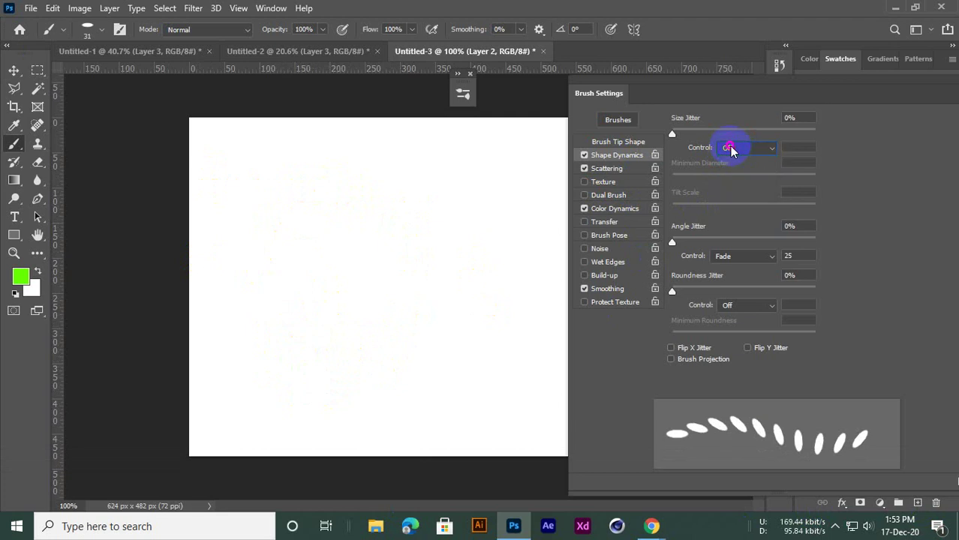
left_click(722, 257)
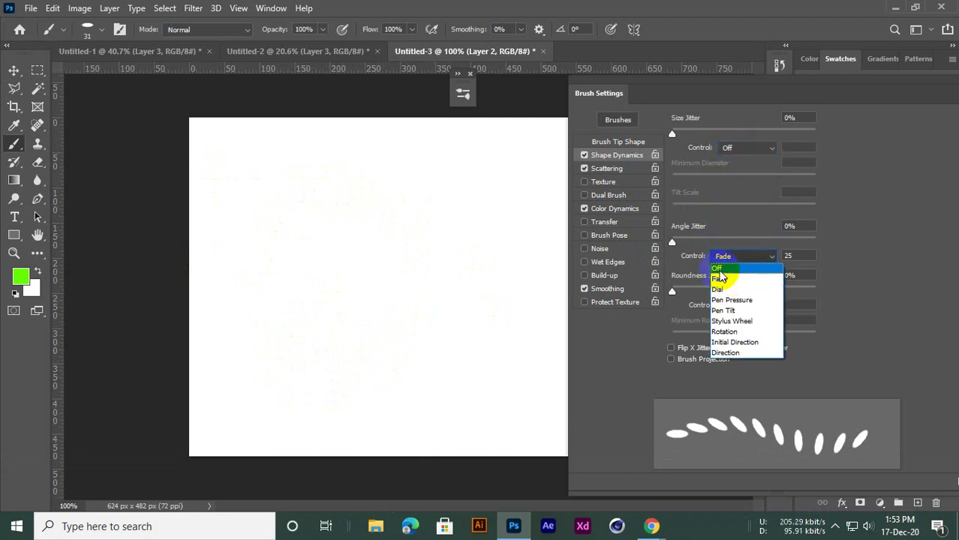
left_click(717, 268)
mouse_move(239, 183)
left_mouse_down()
mouse_move(412, 178)
mouse_move(447, 205)
mouse_move(439, 309)
mouse_move(392, 346)
mouse_move(297, 342)
mouse_move(282, 302)
mouse_move(310, 270)
mouse_move(344, 311)
mouse_move(328, 329)
left_mouse_up()
left_click_drag(290, 183, 306, 184)
Undo stray dabs and stamp single test dabs beside the red dot.
key("ctrl+z")
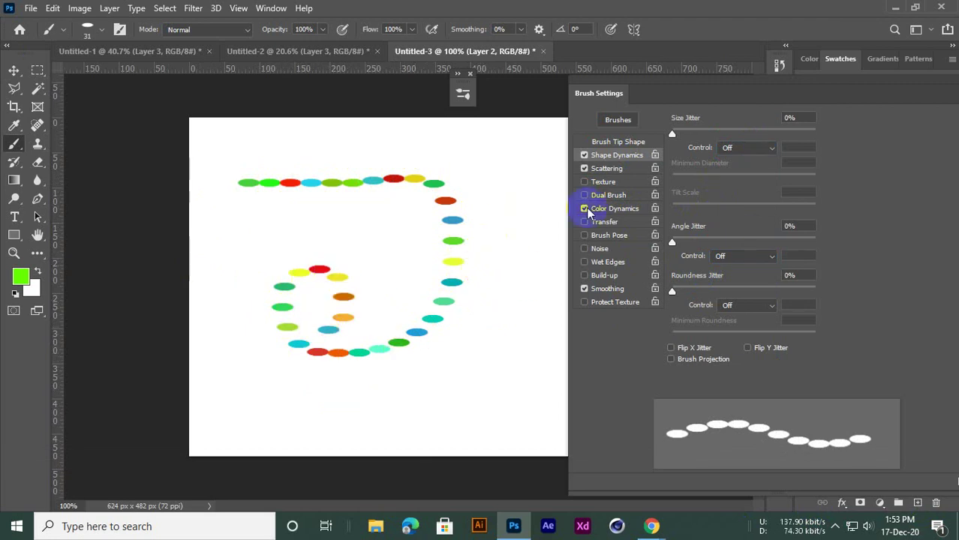
left_click(424, 210)
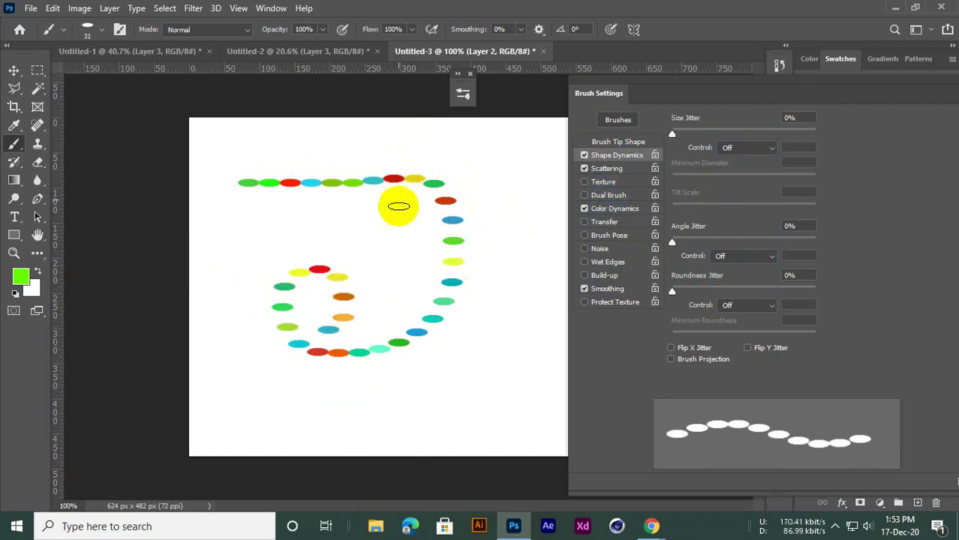
left_click(445, 201)
key("ctrl+z")
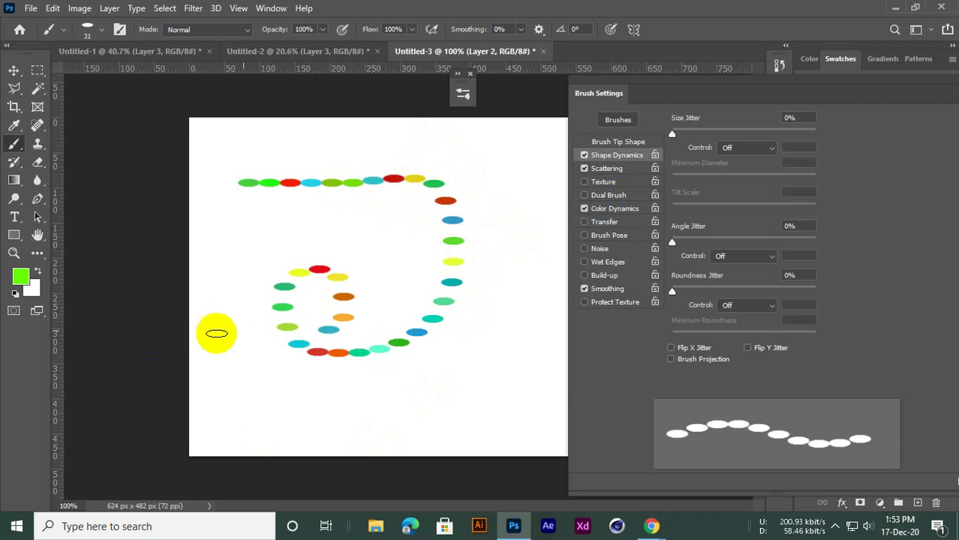
Set Angle Jitter Control to Direction, test a stroke, then delete both test layers.
left_click(714, 259)
left_click(724, 360)
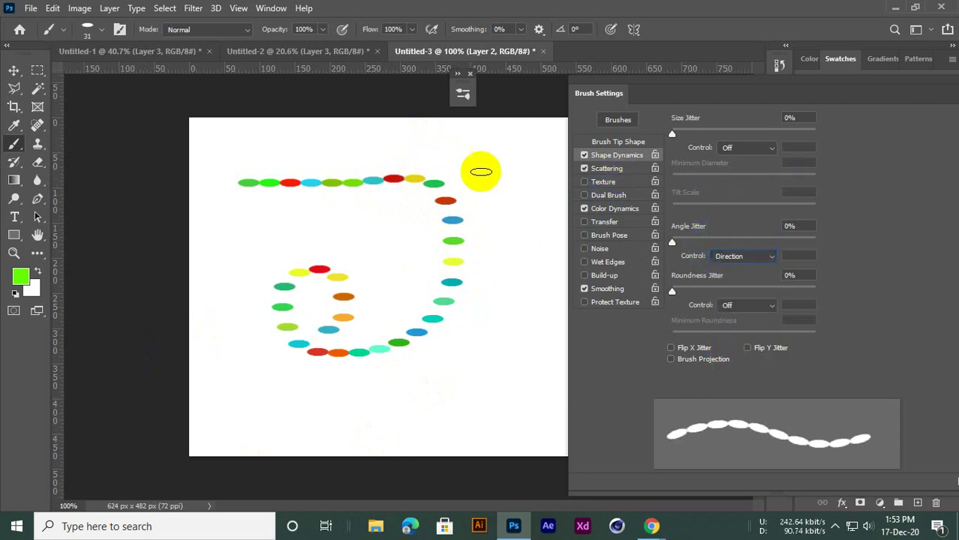
mouse_move(451, 168)
left_mouse_down()
mouse_move(533, 170)
mouse_move(551, 233)
mouse_move(545, 321)
mouse_move(471, 381)
mouse_move(448, 363)
mouse_move(465, 308)
mouse_move(495, 311)
left_mouse_up()
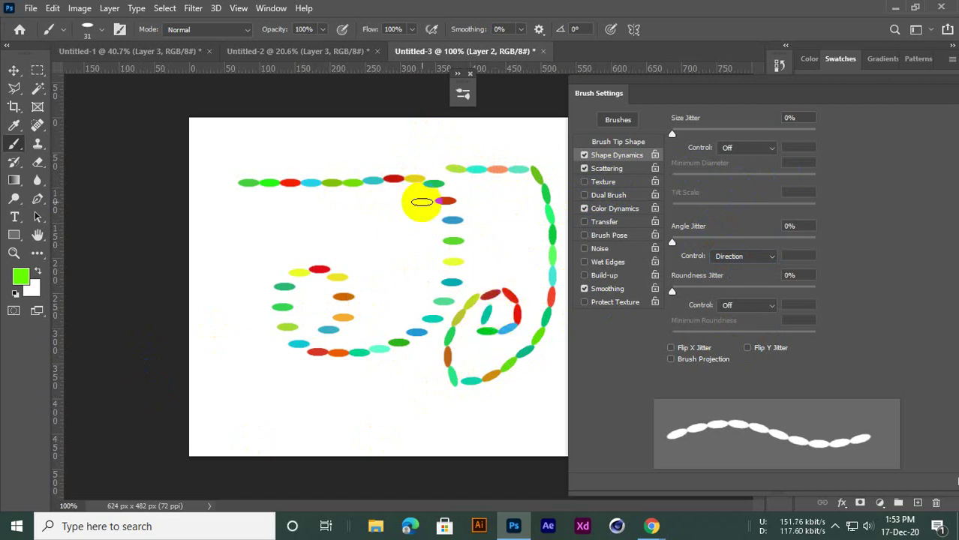
left_click_drag(670, 79, 497, 93)
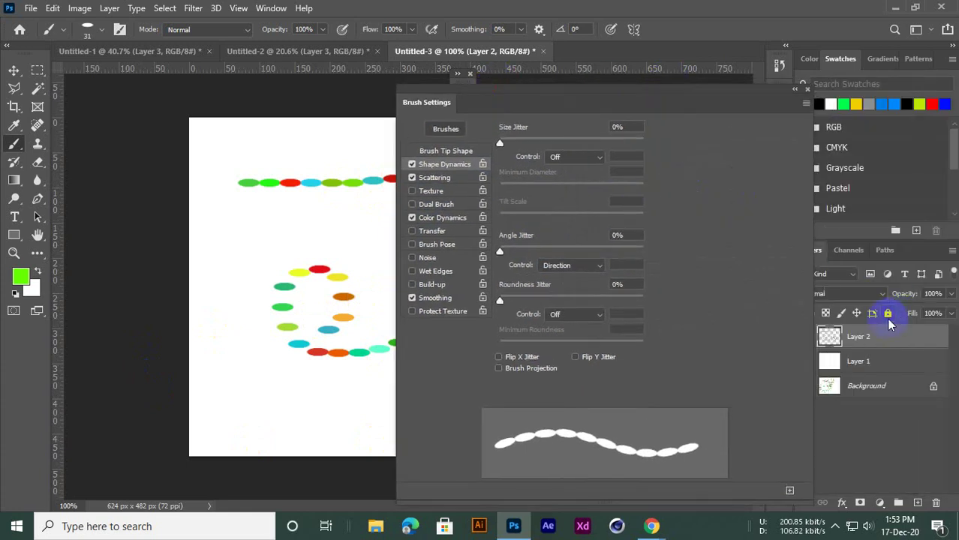
key("Delete")
key("Delete")
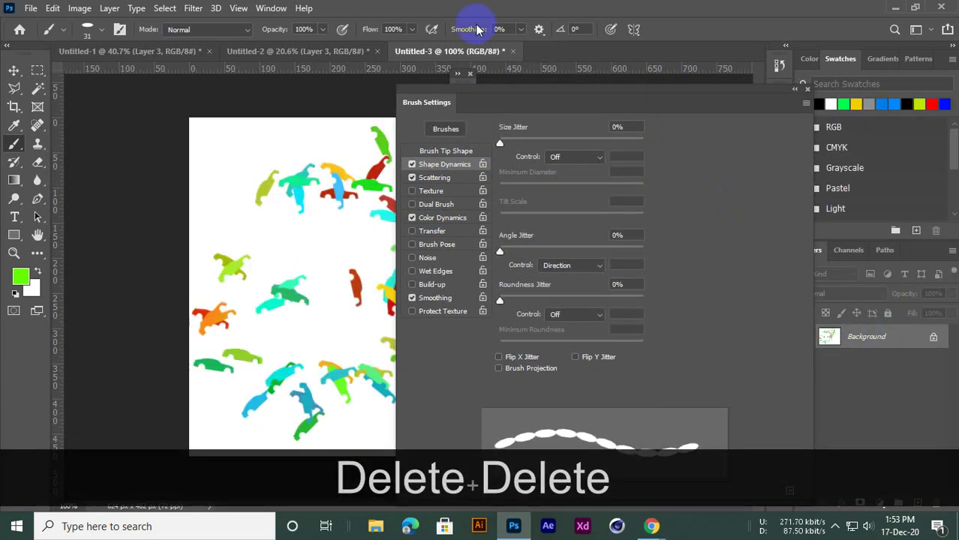
Scroll through the related bokeh images in Chrome's bg search, then return to Photoshop.
mouse_move(619, 518)
left_click(612, 491)
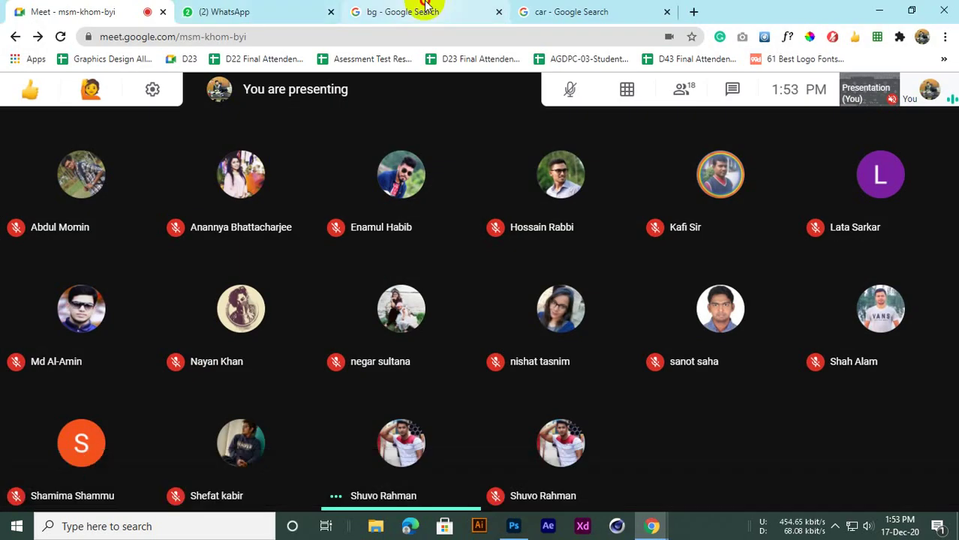
left_click(425, 10)
scroll(689, 323, "down", 2)
scroll(685, 317, "up", 2)
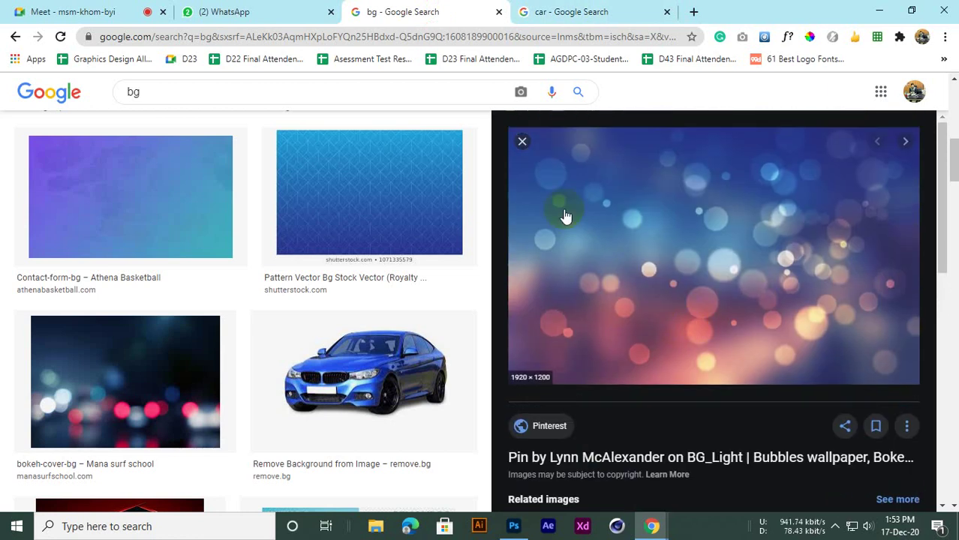
scroll(710, 289, "down", 3)
scroll(702, 301, "down", 2)
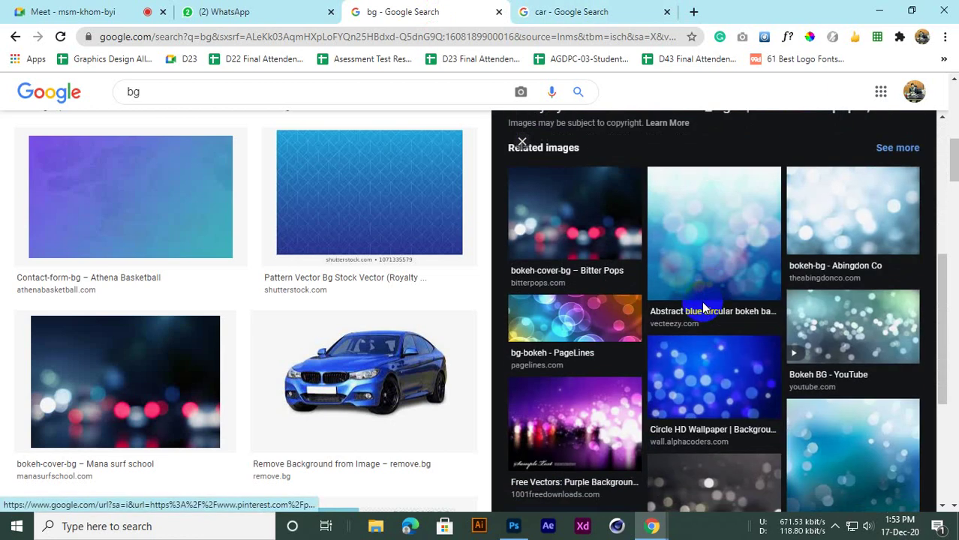
scroll(700, 304, "up", 2)
scroll(694, 299, "up", 2)
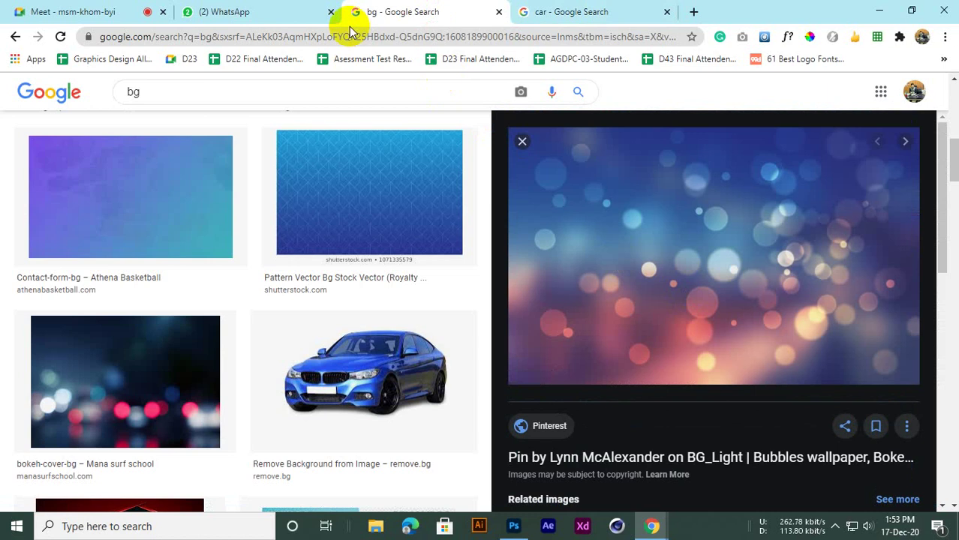
left_click(514, 526)
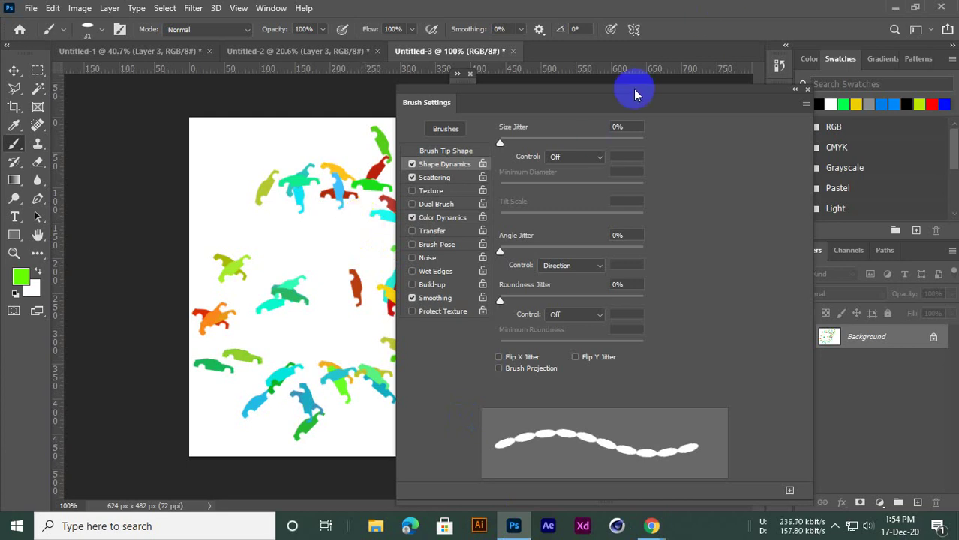
Close Untitled-3 without saving and create a new blank 624×482 document.
left_click_drag(636, 85, 548, 108)
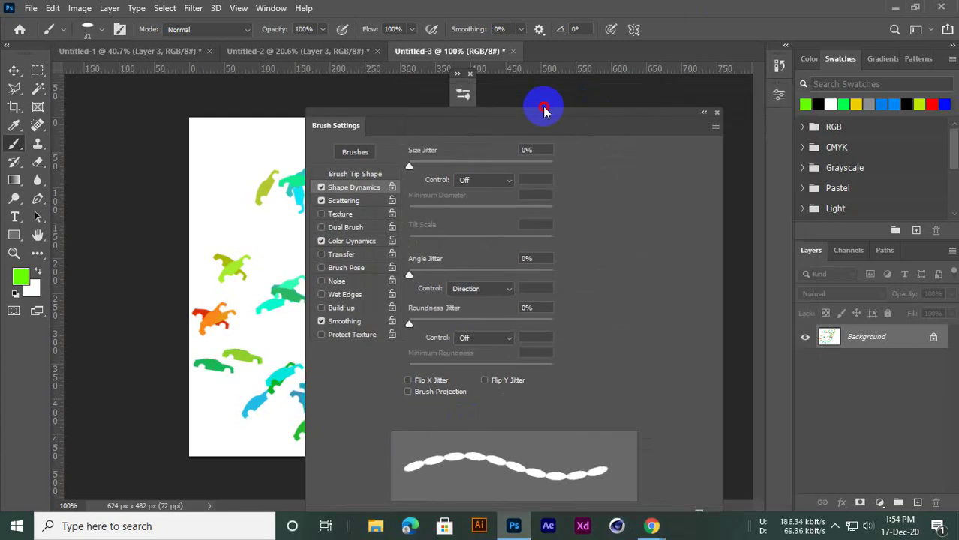
left_click(513, 52)
left_click(475, 202)
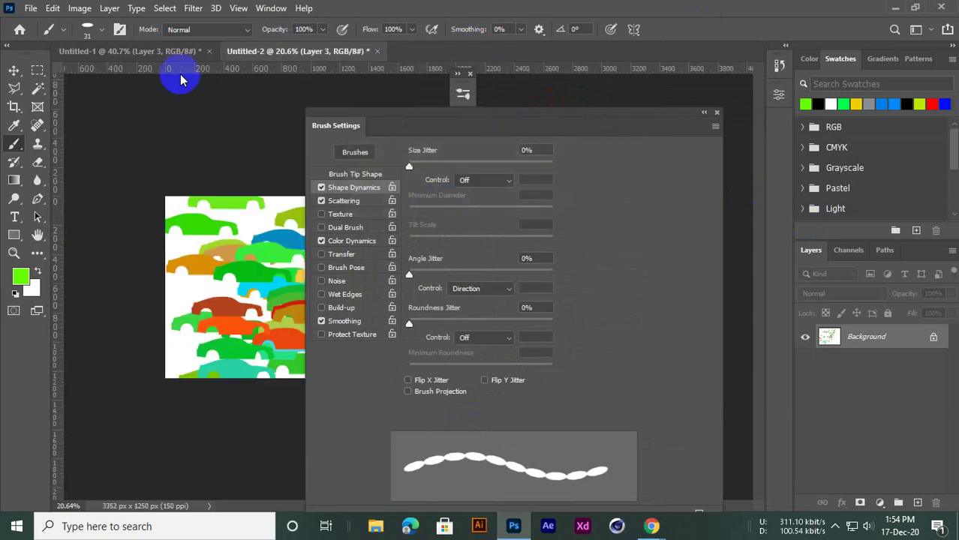
key("ctrl+n")
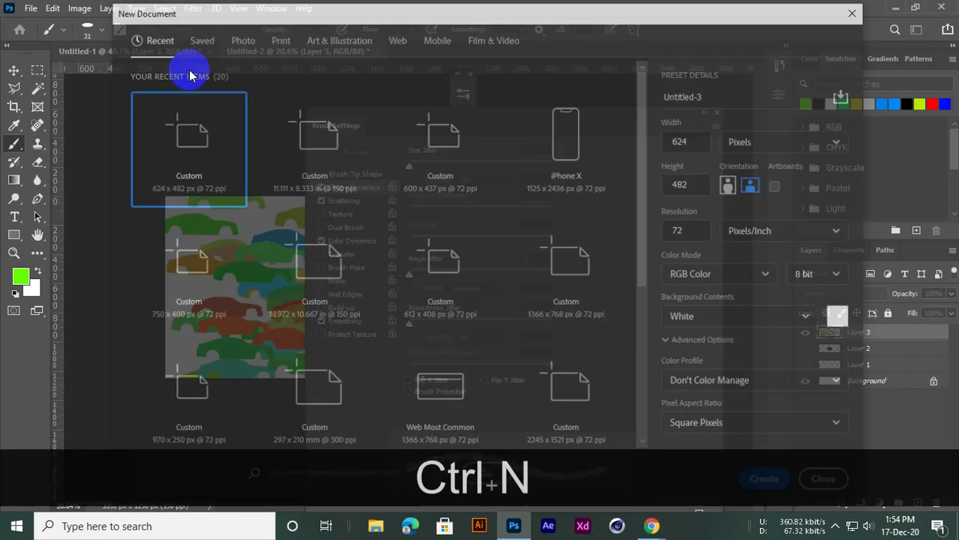
key("Return")
Turn off Shape Dynamics, Scattering and Color Dynamics for the regular Brush tool.
left_click_drag(525, 112, 923, 105)
right_click(21, 148)
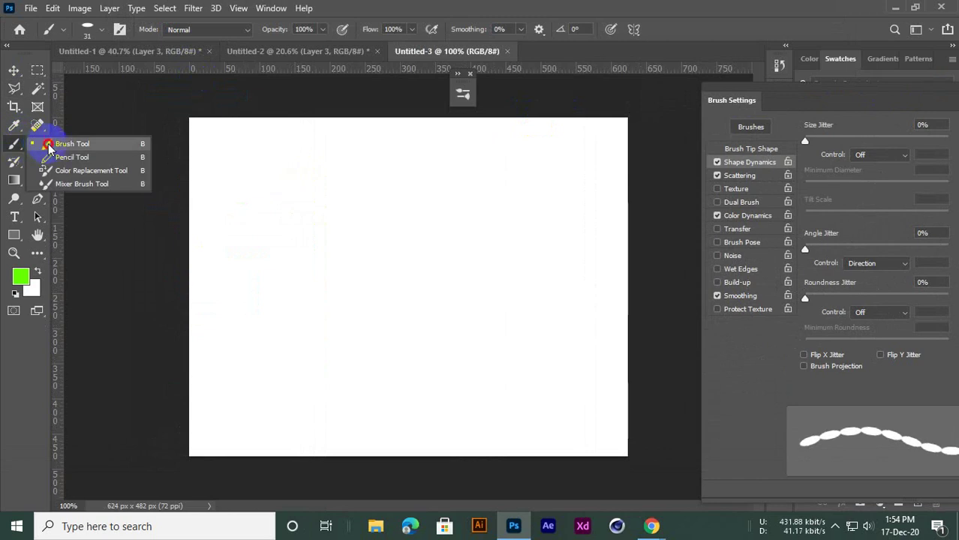
left_click(45, 143)
left_click(87, 30)
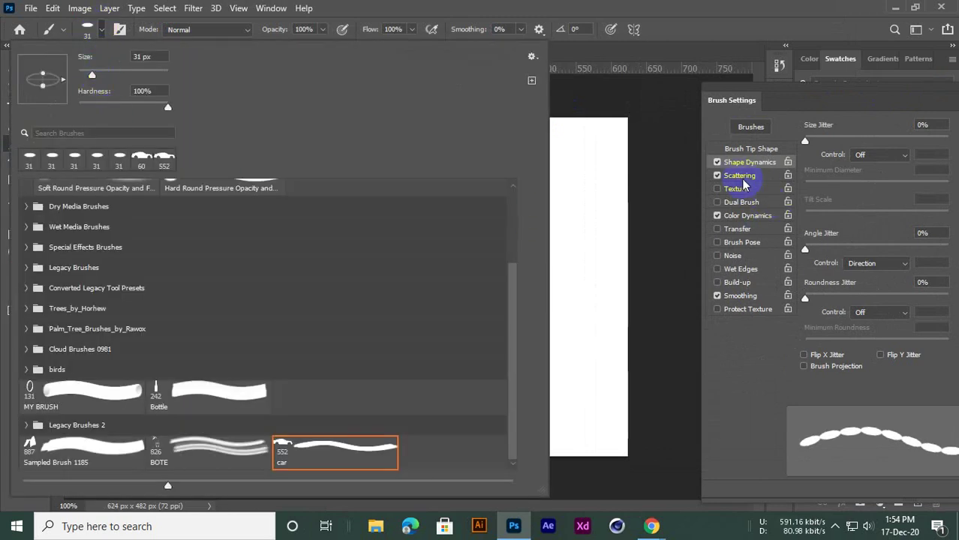
left_click(719, 162)
left_click(717, 176)
left_click(717, 215)
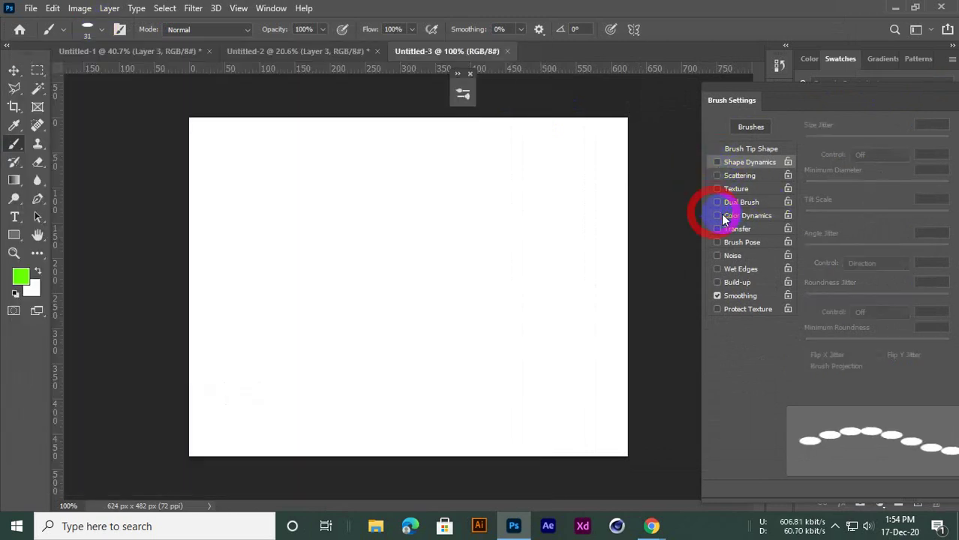
Browse the saved tool presets and brush preset picker, resizing the preset list.
right_click(12, 145)
left_click(45, 142)
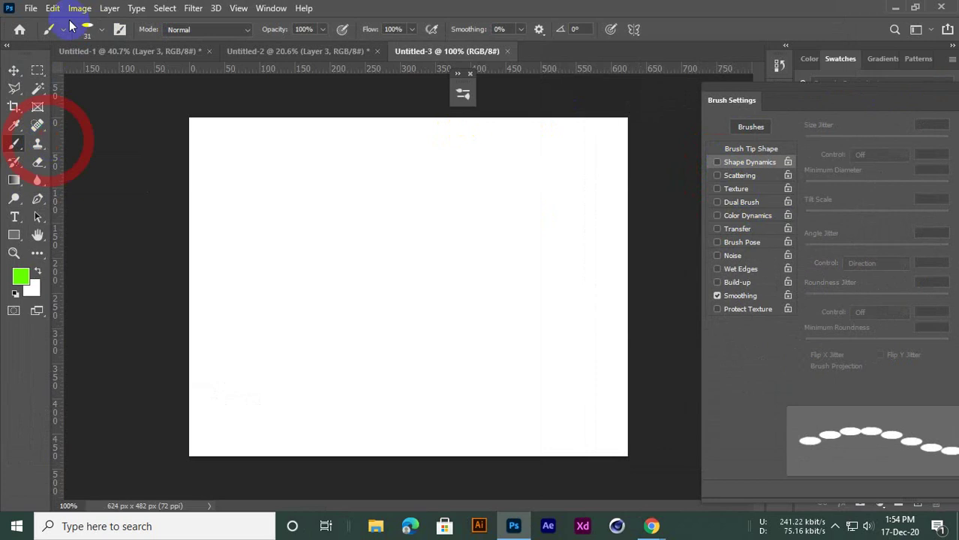
left_click(61, 29)
left_click(50, 32)
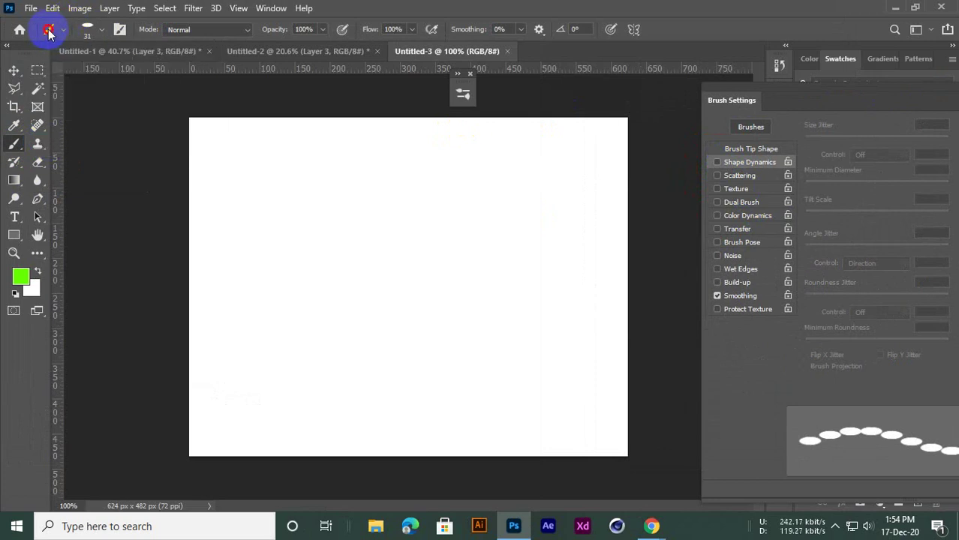
left_click(203, 64)
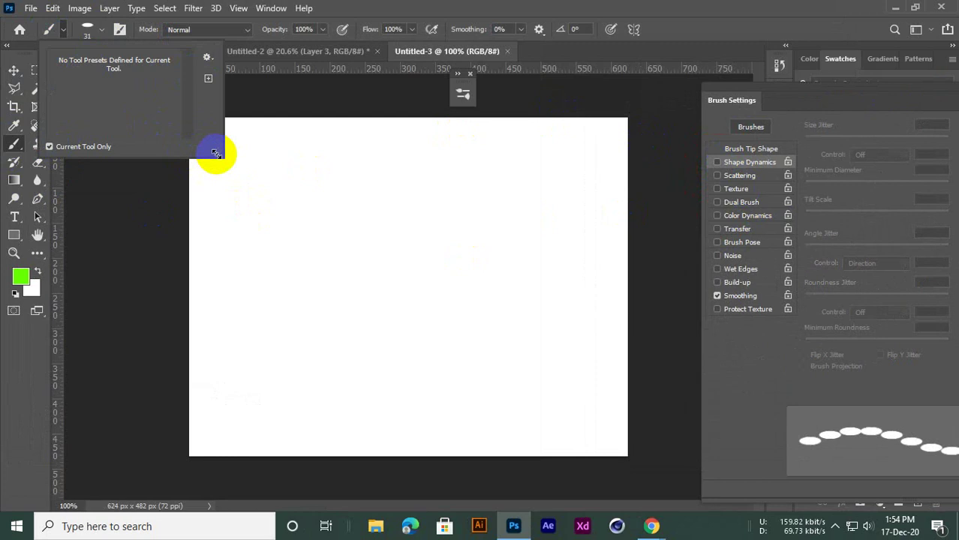
left_click_drag(219, 154, 293, 351)
left_click(91, 30)
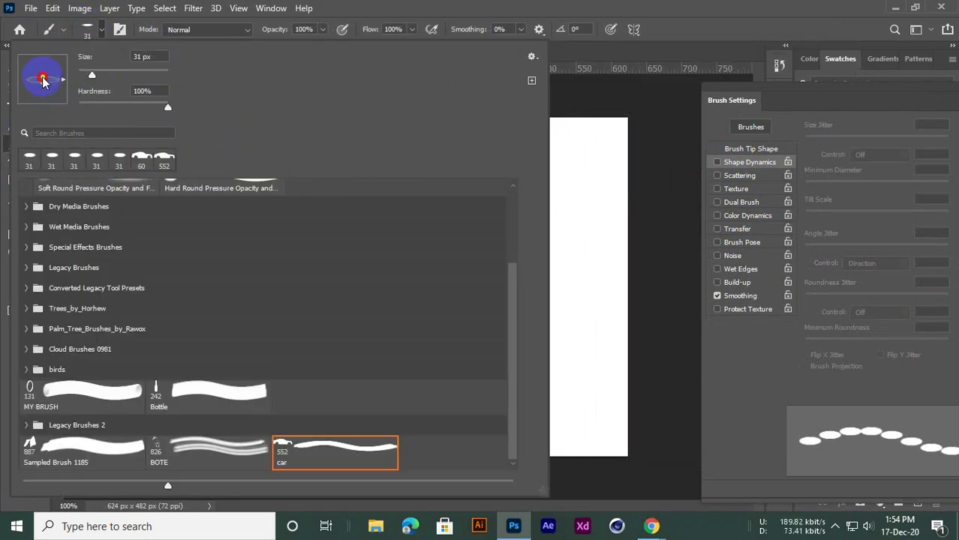
left_click(477, 9)
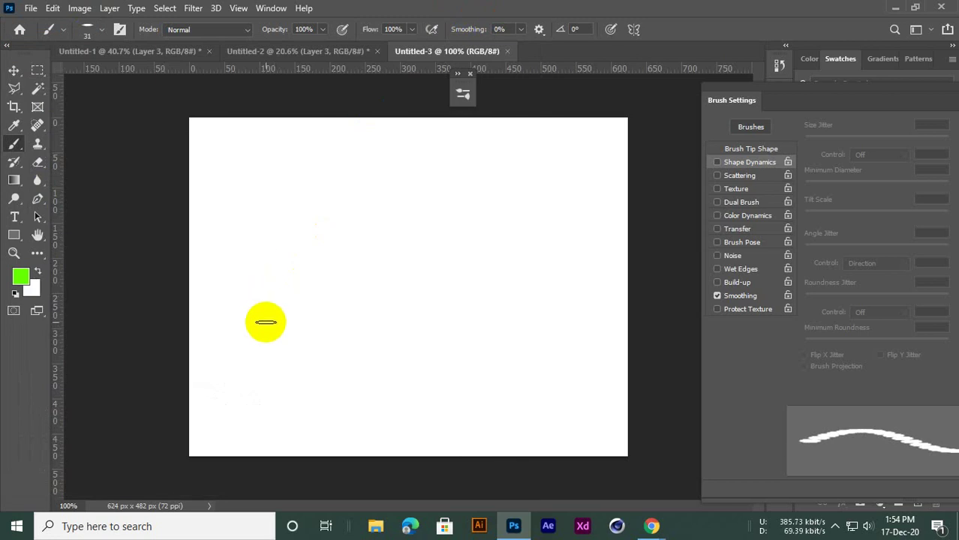
Enlarge the brush to 45 px and test a stroke of green dabs, then undo it.
key("bracketright")
key("bracketright")
key("bracketright")
mouse_move(261, 330)
left_mouse_down()
mouse_move(256, 311)
mouse_move(281, 262)
left_mouse_up()
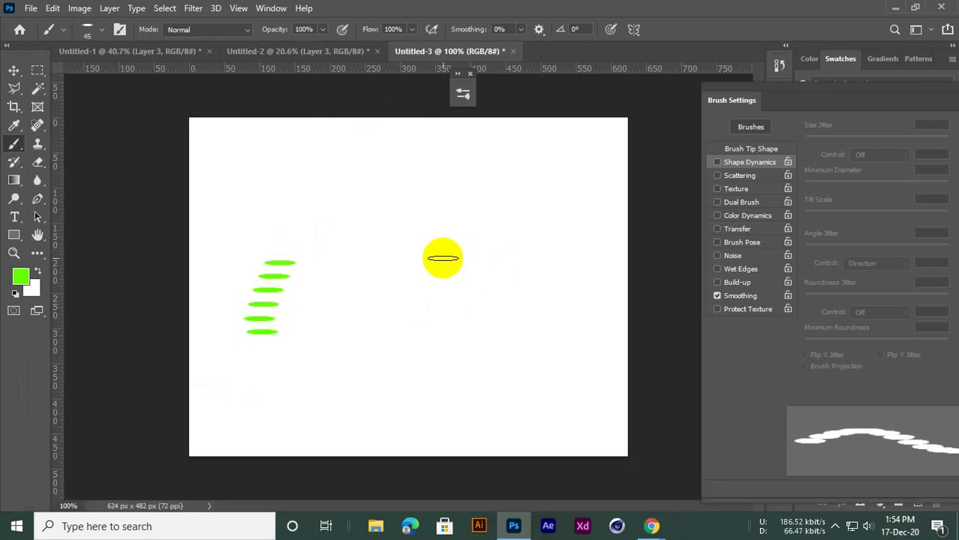
key("ctrl+z")
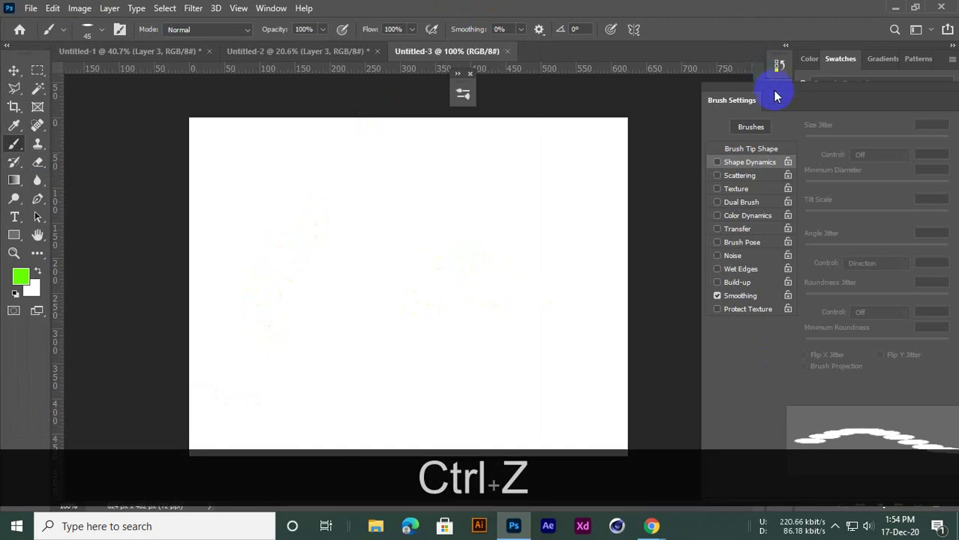
mouse_move(777, 91)
left_mouse_down()
mouse_move(663, 68)
mouse_move(615, 45)
left_mouse_up()
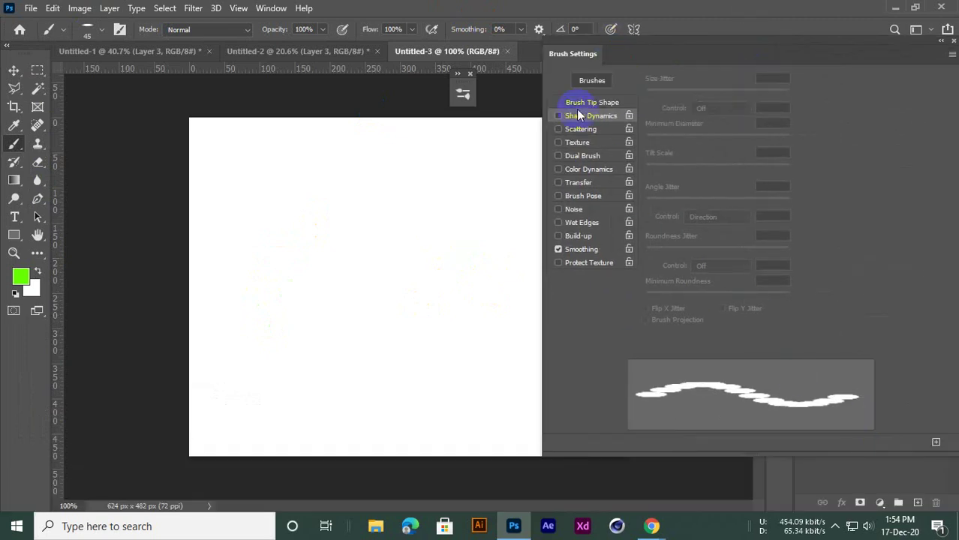
Reduce the brush tip spacing to 1% and re-maximize the Photoshop window.
left_click(579, 104)
left_click_drag(758, 331, 572, 353)
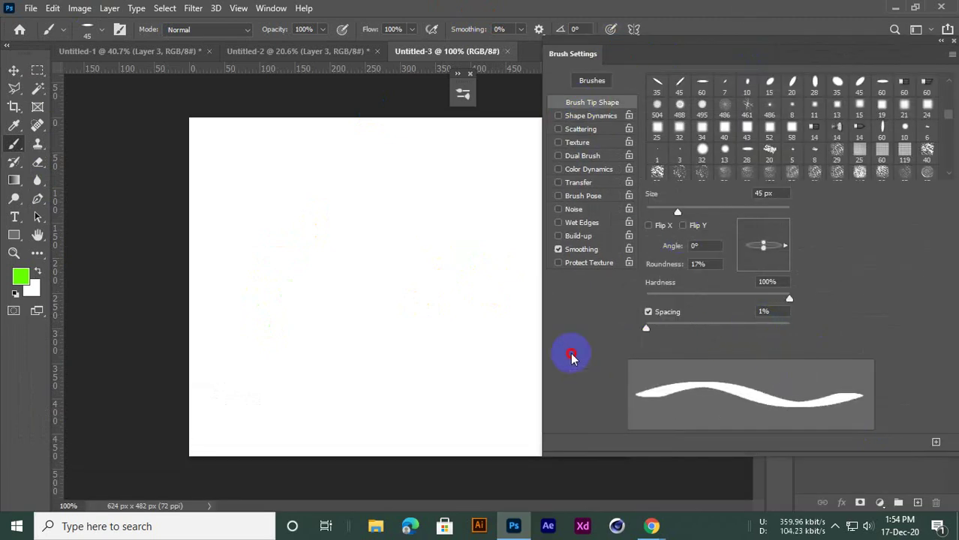
double_click(714, 9)
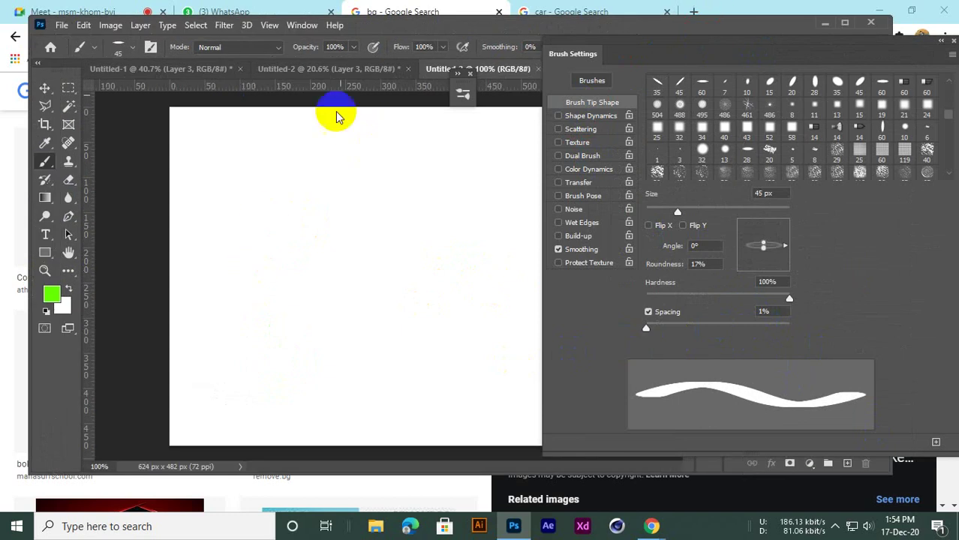
double_click(357, 27)
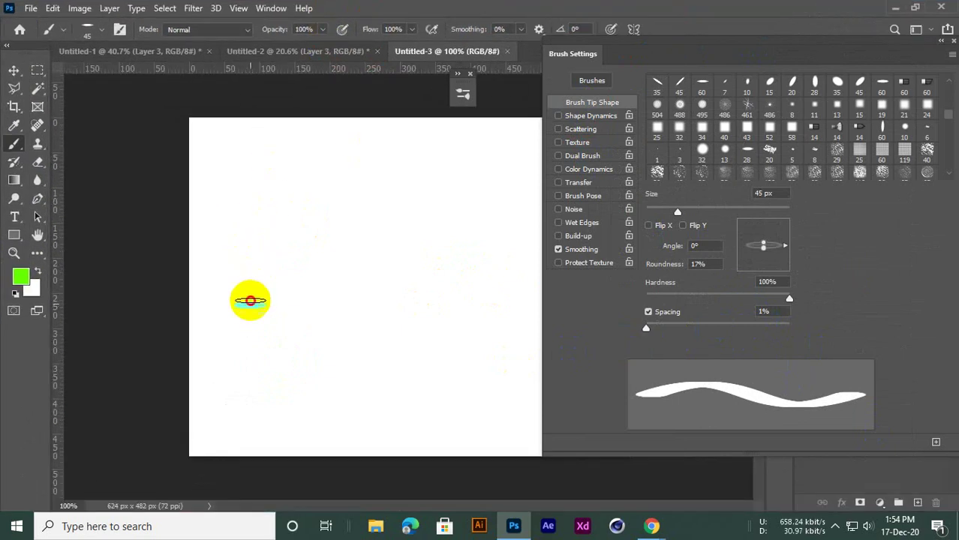
Paint thick green test strokes, then clear the canvas by filling it white.
mouse_move(249, 299)
left_mouse_down()
mouse_move(285, 220)
mouse_move(360, 180)
mouse_move(411, 319)
left_mouse_up()
mouse_move(408, 354)
left_mouse_down()
mouse_move(348, 416)
mouse_move(308, 361)
mouse_move(316, 325)
mouse_move(450, 227)
mouse_move(479, 261)
mouse_move(488, 340)
mouse_move(463, 428)
mouse_move(415, 451)
mouse_move(370, 454)
mouse_move(313, 439)
mouse_move(250, 412)
mouse_move(241, 382)
mouse_move(249, 342)
left_mouse_up()
key("ctrl+minus")
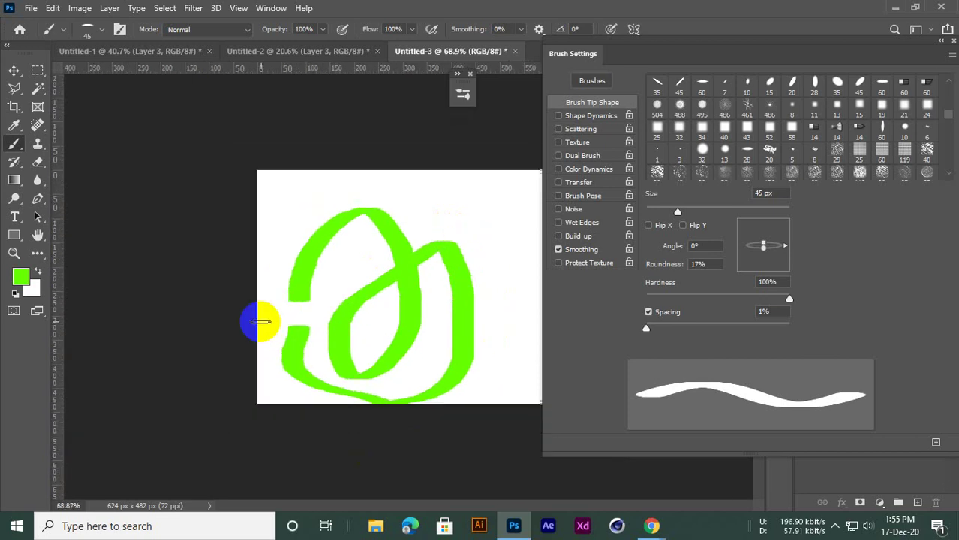
mouse_move(449, 182)
left_mouse_down()
mouse_move(523, 338)
mouse_move(531, 198)
left_mouse_up()
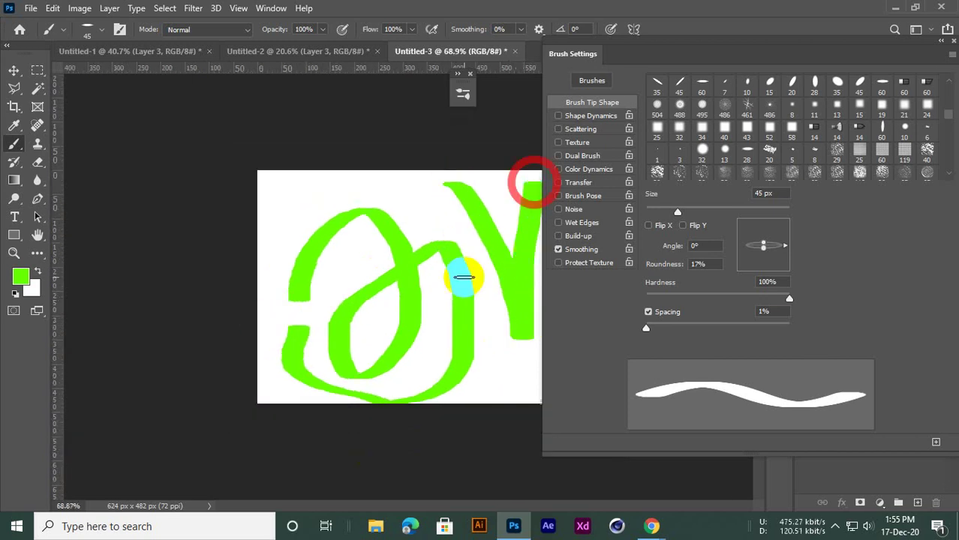
key("ctrl+minus")
key("ctrl+plus")
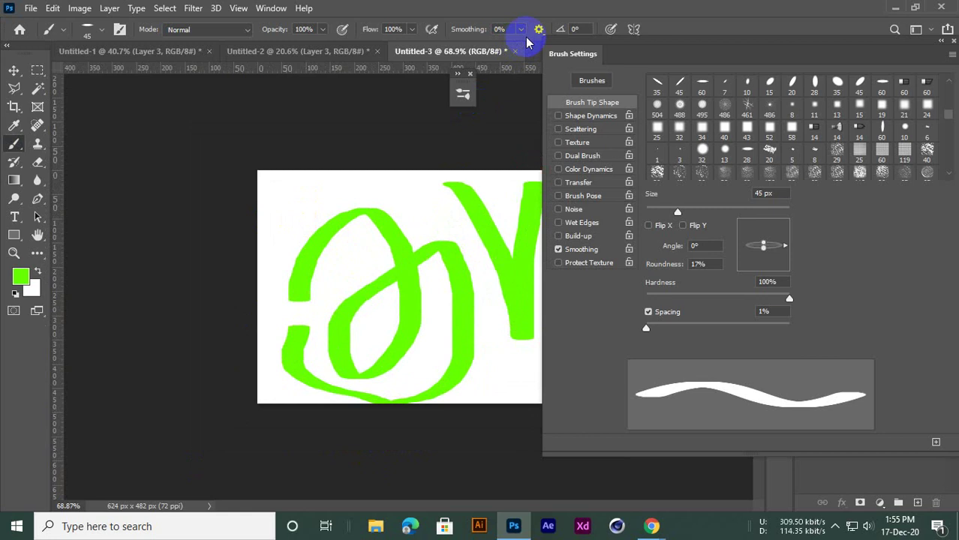
key("Delete")
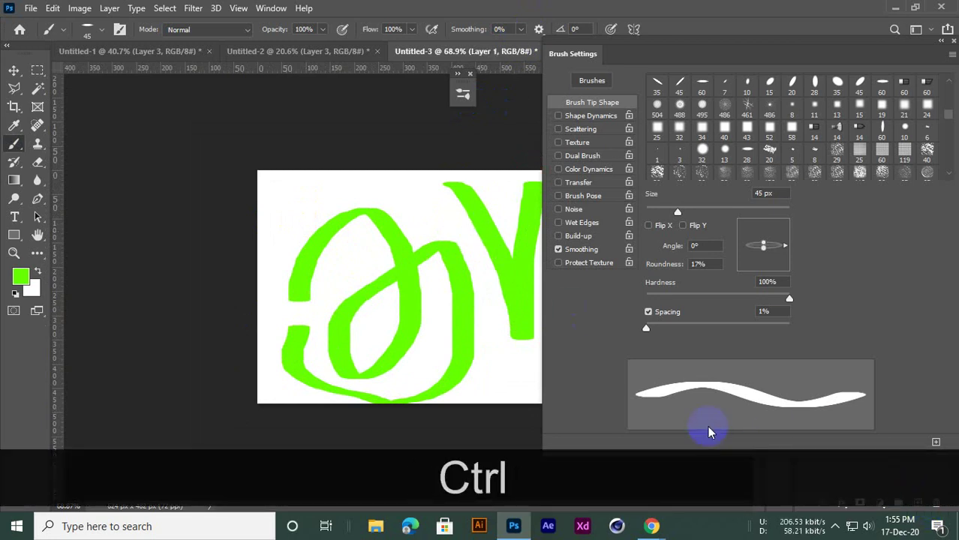
key("ctrl+BackSpace")
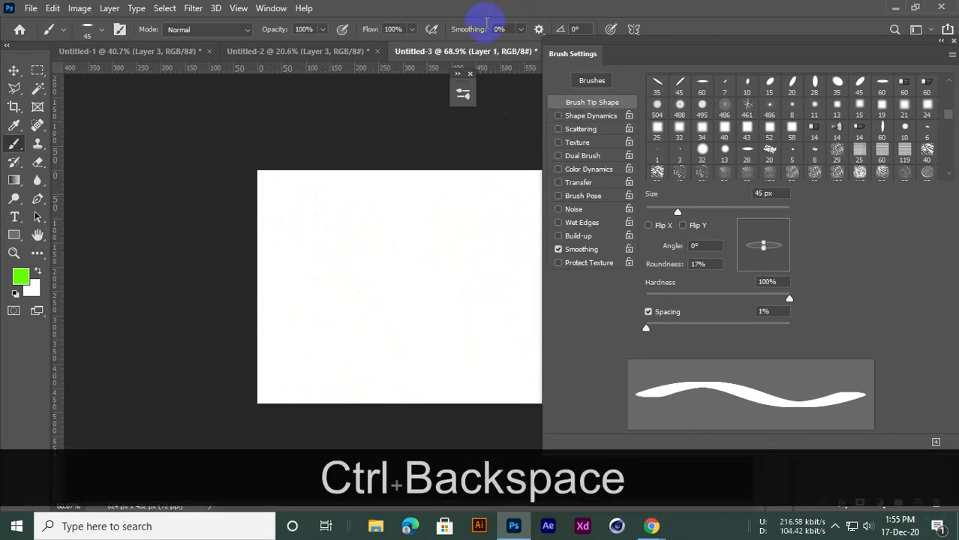
Raise Smoothing to 55% and paint a smooth green calligraphic curve.
left_click_drag(523, 36, 557, 45)
scroll(364, 242, "up", 5)
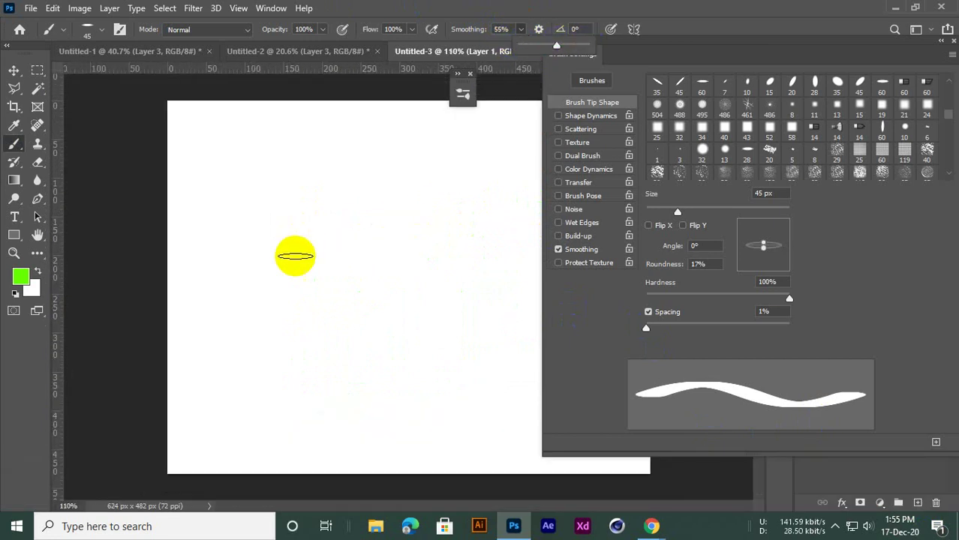
mouse_move(261, 342)
left_mouse_down()
mouse_move(259, 306)
mouse_move(309, 227)
mouse_move(354, 215)
mouse_move(387, 231)
mouse_move(386, 366)
mouse_move(361, 438)
mouse_move(298, 457)
mouse_move(306, 398)
mouse_move(416, 331)
mouse_move(451, 280)
mouse_move(466, 158)
mouse_move(466, 174)
left_mouse_up()
Reposition the green stroke with the Move tool and collapse the Brush Settings panel.
left_click(14, 70)
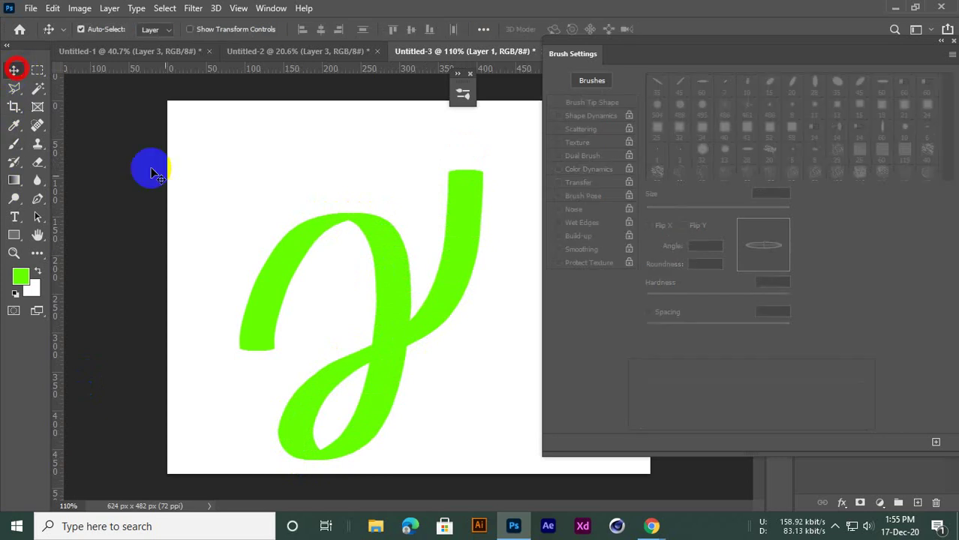
left_click_drag(360, 250, 294, 161)
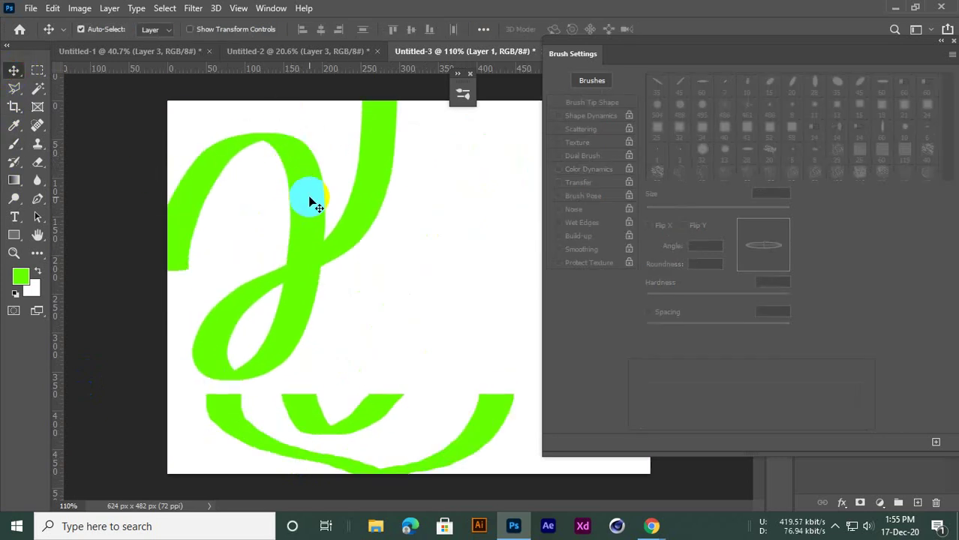
scroll(312, 204, "down", 2)
left_click_drag(313, 207, 307, 254)
left_click_drag(841, 47, 505, 82)
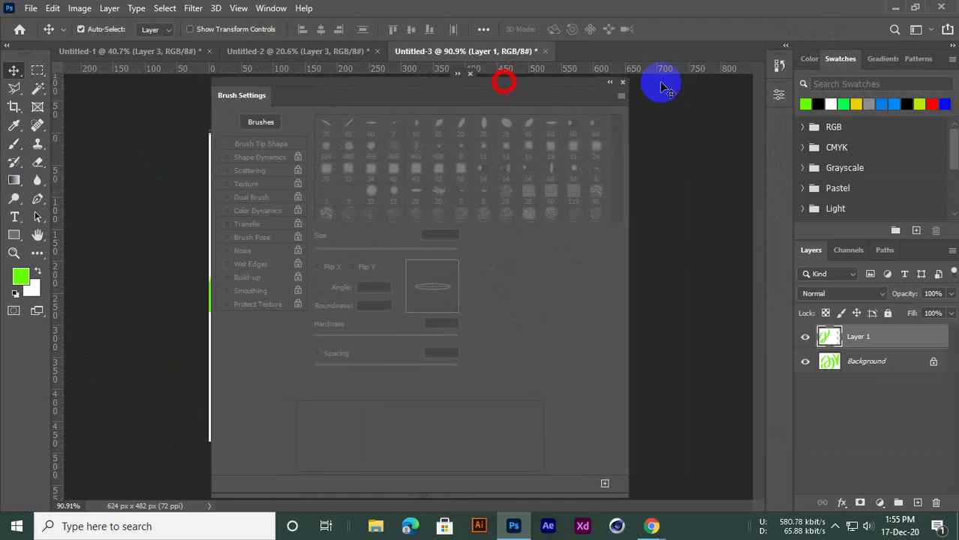
left_click(617, 86)
Delete Layer 1, close Untitled-3 and Untitled-2 without saving, and minimize Photoshop.
key("Delete")
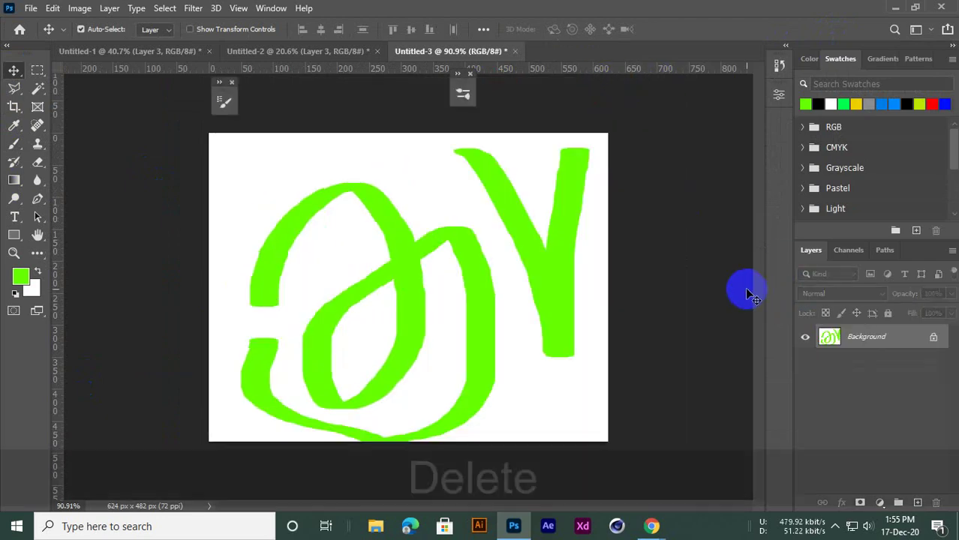
left_click(515, 51)
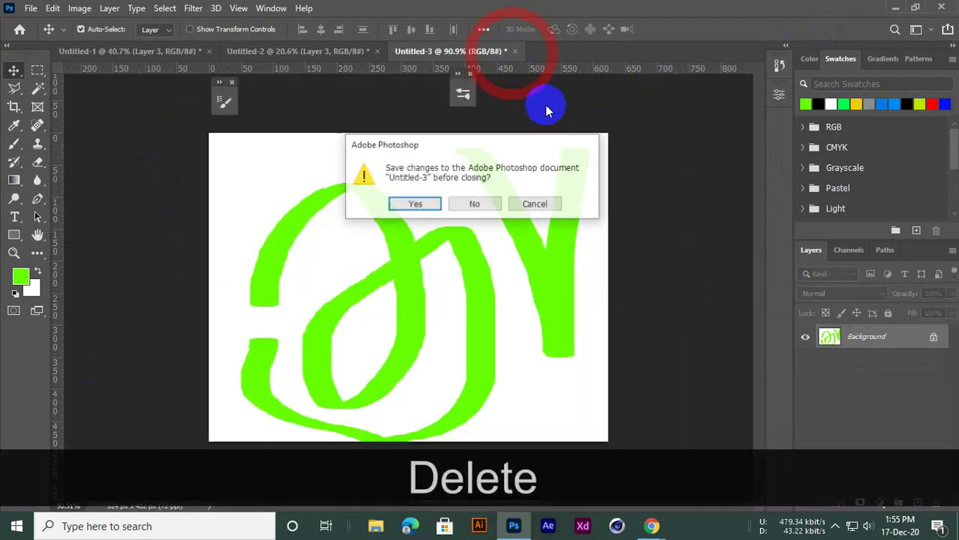
left_click(486, 203)
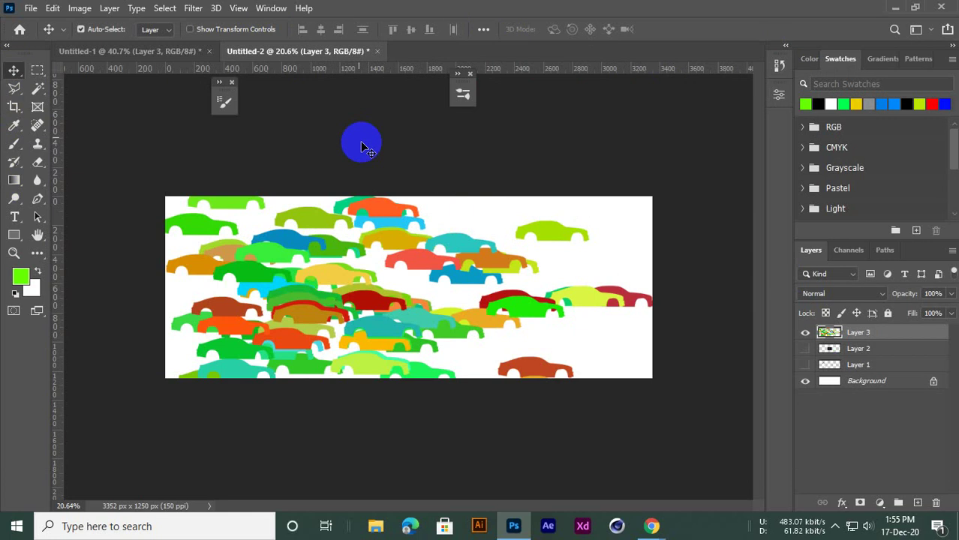
left_click(376, 51)
left_click(472, 202)
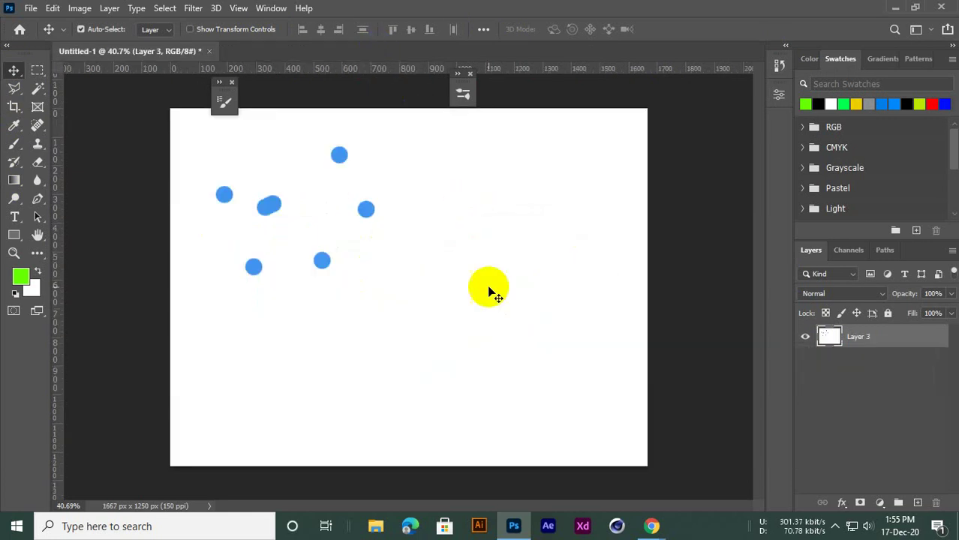
left_click(895, 7)
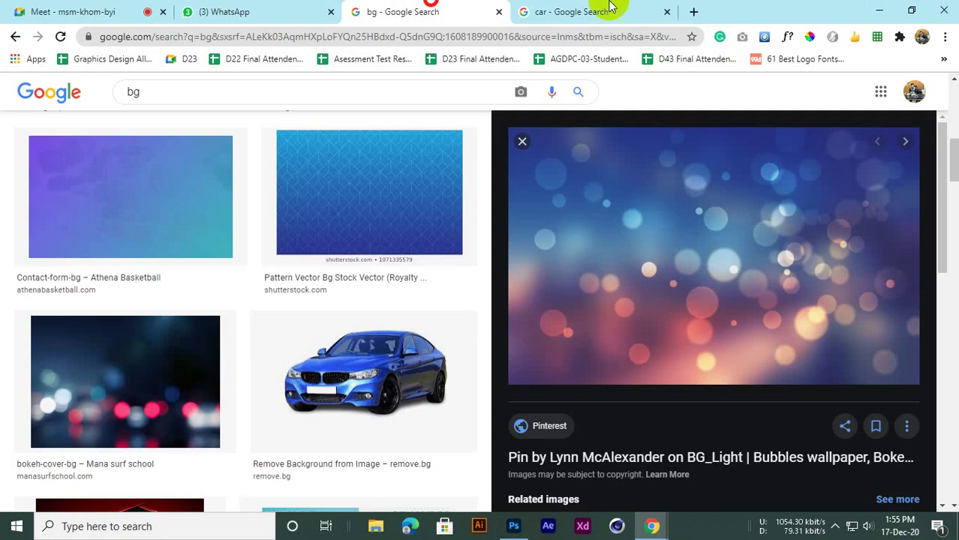
left_click(593, 11)
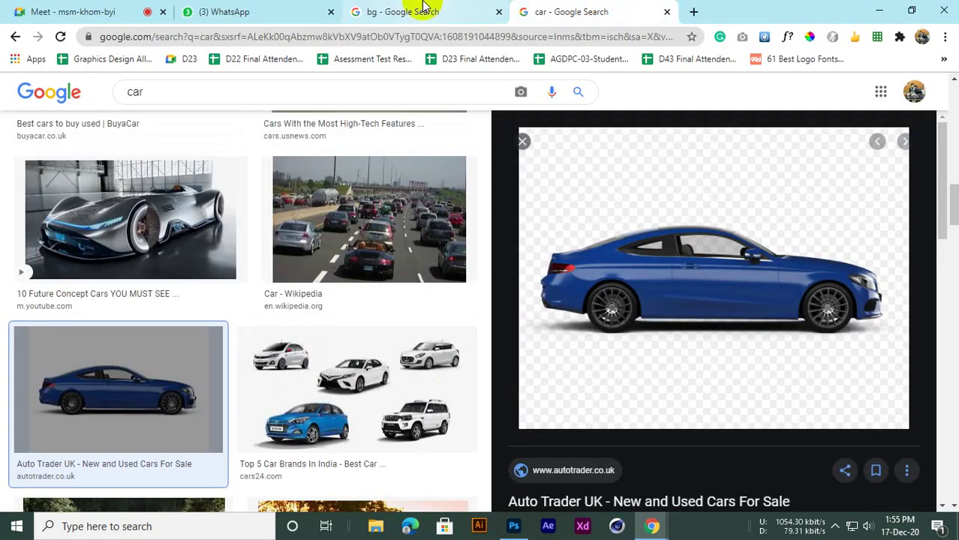
Return to the Google Meet tab and stop presenting the screen.
left_click(218, 9)
left_click(75, 10)
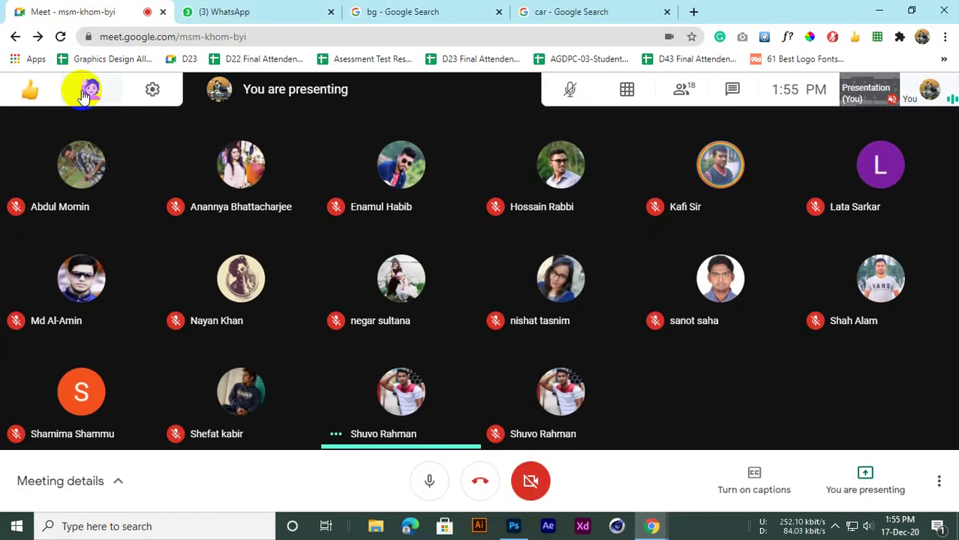
left_click(264, 8)
left_click(398, 11)
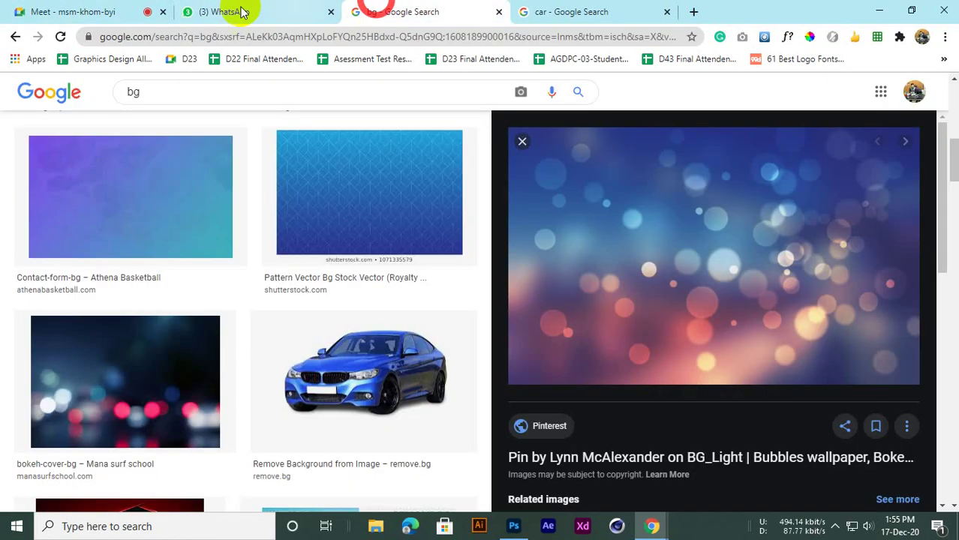
left_click(242, 11)
left_click(71, 11)
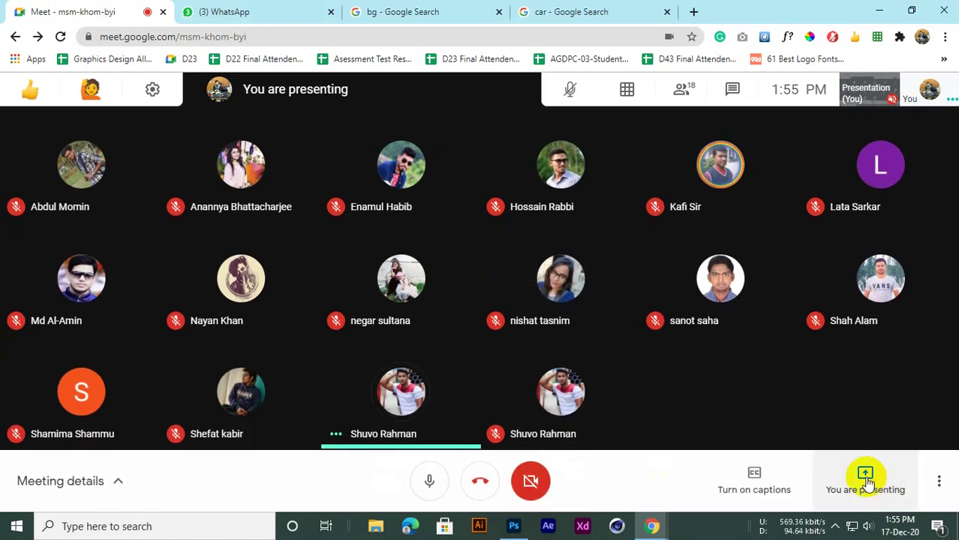
left_click(863, 475)
left_click(831, 415)
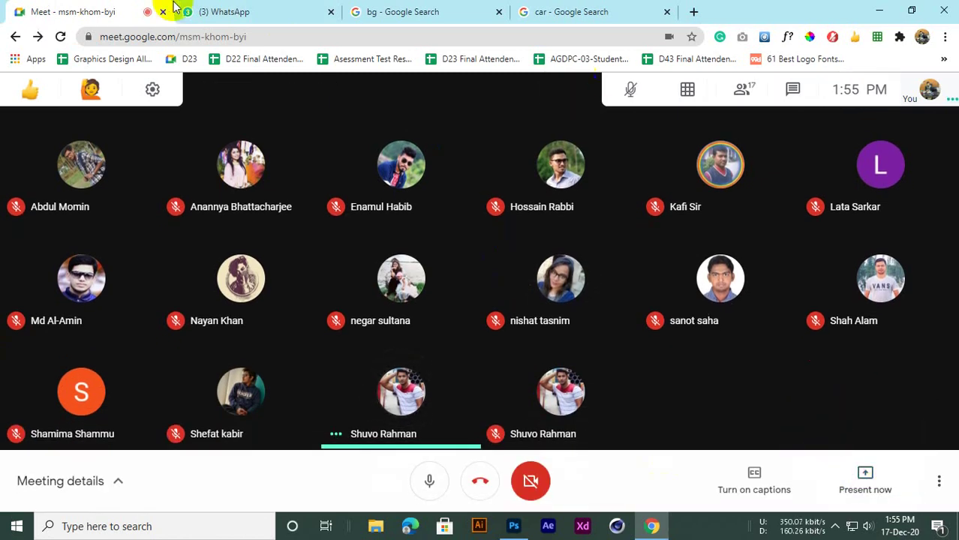
Switch off the microphone in the Meet call's control bar.
left_click(240, 10)
left_click(97, 8)
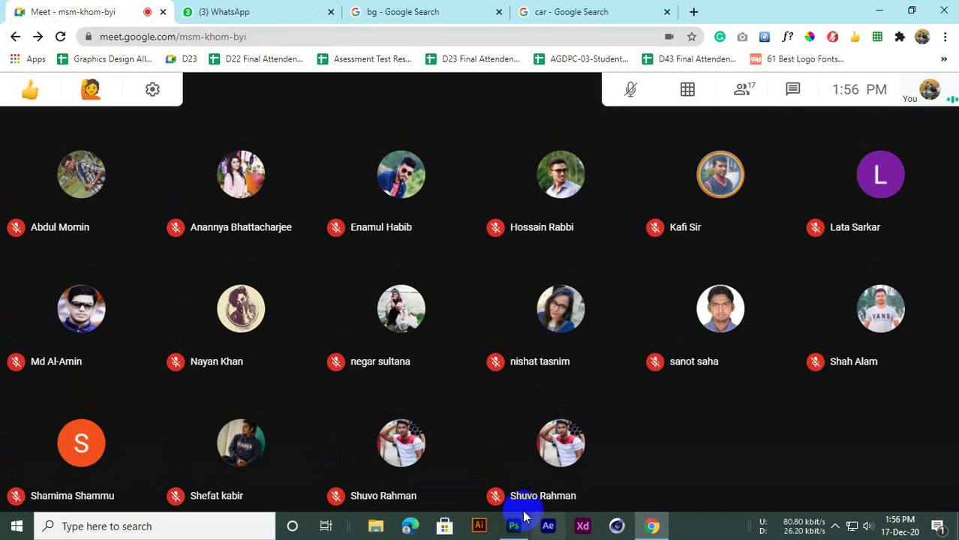
left_click(429, 480)
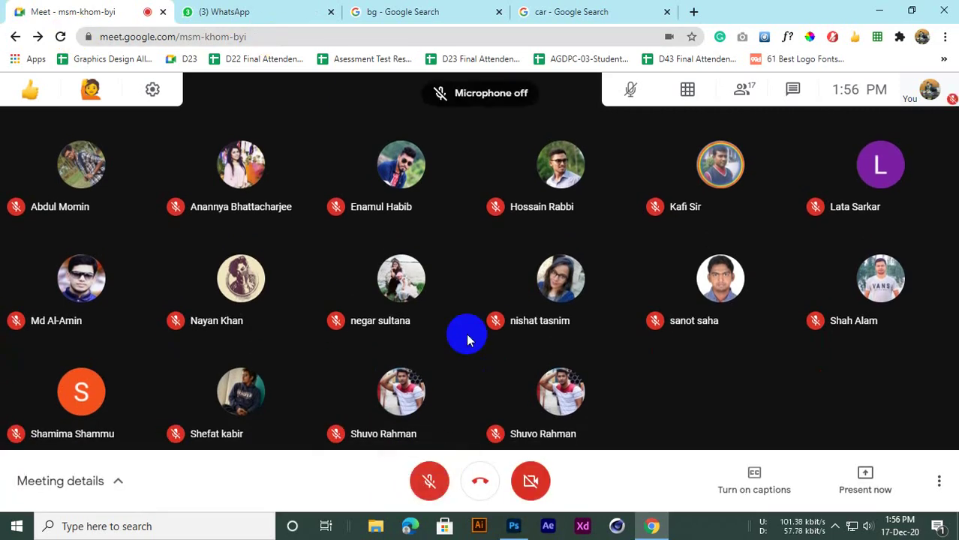
mouse_move(467, 340)
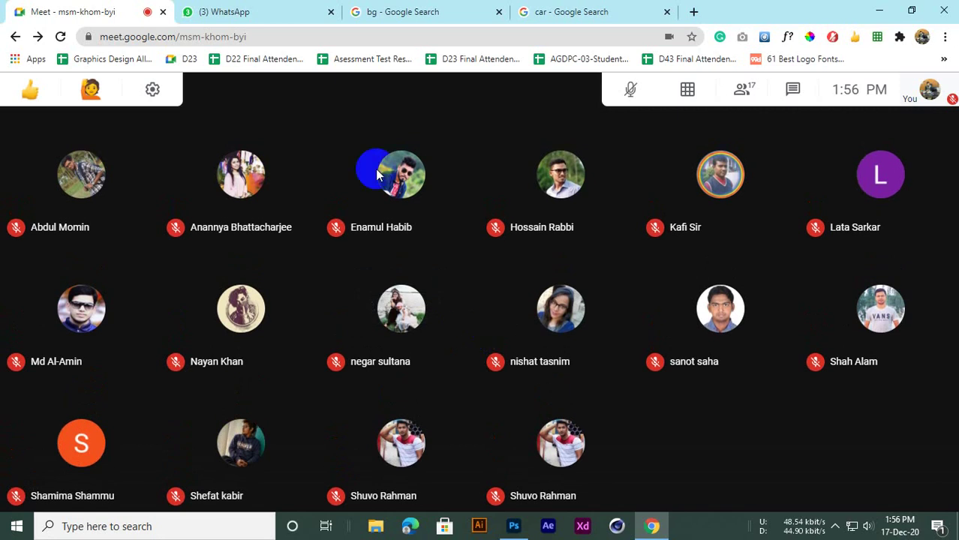
left_click(299, 9)
left_click(120, 6)
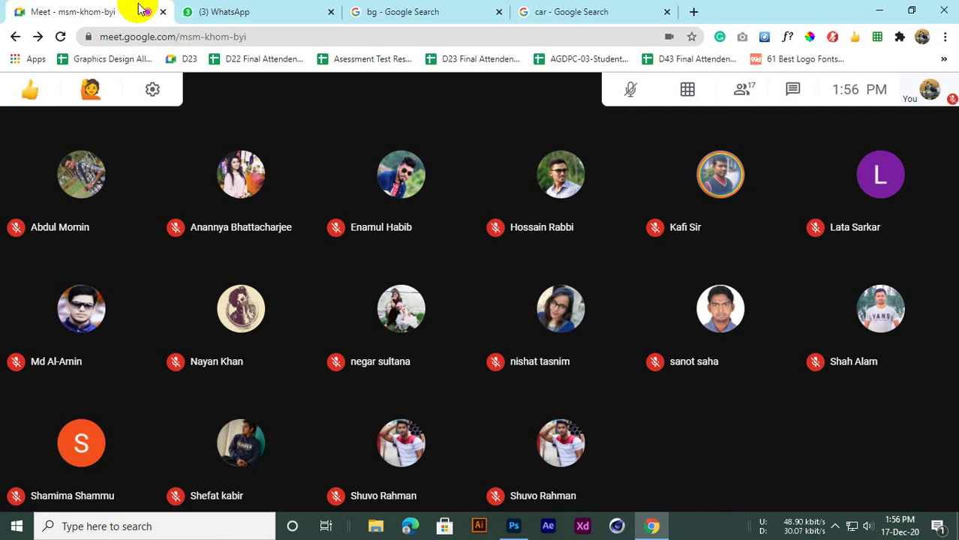
Download Screenshot (3816).png from the contact's WhatsApp chat and show it in its folder.
left_click(225, 10)
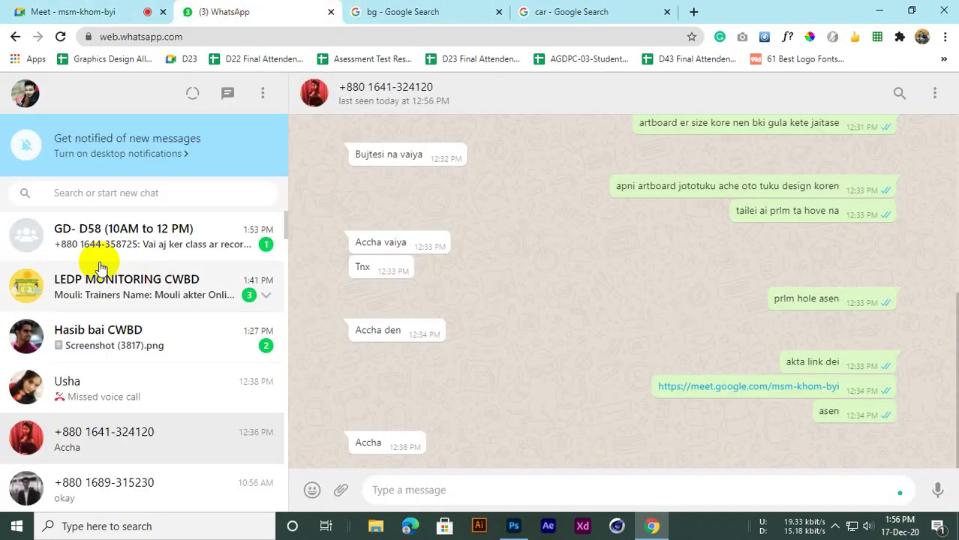
left_click(88, 336)
left_click(557, 356)
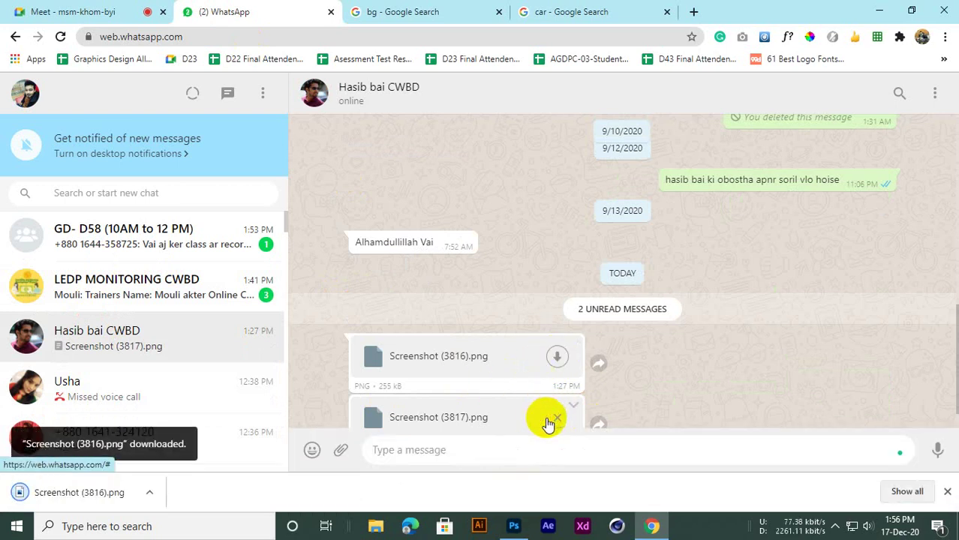
right_click(51, 499)
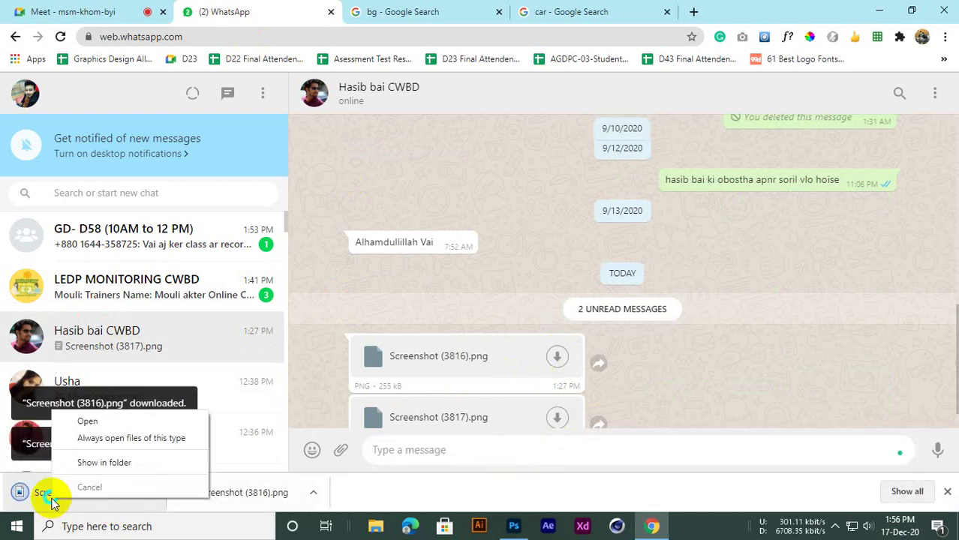
left_click(87, 463)
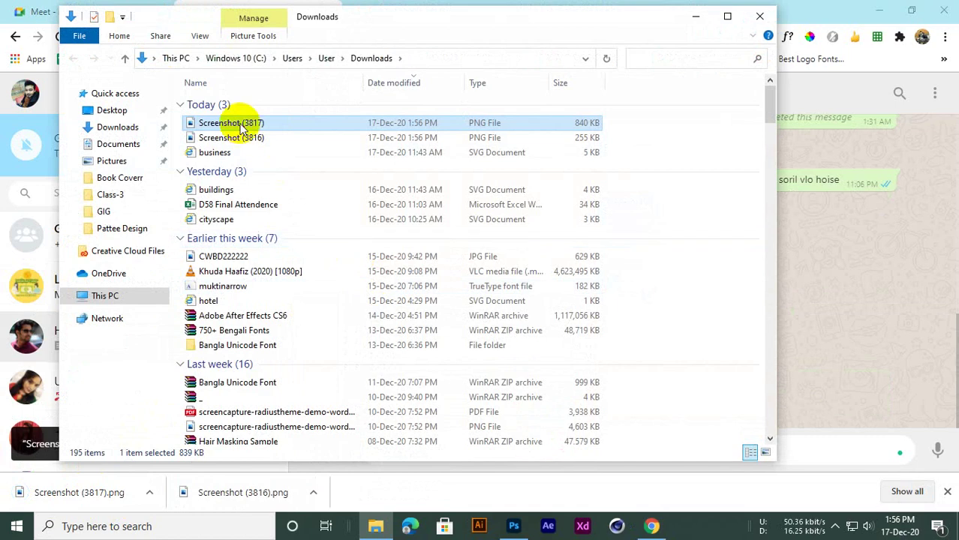
Preview Screenshot (3817) and Screenshot (3816) in Photos, then minimize the Downloads window.
double_click(241, 127)
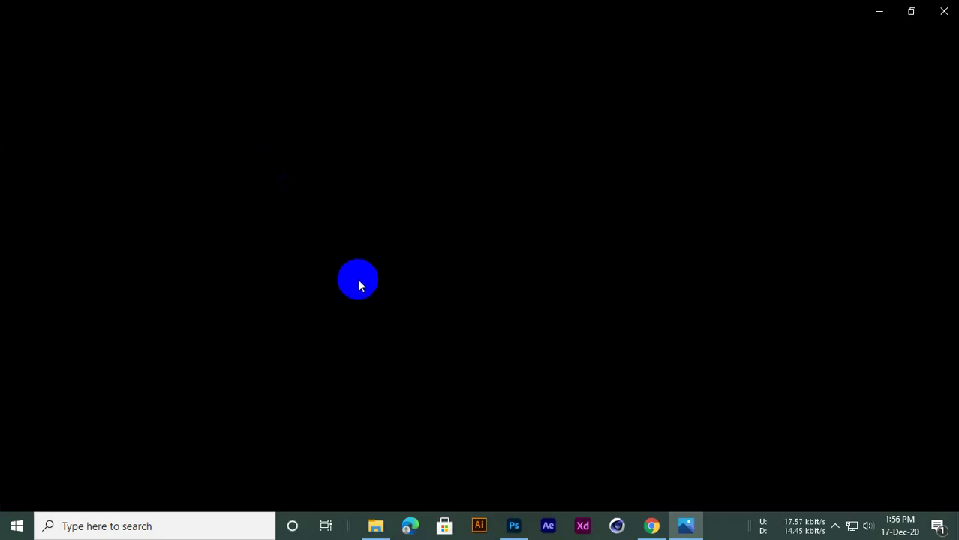
left_click(946, 10)
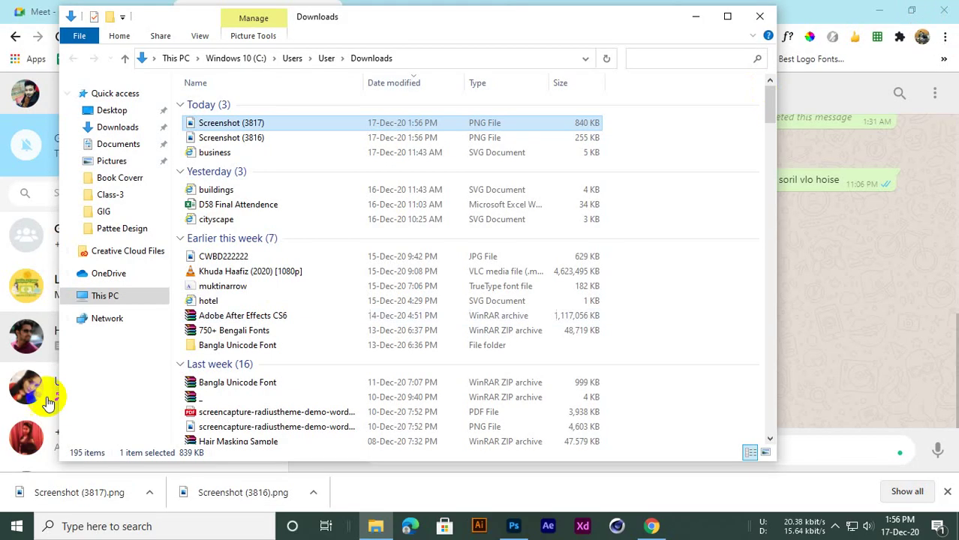
double_click(199, 135)
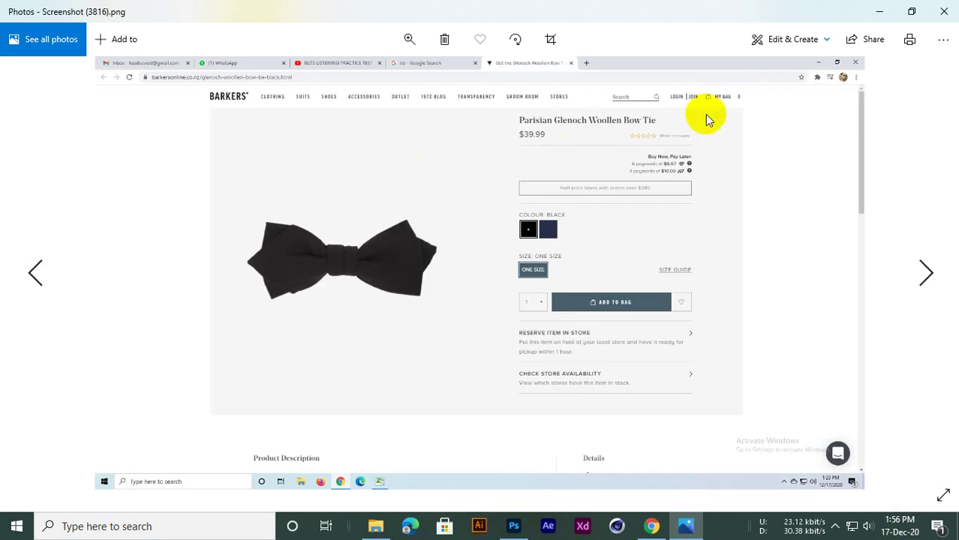
left_click(947, 8)
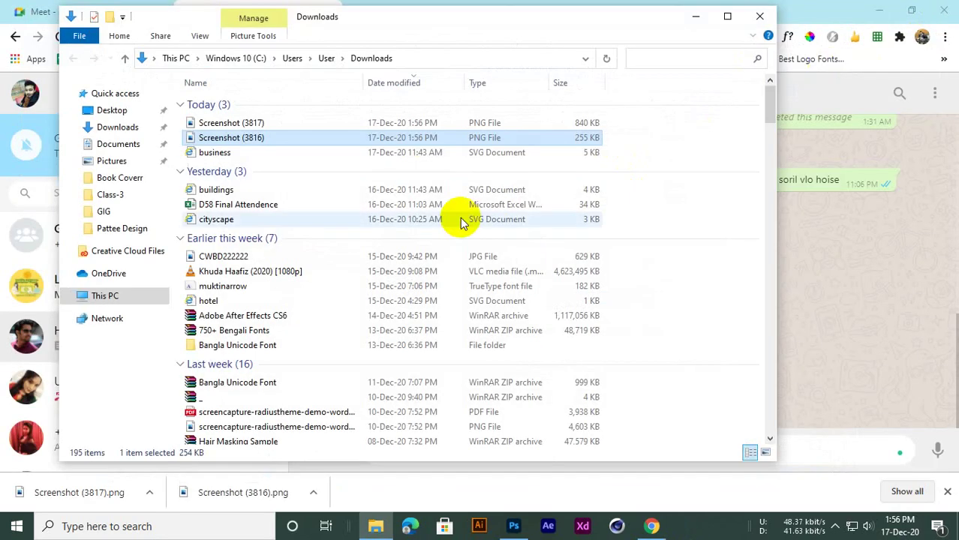
left_click(696, 21)
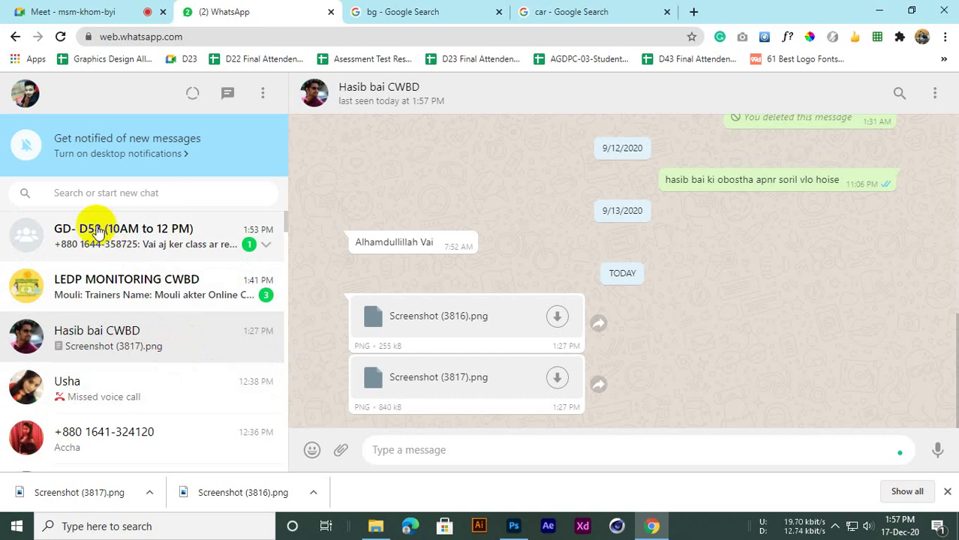
Switch to the 'GD- D58 (10AM to 12 PM)' WhatsApp group chat to view its latest unread message.
left_click(96, 232)
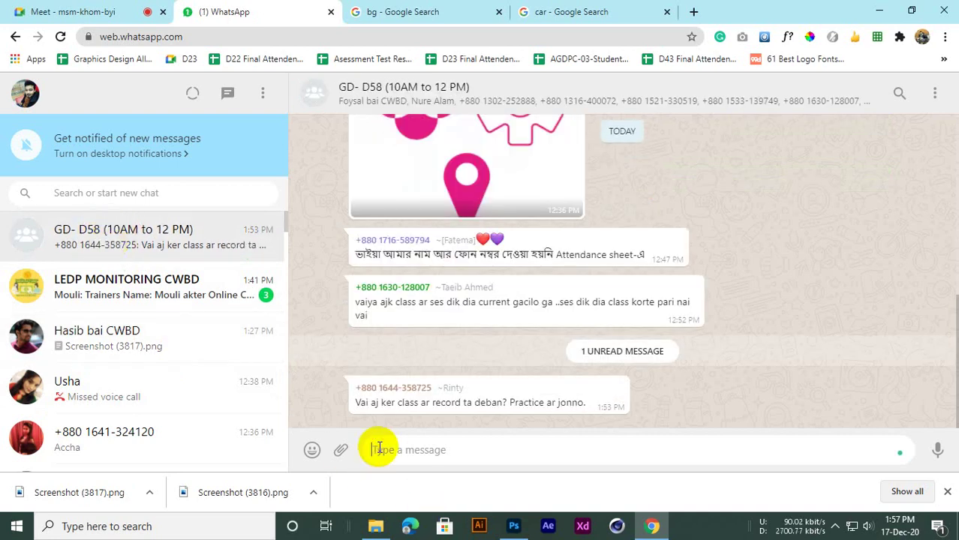